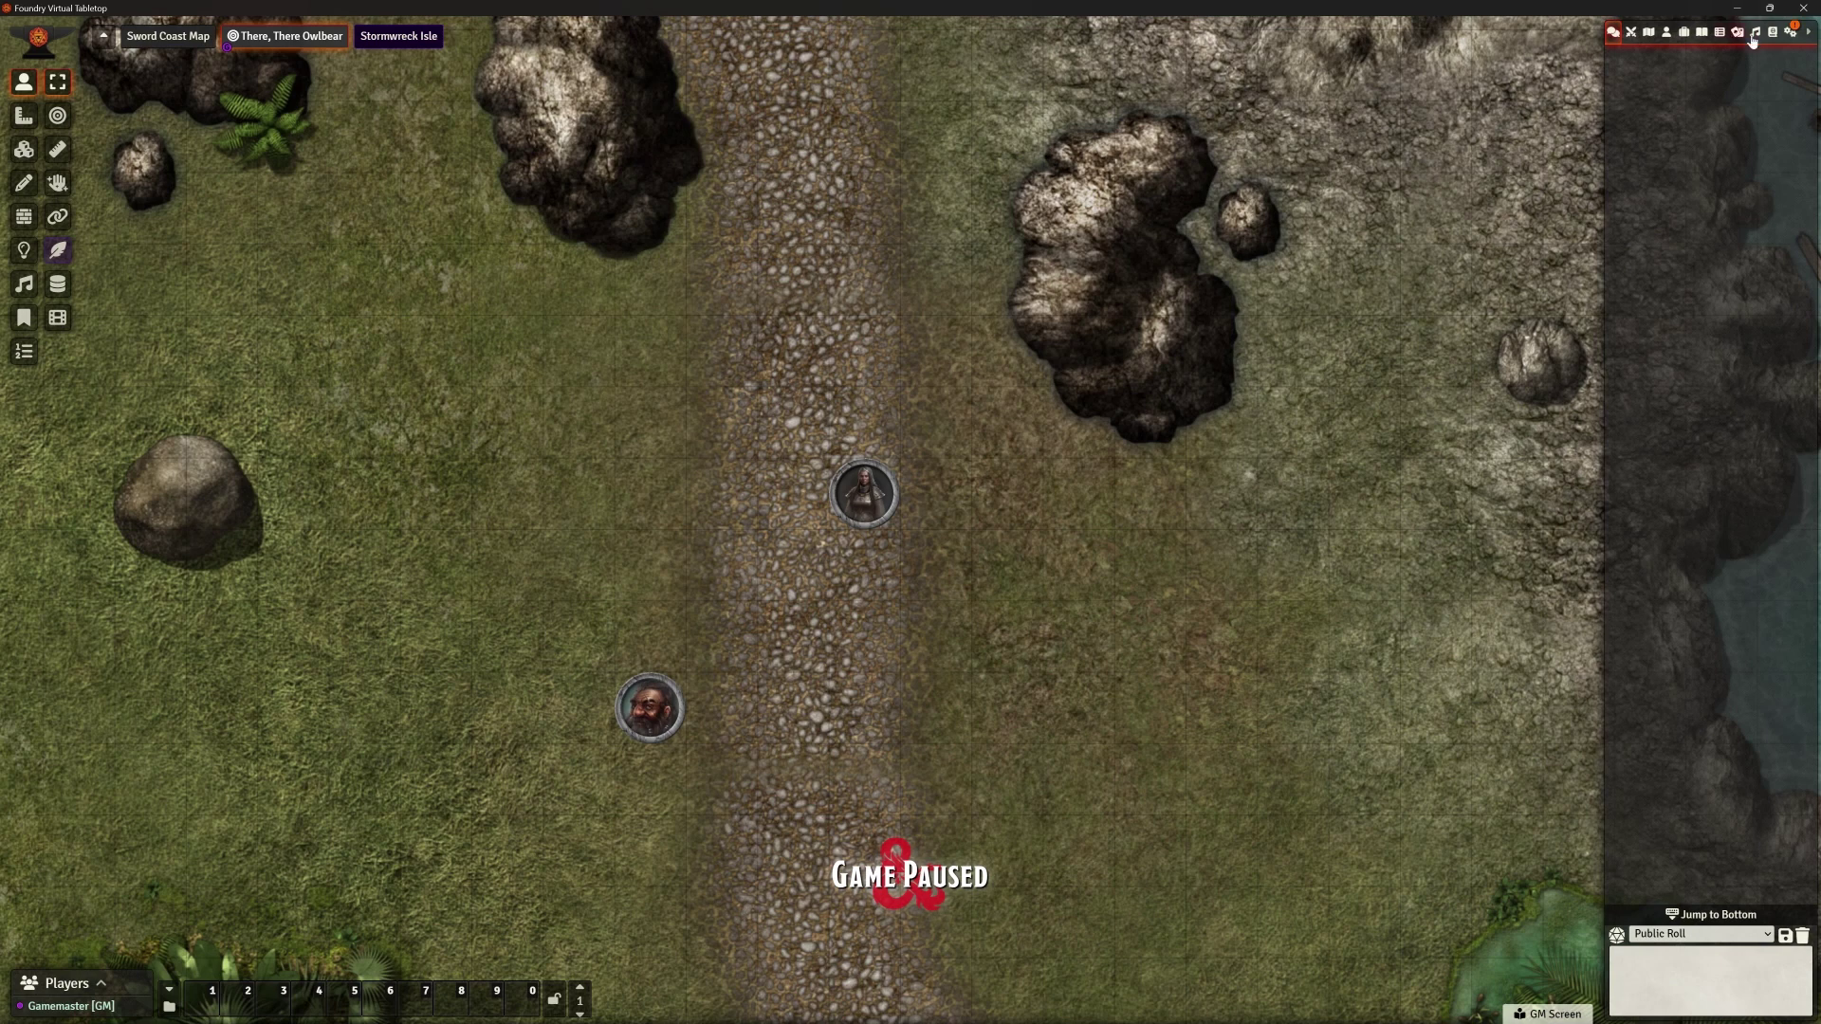
Enable the D&D5e Animations module together with its required Automated Animations dependency in the world's module management
click(1790, 31)
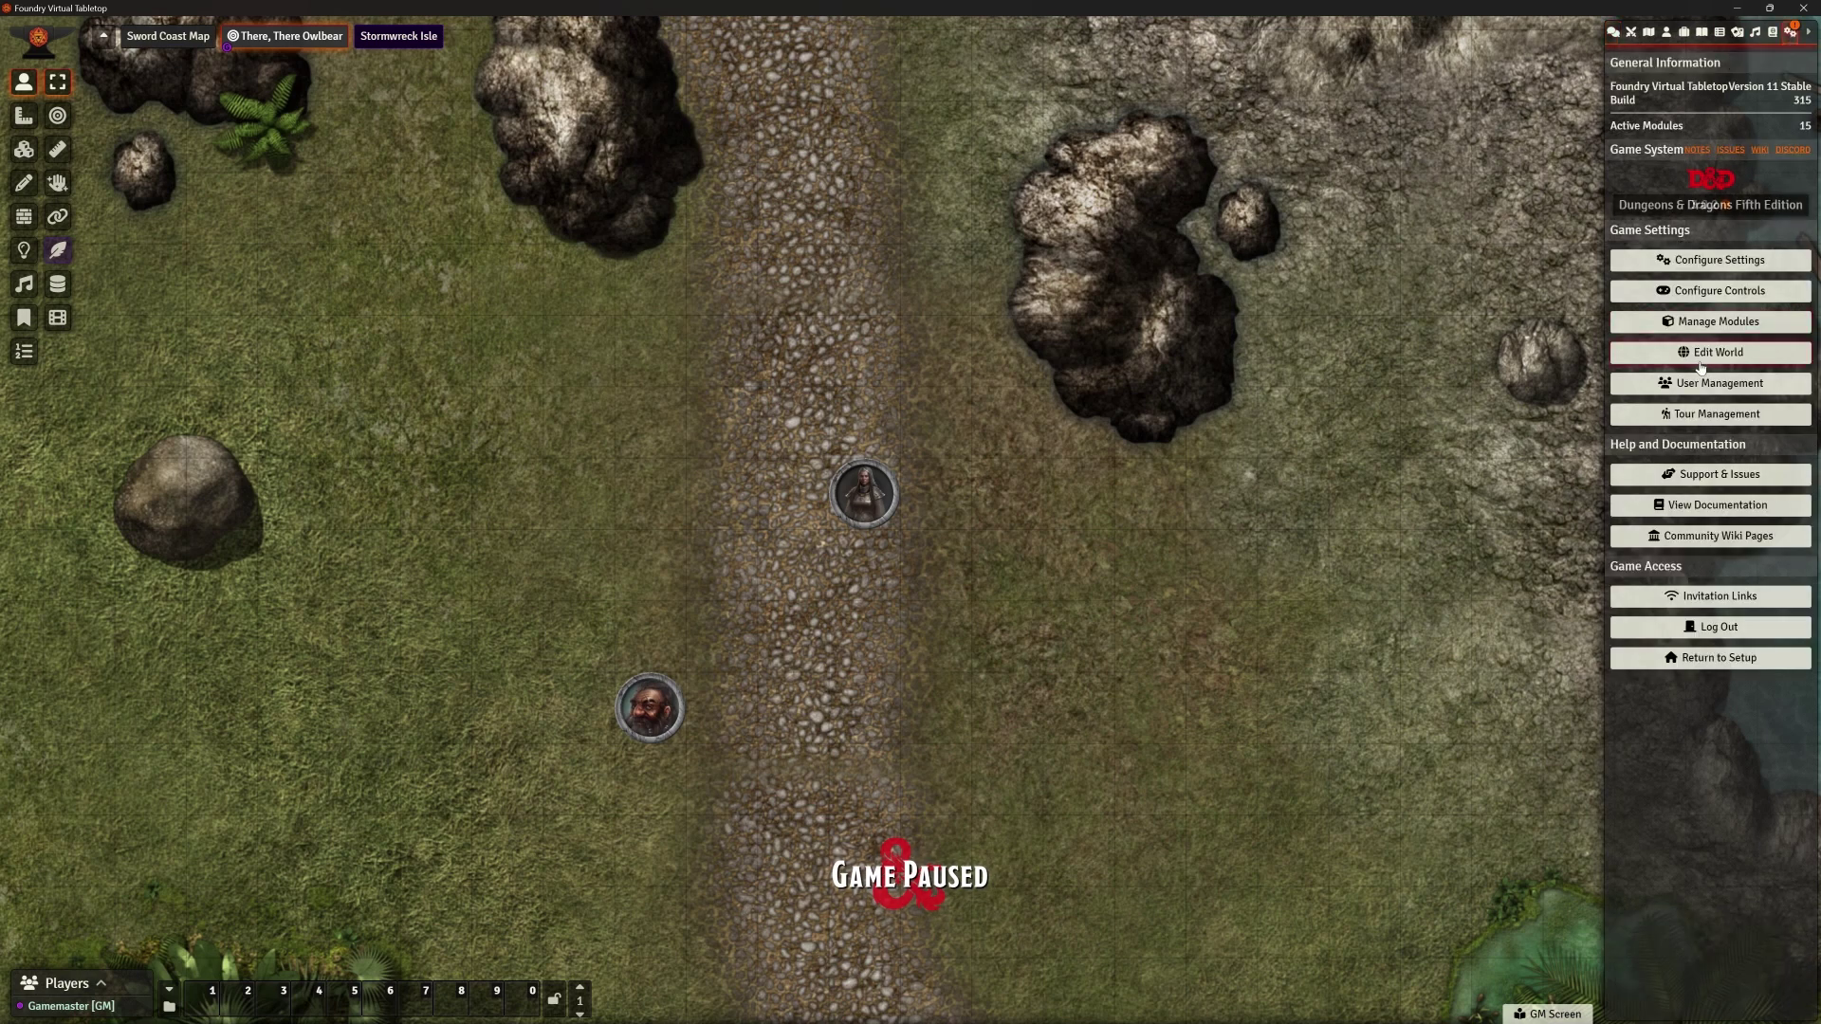
click(1716, 322)
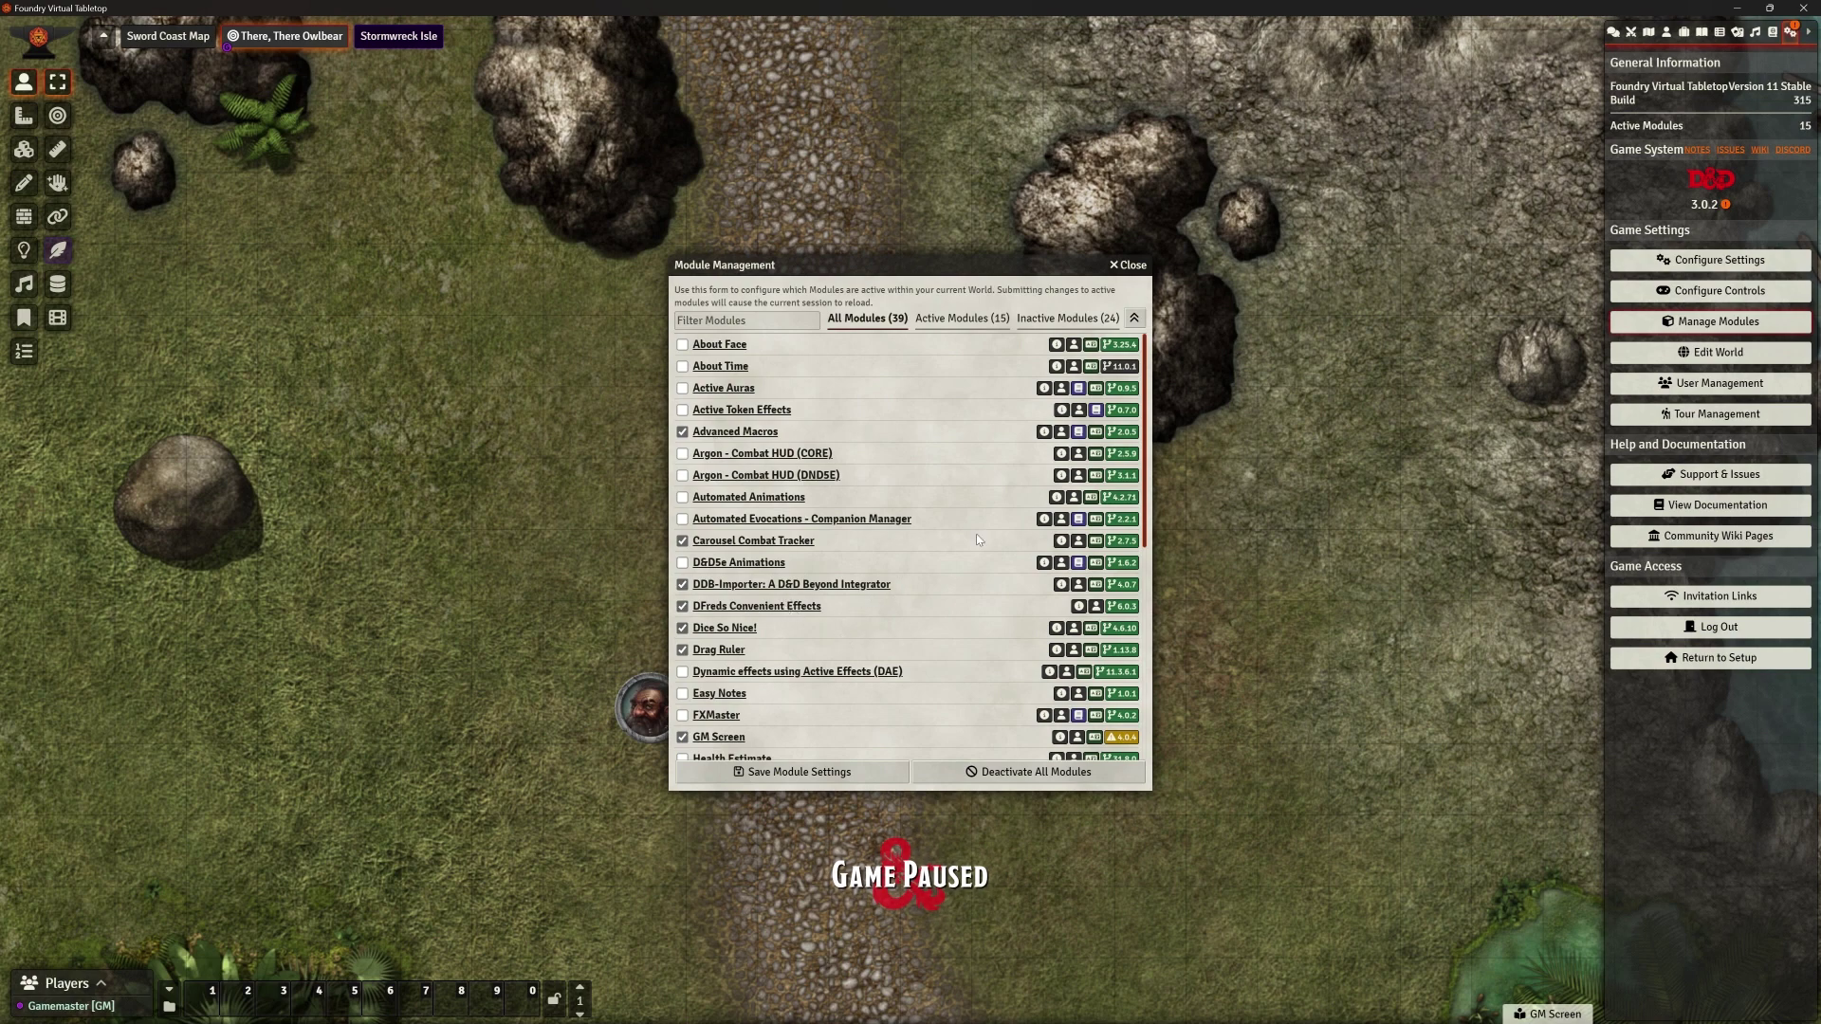
scroll(878, 482, down, 3)
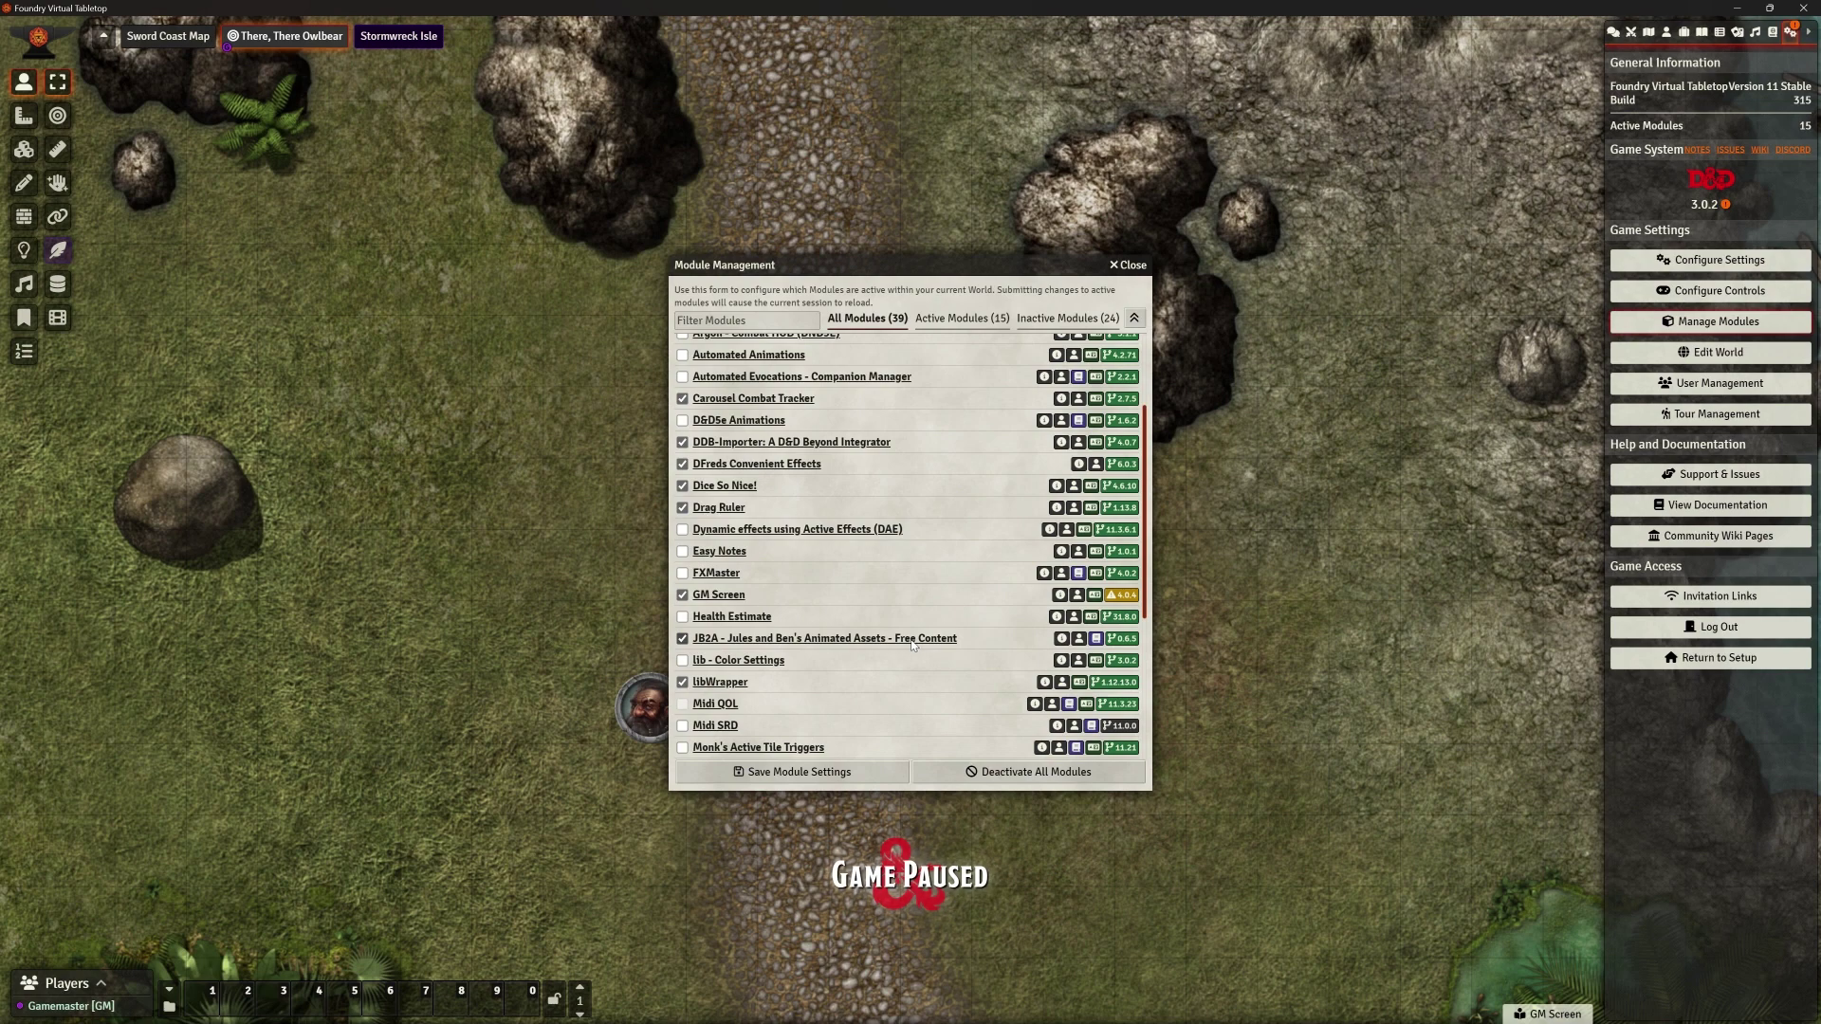
scroll(870, 607, down, 5)
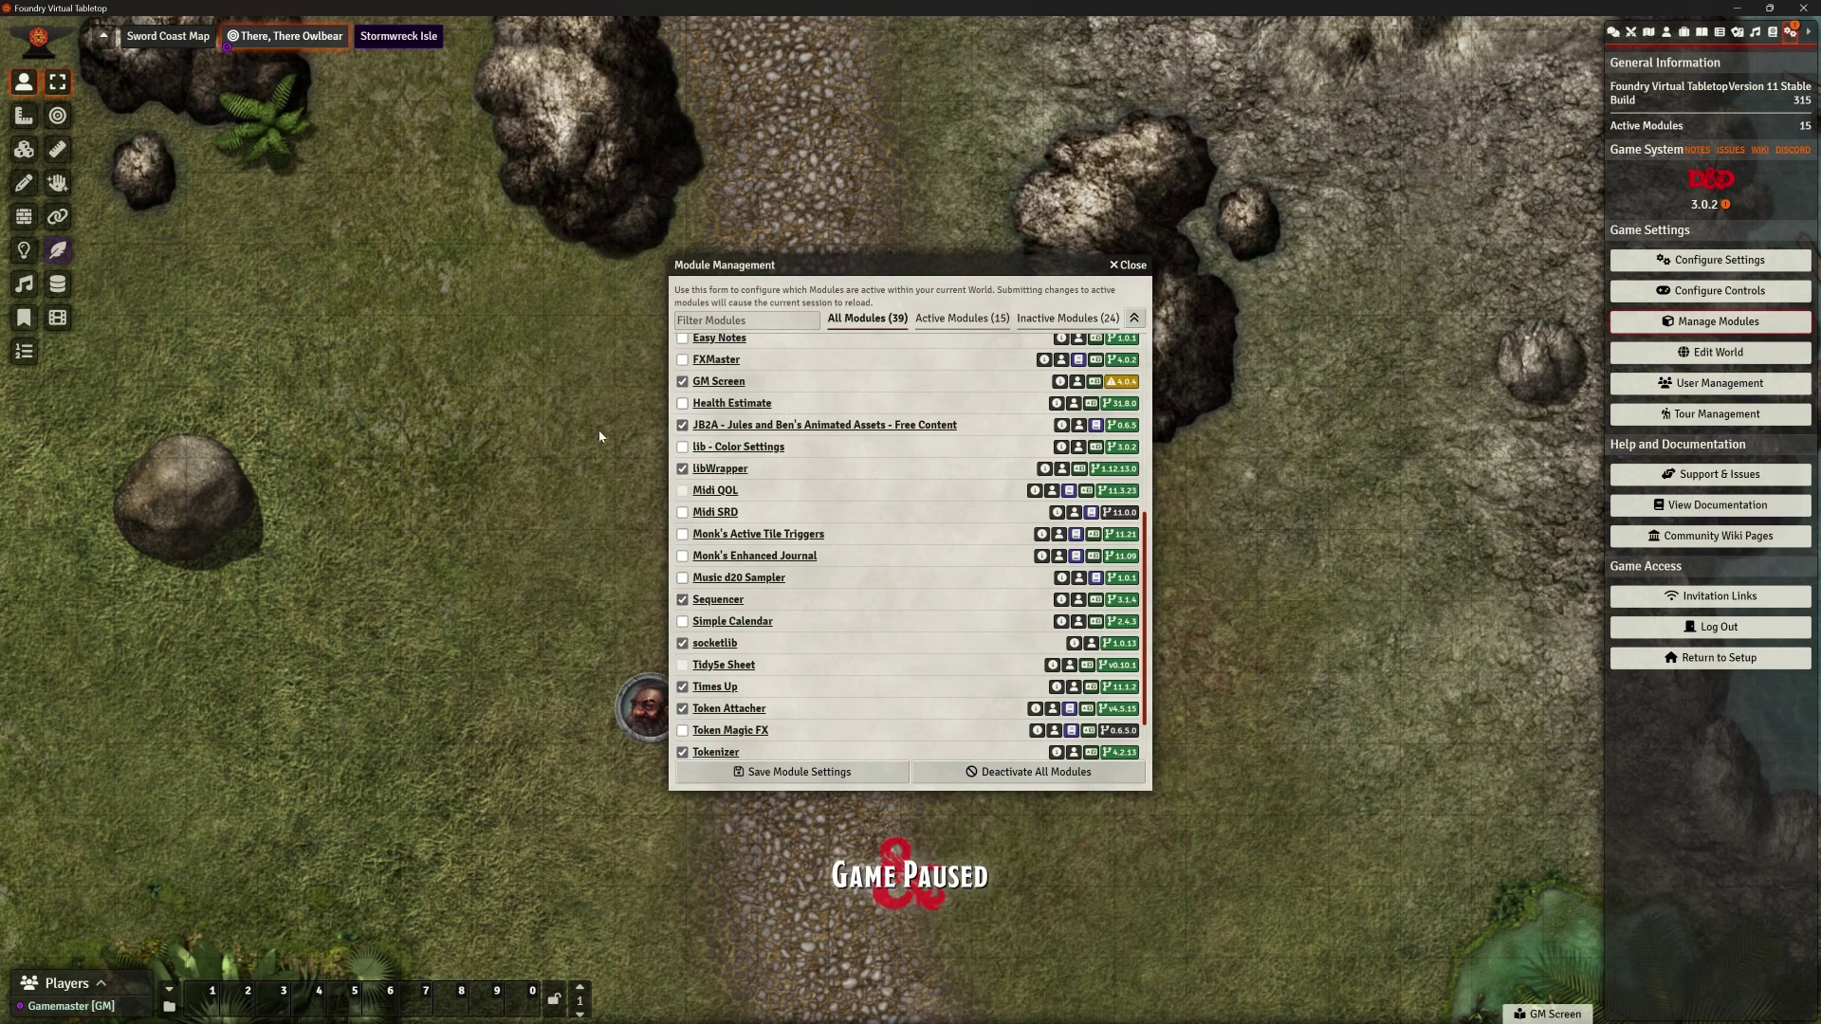
drag(884, 264, 1182, 153)
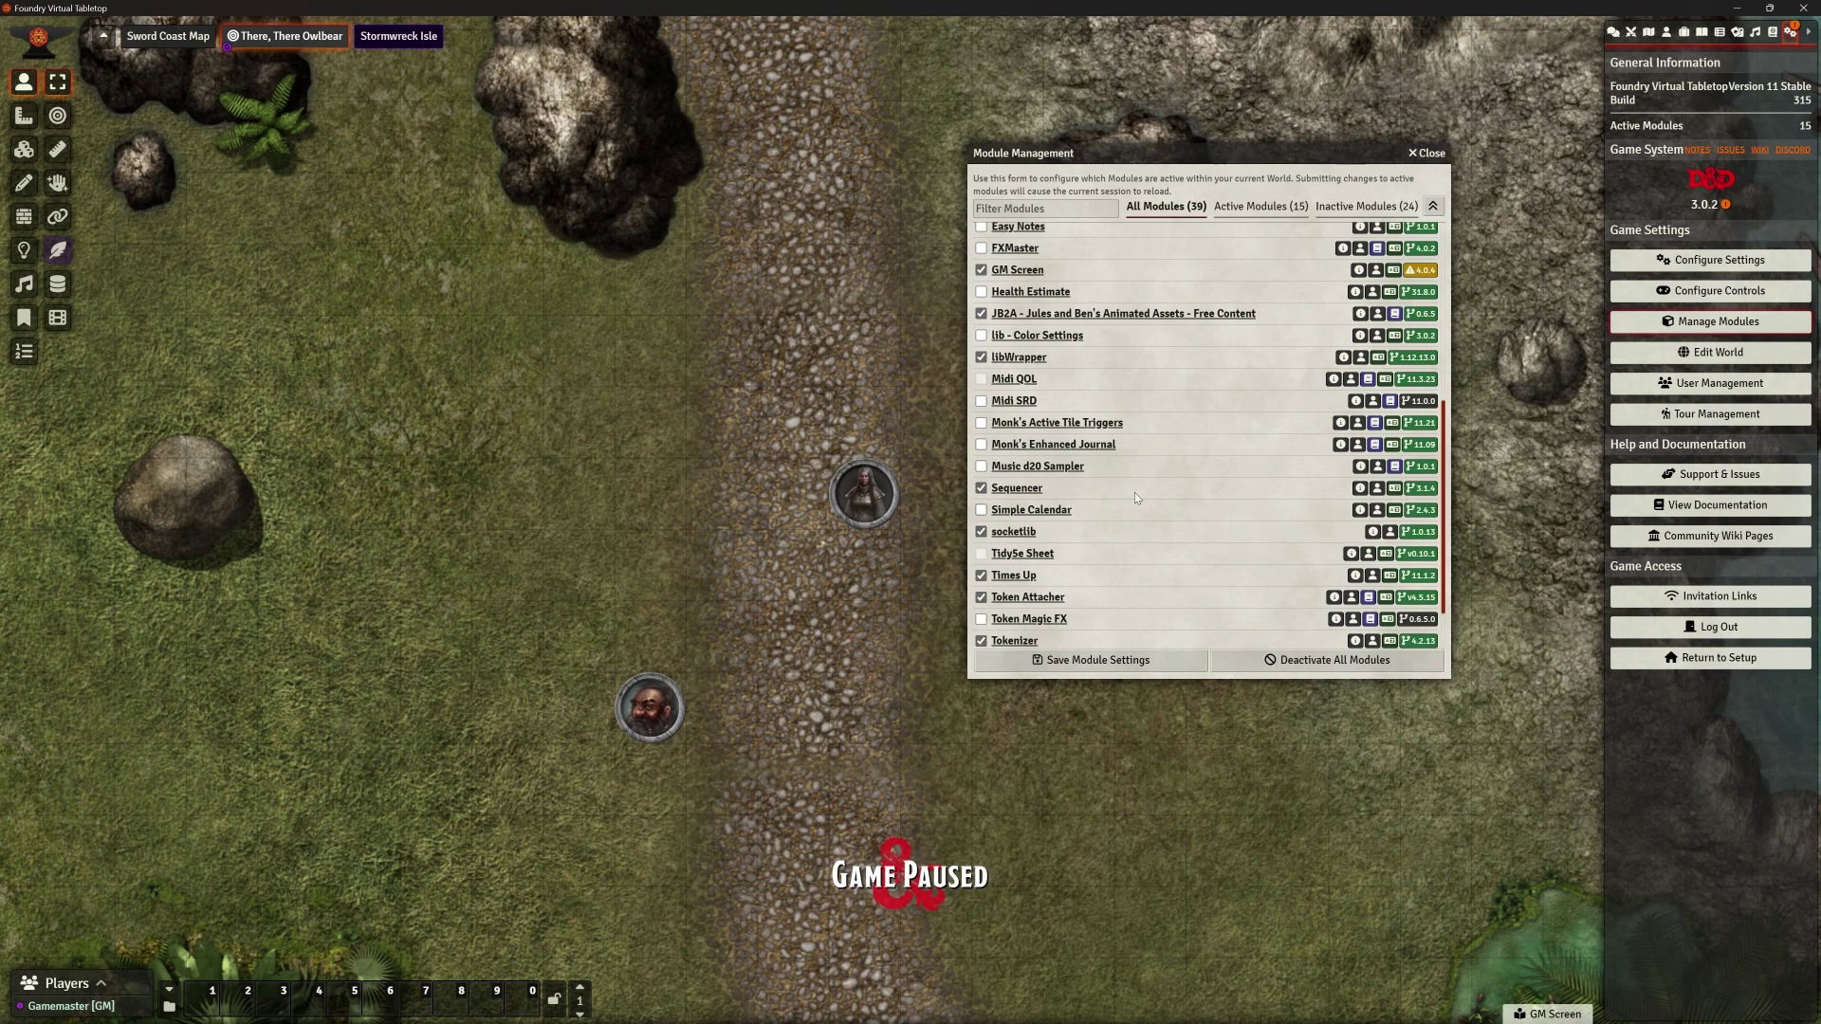
scroll(1138, 493, up, 3)
scroll(1184, 447, up, 5)
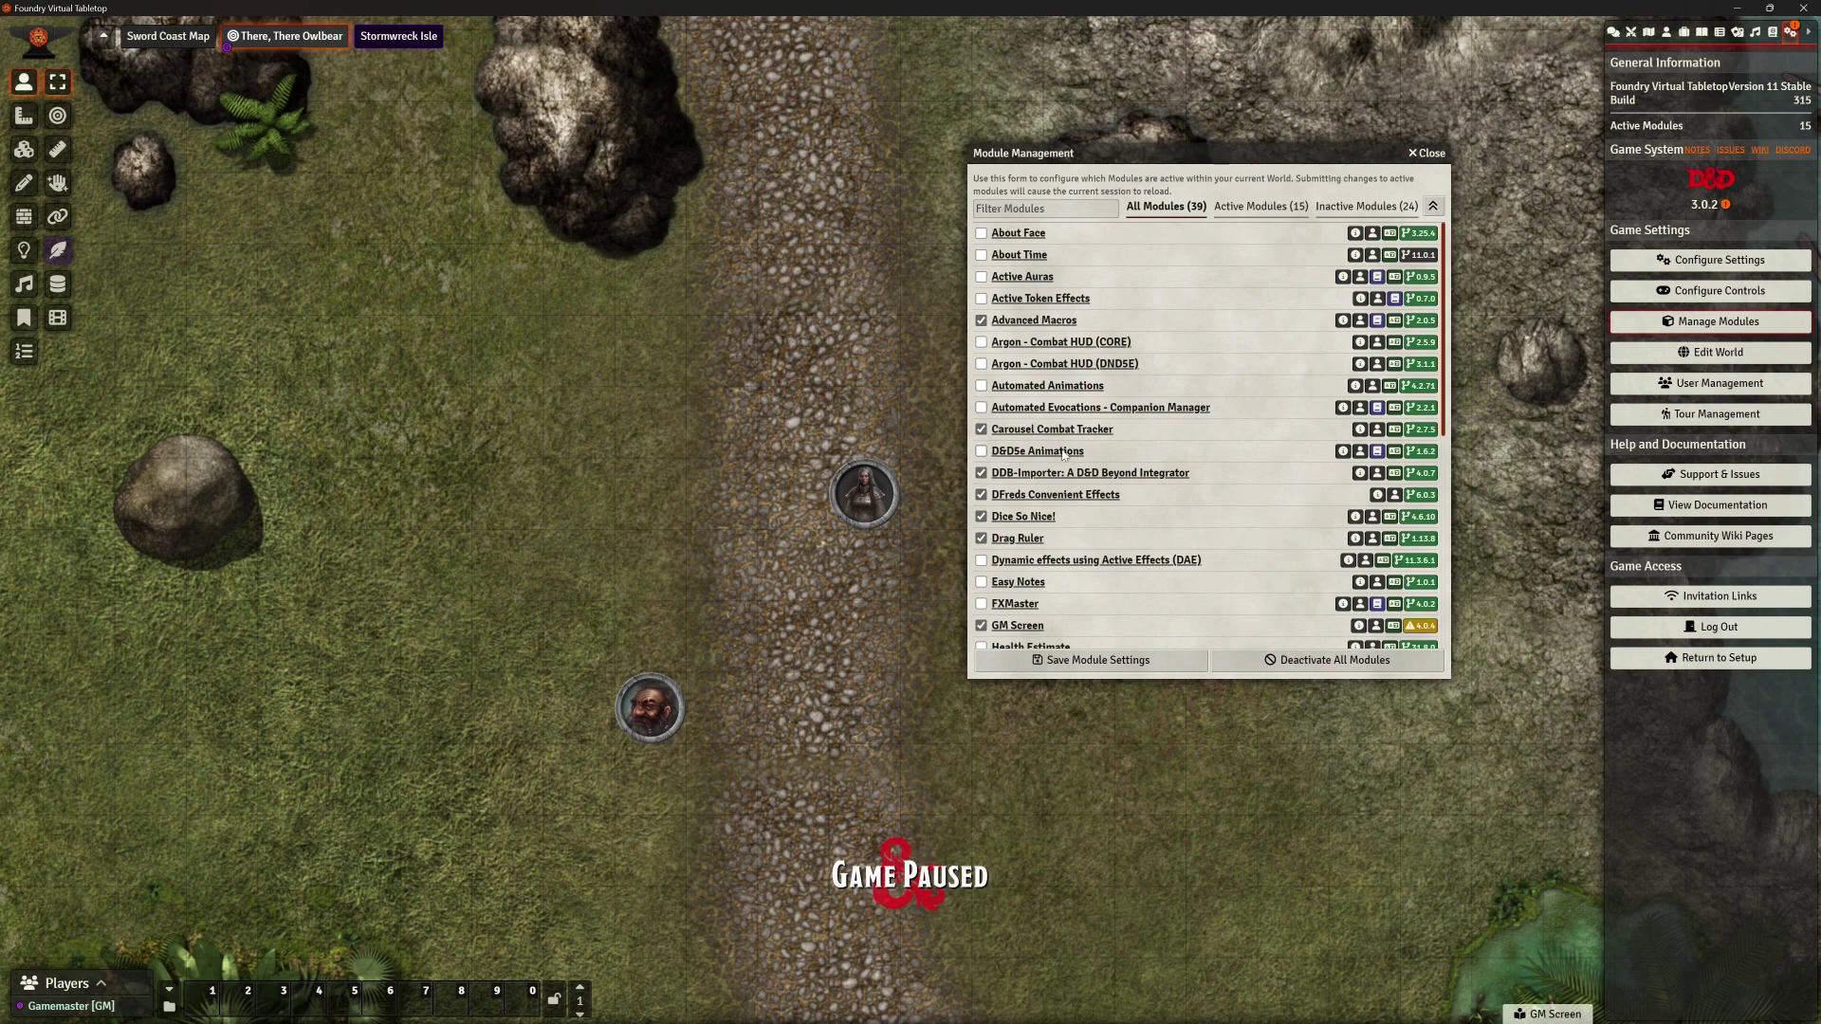
click(981, 452)
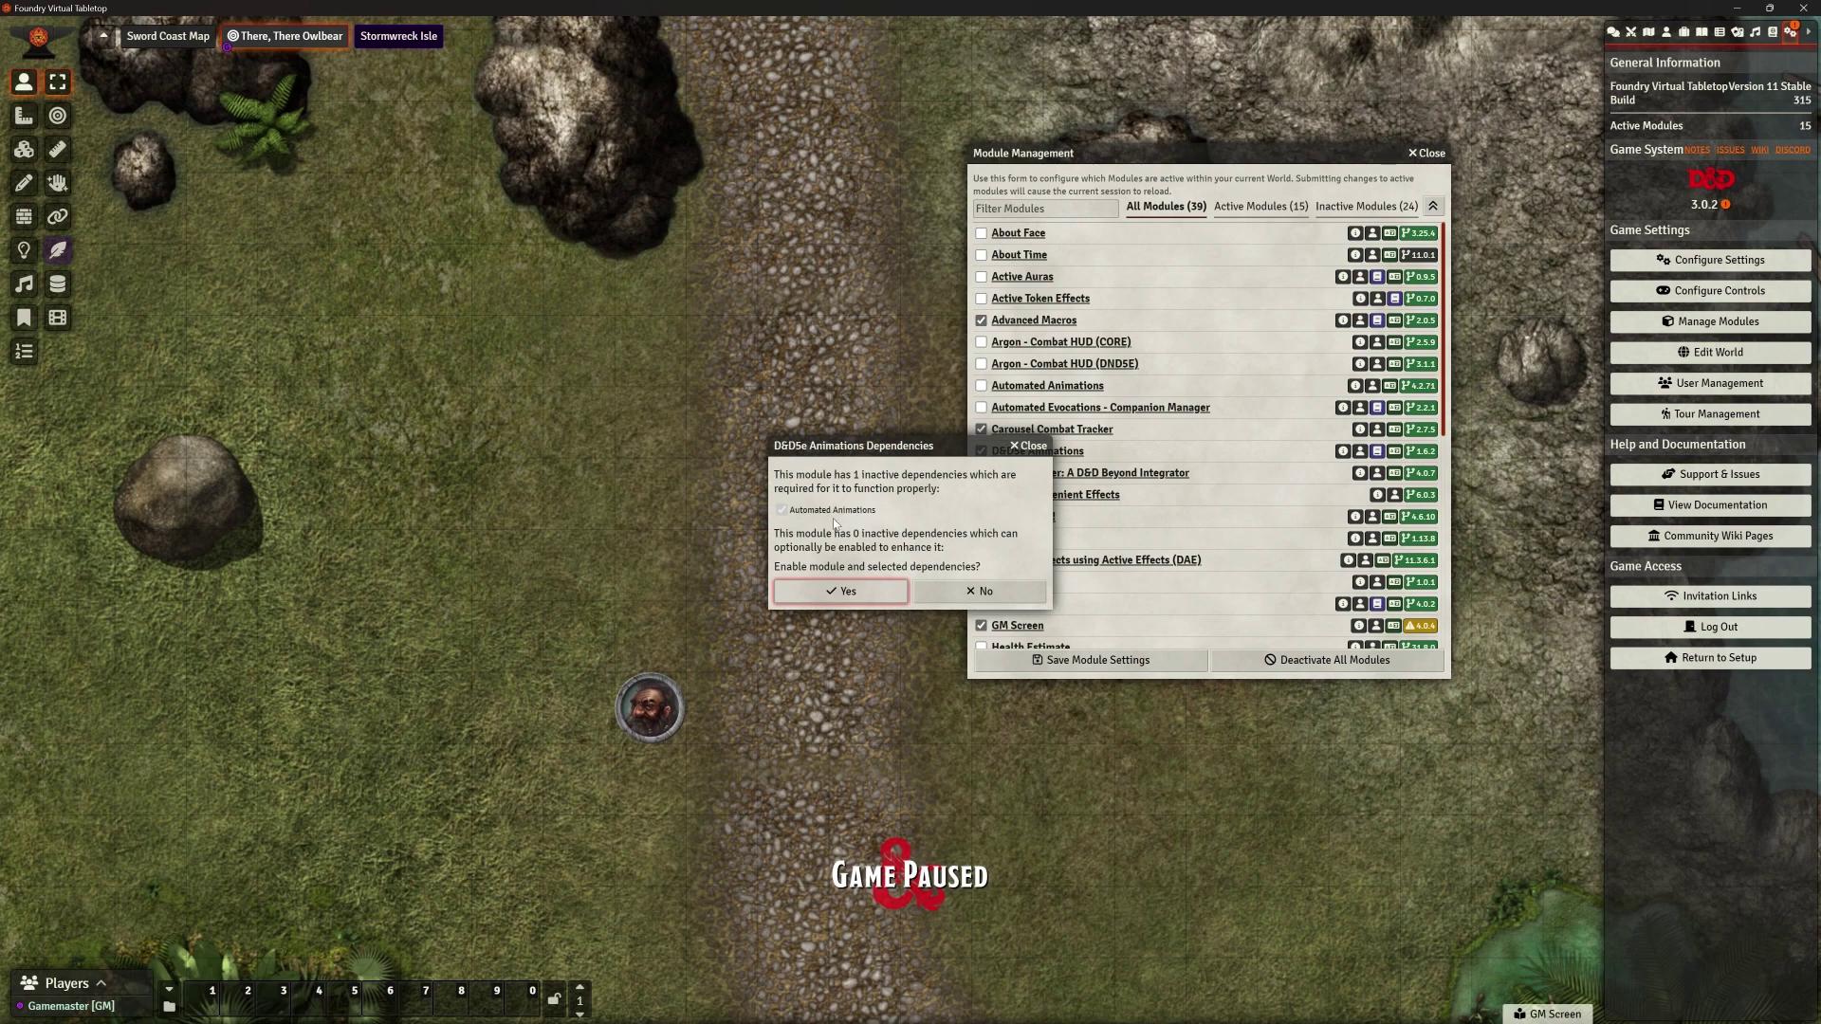
click(842, 589)
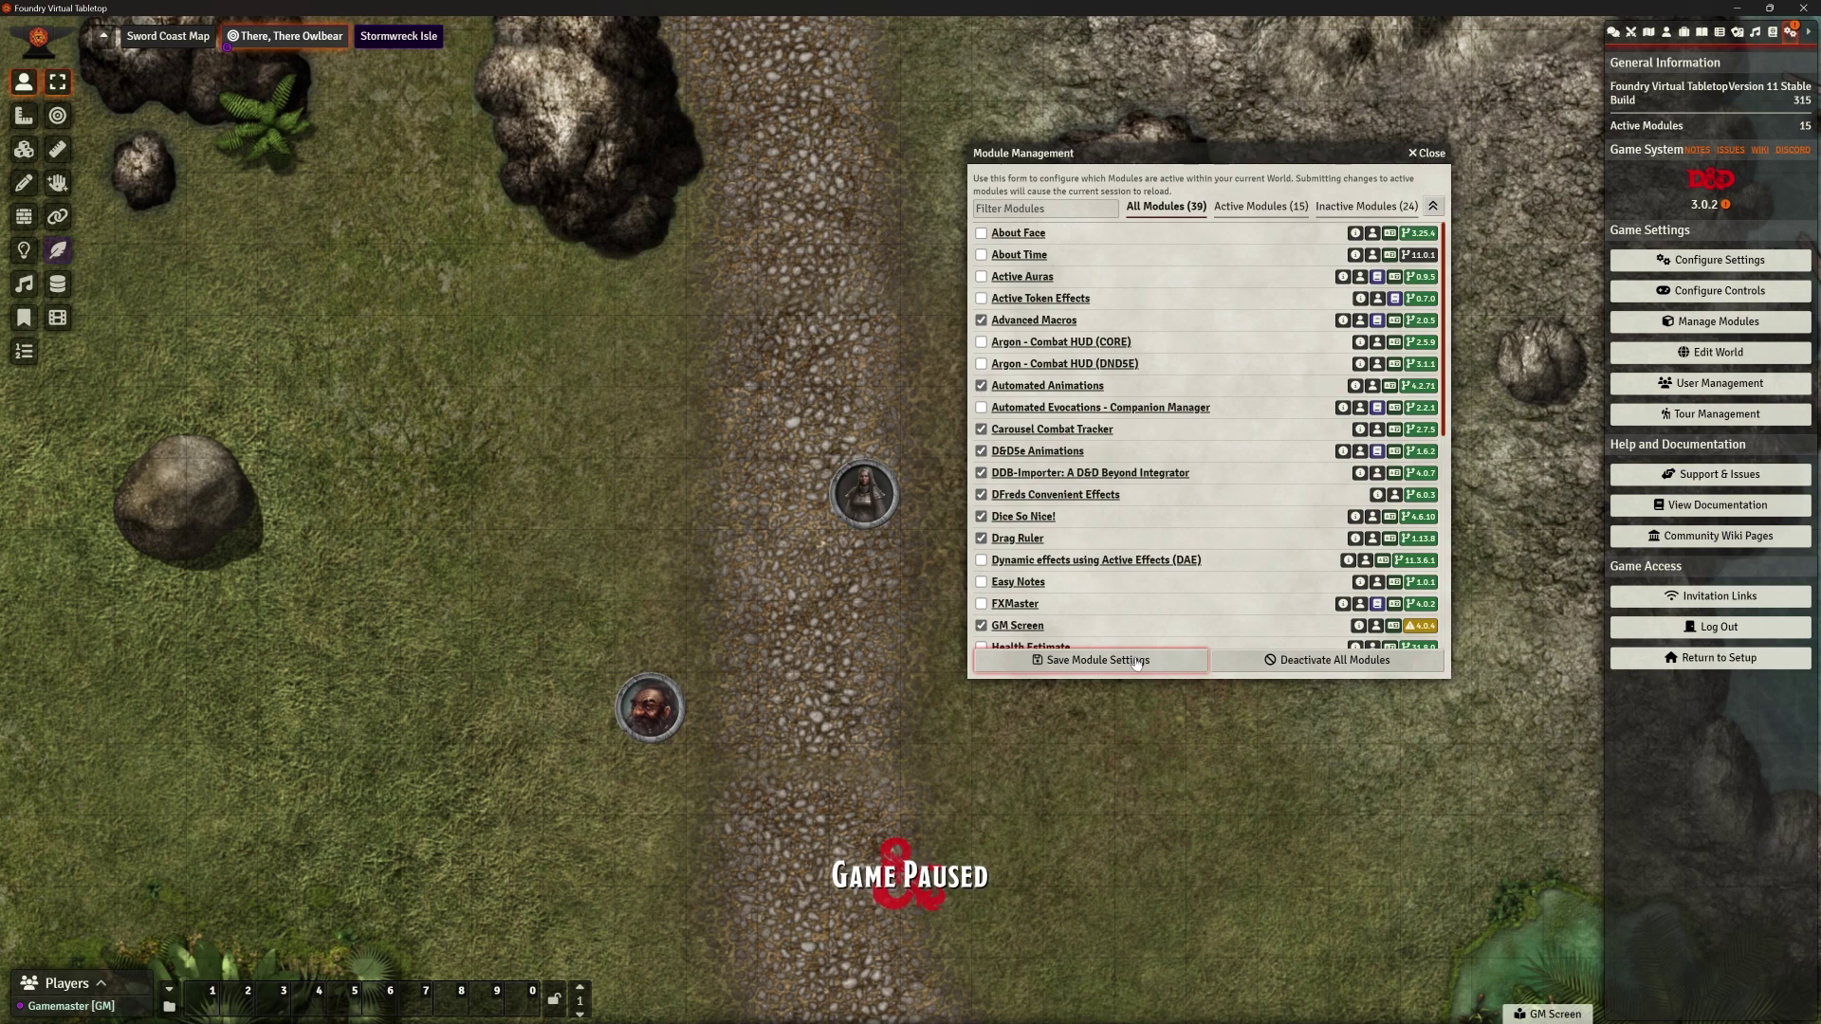
Save the module settings with an application reload and accept the D&D5e Animations autorecognition update
scroll(1152, 578, down, 5)
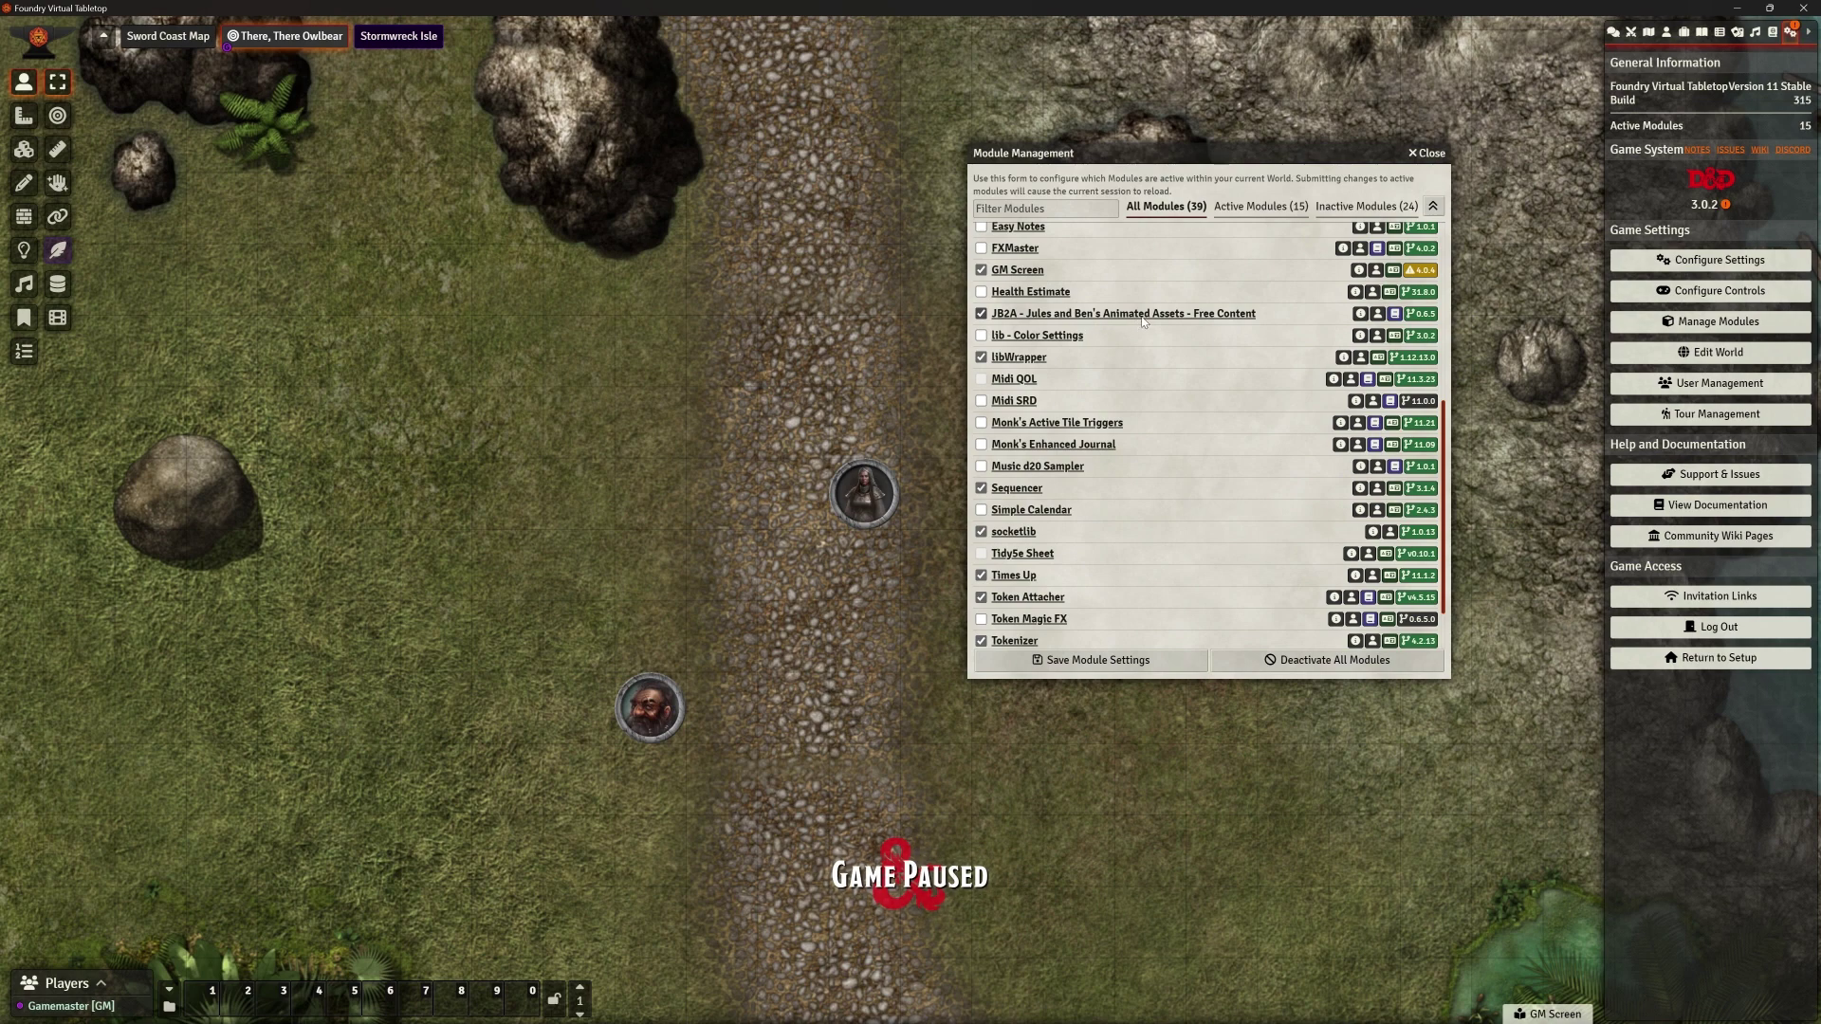
click(1105, 664)
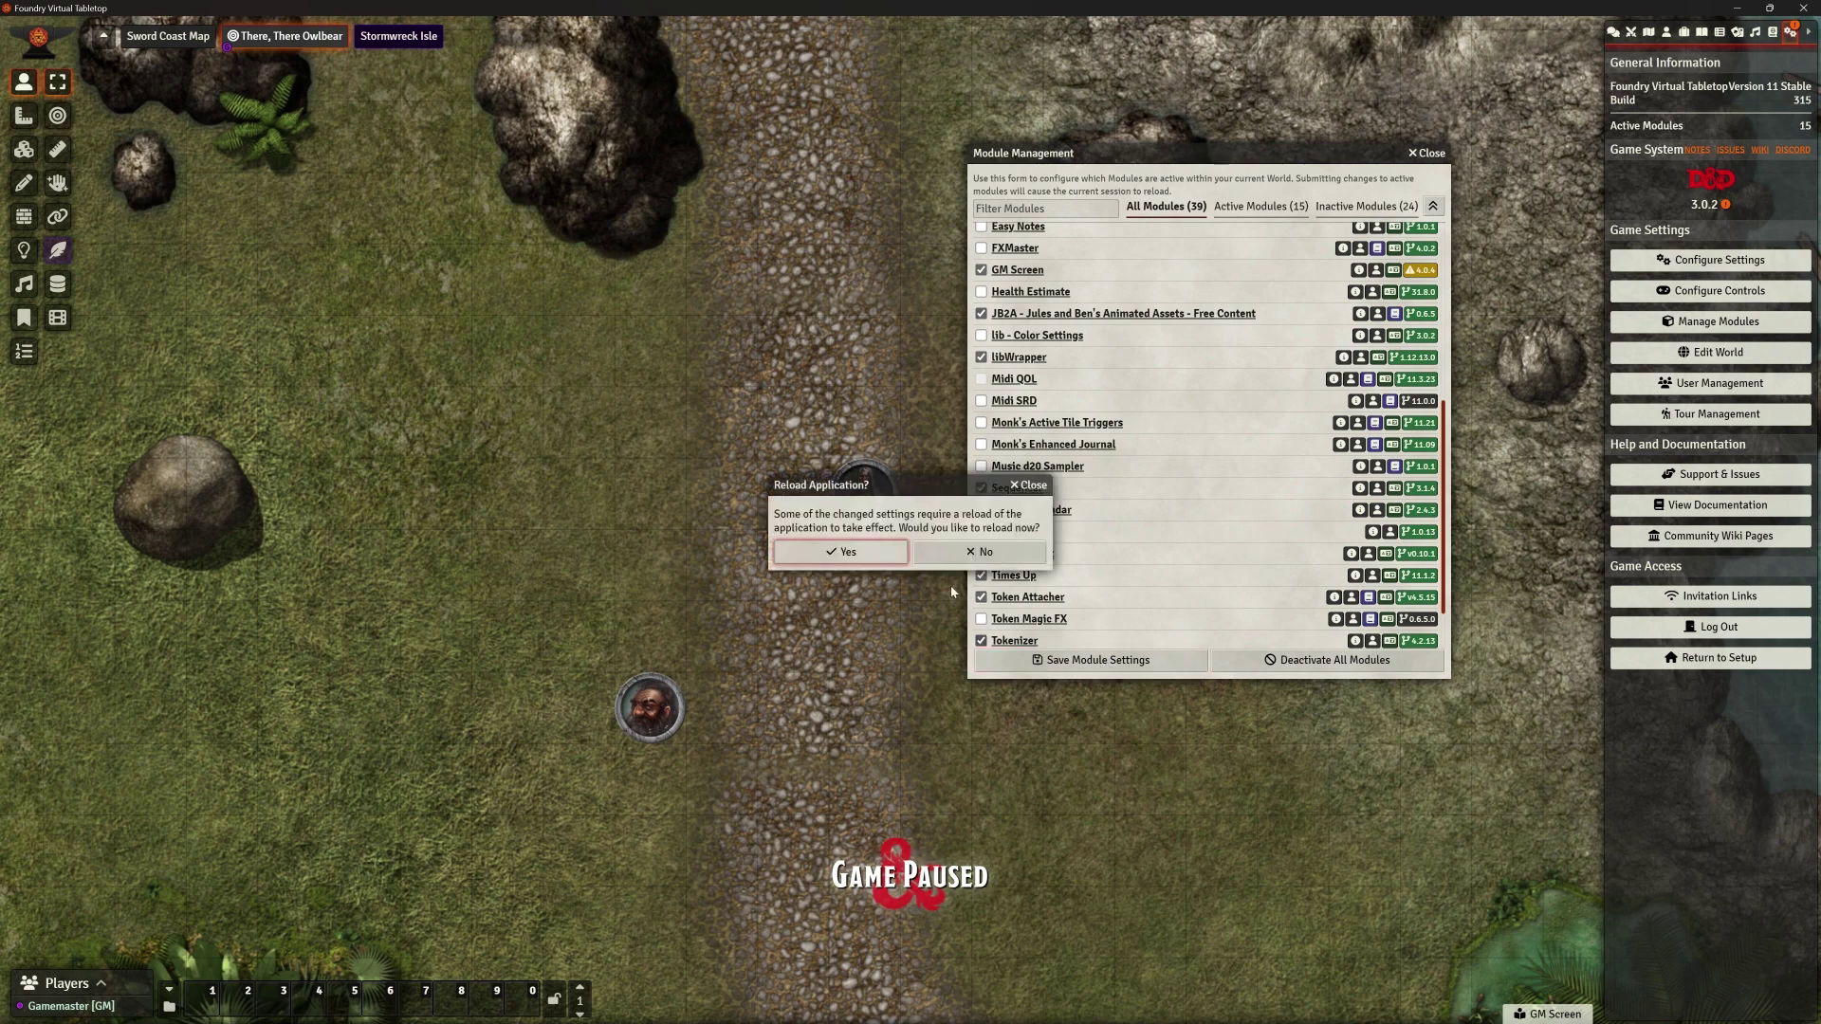
click(850, 553)
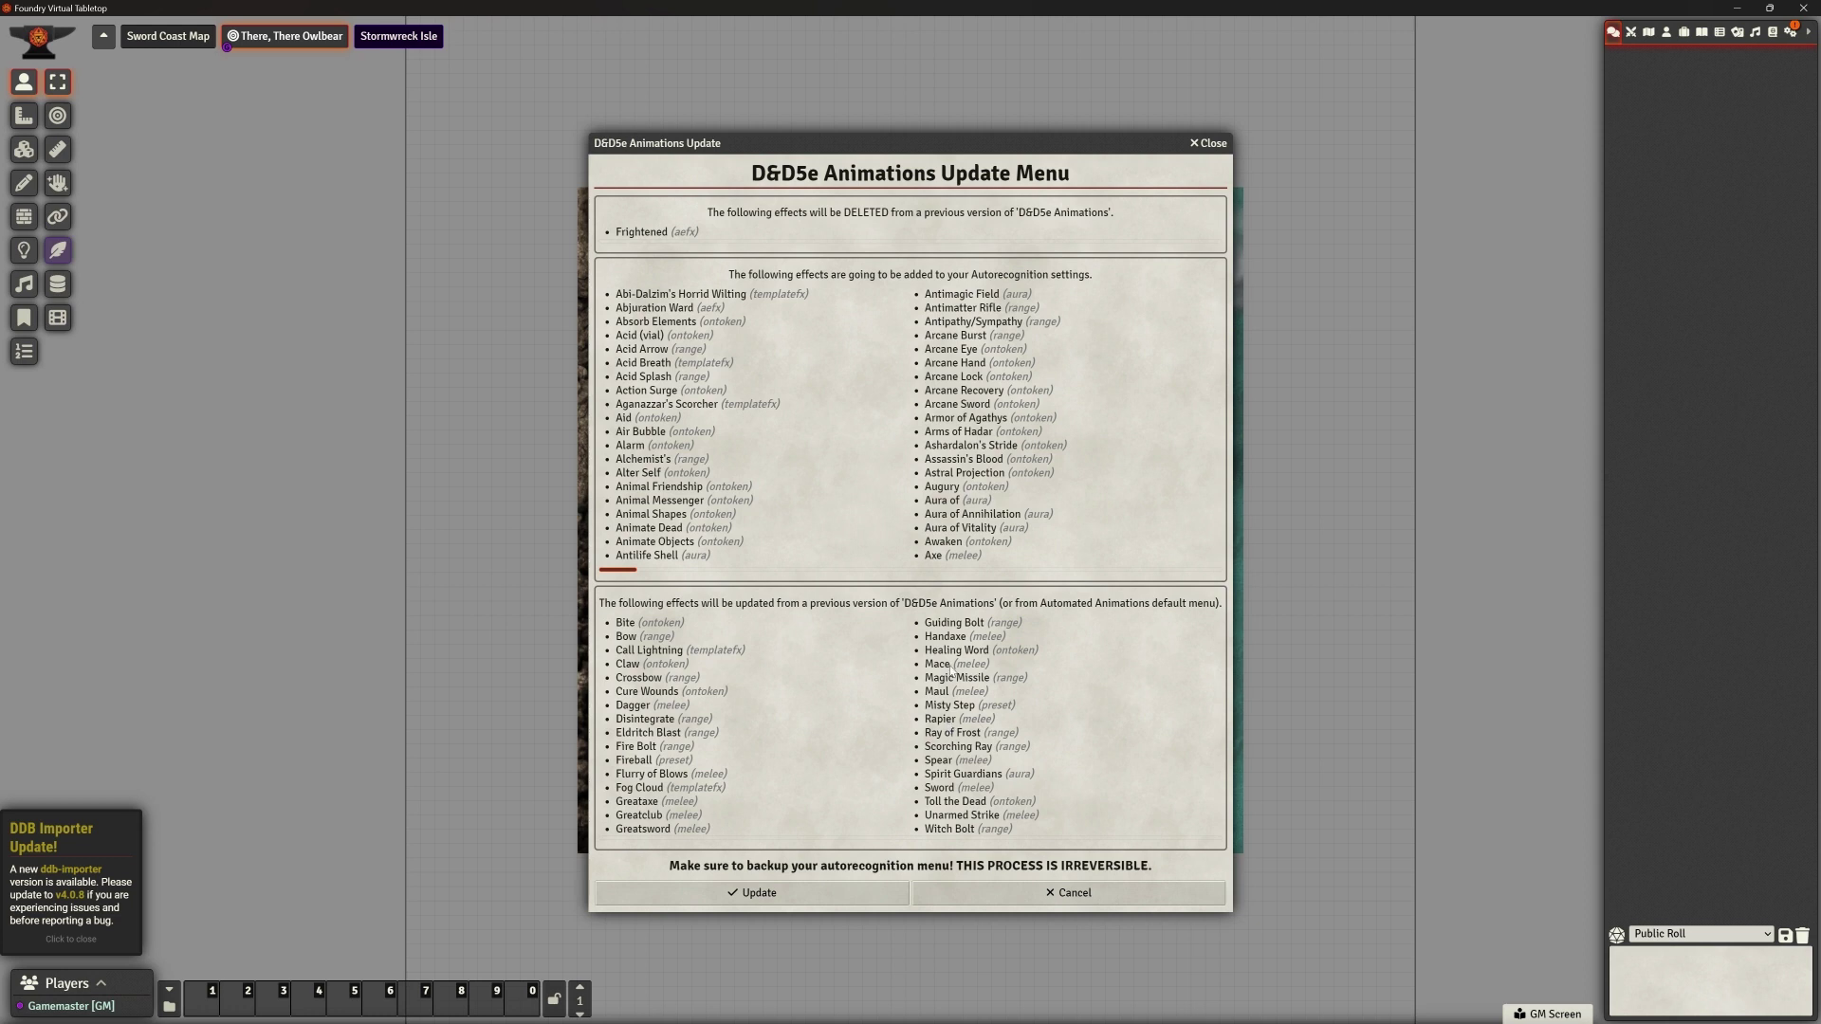
click(751, 893)
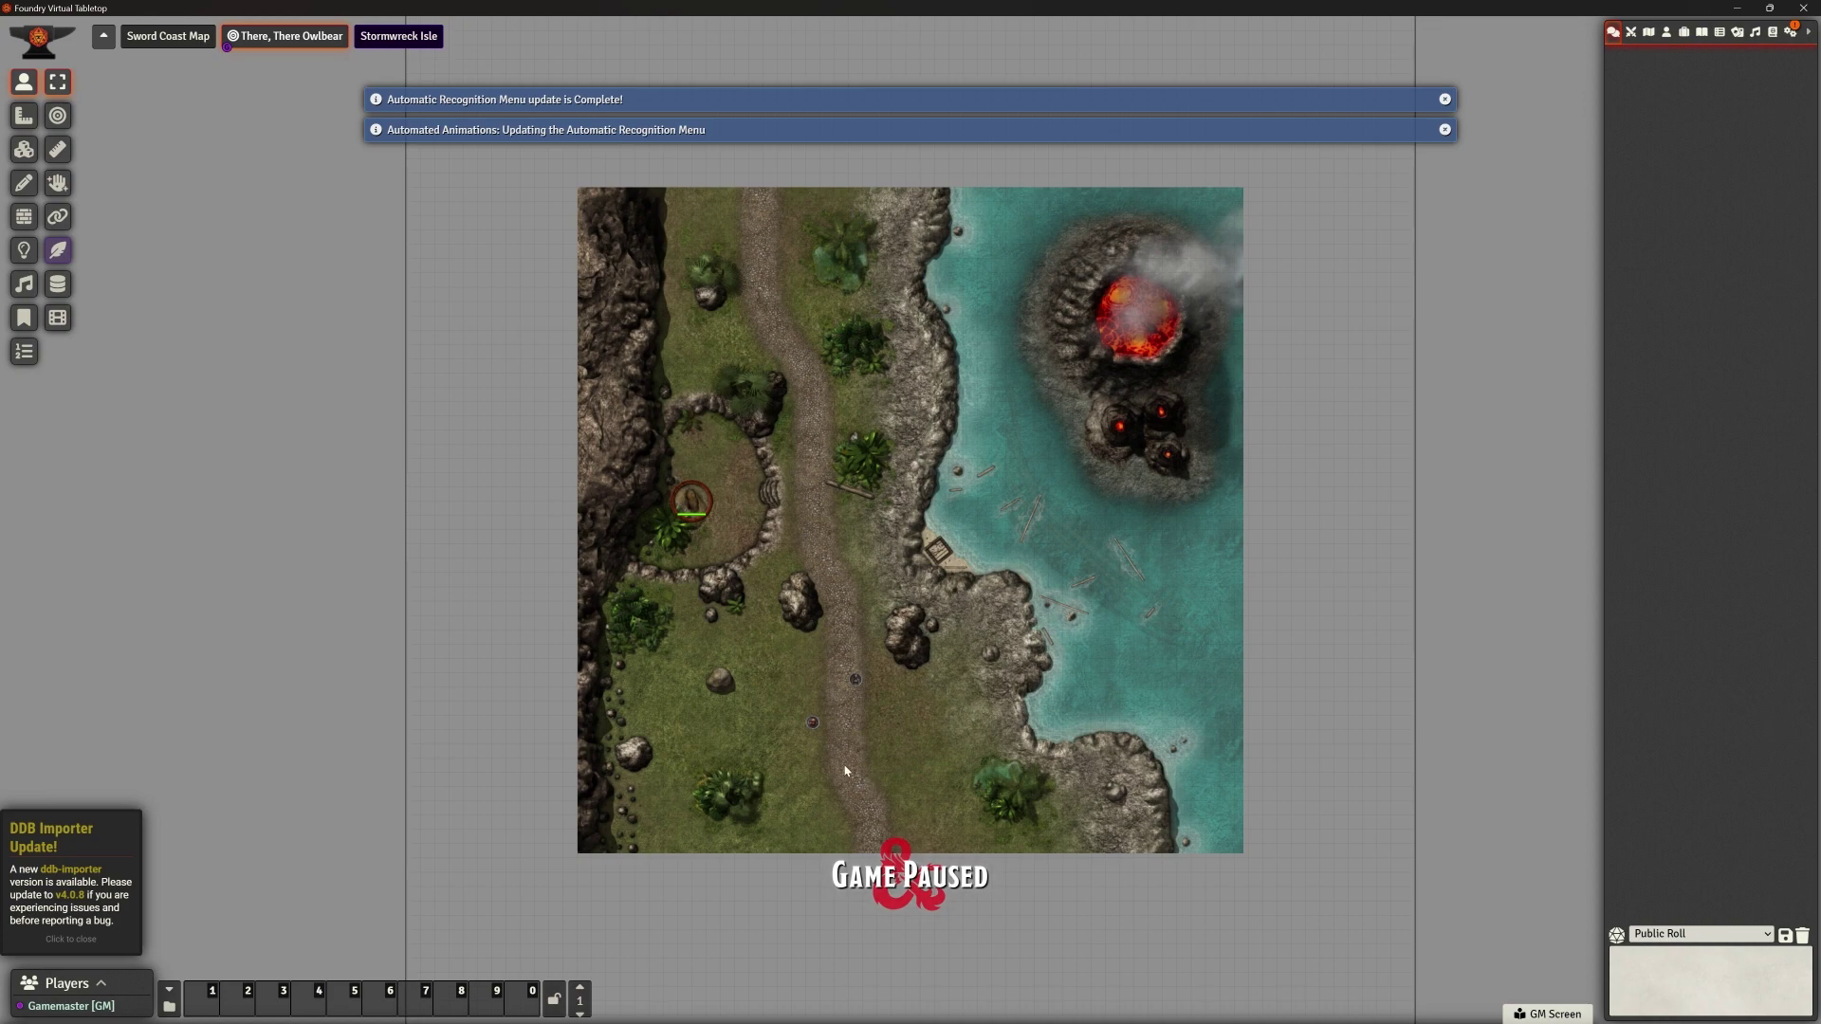
Move the dwarf token 15 ft to the road square beside the woman's token and dismiss the DDB Importer update notice
scroll(845, 771, up, 15)
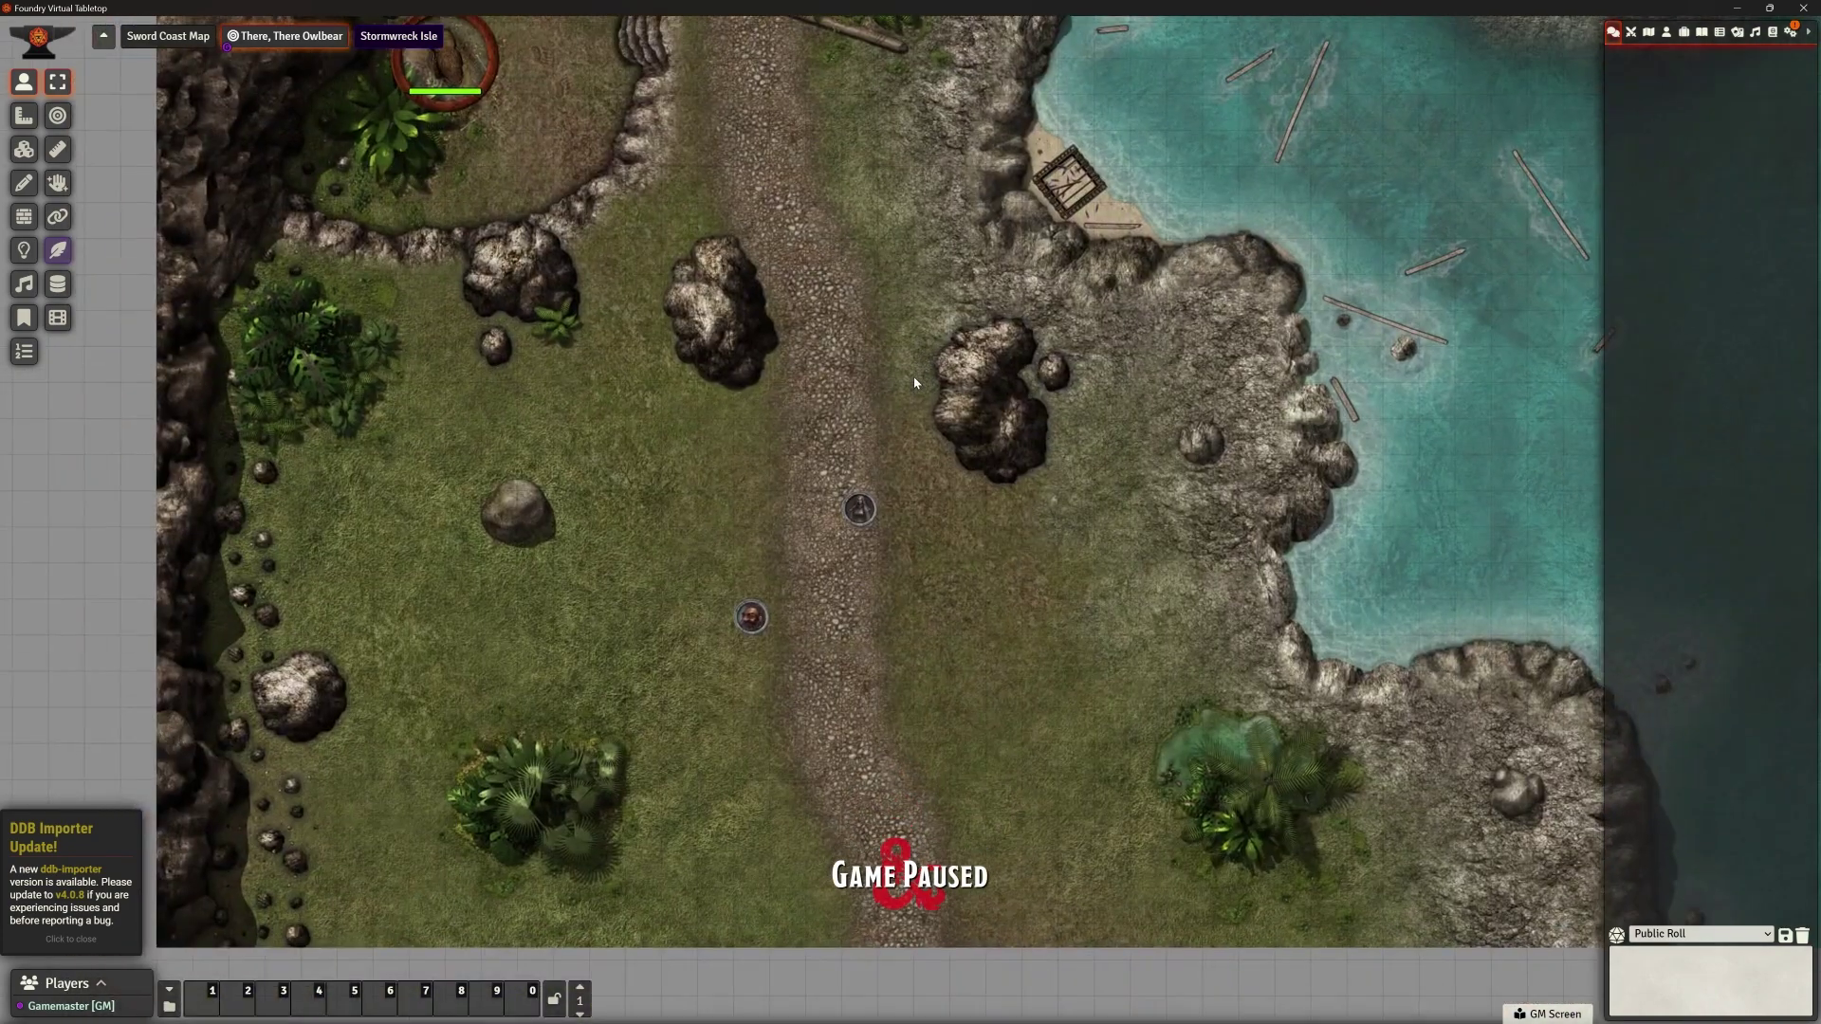
scroll(915, 382, up, 6)
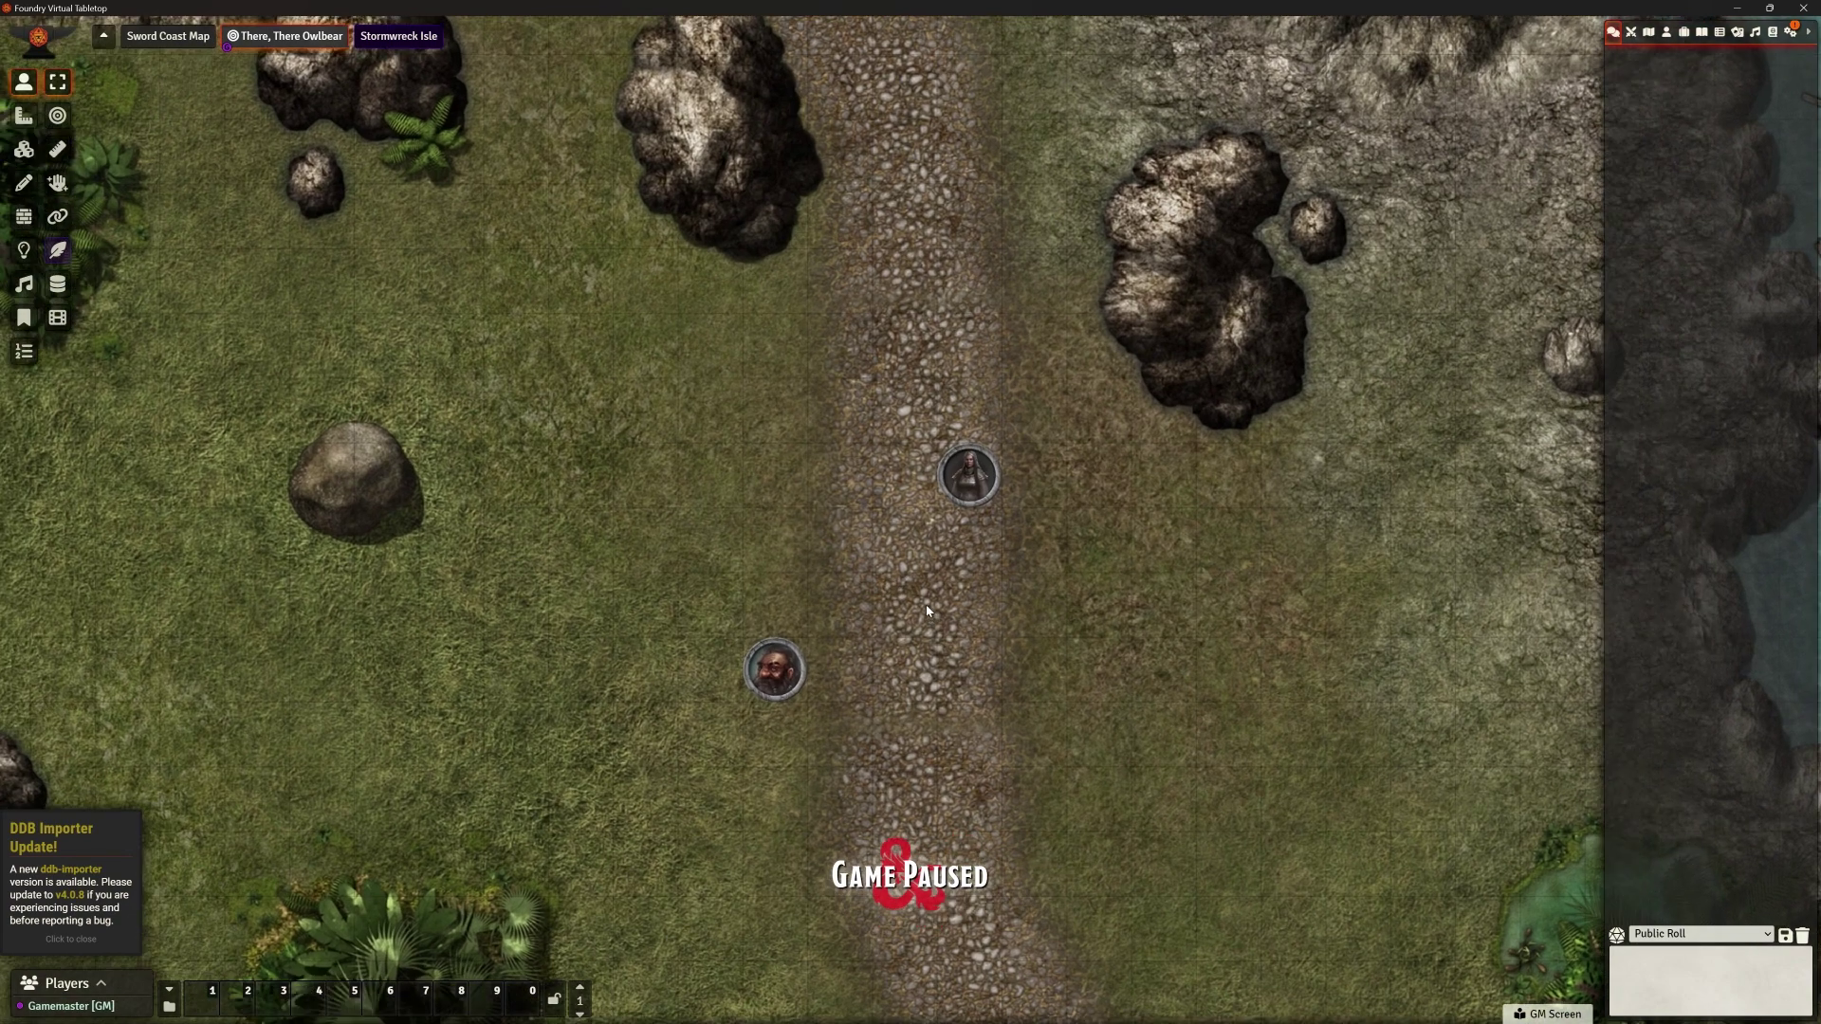
scroll(928, 609, up, 3)
drag(981, 670, 965, 618)
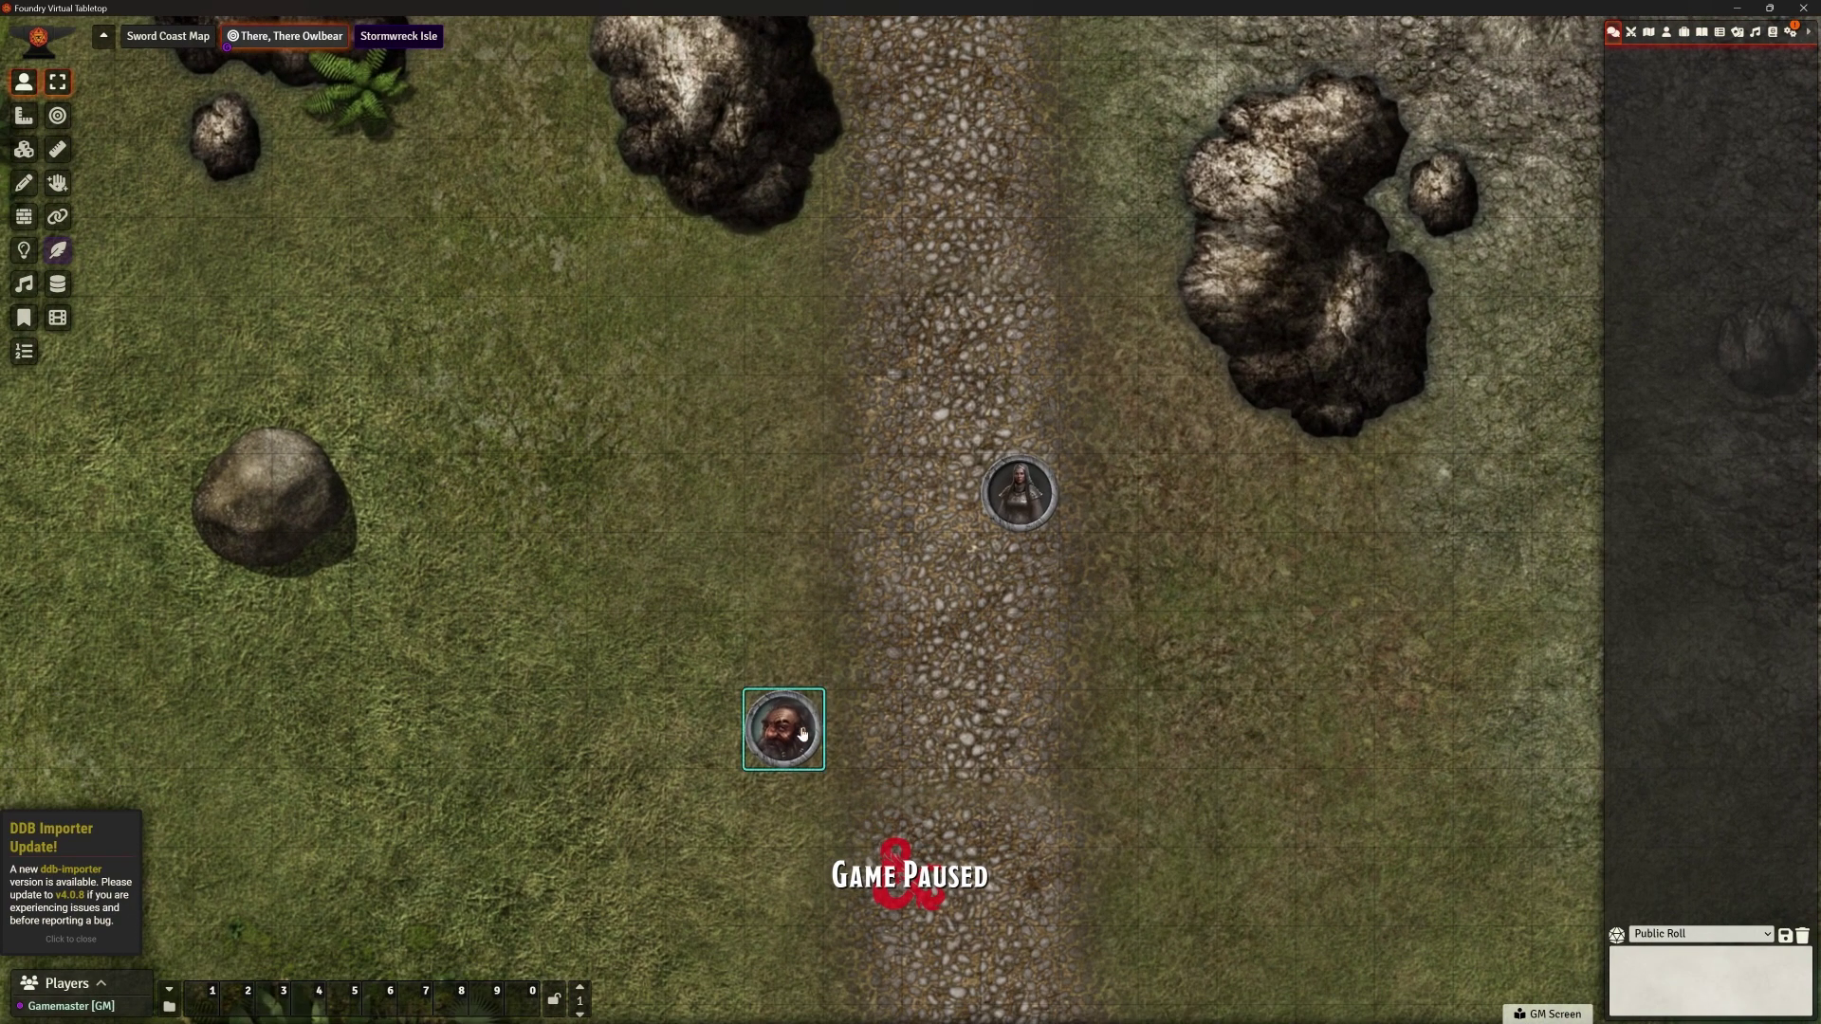
drag(784, 728, 937, 496)
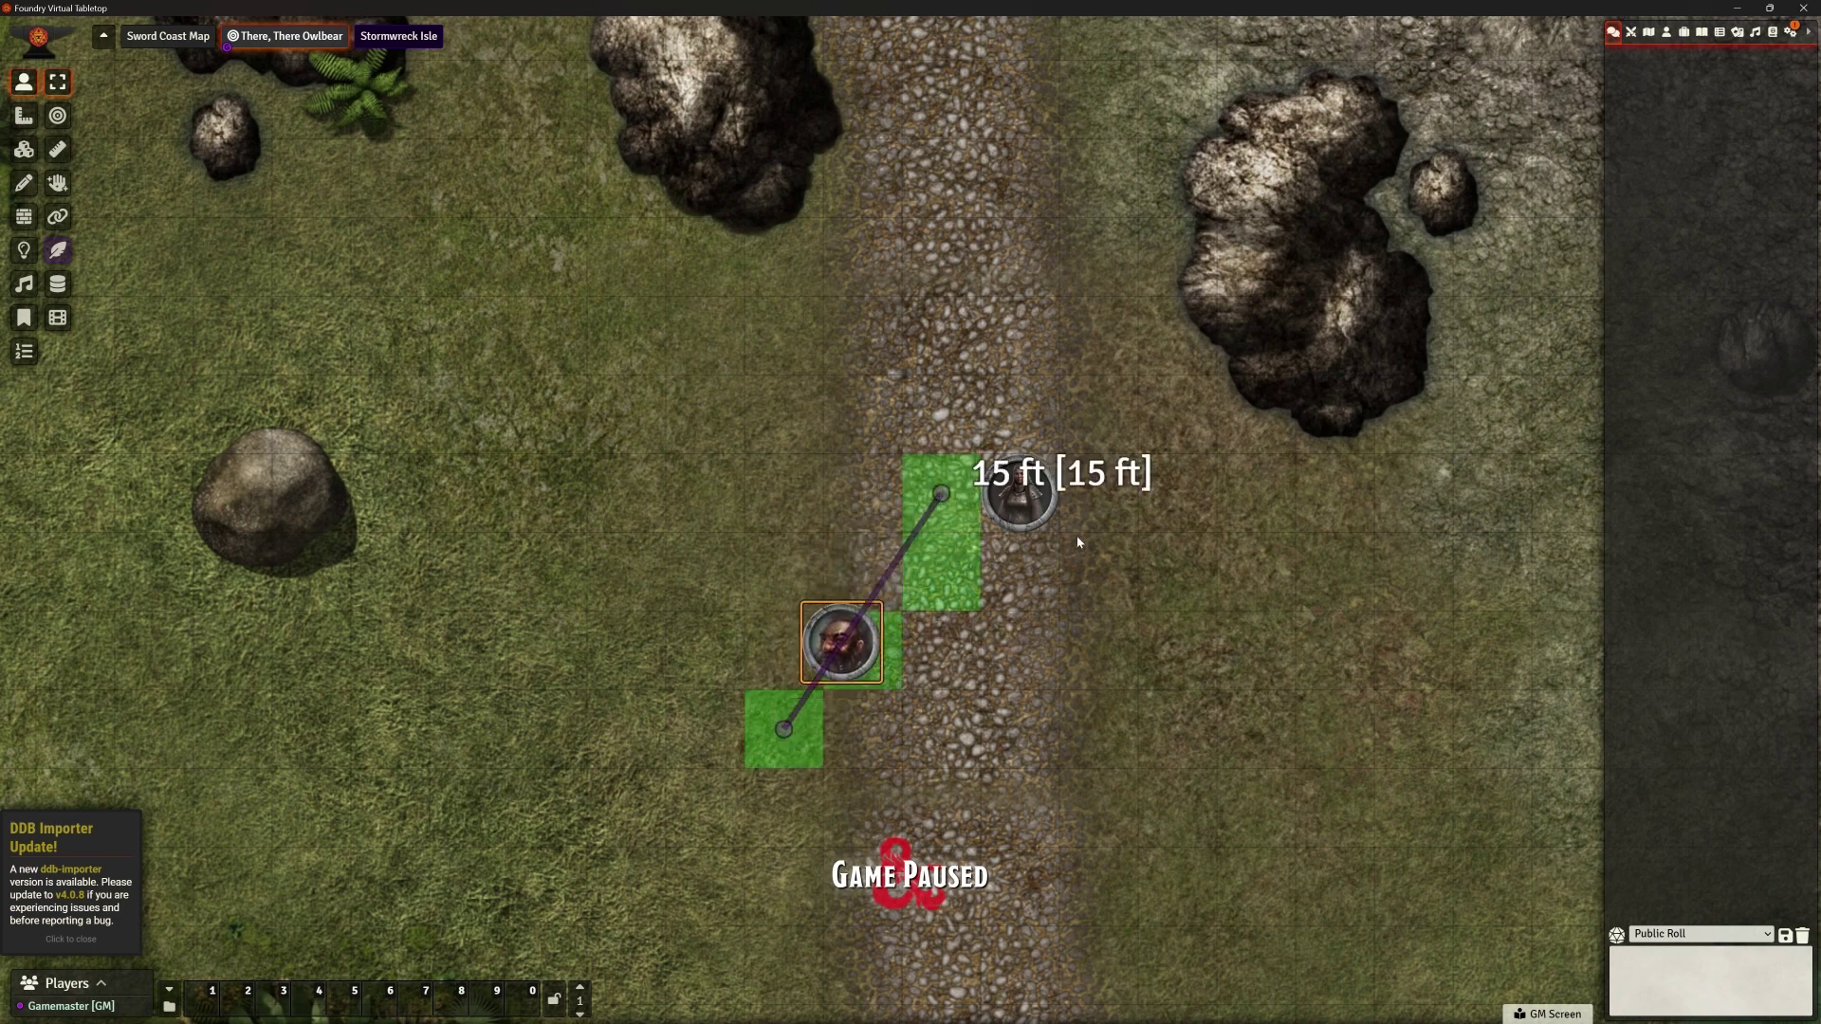
scroll(1081, 503, up, 3)
drag(1252, 538, 1066, 602)
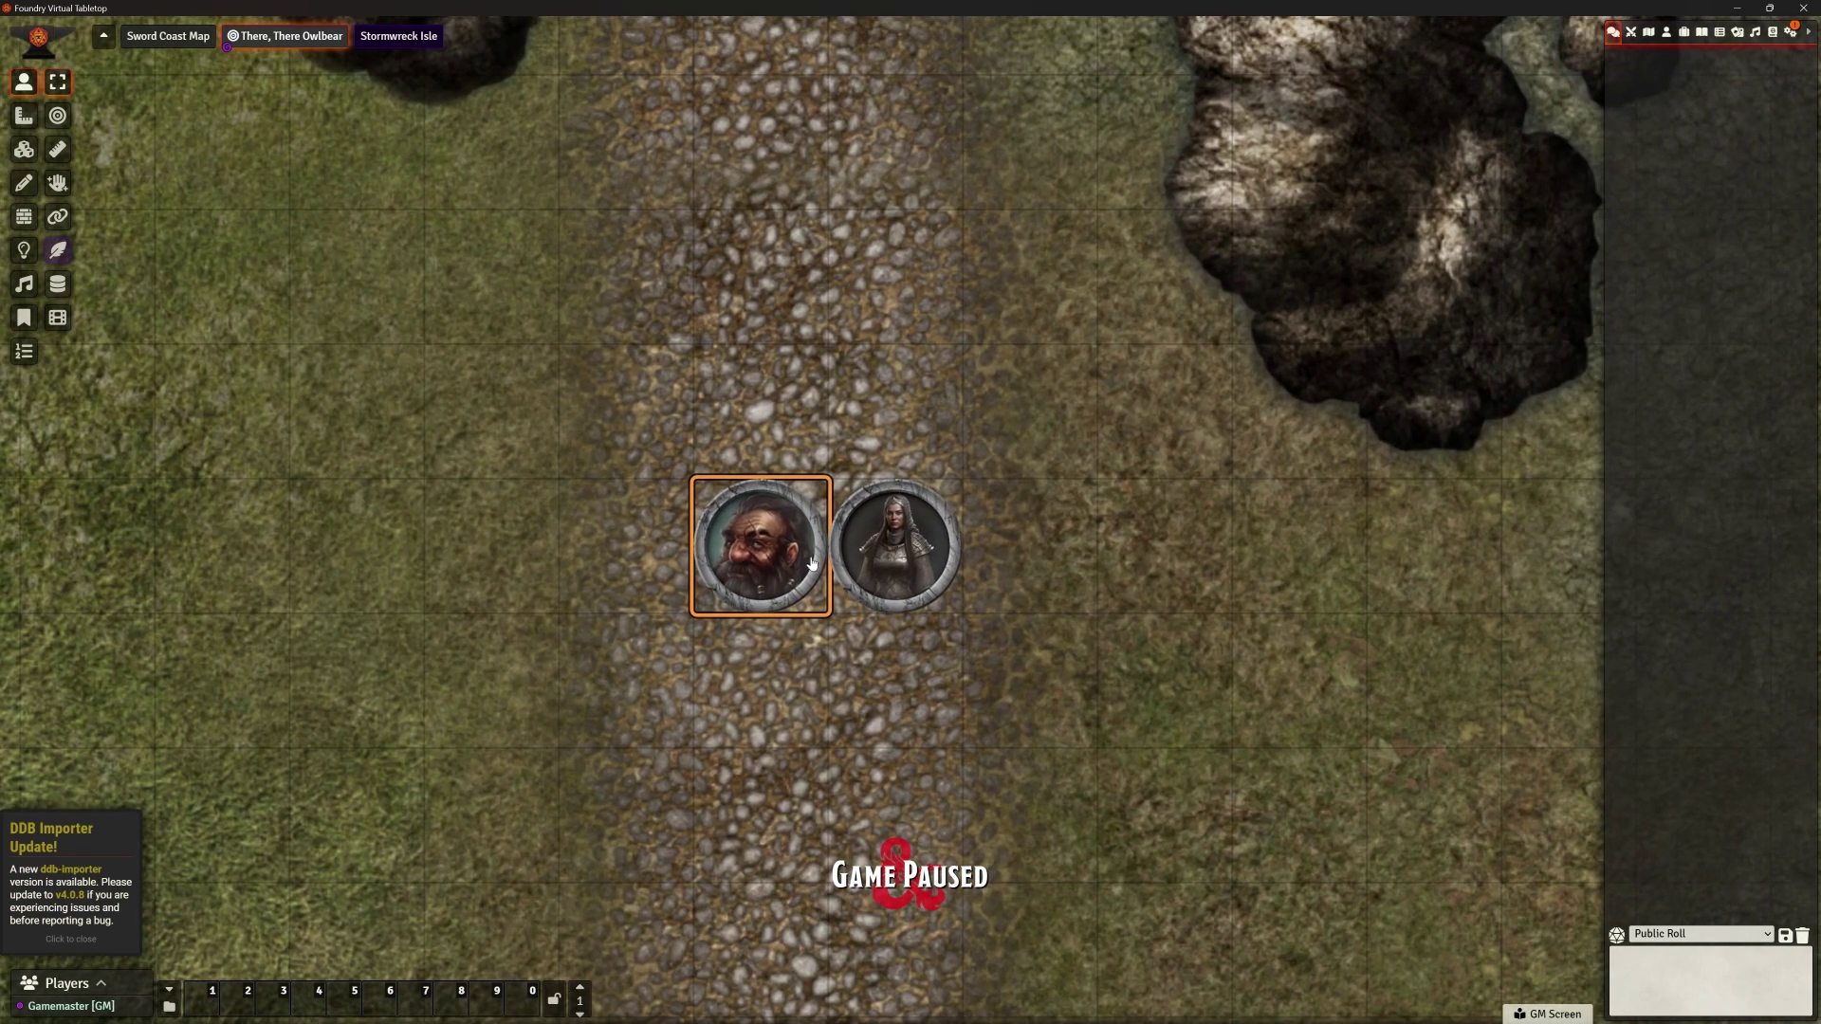
click(61, 941)
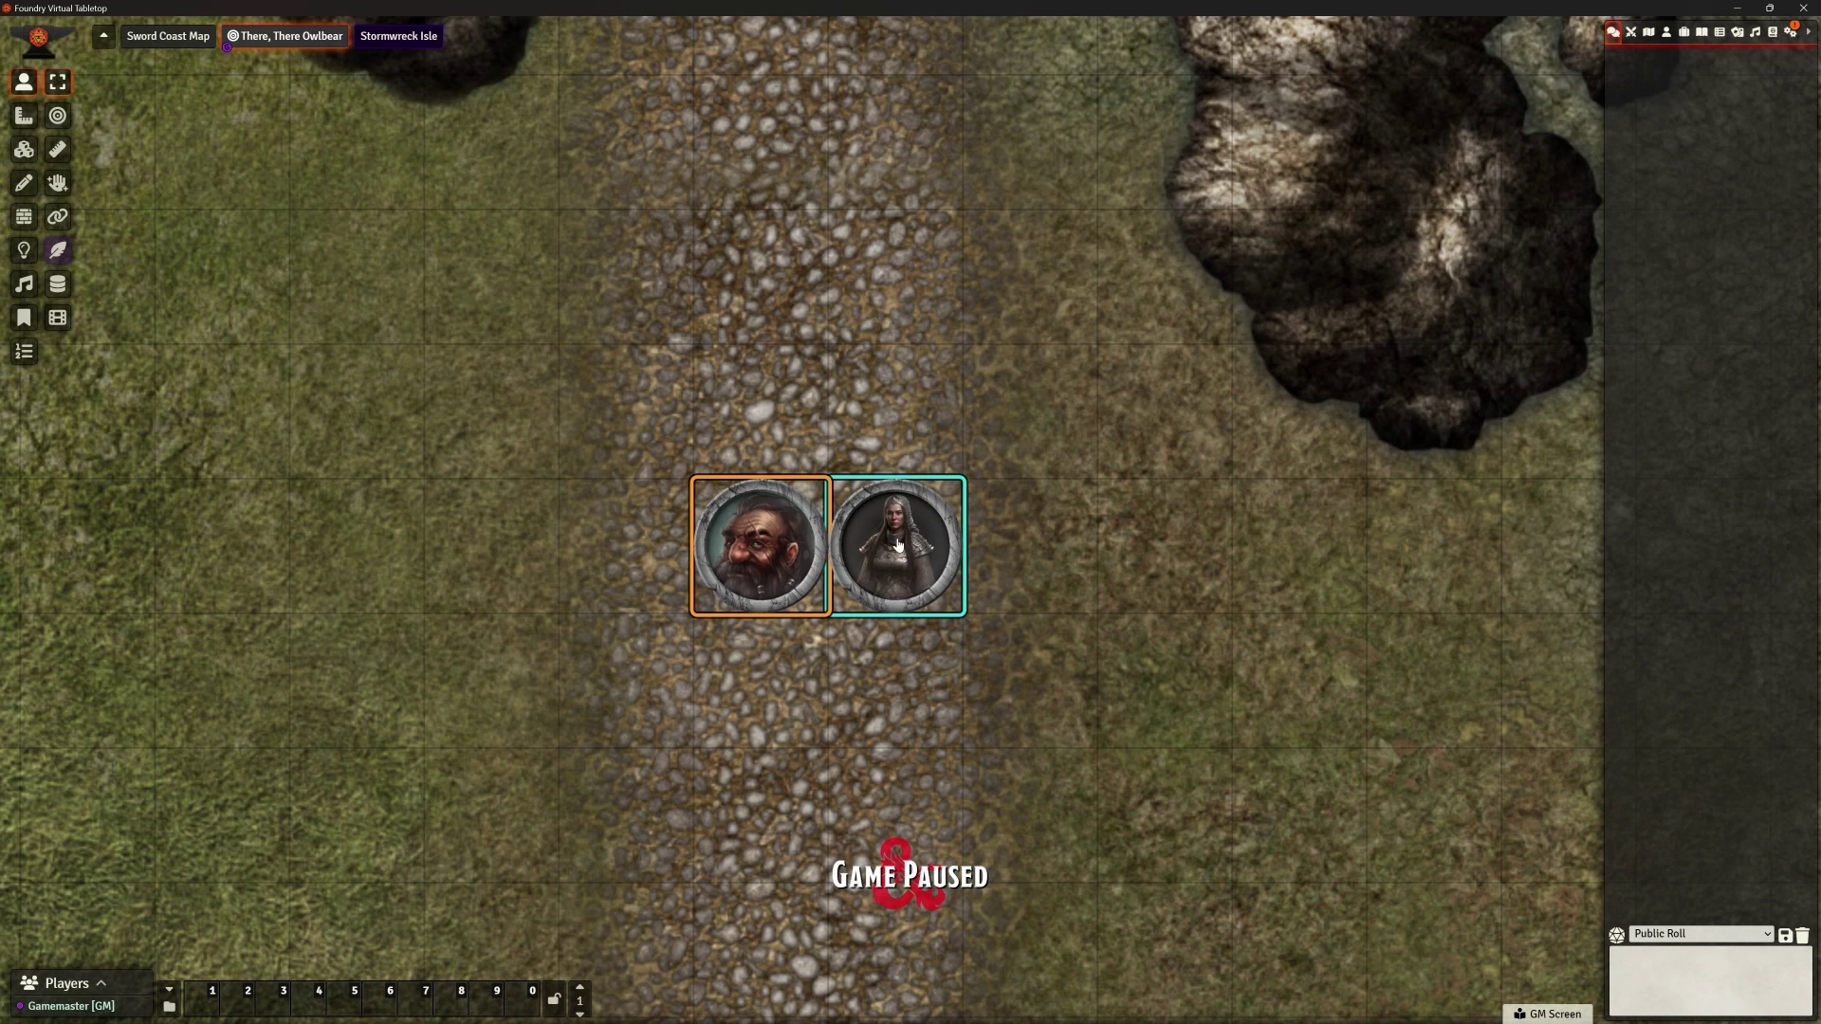
Target the woman's token and make a normal Warhammer attack roll from the dwarf's character sheet
key(t)
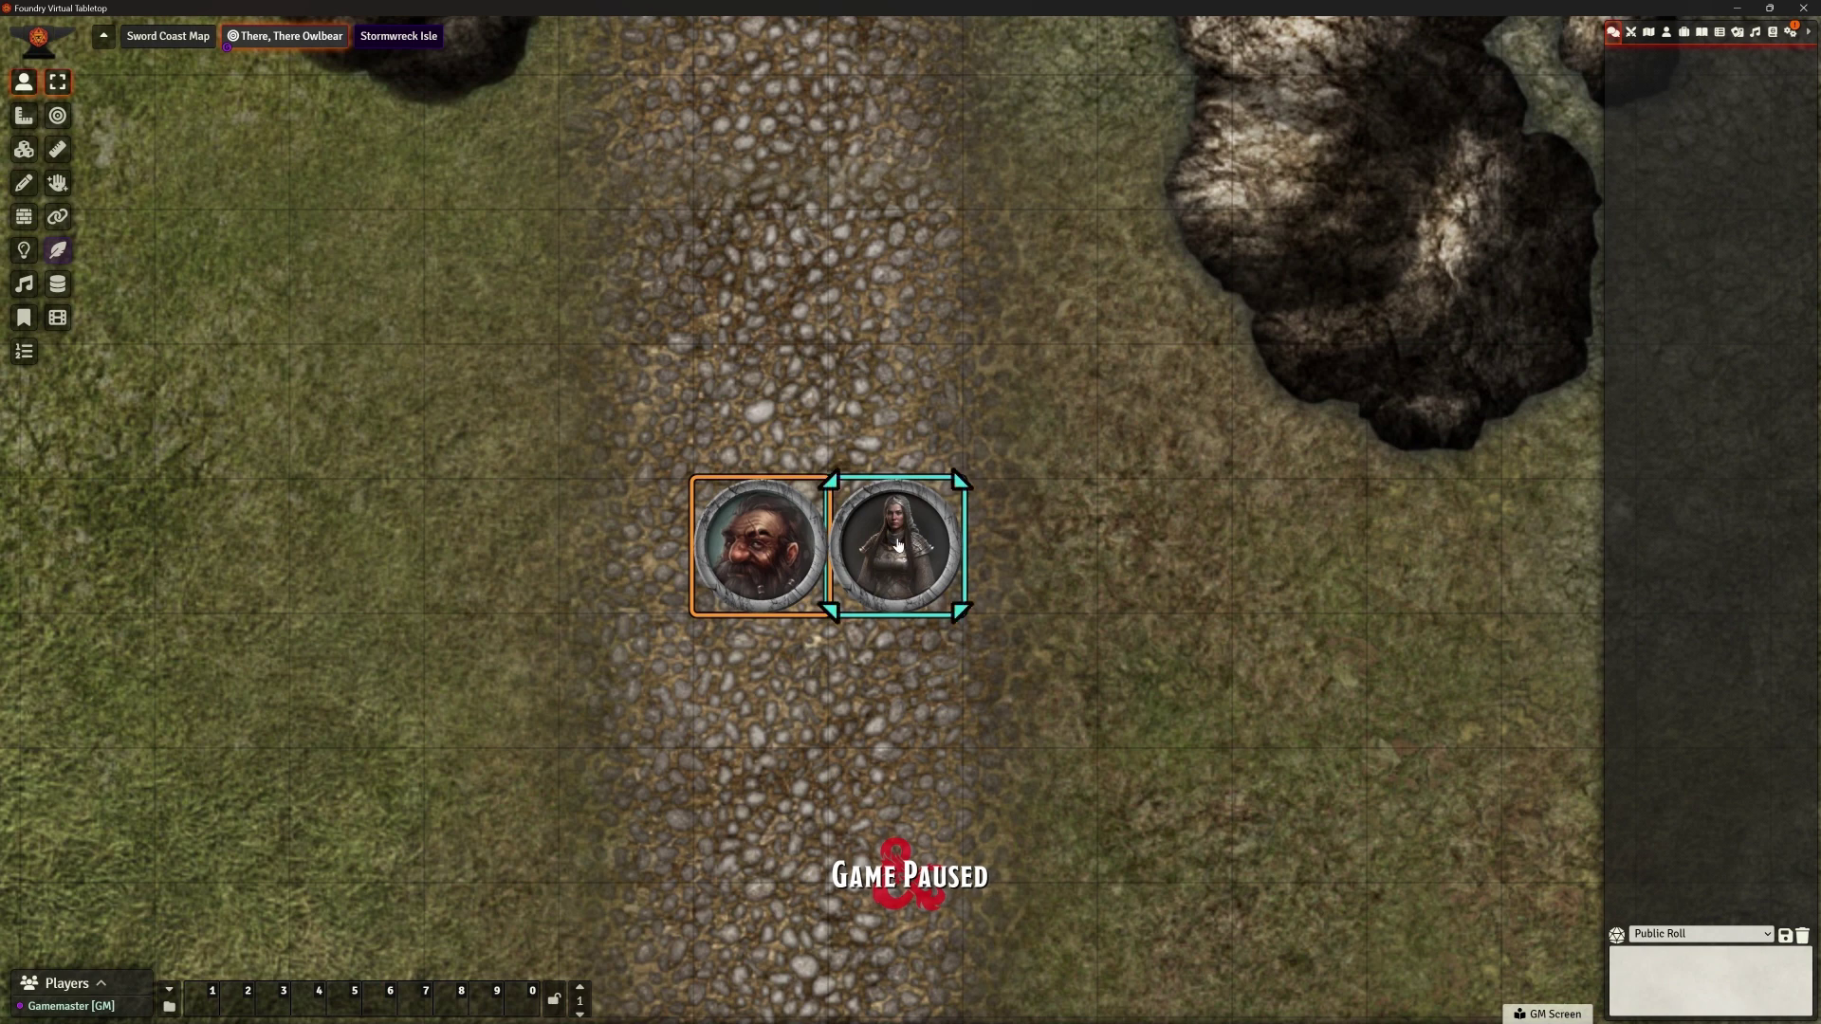
double_click(769, 550)
drag(947, 147, 432, 153)
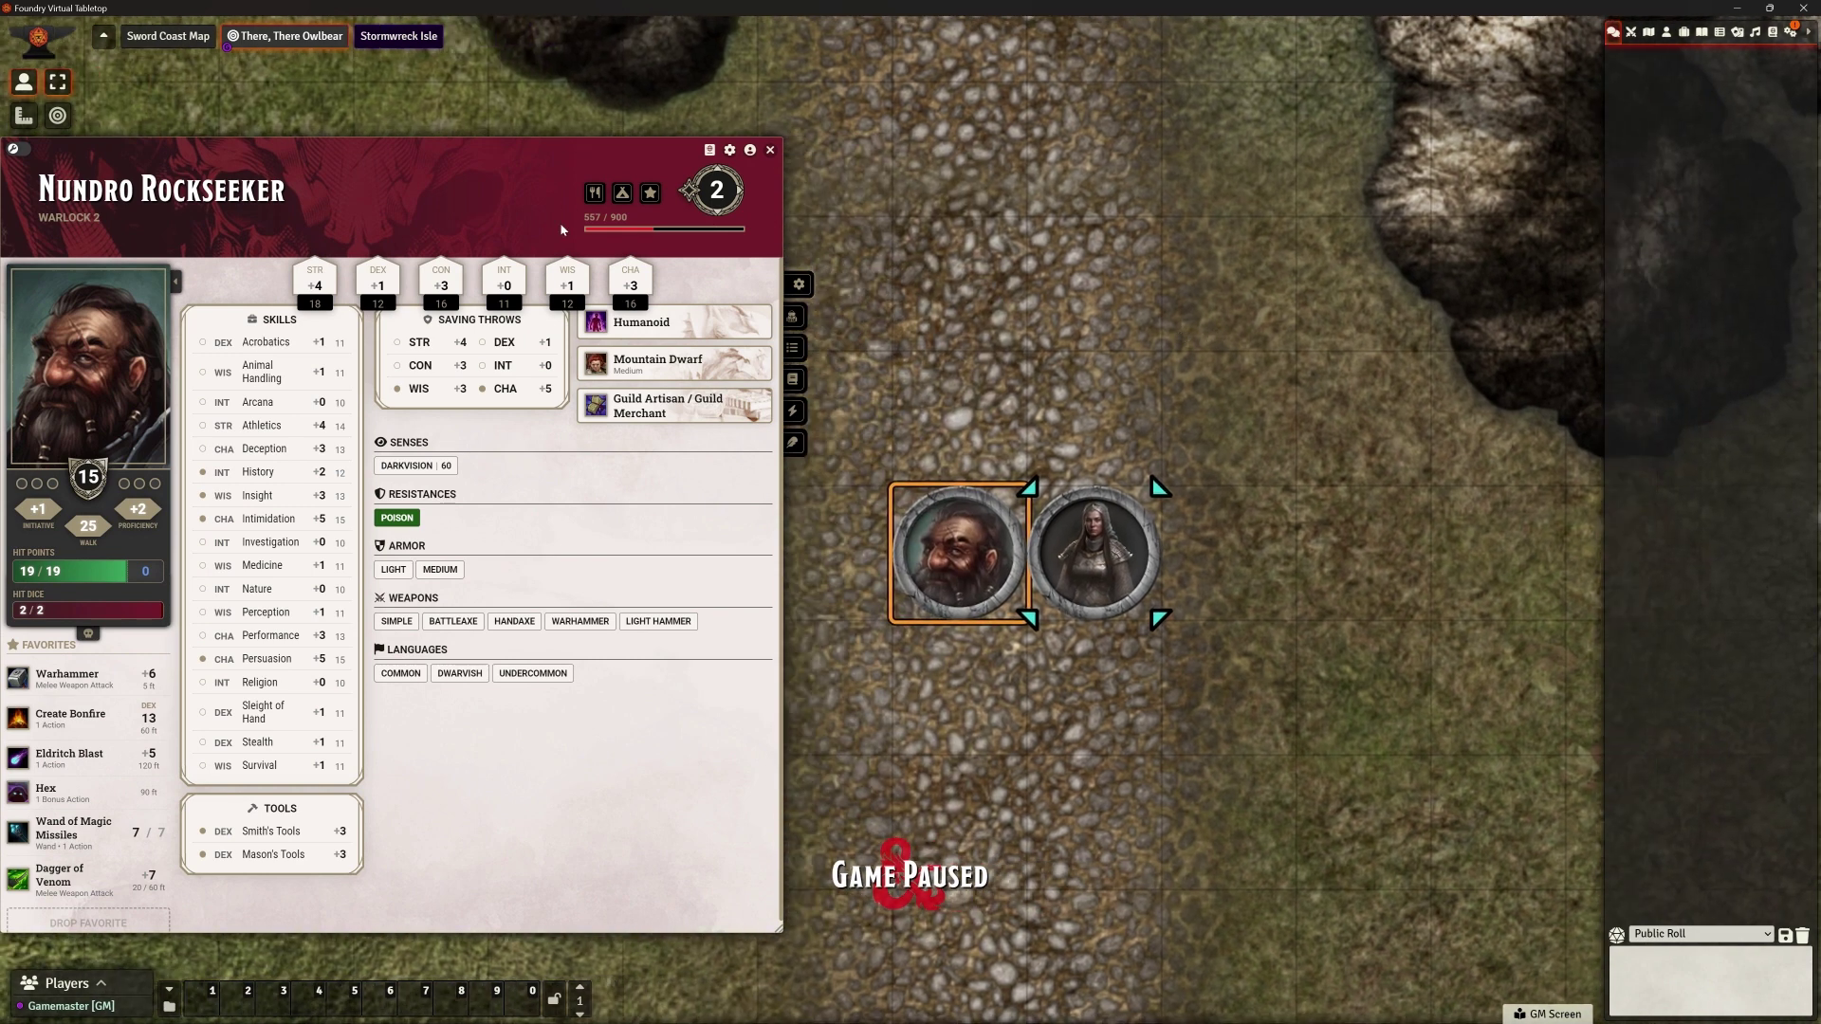
drag(531, 152, 591, 148)
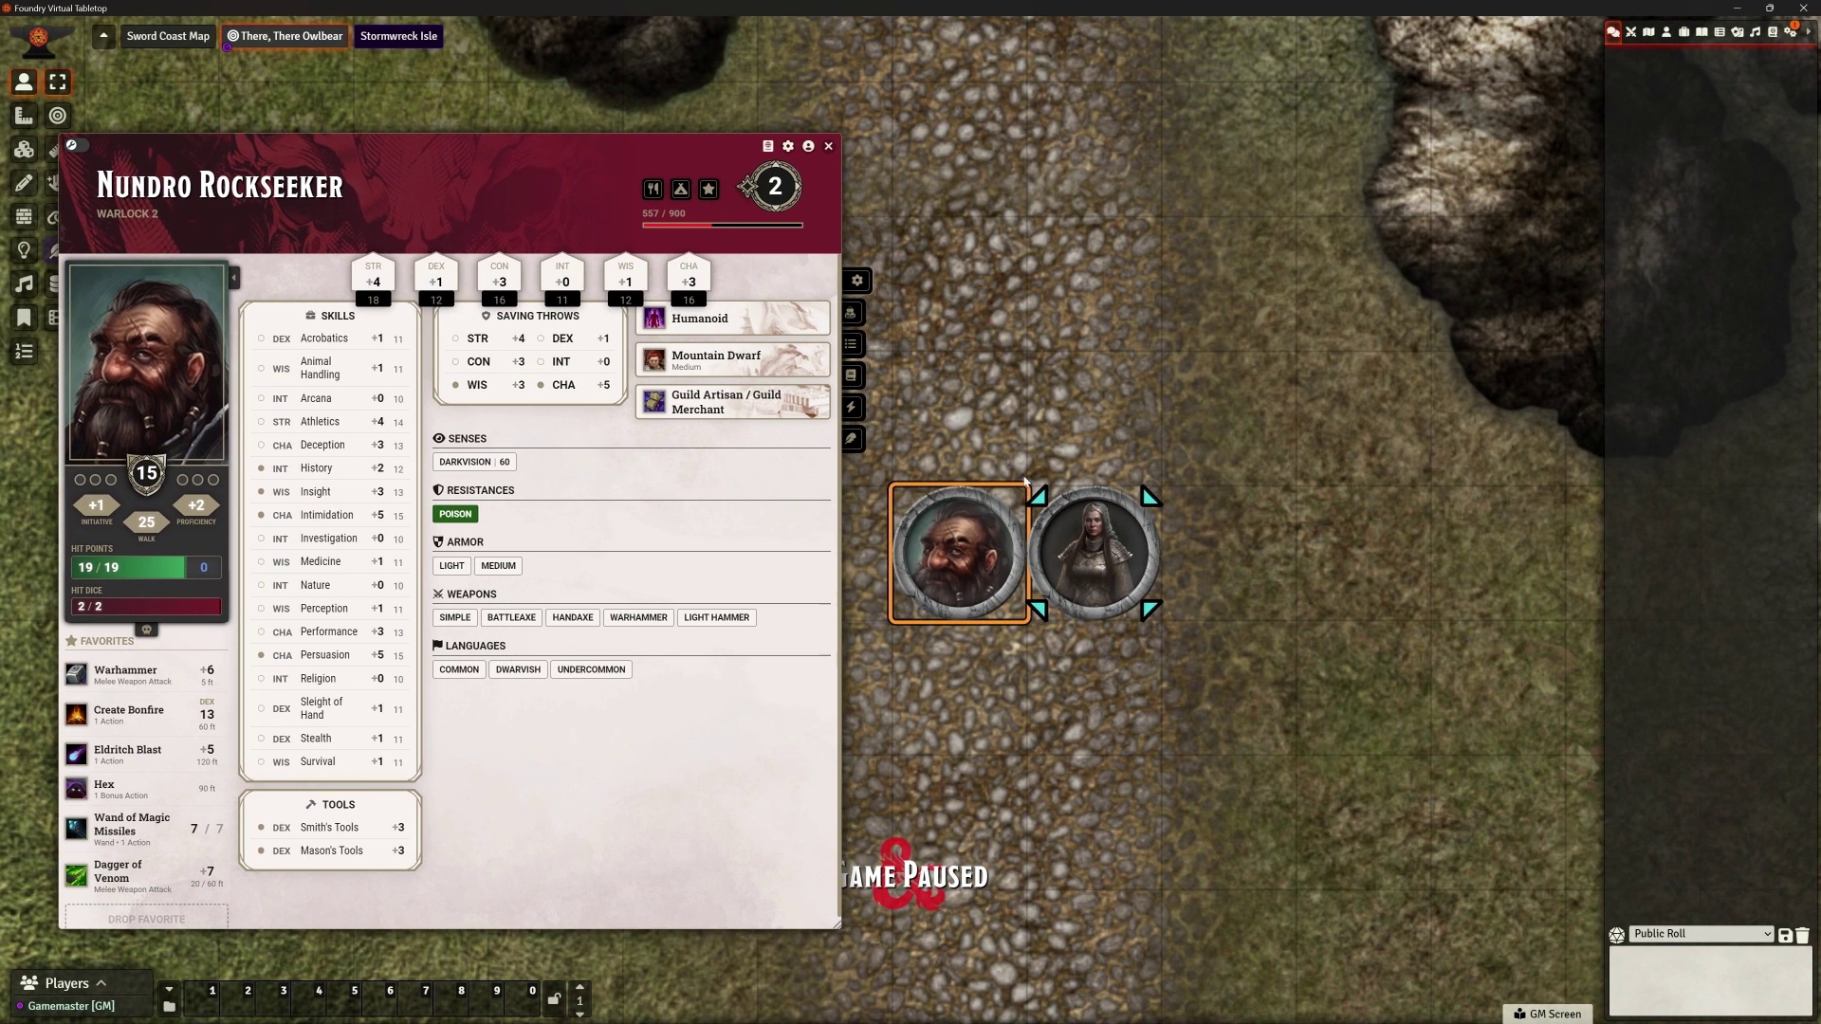
click(111, 676)
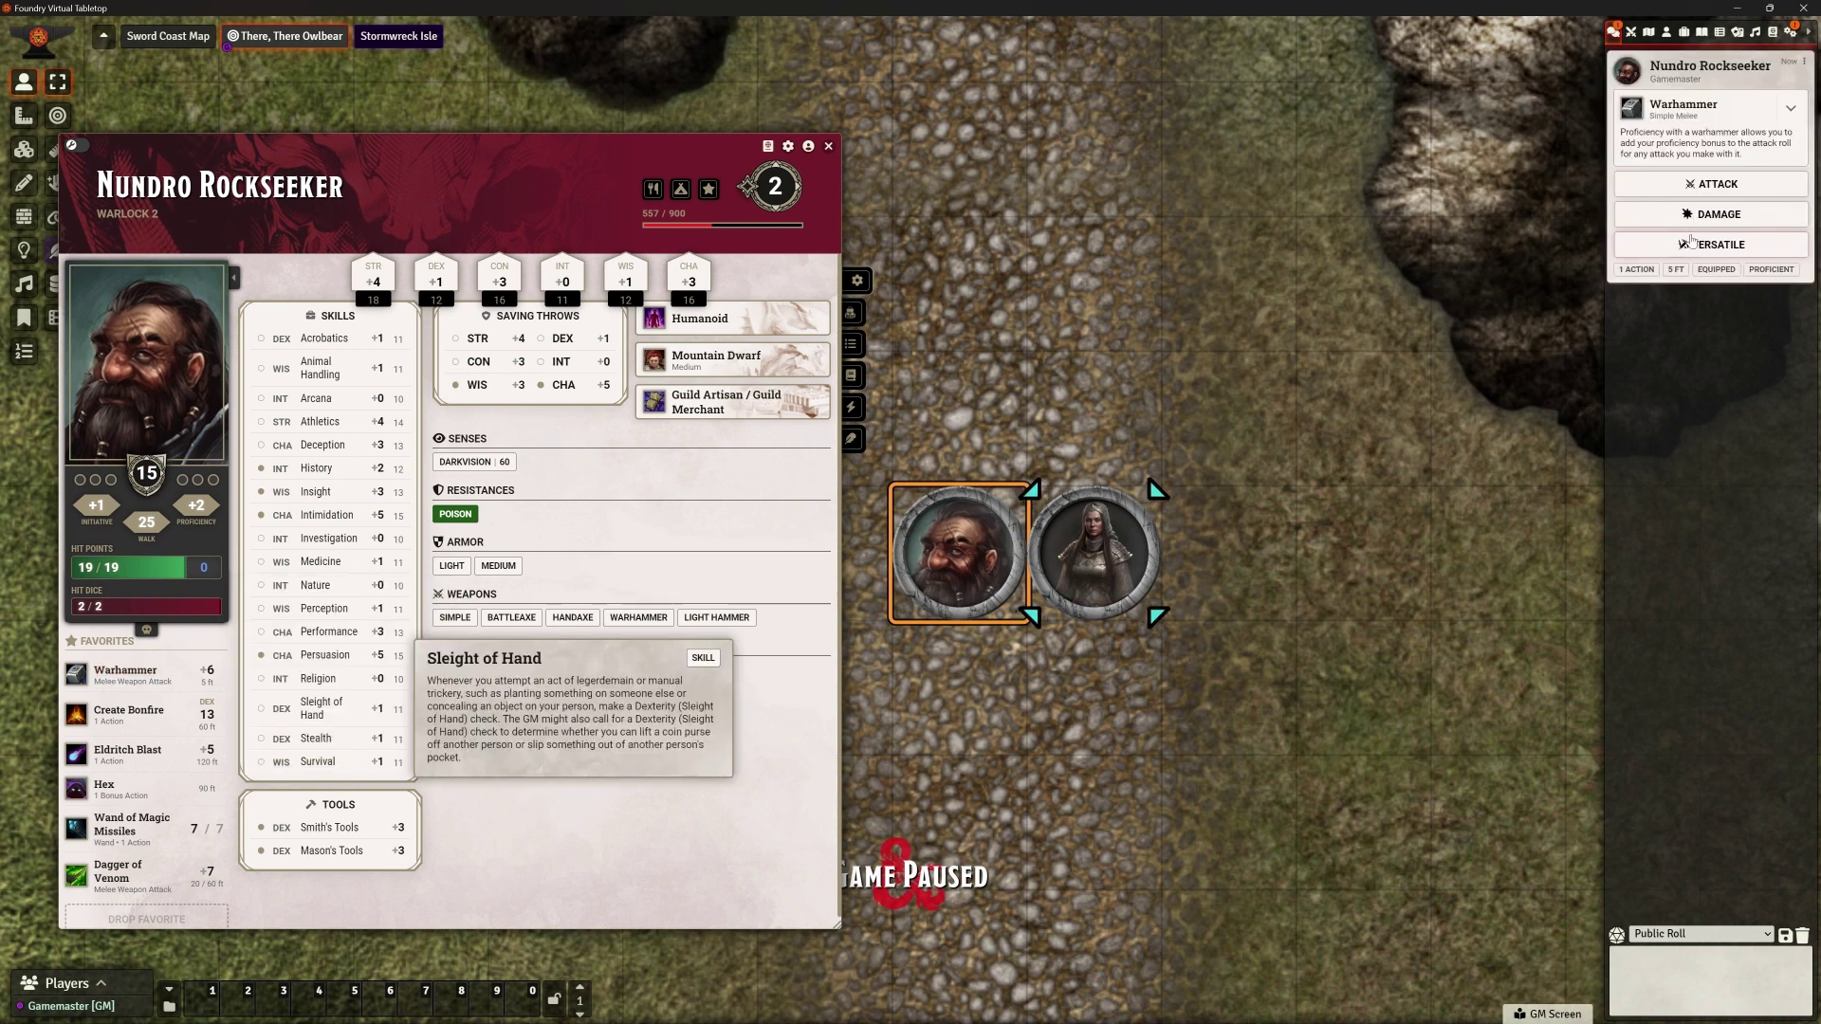
click(1713, 185)
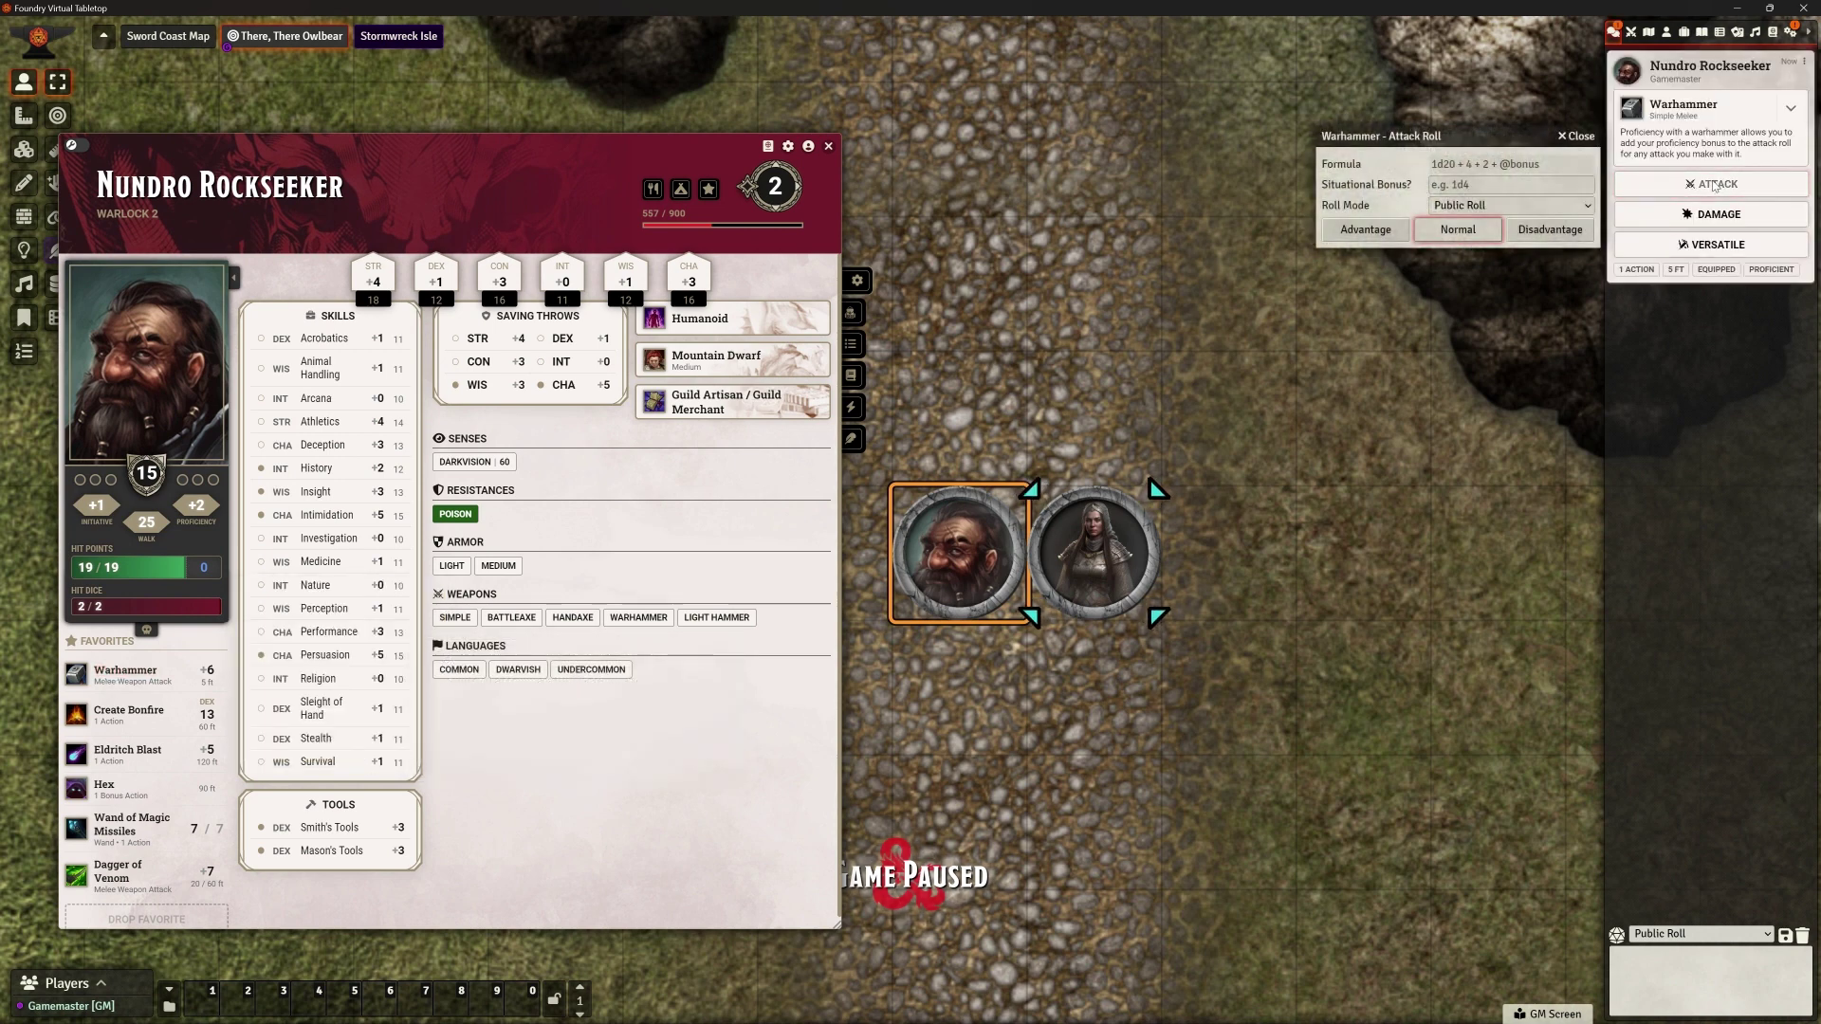
click(1460, 229)
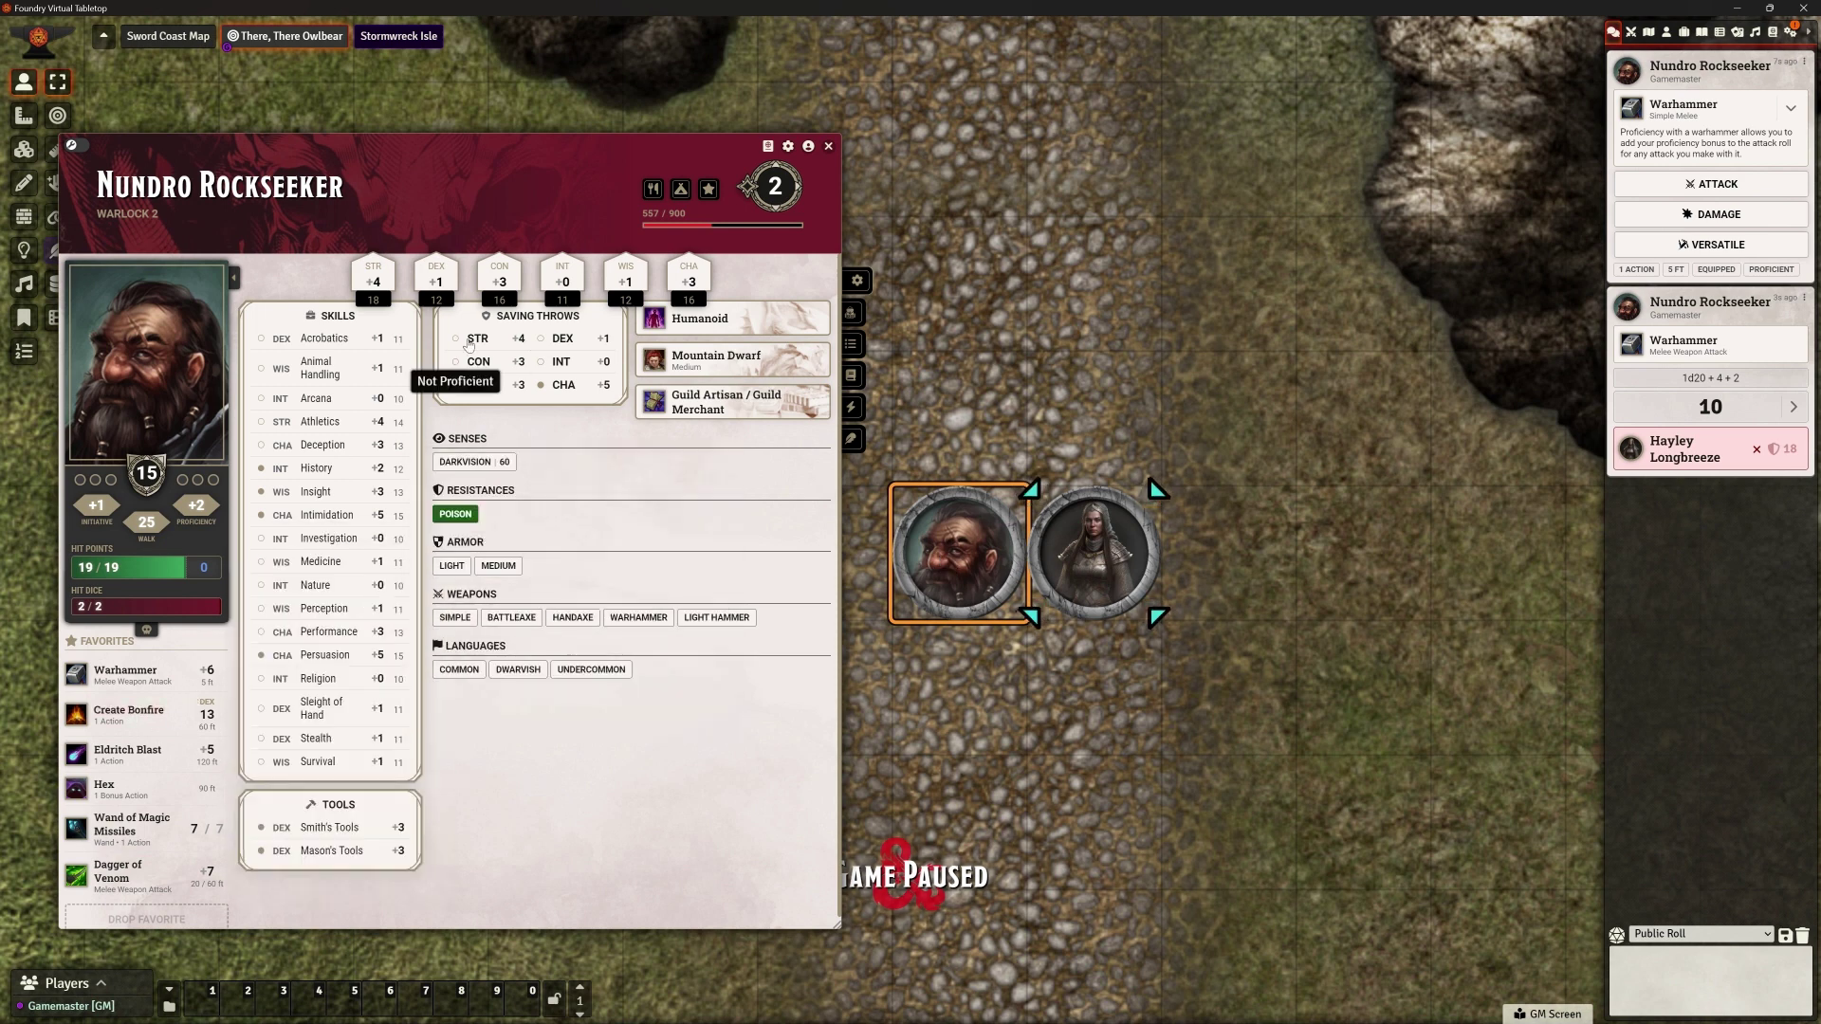
Make a normal attack roll against the targeted token with the Dagger from the dwarf's inventory
mouse_move(790, 324)
click(851, 312)
click(856, 343)
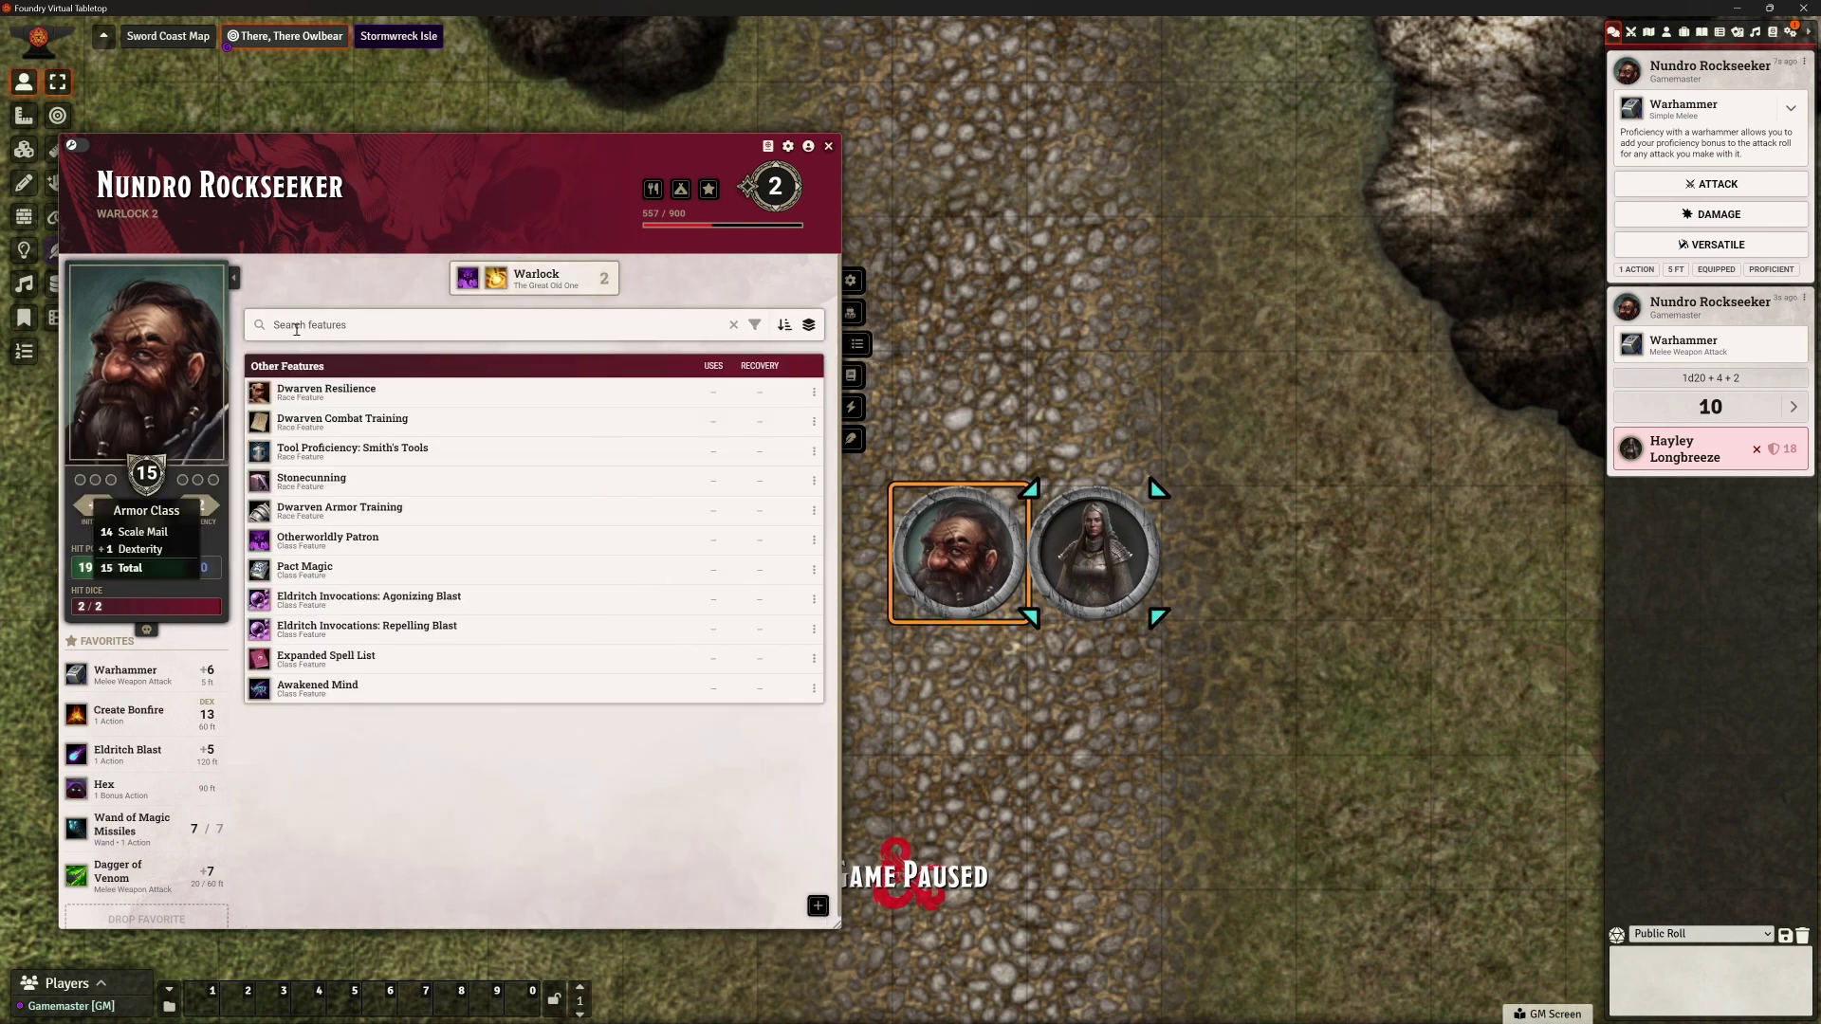
click(857, 374)
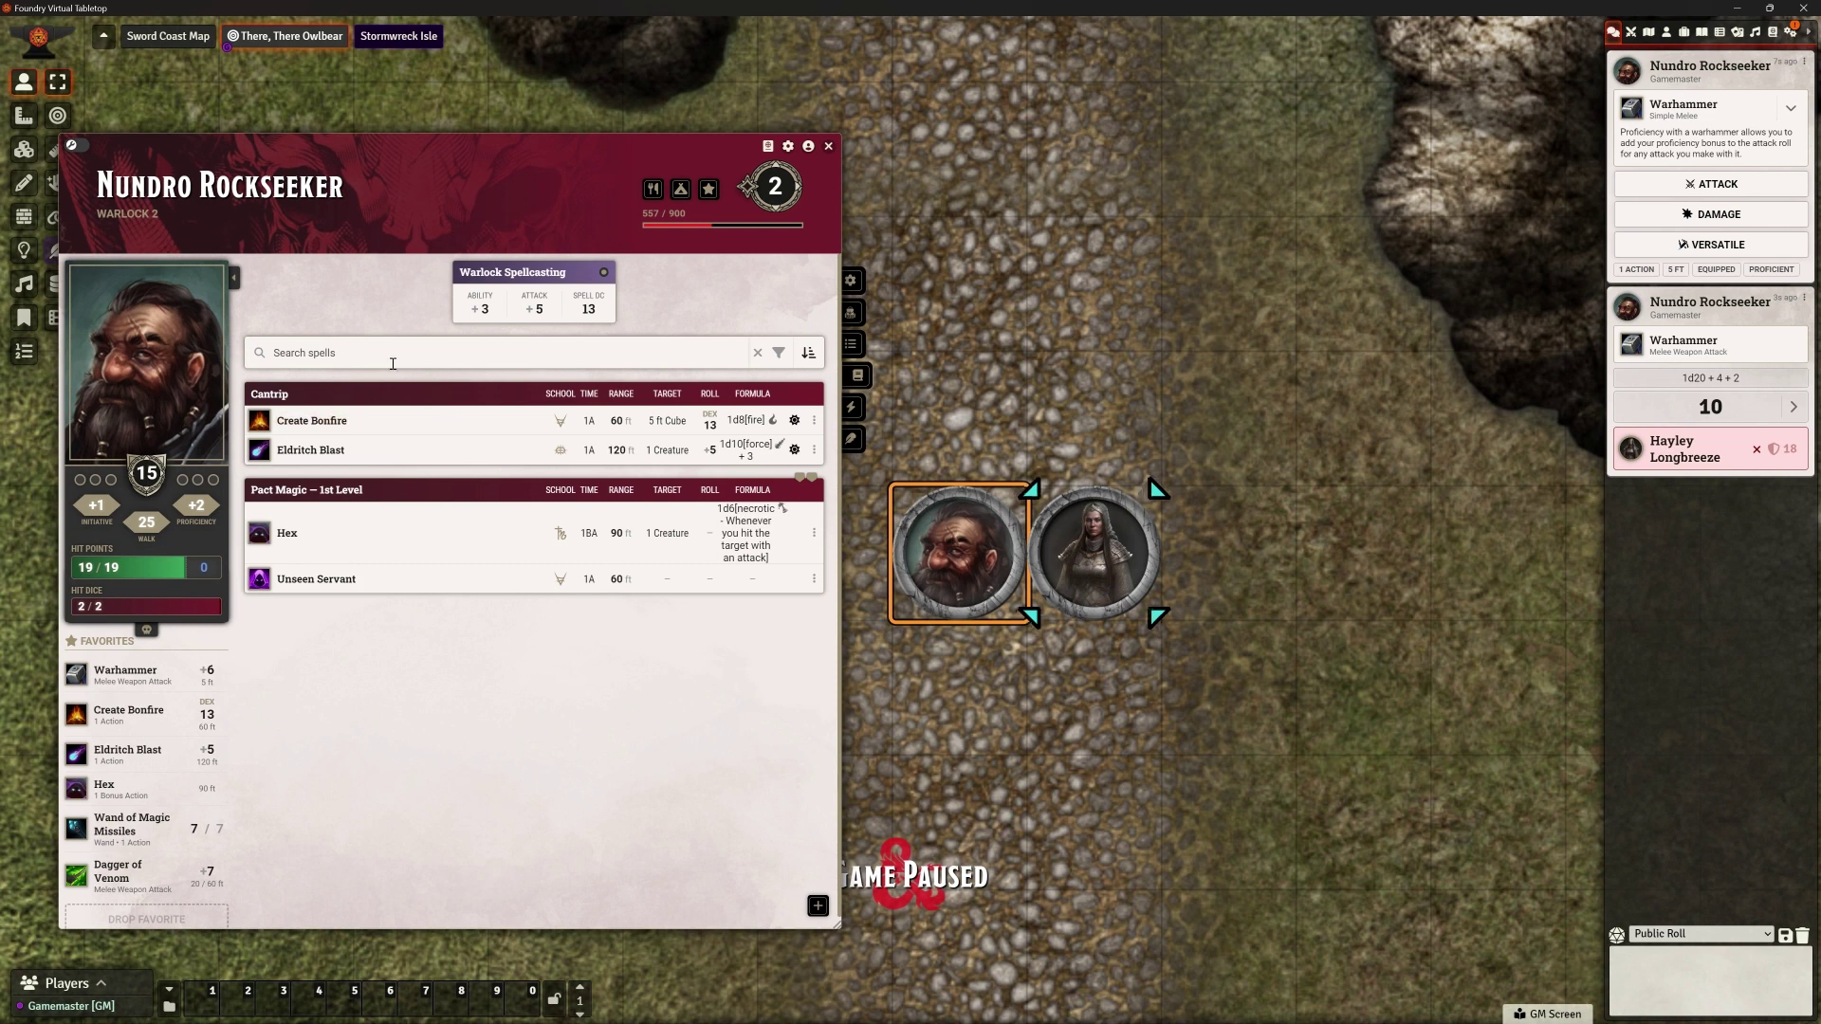
click(850, 312)
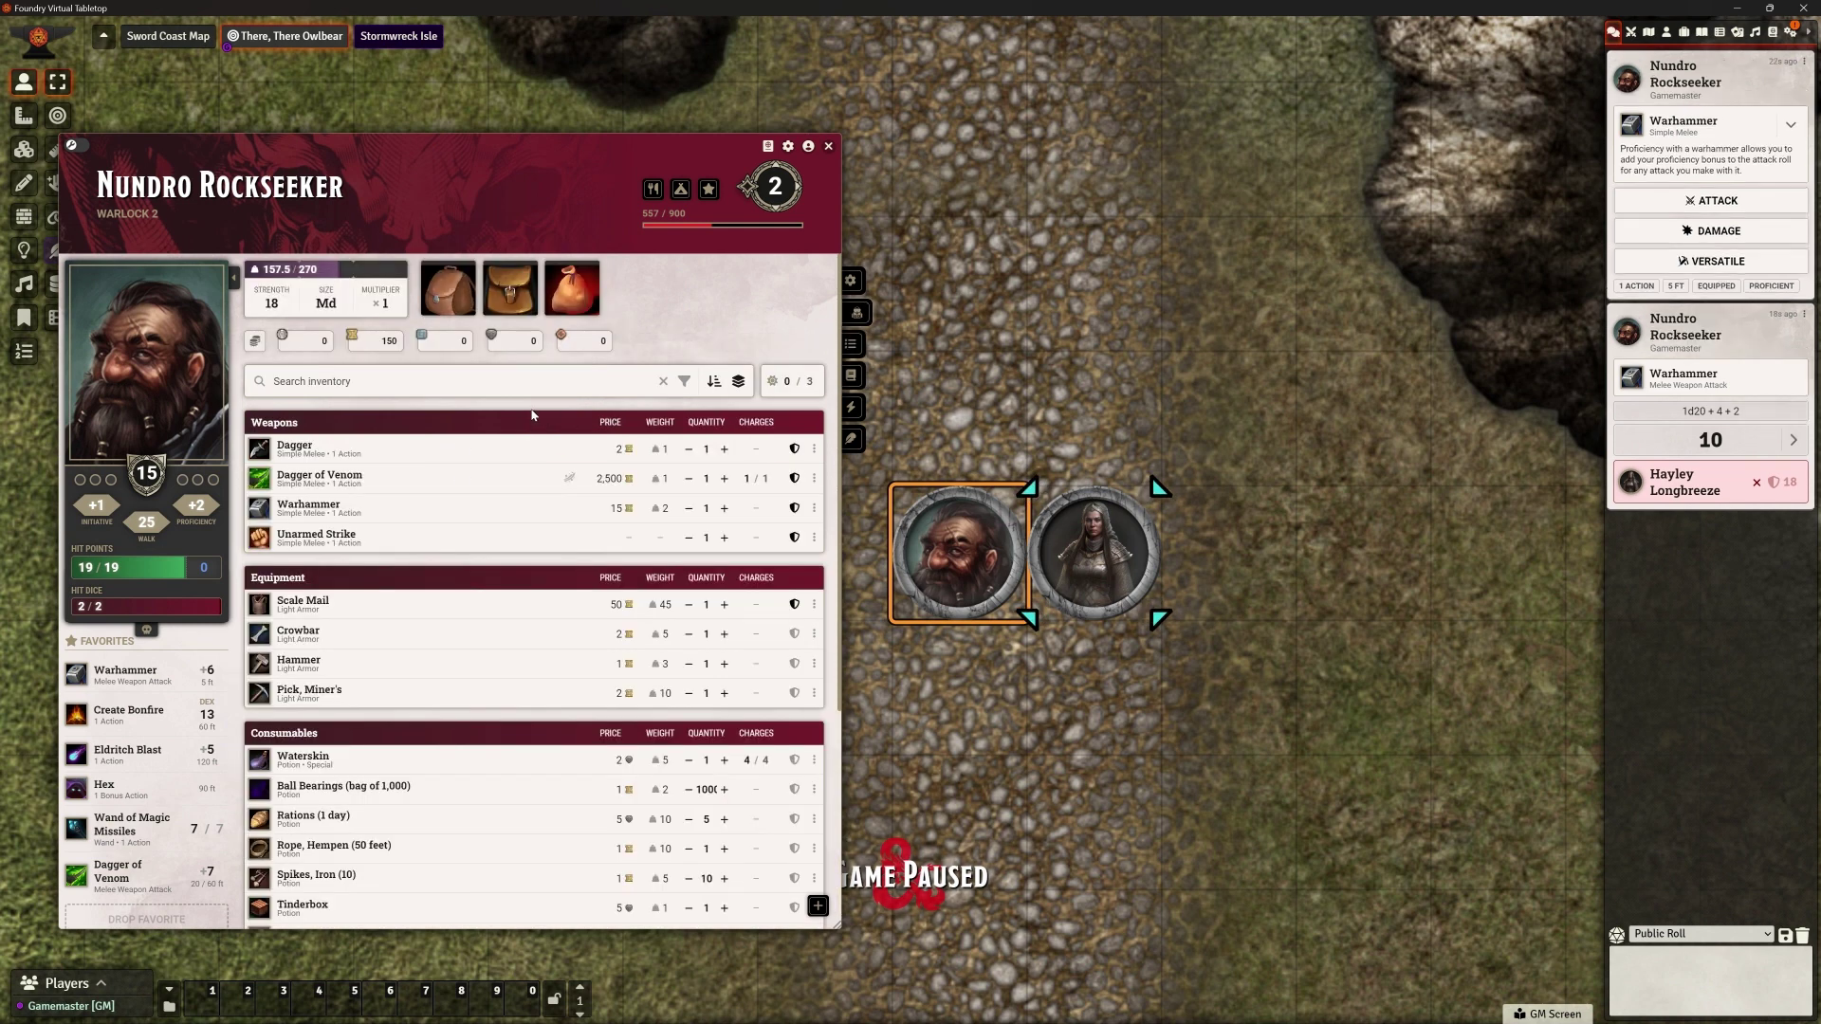
click(295, 448)
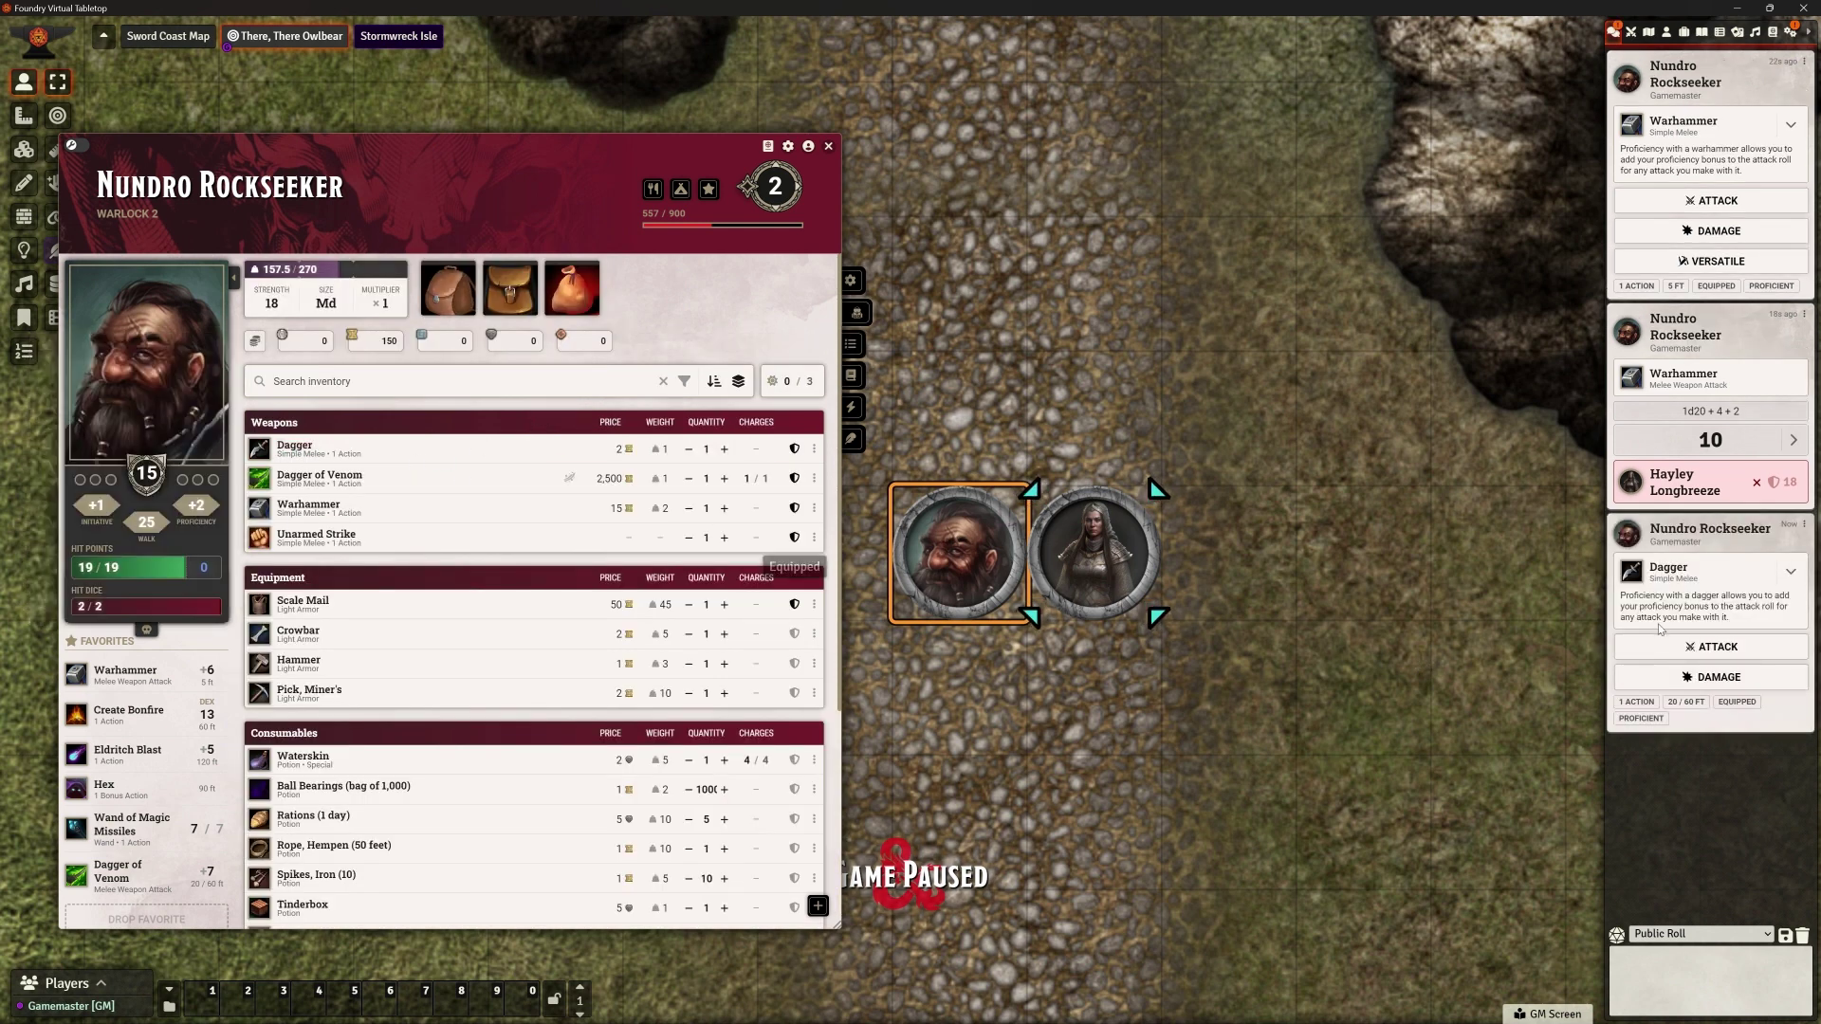
click(1689, 646)
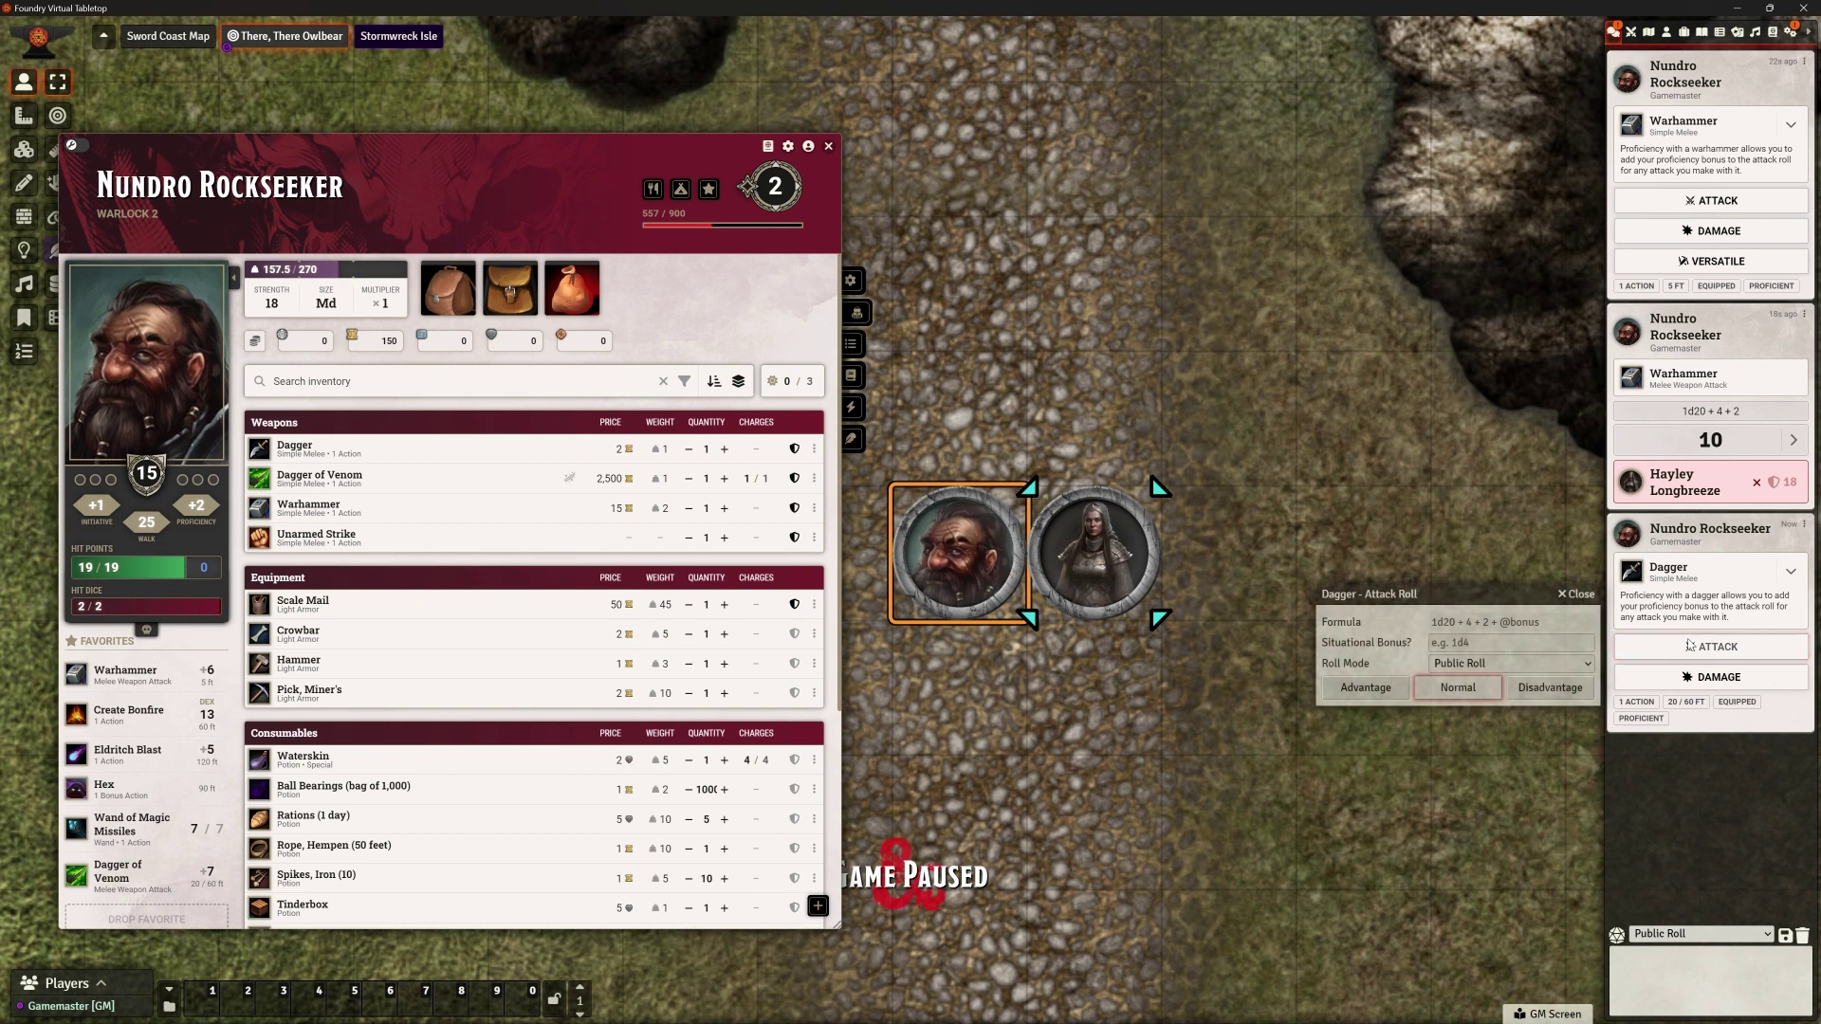
click(1456, 693)
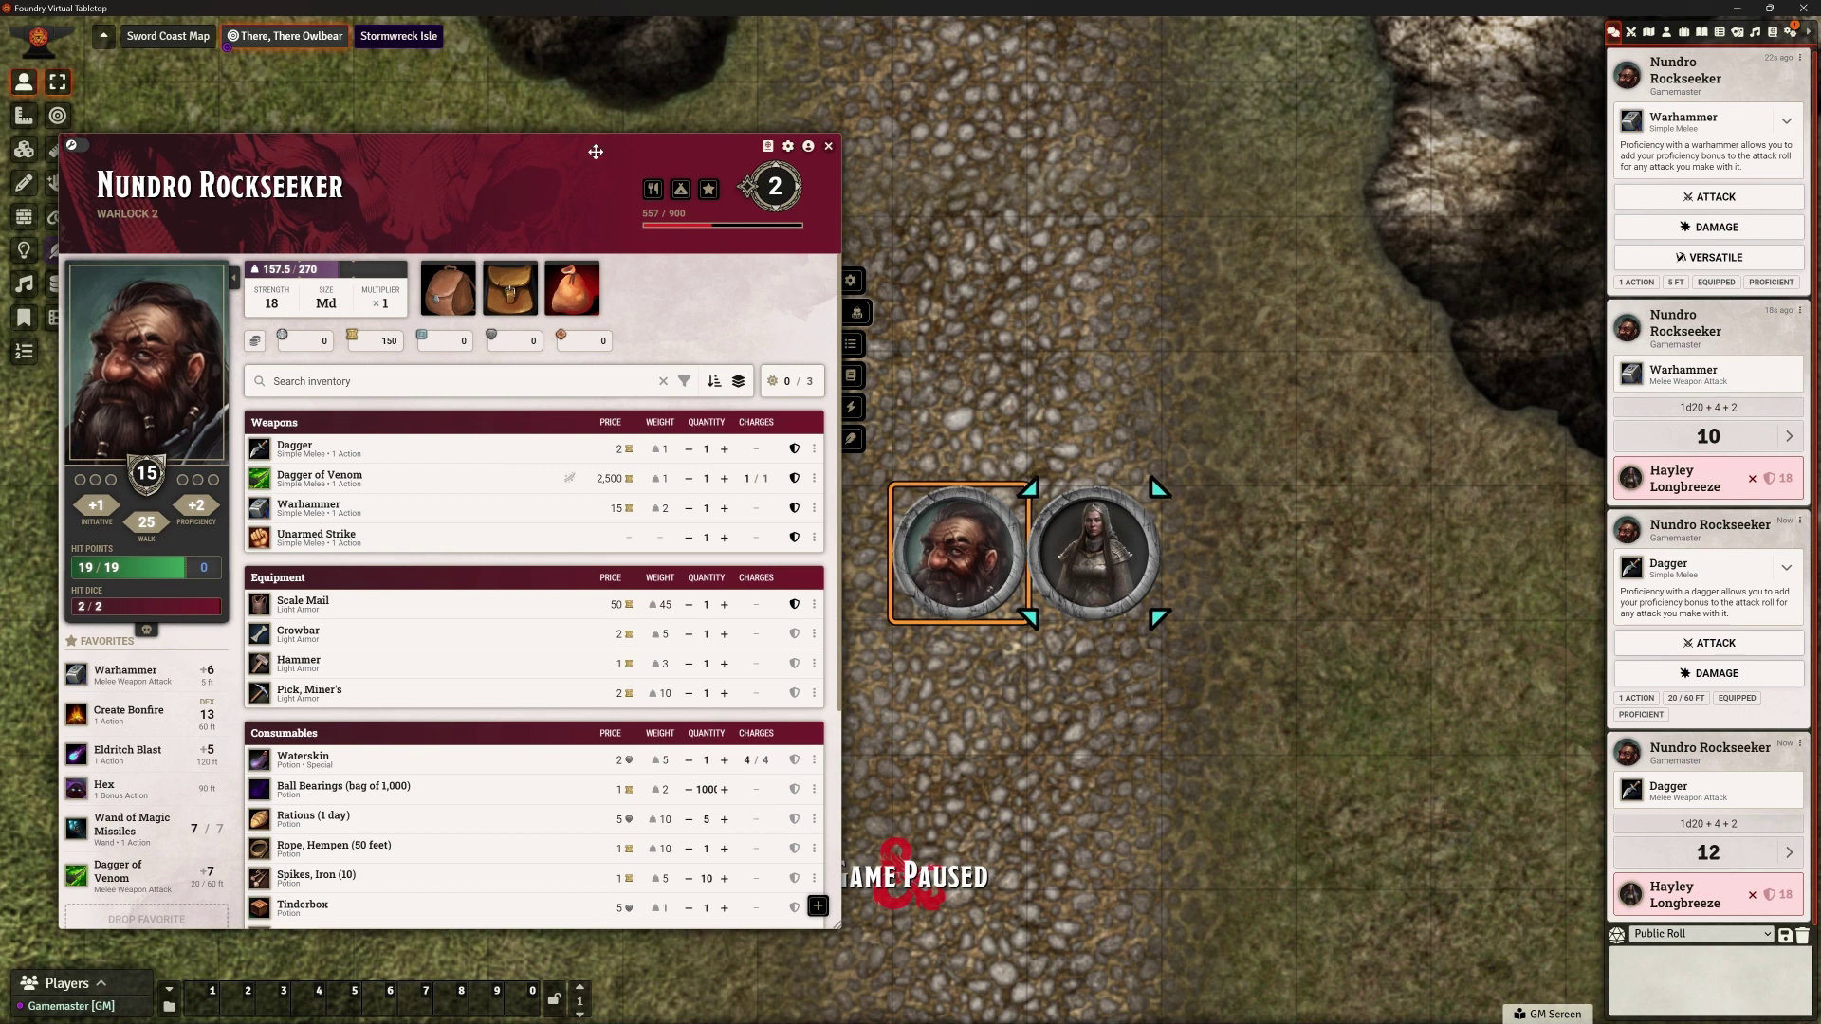
Cast the dwarf's favorite spell Eldritch Blast at the adjacent target with a normal attack roll
drag(595, 152, 570, 142)
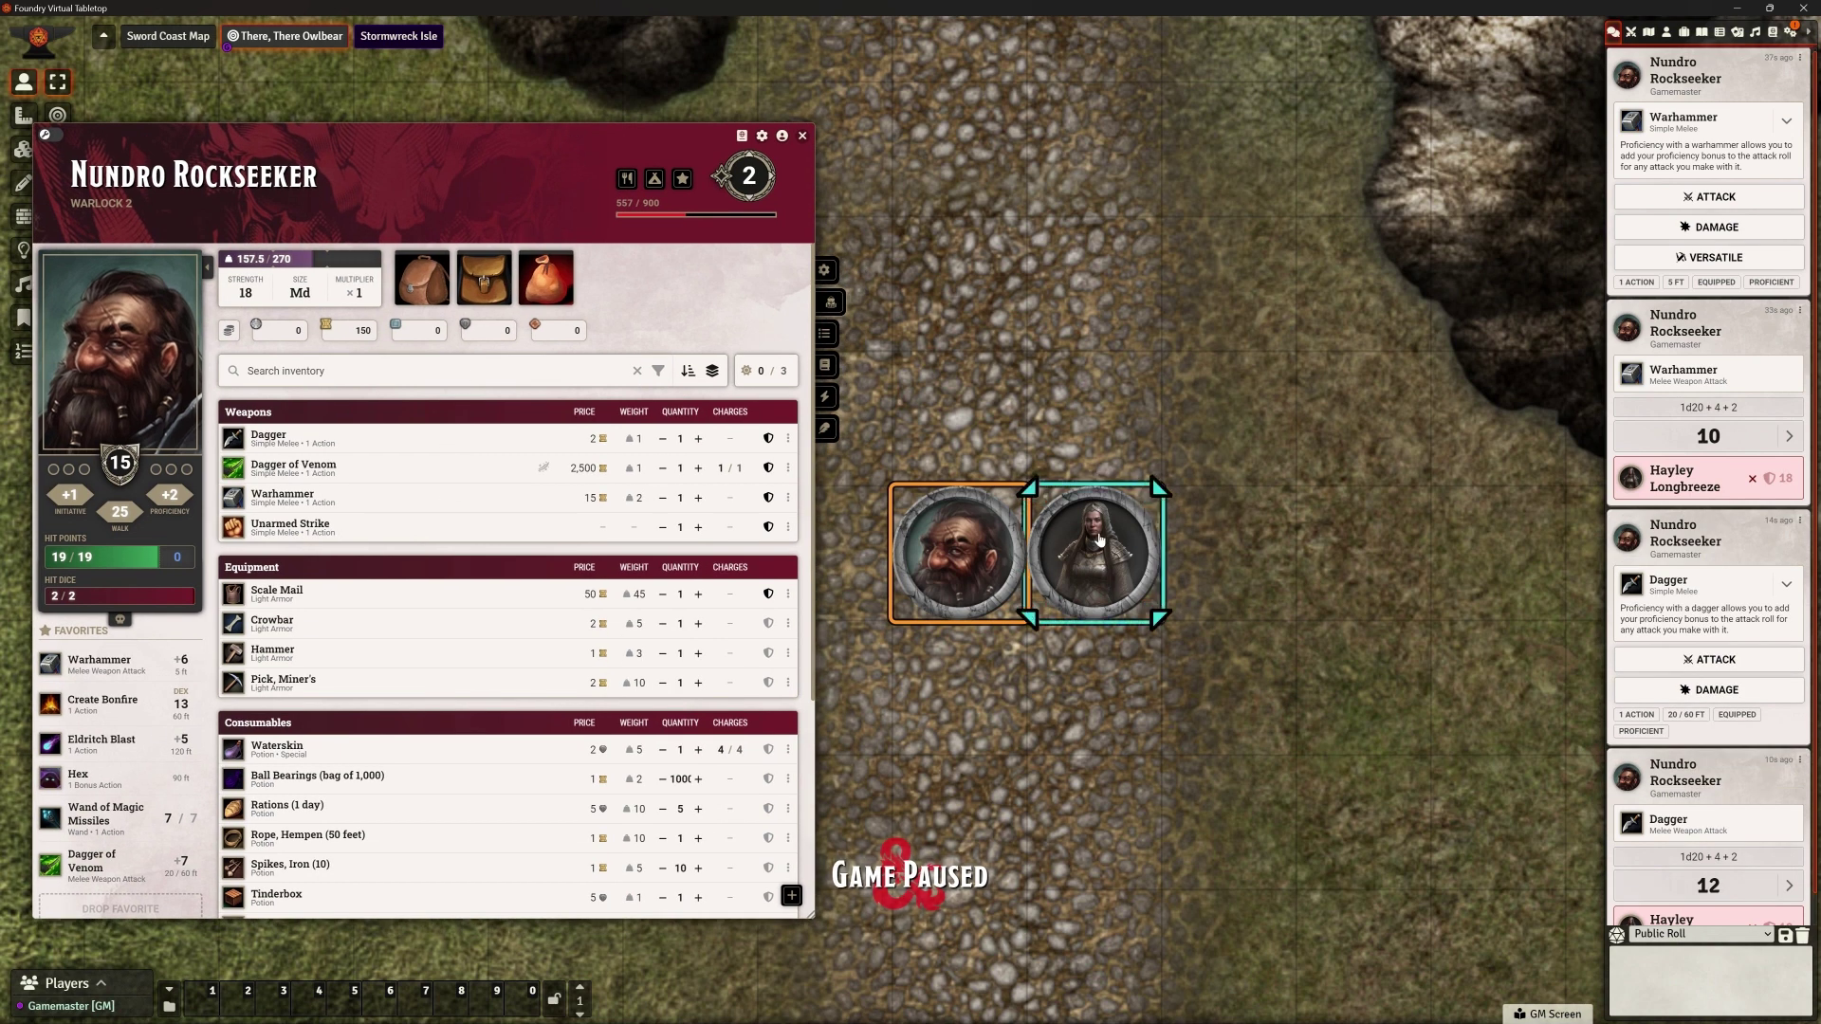
click(94, 744)
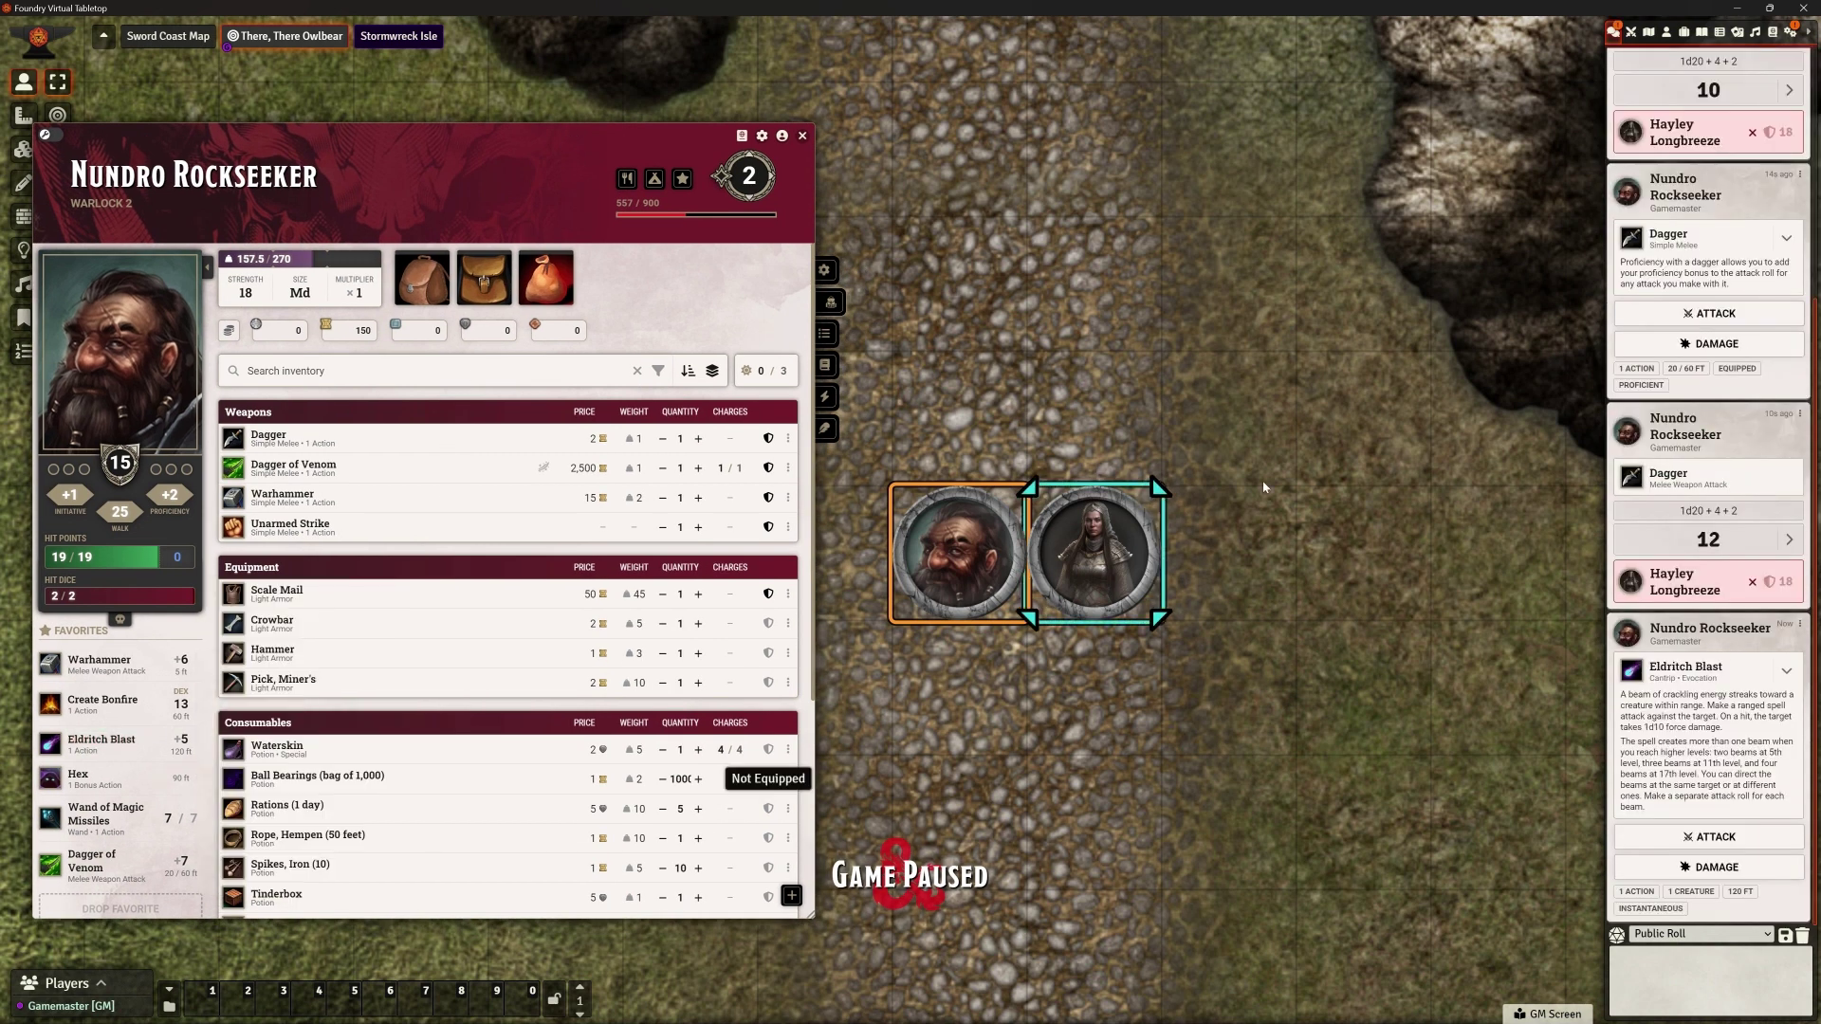
click(1709, 836)
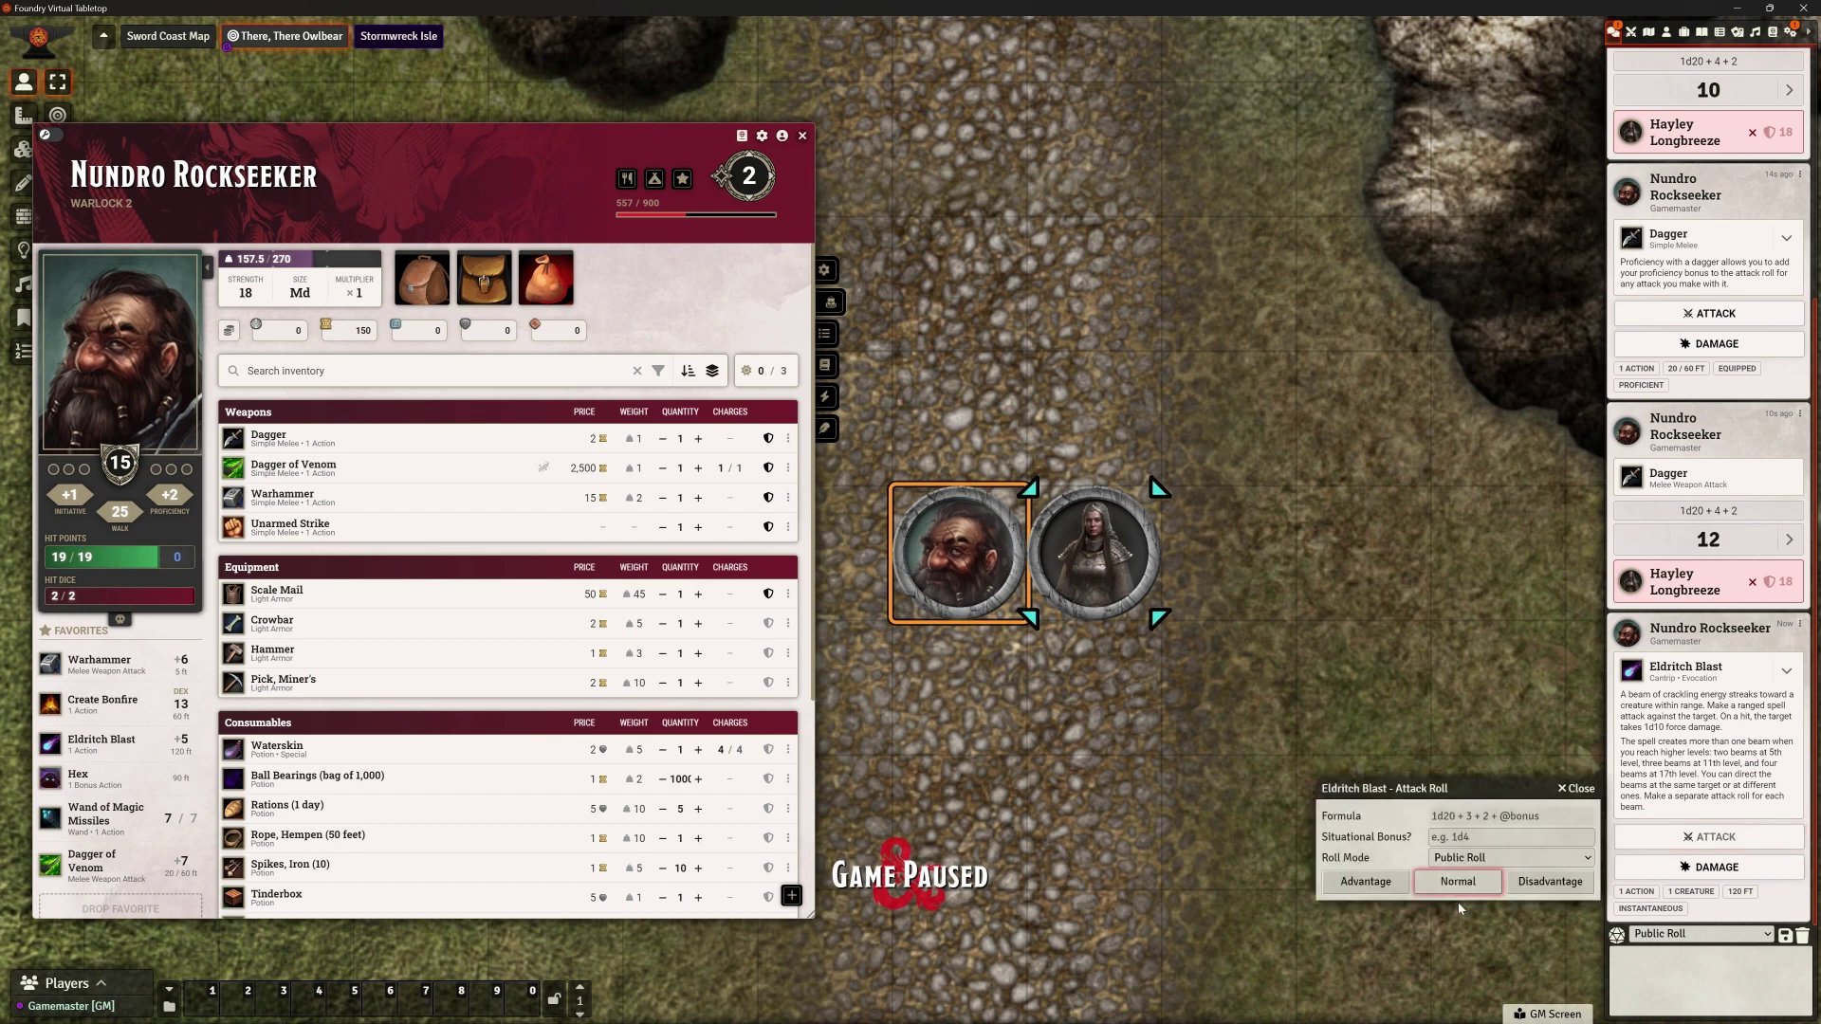
click(1460, 889)
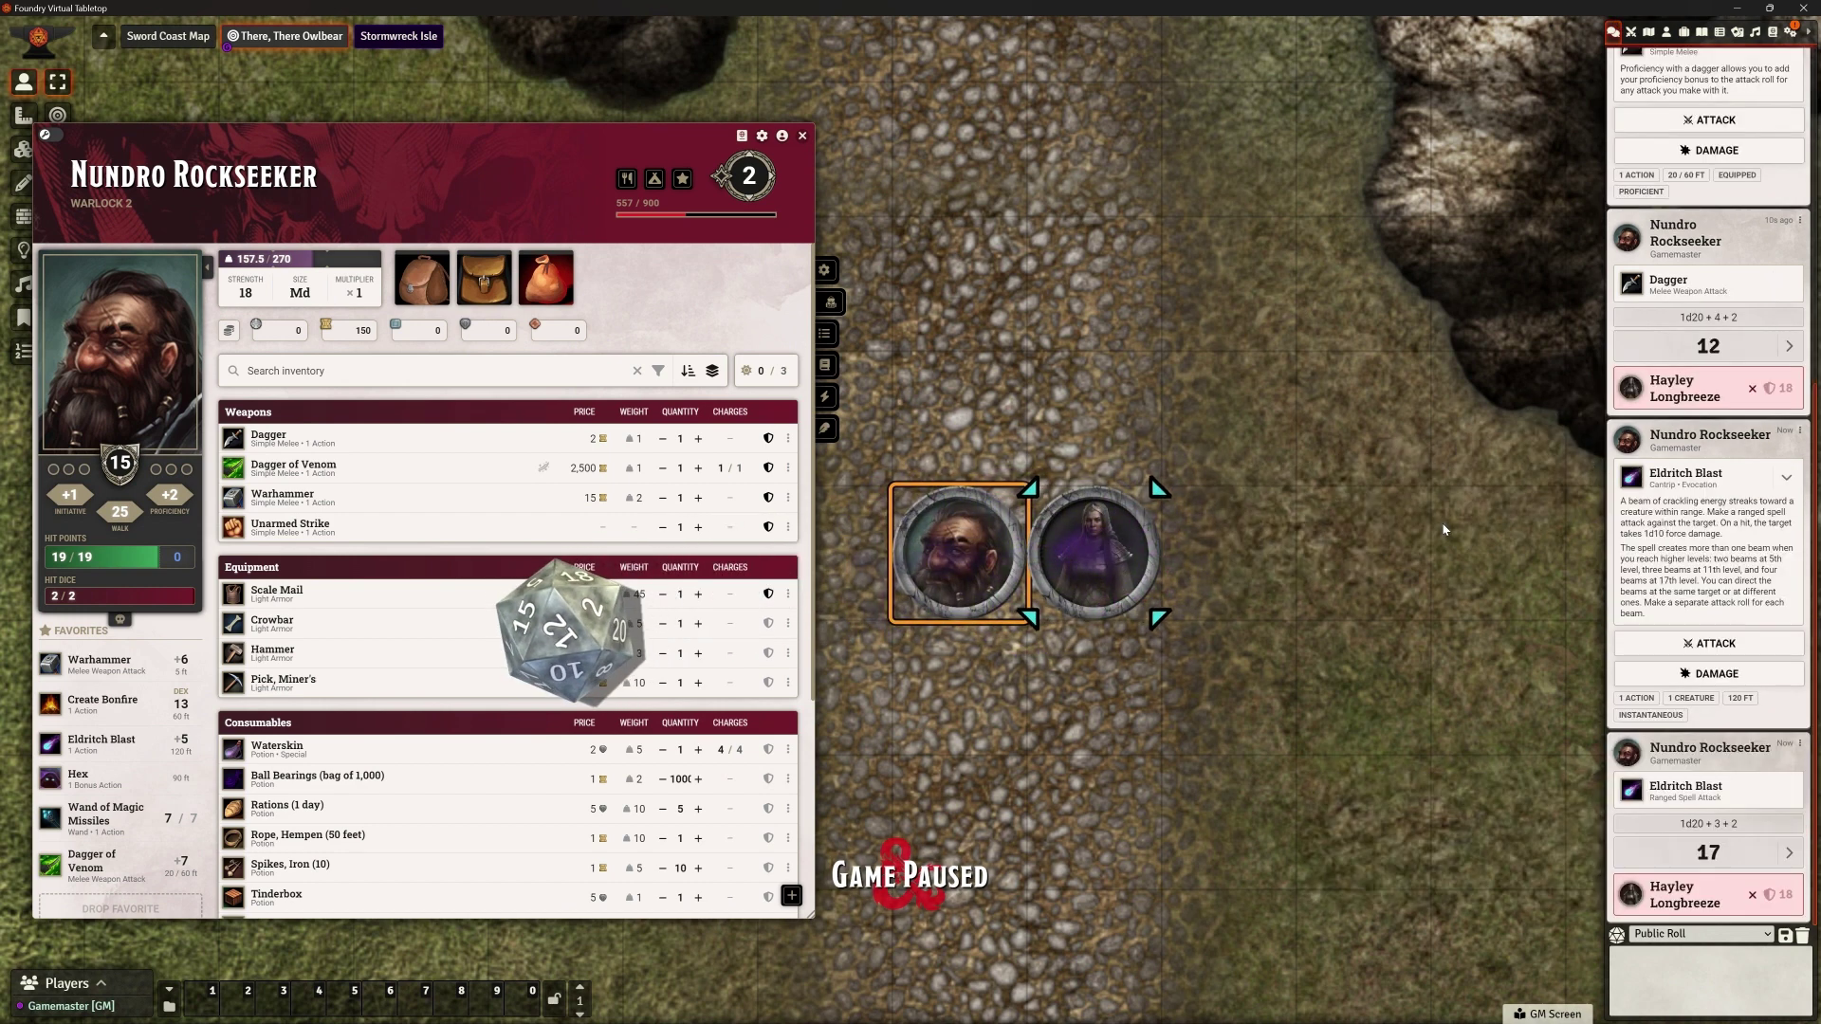
Move the woman's token 15 ft away from the dwarf along the same row and cast Eldritch Blast at her with a normal attack roll
drag(1093, 555, 1499, 555)
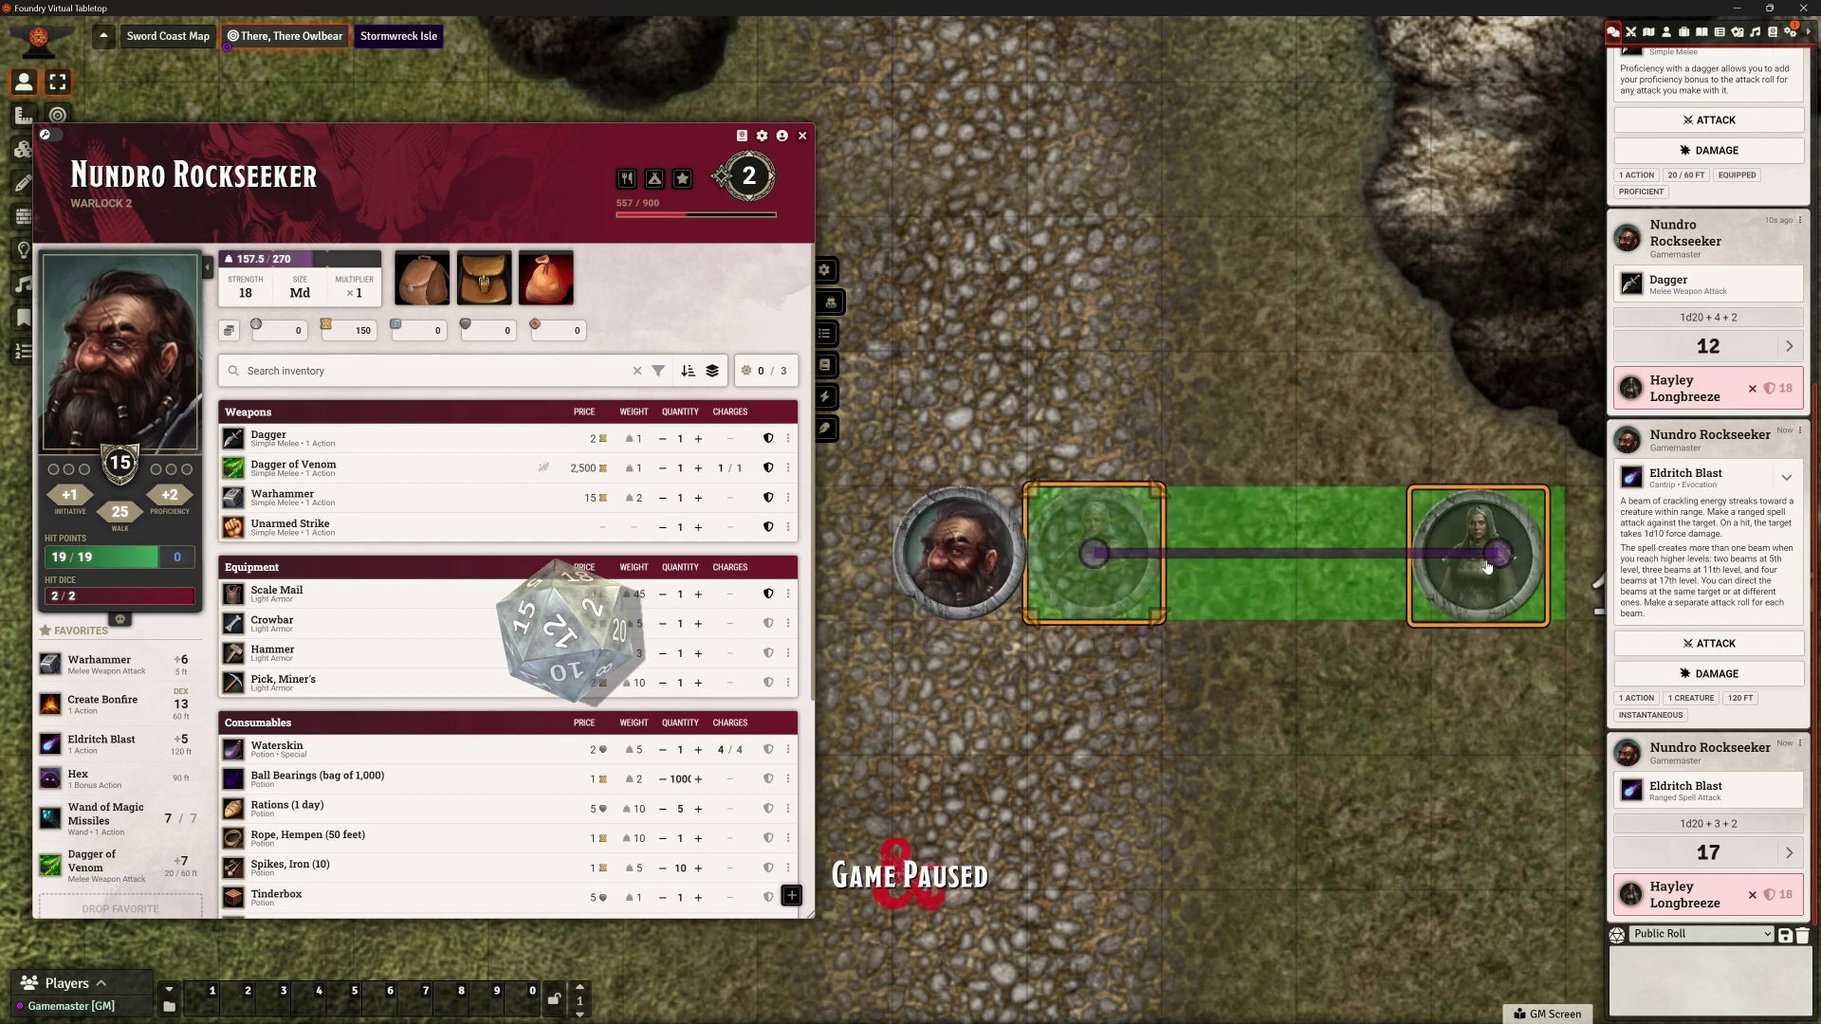
click(980, 569)
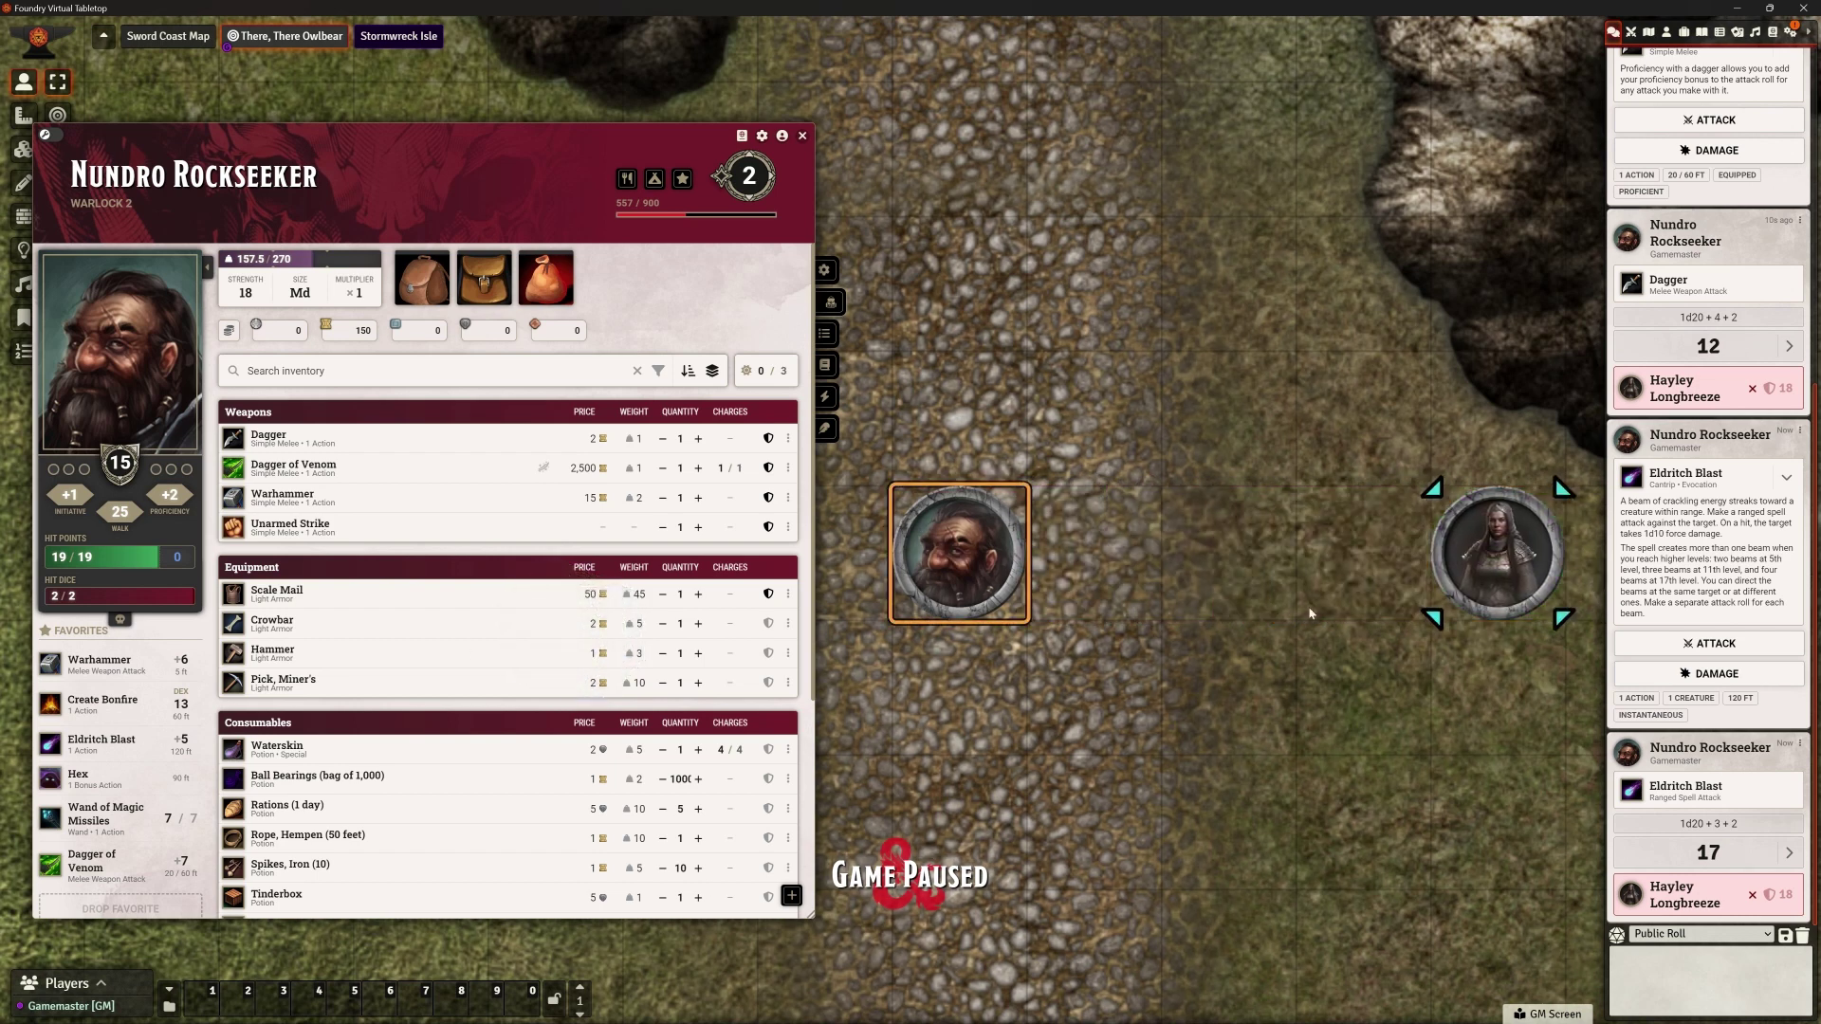
click(101, 738)
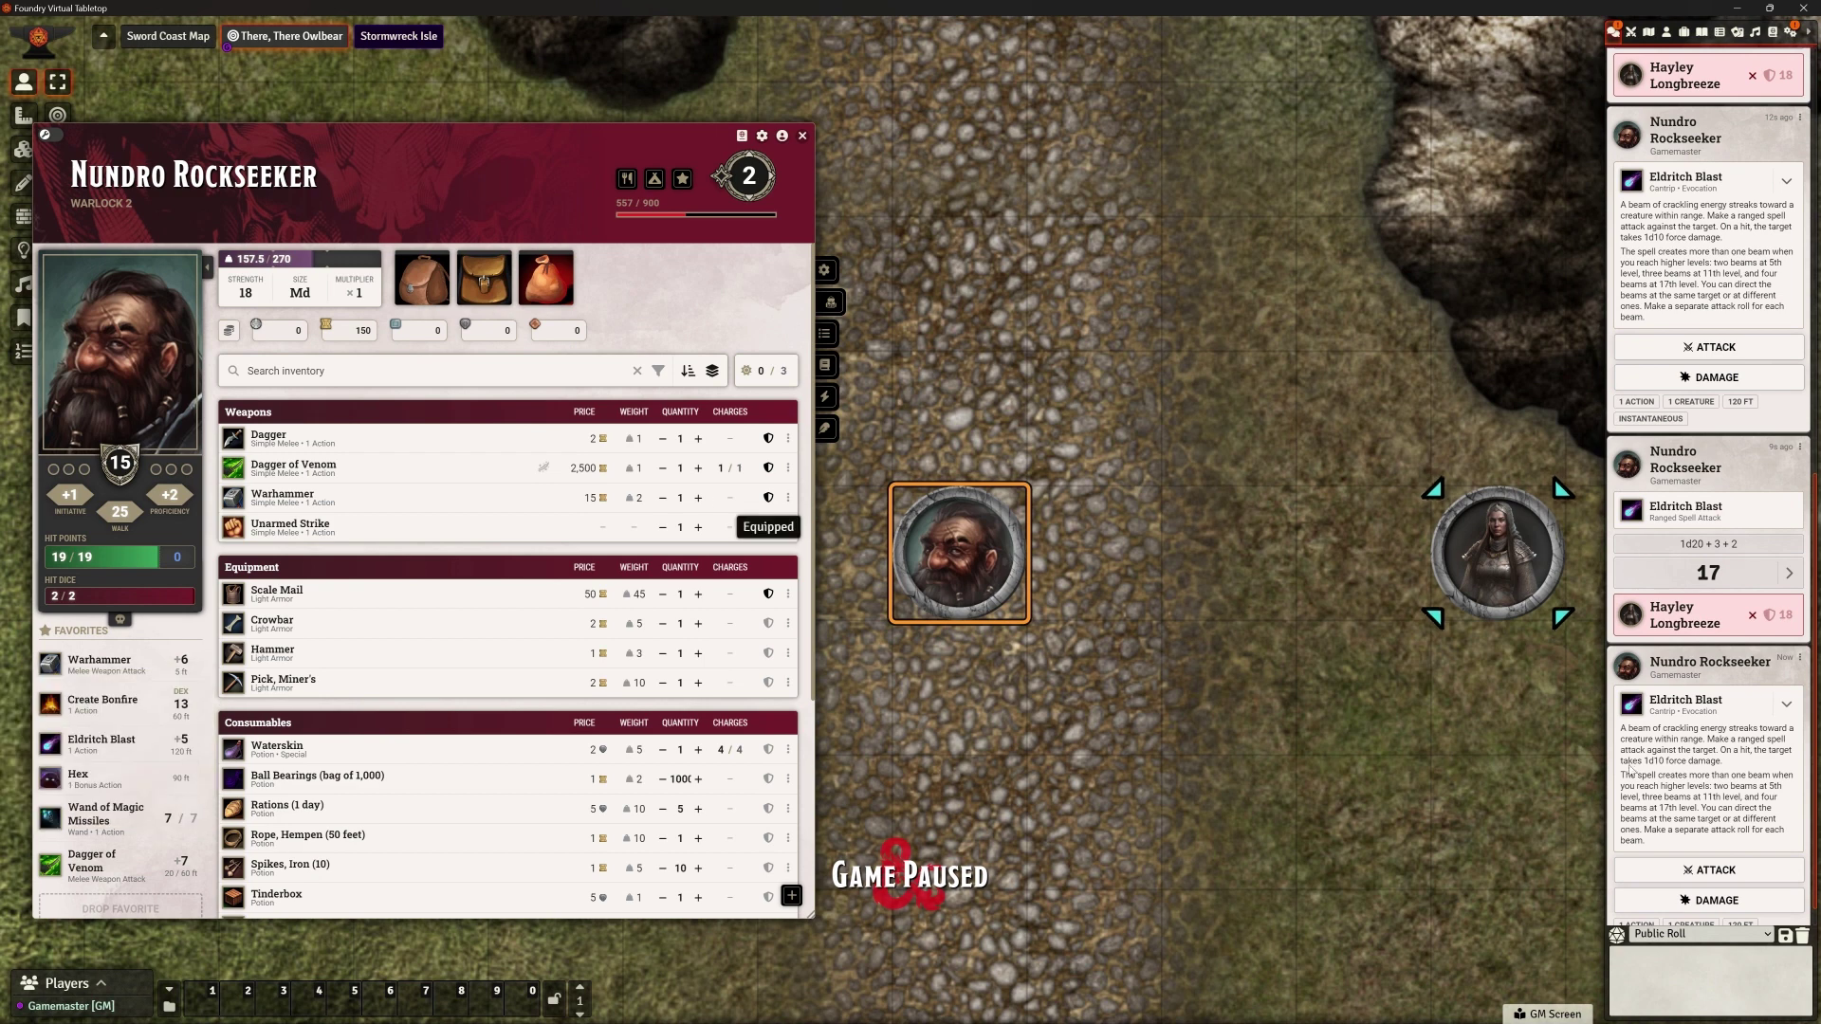
click(1715, 870)
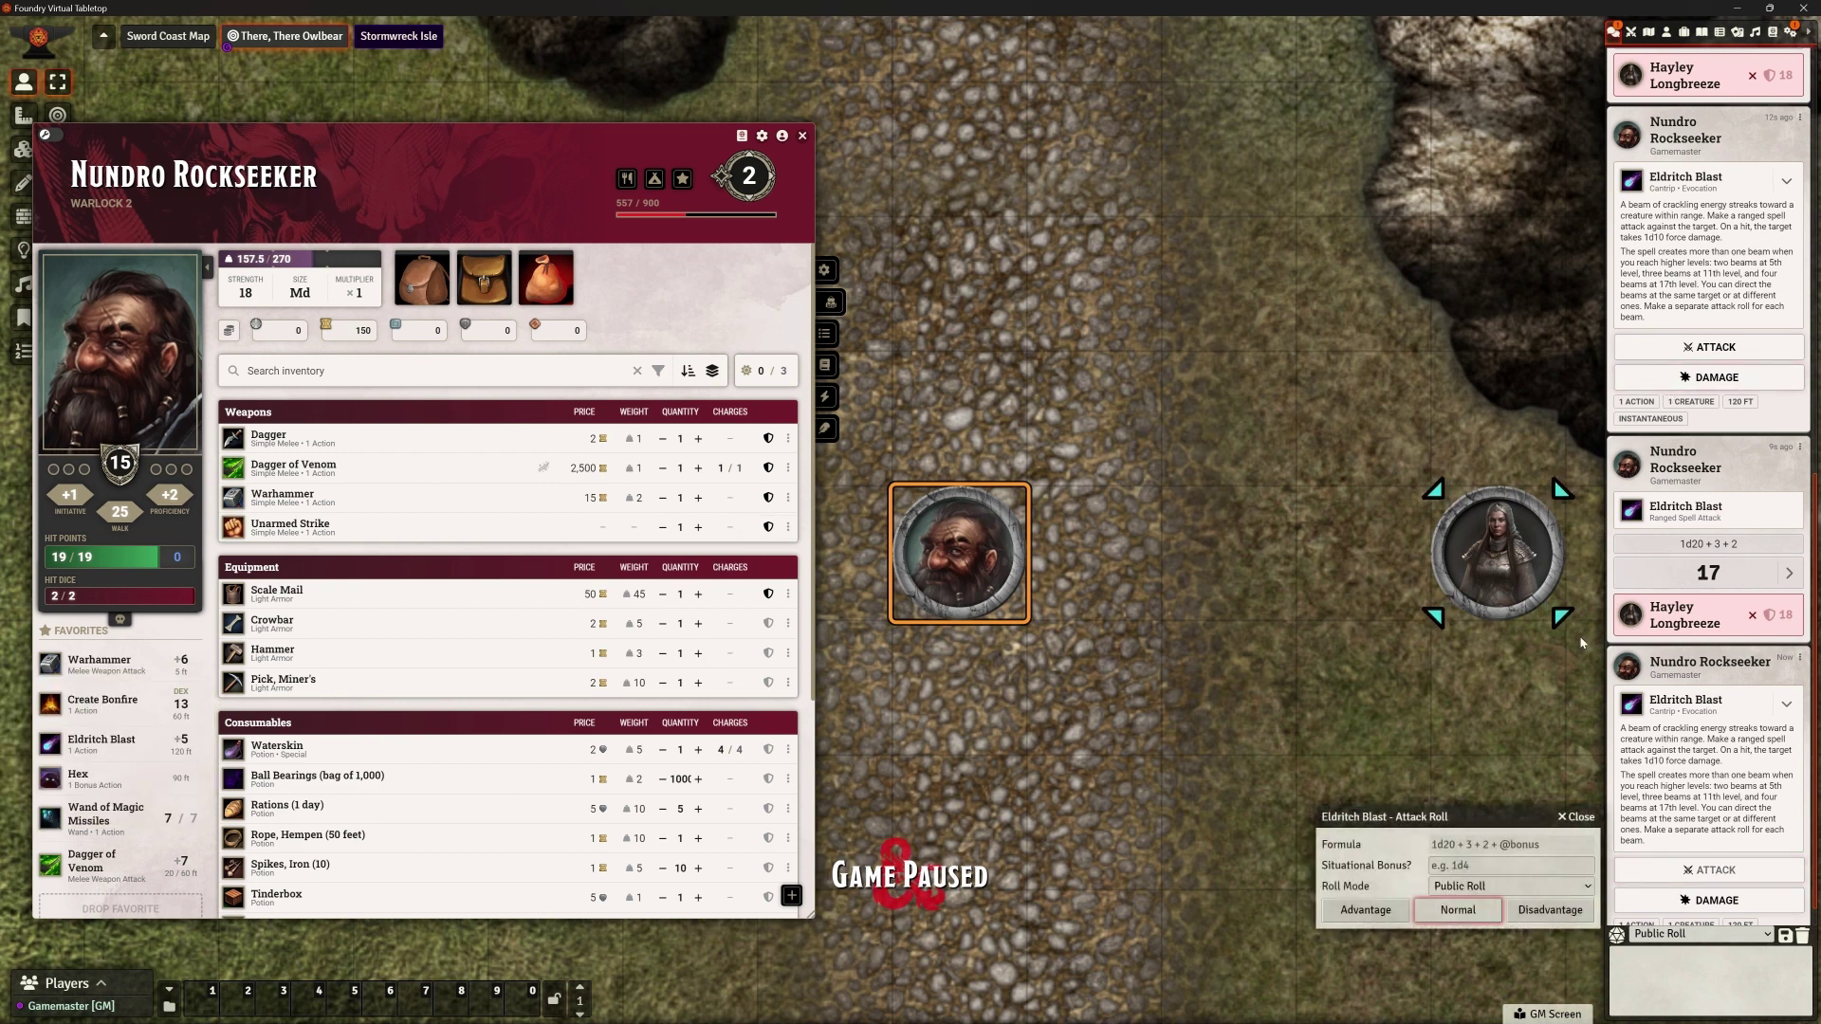
click(1488, 901)
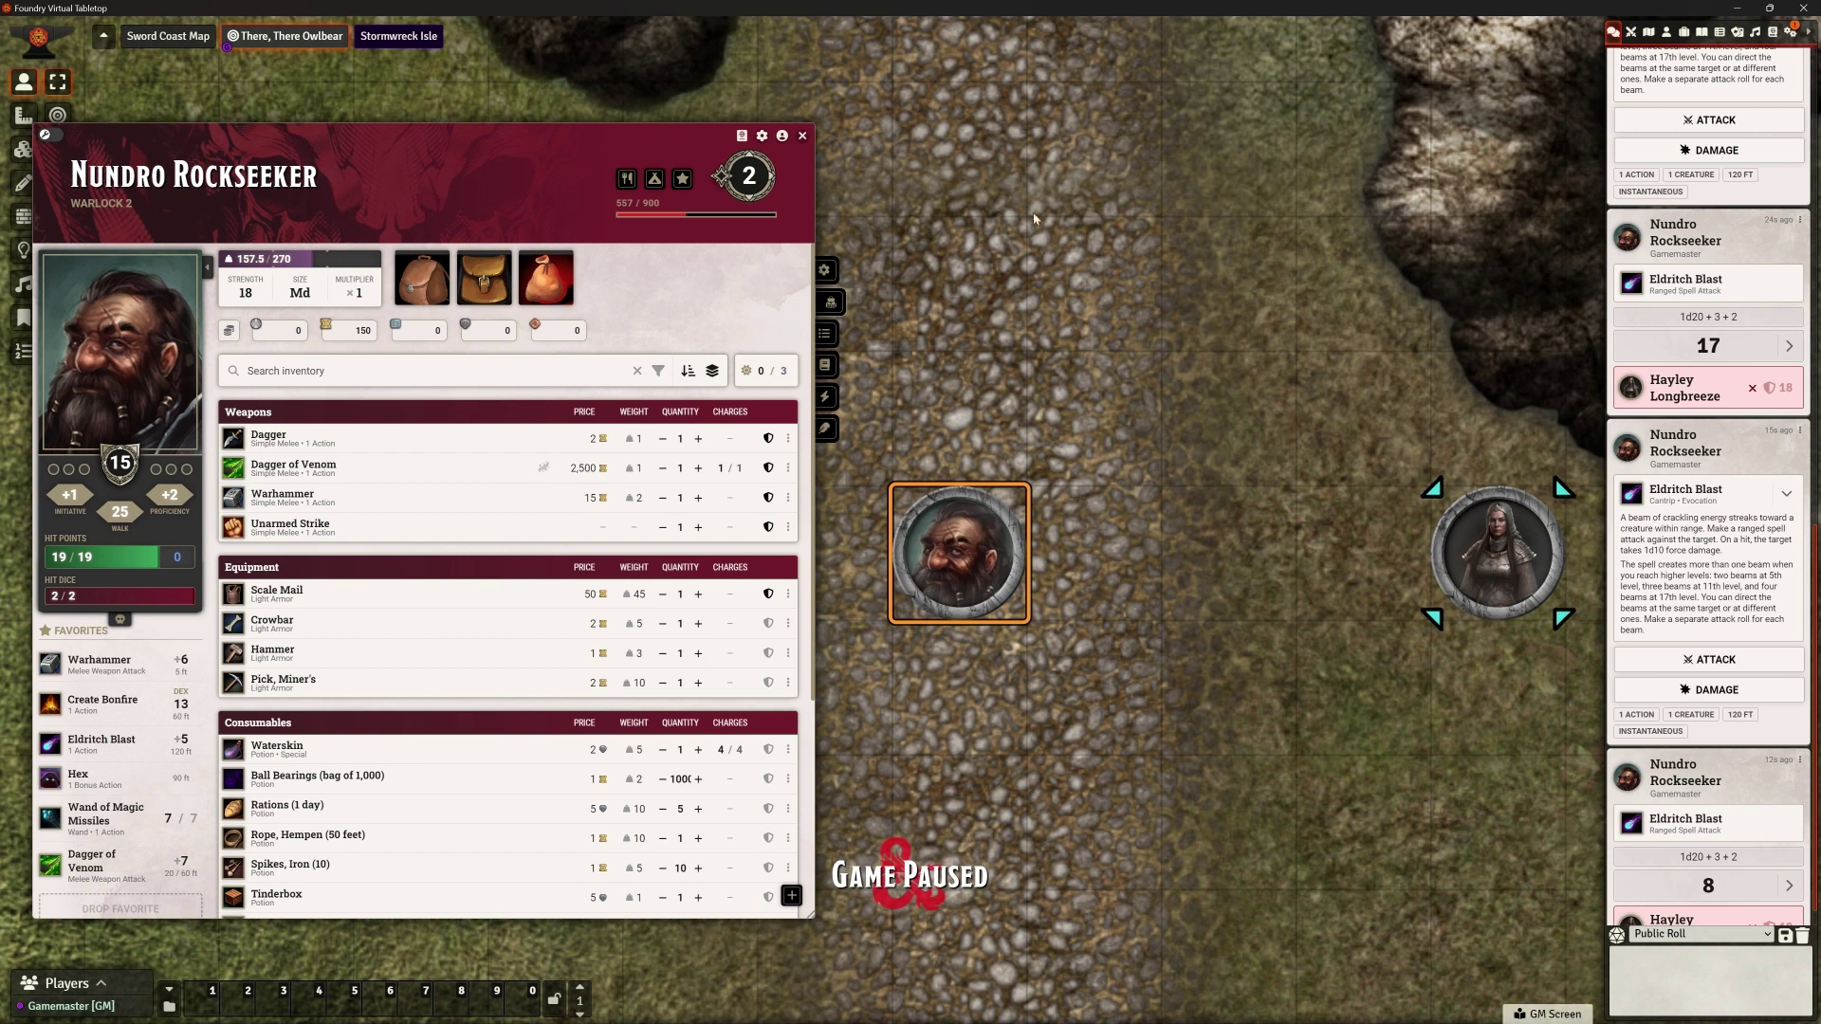
Switch control to the woman's token, target the dwarf and move her to the road square diagonally adjacent above him
click(802, 135)
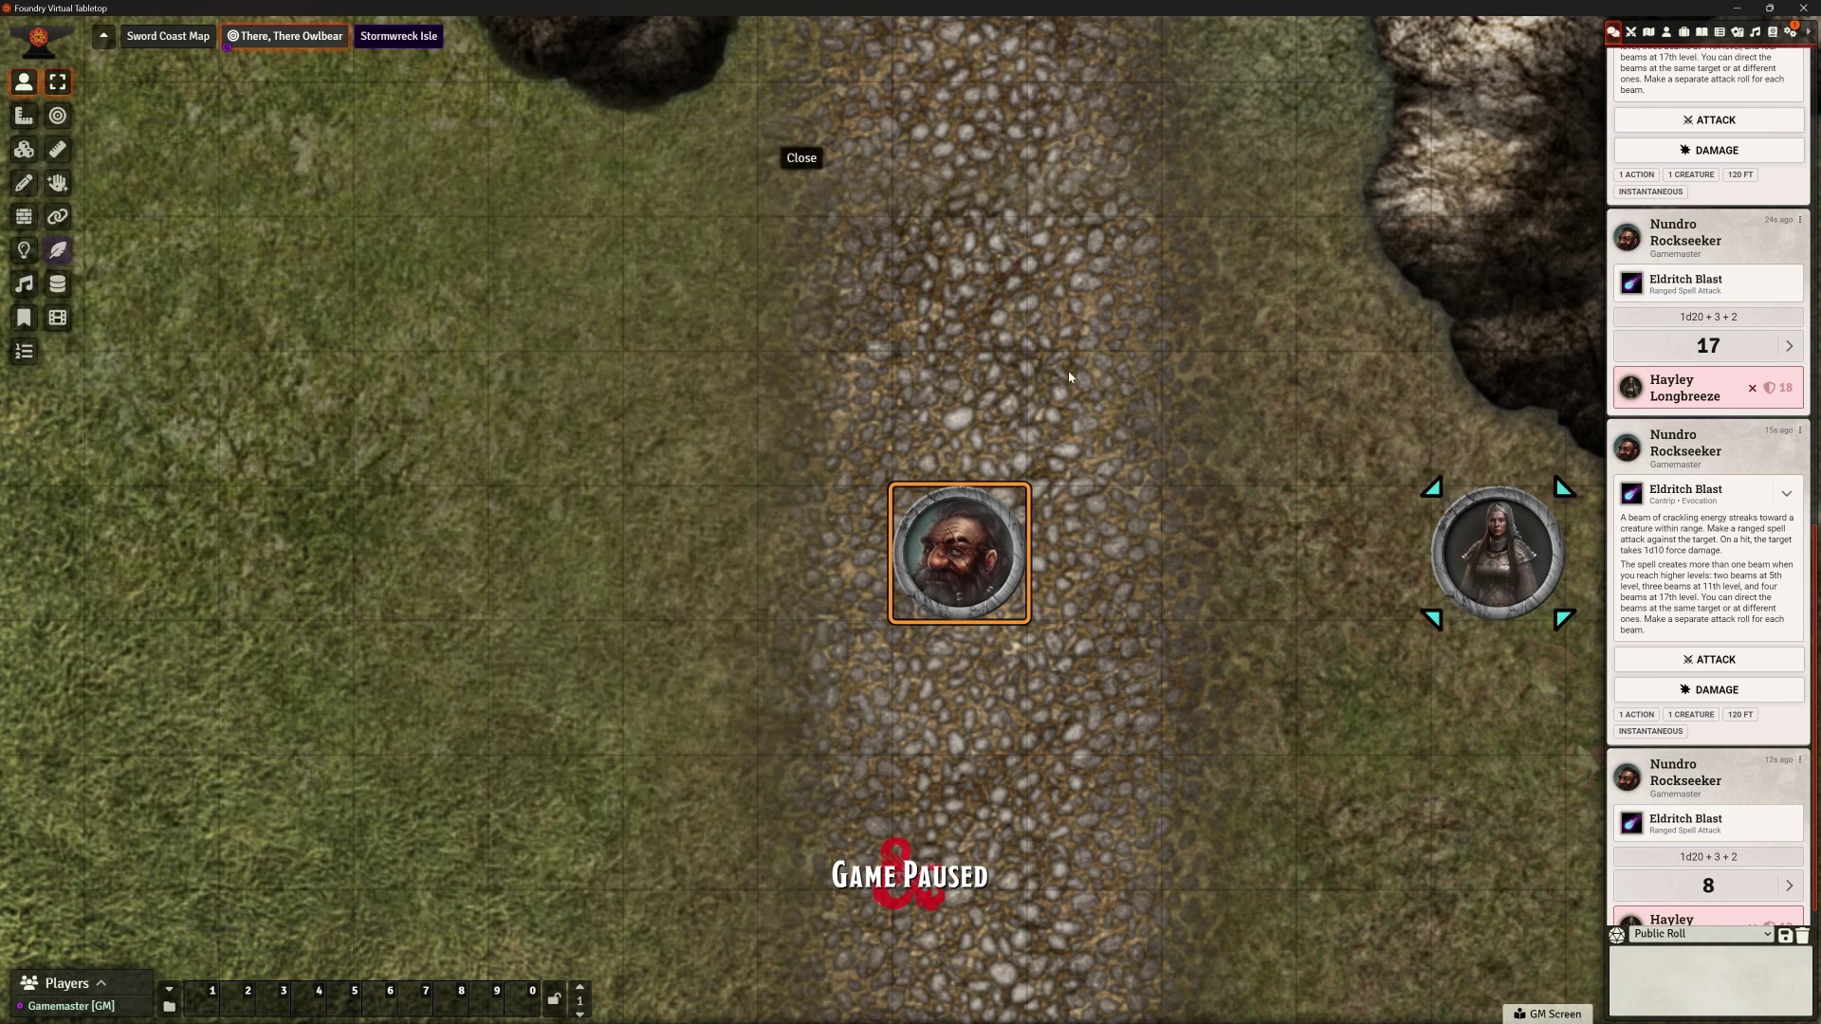
click(1443, 609)
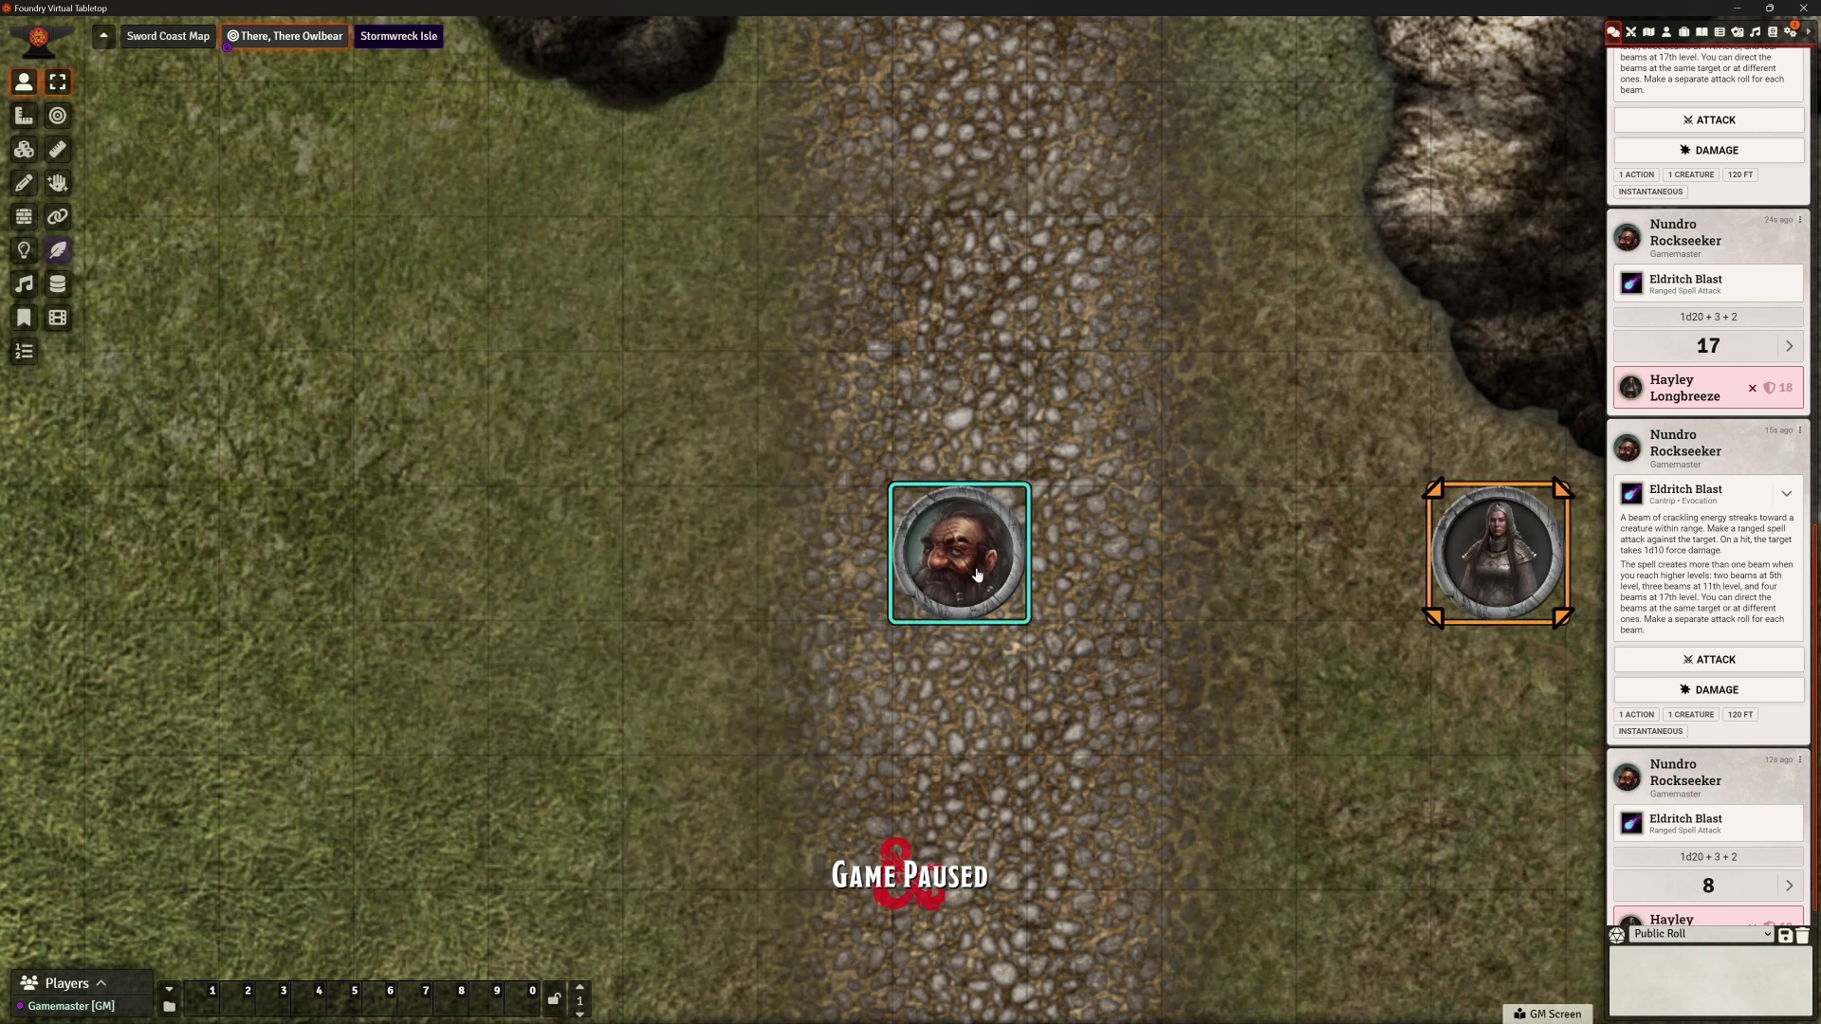
key(t)
drag(1482, 560, 1092, 434)
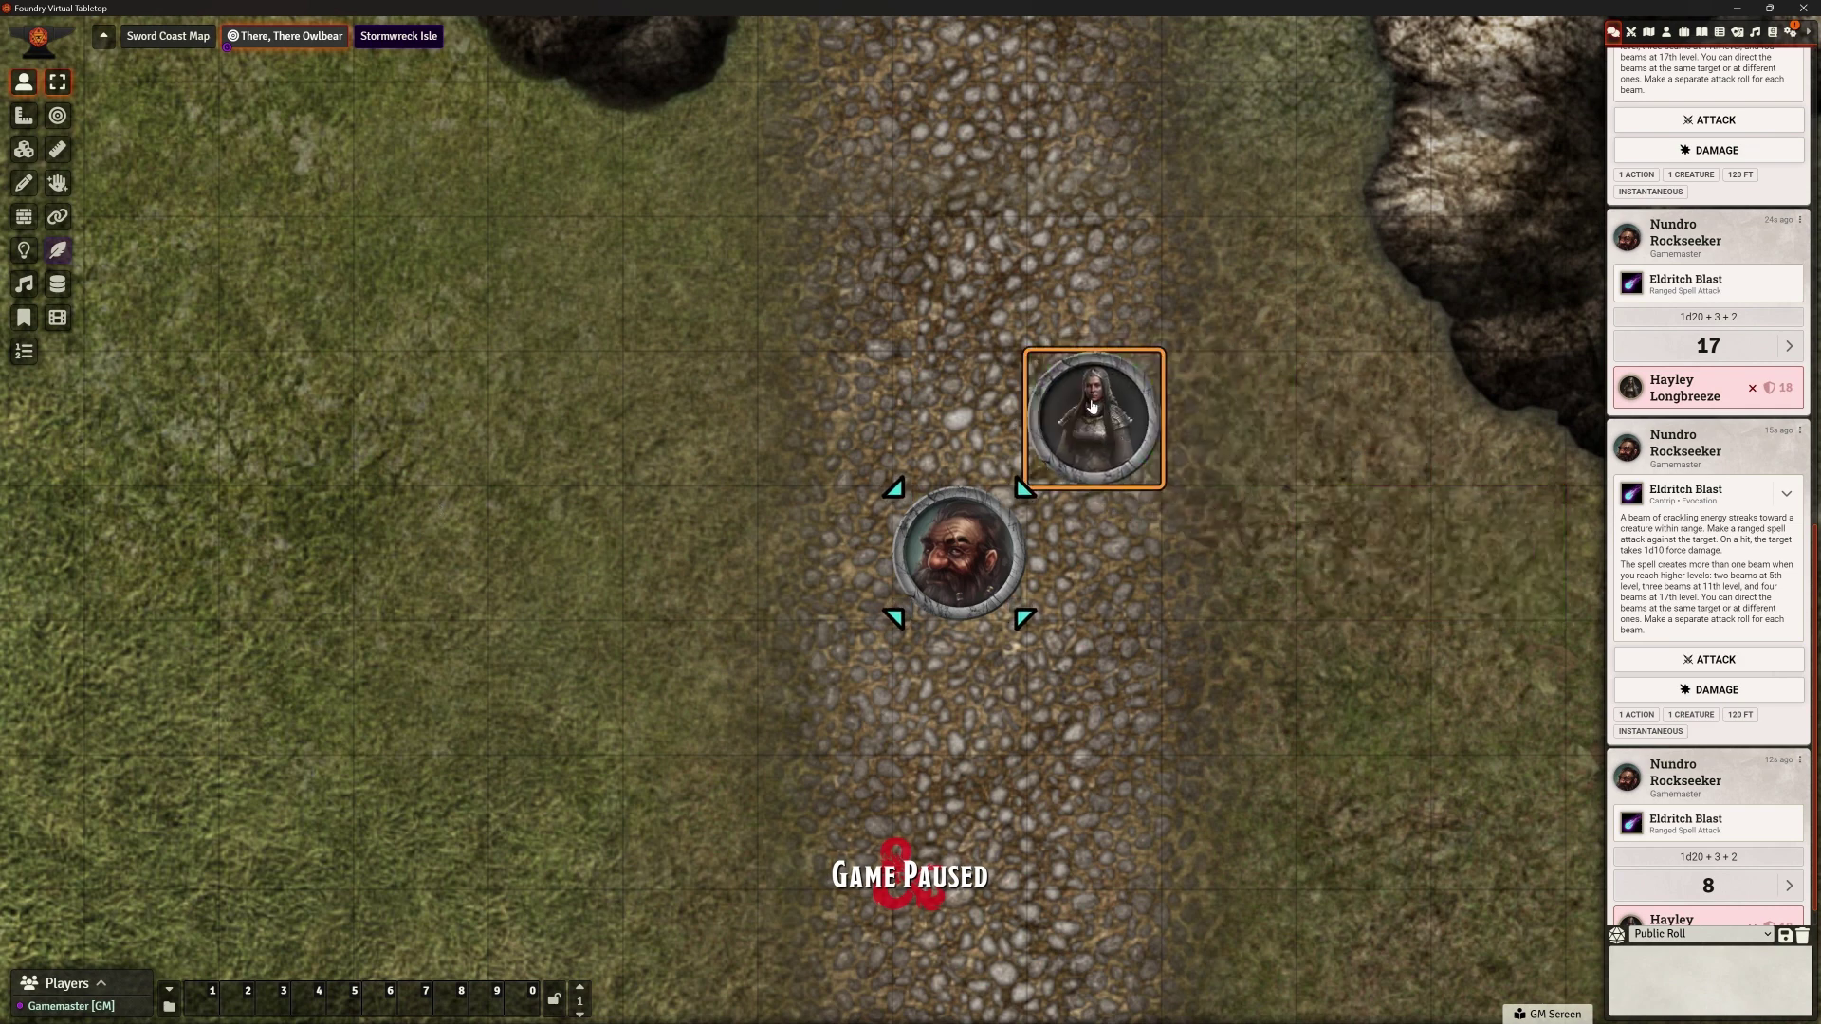
Open the woman's character sheet beside the tokens and make a normal Mace attack roll against the targeted dwarf
double_click(1093, 417)
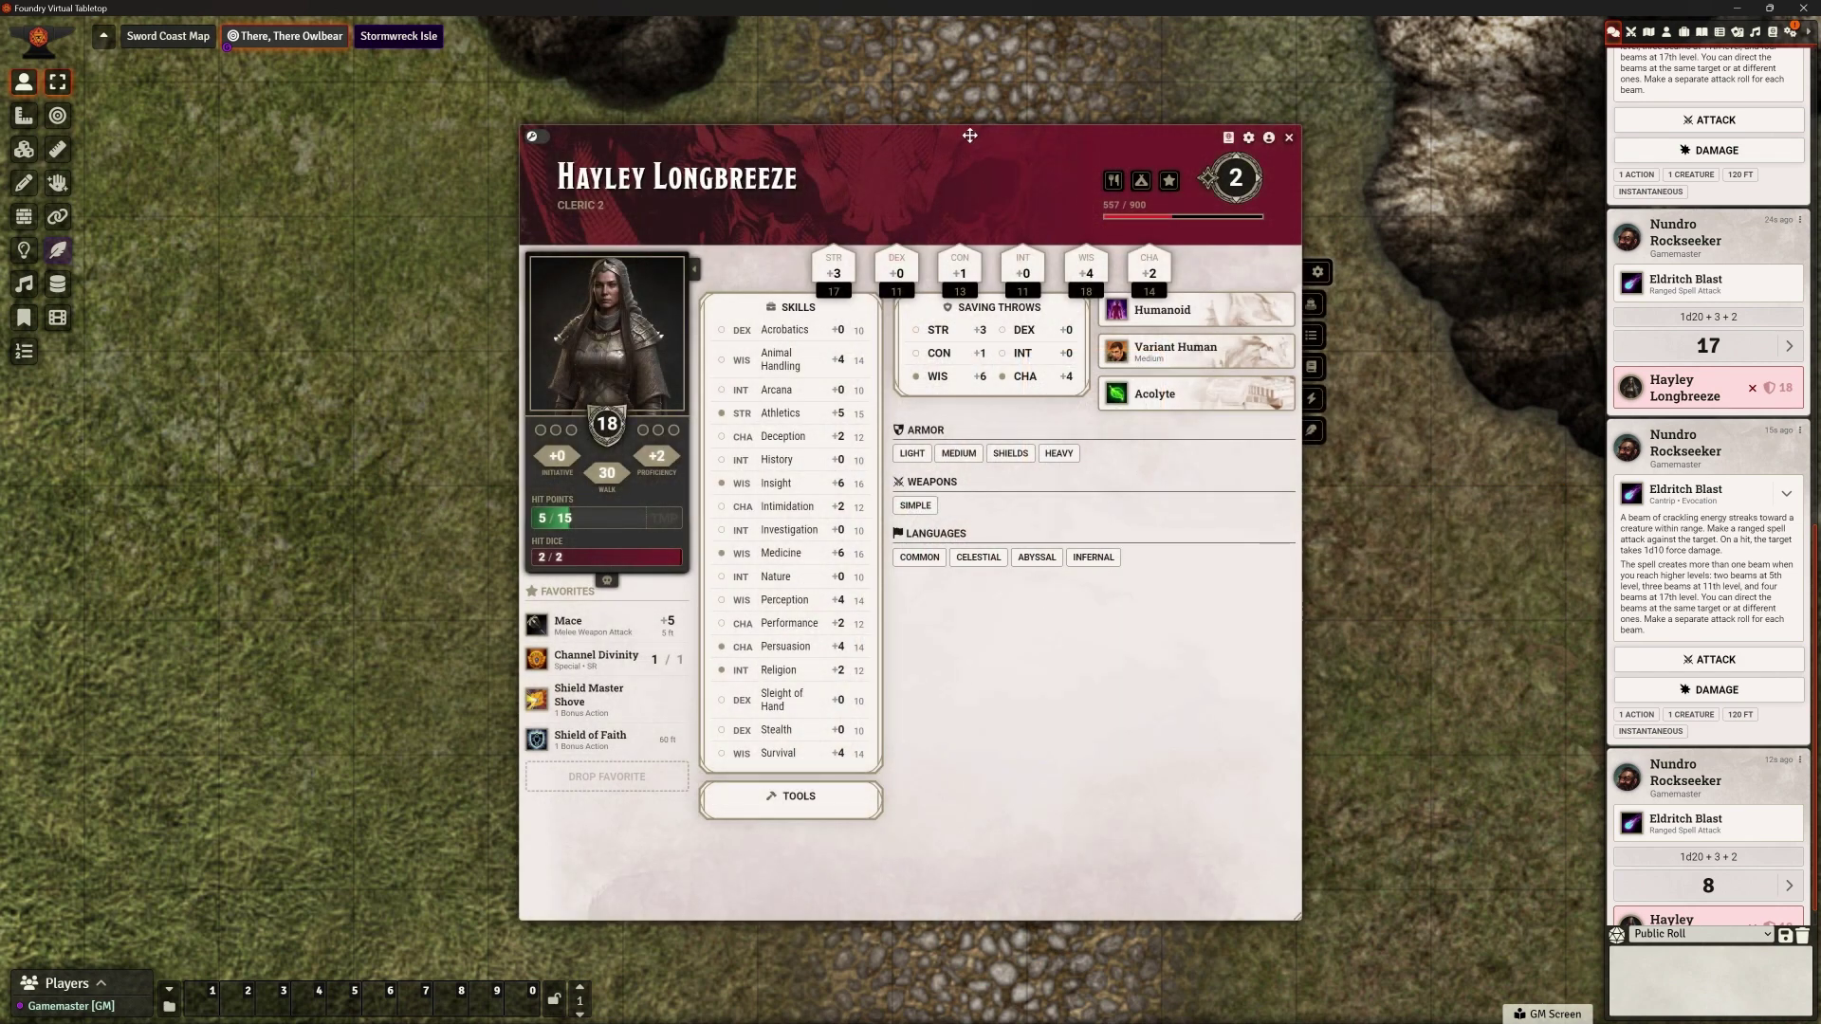
drag(969, 136, 489, 130)
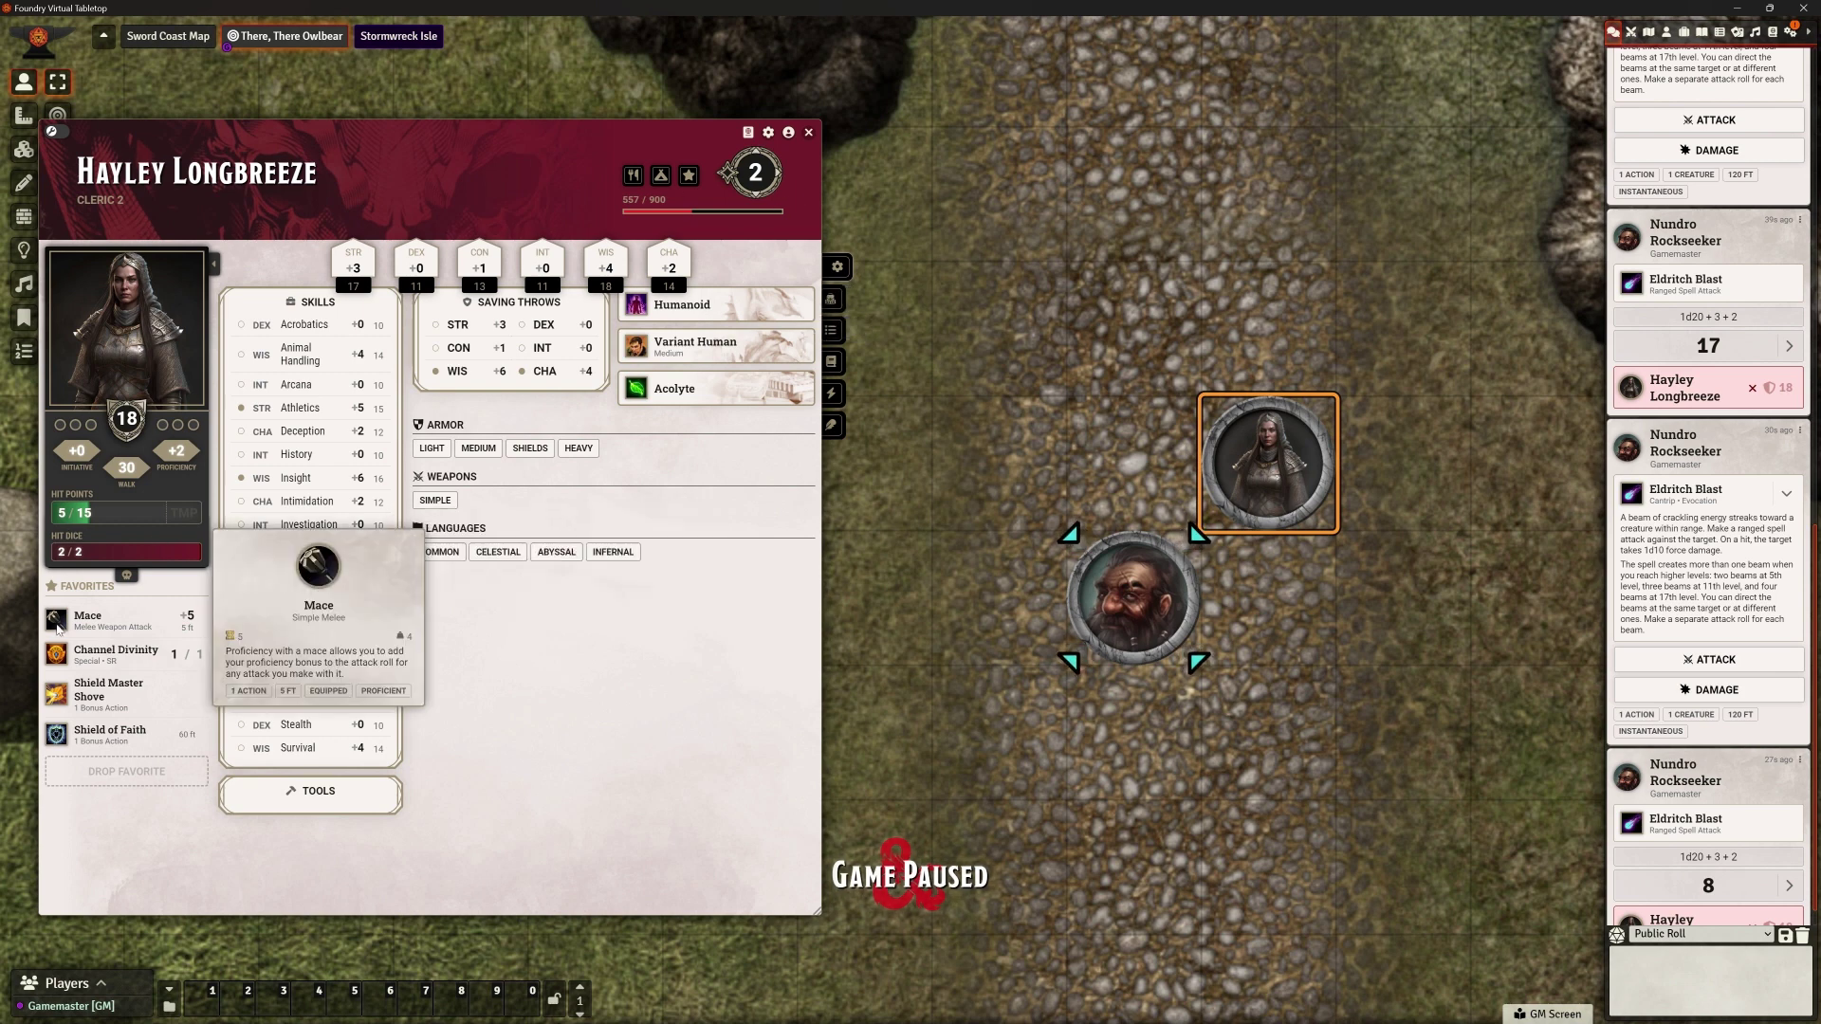
click(57, 620)
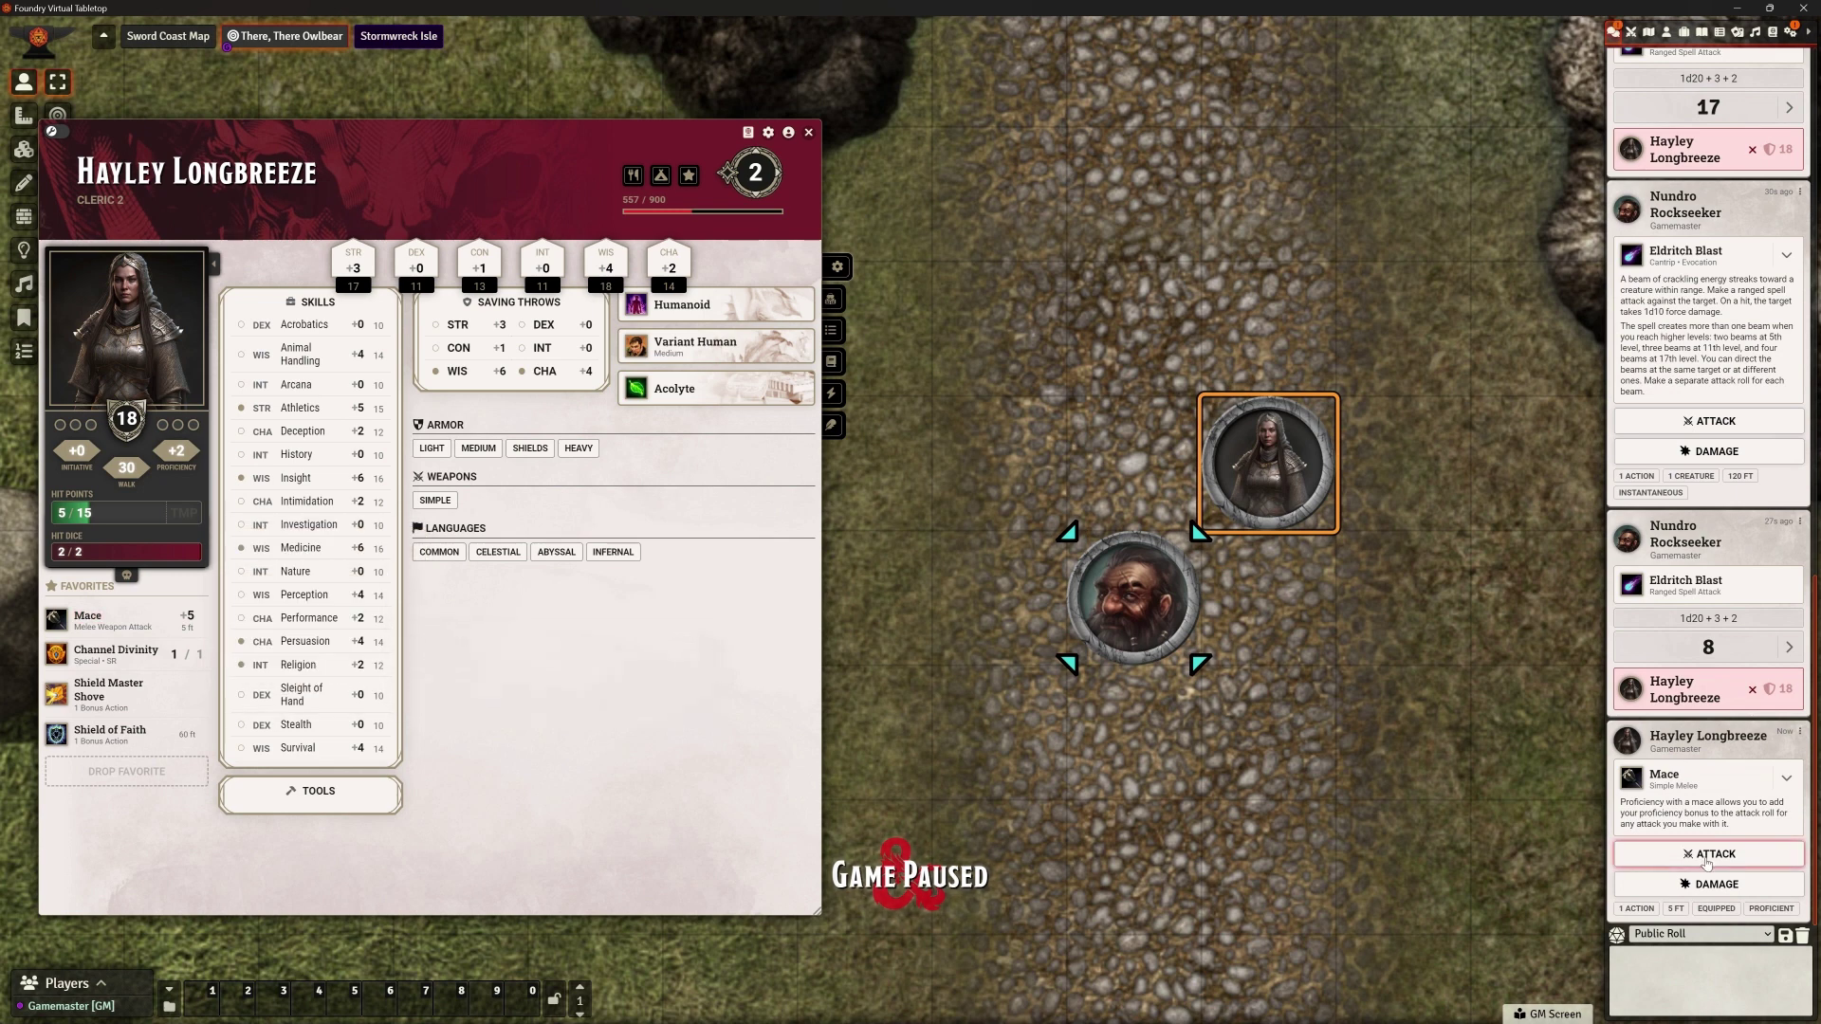
click(1704, 860)
click(1459, 895)
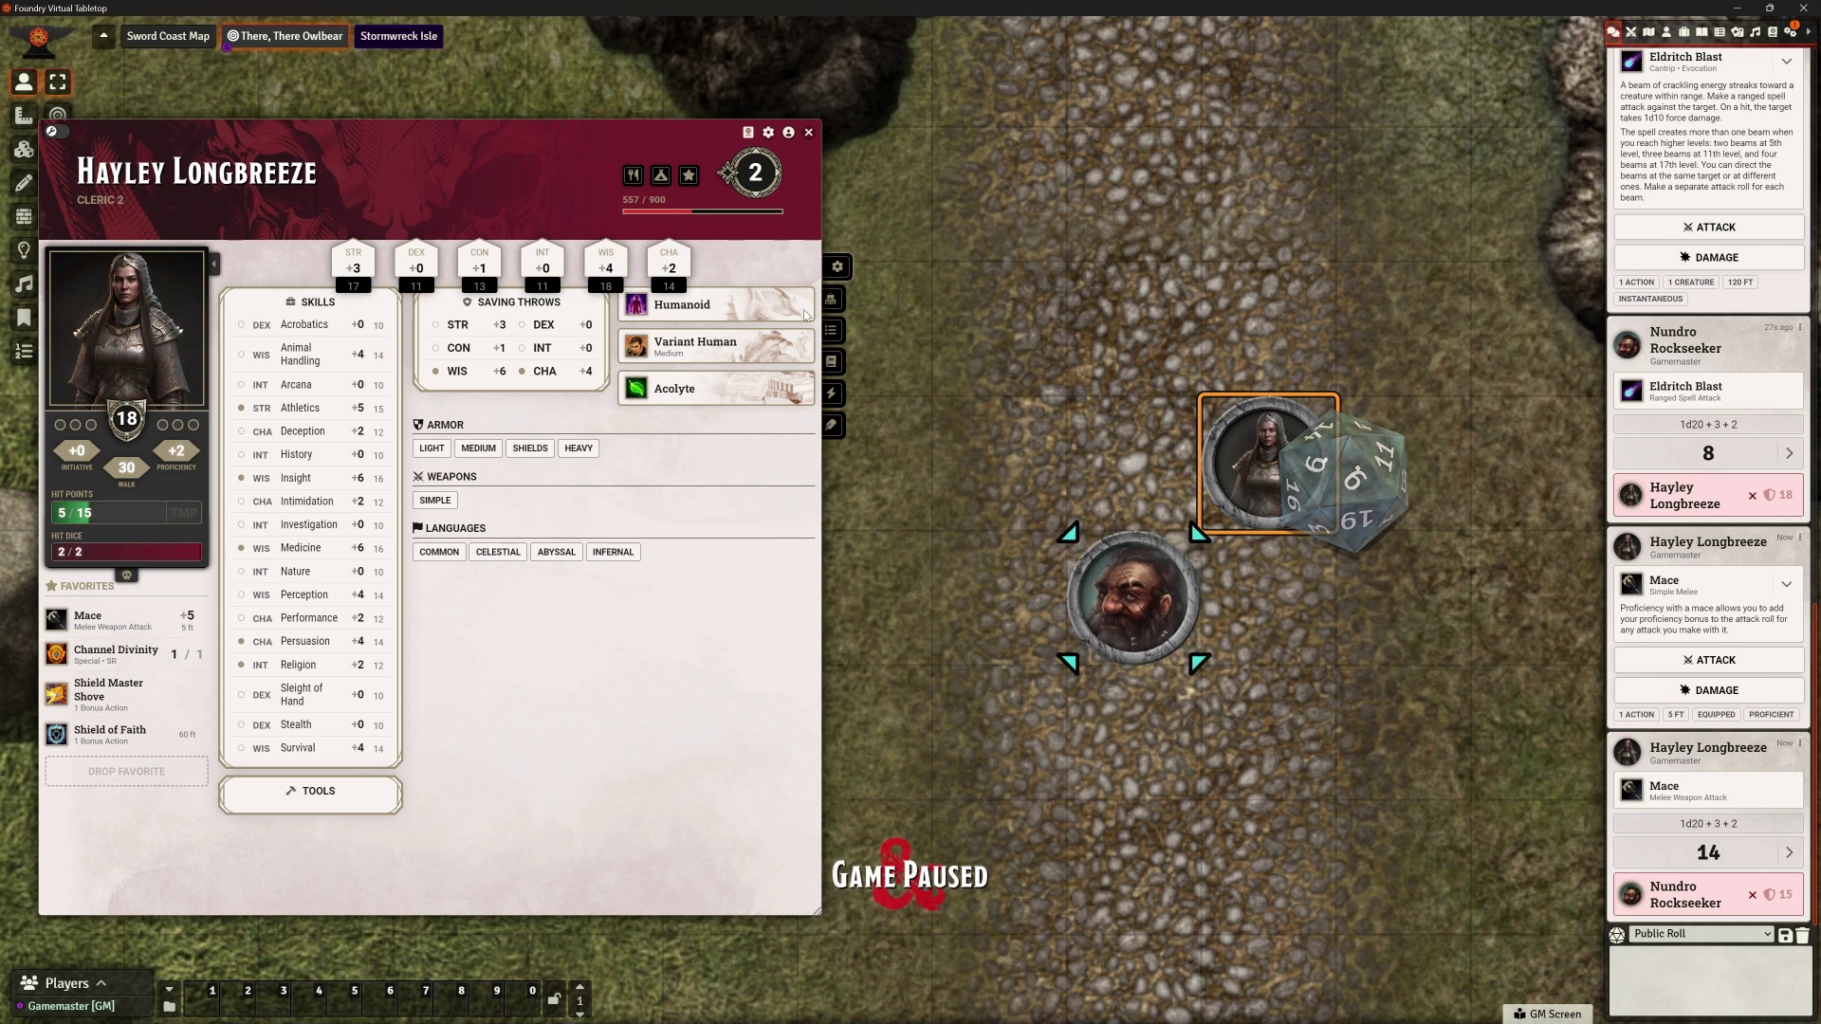
Look through the woman's inventory and features, and cast Bless from her spell list at 1st level, consuming a spell slot
click(835, 304)
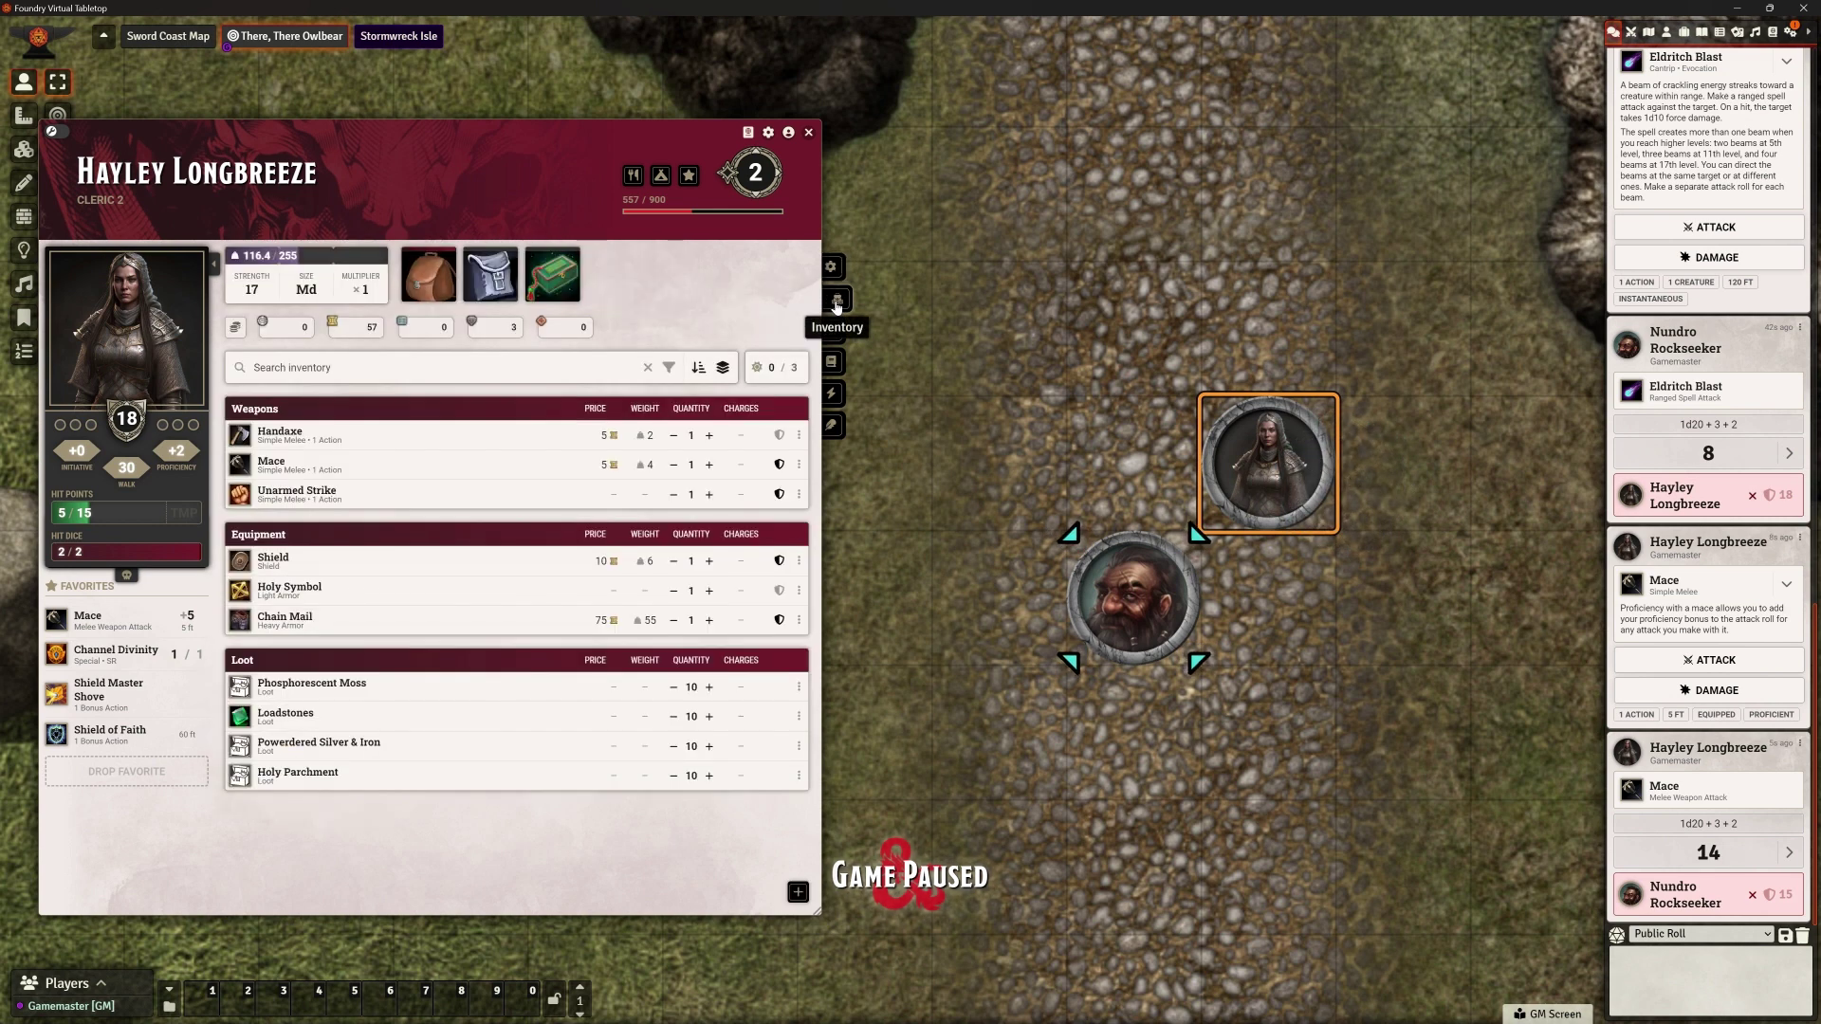
click(835, 332)
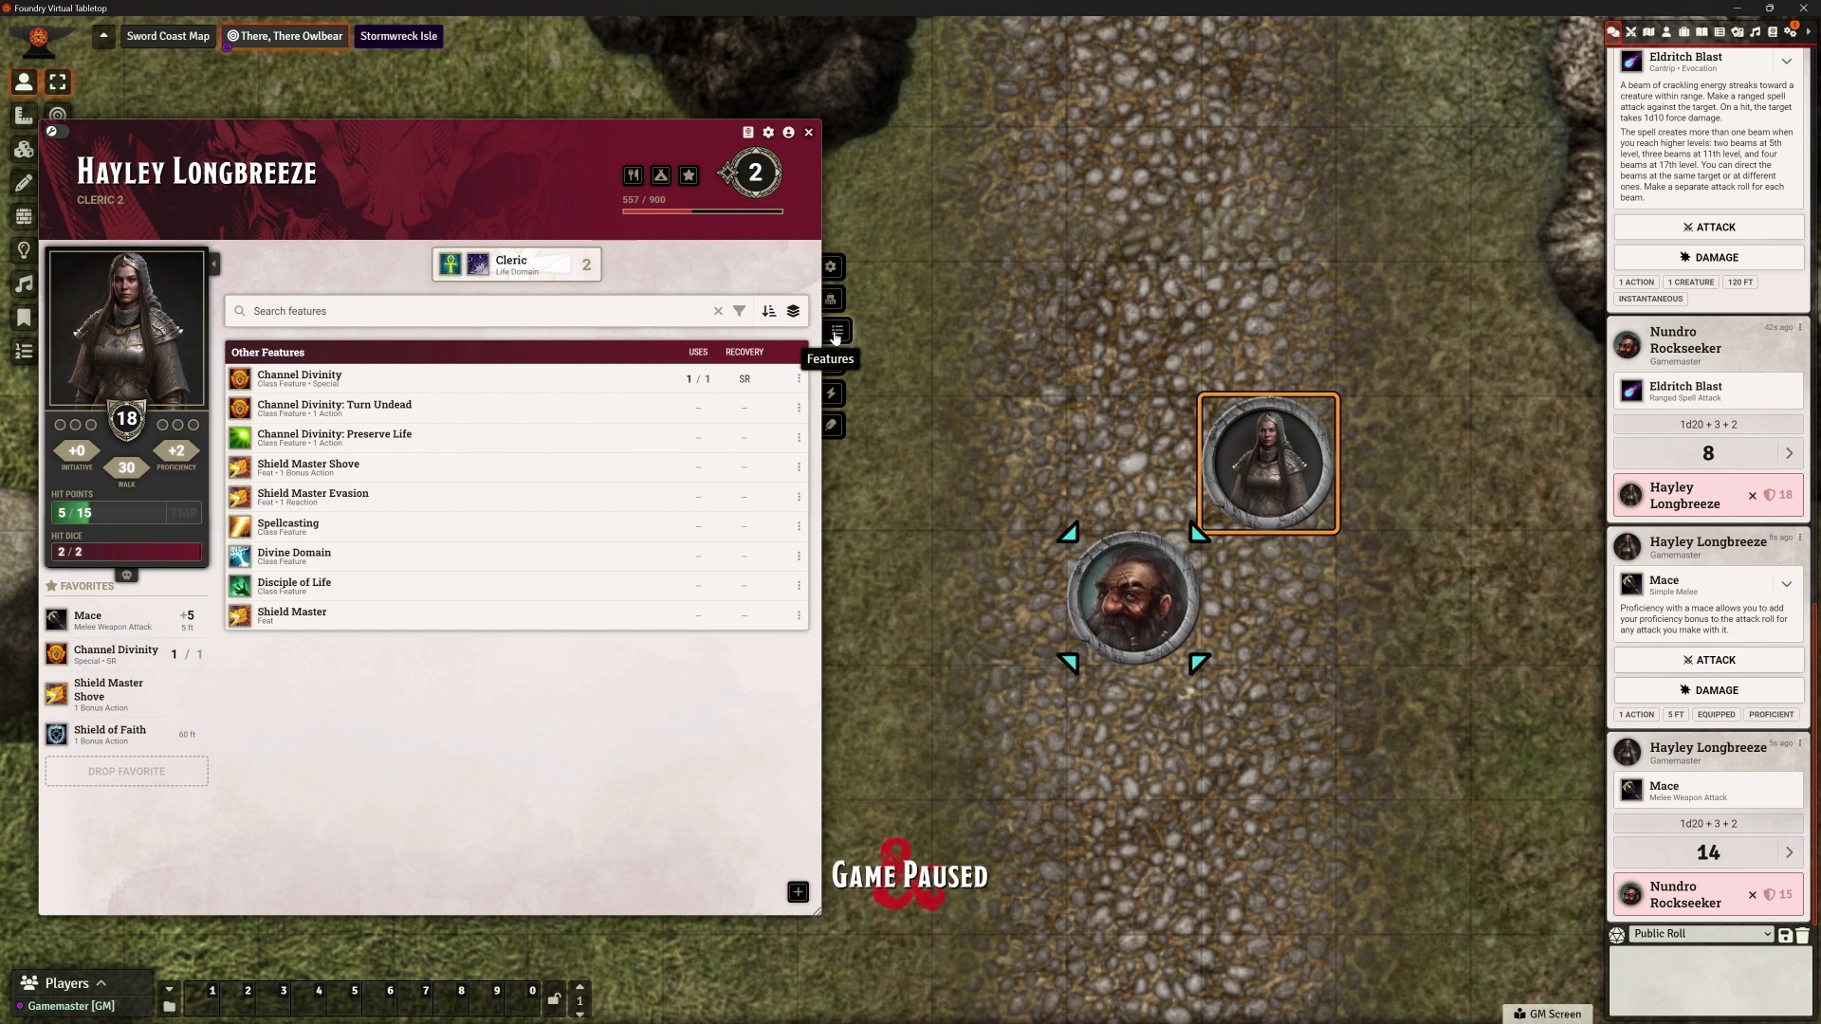
click(831, 362)
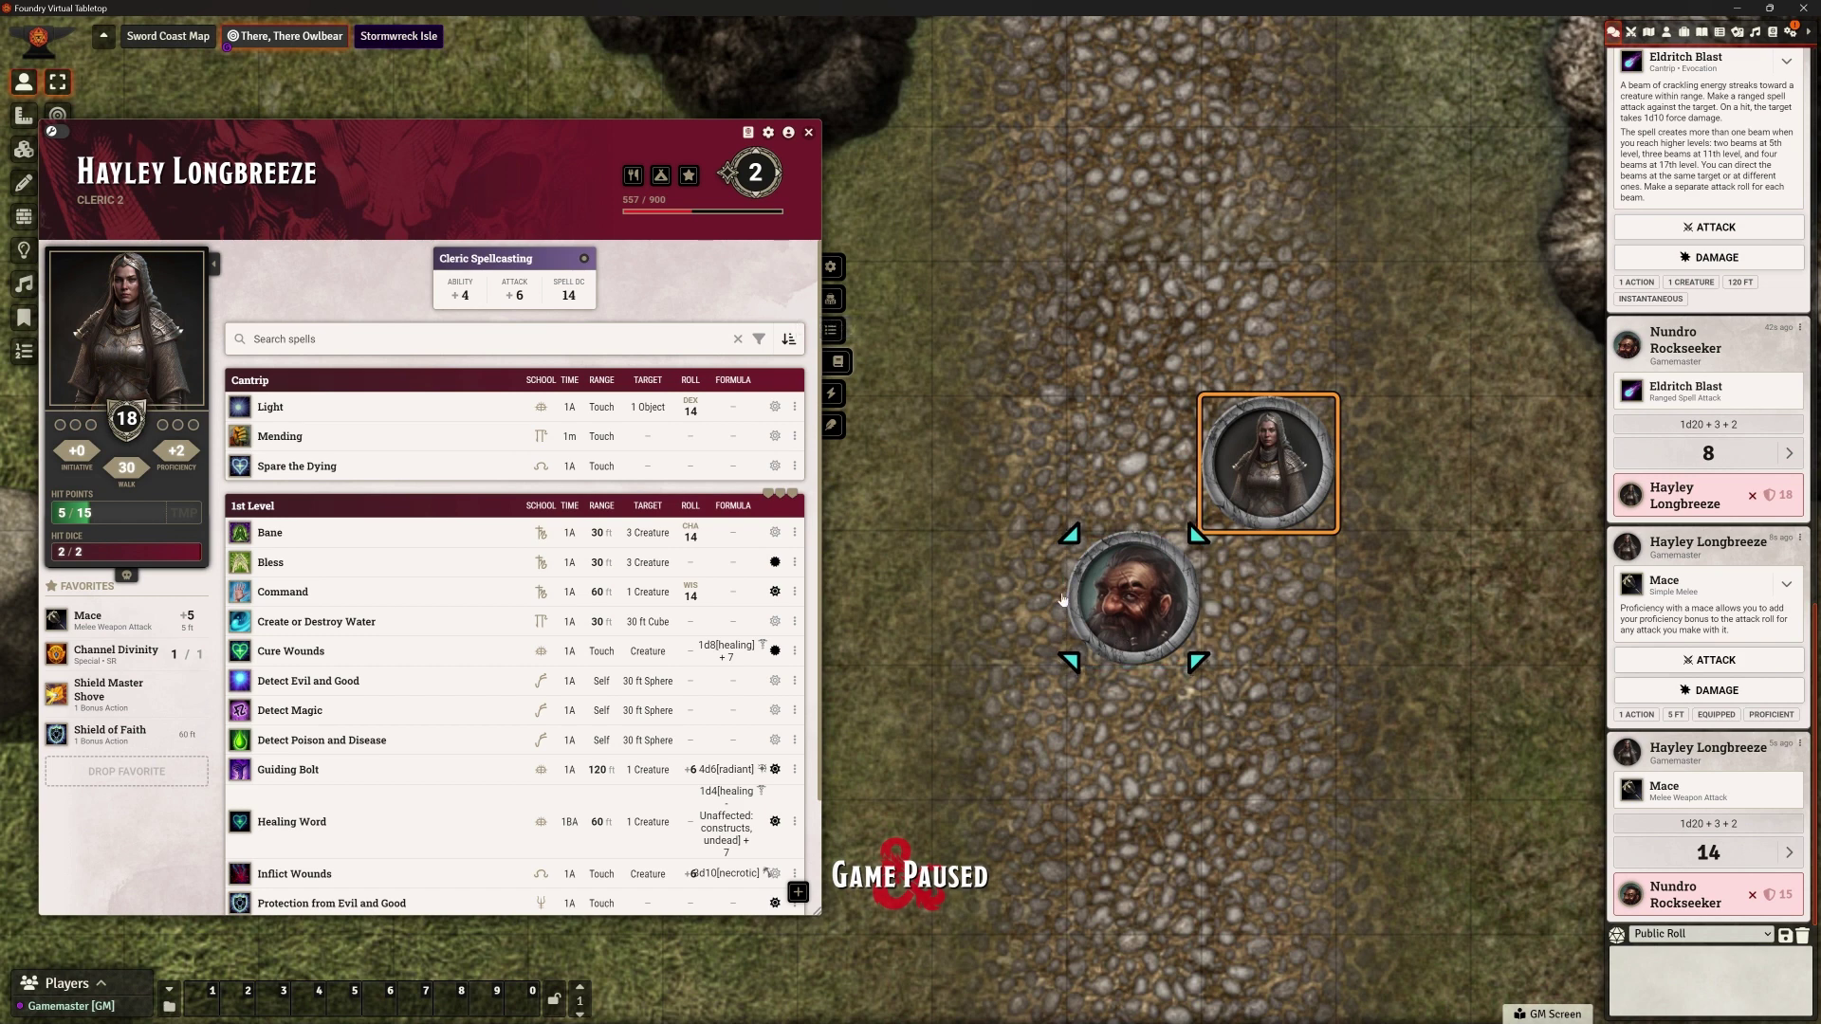
click(270, 564)
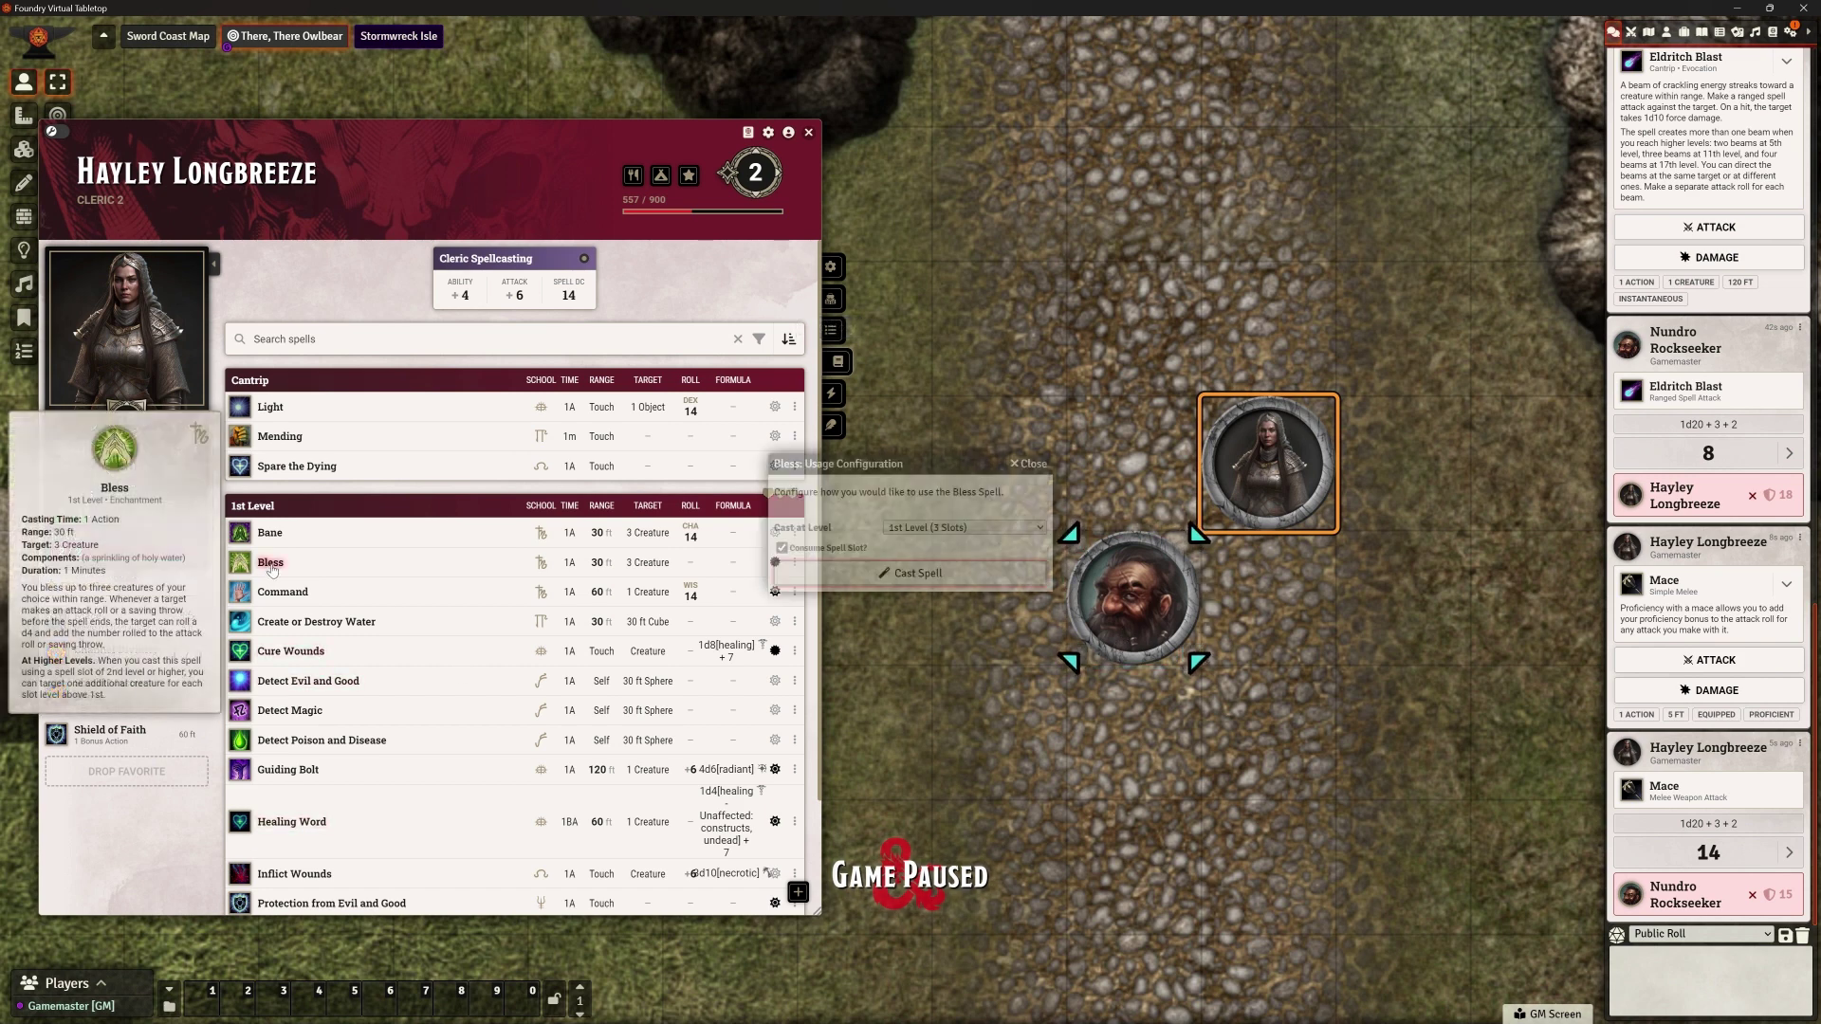
click(912, 572)
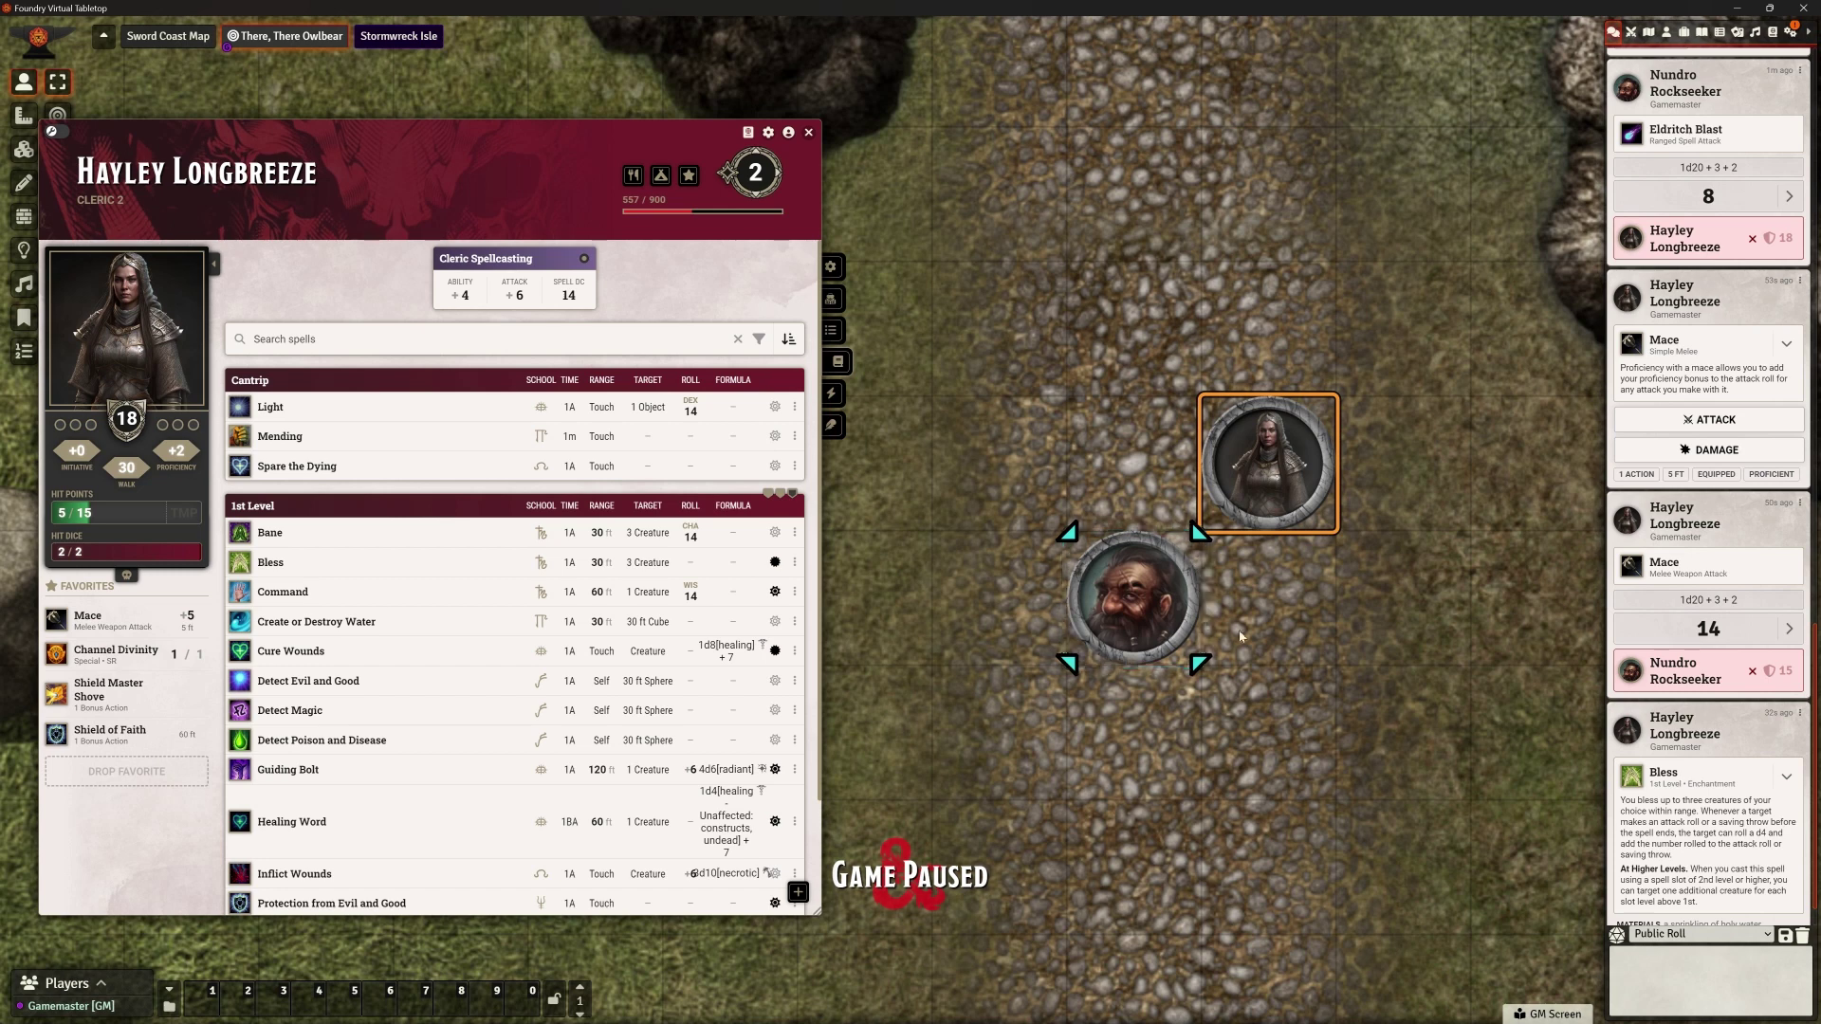
Add the dwarf to the token selection and cast Bless again at 1st level with both tokens targeted
shift+click(1123, 569)
click(272, 563)
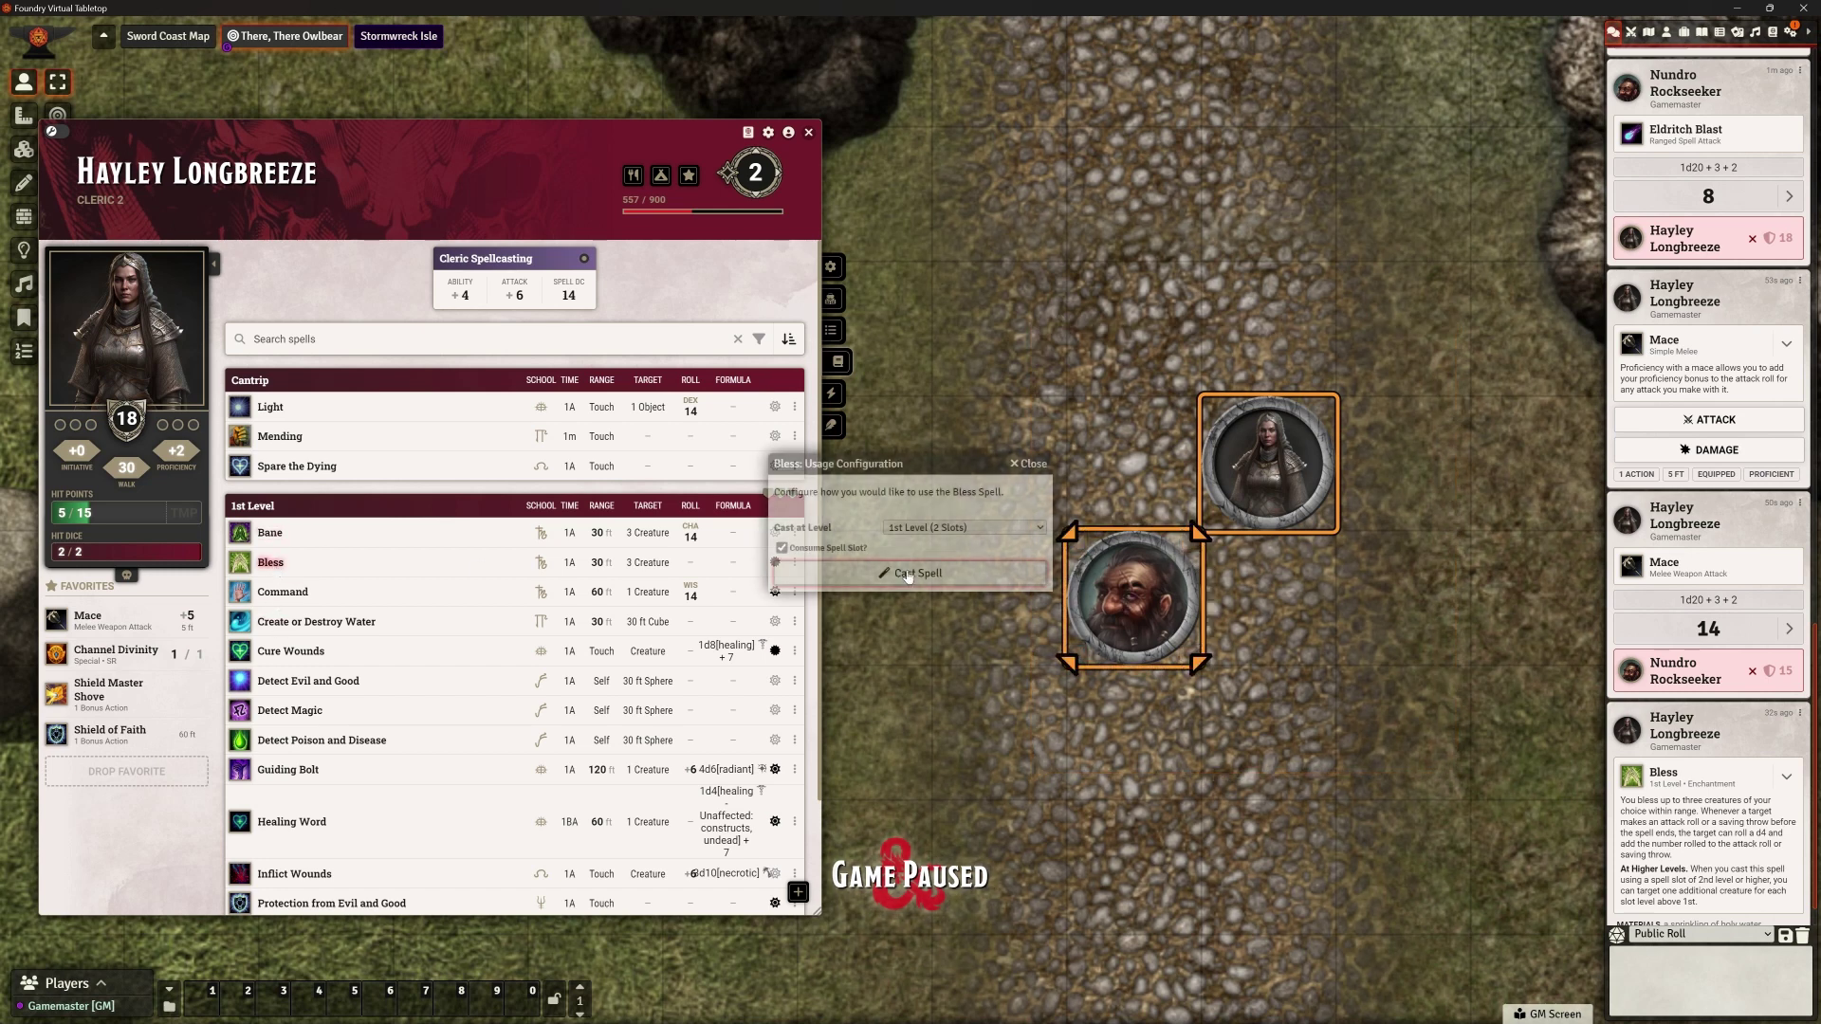
click(910, 576)
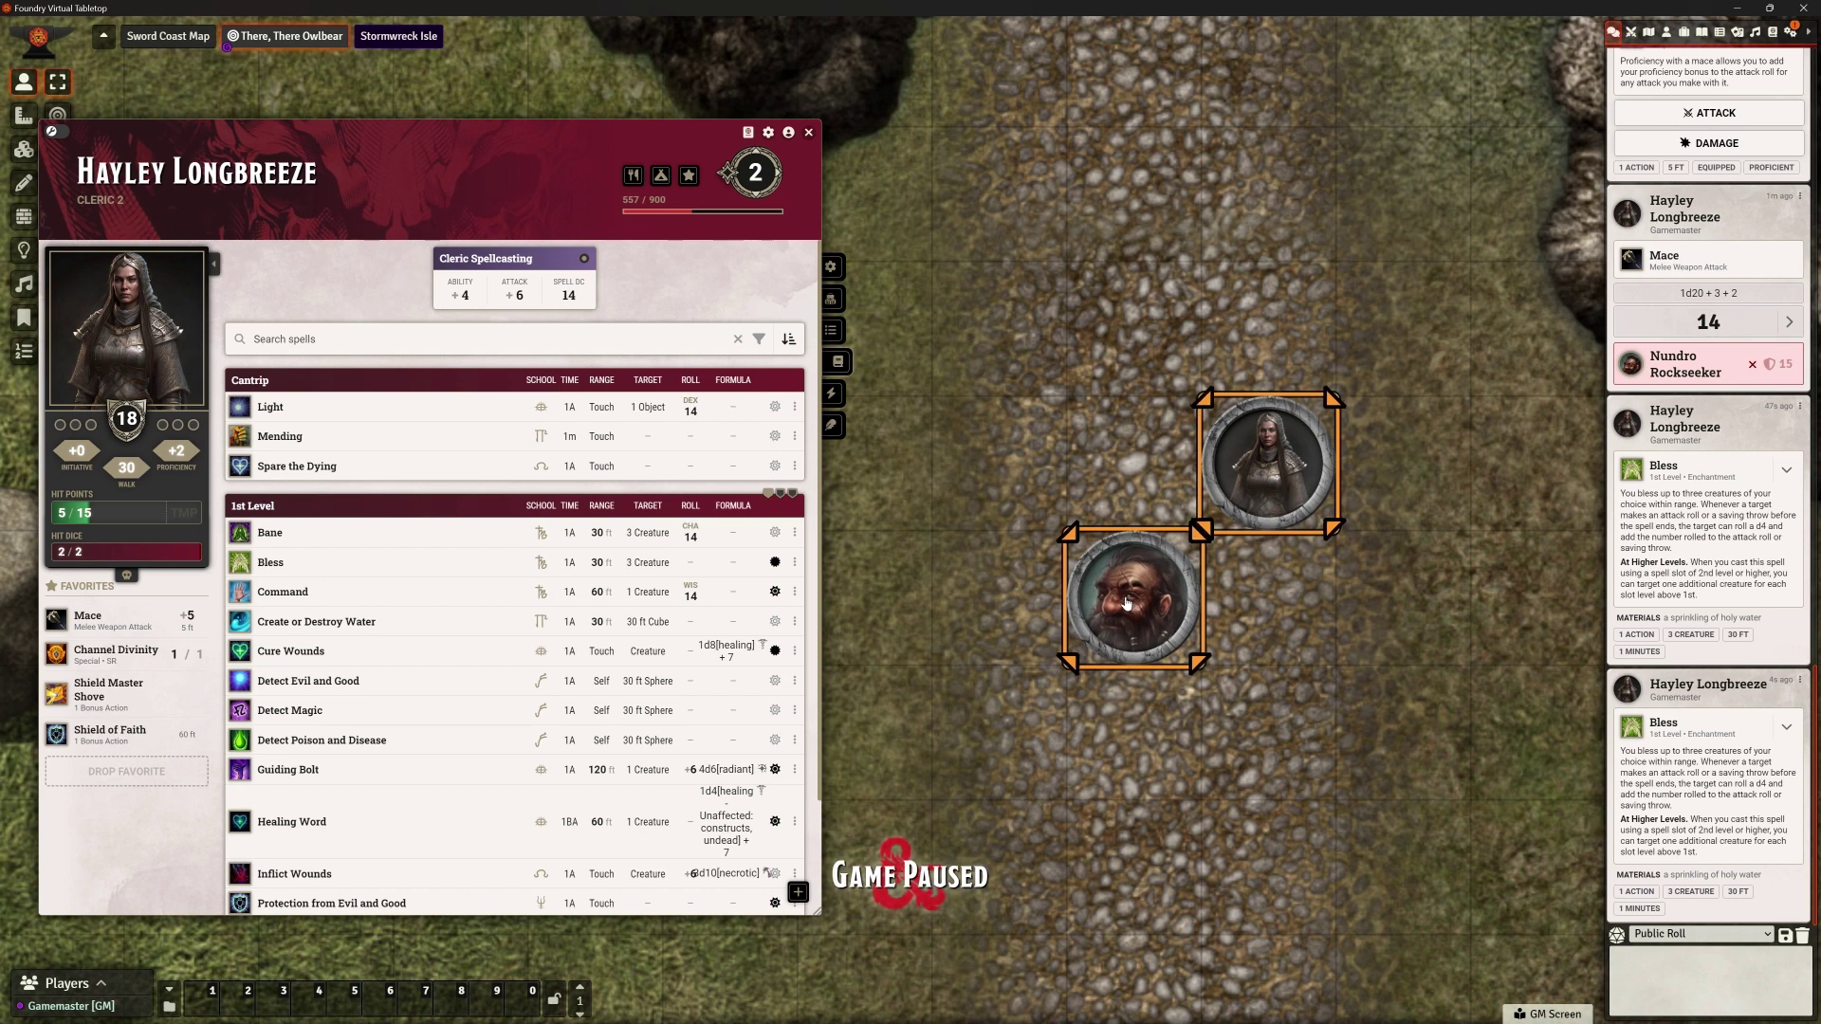
Deselect both tokens and close the woman's character sheet
click(1048, 396)
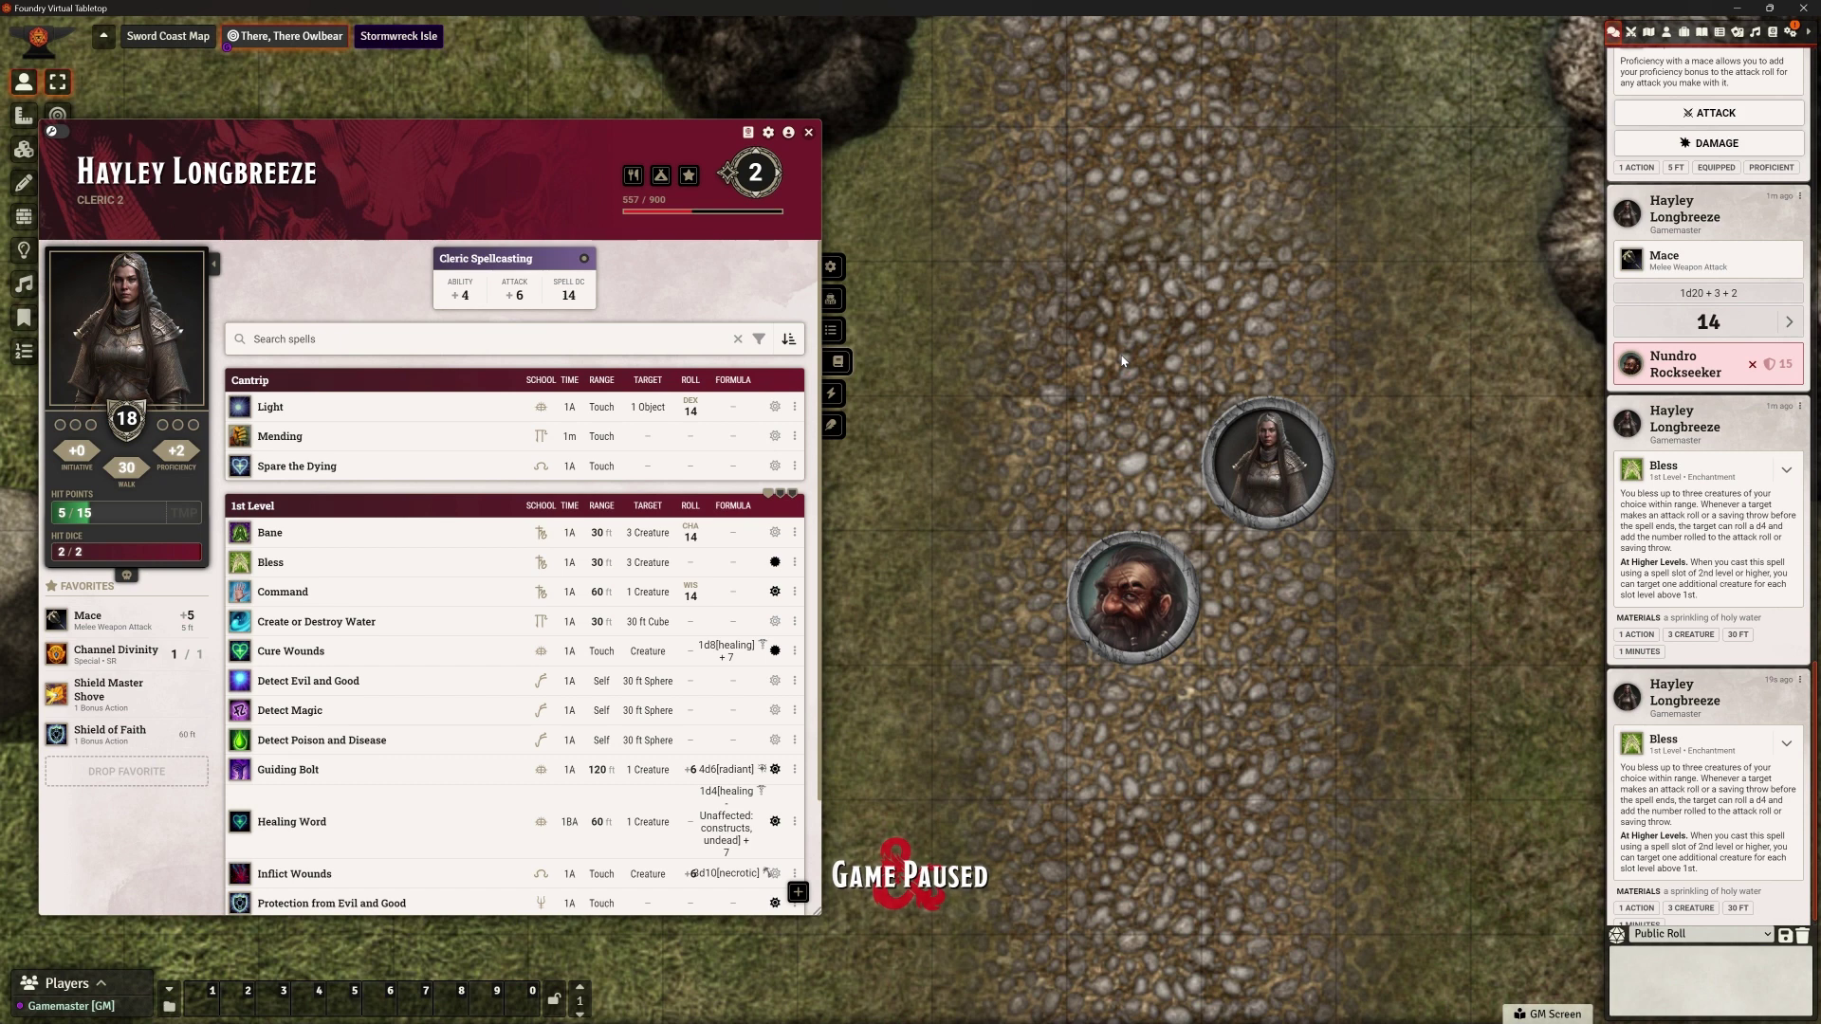
drag(495, 139, 640, 123)
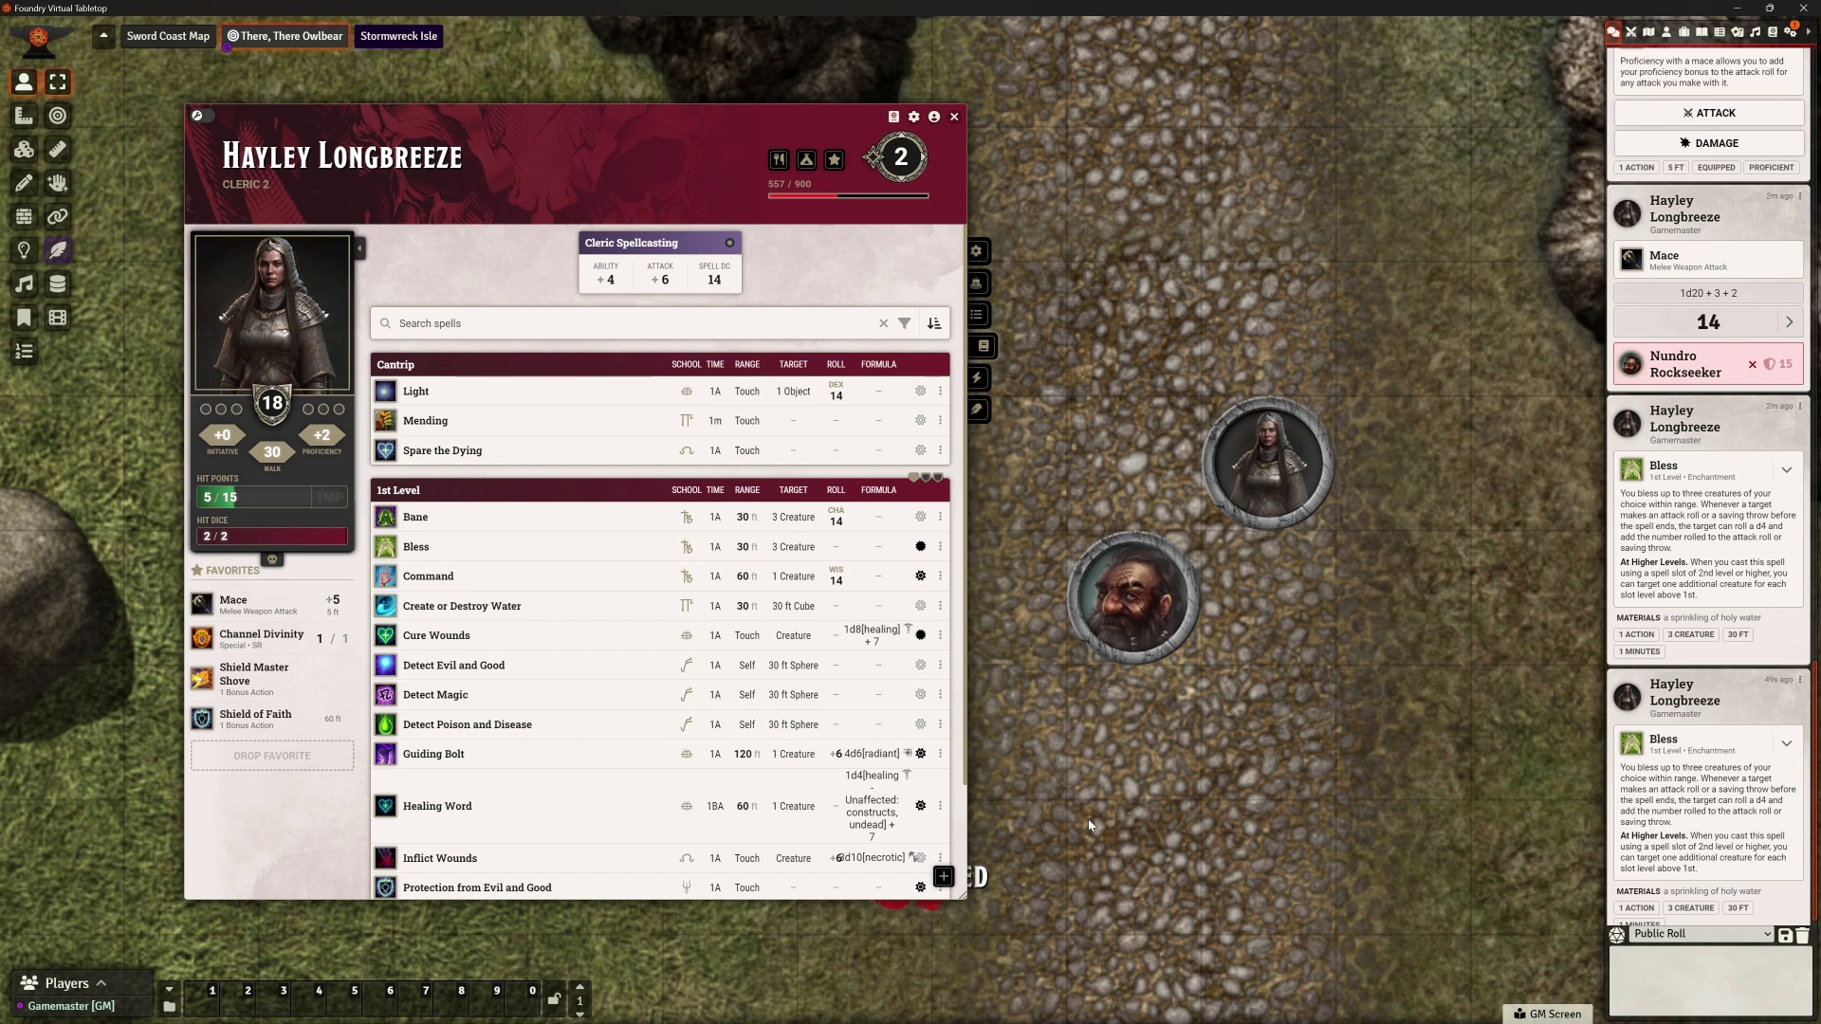
click(580, 1012)
click(582, 989)
click(954, 118)
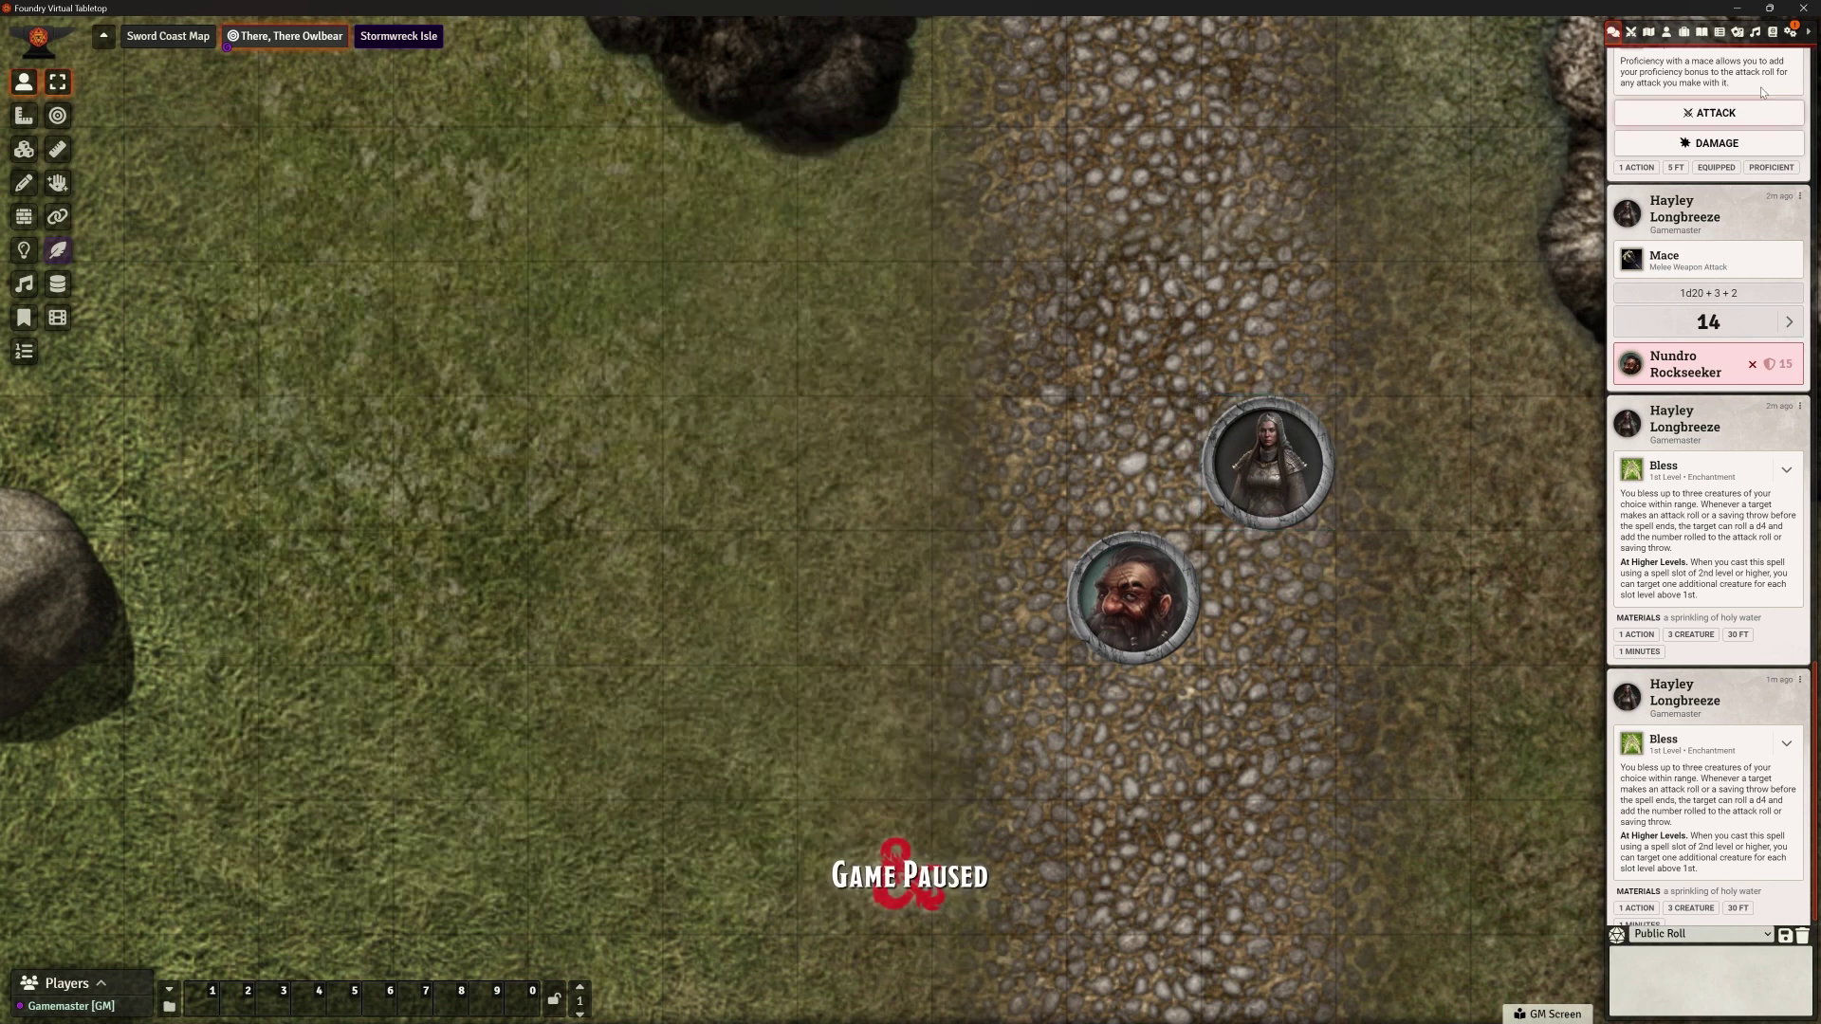
Open the game settings configuration and enlarge its window, placing it clear of the tokens
click(1789, 31)
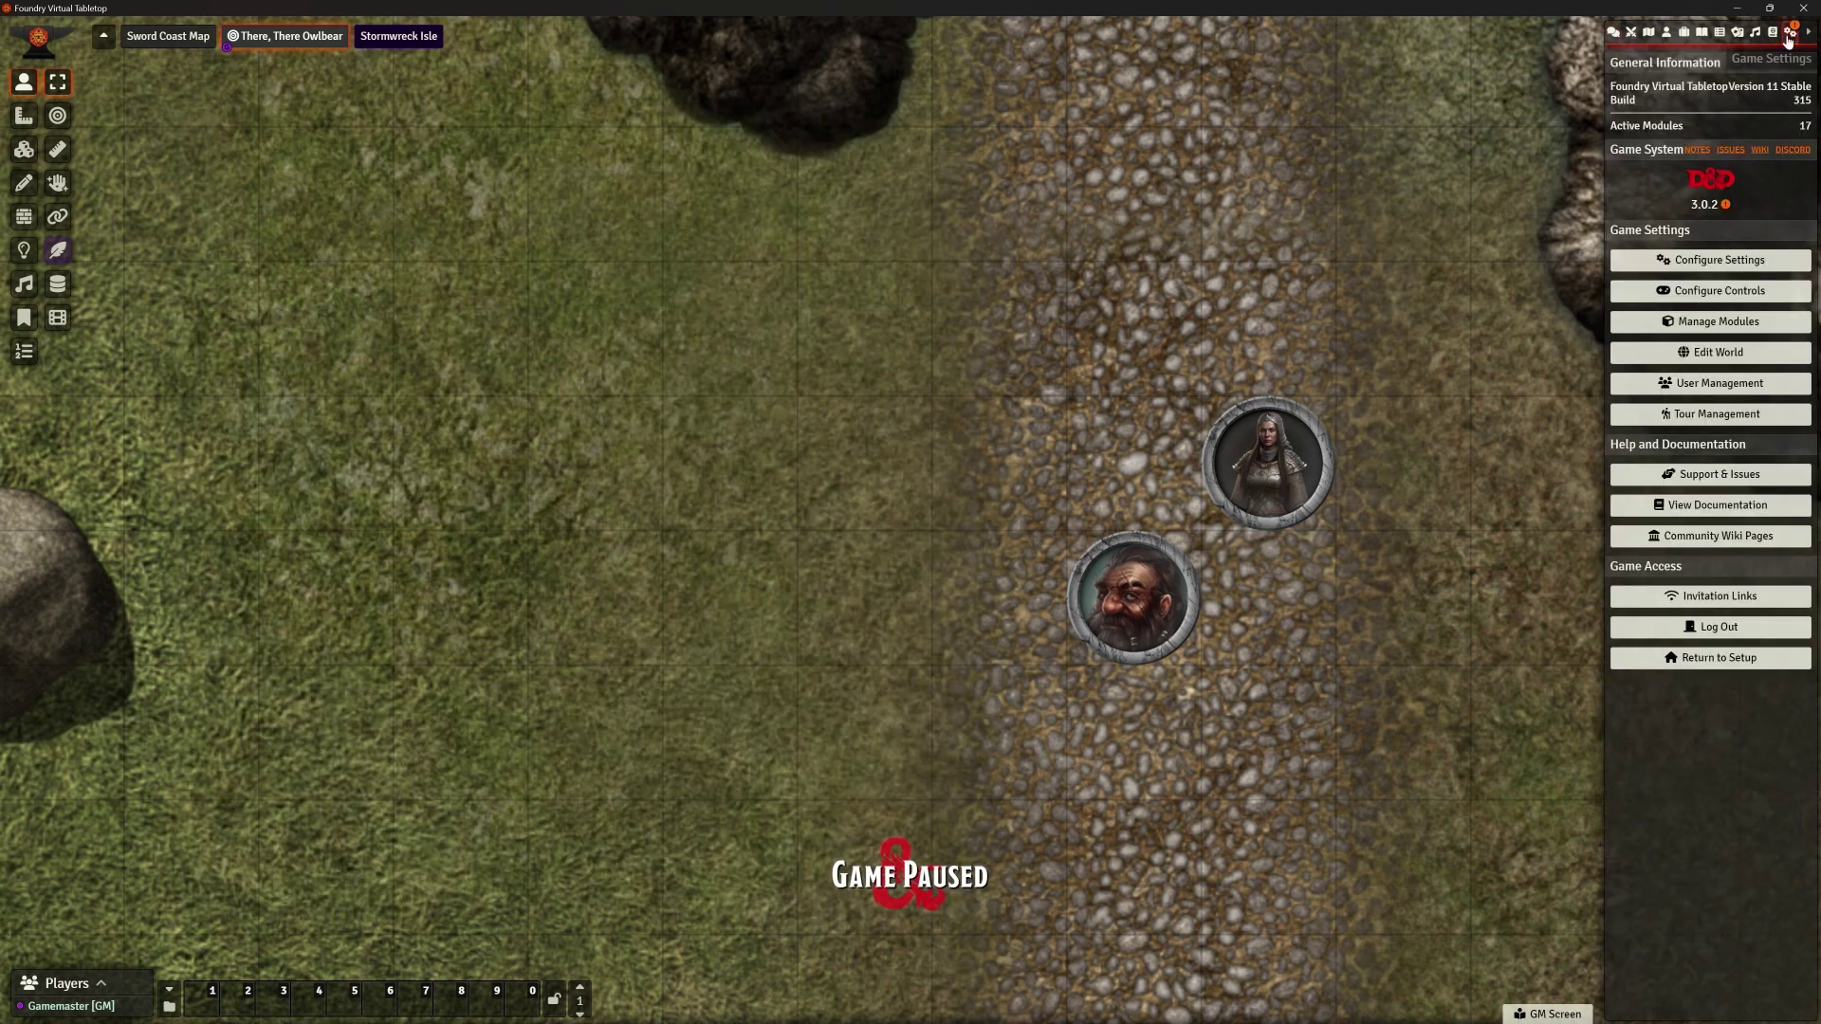
click(1700, 265)
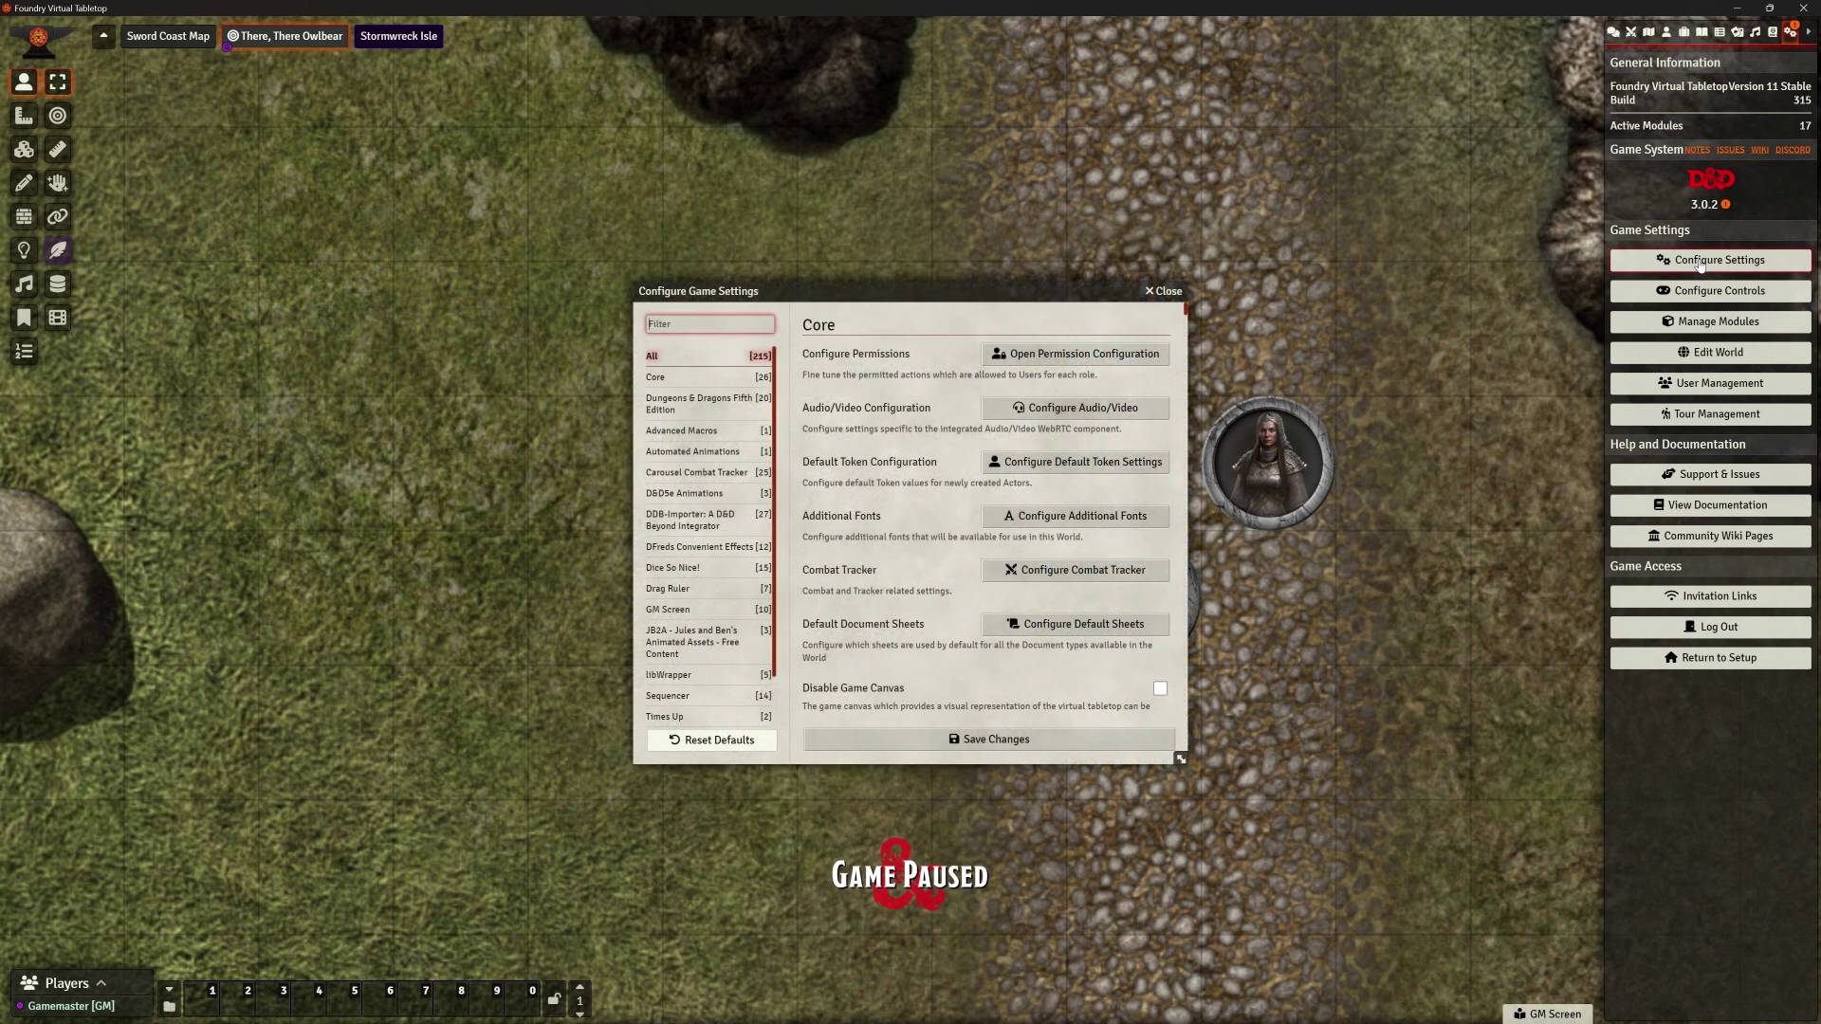
drag(947, 296, 693, 188)
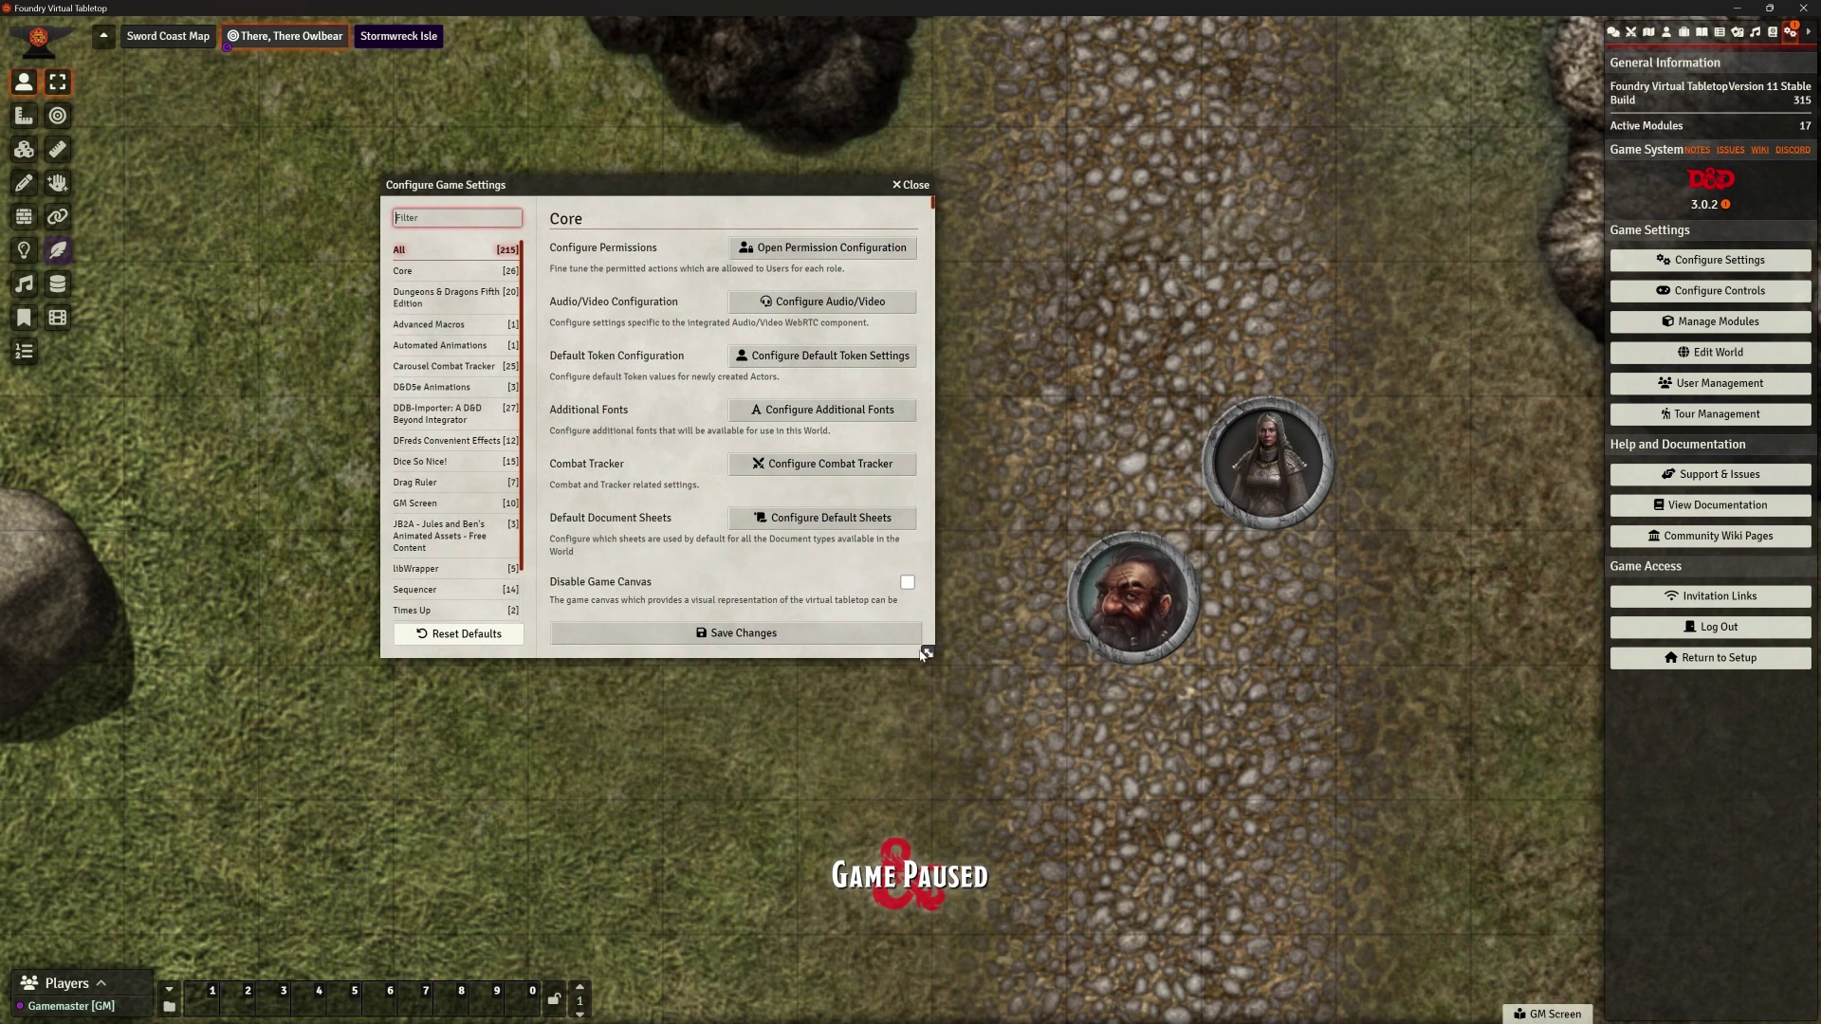
drag(940, 654, 1024, 745)
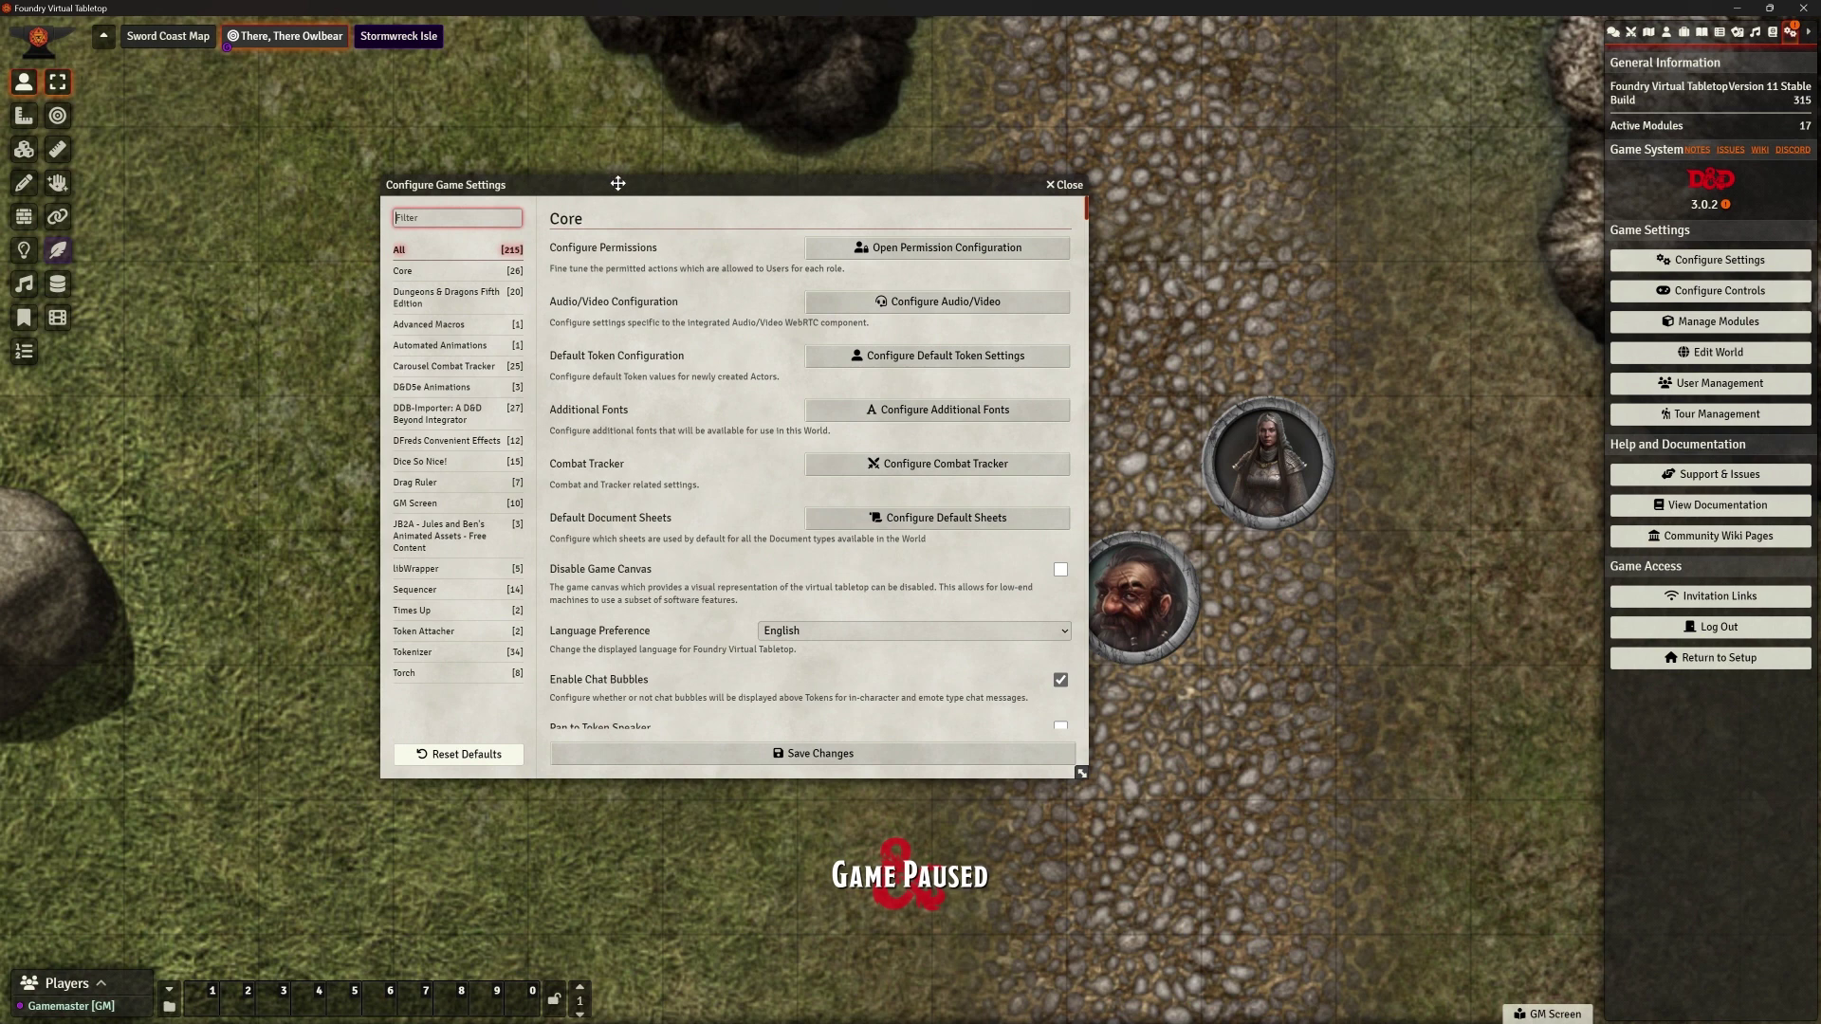
drag(603, 174, 504, 97)
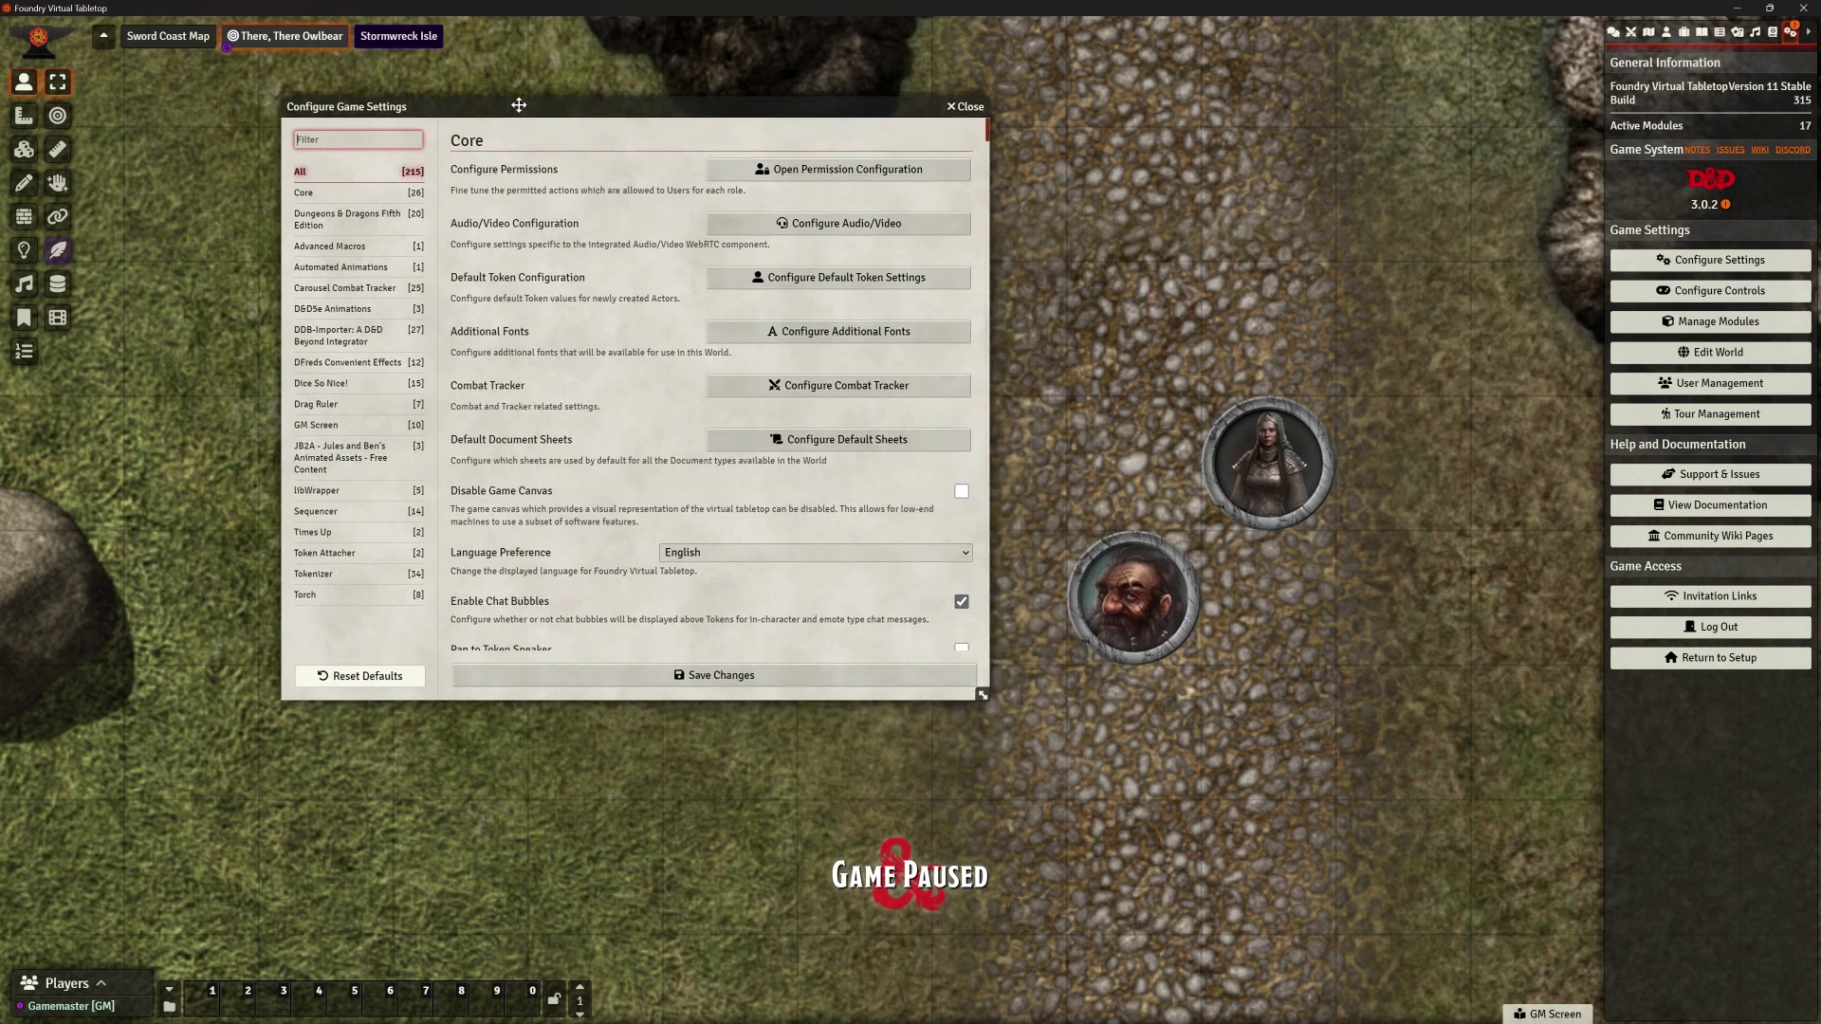
Check for animation updates in the D&D5e Animations module settings and dismiss the update dialog
click(324, 310)
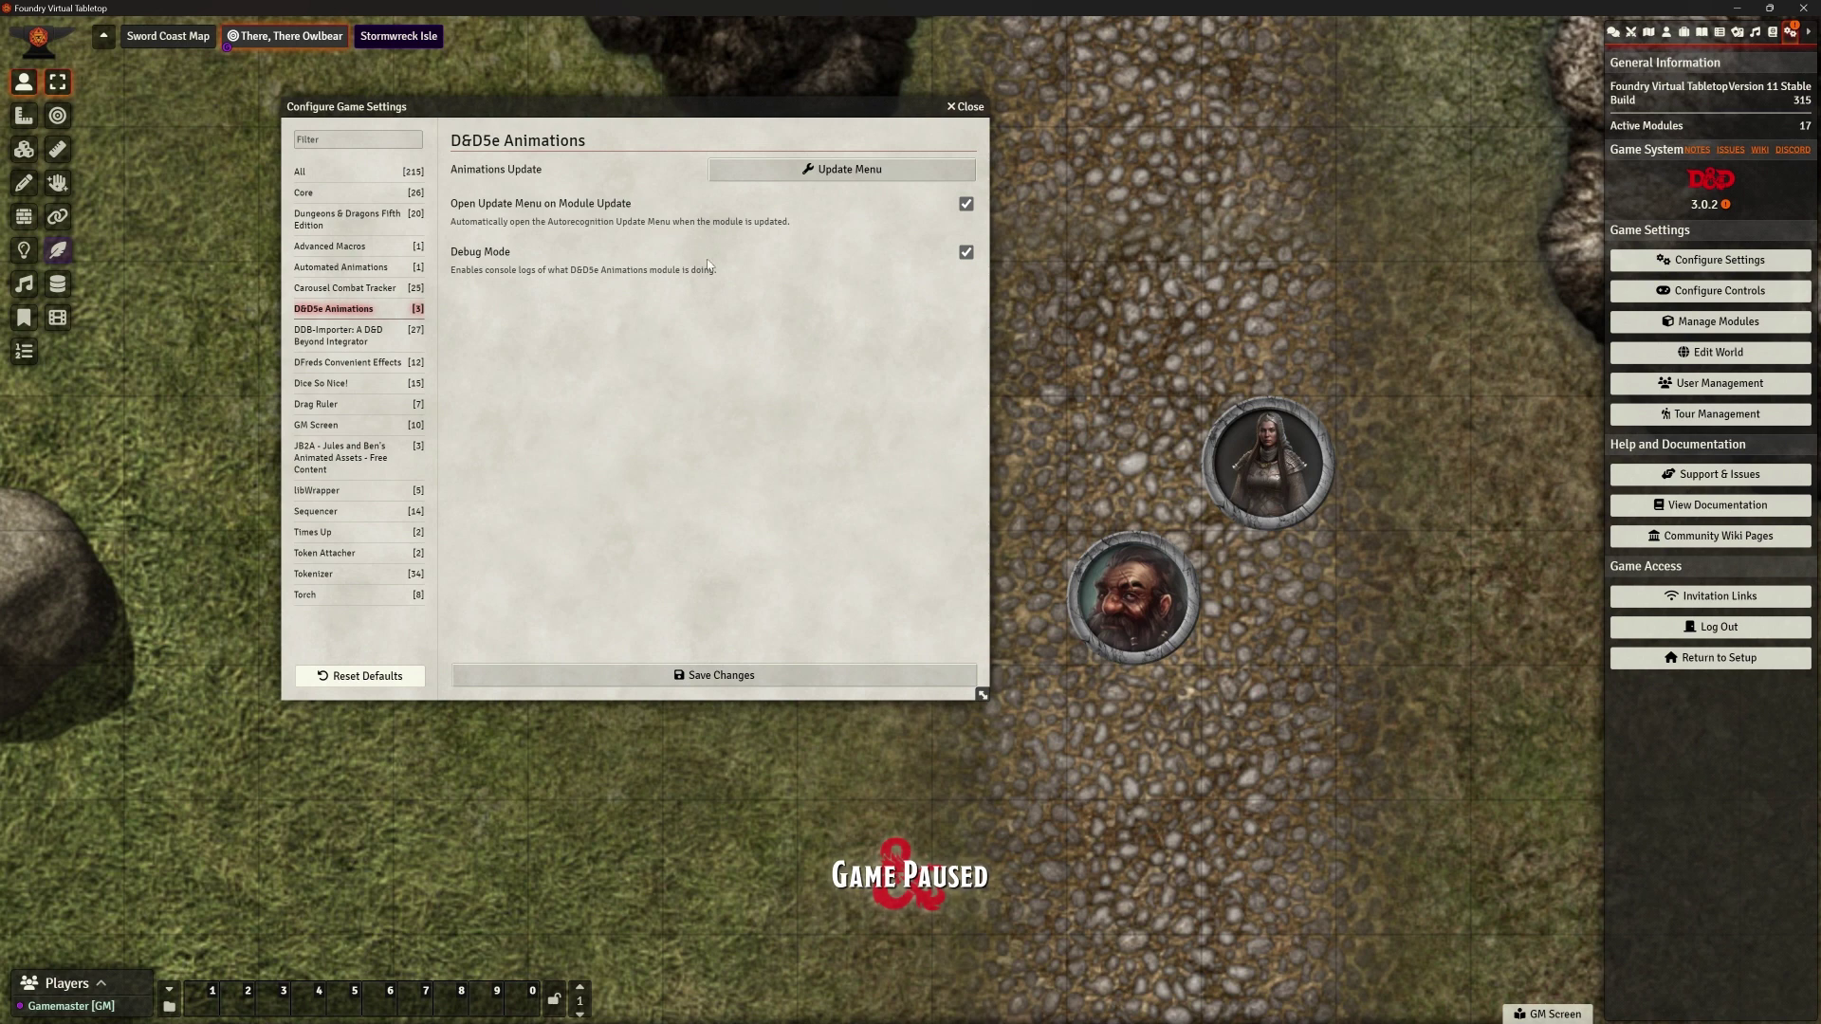
click(830, 171)
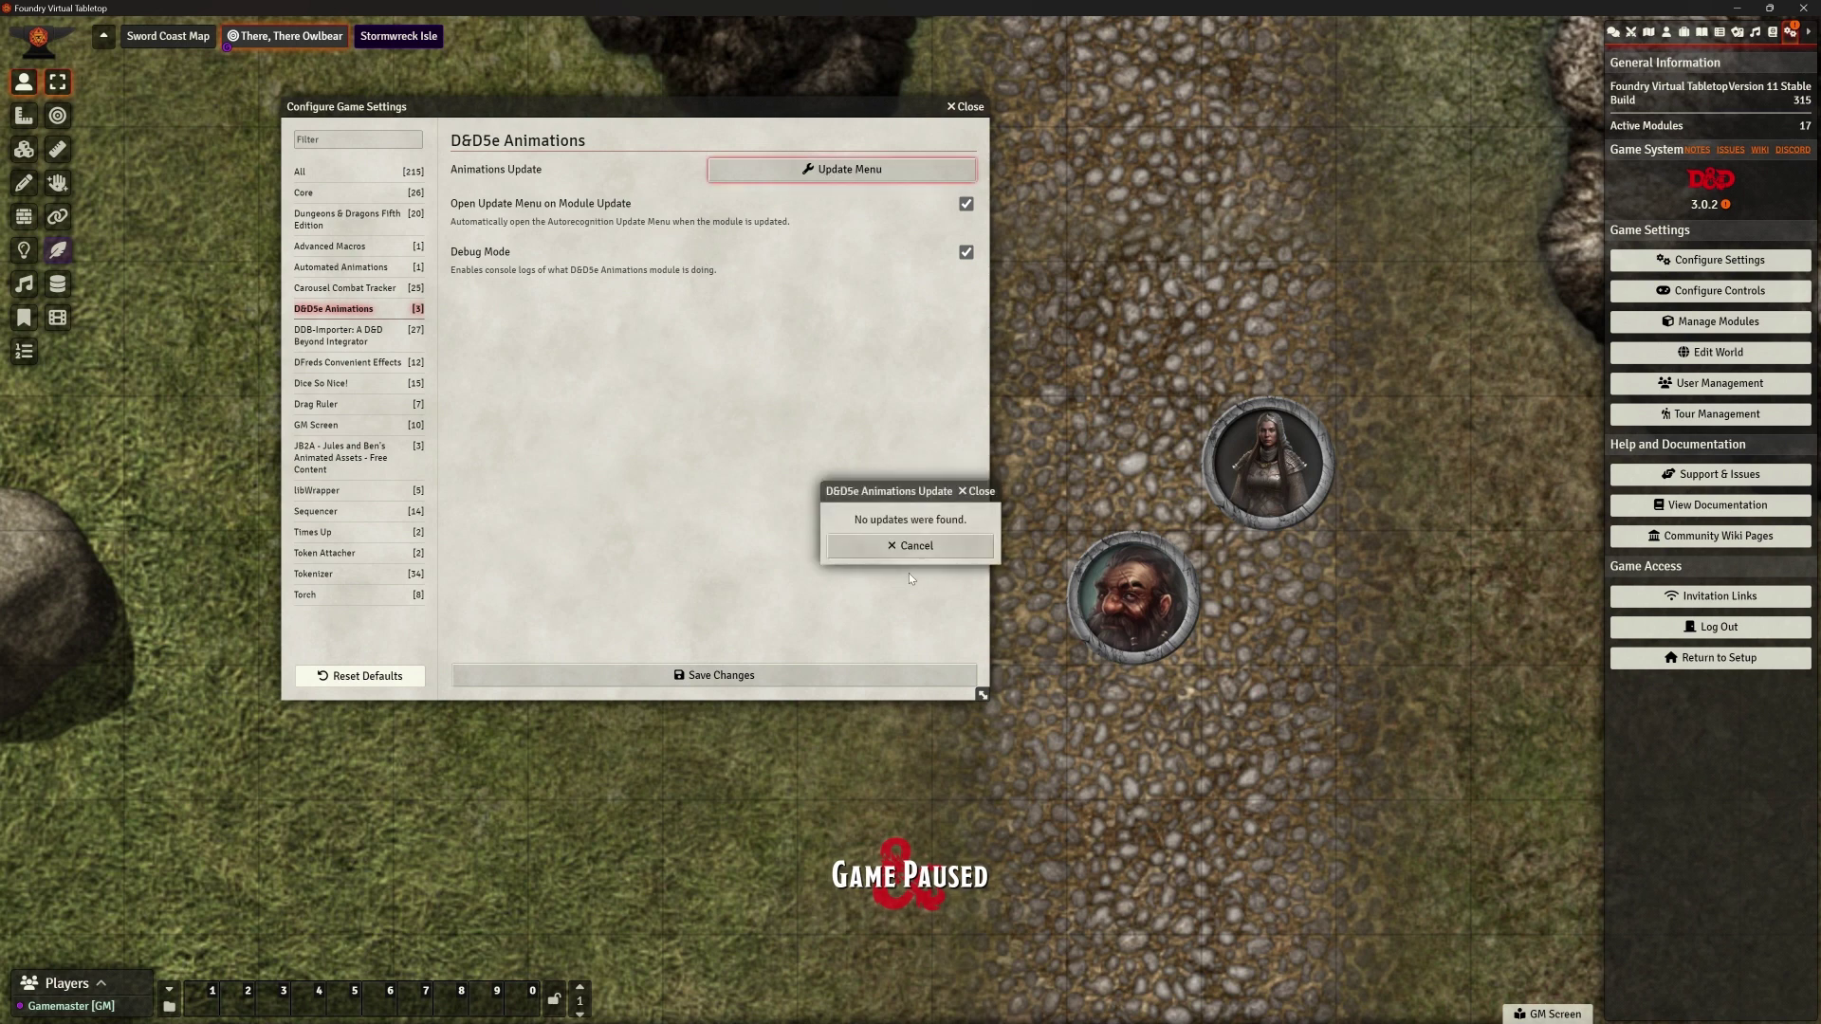
click(909, 545)
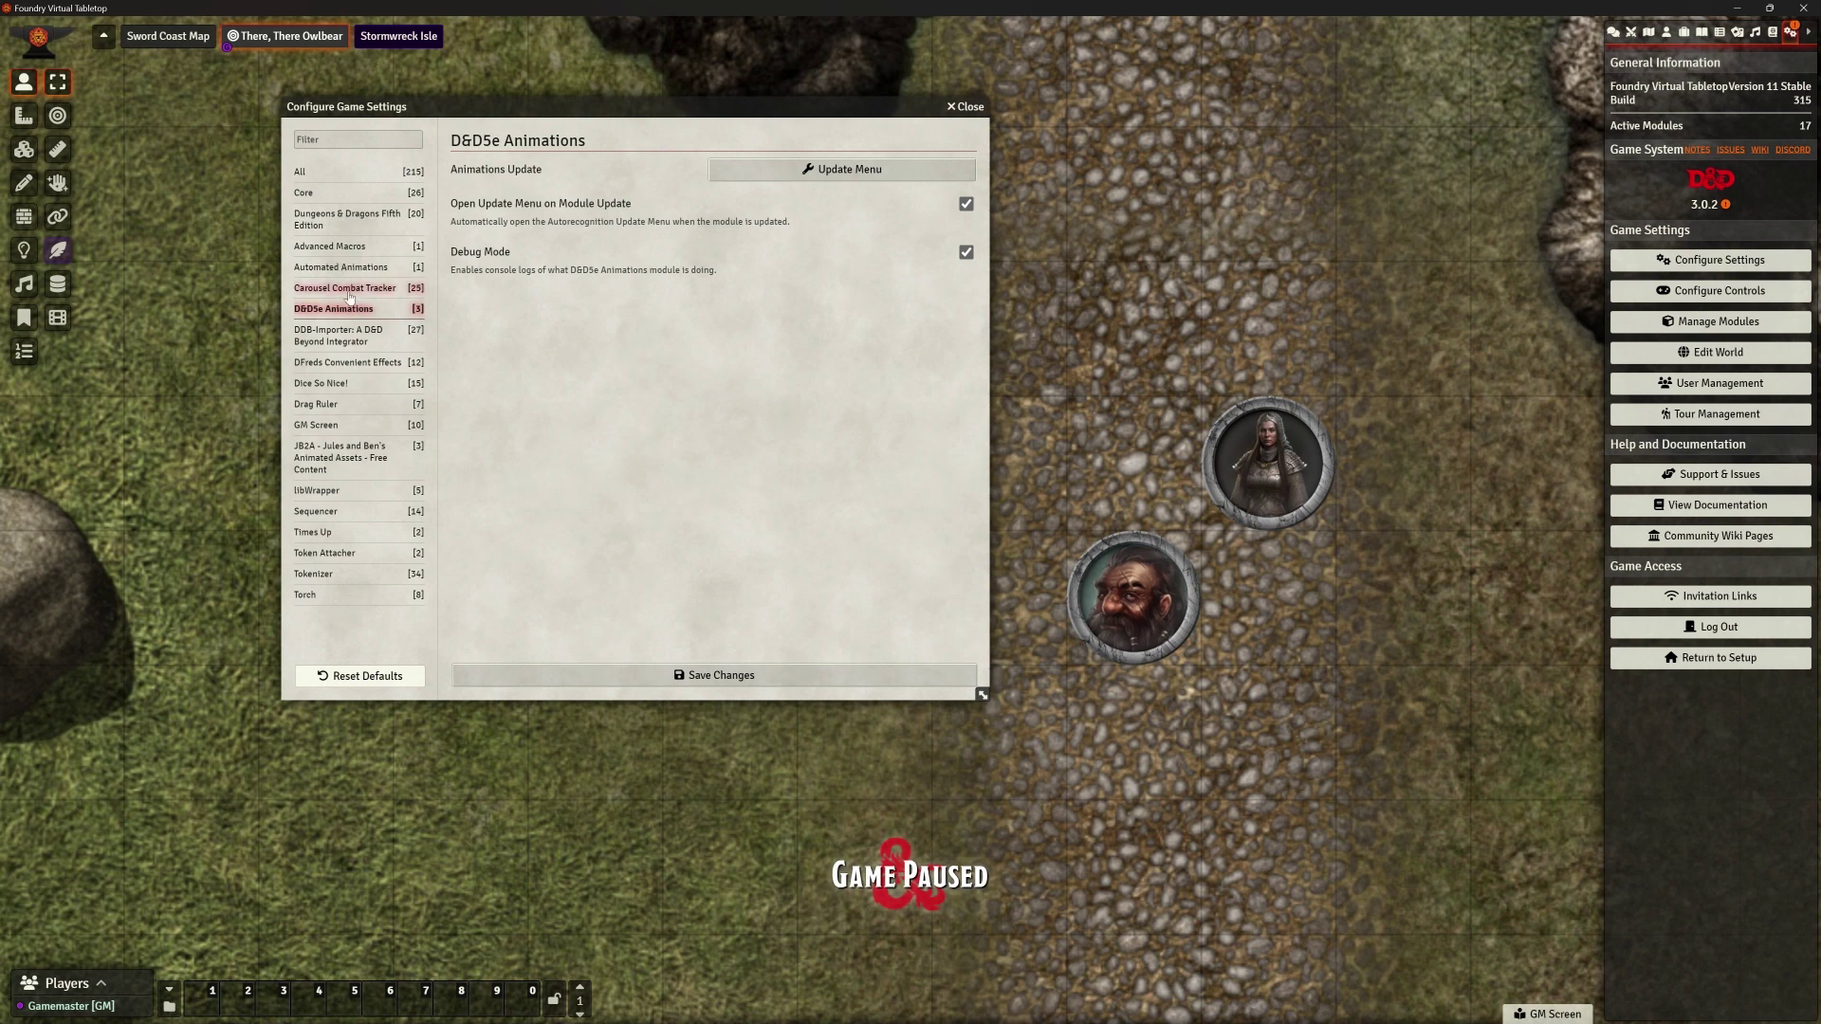
Launch the Global Automatic Recognition Menu from the Automated Animations settings and leave only that menu open near the tokens
click(325, 268)
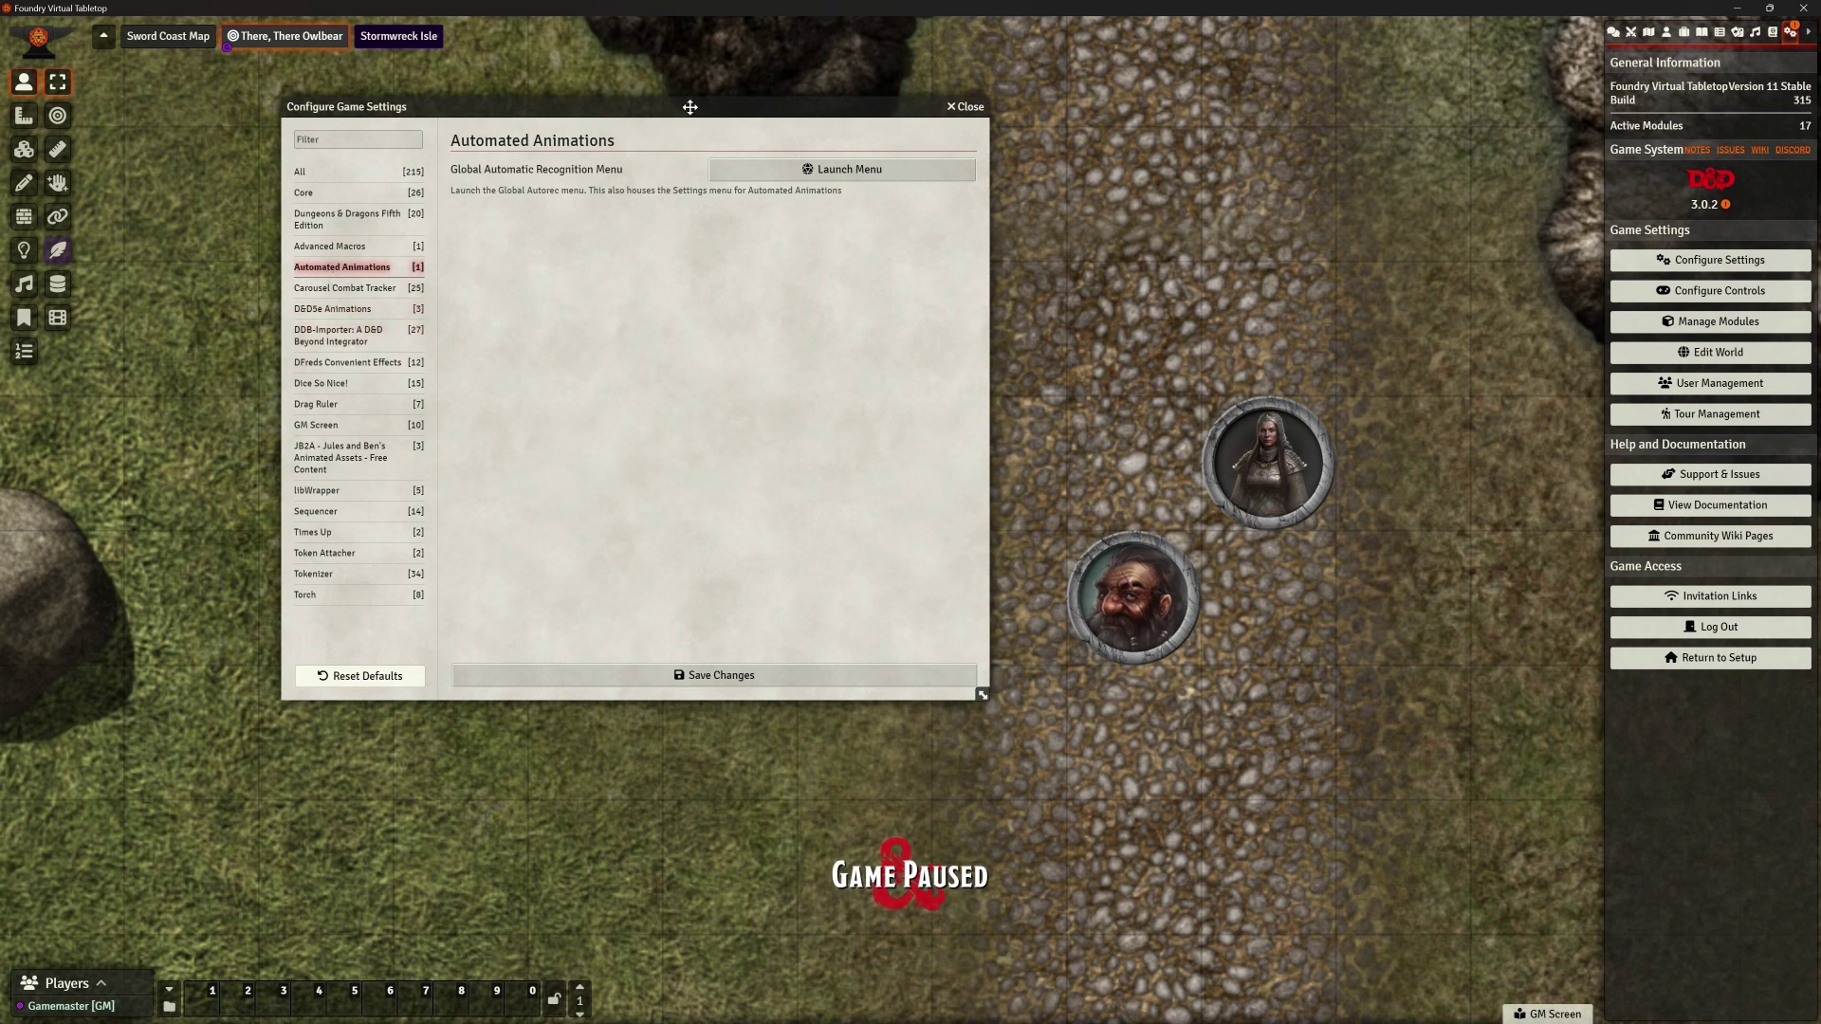
drag(690, 106, 735, 182)
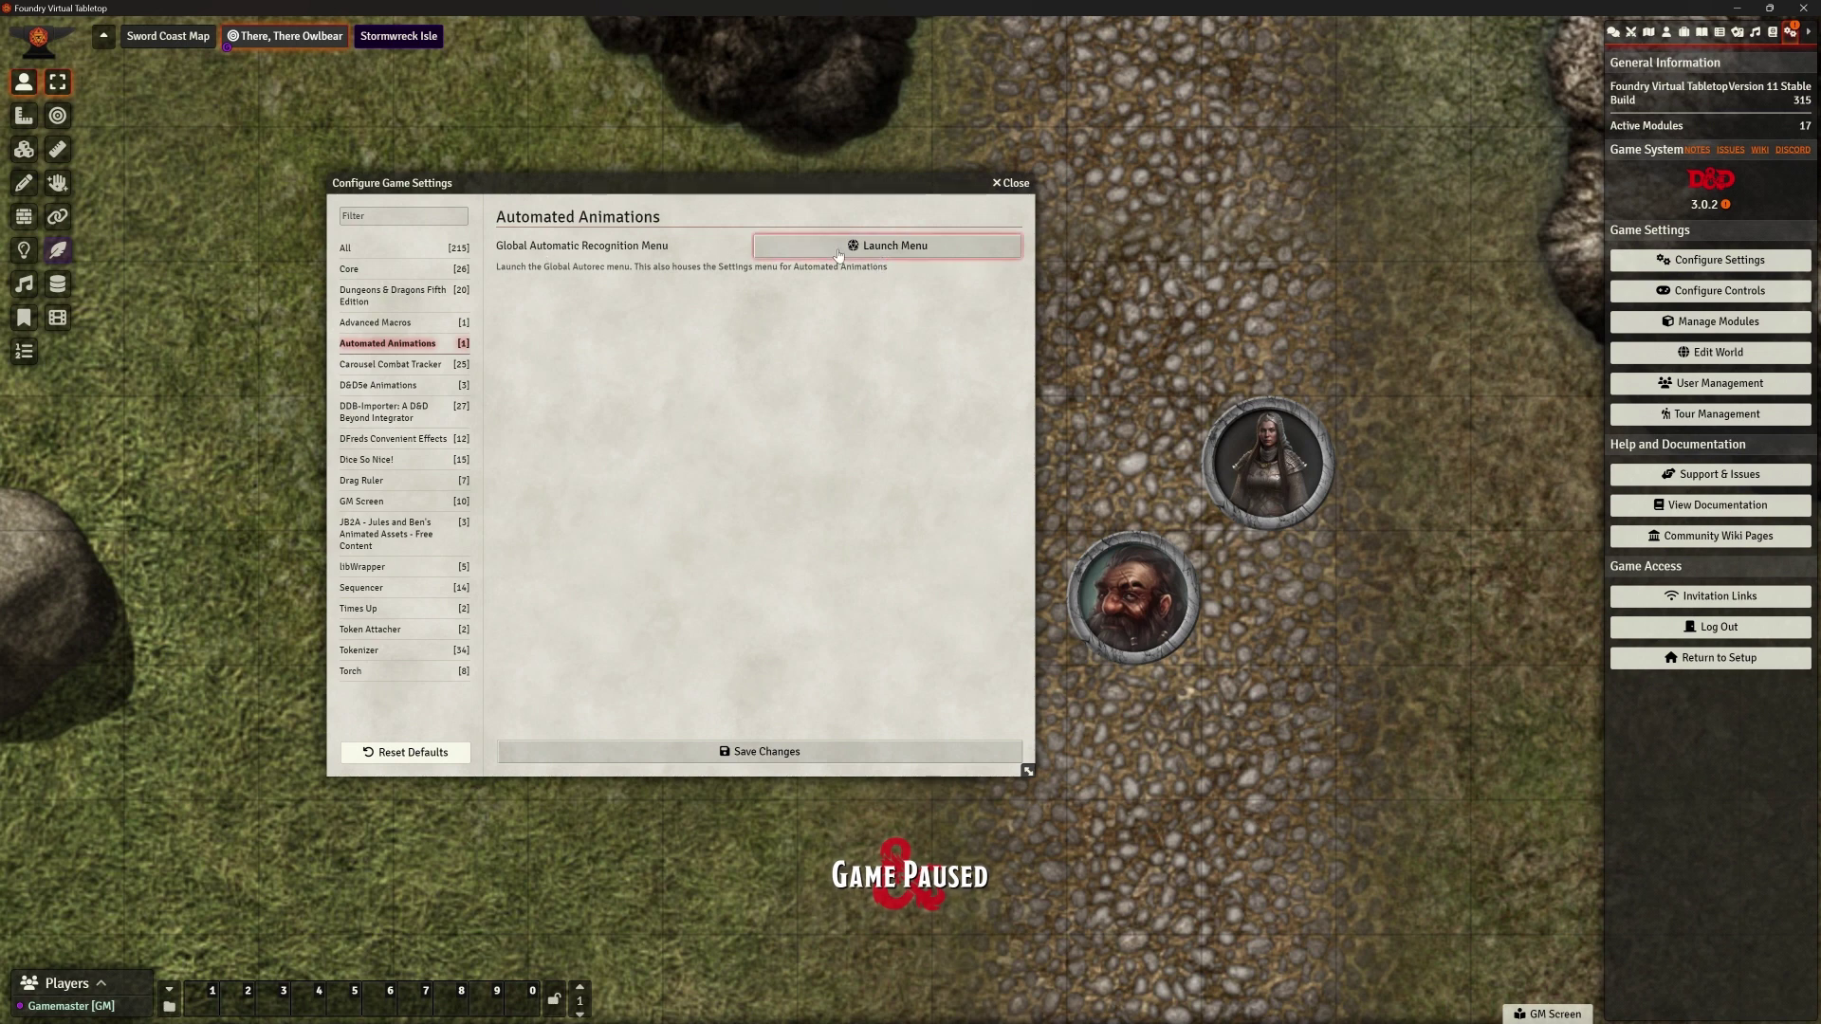
click(839, 254)
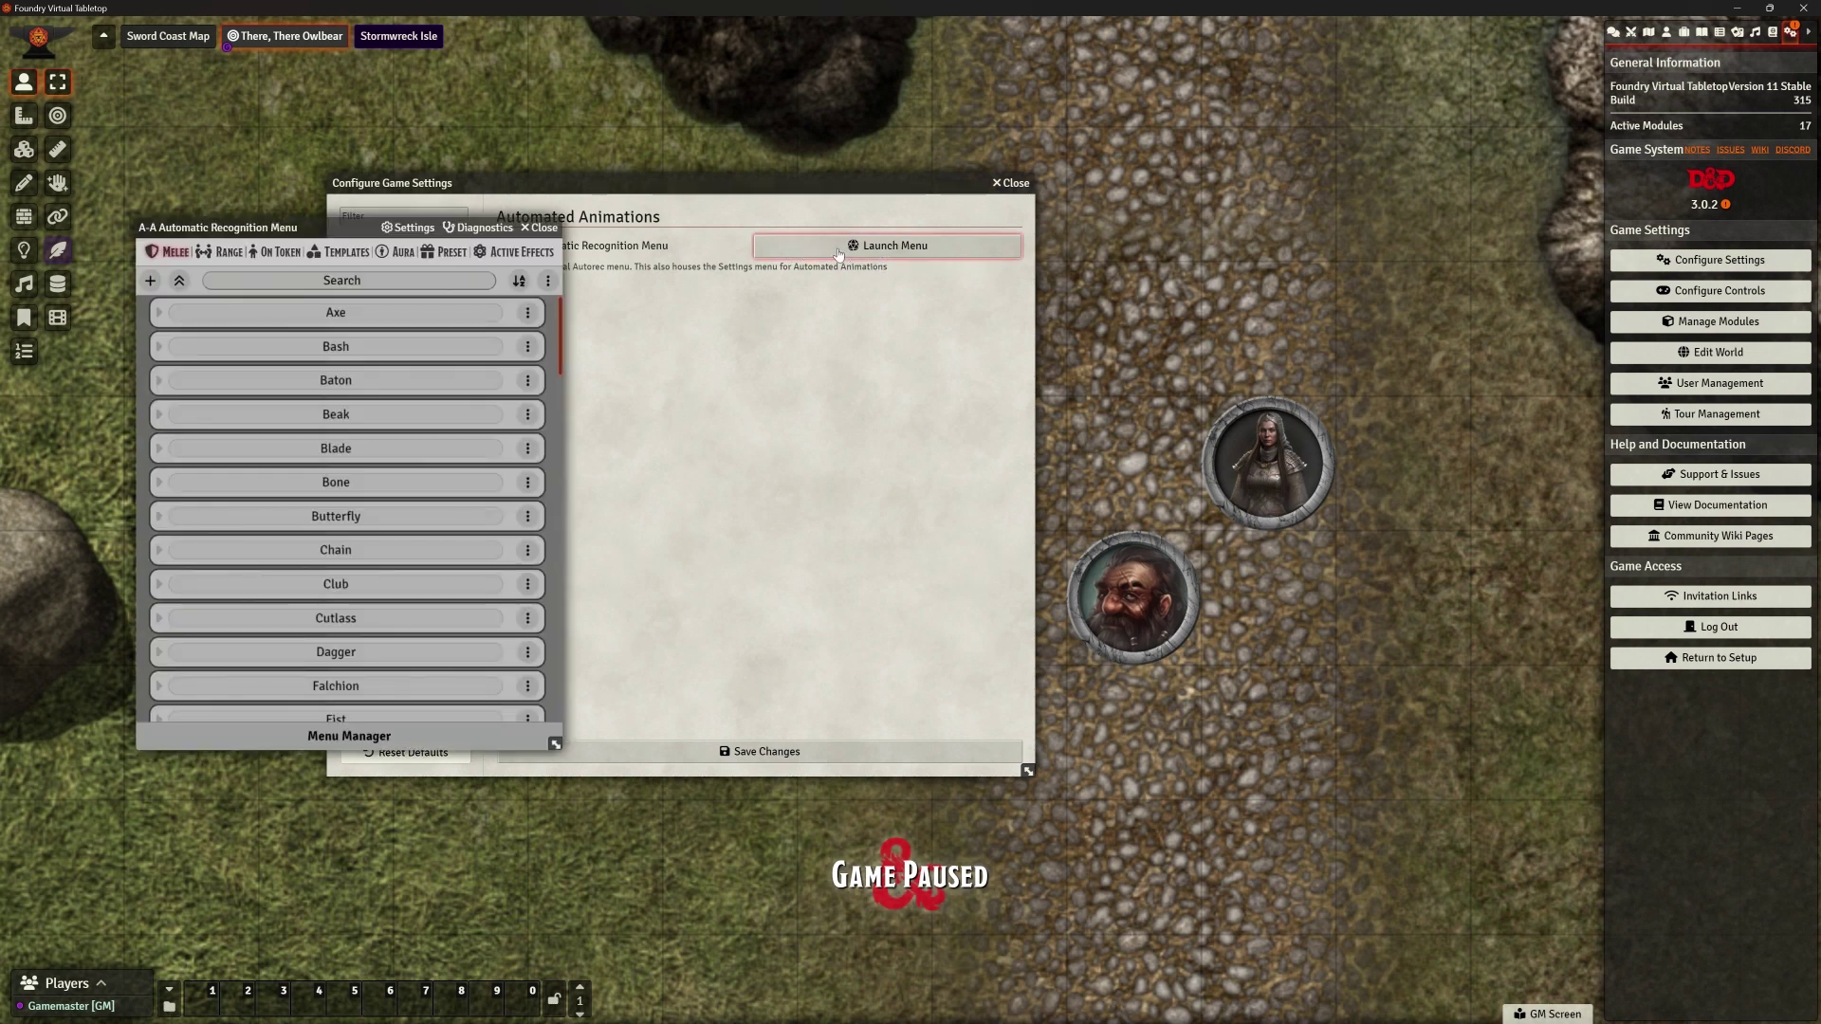
click(1007, 190)
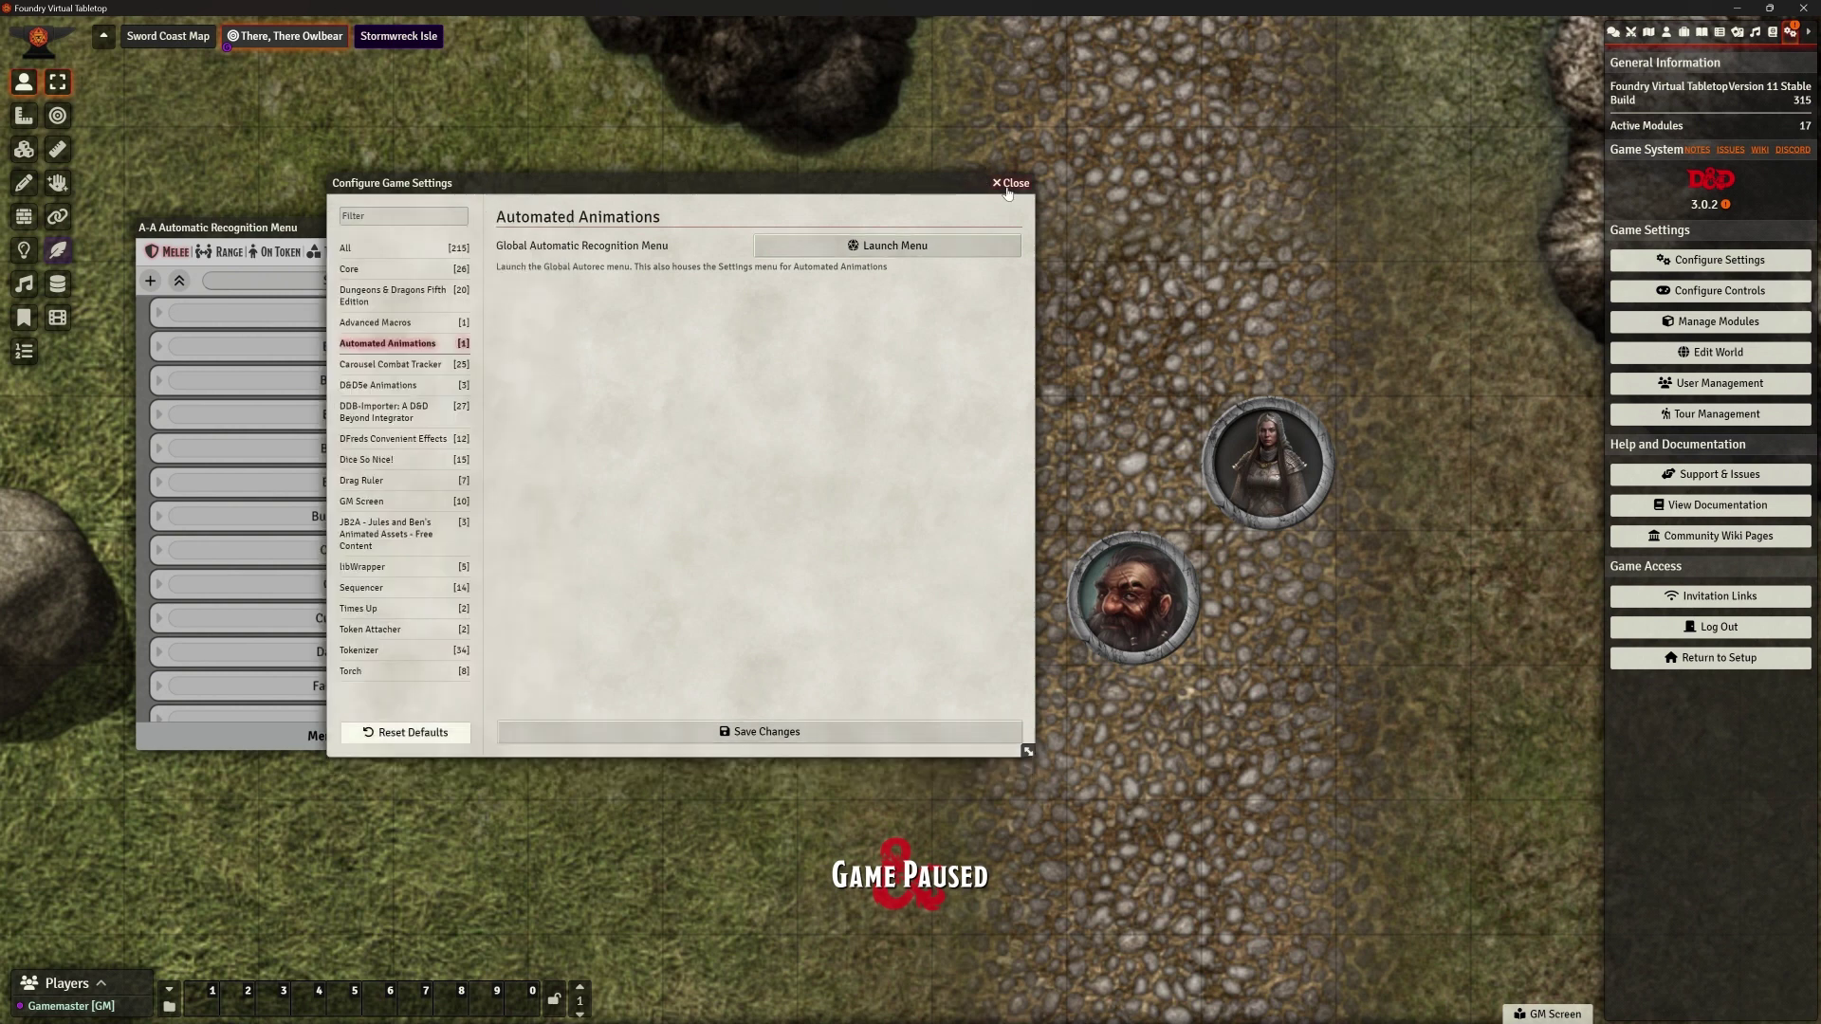
click(1007, 190)
drag(339, 229, 607, 106)
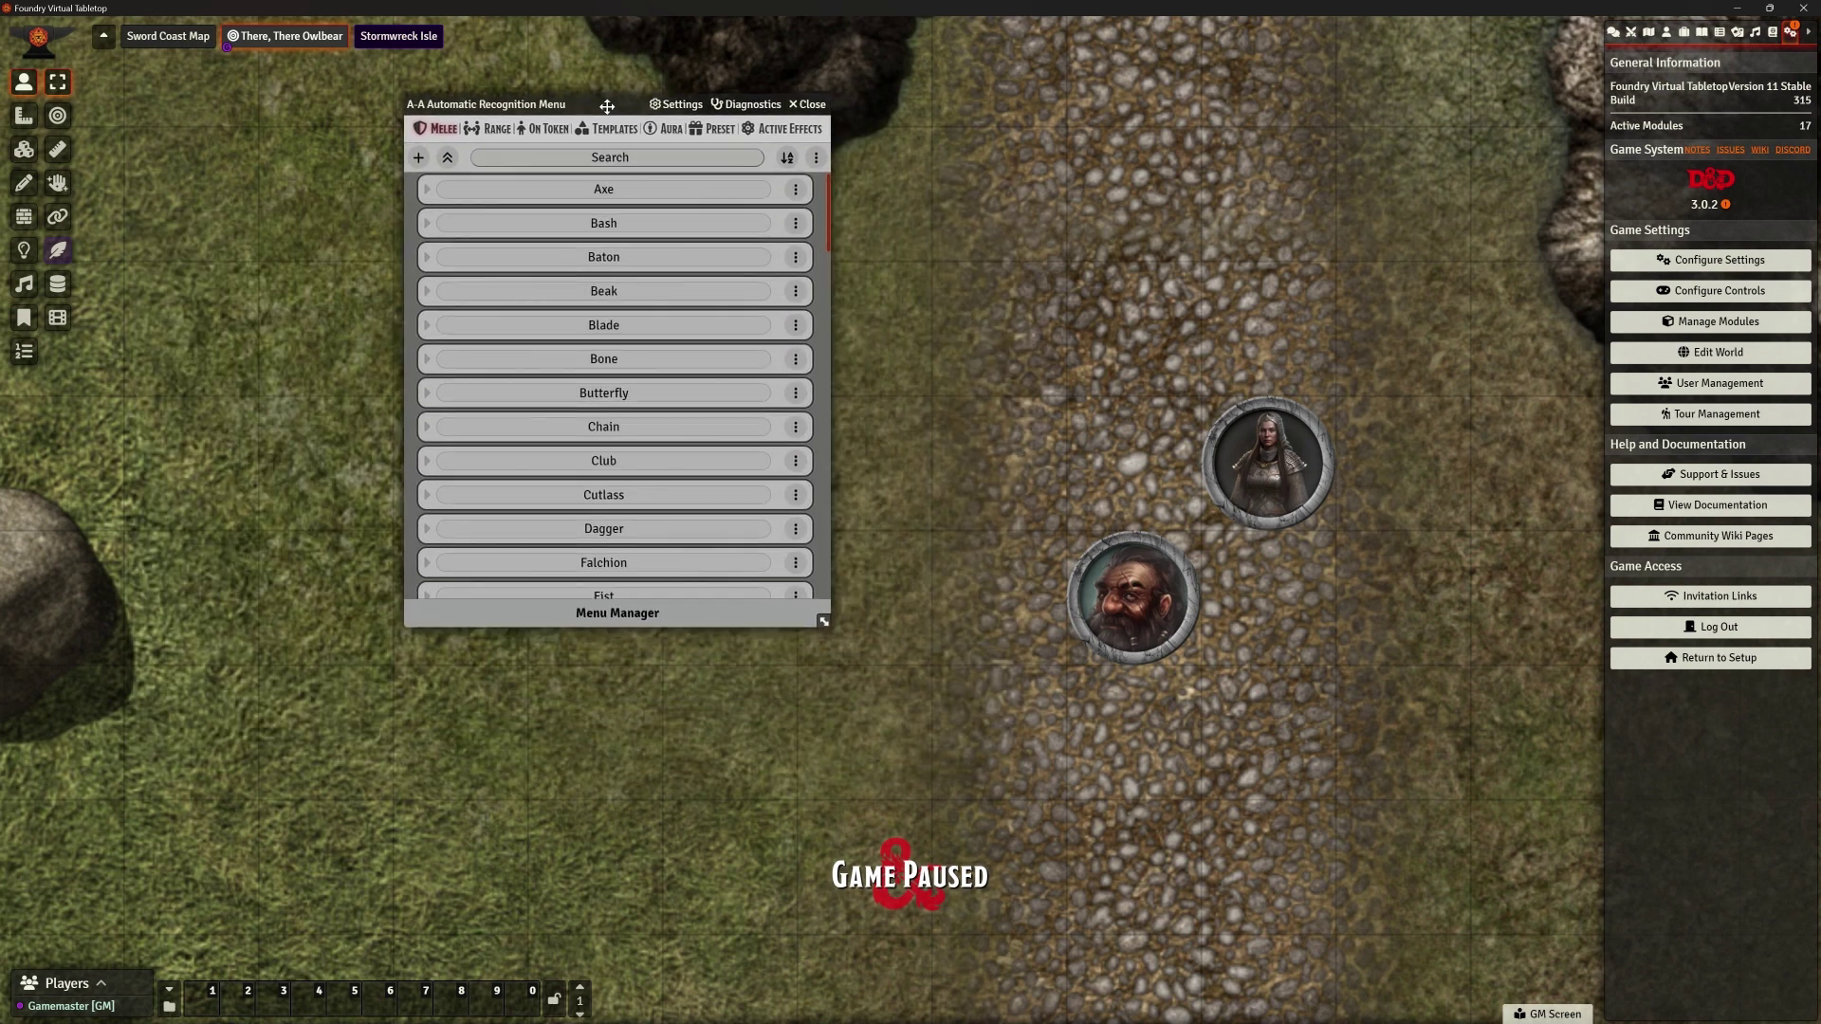
Enlarge the recognition menu and look through its Melee, Range, On Token, Preset, Templates and Aura categories, returning to Melee
drag(823, 621, 1044, 766)
drag(681, 99, 610, 121)
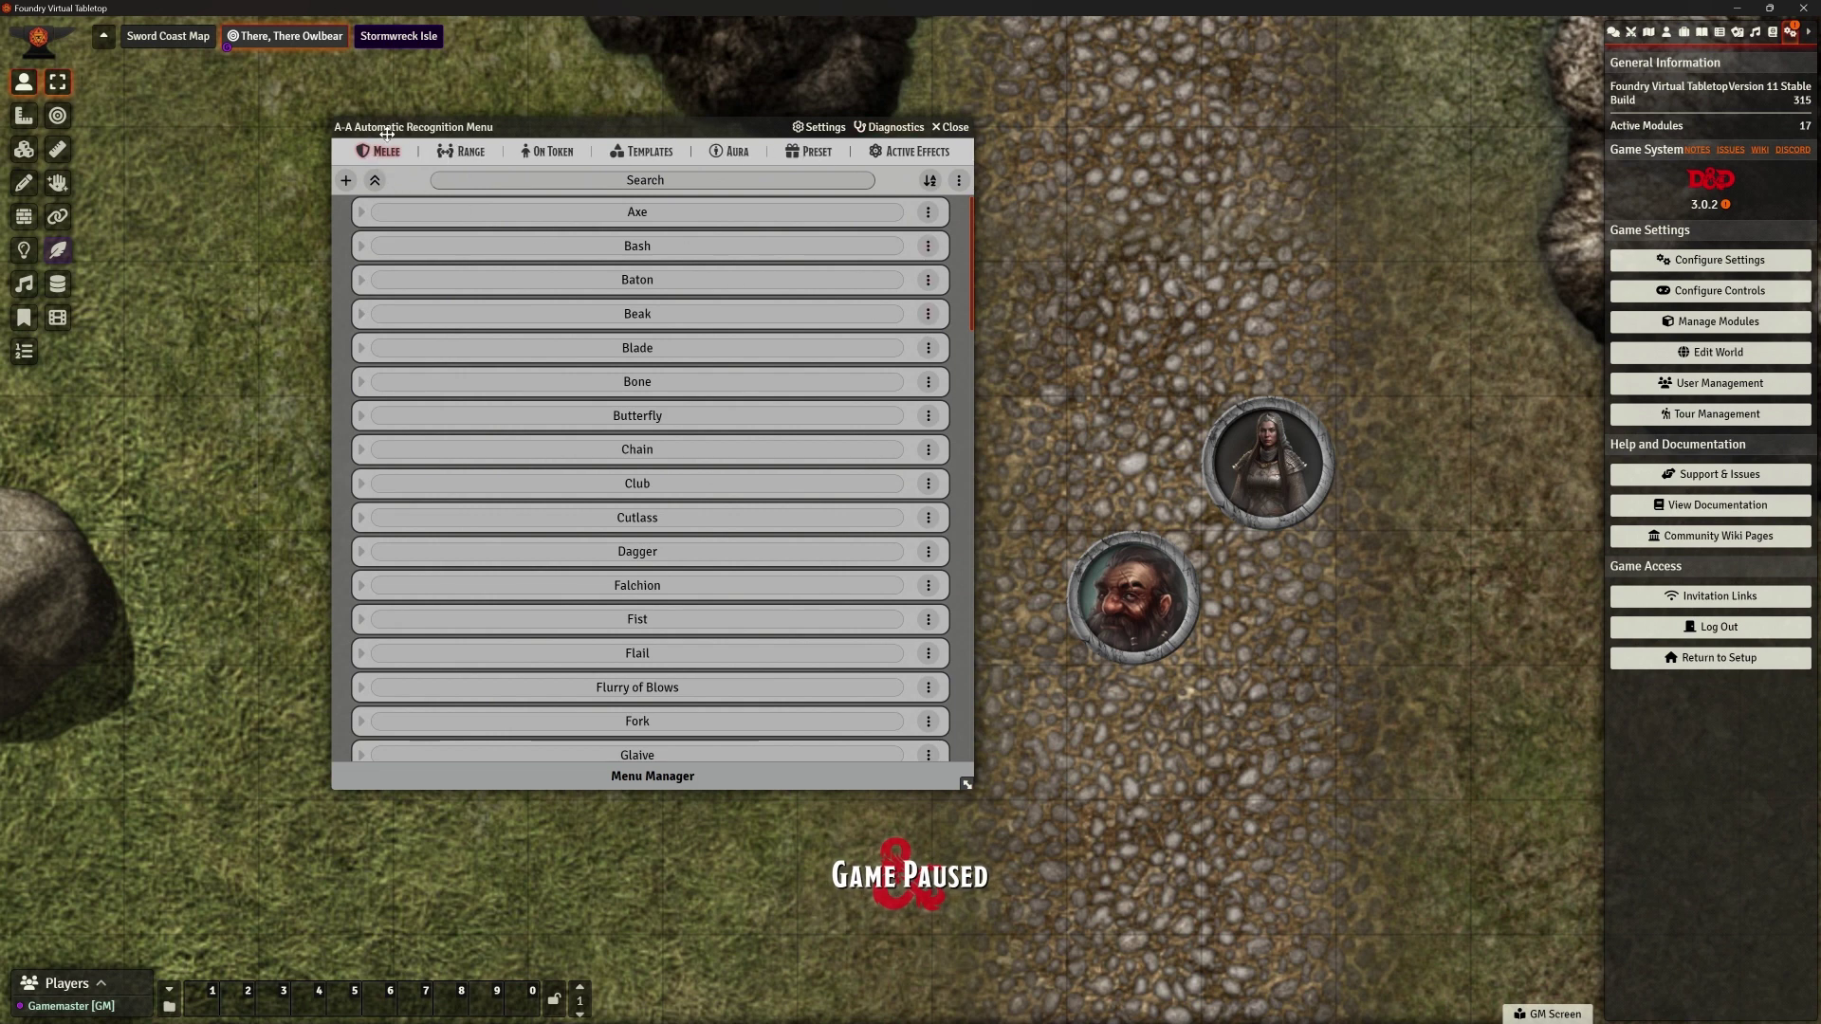
click(448, 154)
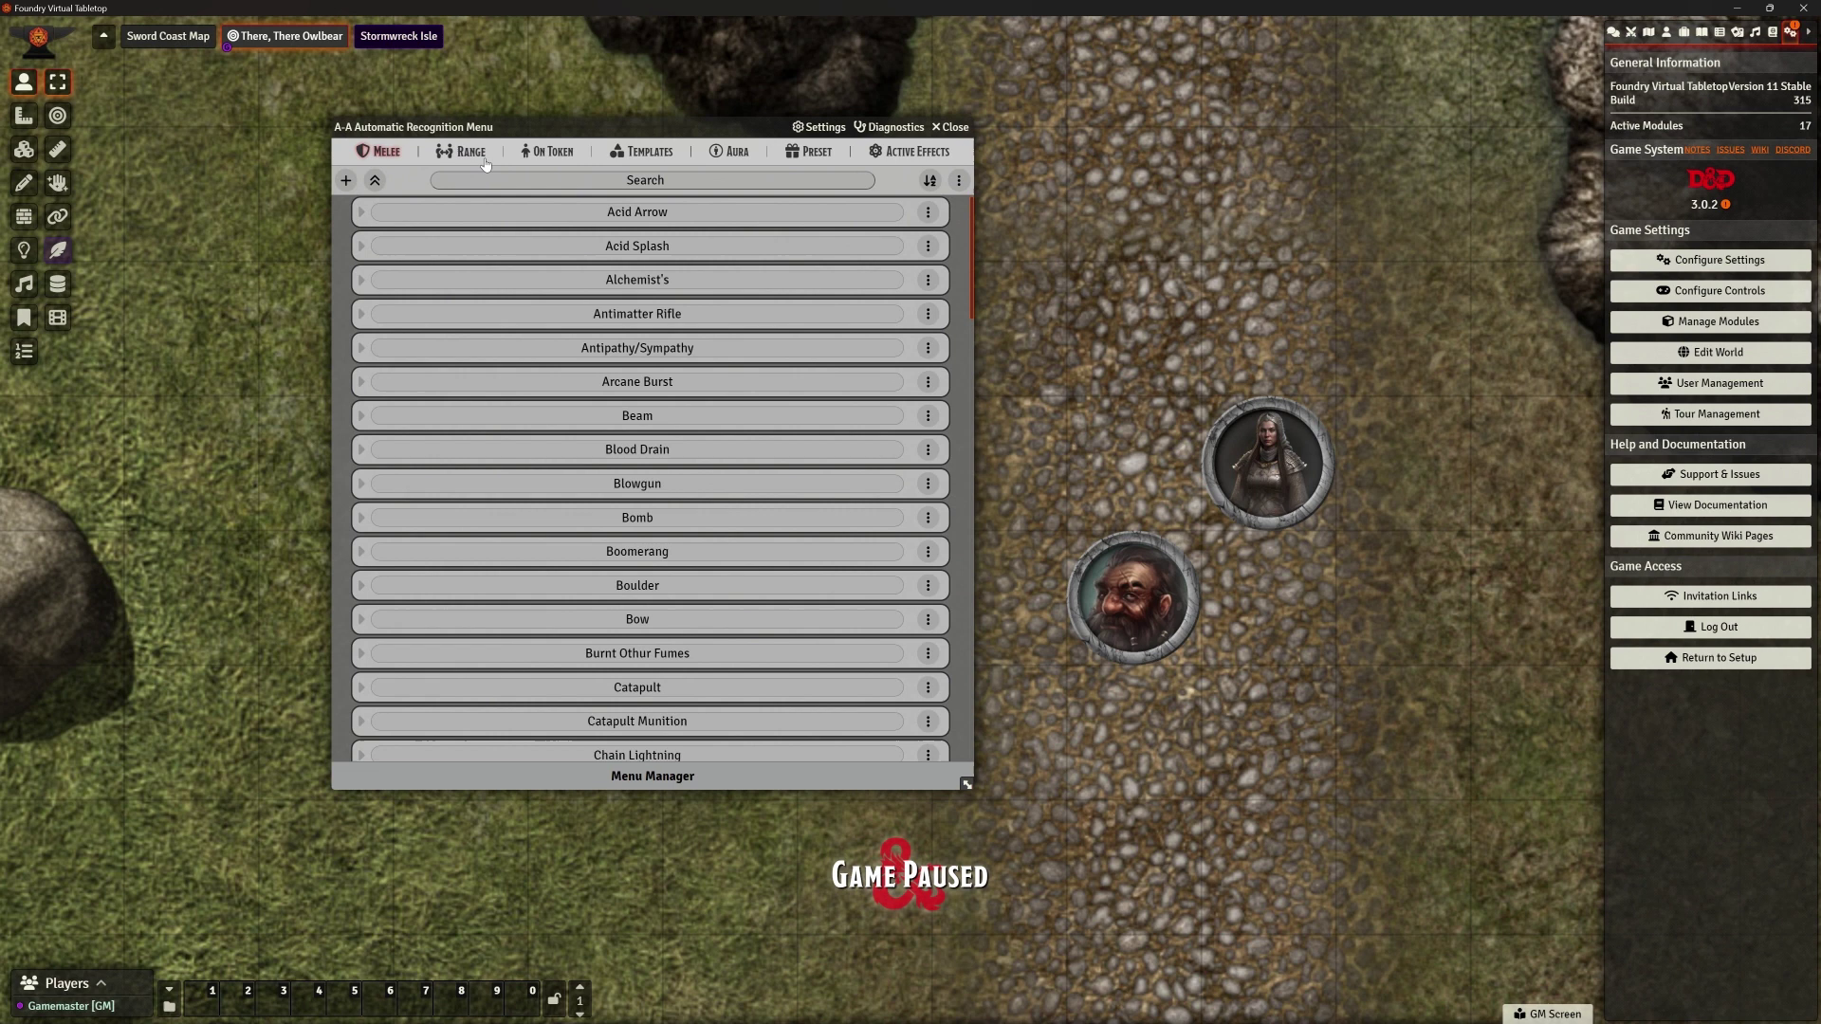
click(558, 153)
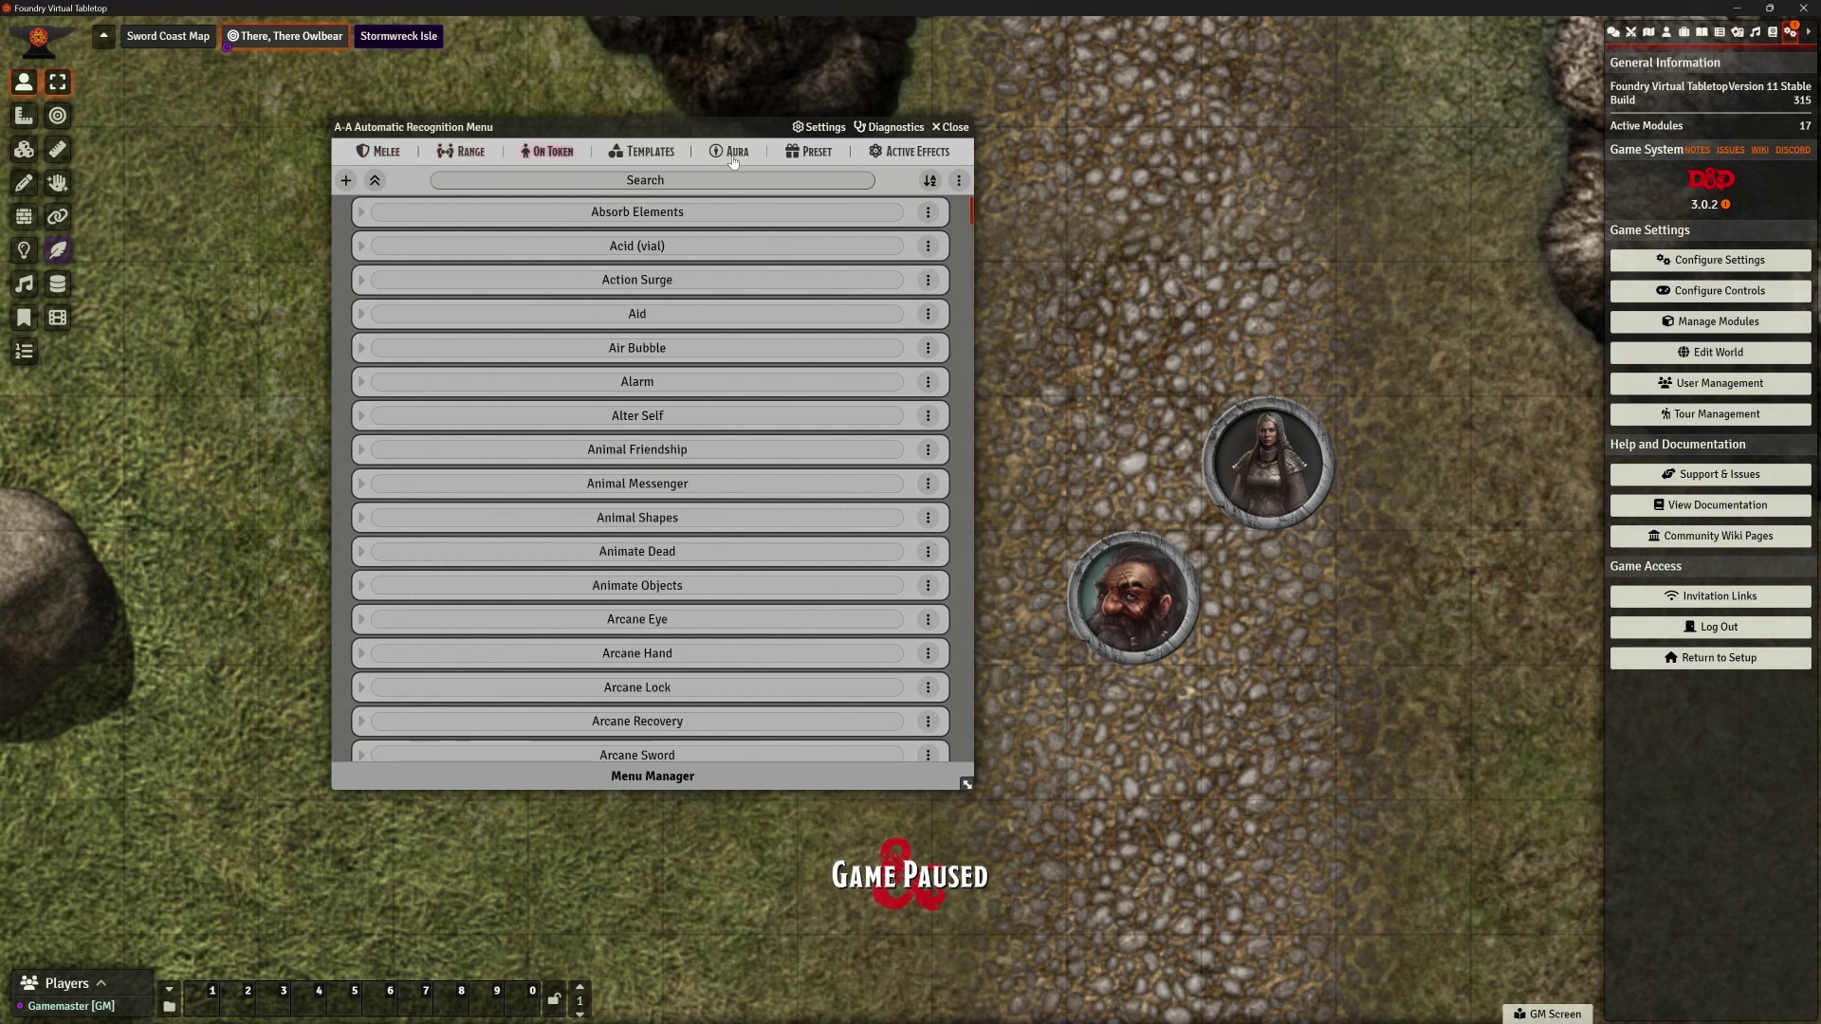
click(820, 155)
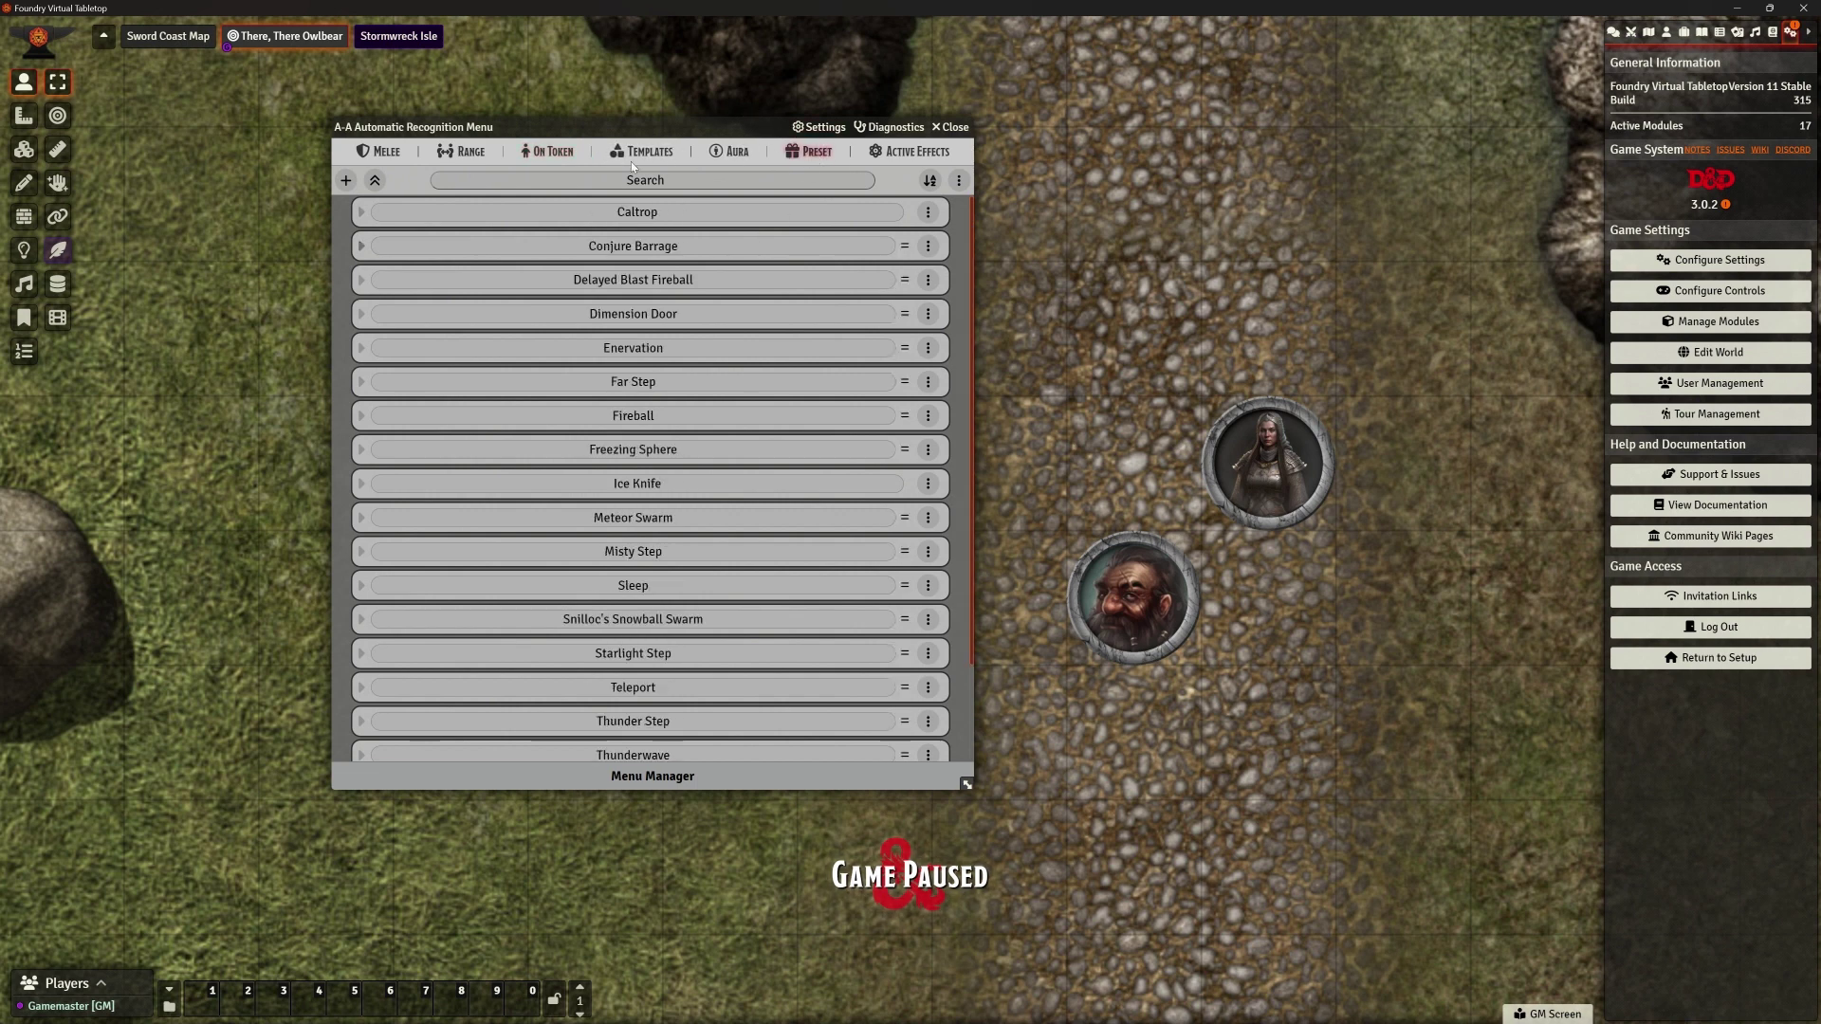
click(388, 153)
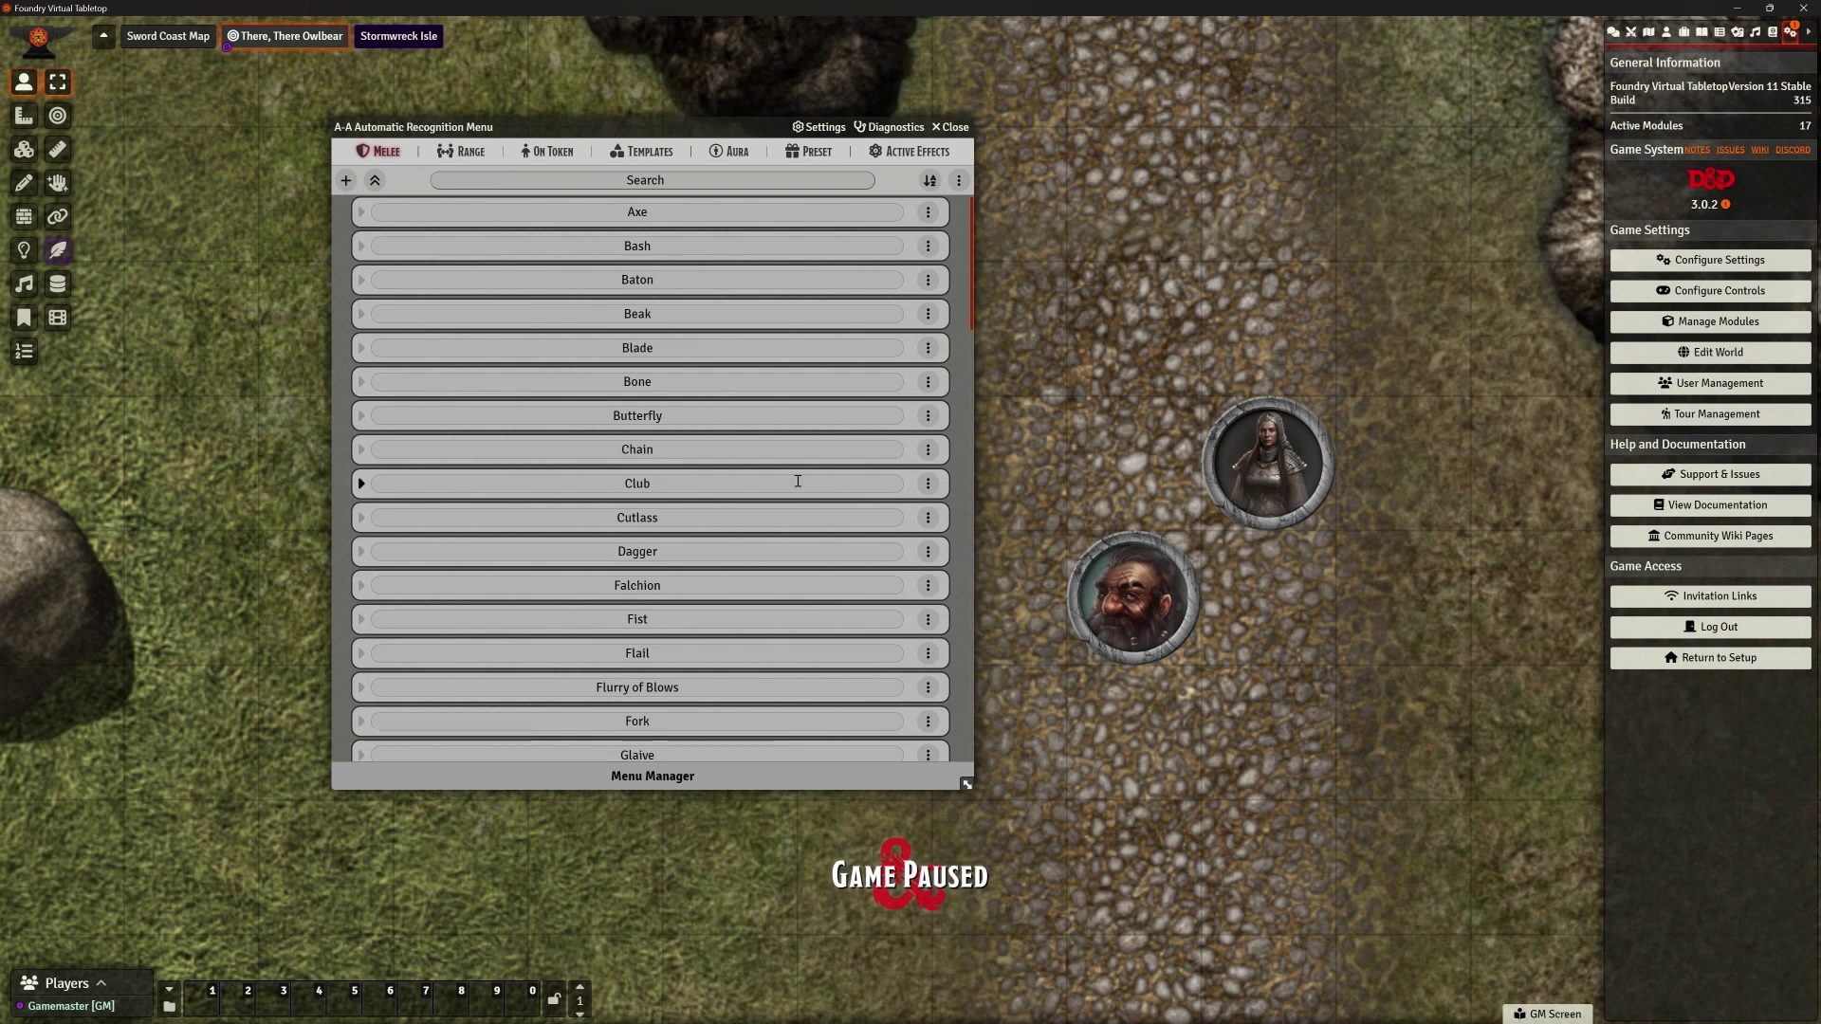
click(641, 151)
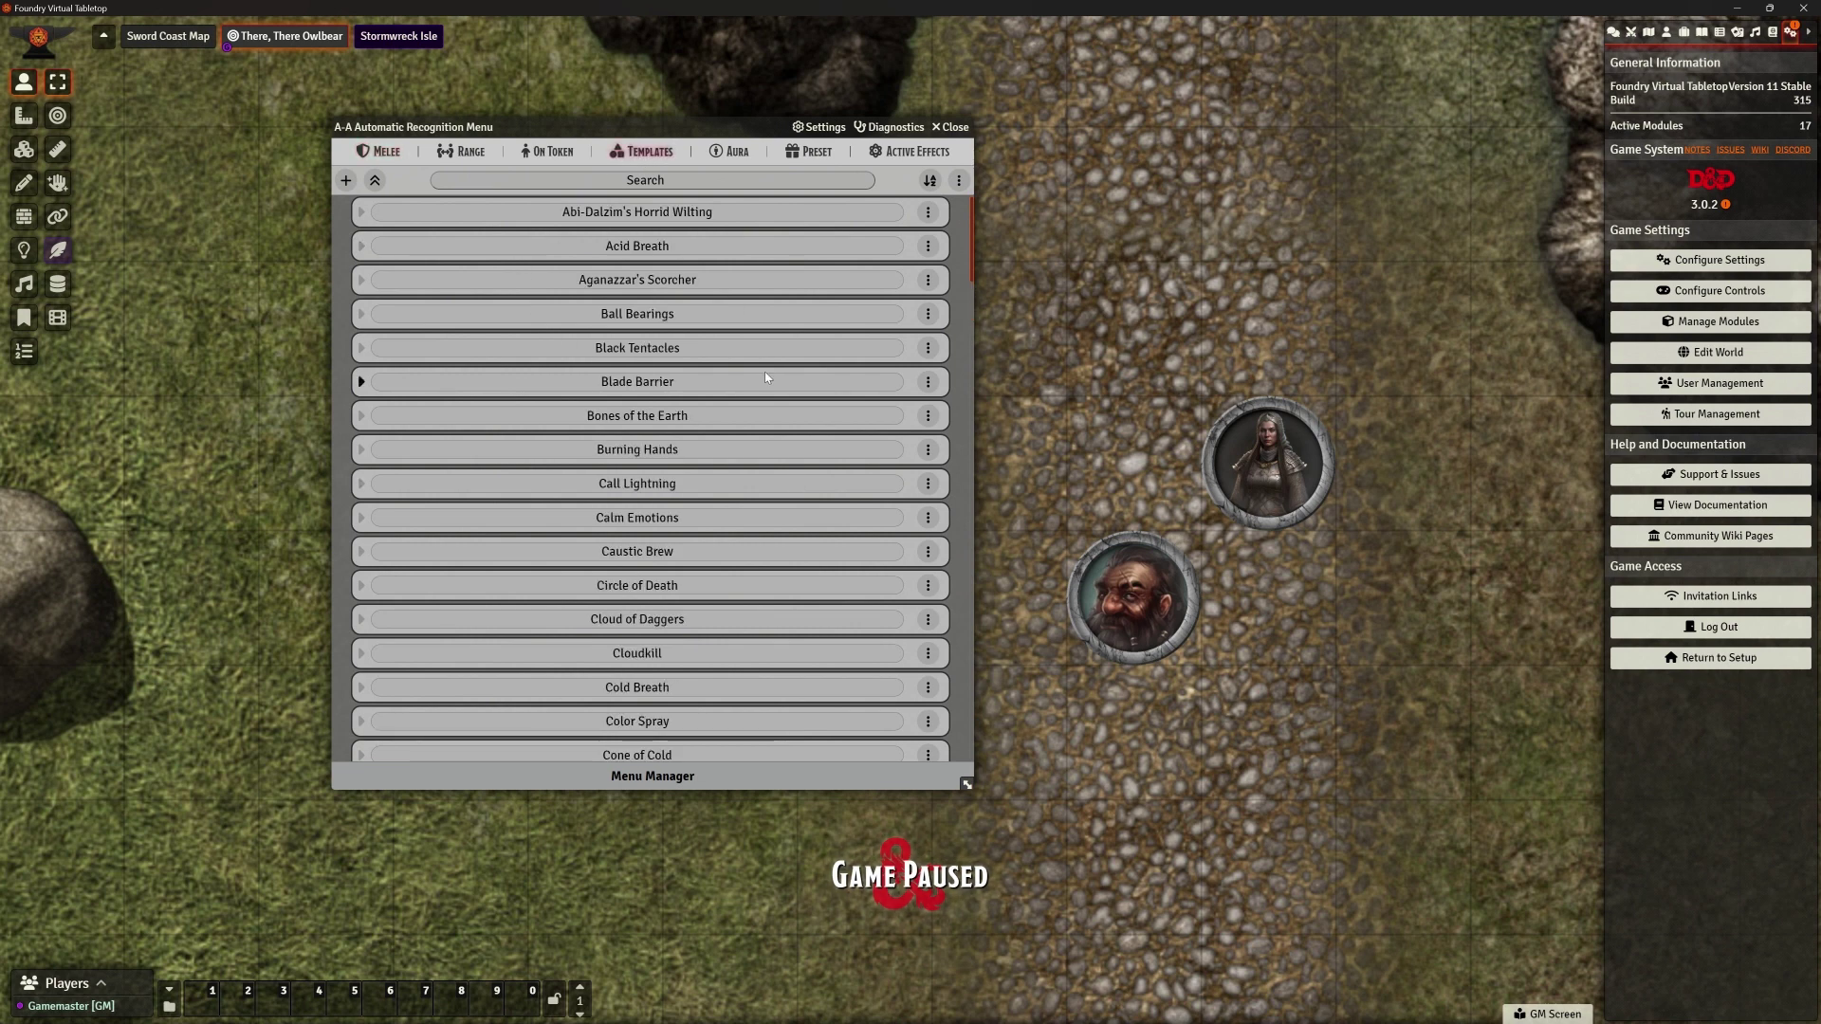
click(736, 152)
click(377, 152)
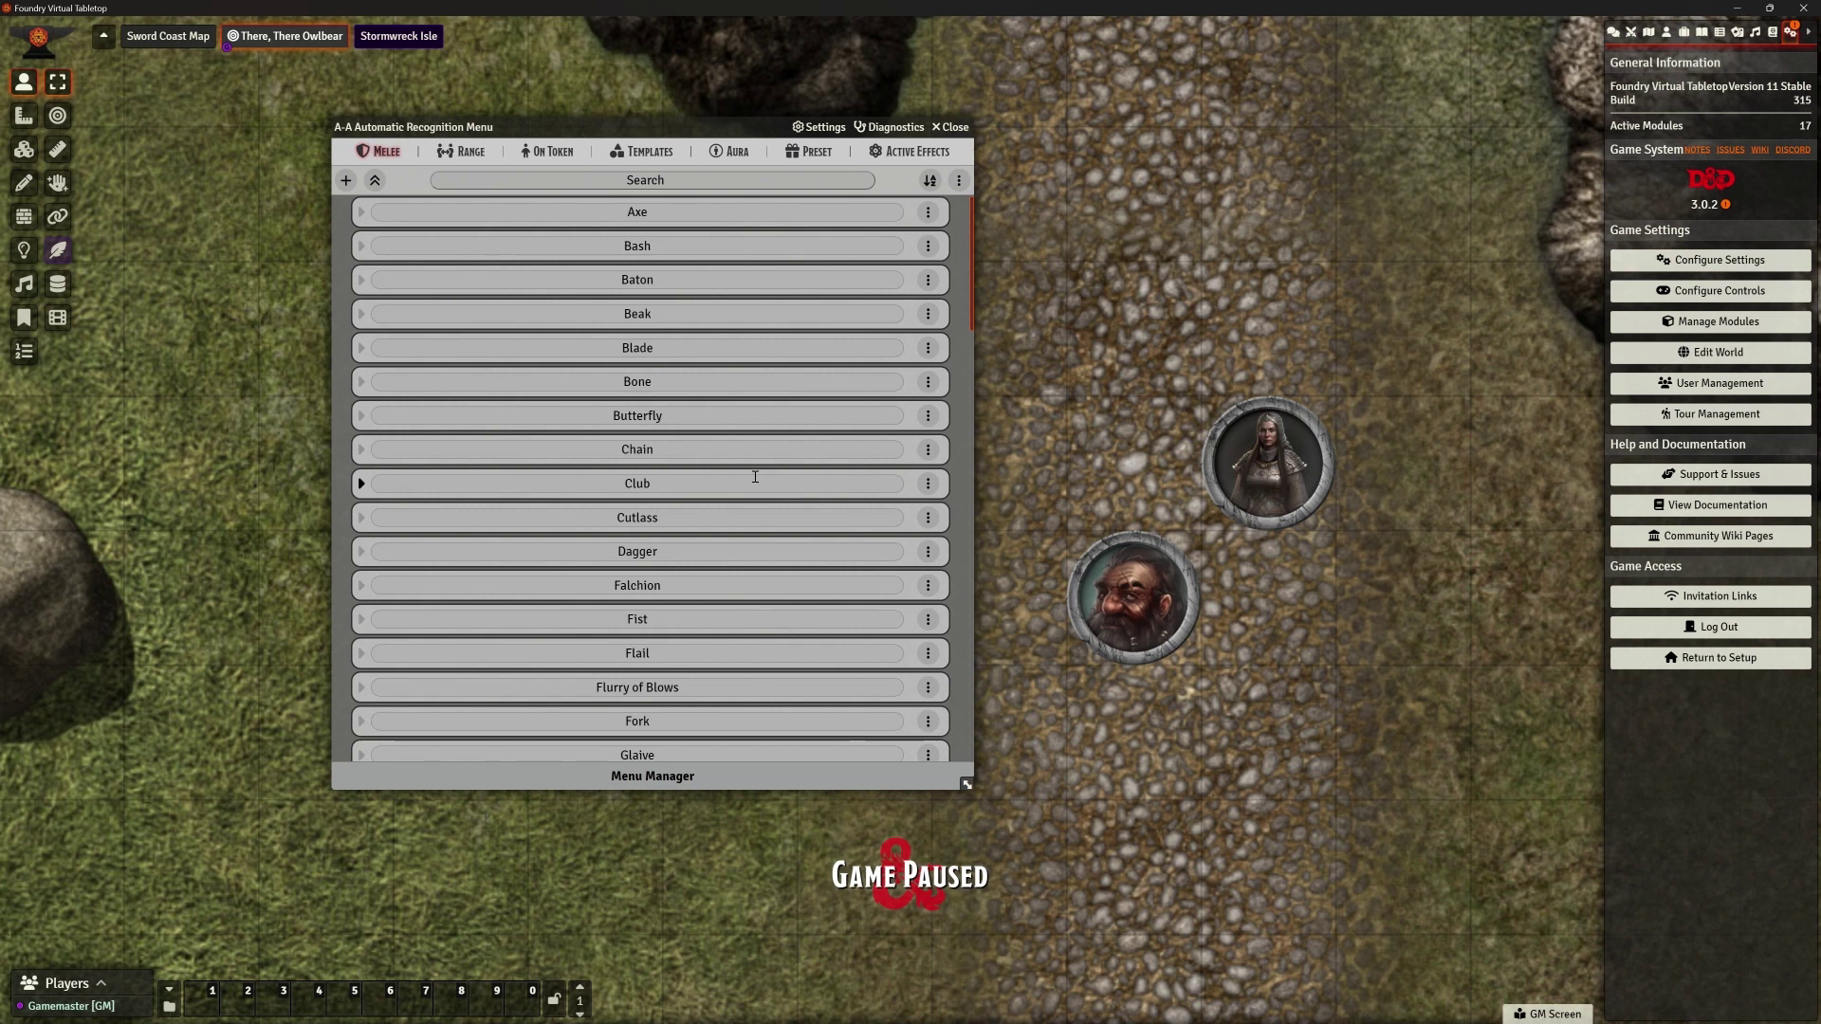
Expand and collapse the Blade entry and look through the list of melee weapon animations
click(360, 348)
click(361, 349)
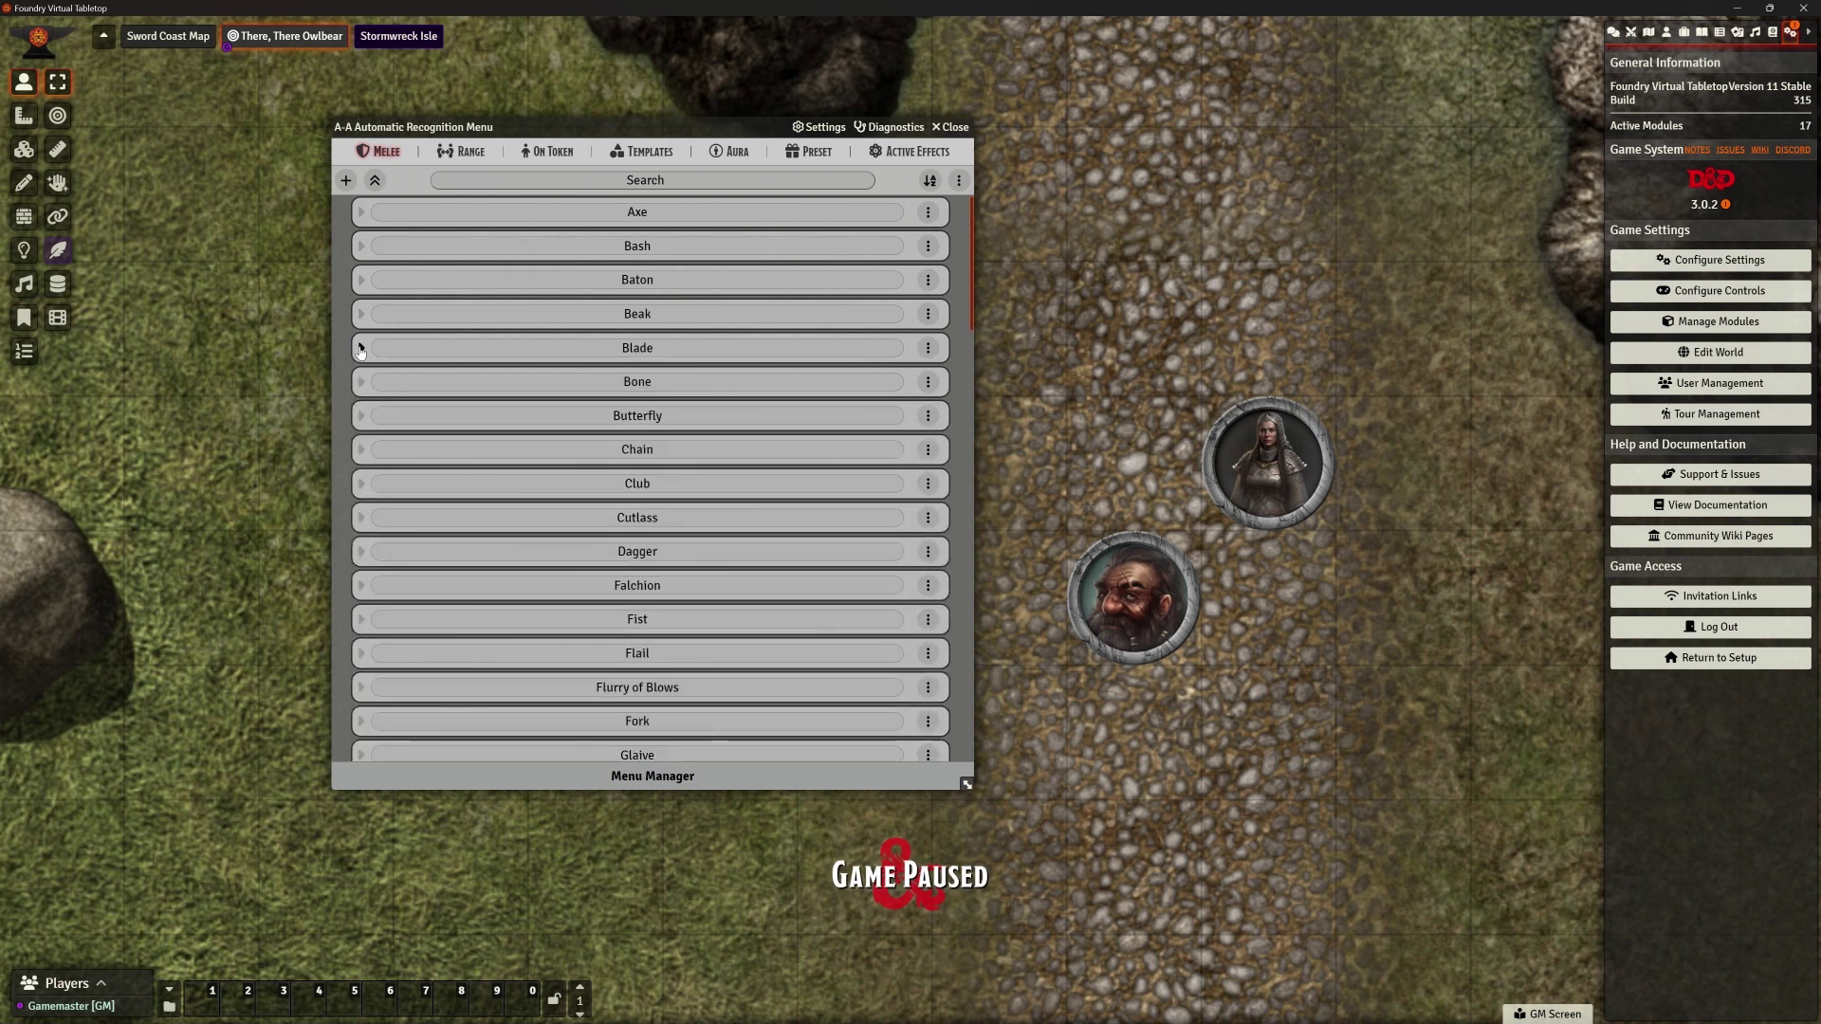
scroll(728, 425, down, 5)
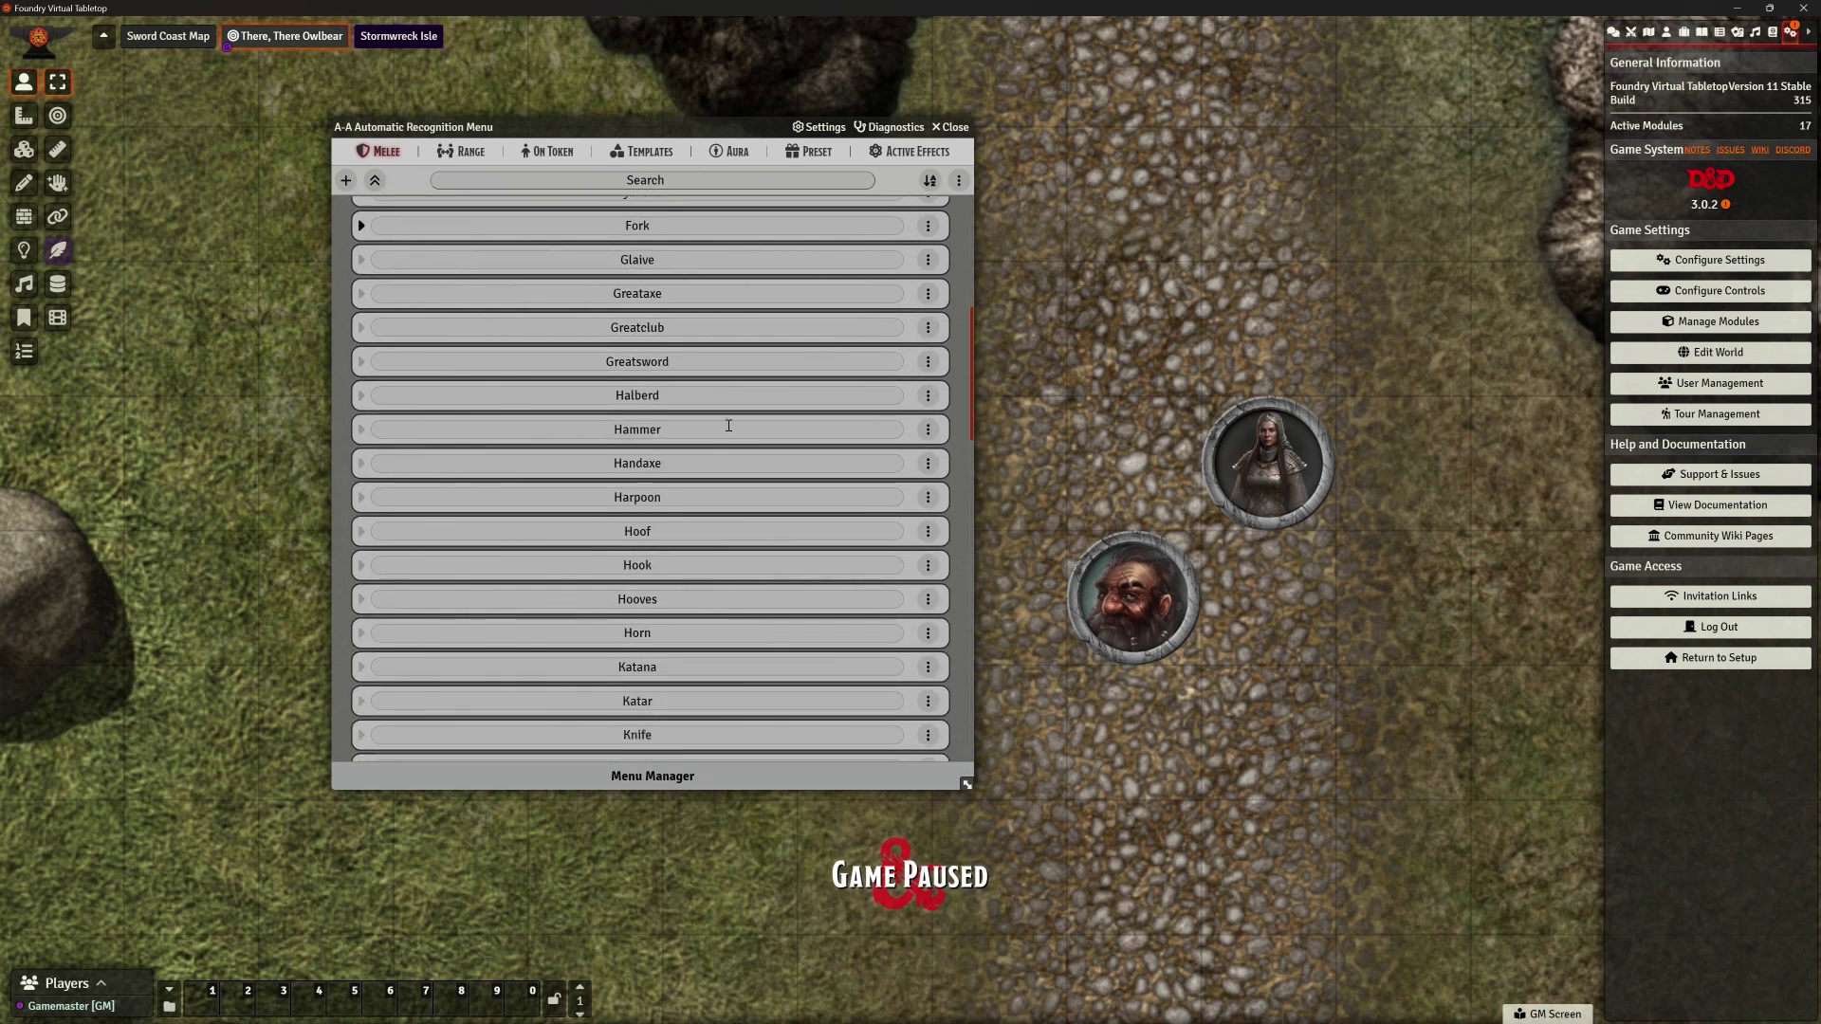
scroll(736, 418, down, 2)
scroll(738, 417, up, 2)
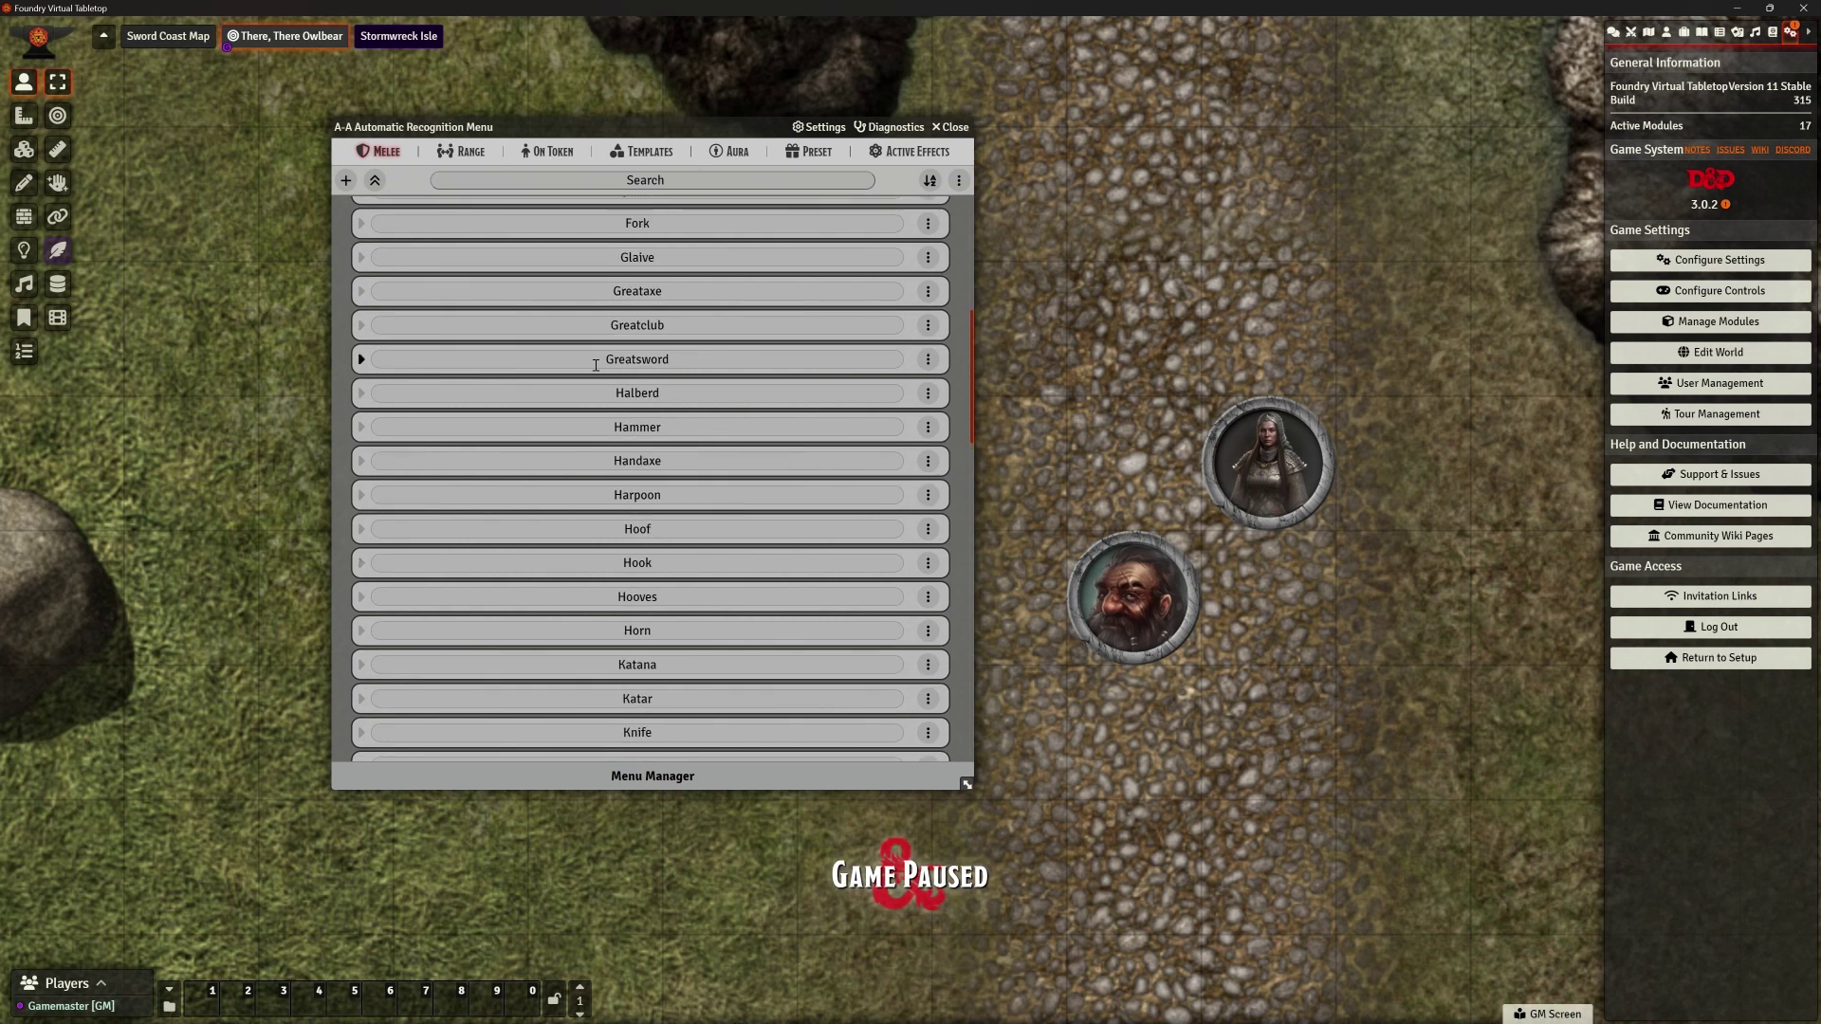
scroll(692, 399, down, 6)
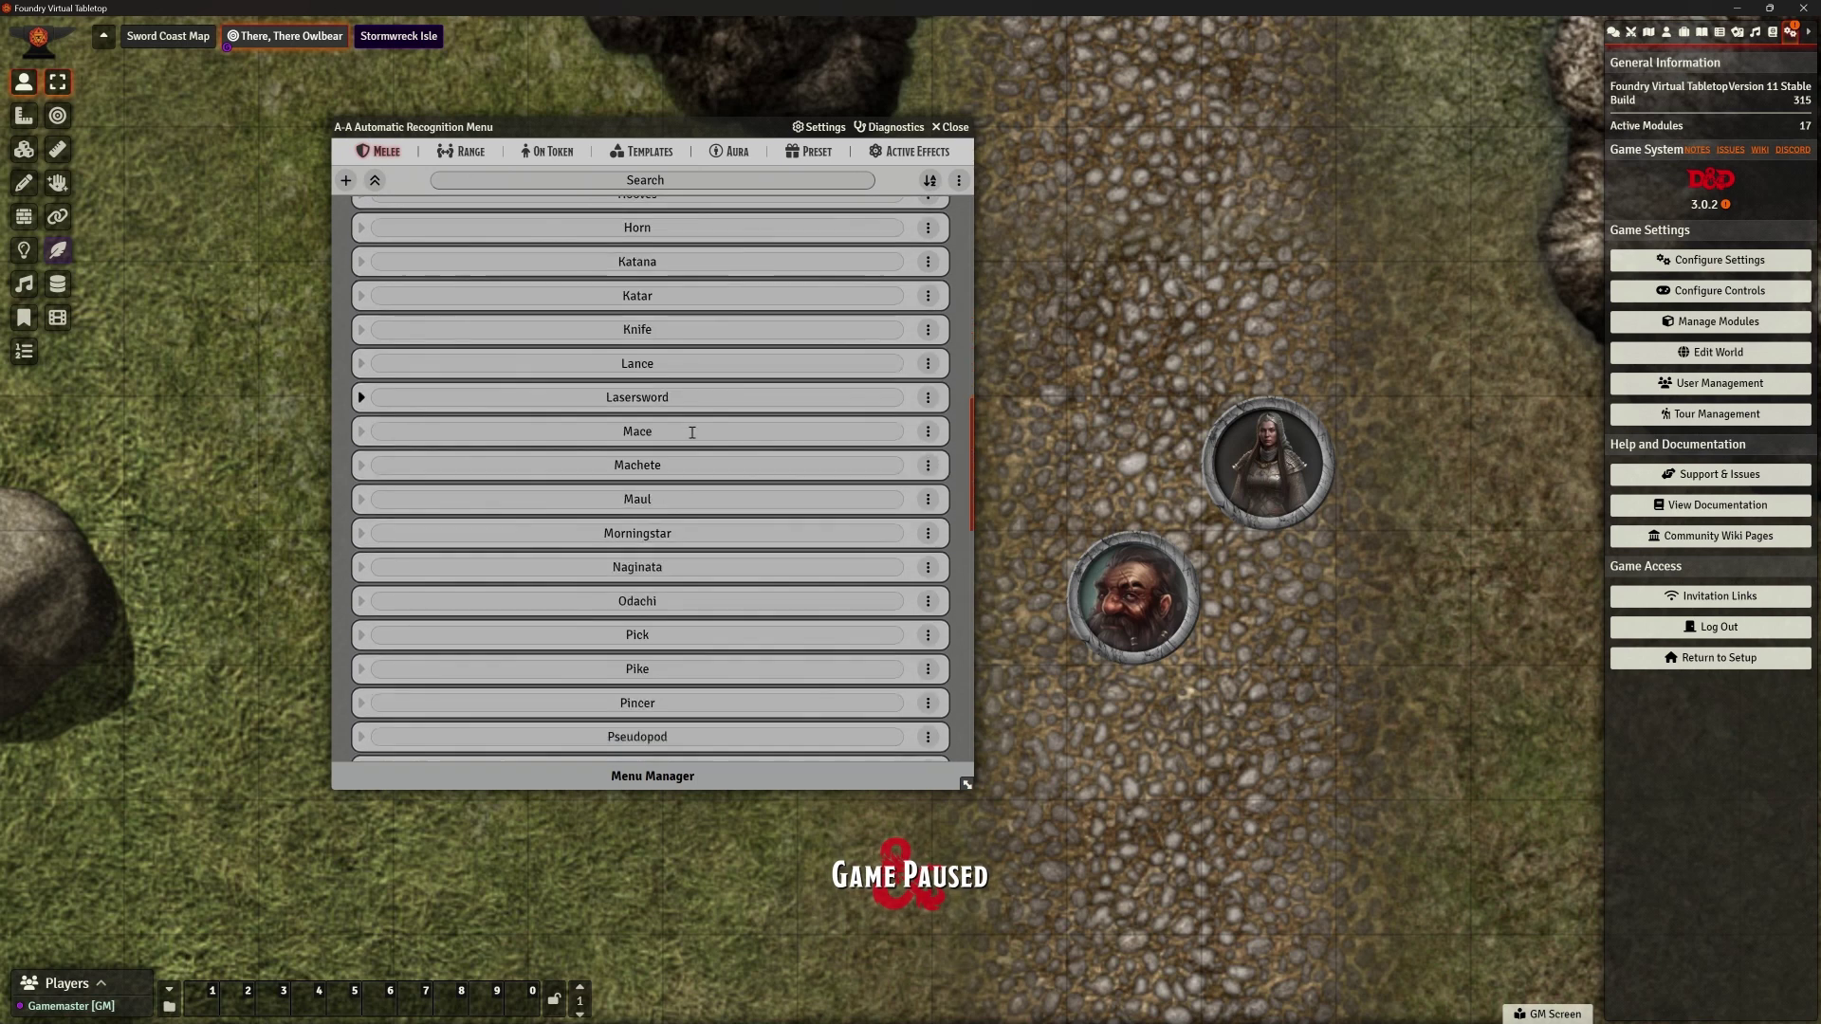
scroll(697, 465, down, 3)
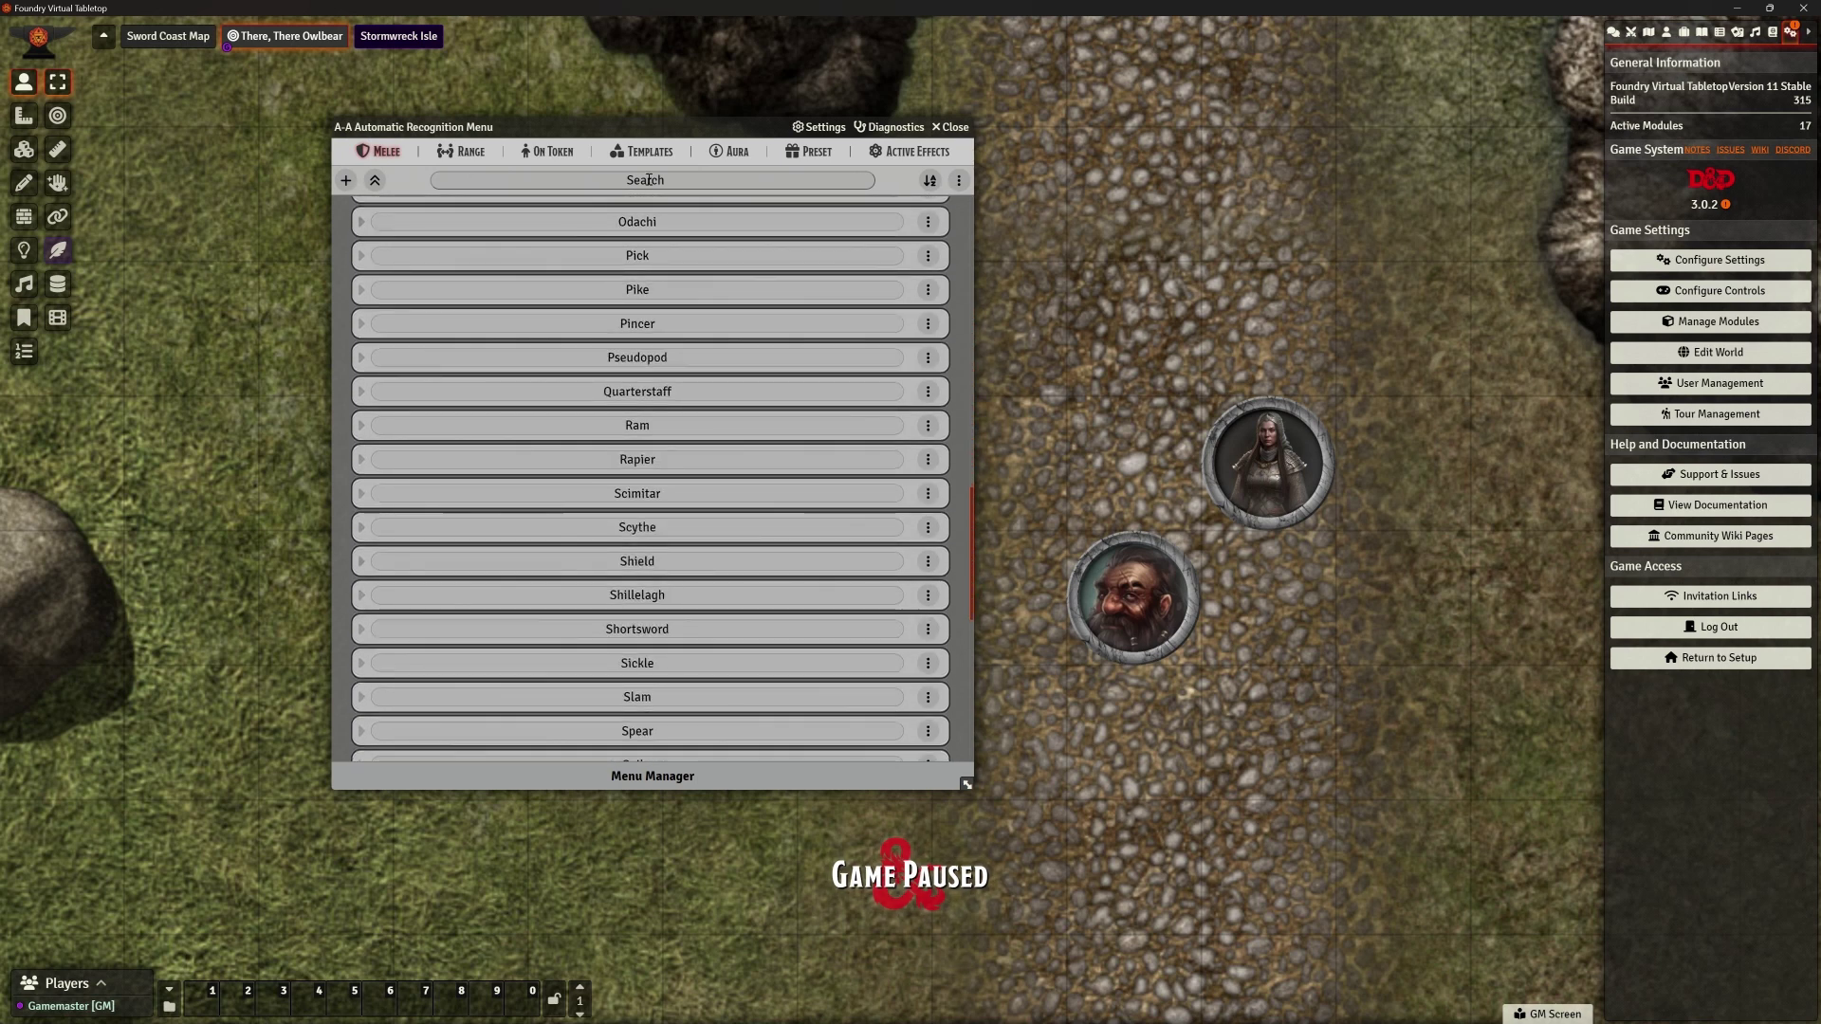
Filter the melee entries by "sword", expand the Sword entry and move the menu further from the tokens
click(633, 179)
text(sword)
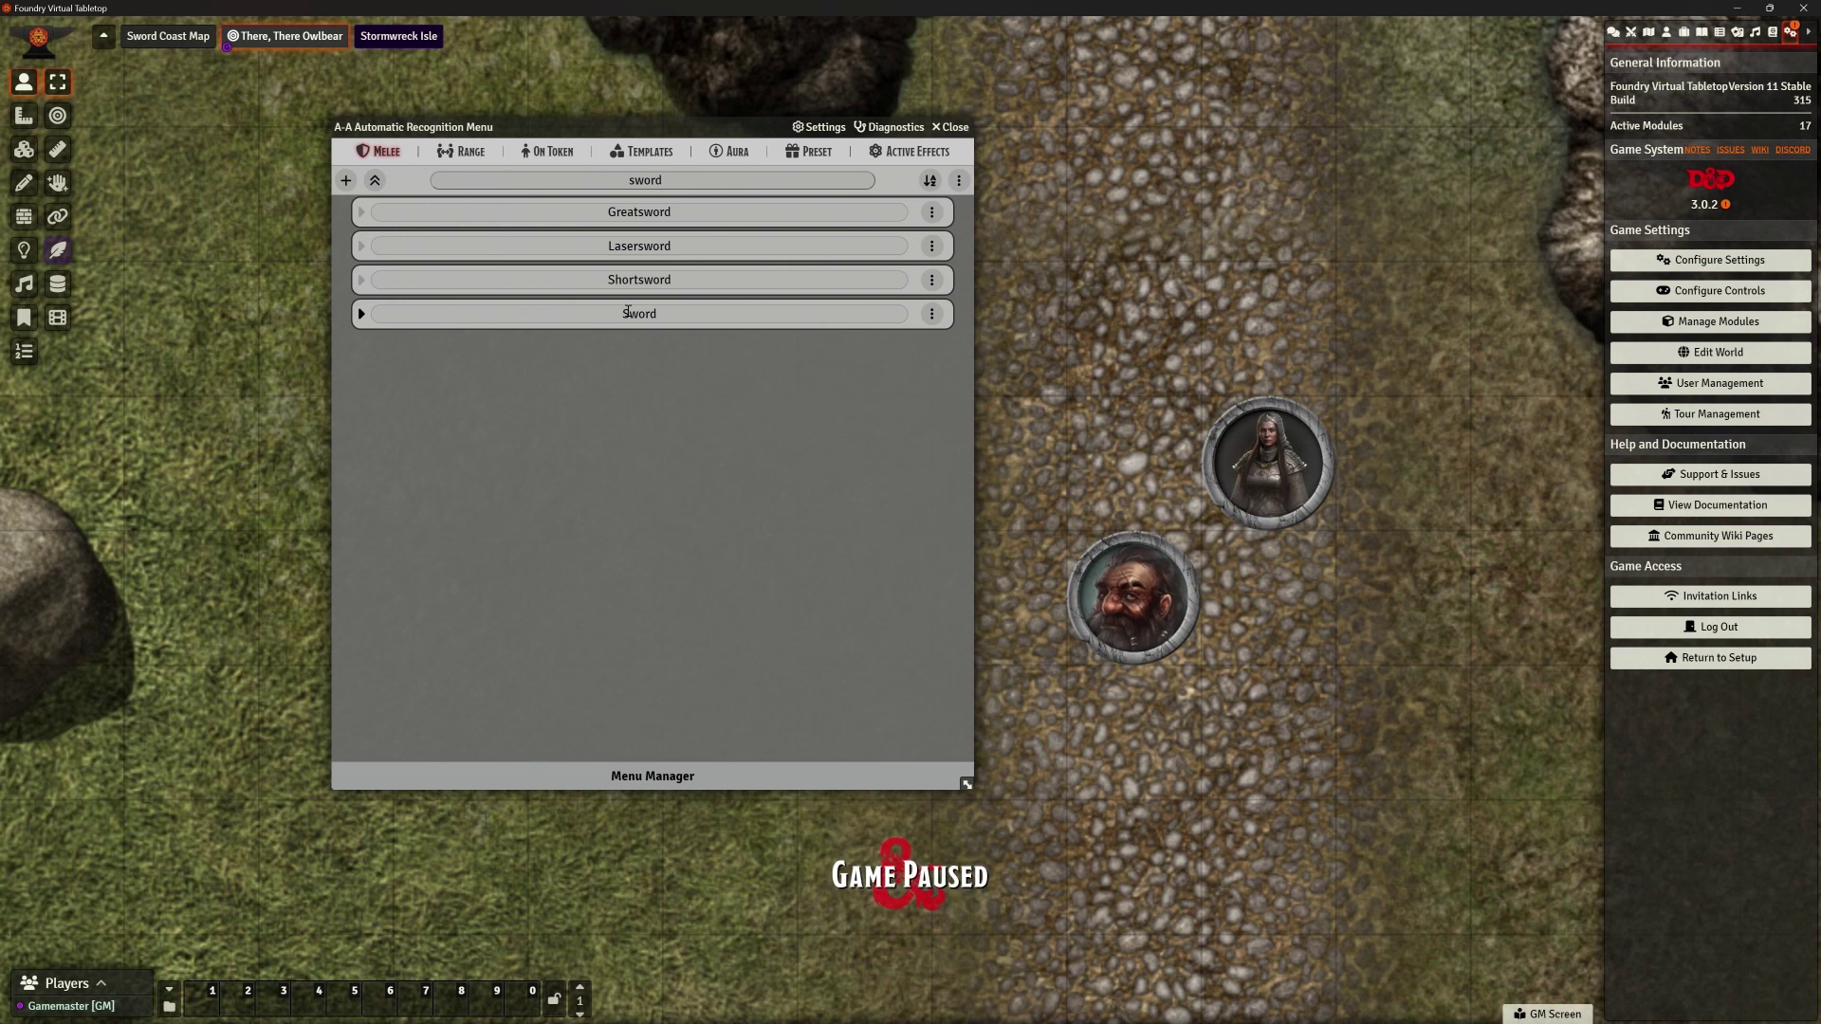
click(933, 317)
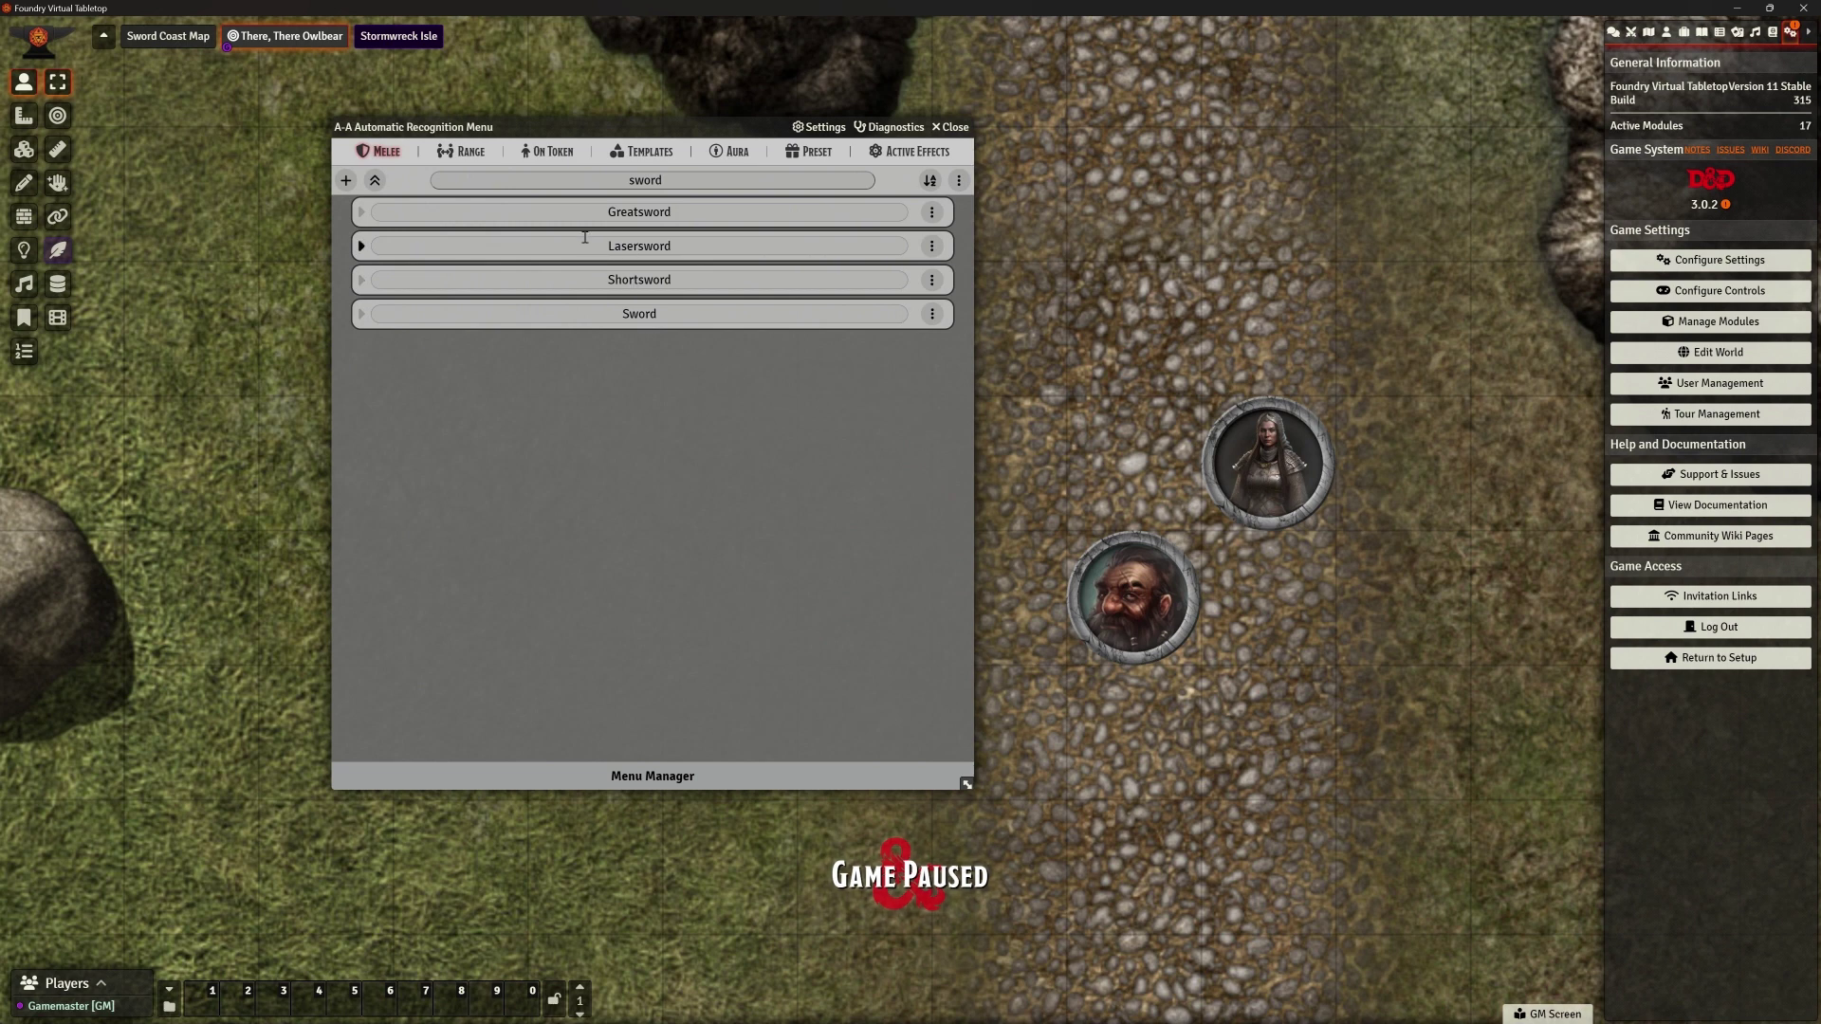
click(667, 316)
click(361, 313)
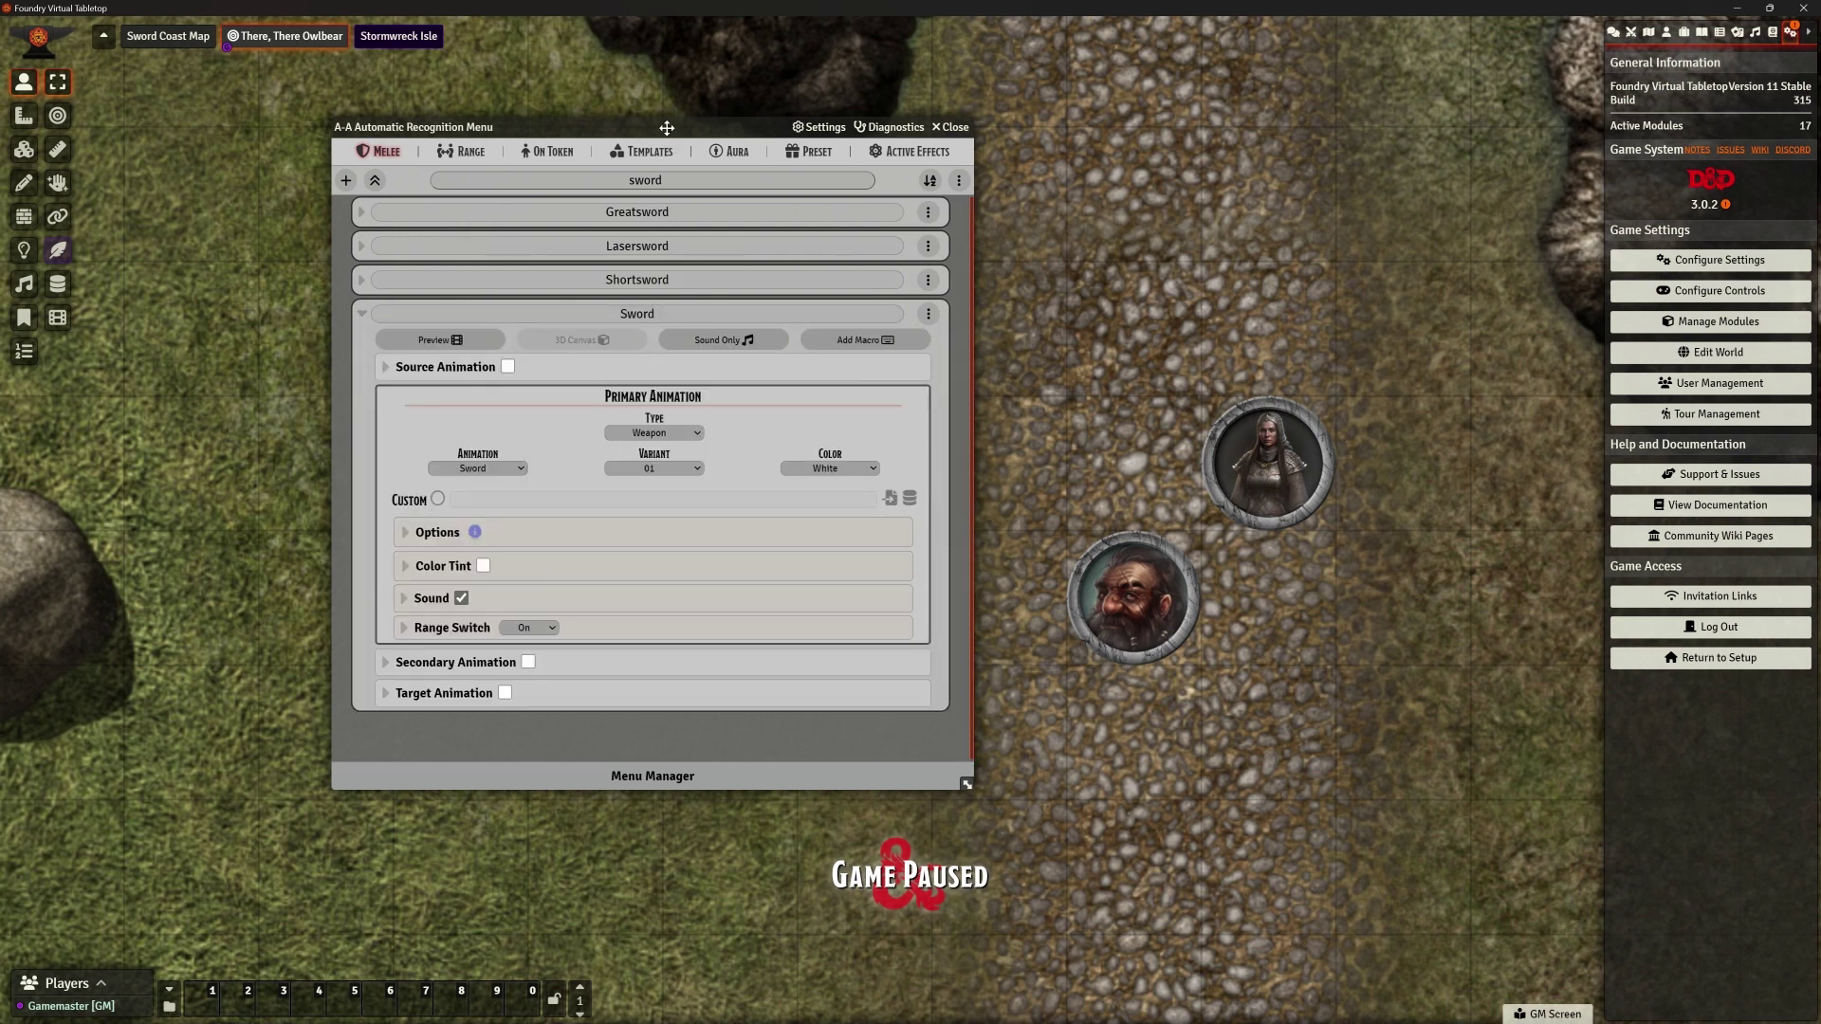
drag(667, 127, 590, 113)
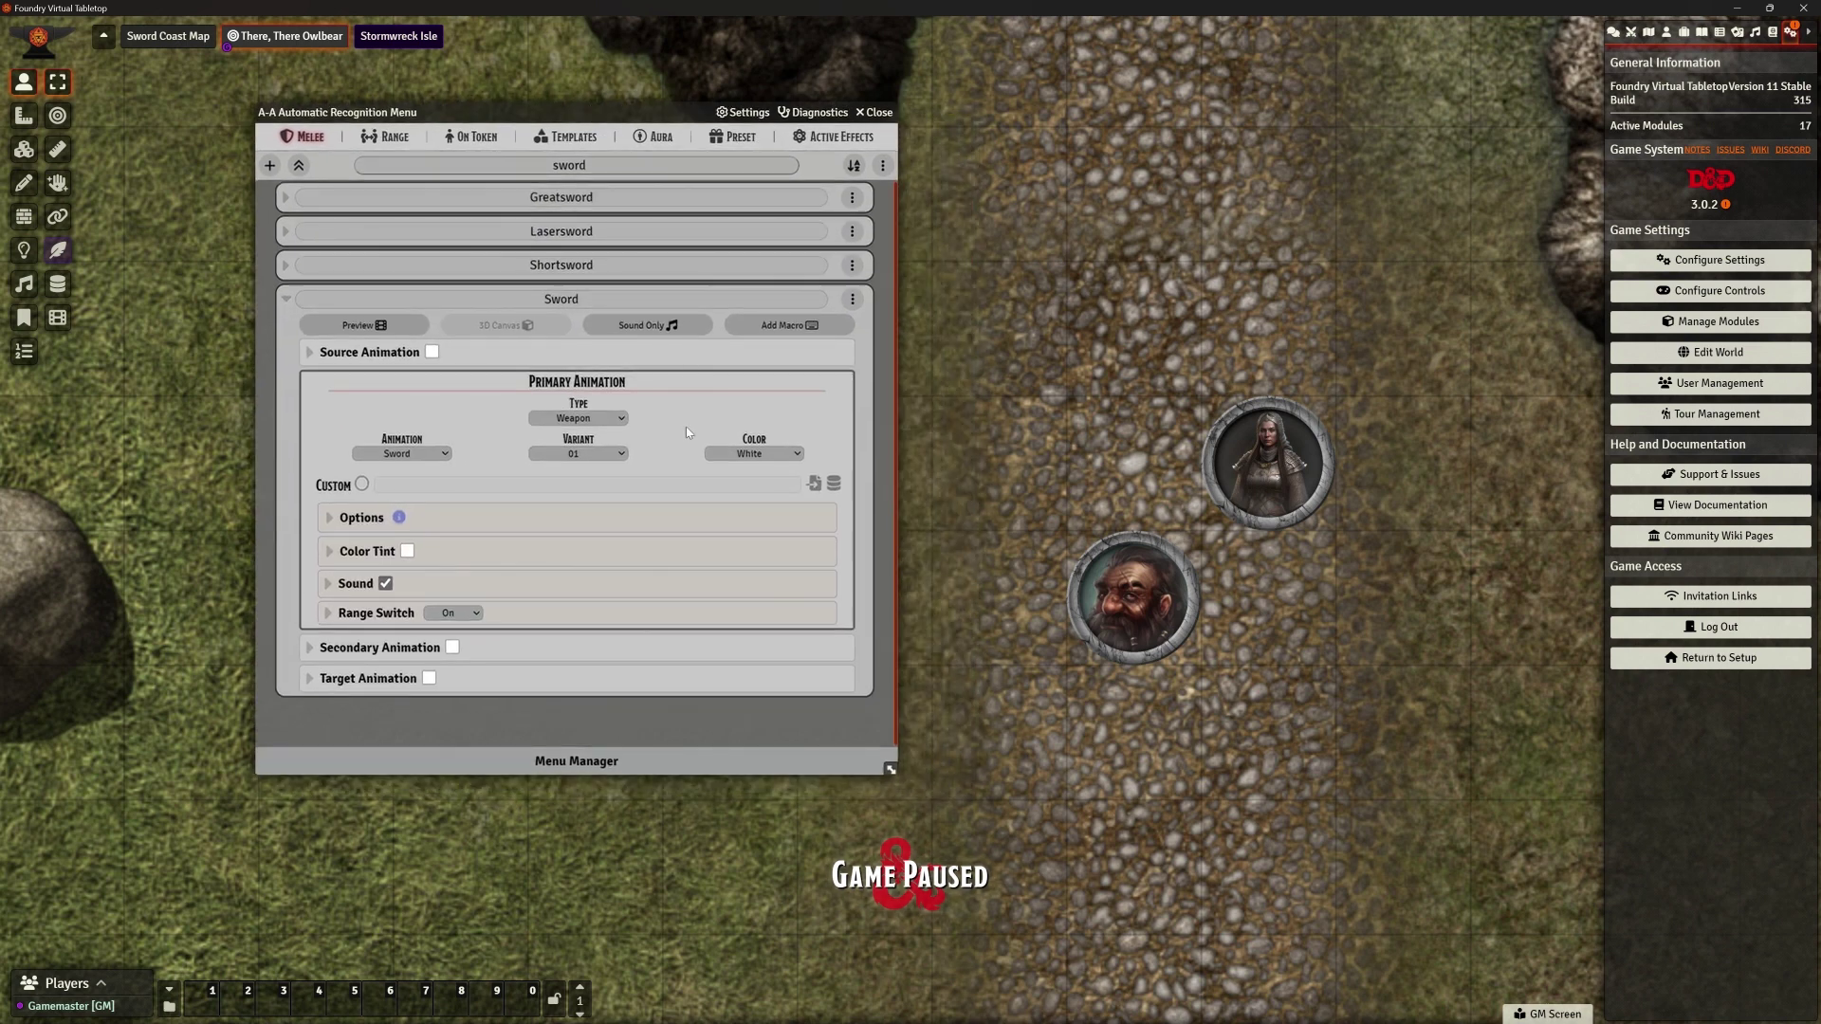
Preview the Sword, Greatsword and Lasersword animations in a preview window placed clear of the menu, ending with Sword again
click(364, 326)
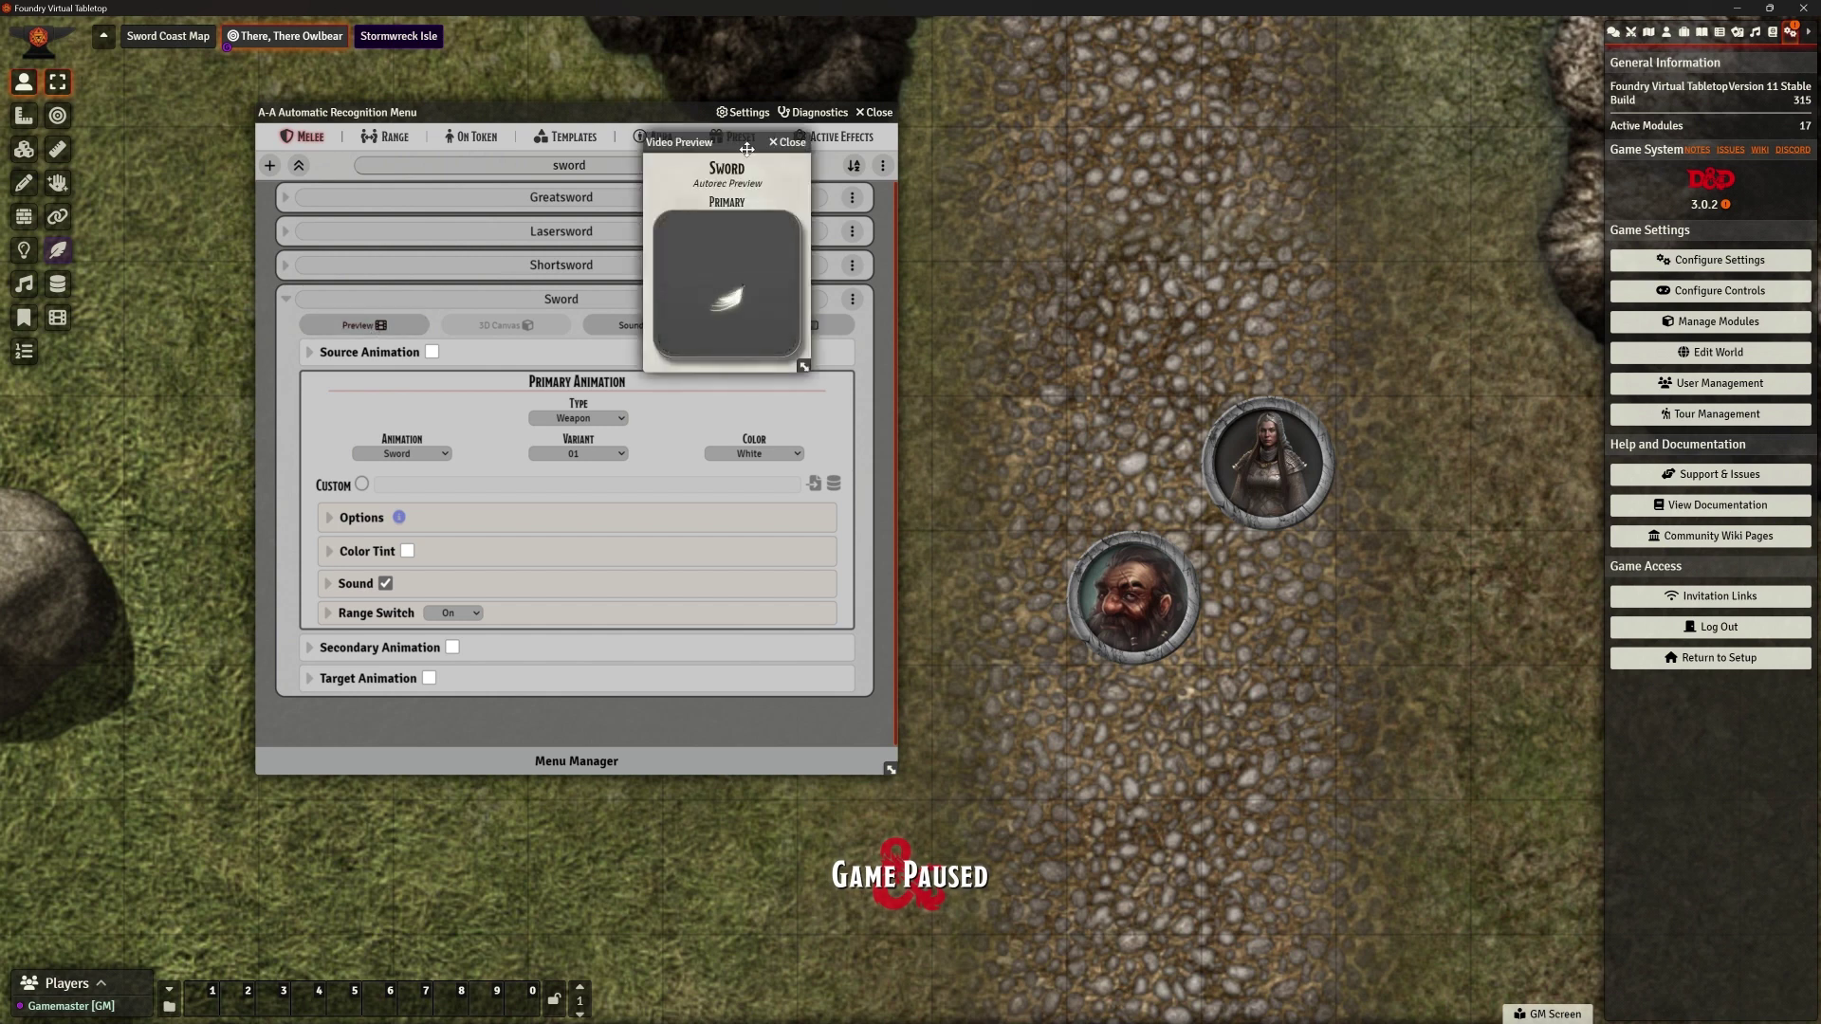
drag(747, 149, 1112, 101)
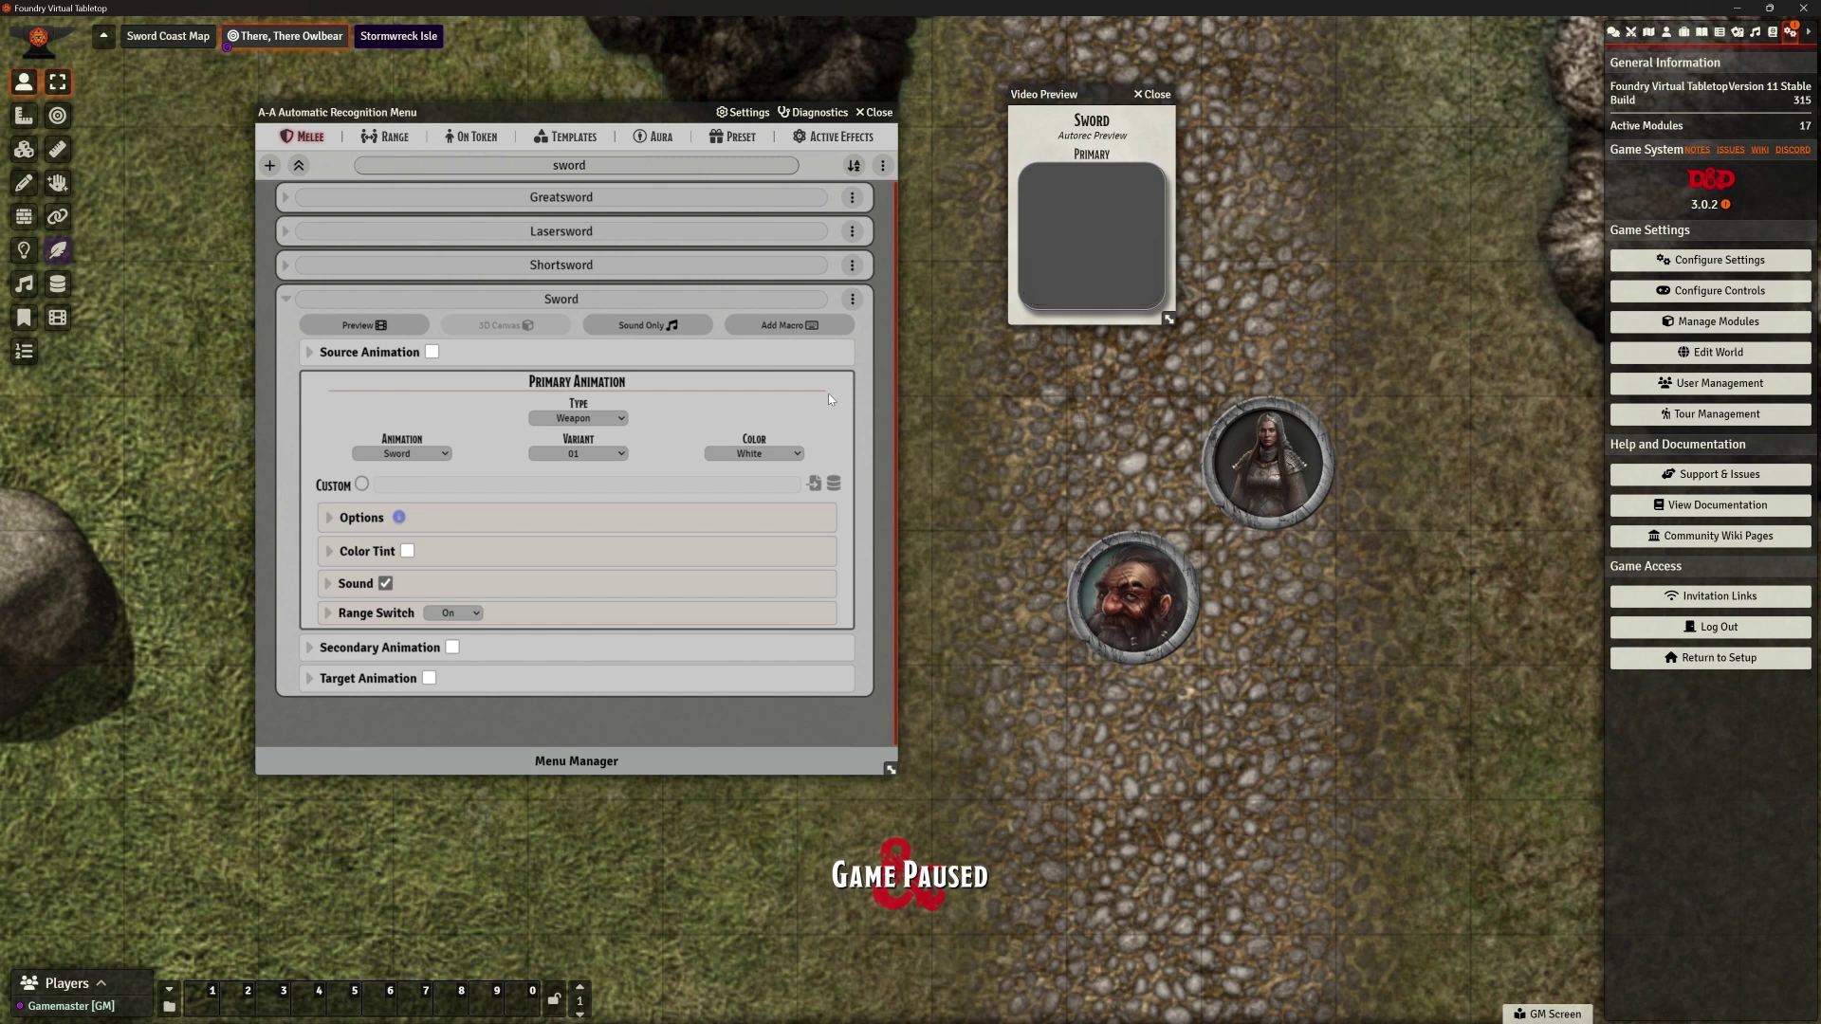
click(287, 197)
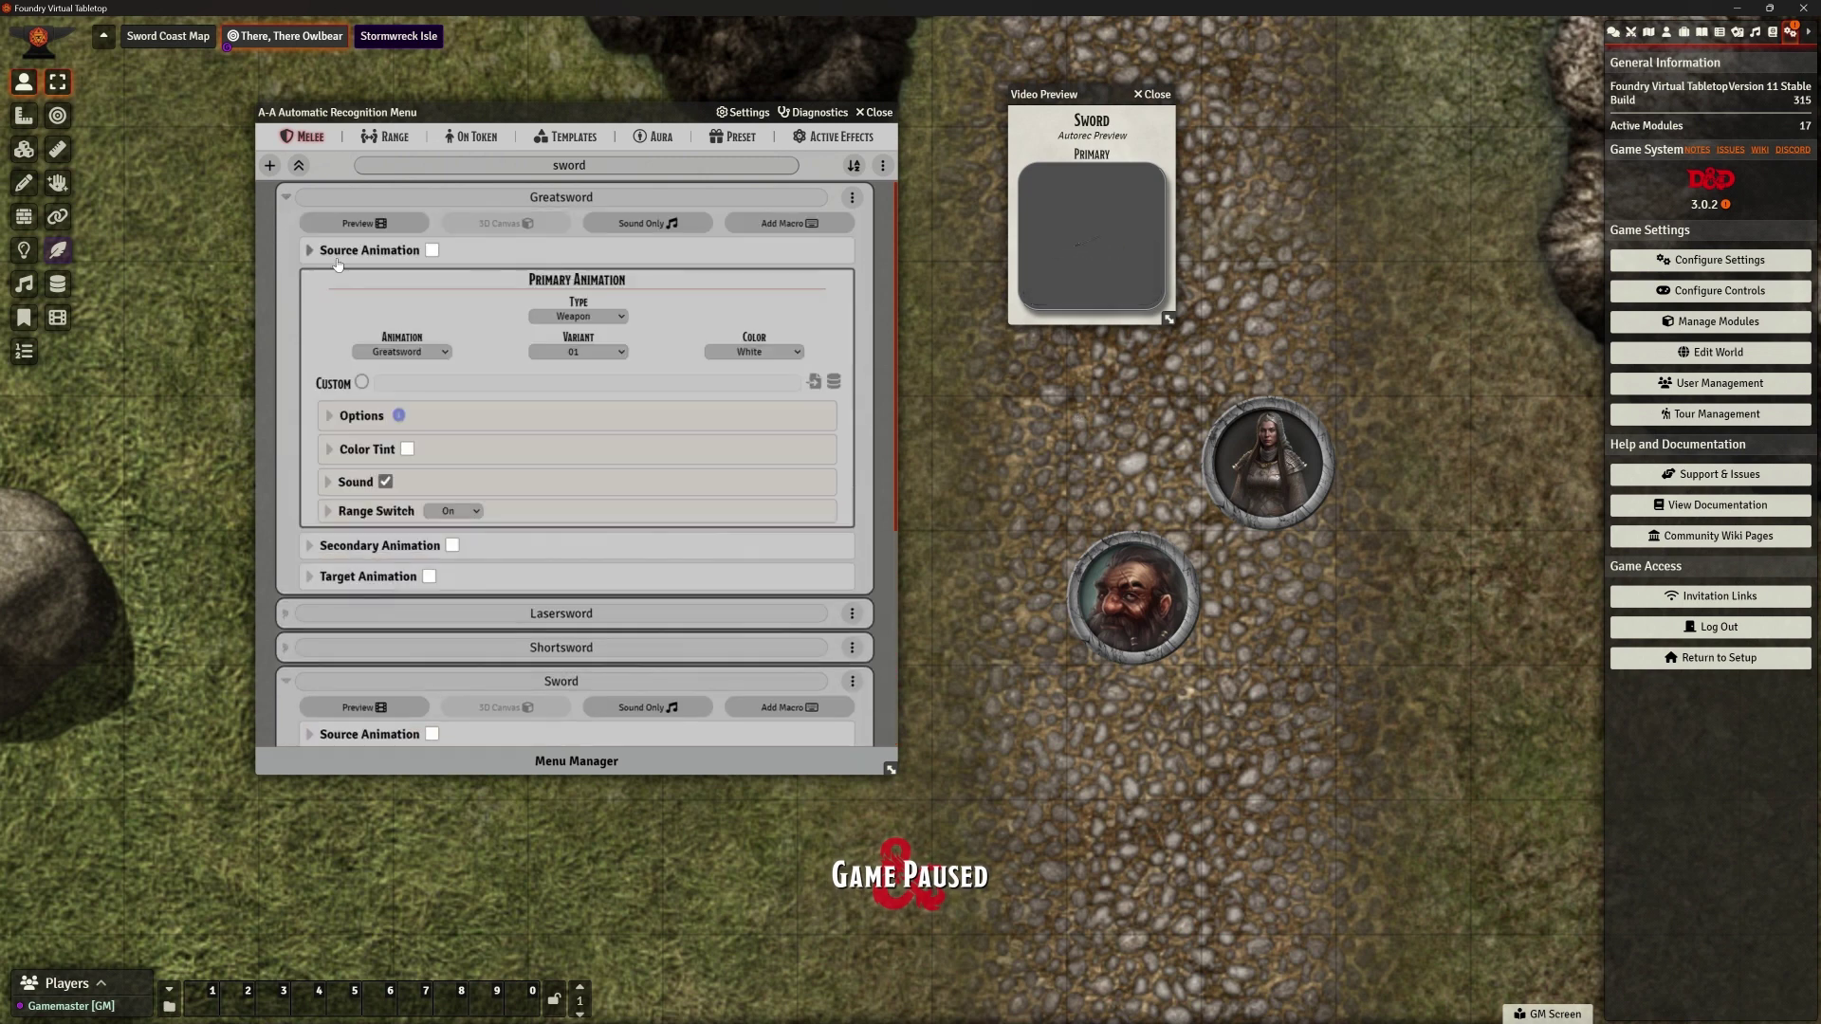
click(383, 228)
click(366, 197)
click(339, 230)
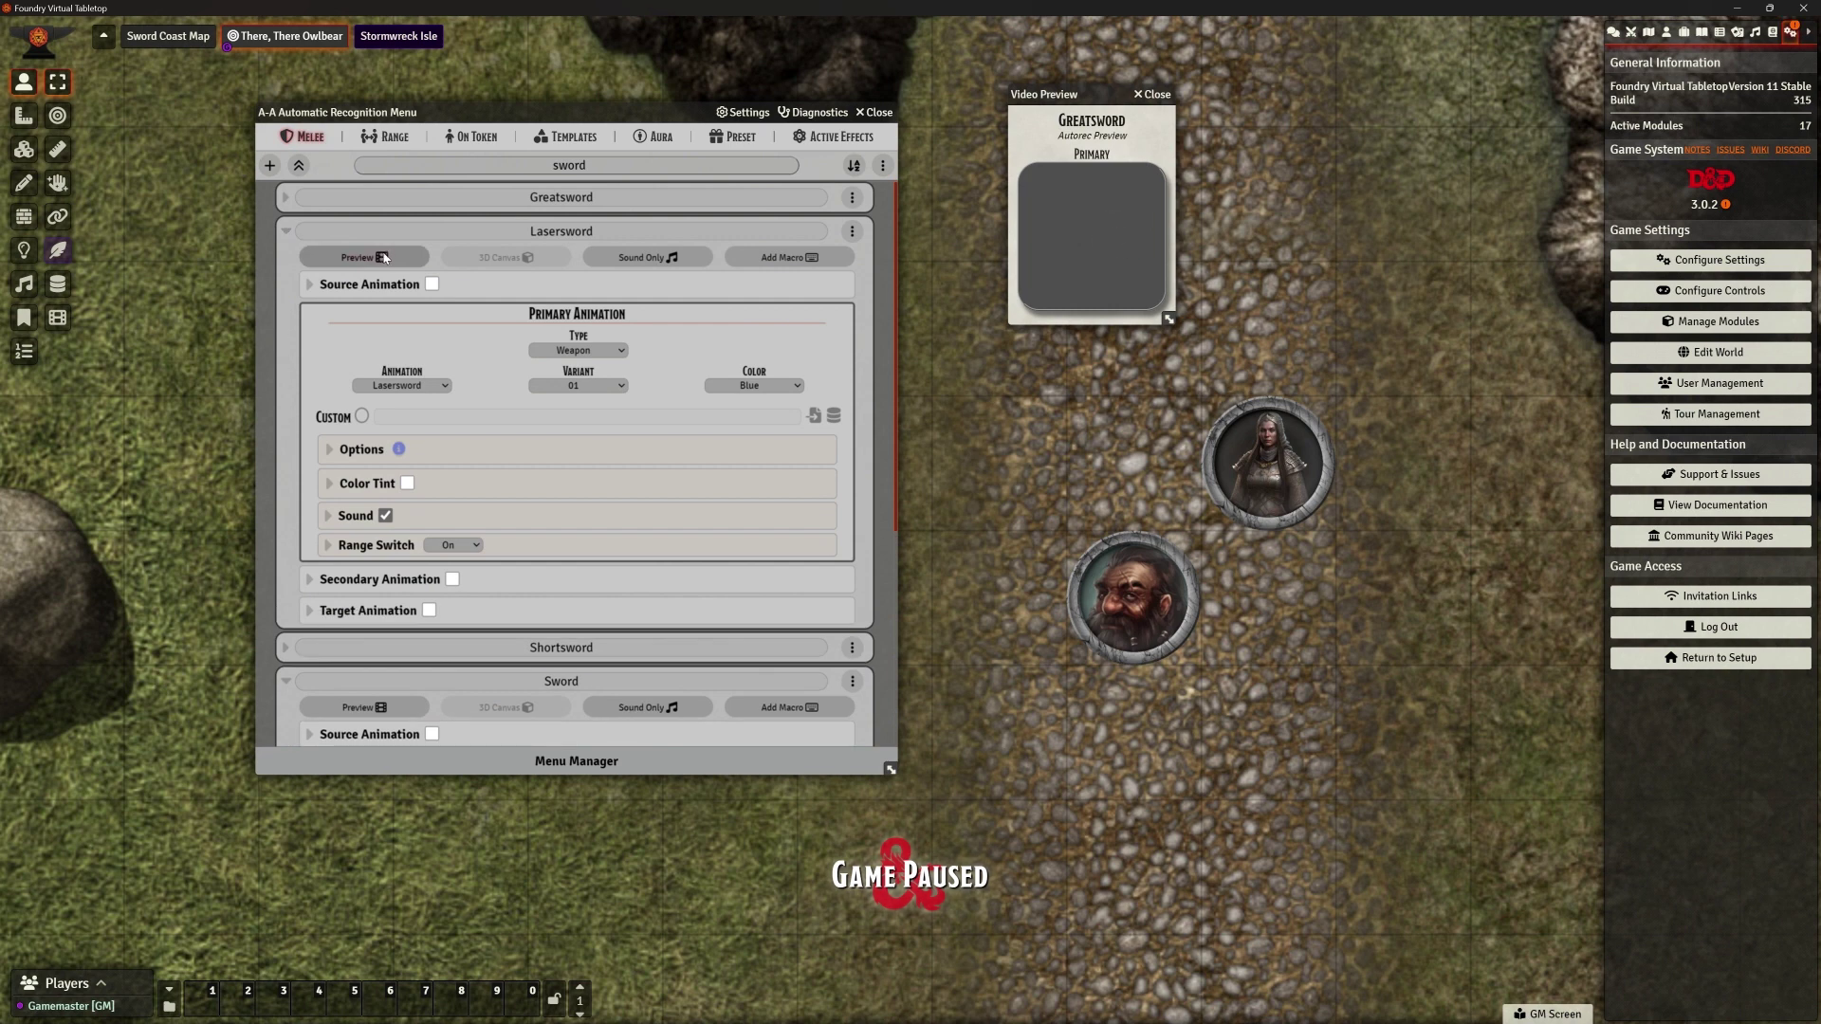
click(380, 256)
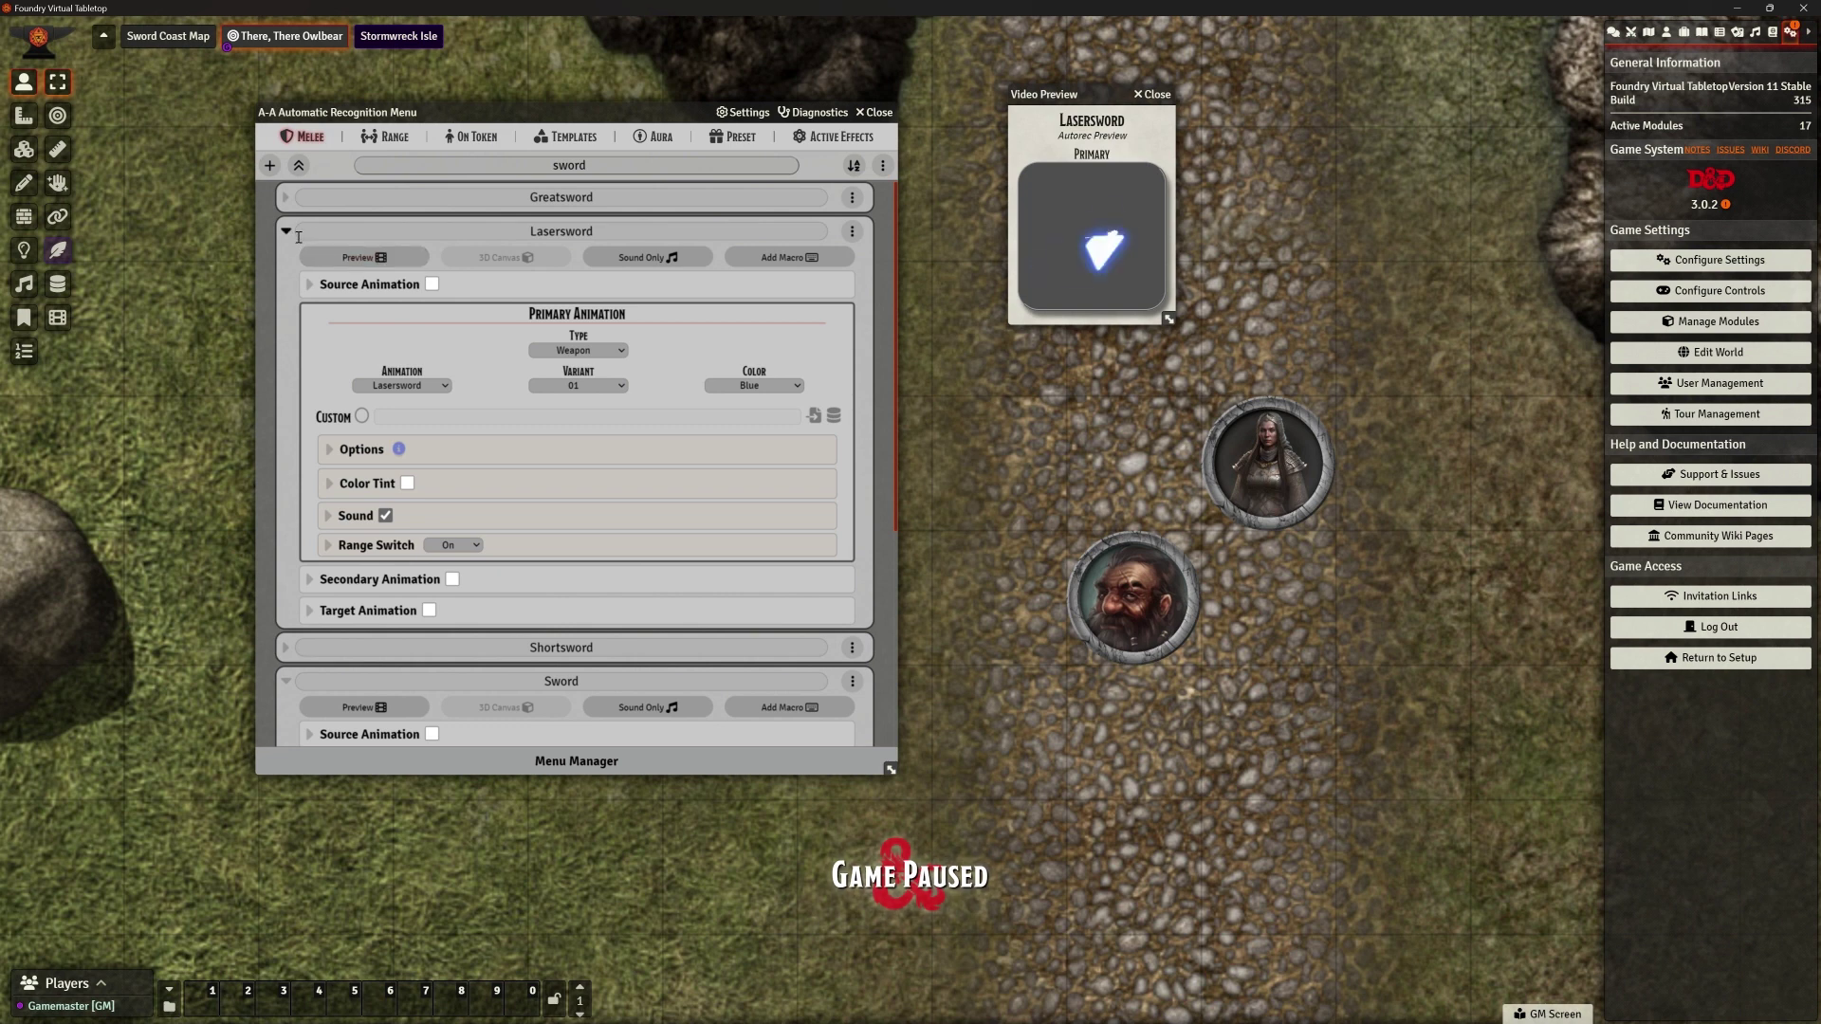
click(286, 231)
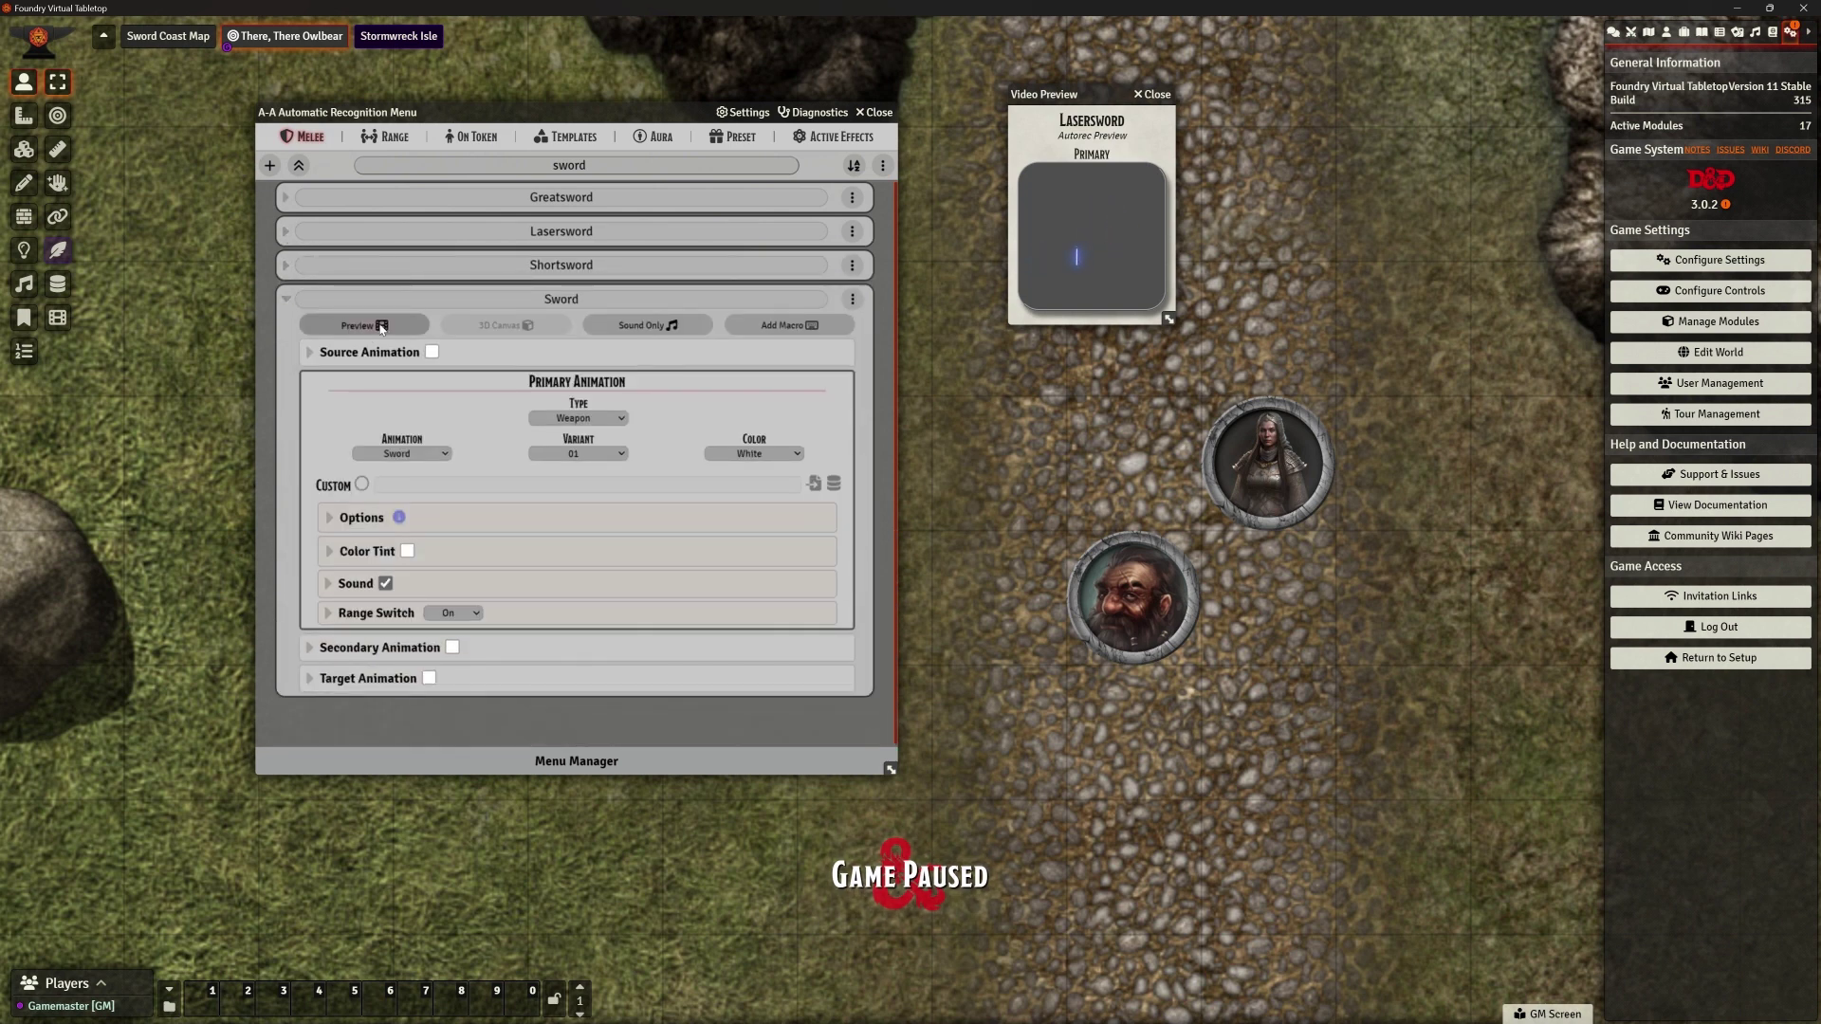
click(381, 326)
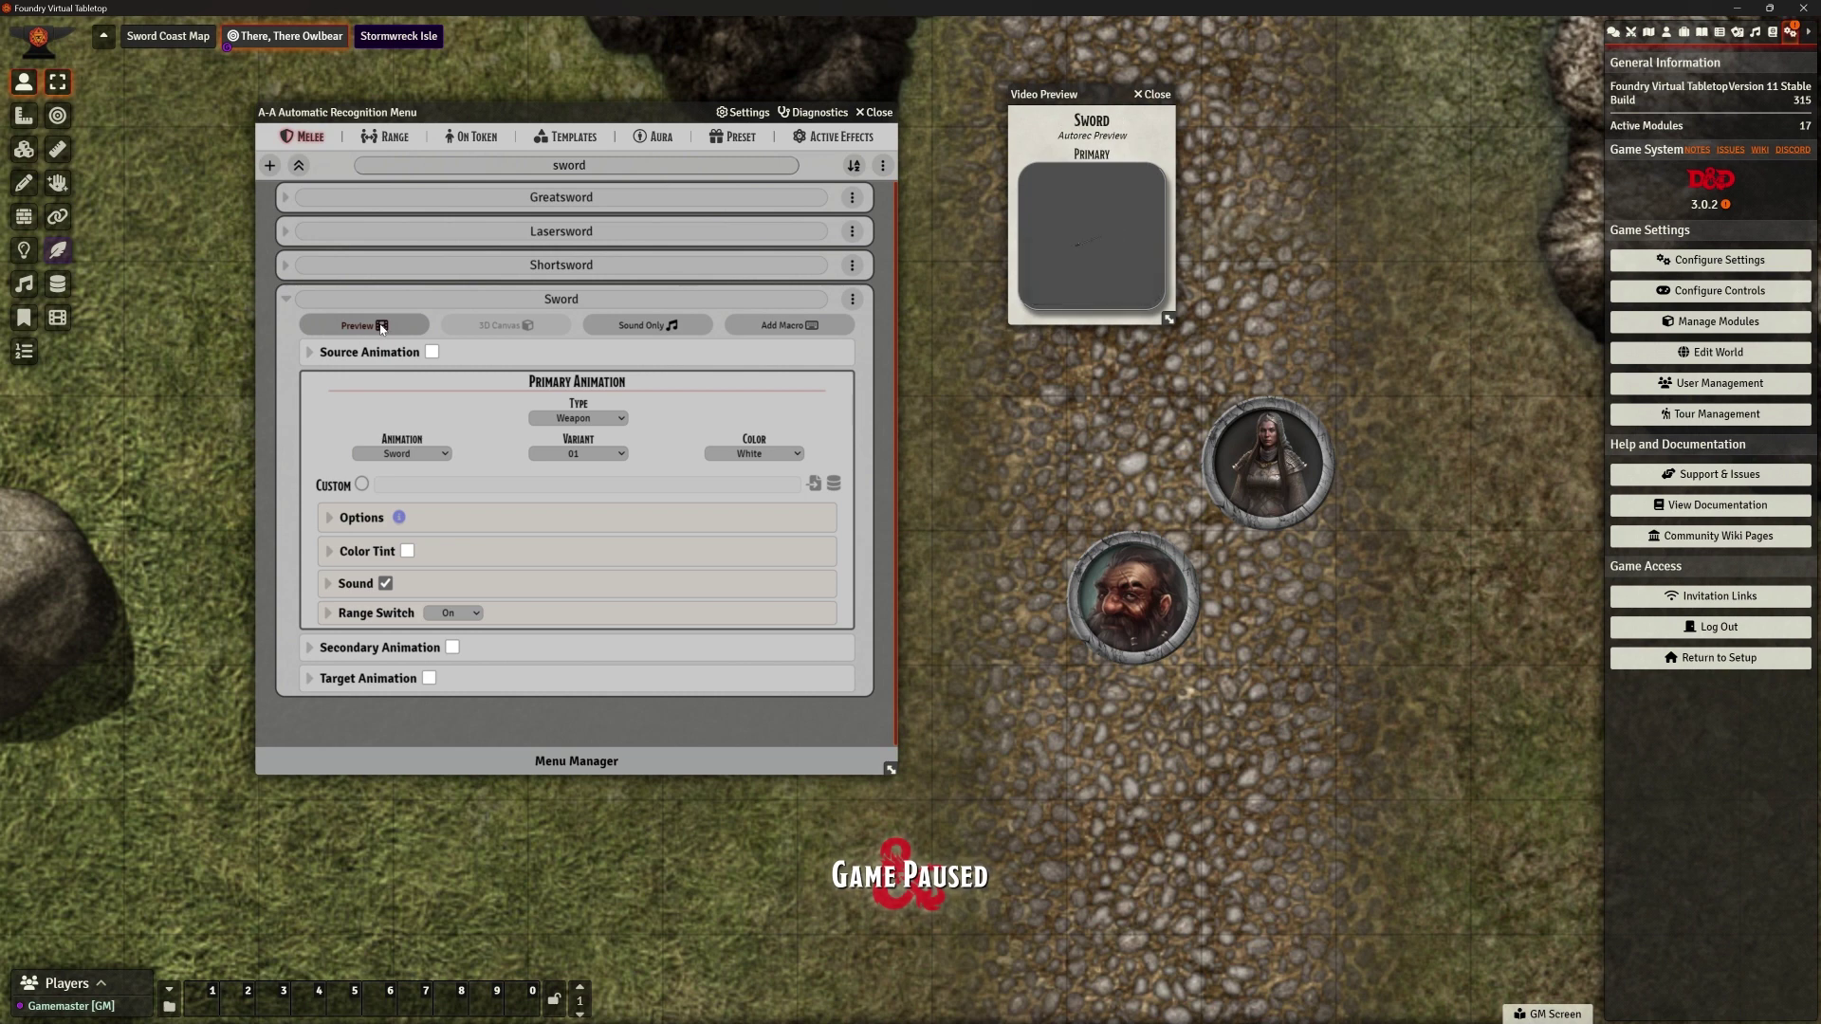
Examine the Sword entry's Sound Only mode and its primary animation choices, keeping type Weapon, animation Sword, variant 01 and color White
click(657, 327)
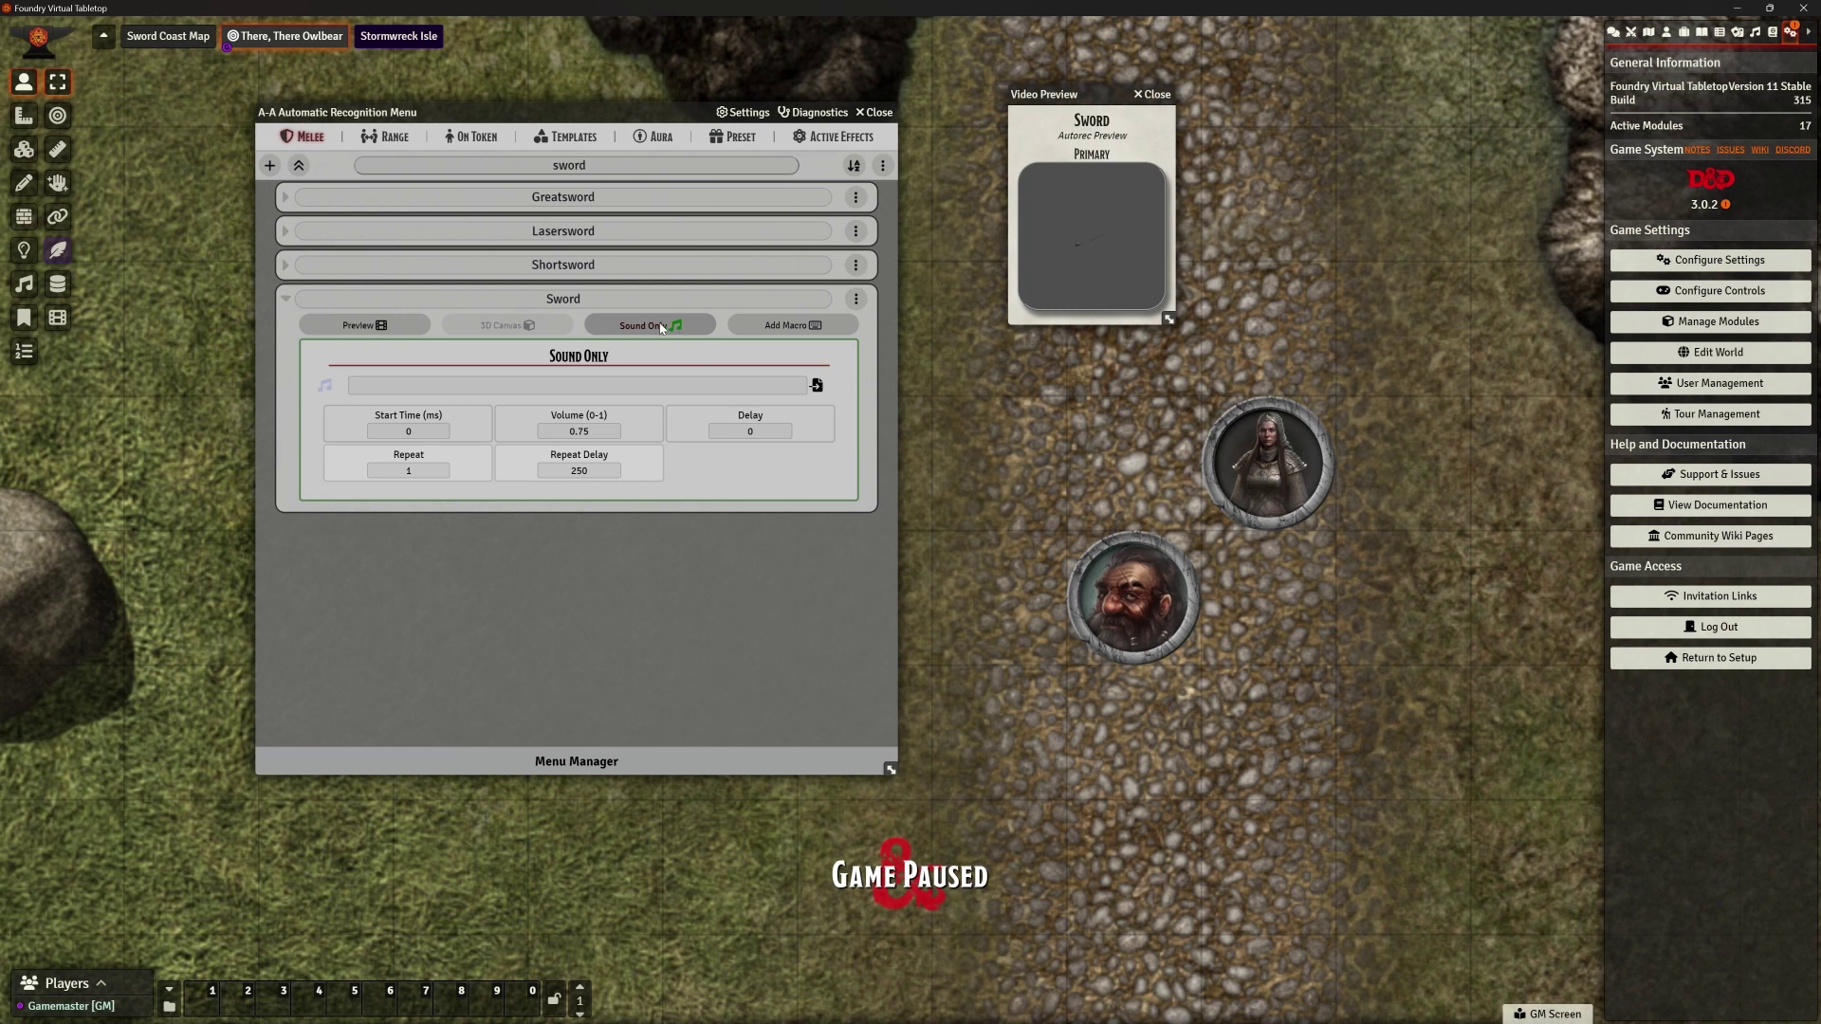
click(661, 327)
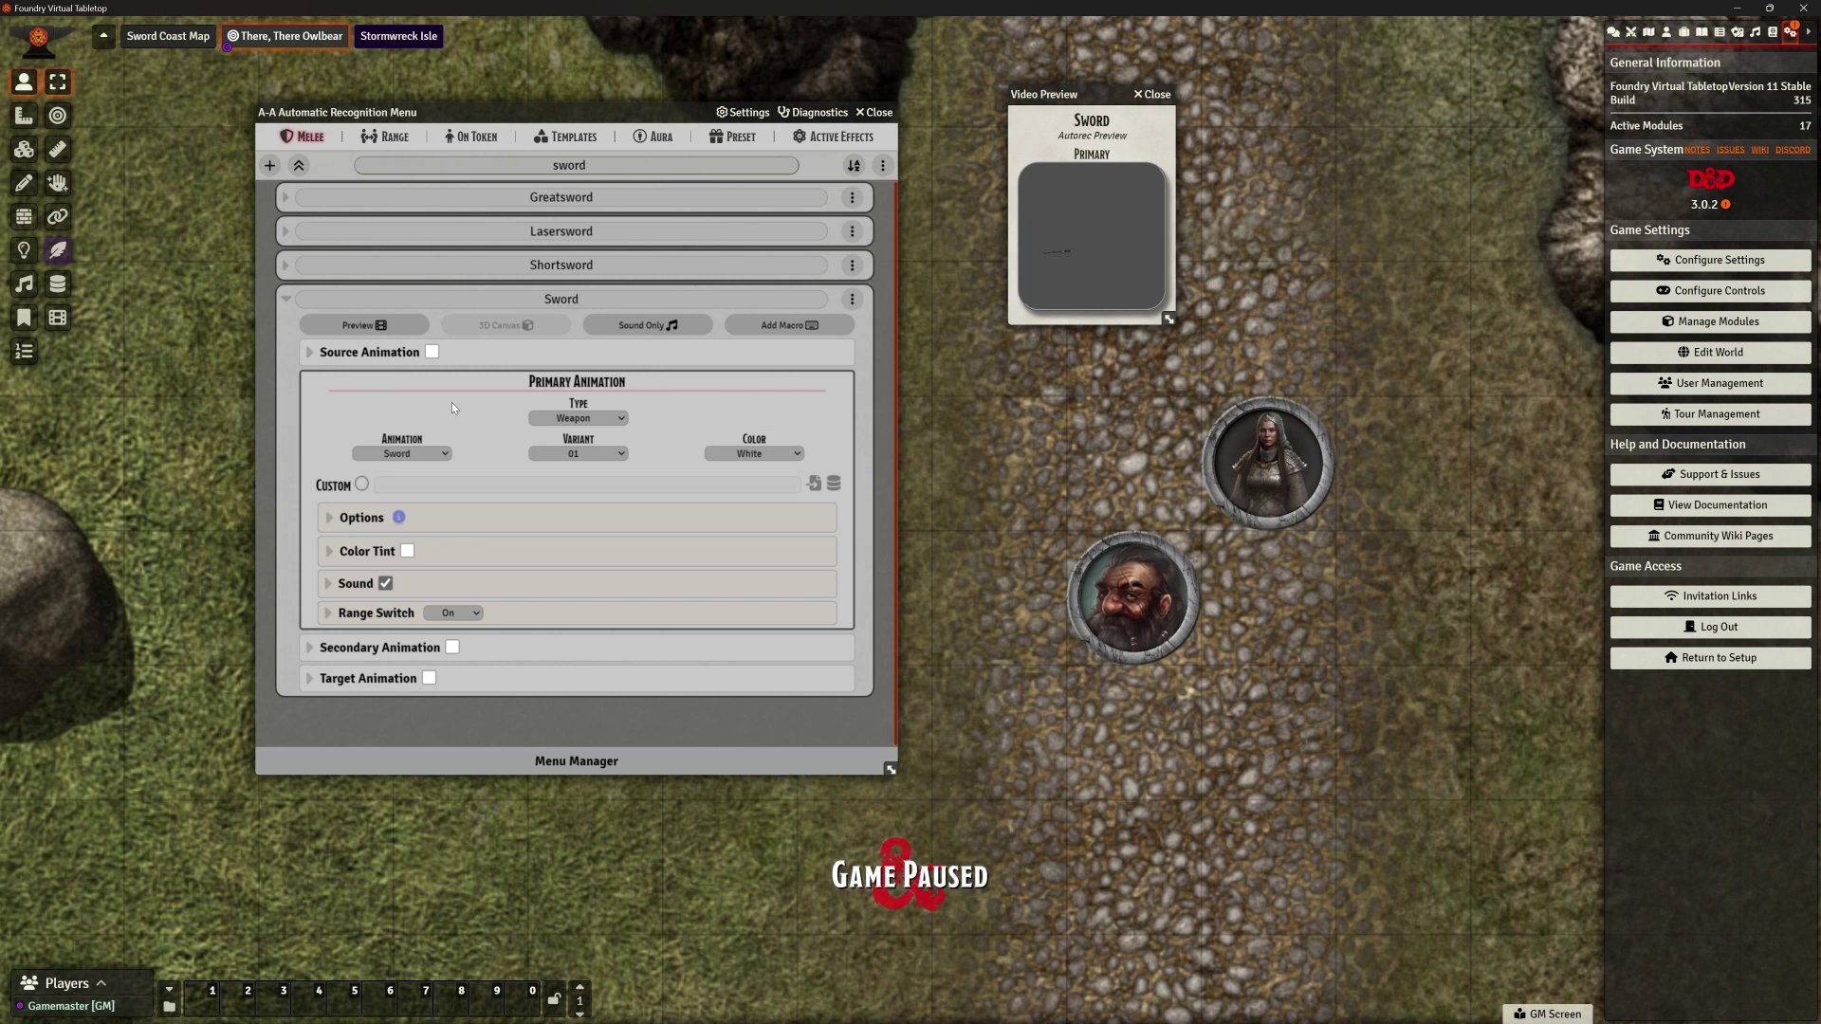
scroll(452, 401, down, 1)
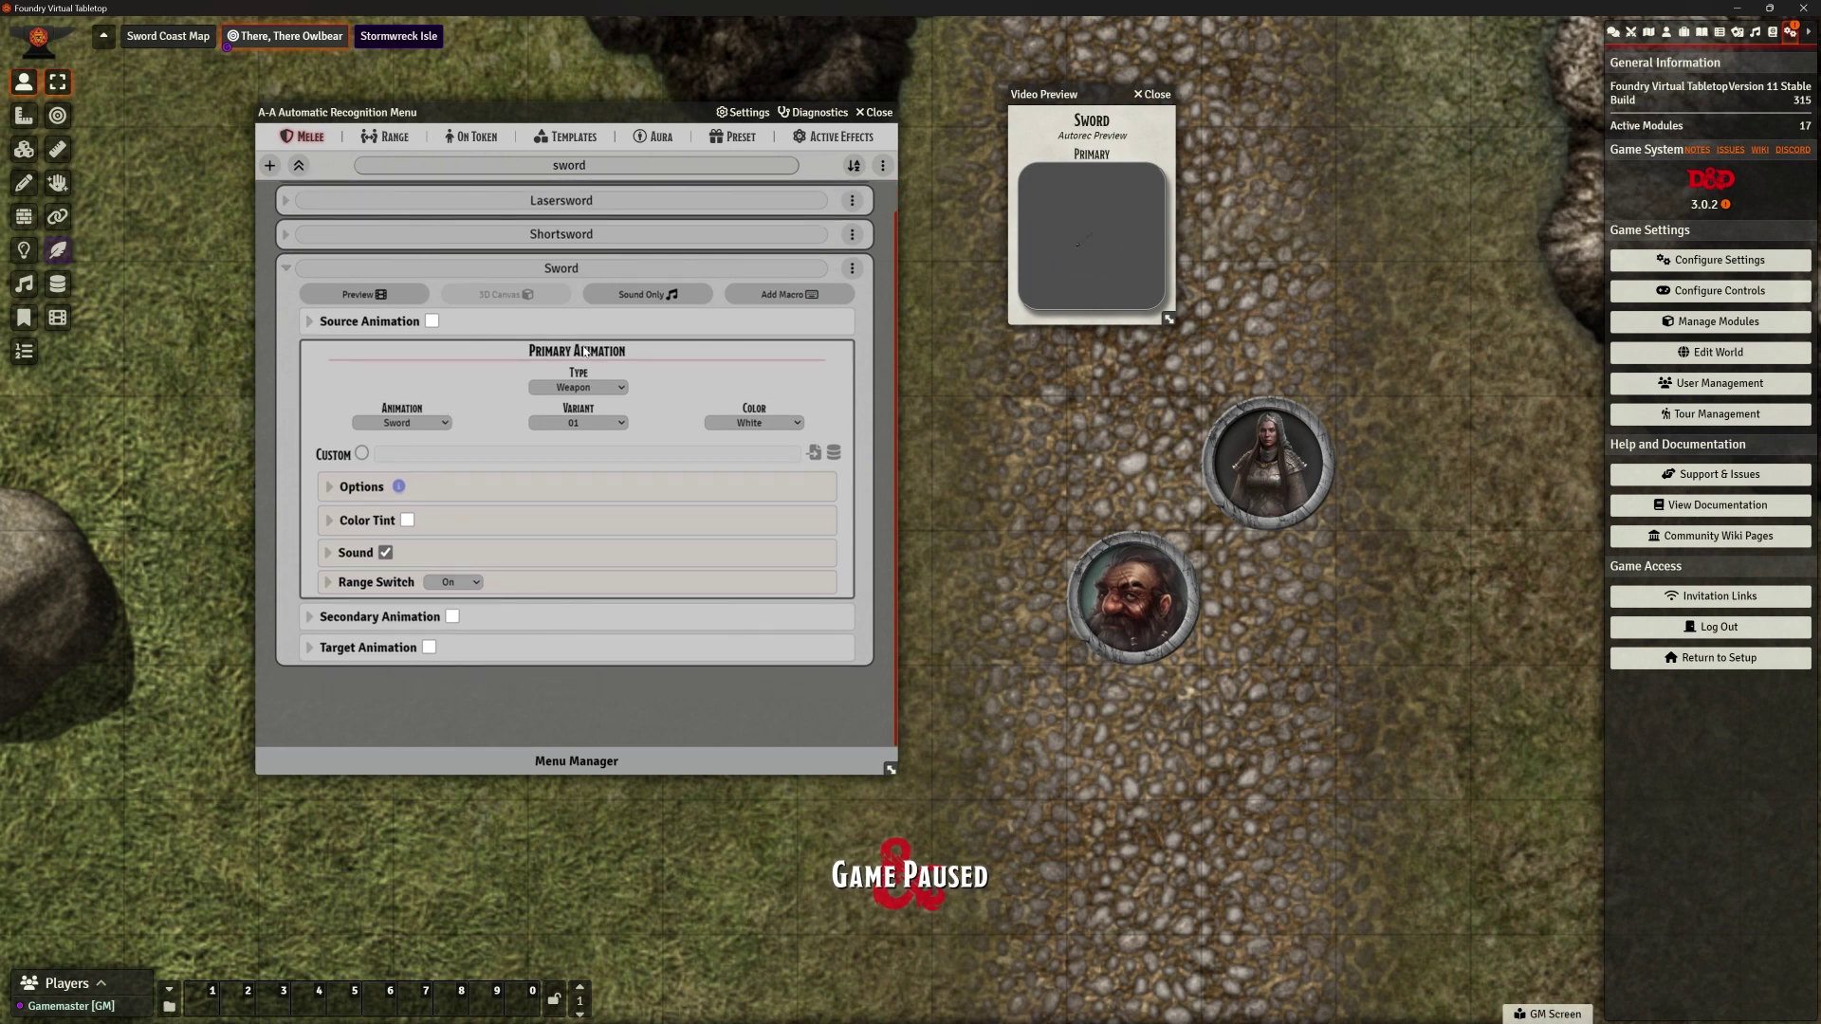
click(622, 388)
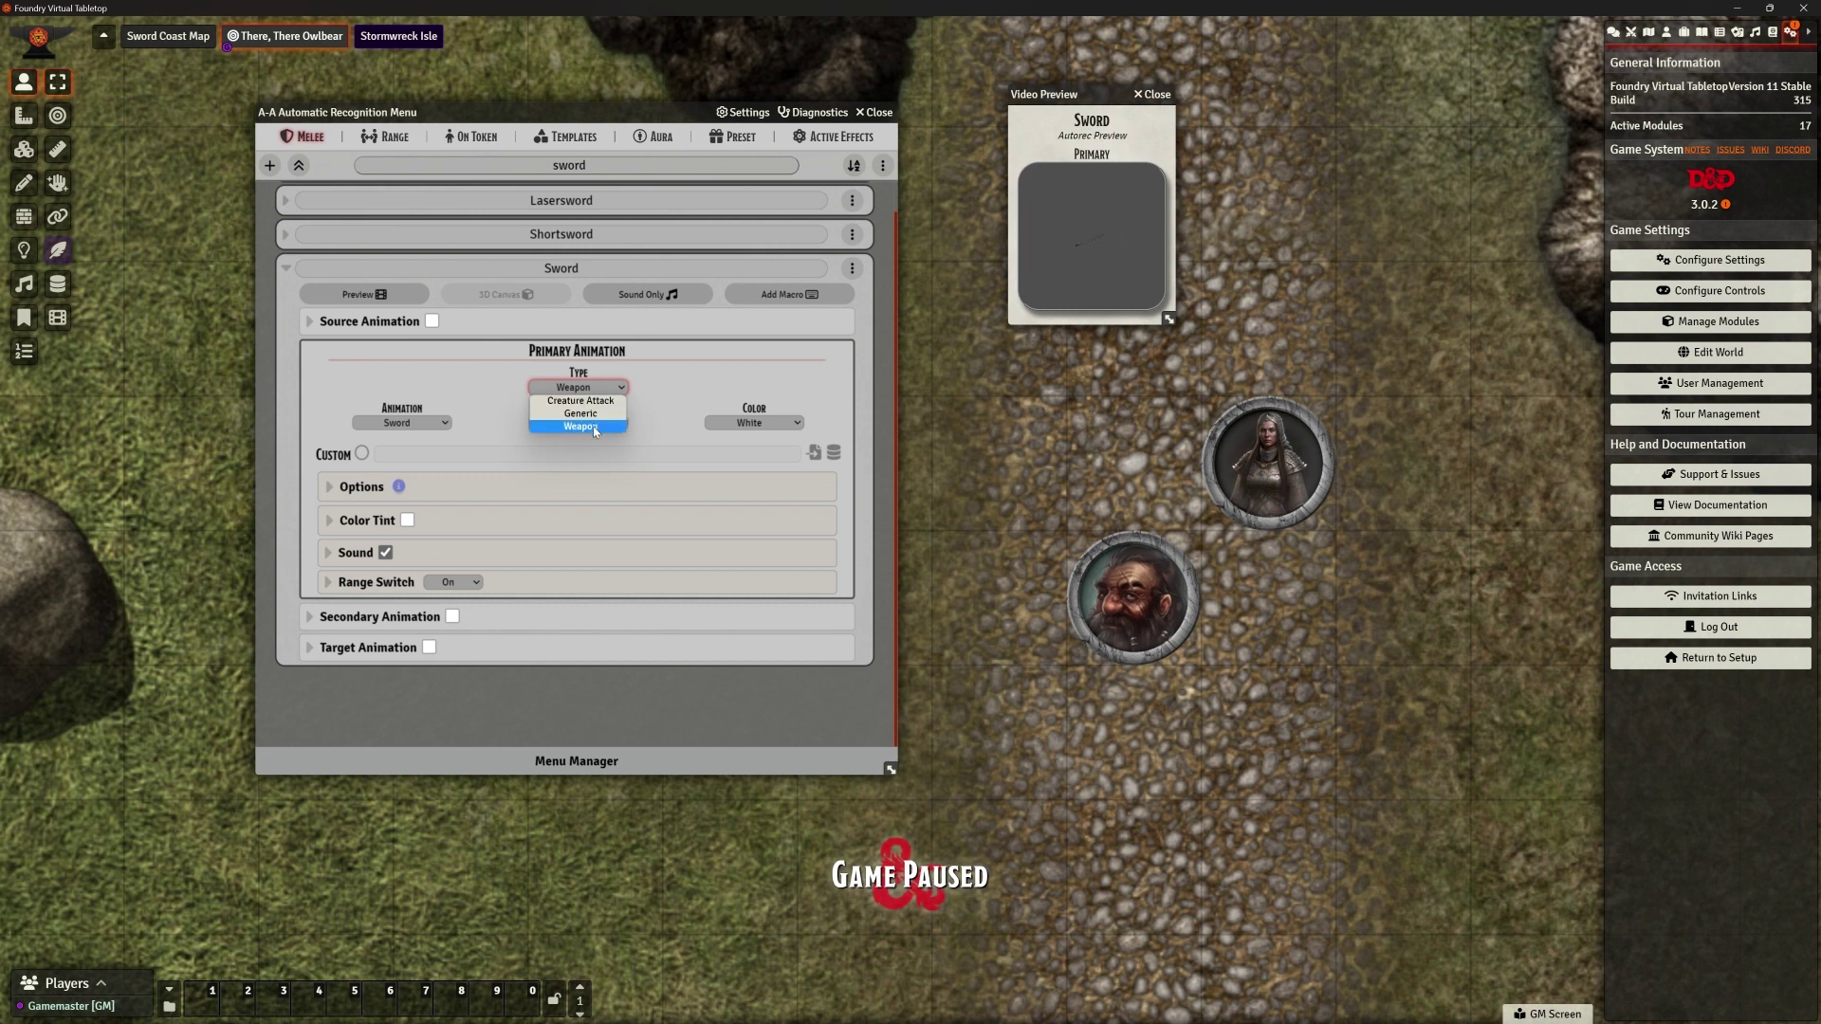
click(594, 425)
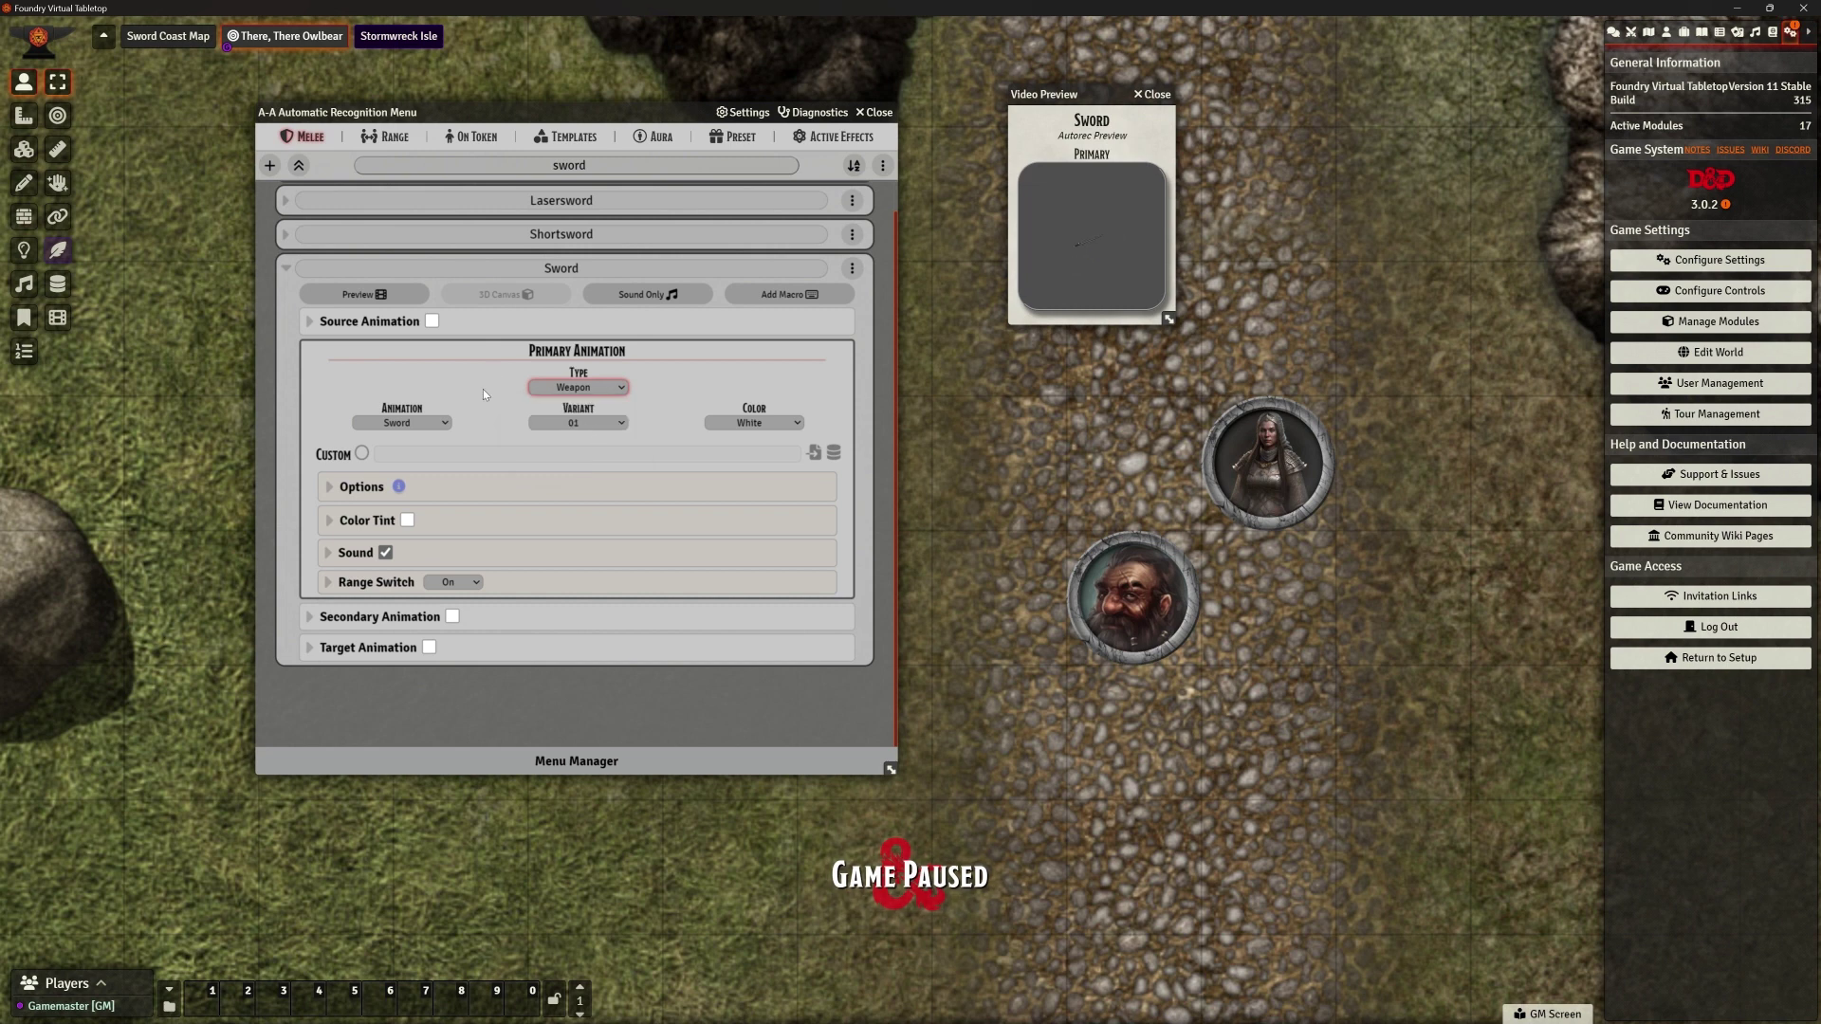
click(444, 425)
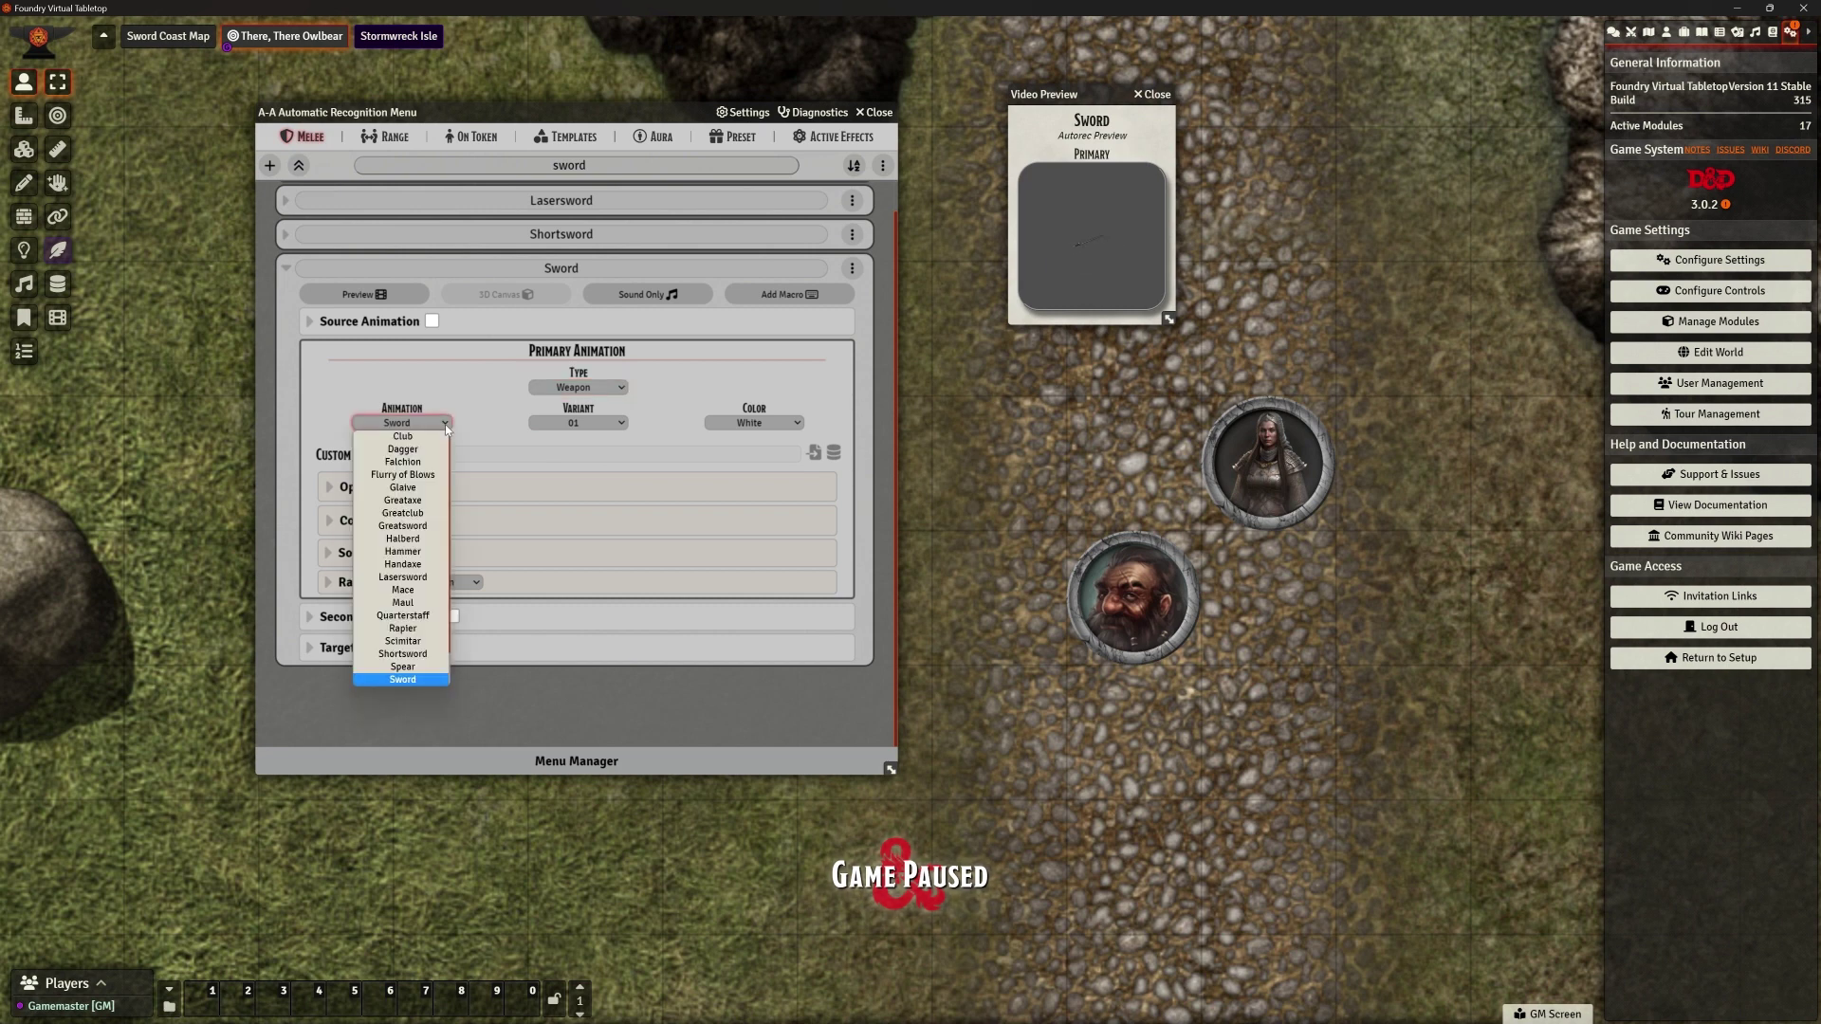
click(416, 681)
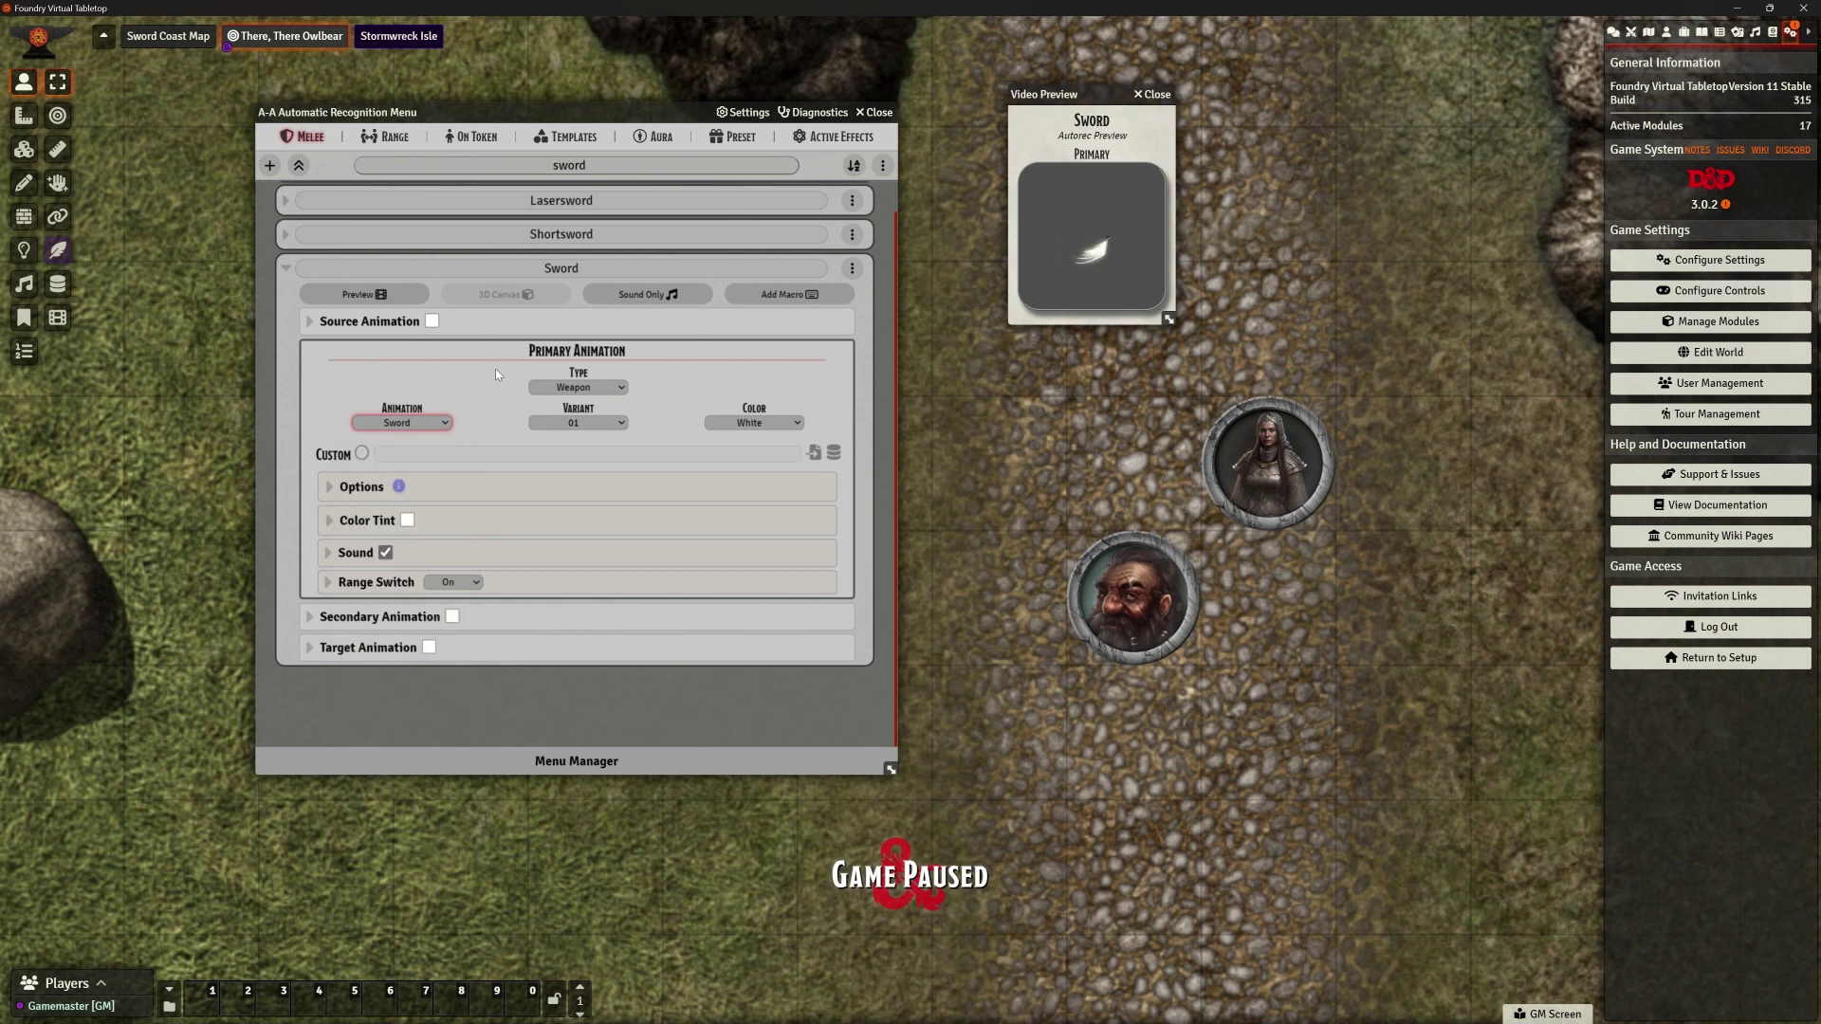
click(617, 424)
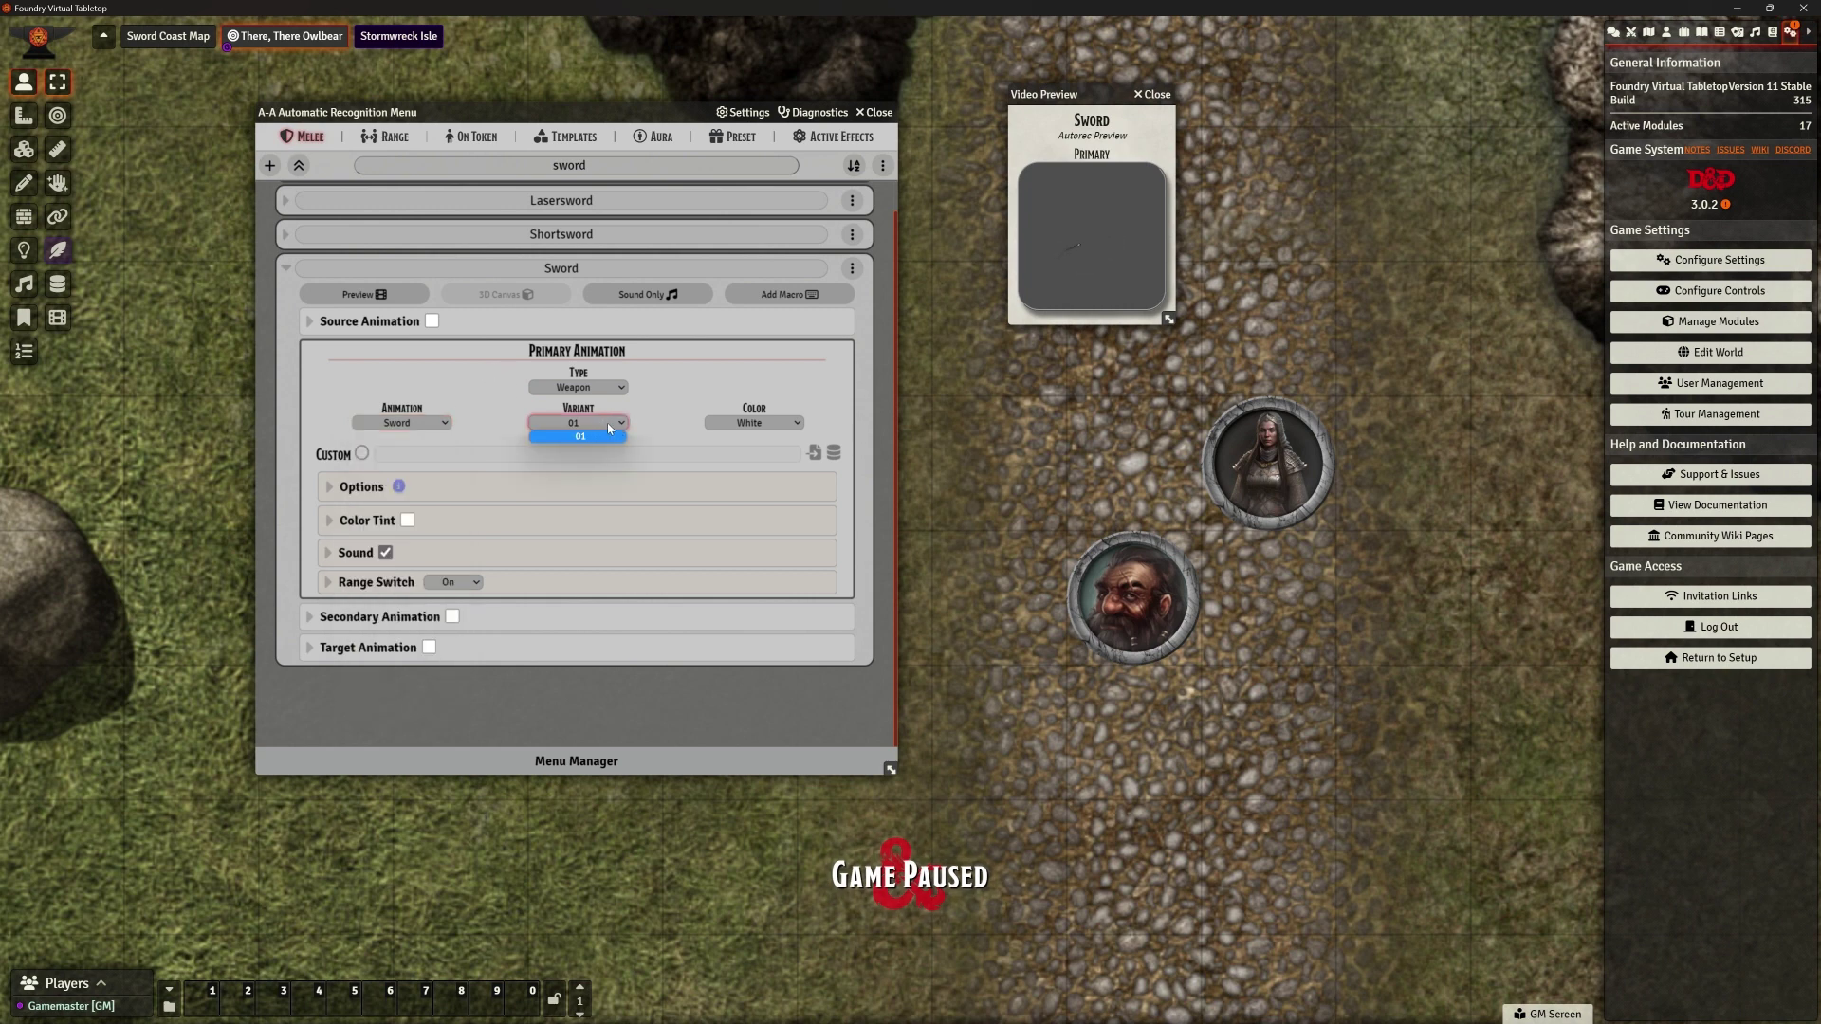
click(662, 413)
click(759, 423)
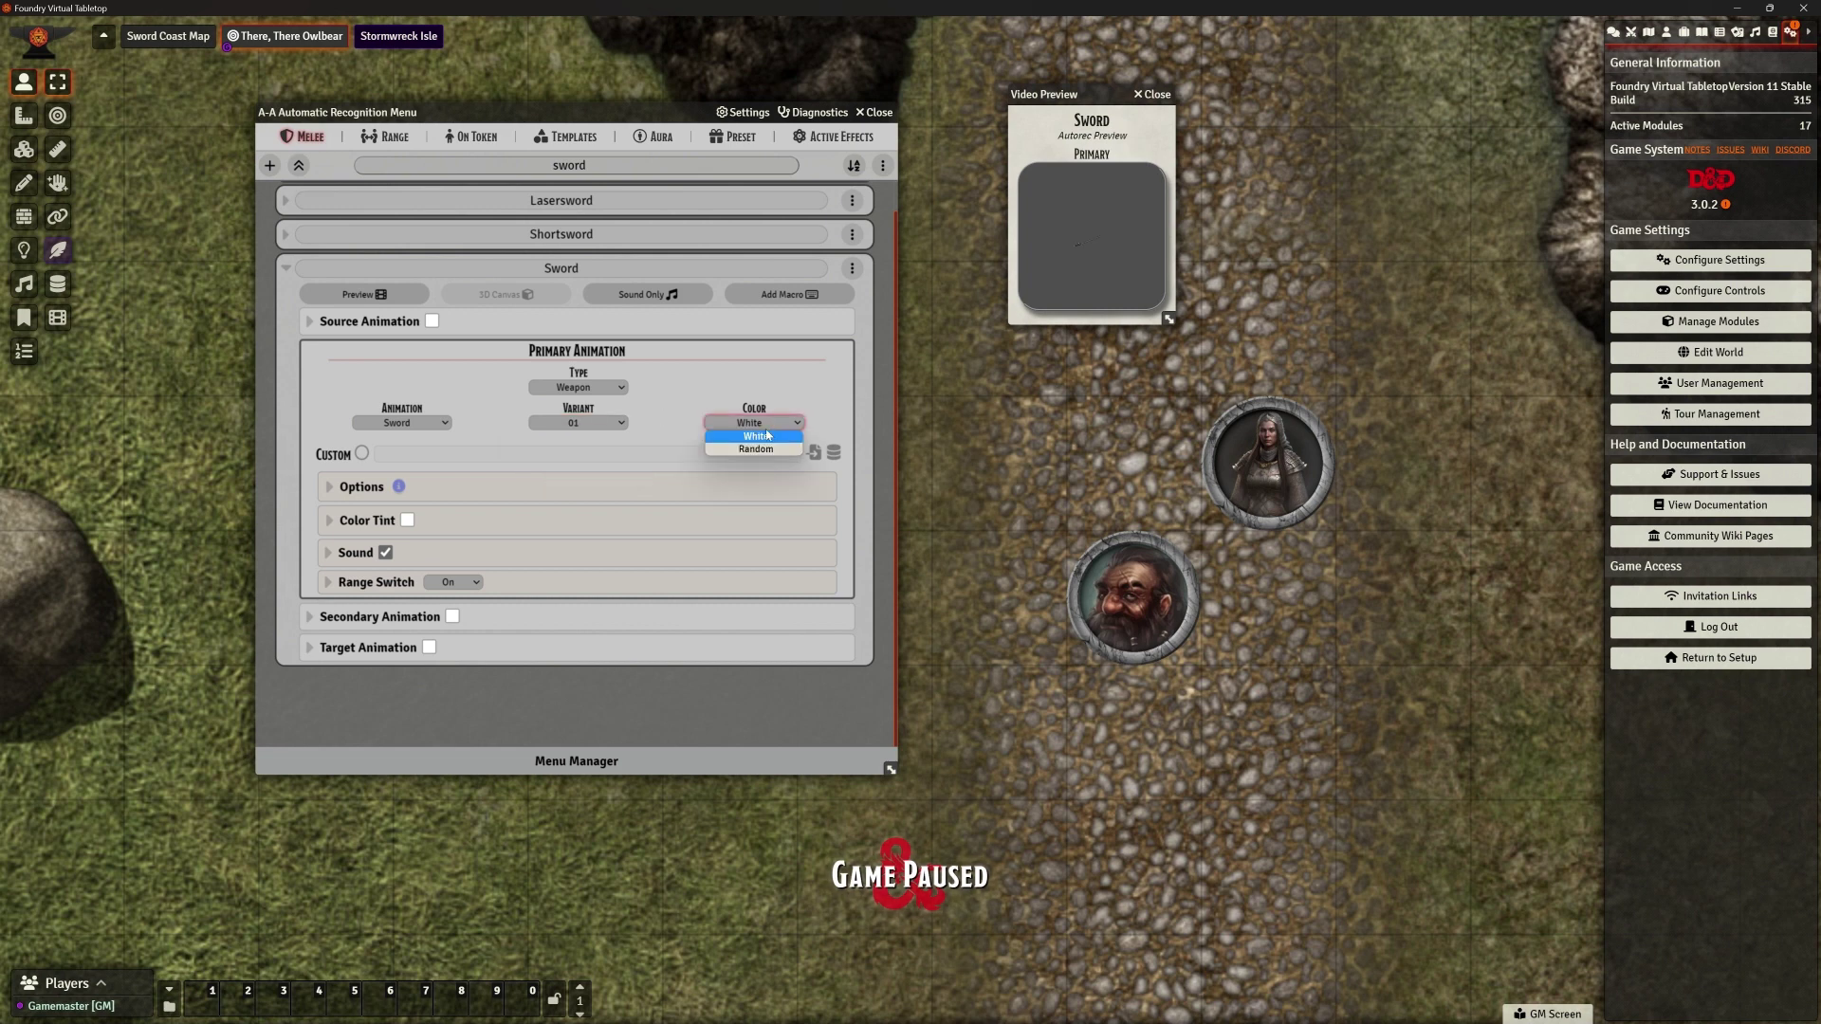
click(780, 389)
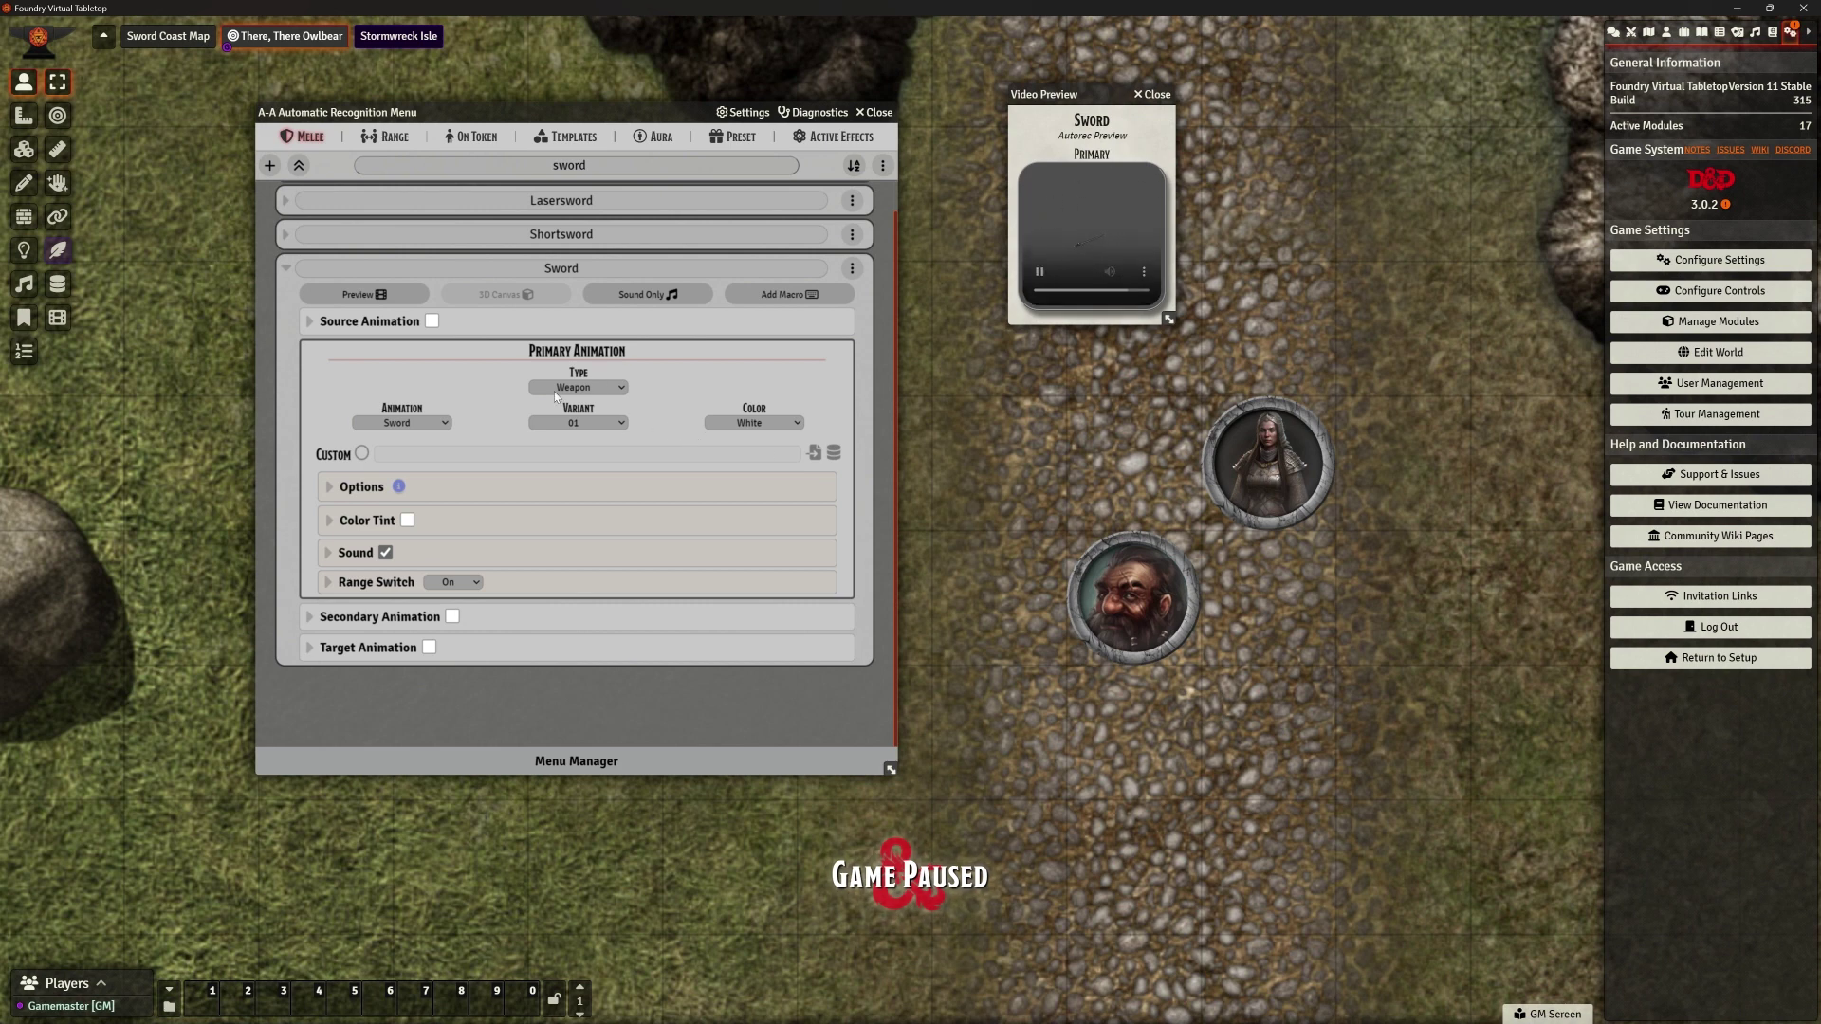
Enable a custom primary animation for Sword and expand the jb2a collection in the Sequencer Database Viewer, placed beside the menu
click(362, 454)
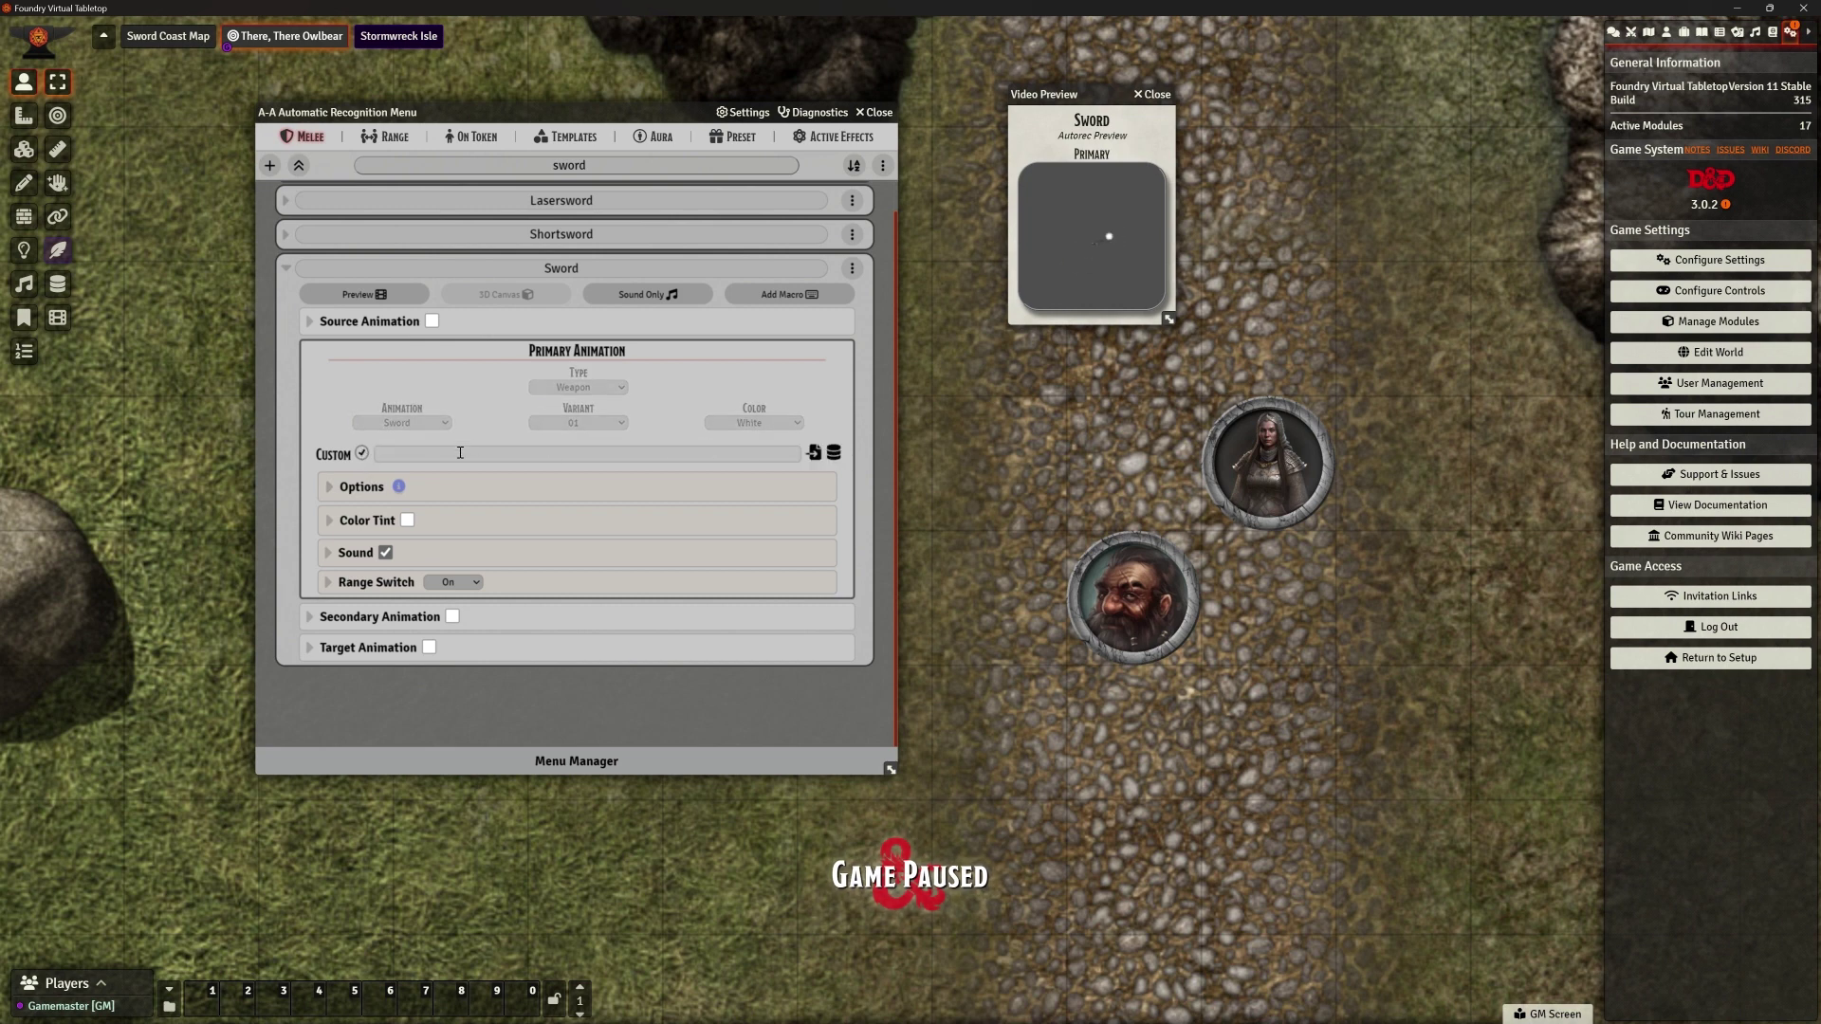
click(833, 456)
drag(820, 390, 1157, 278)
click(935, 322)
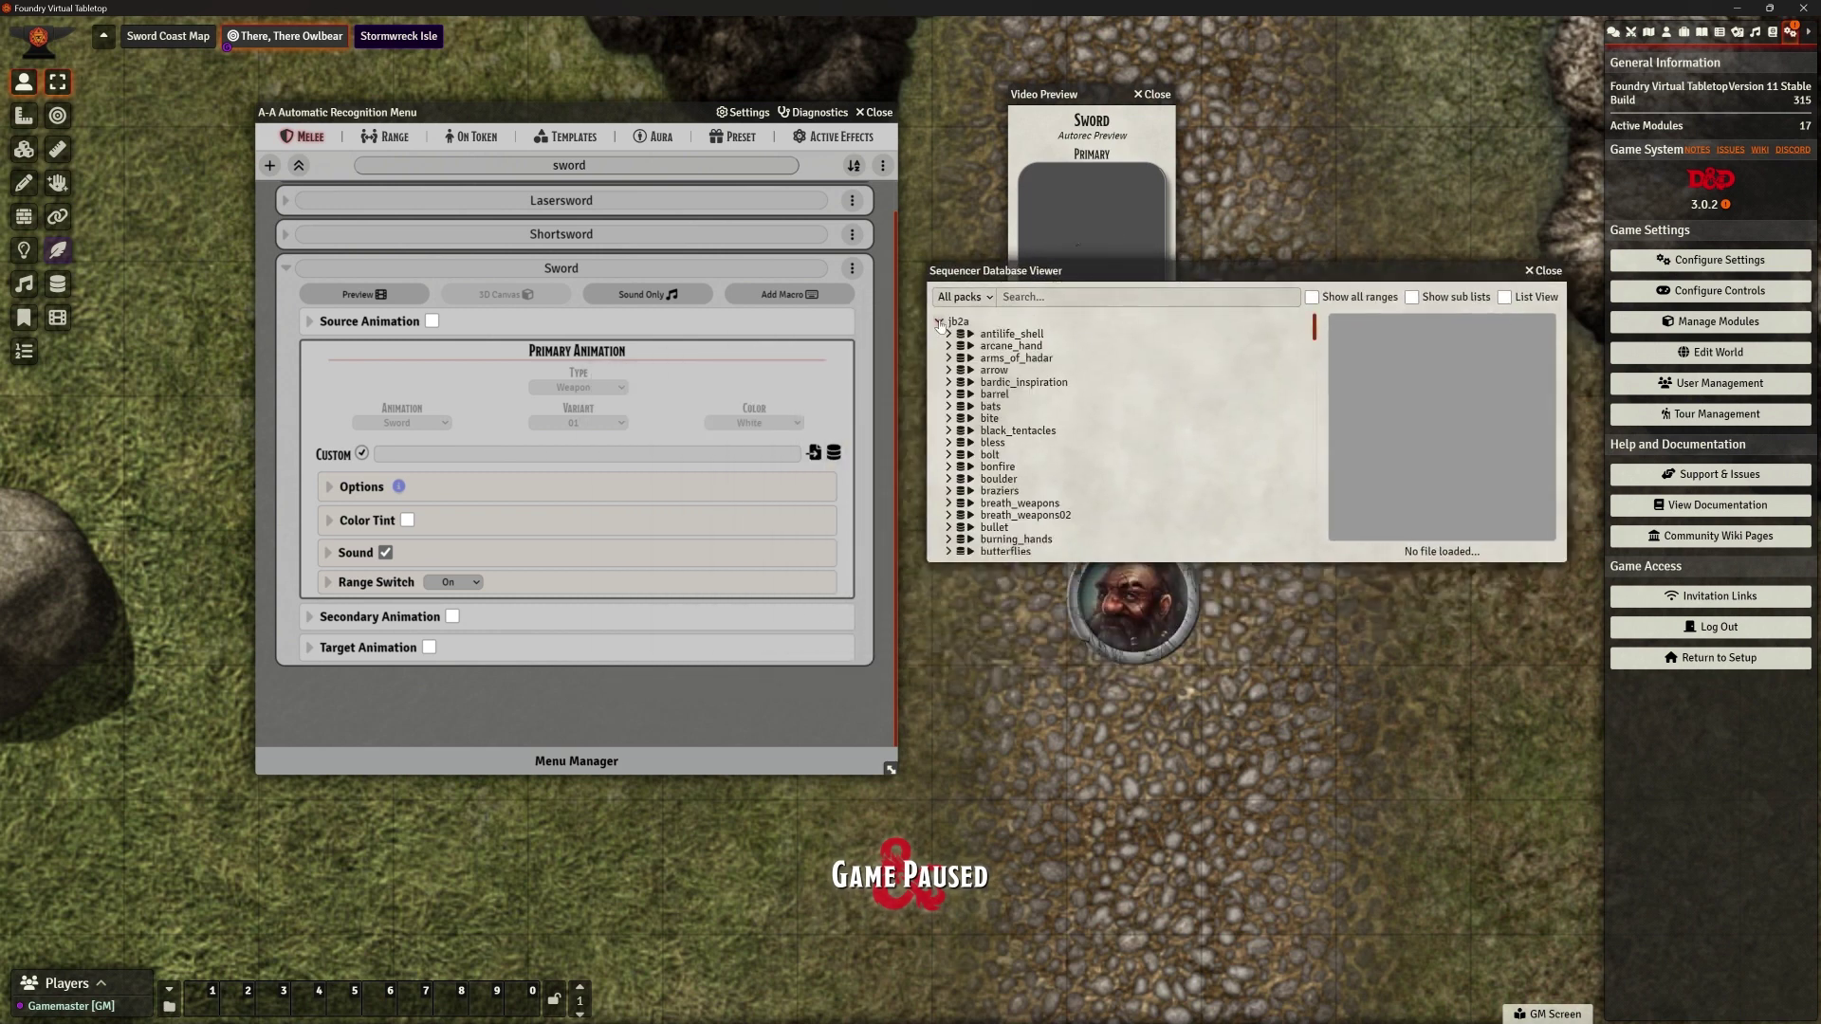
Expand the arrow animations in the jb2a collection down to the poison green variant
click(949, 370)
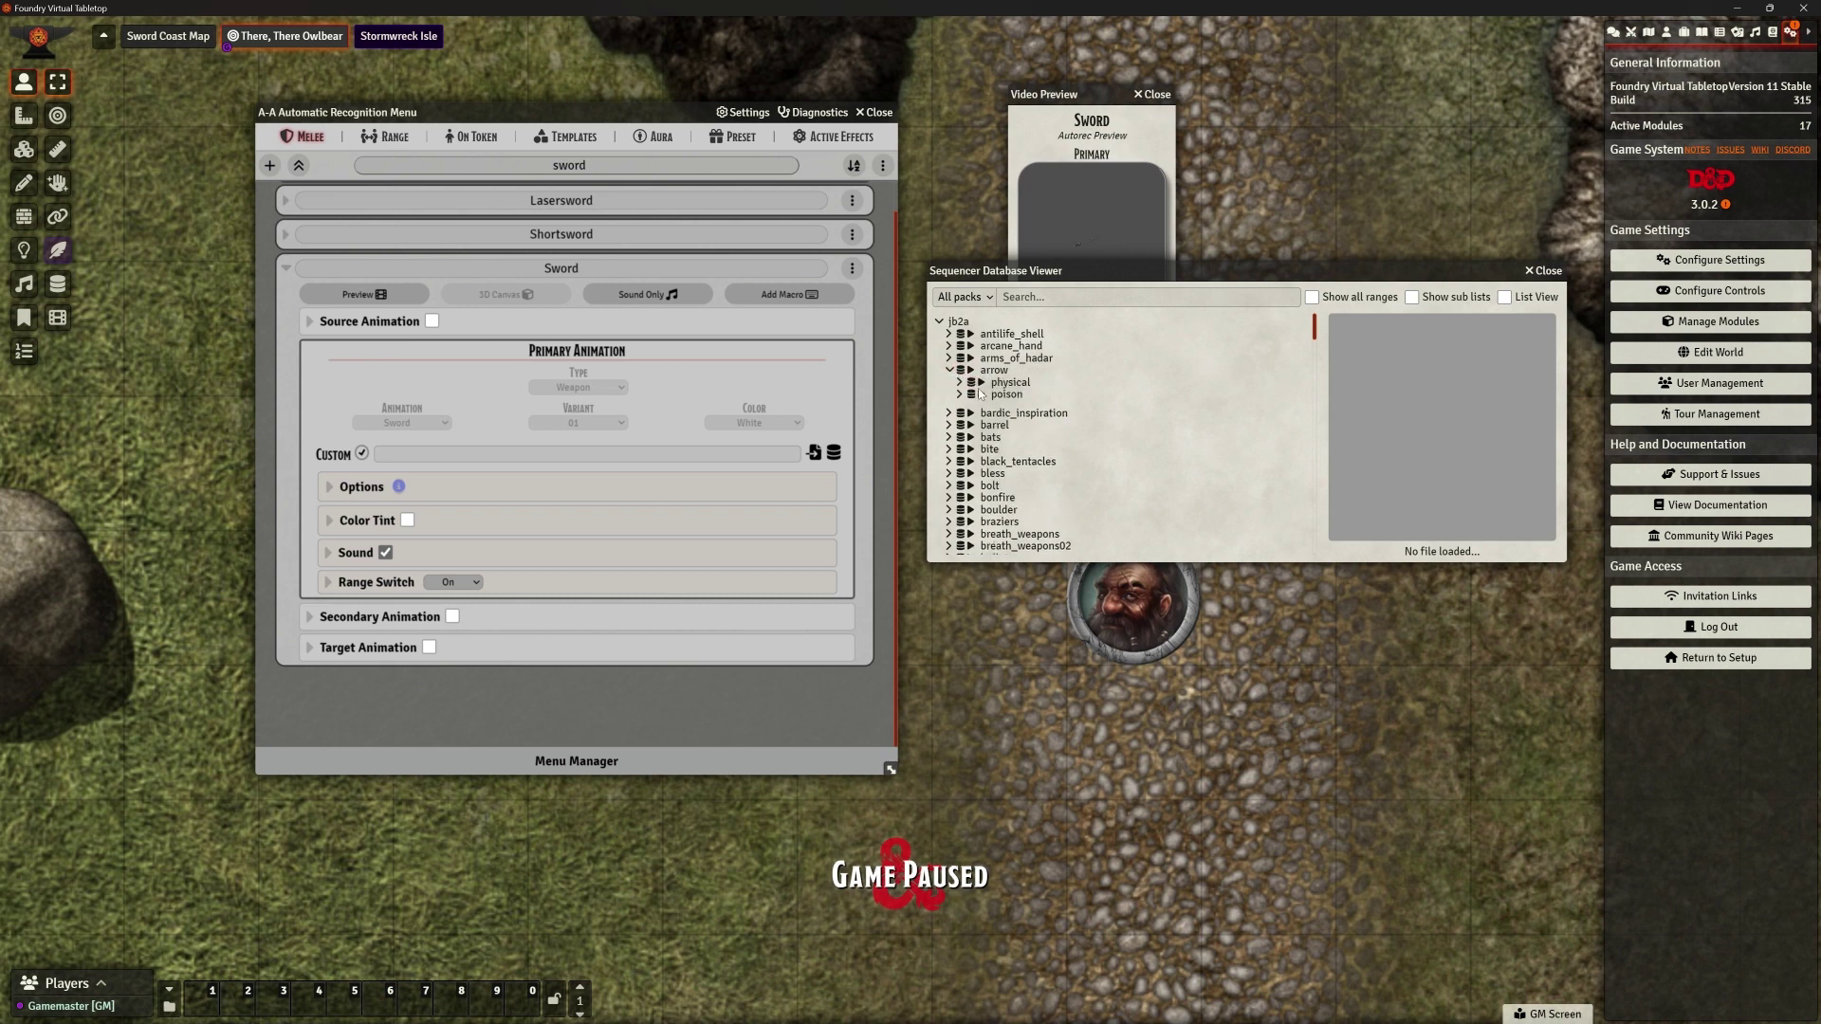
click(960, 394)
click(970, 407)
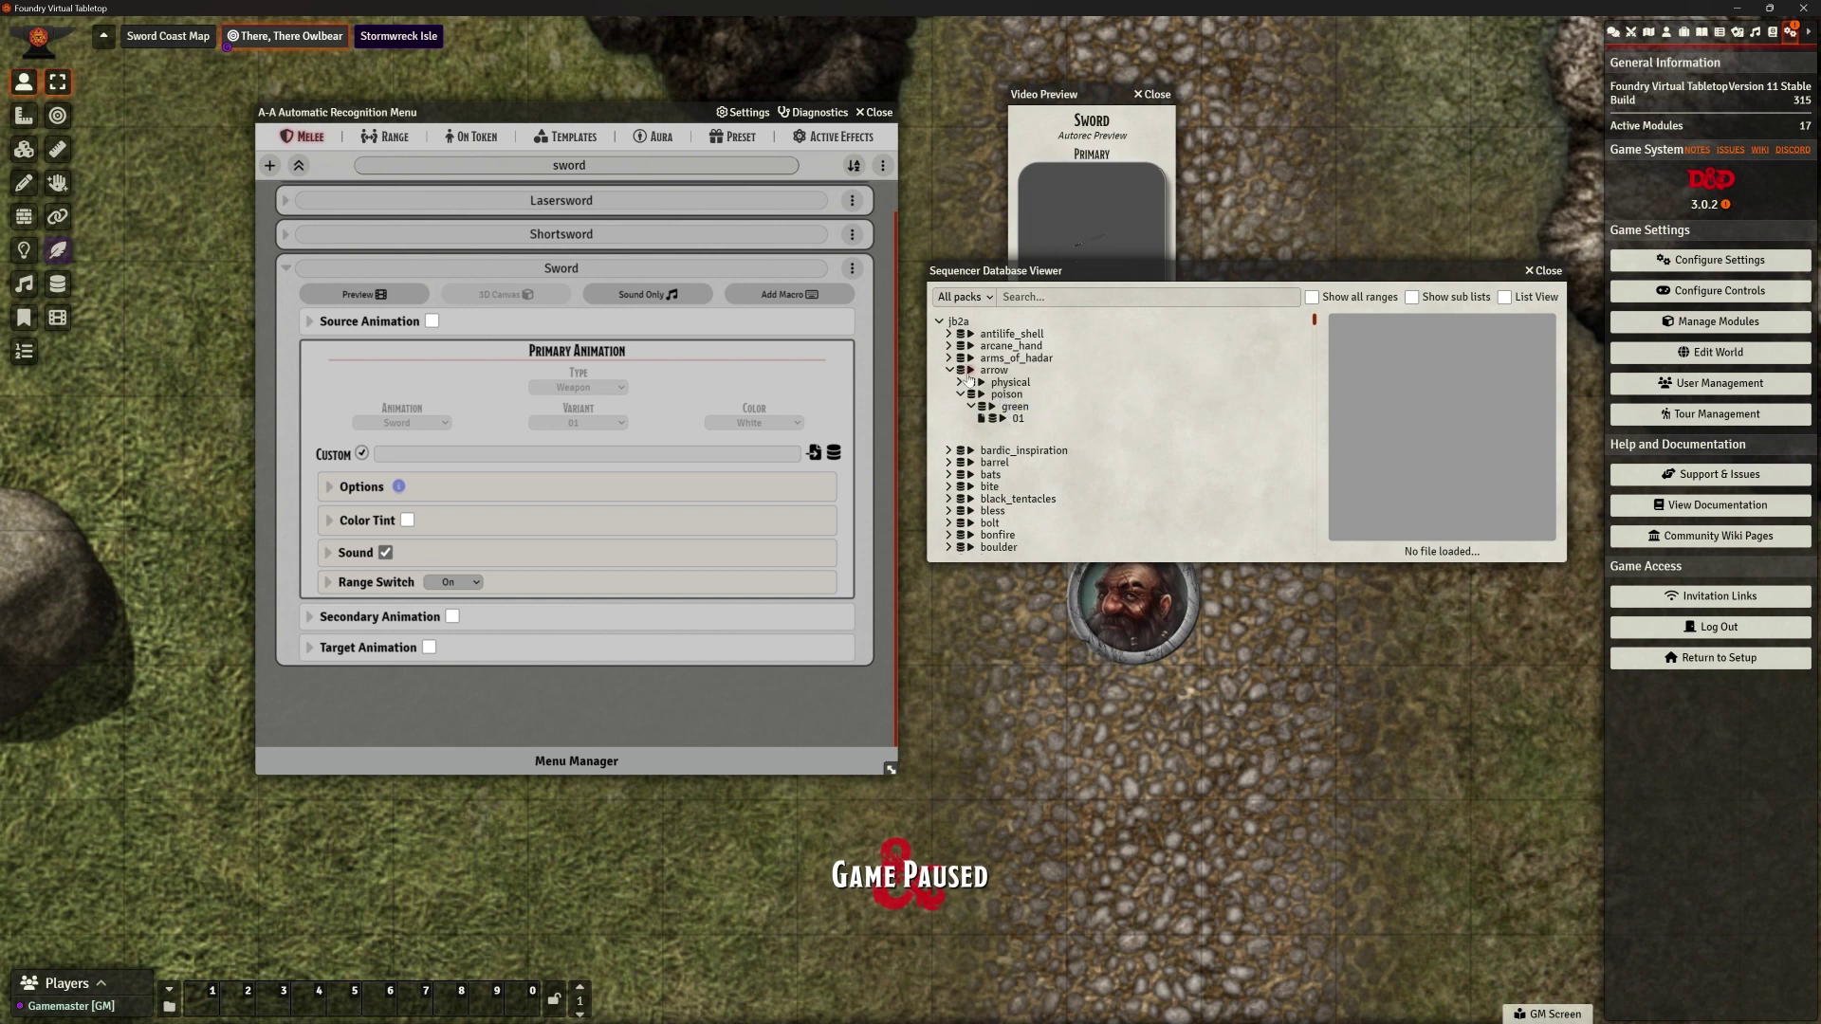
Turn off the Sword entry's custom primary animation and close the Sequencer Database Viewer
click(361, 453)
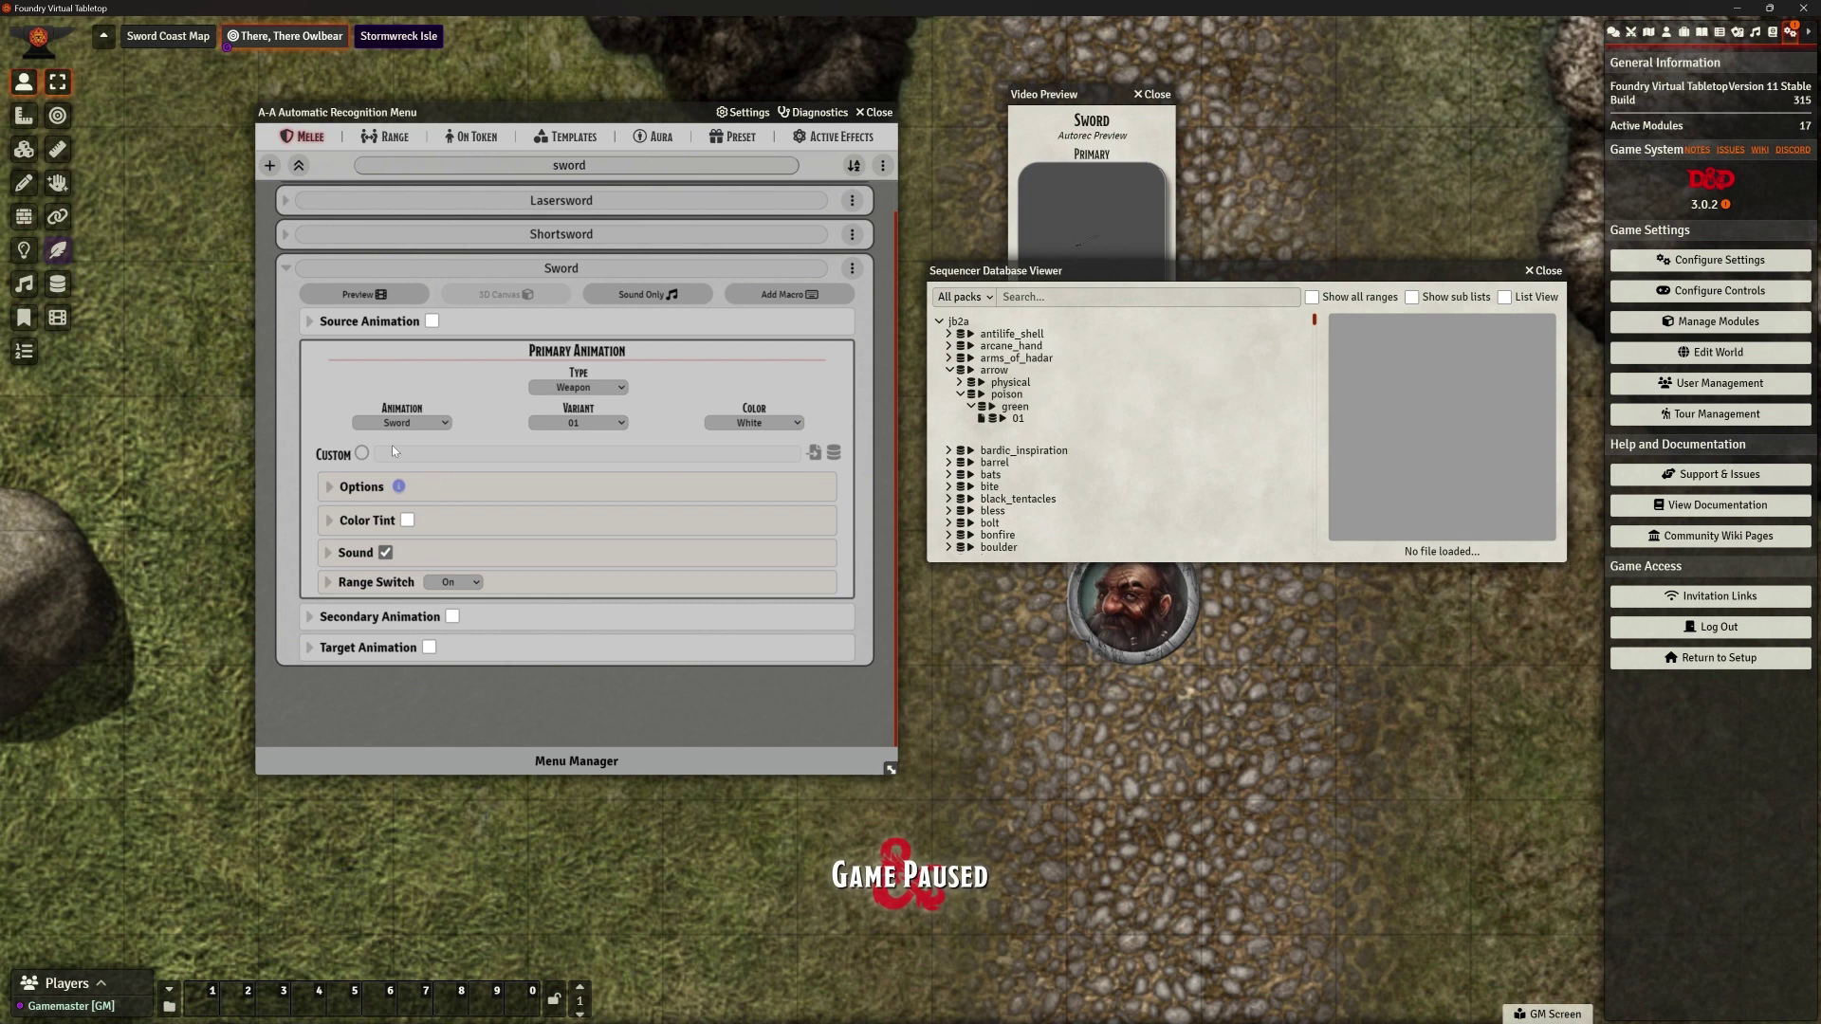
click(1547, 270)
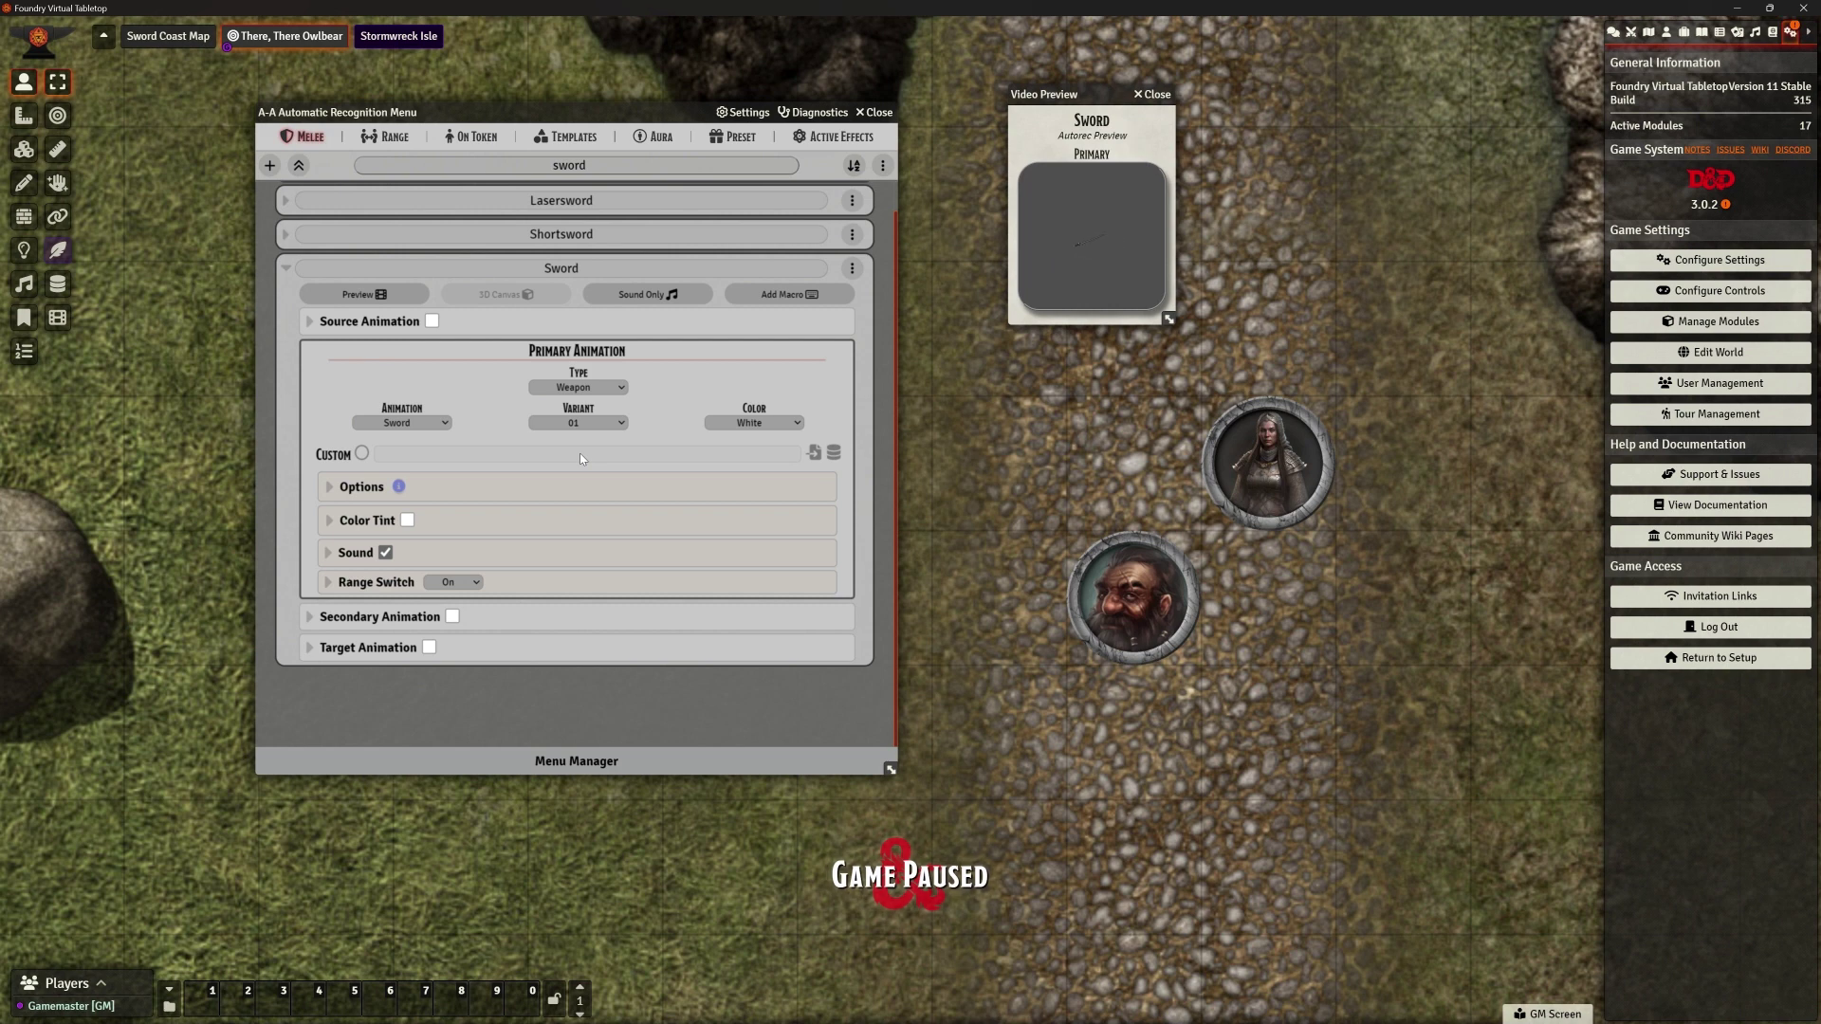
Examine the Options and Color Tint settings of Sword's primary animation, collapsing each section after viewing
click(330, 488)
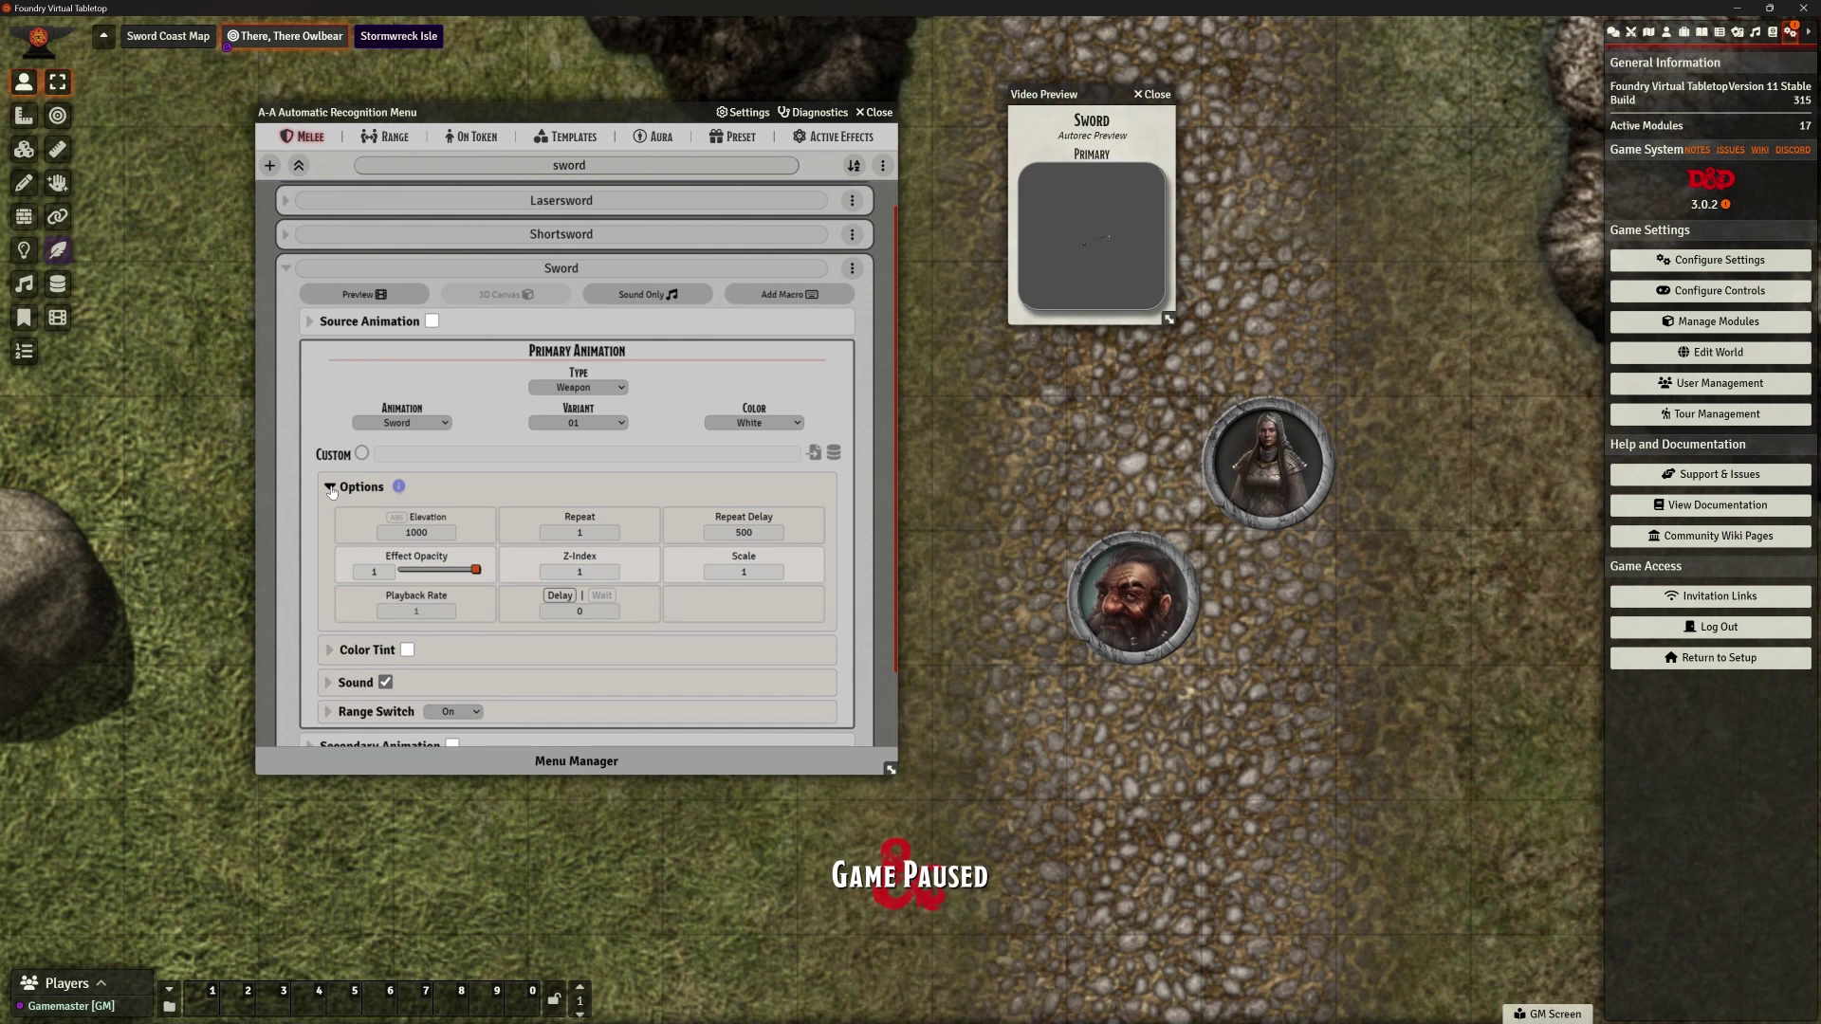
scroll(618, 526, down, 1)
scroll(618, 526, down, 1)
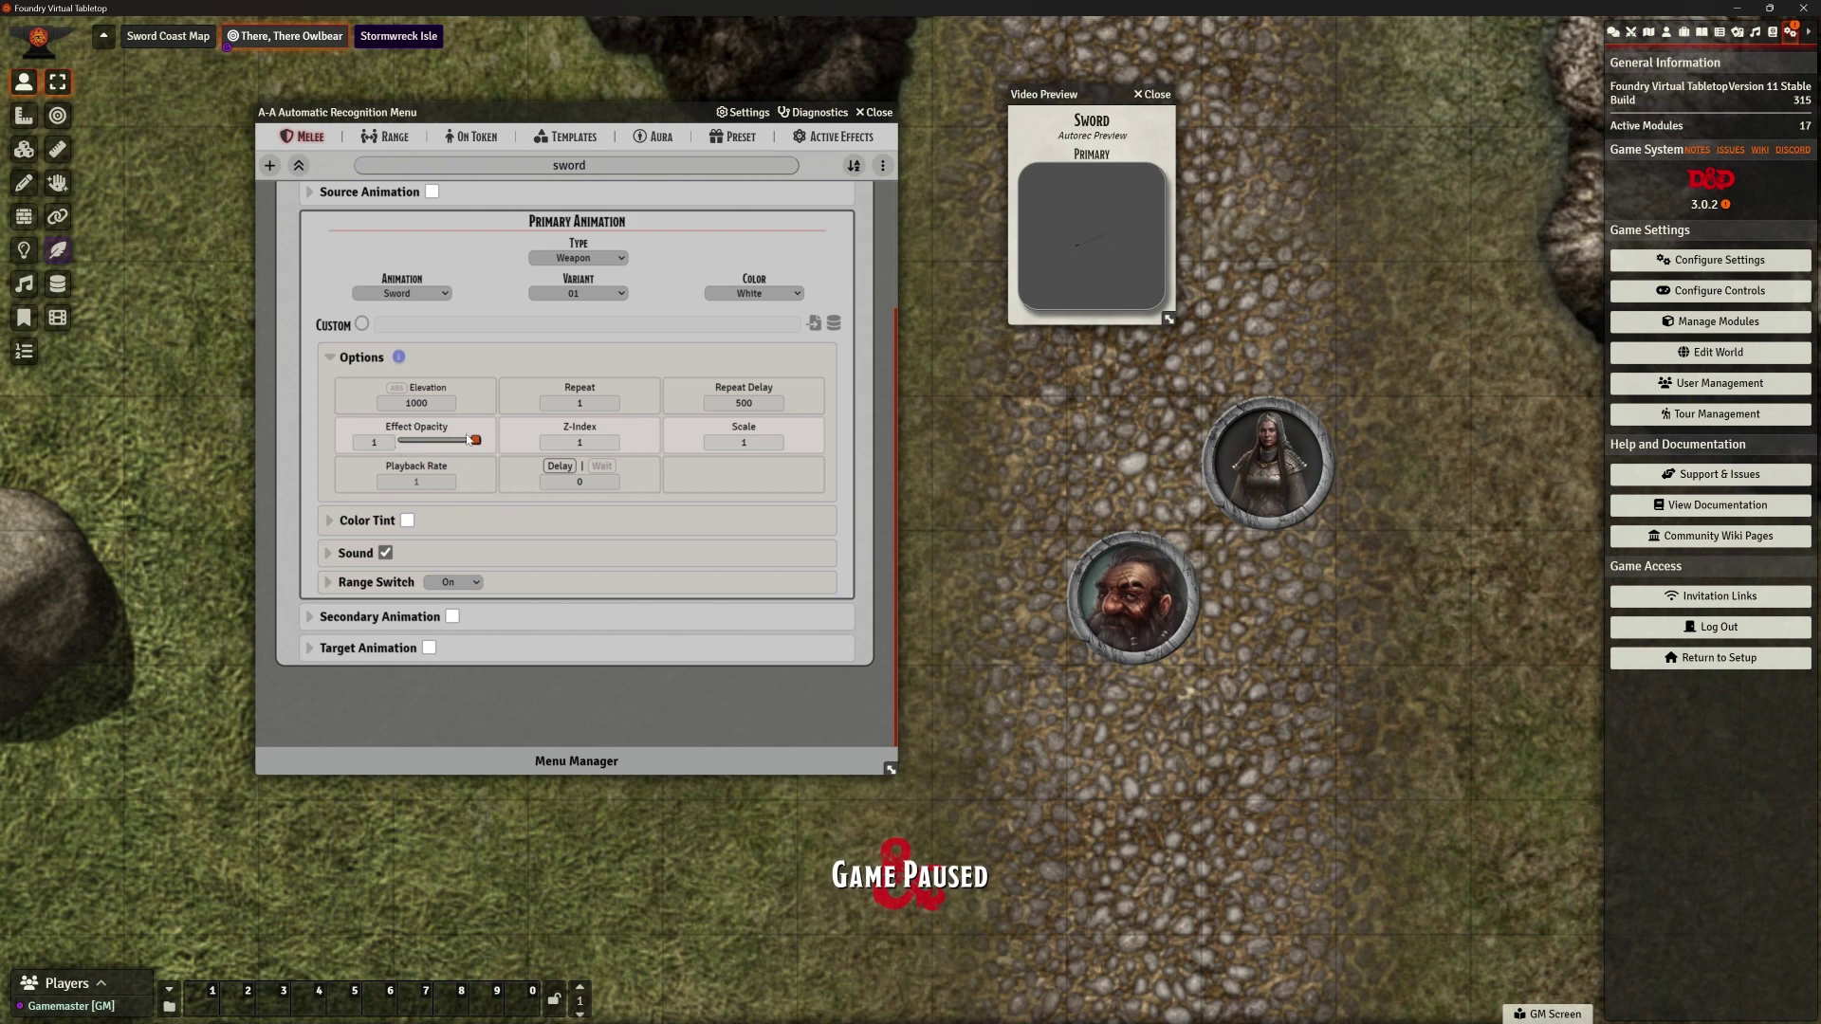
click(329, 359)
click(328, 520)
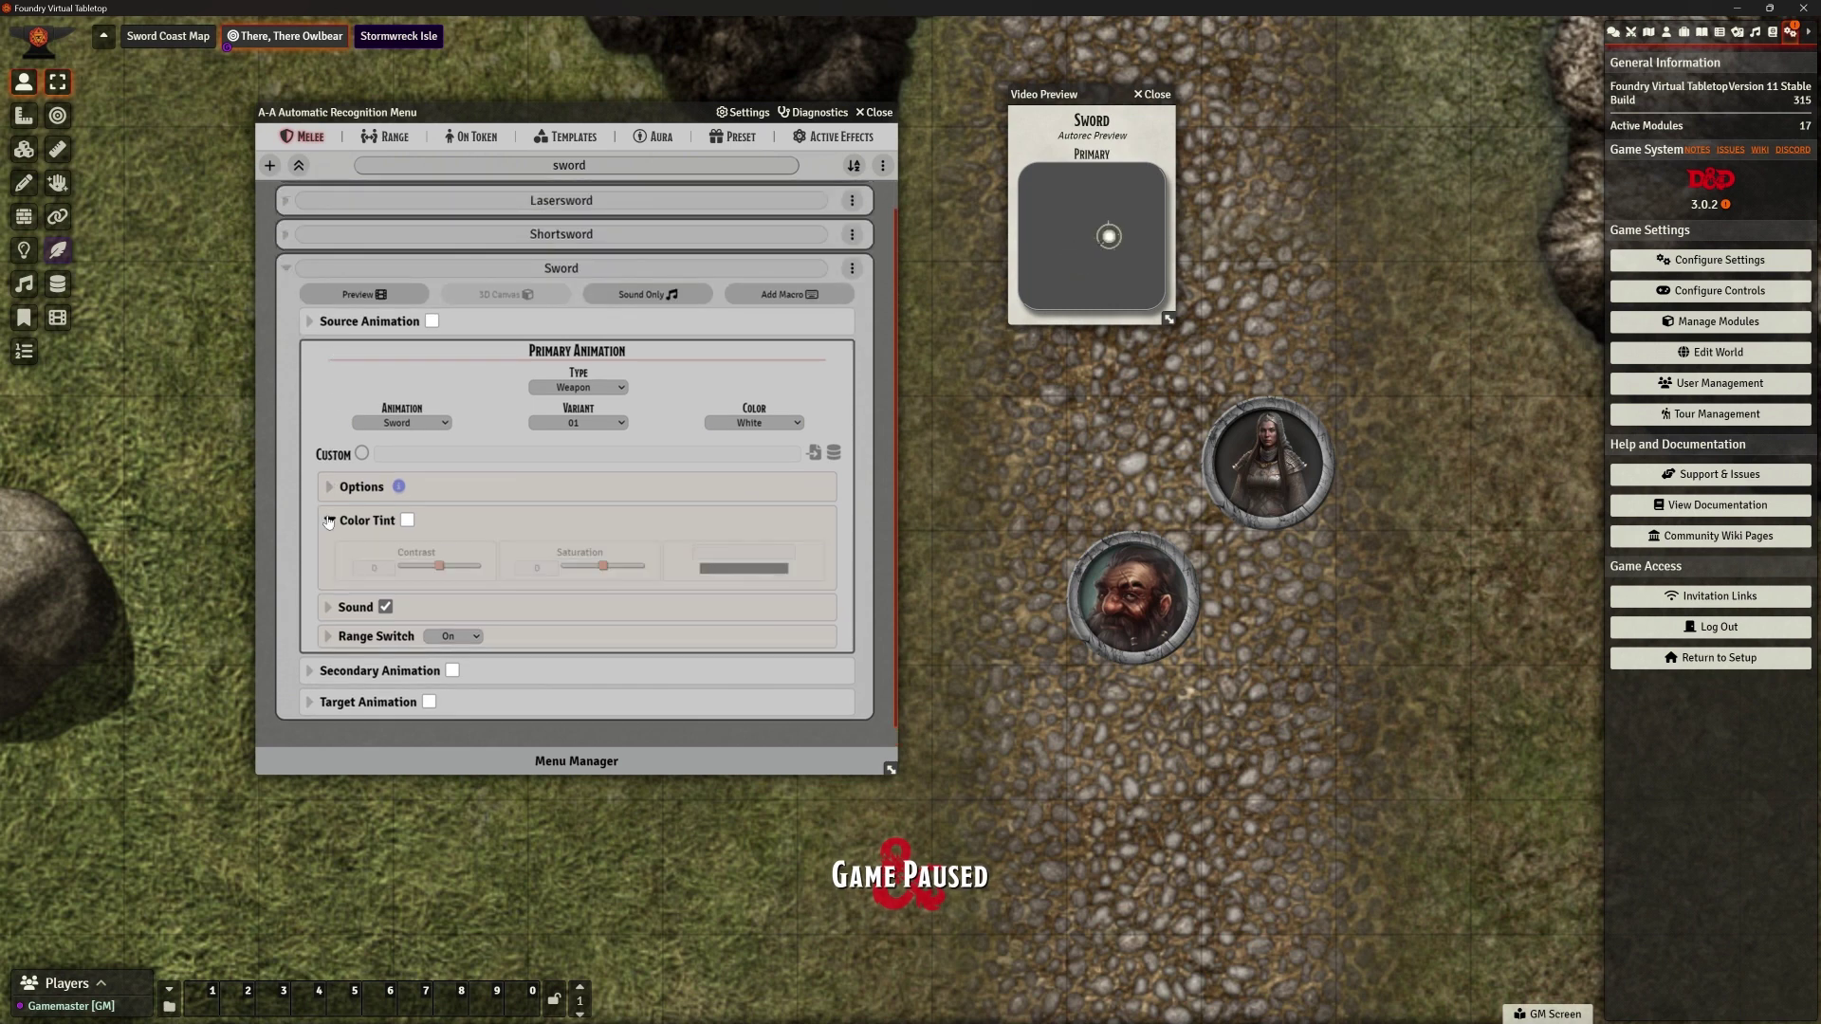
click(328, 521)
Examine the sound settings and file path of Sword's primary animation, toggling the sound off and back on, and collapse the section
click(328, 553)
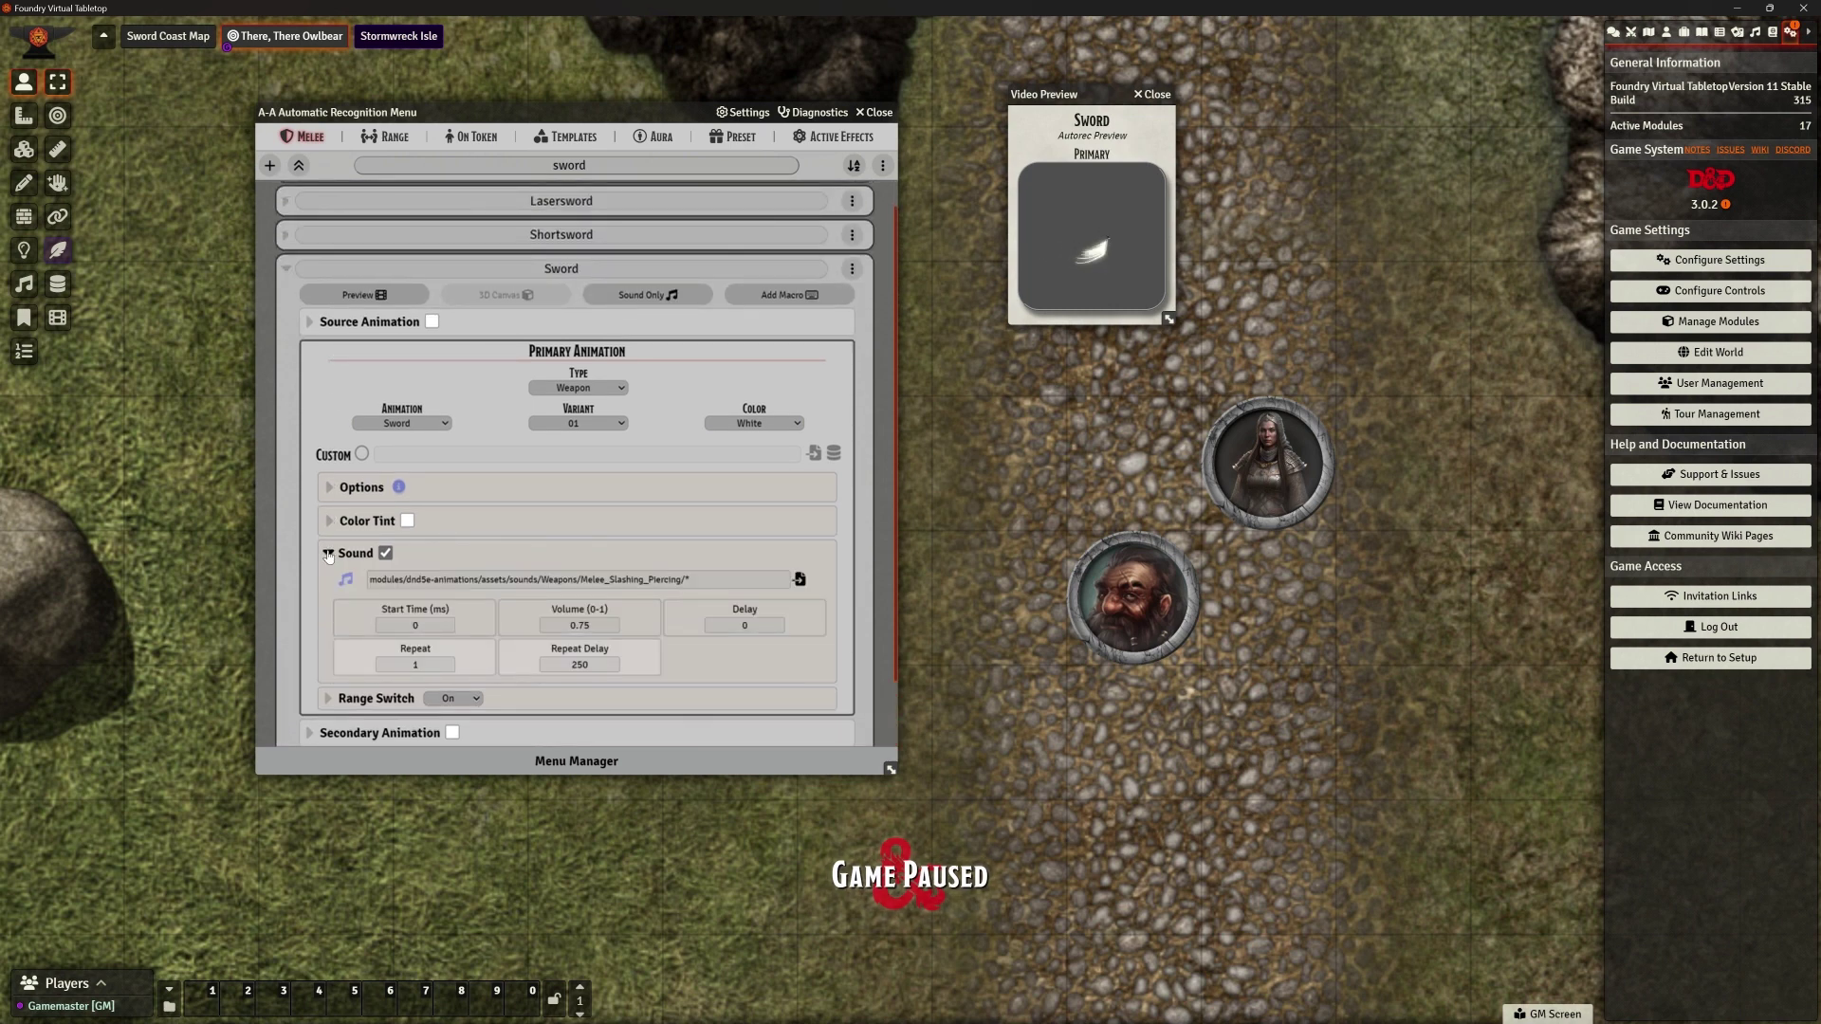
click(328, 553)
click(328, 553)
scroll(494, 552, down, 2)
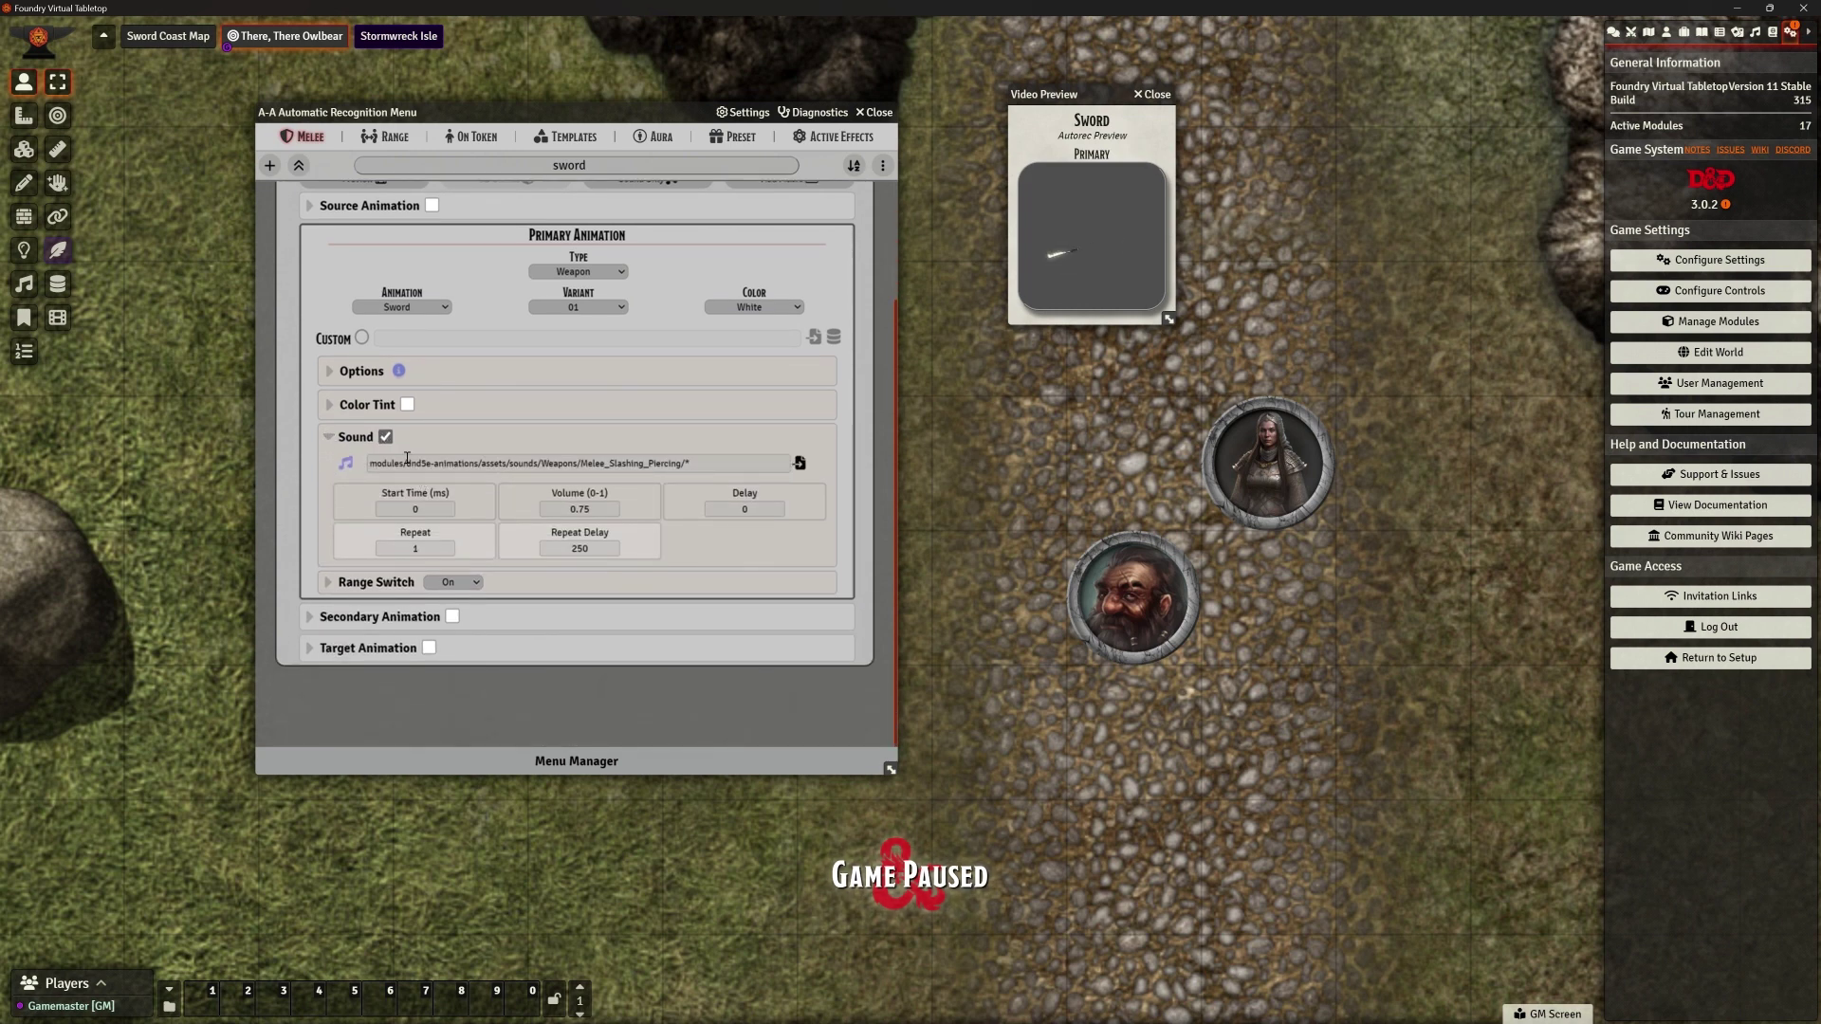
click(386, 437)
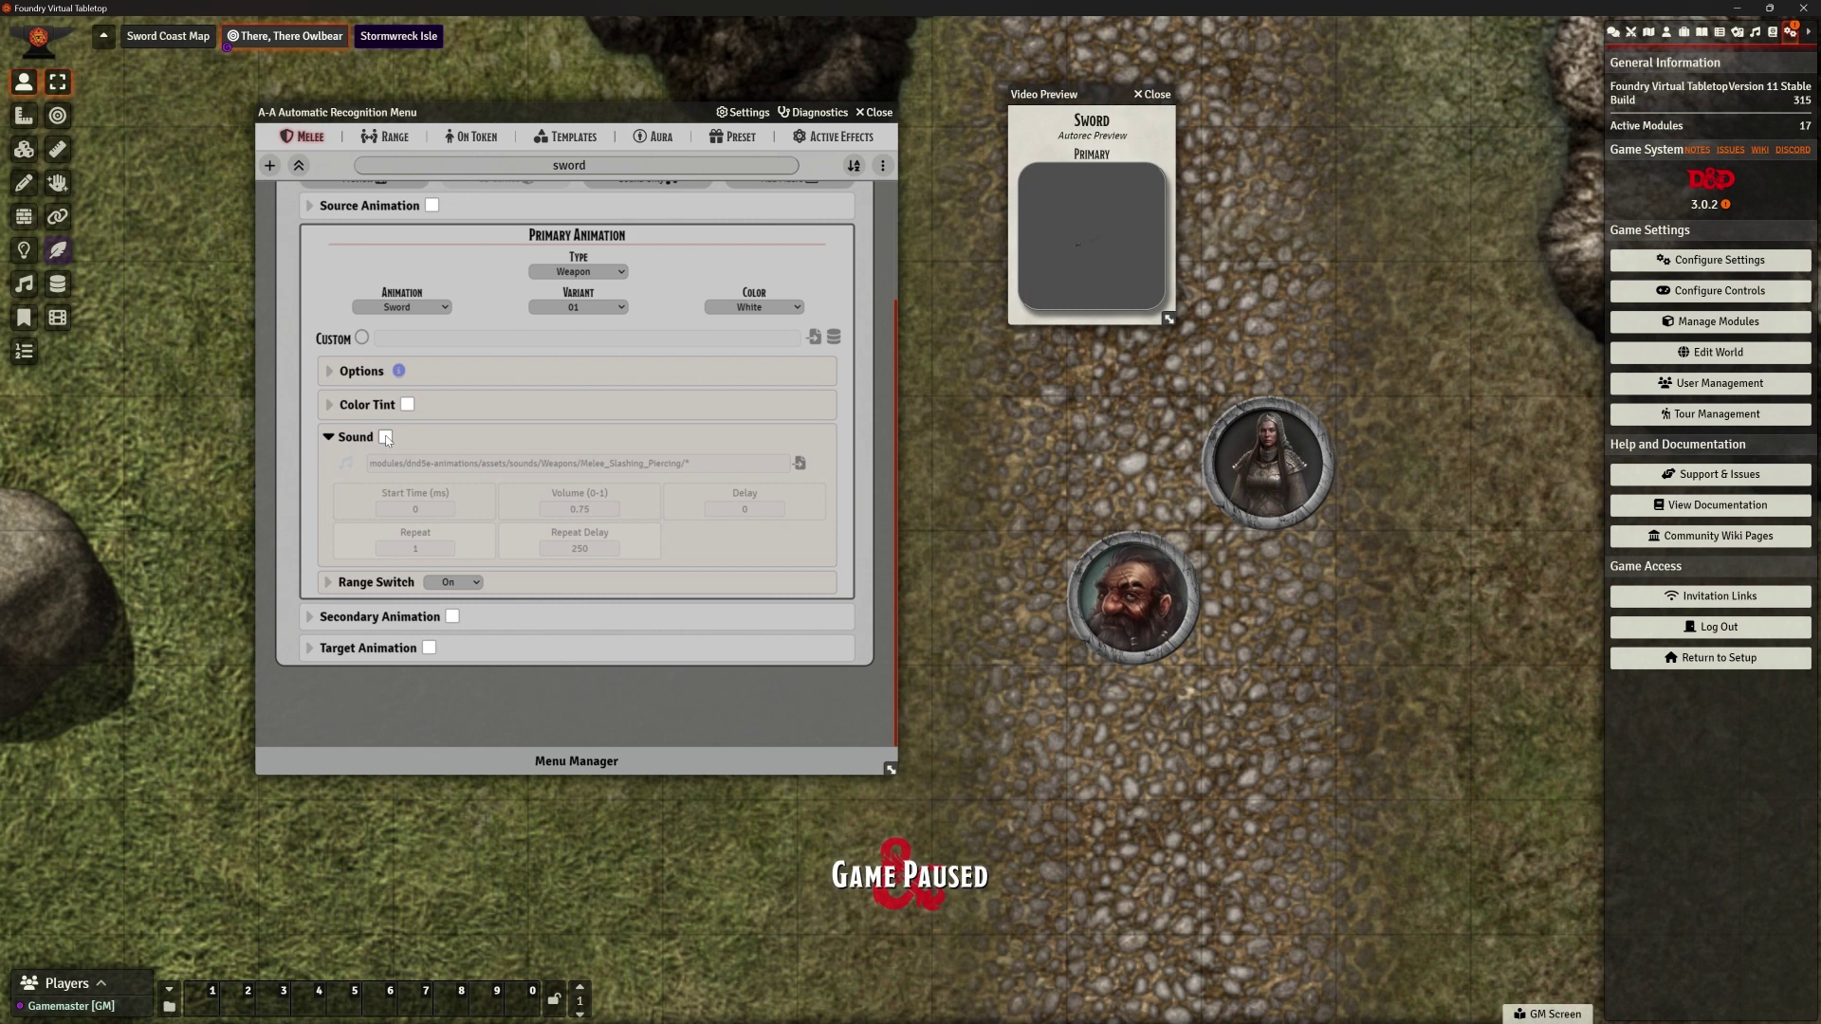
click(386, 437)
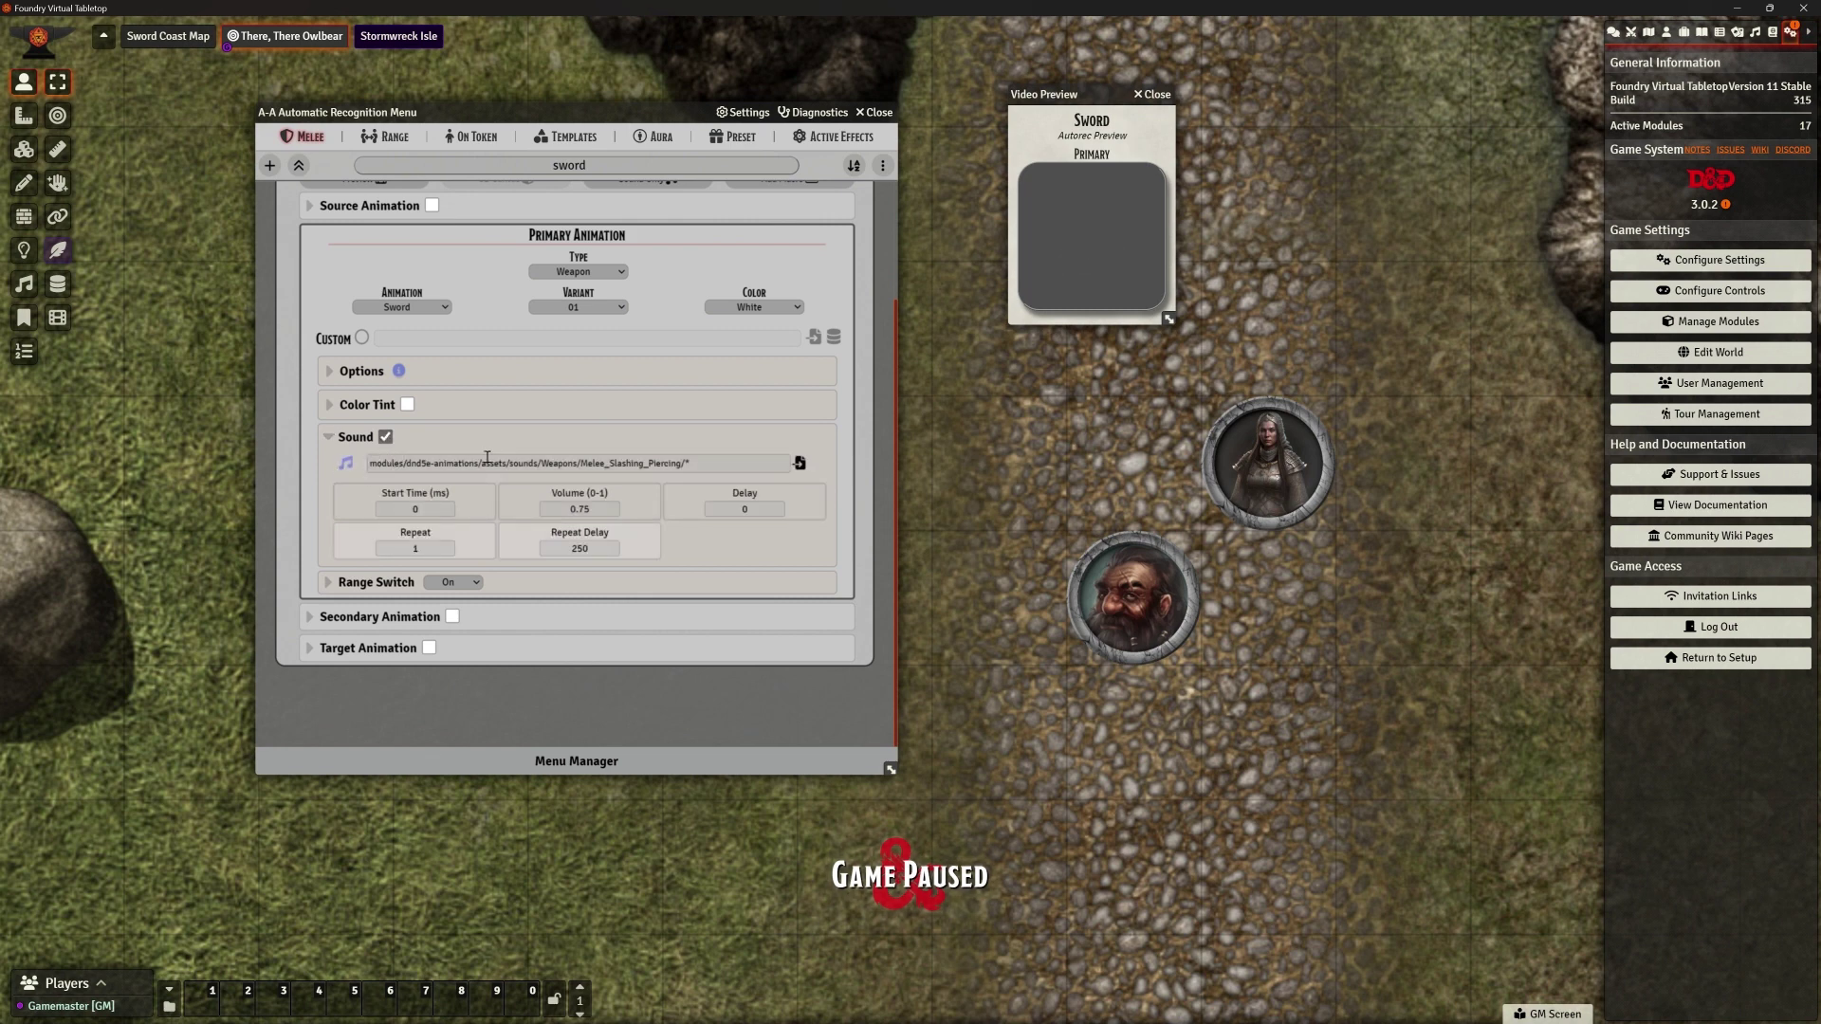
drag(690, 463, 366, 468)
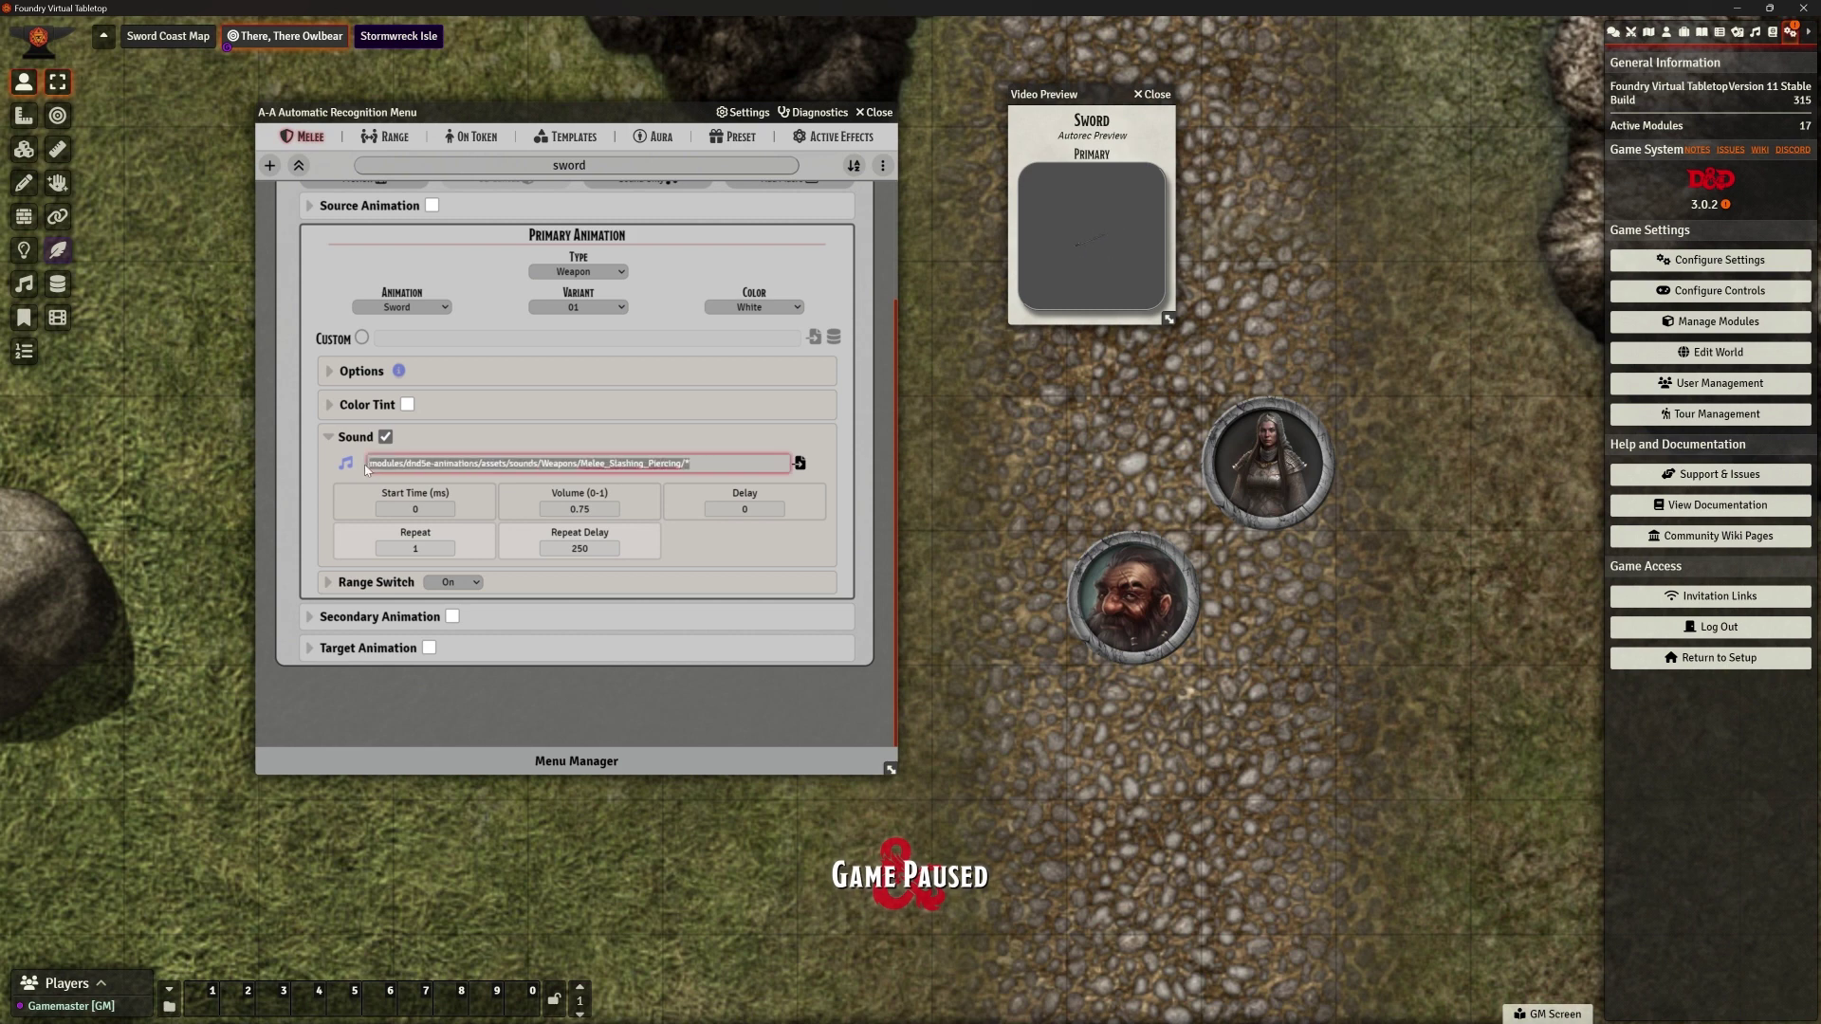
click(329, 436)
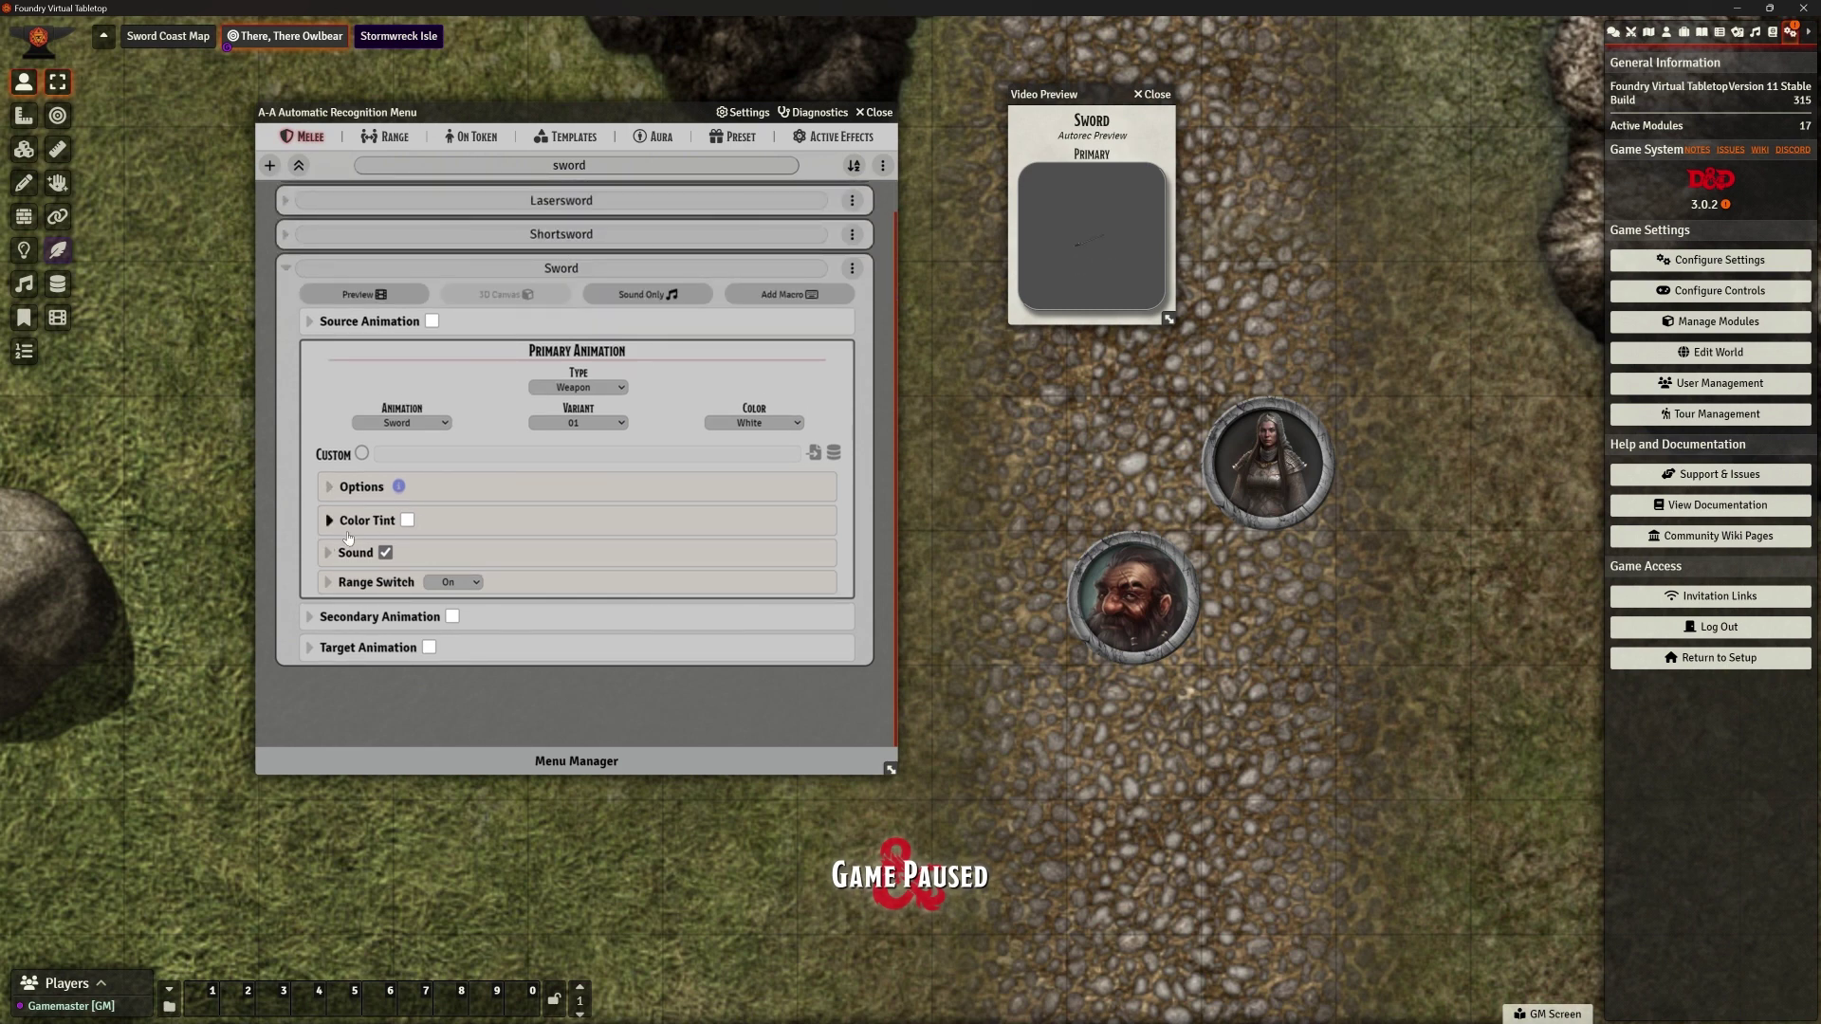
click(328, 552)
scroll(681, 507, down, 1)
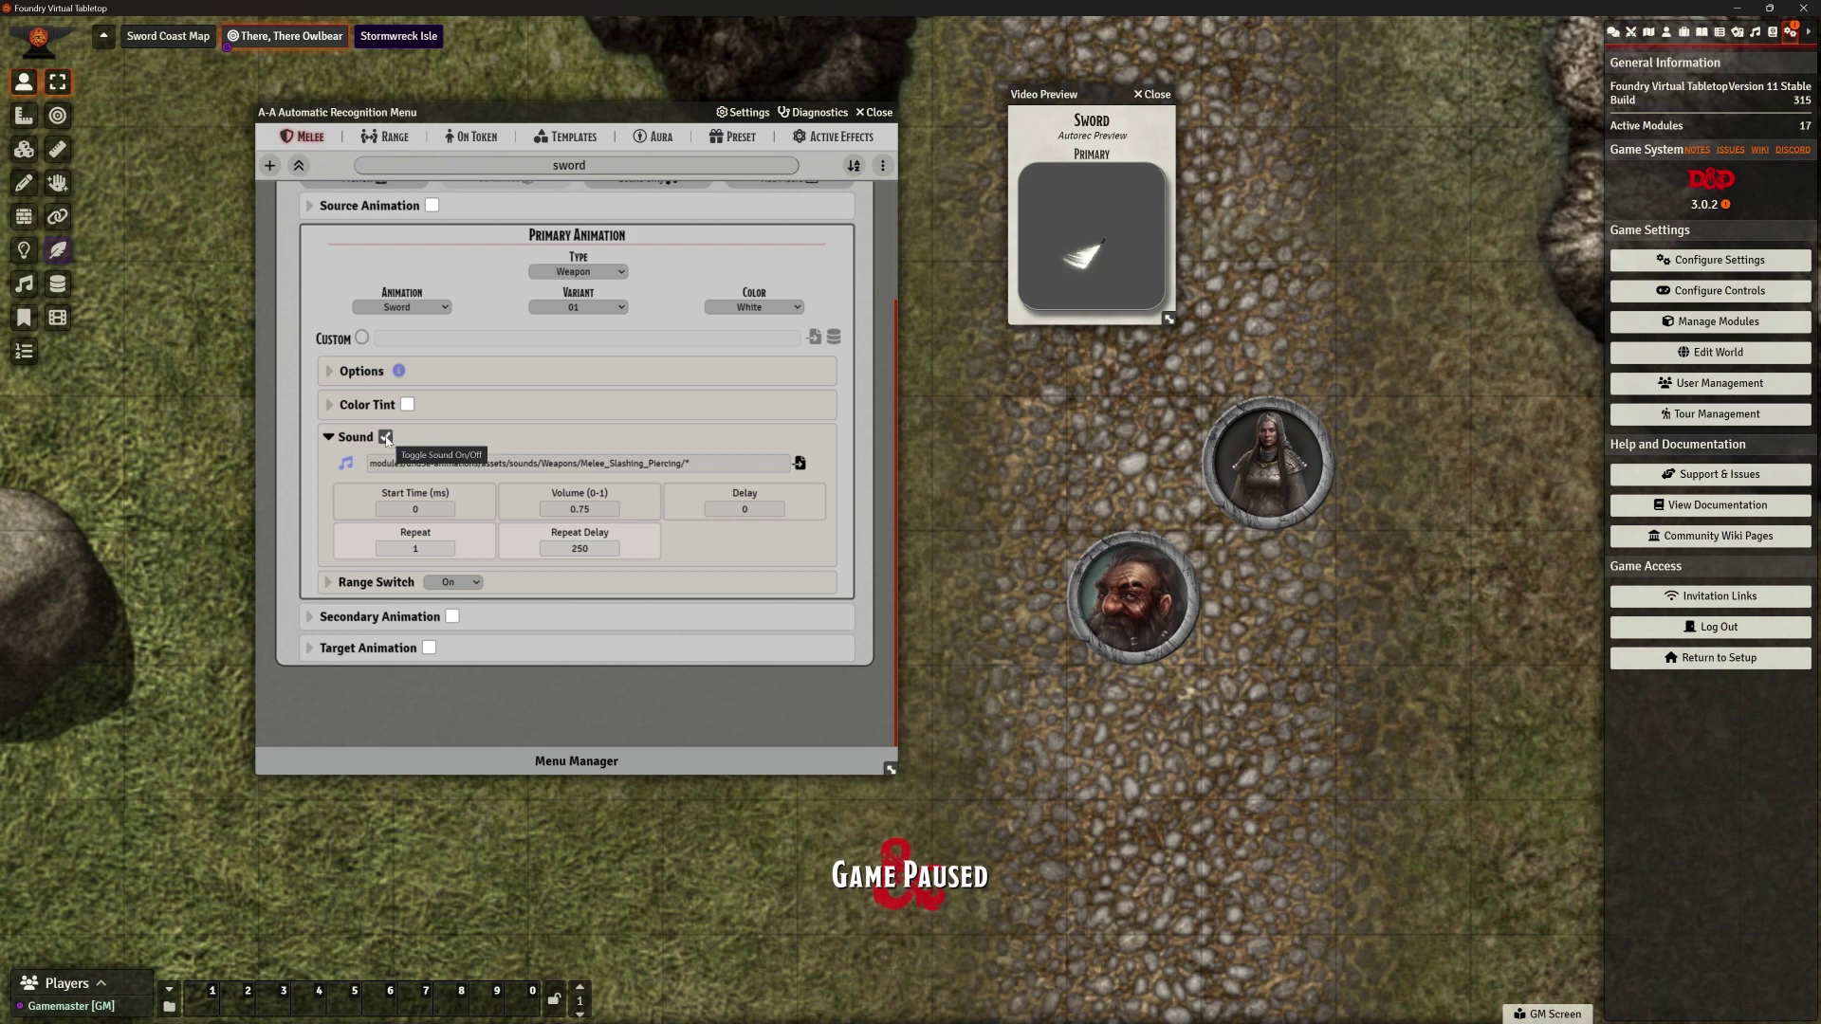
click(329, 436)
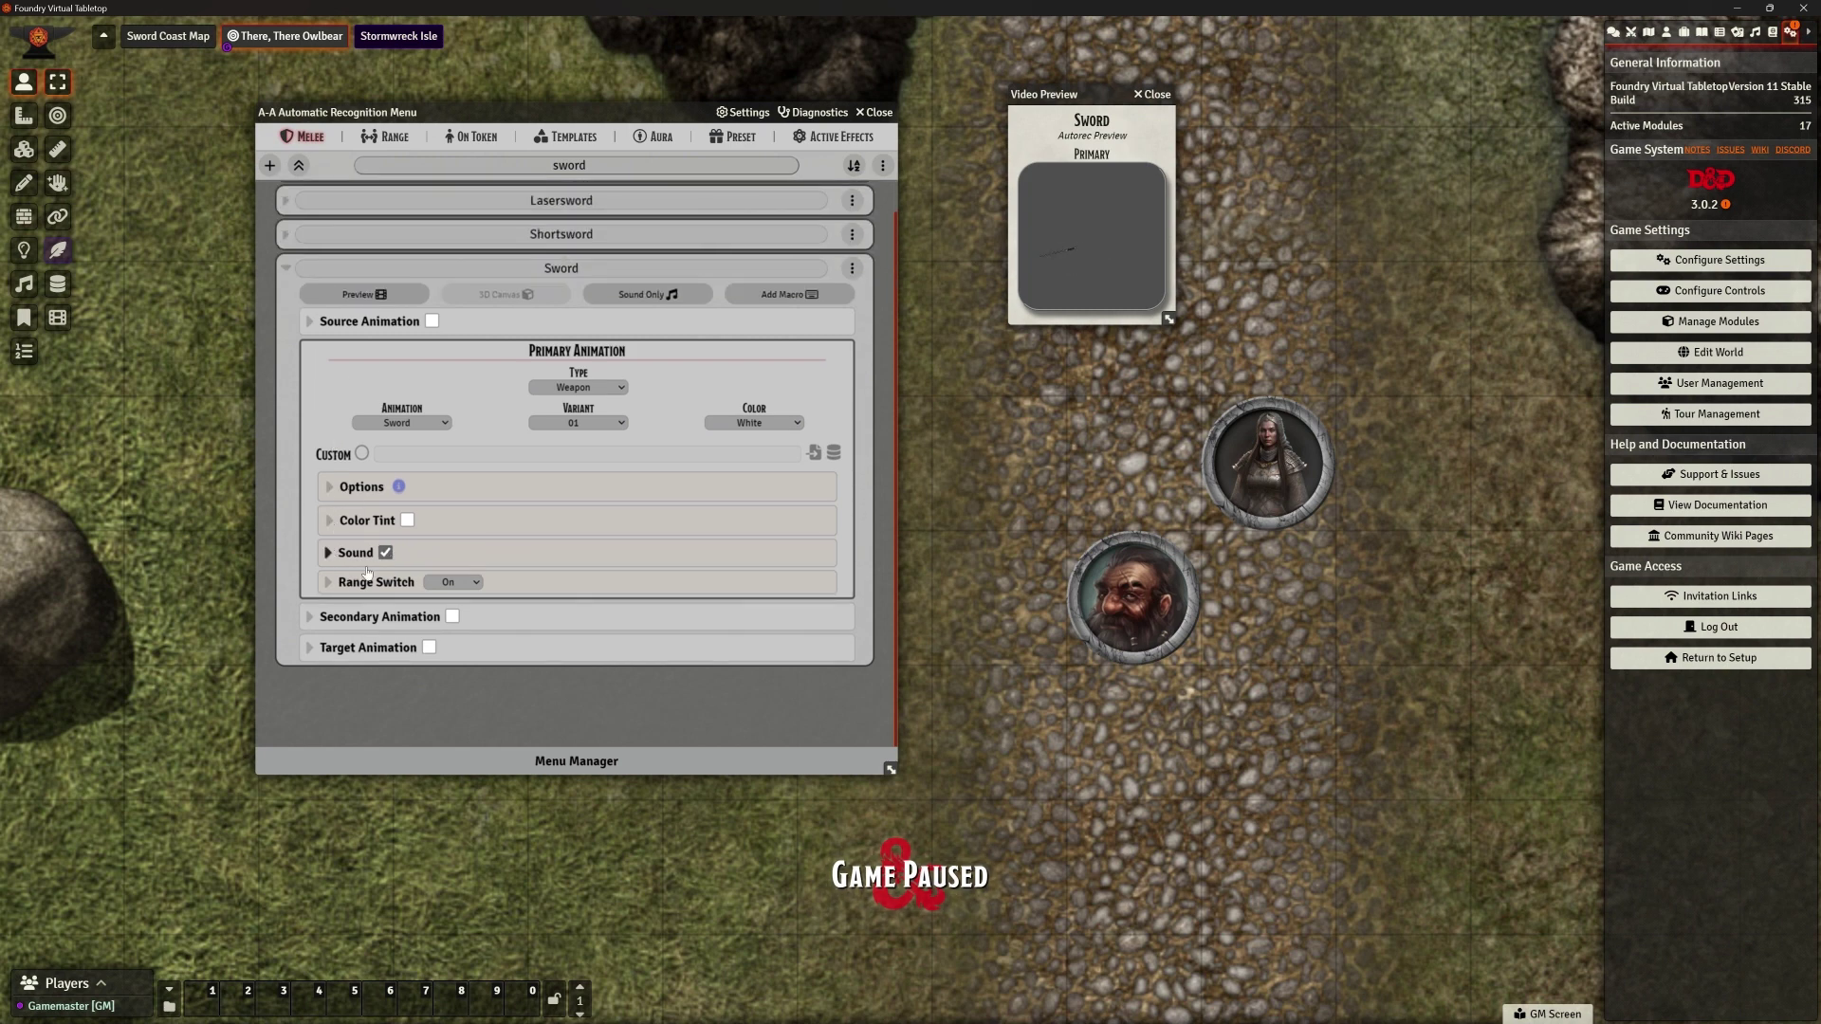
Examine the Range Switch settings of Sword's primary animation and collapse the section
click(329, 581)
scroll(463, 537, down, 3)
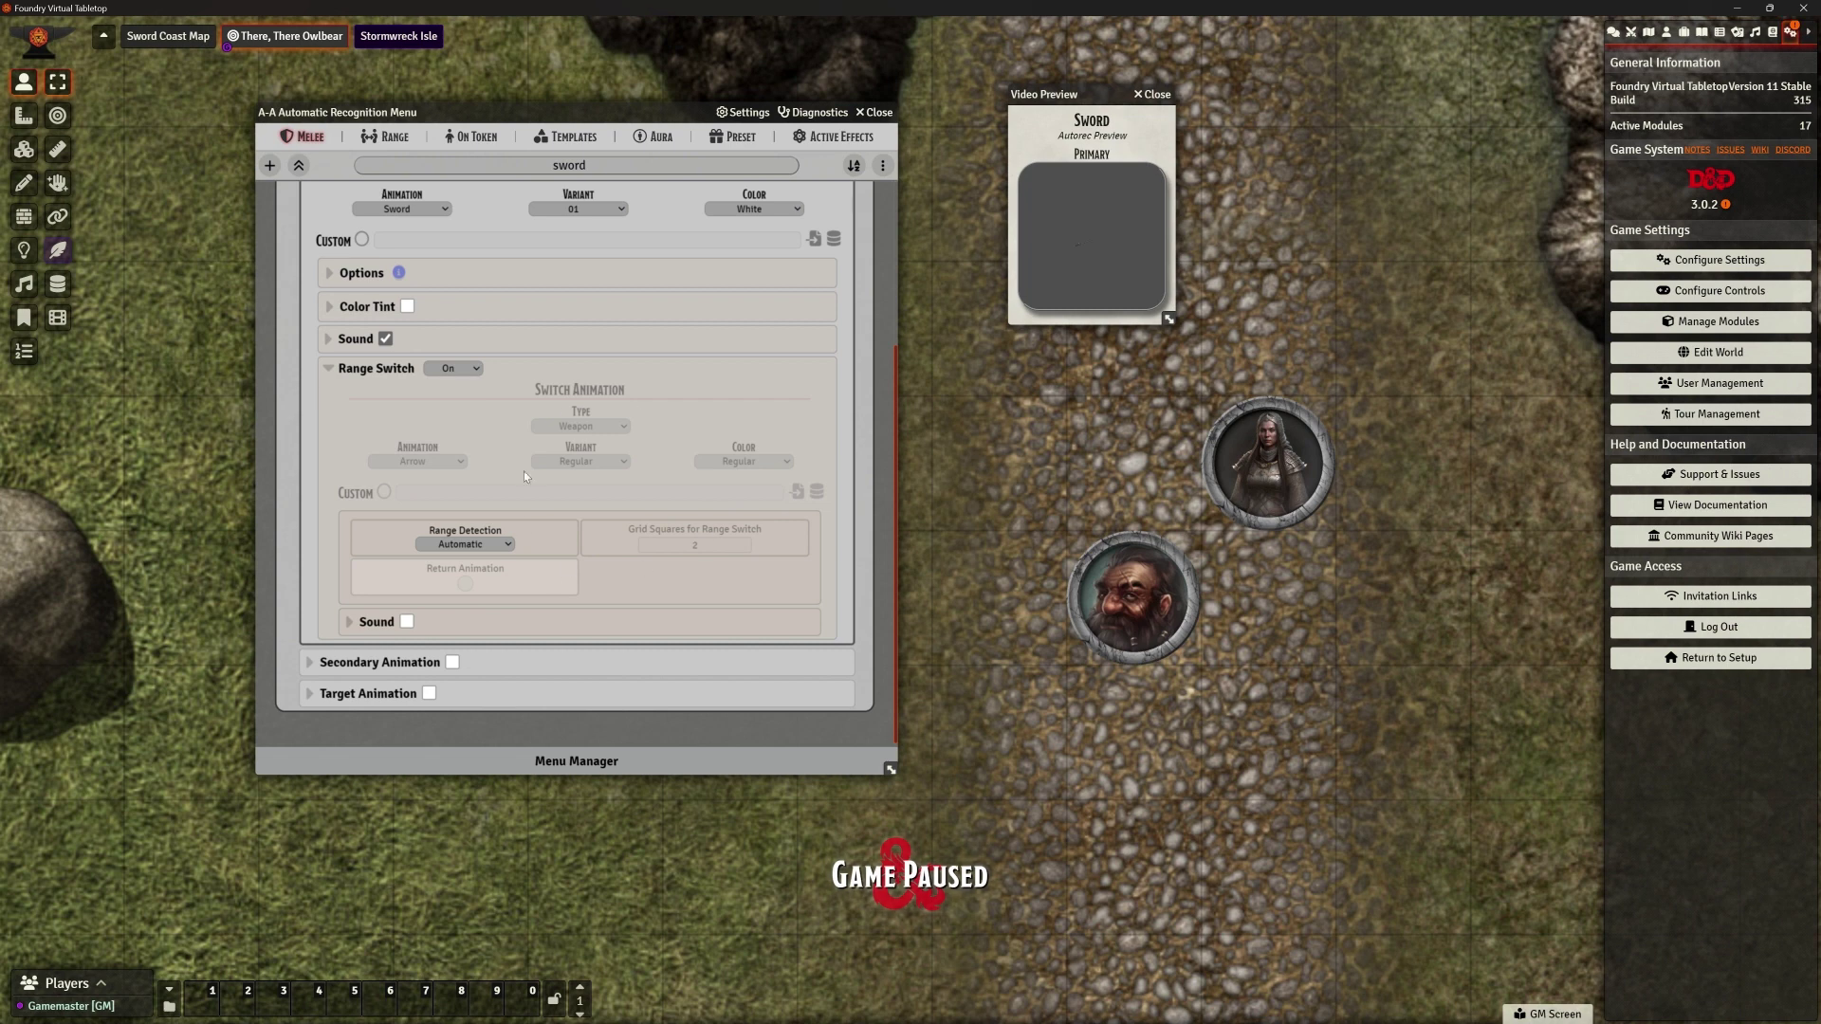
click(327, 369)
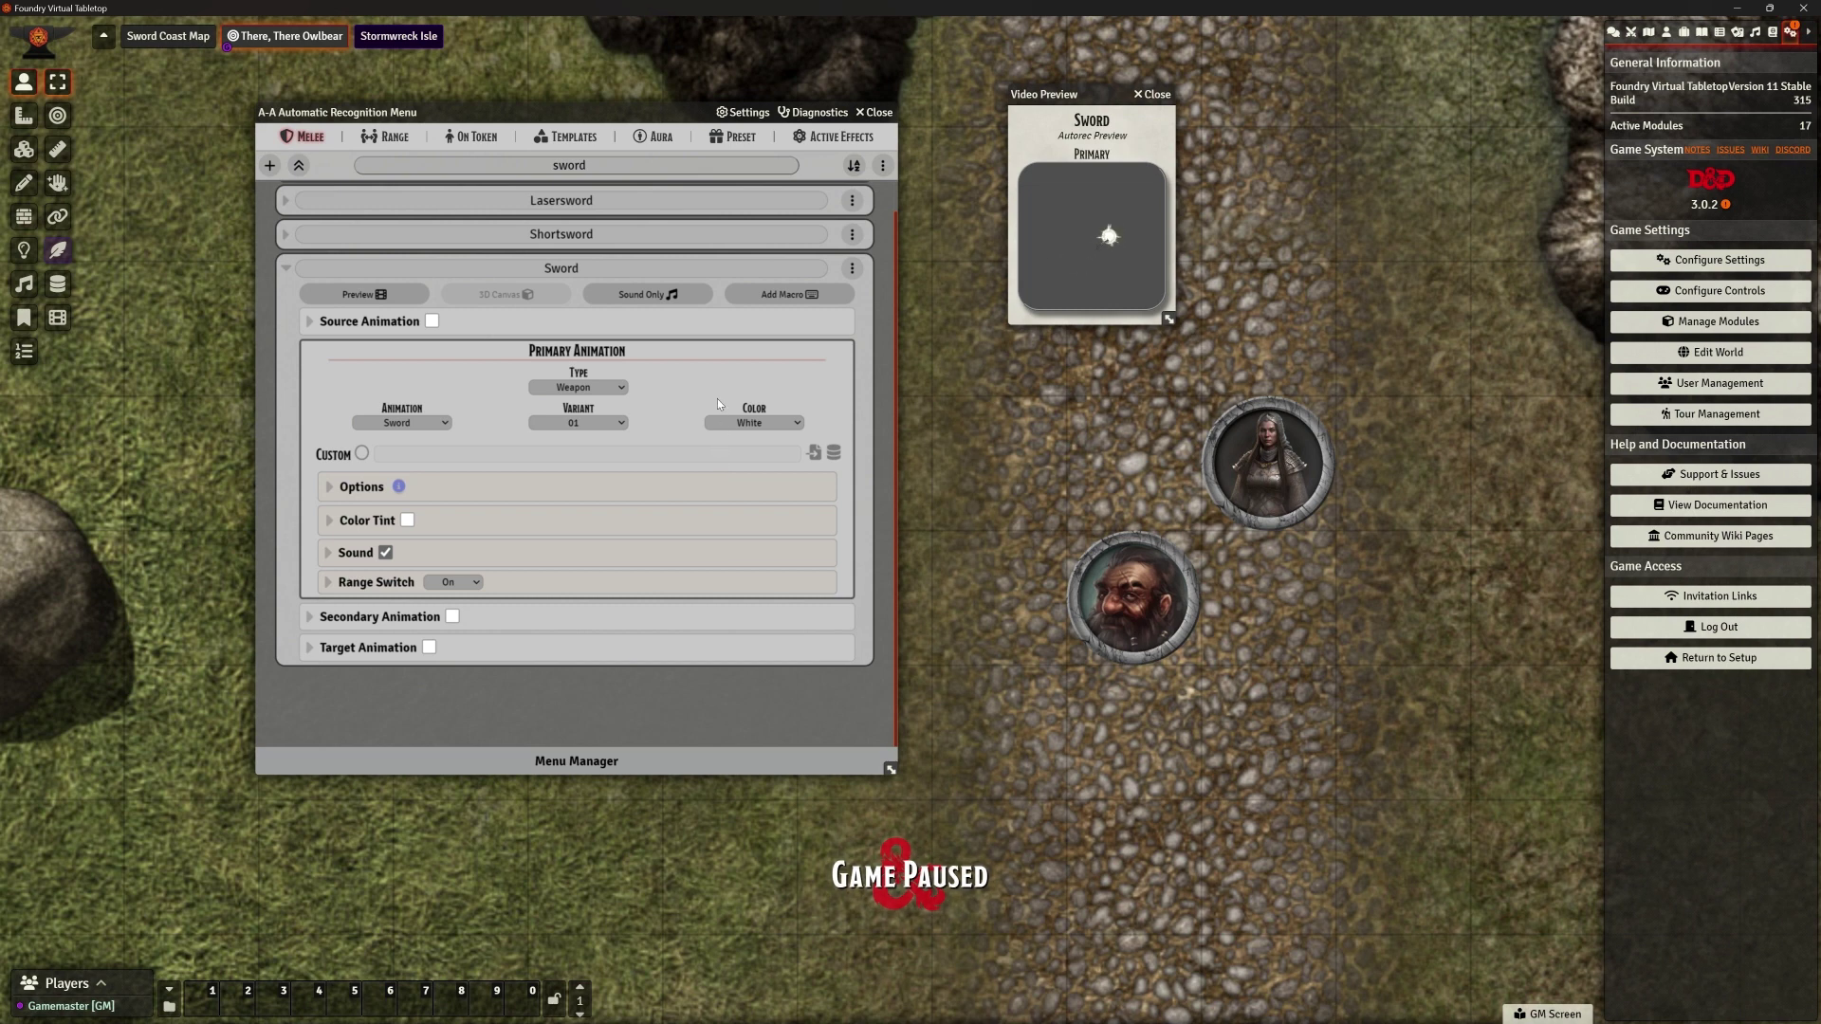
Collapse the Sword entry and clear the search filter from the melee entries
click(307, 142)
click(286, 269)
click(544, 164)
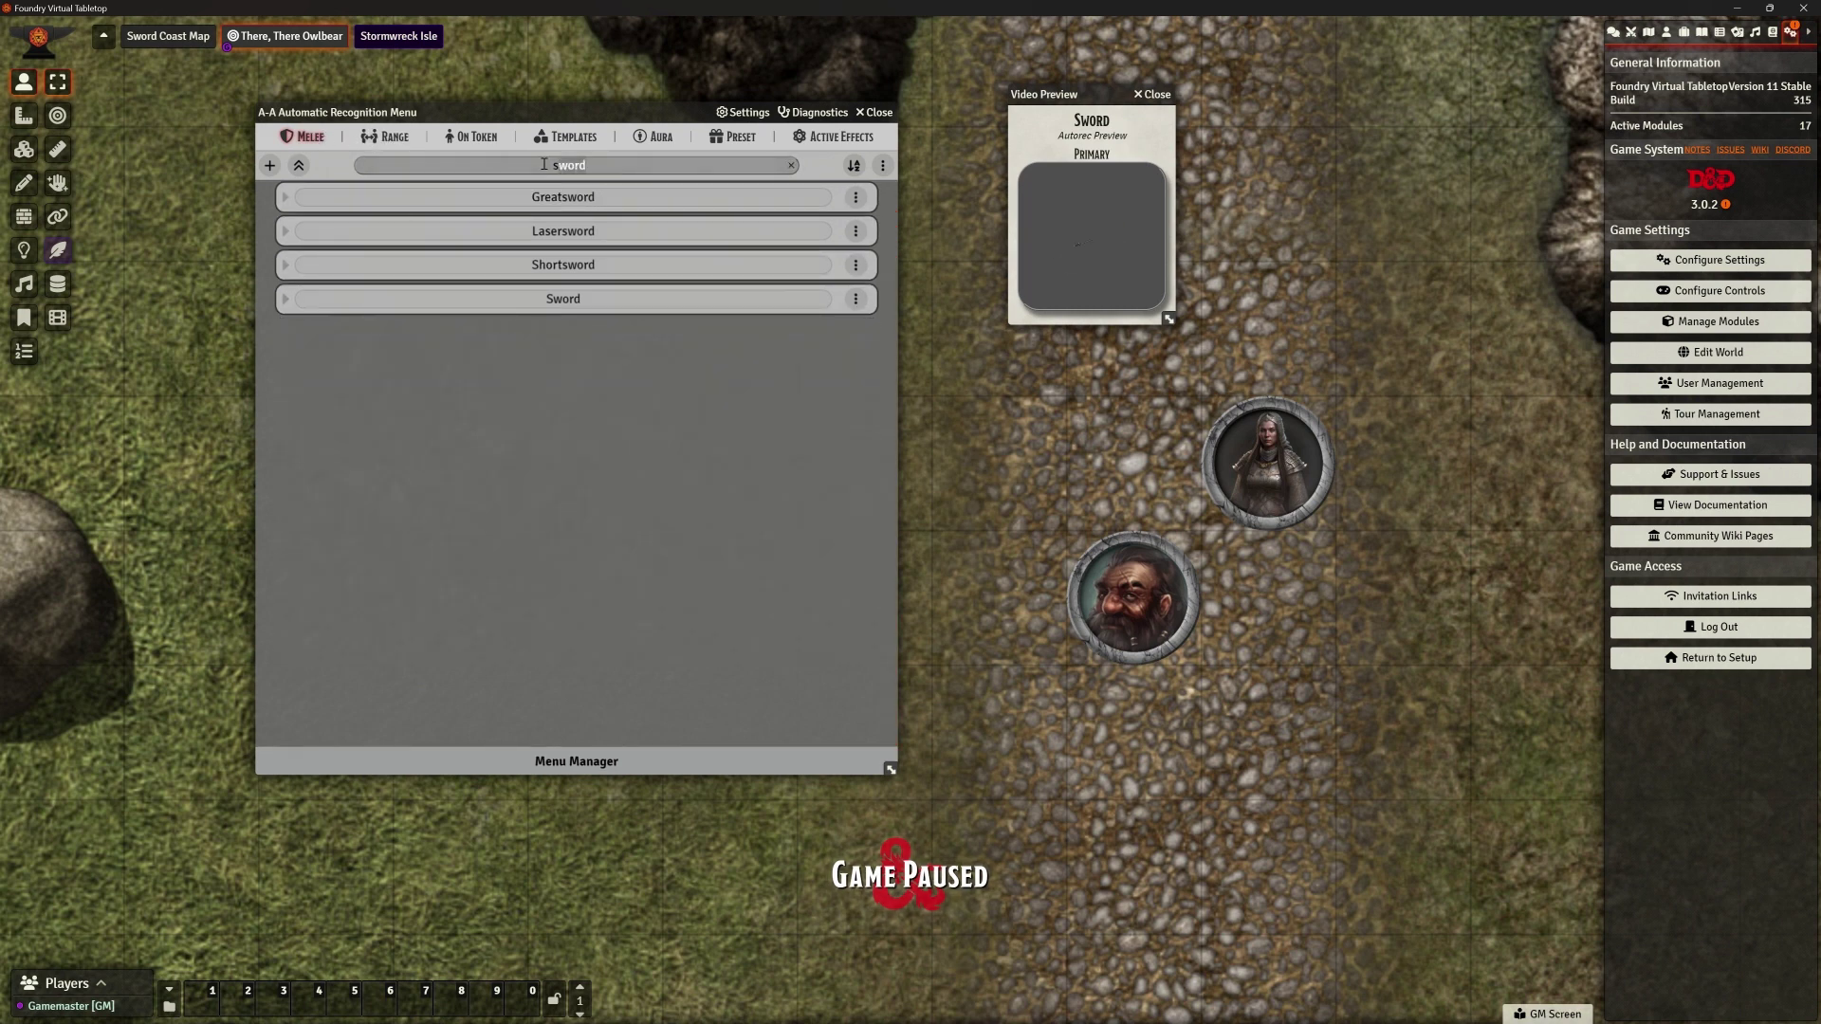
key(BackSpace)
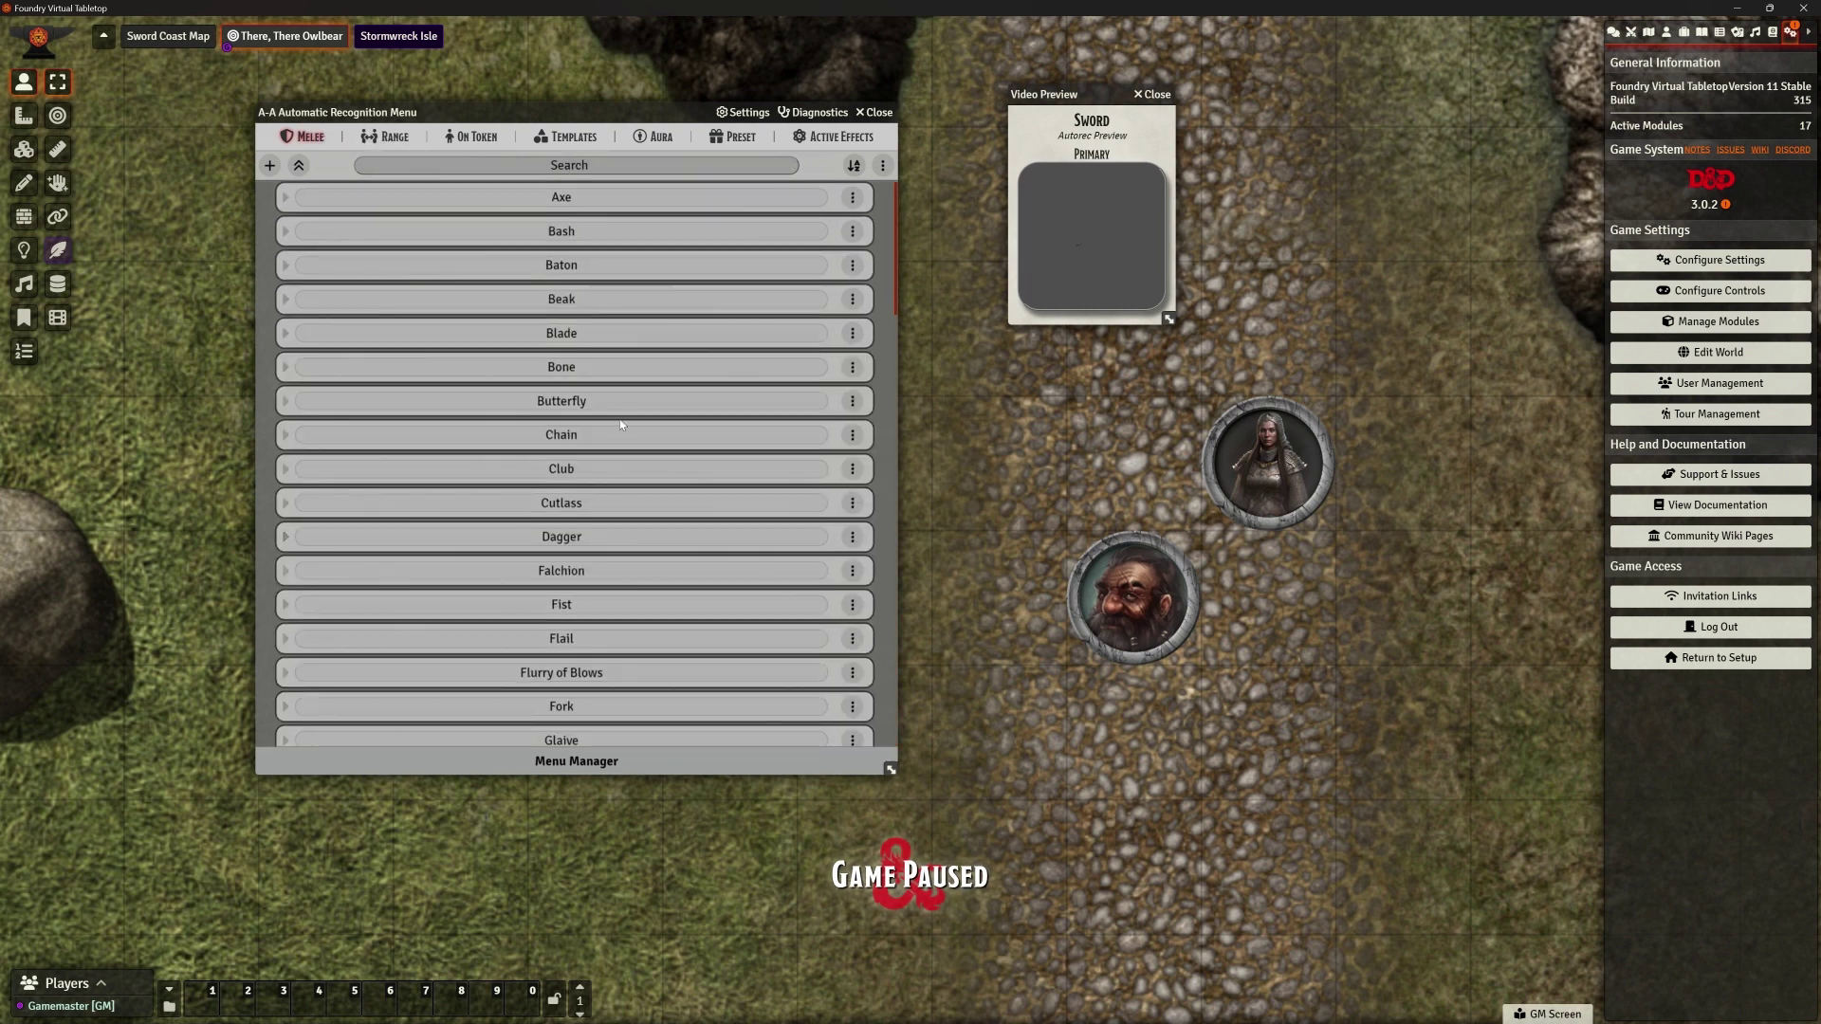
Examine the full list of melee entries and the options available for the Whip entry
scroll(621, 424, down, 5)
scroll(607, 432, down, 3)
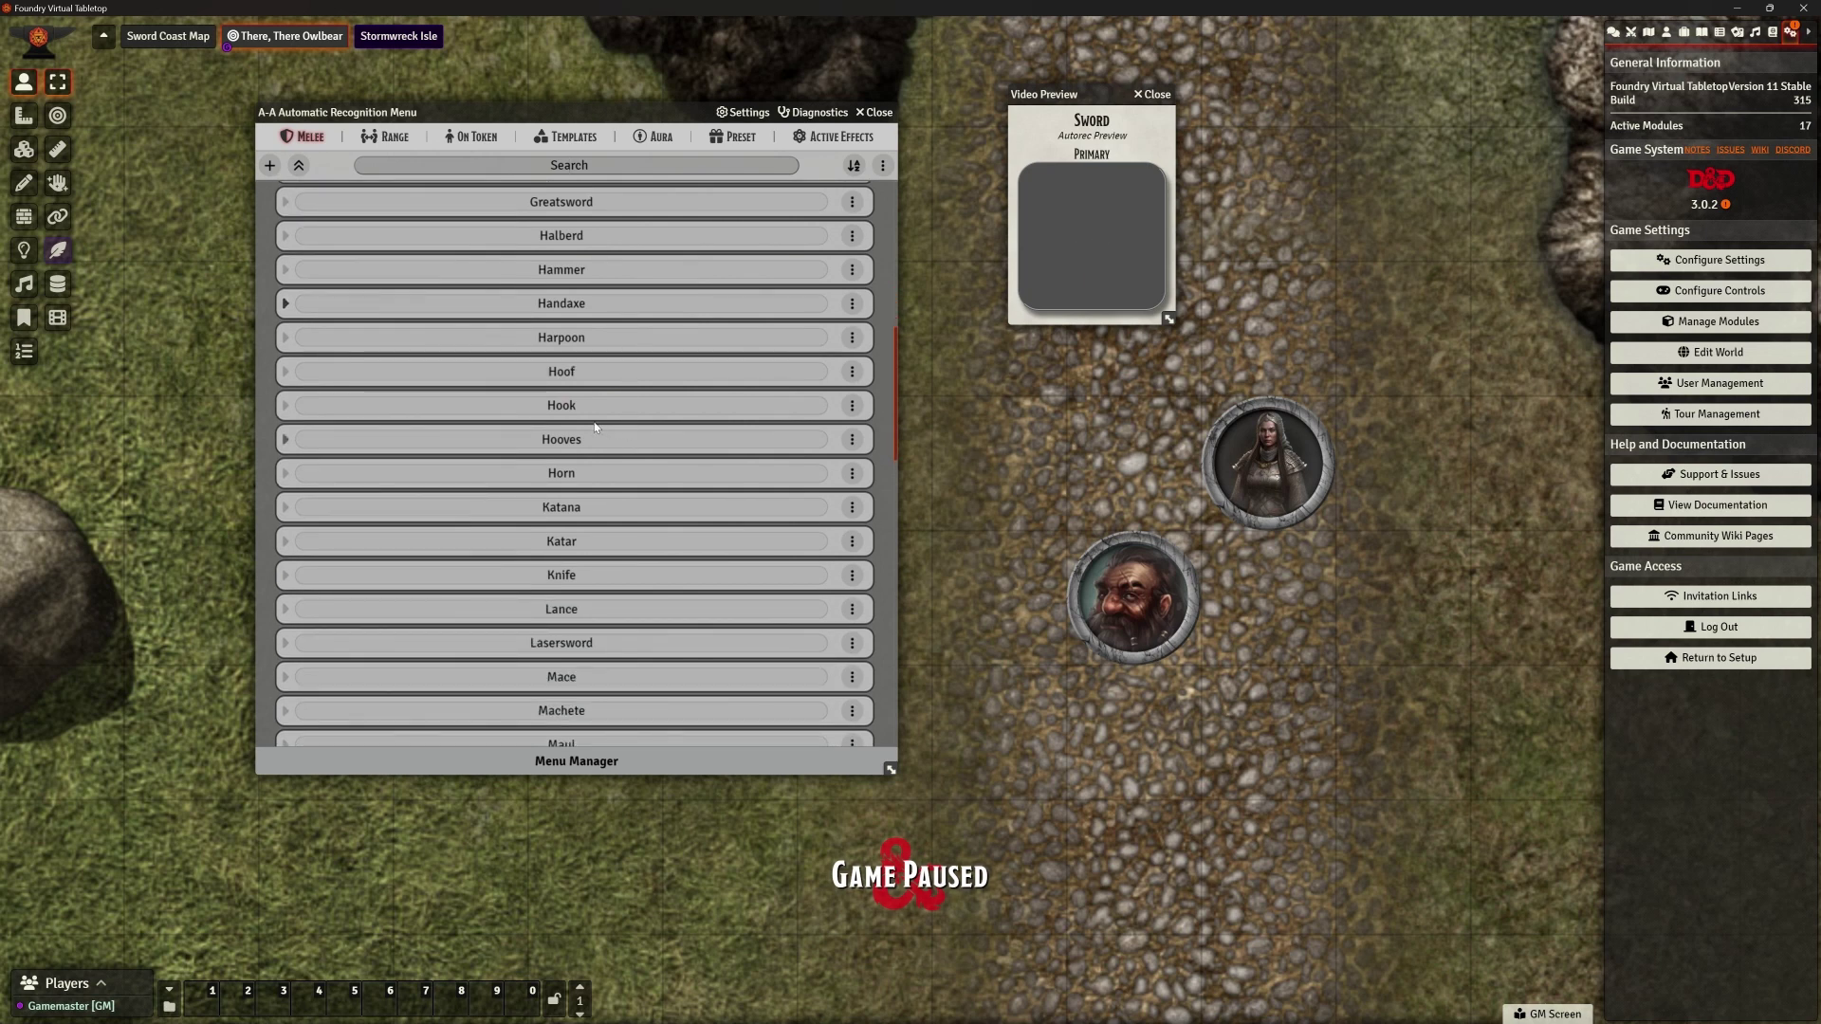
scroll(622, 408, down, 5)
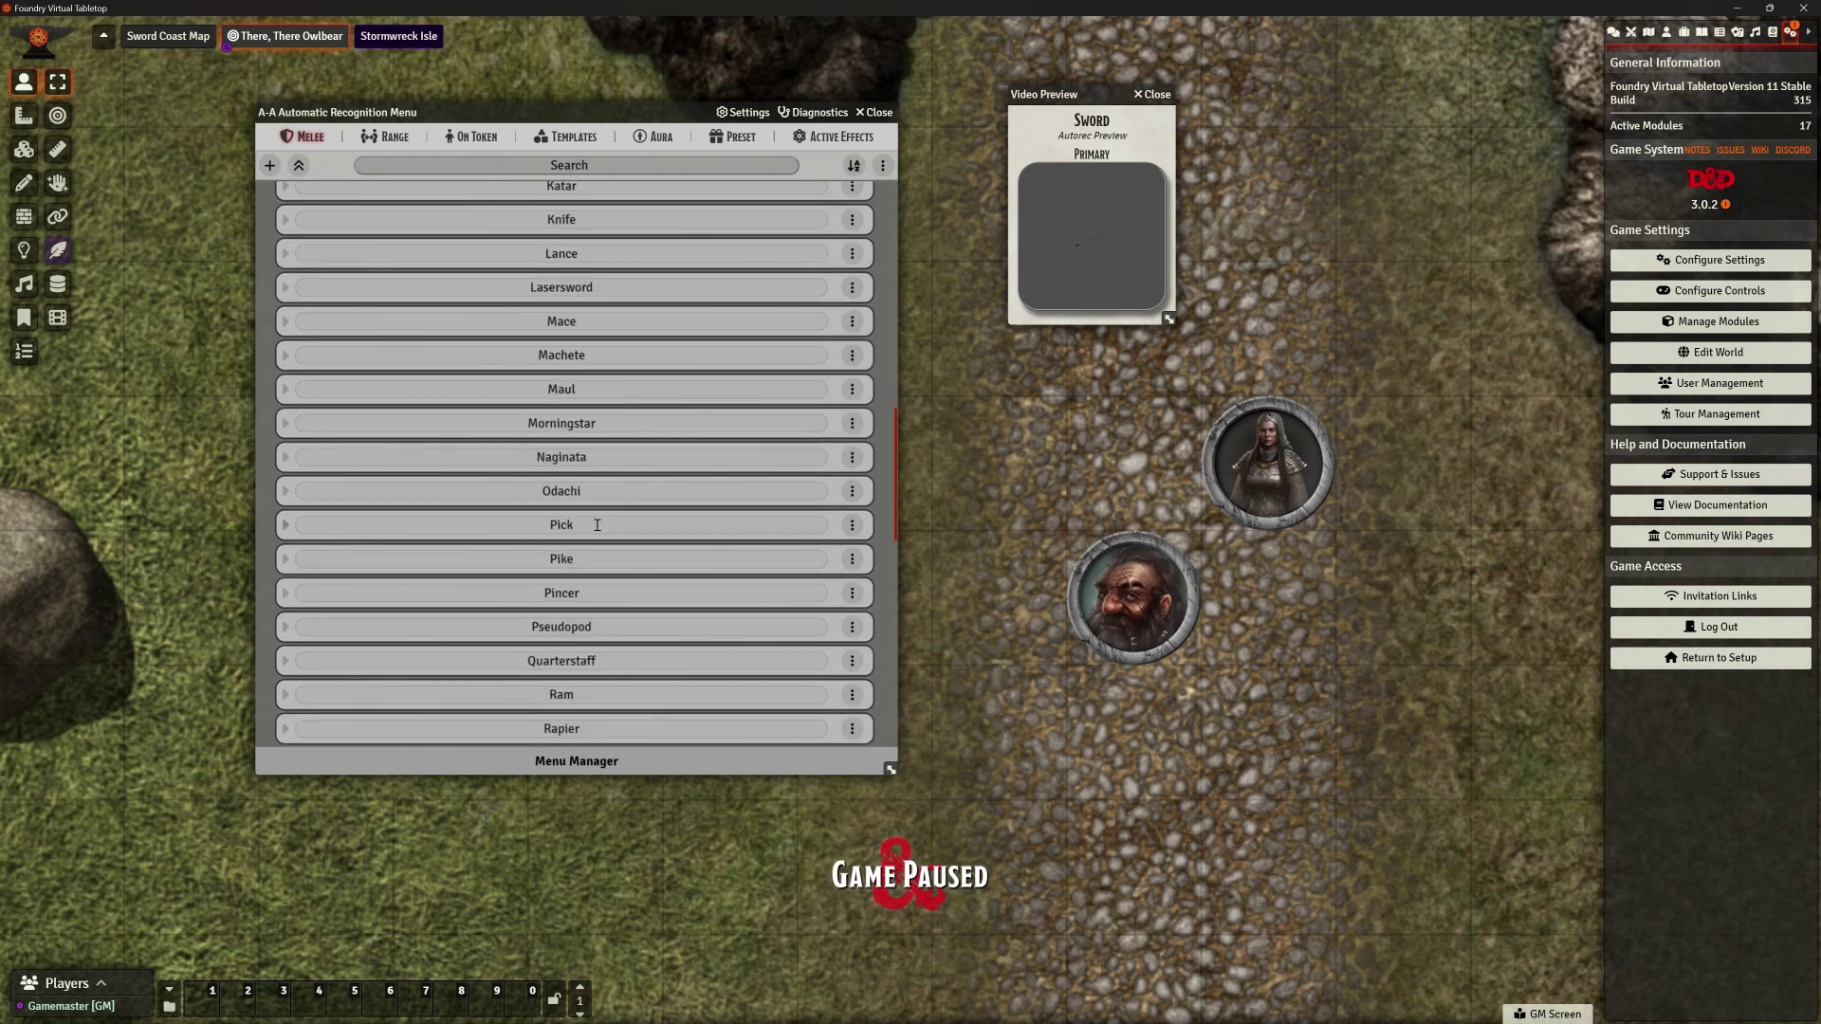
scroll(596, 526, down, 5)
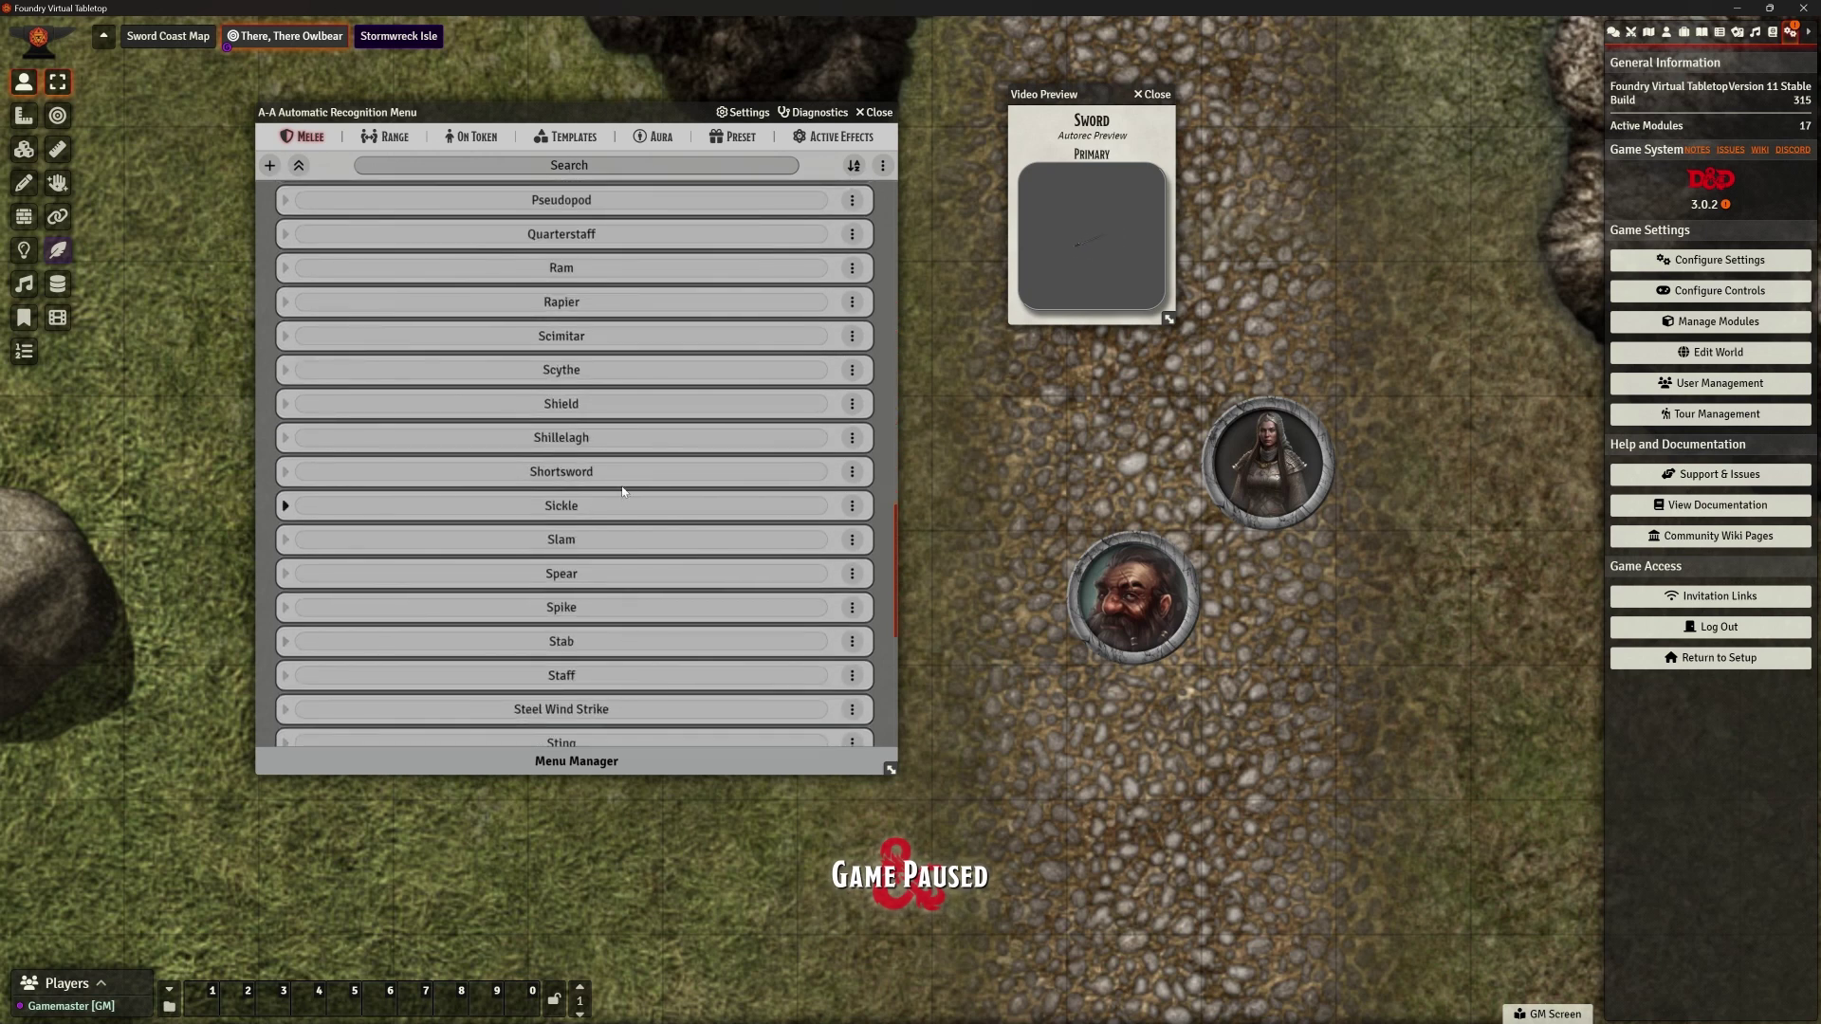
scroll(626, 455, down, 3)
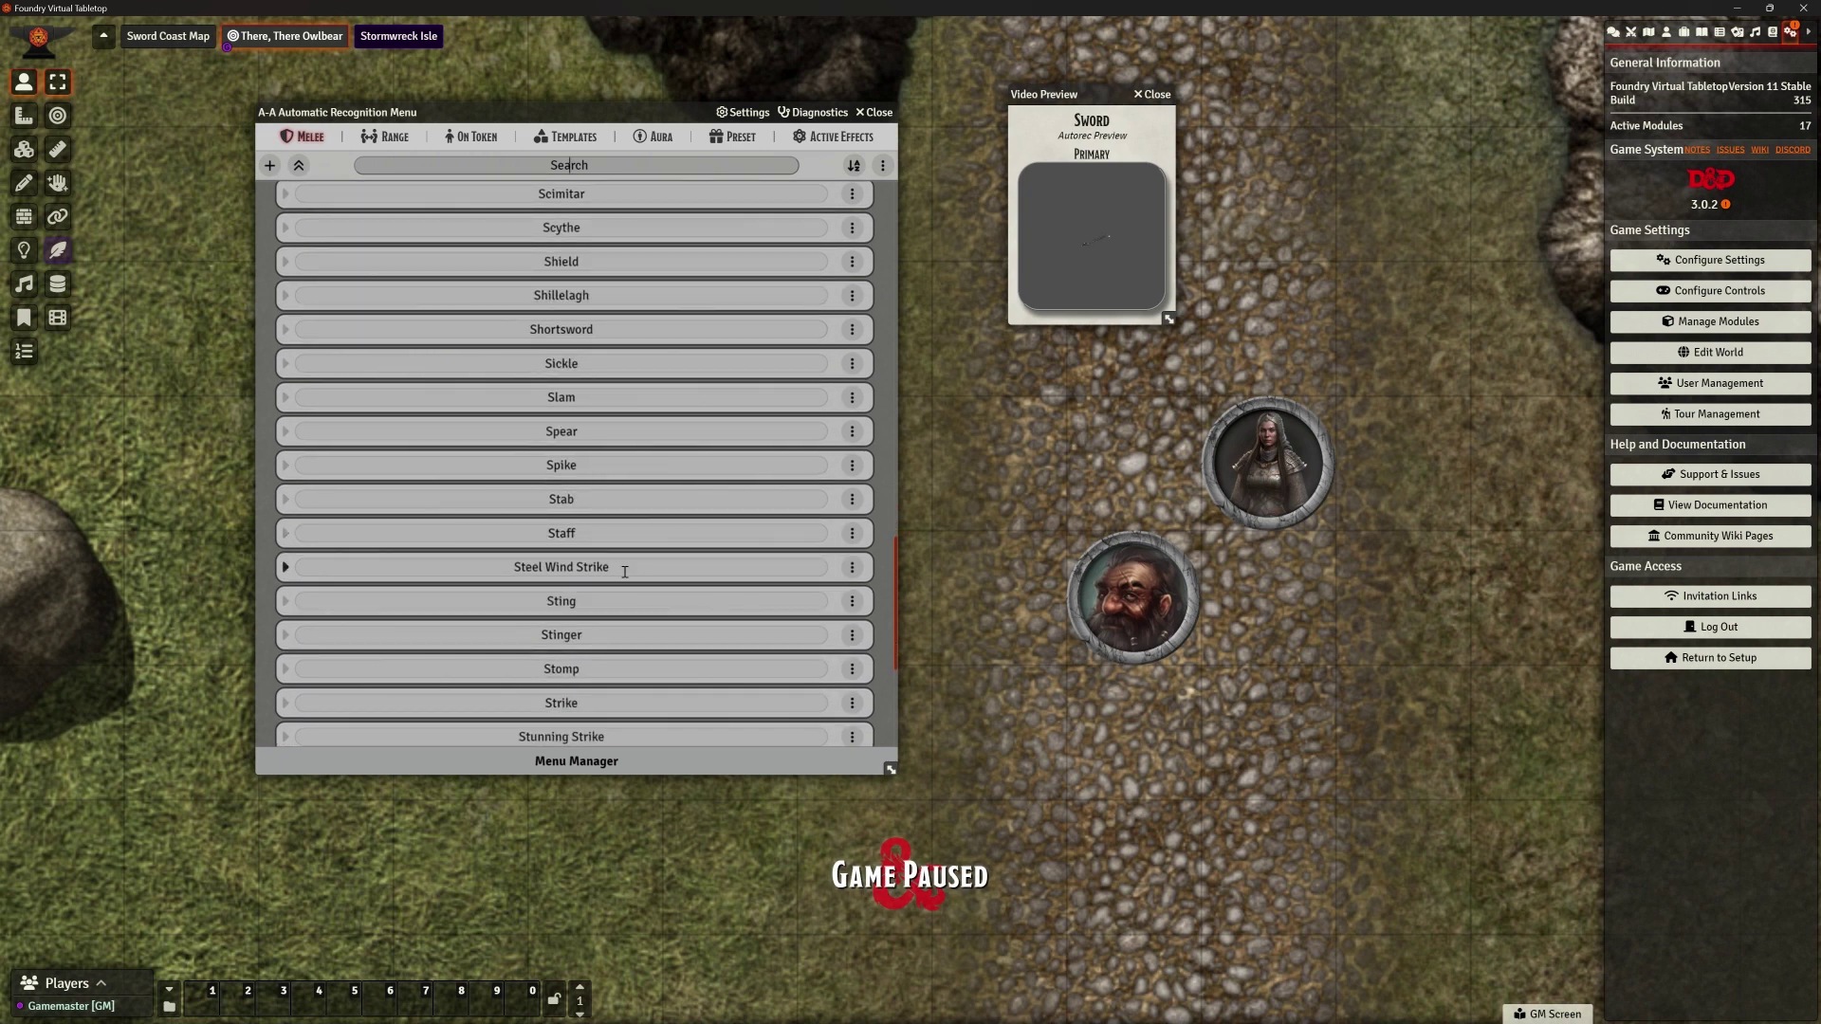
scroll(612, 480, down, 4)
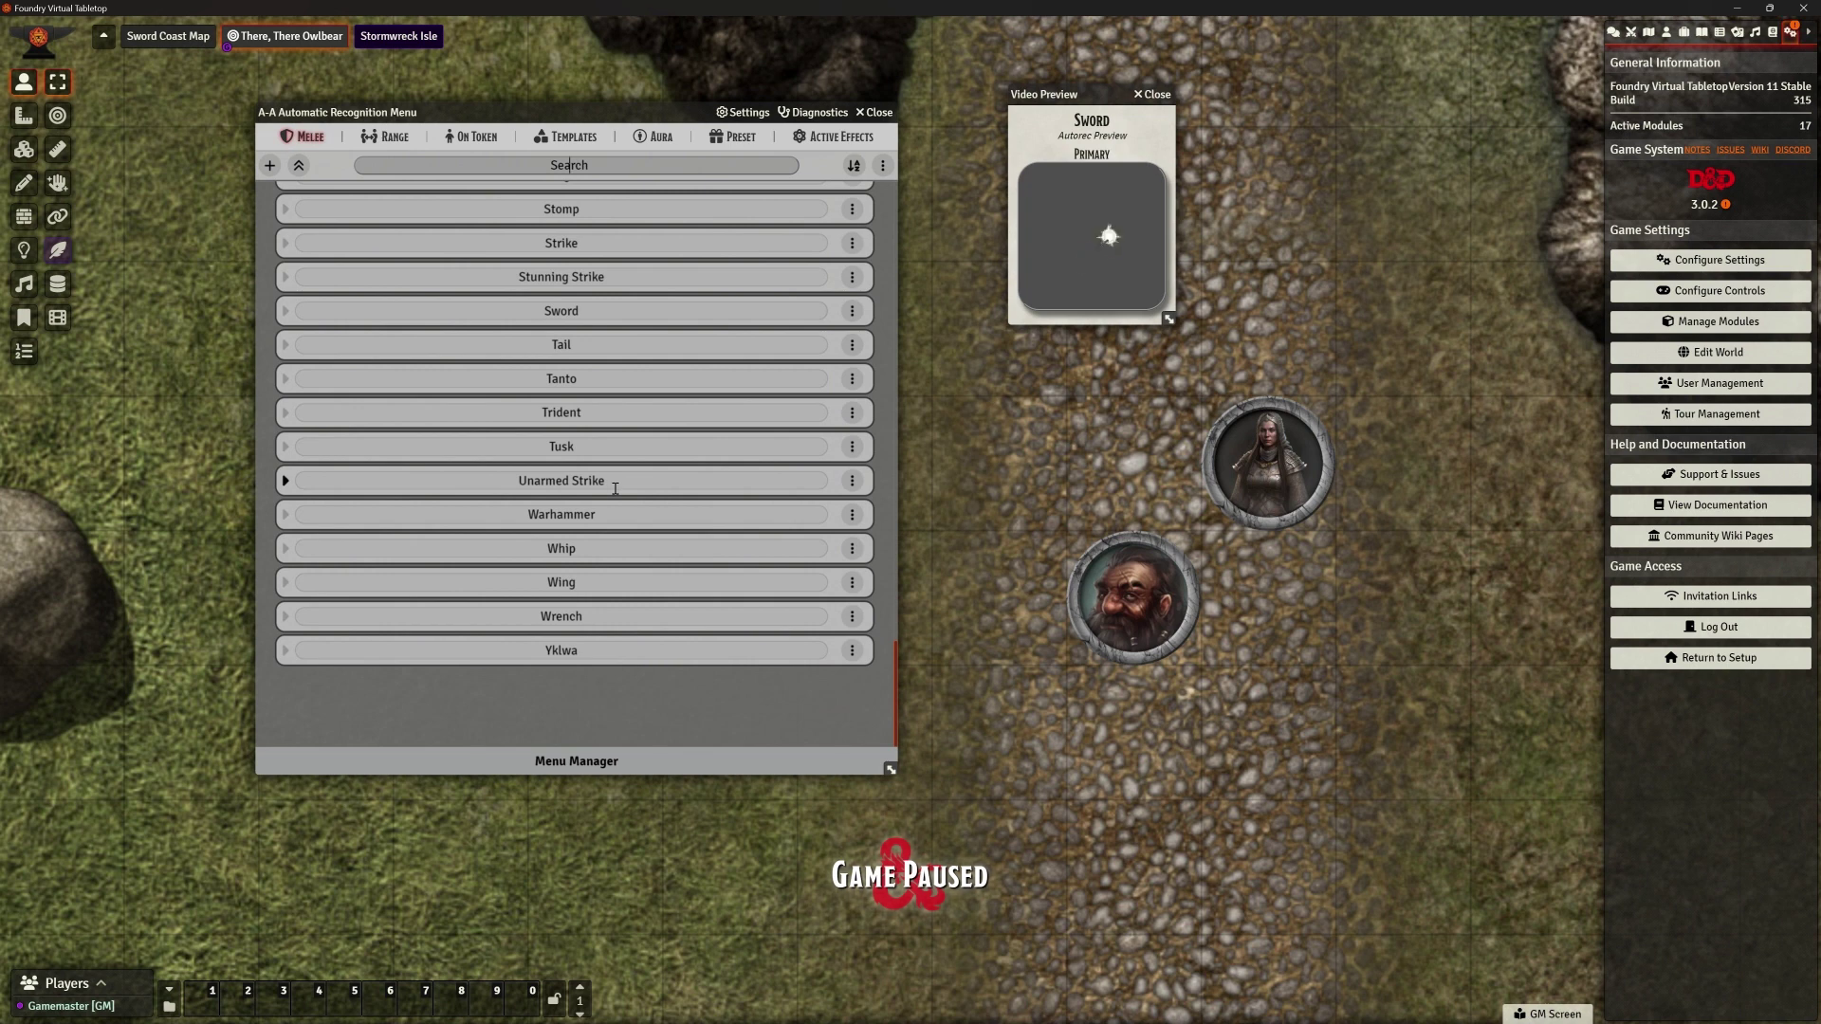
click(851, 549)
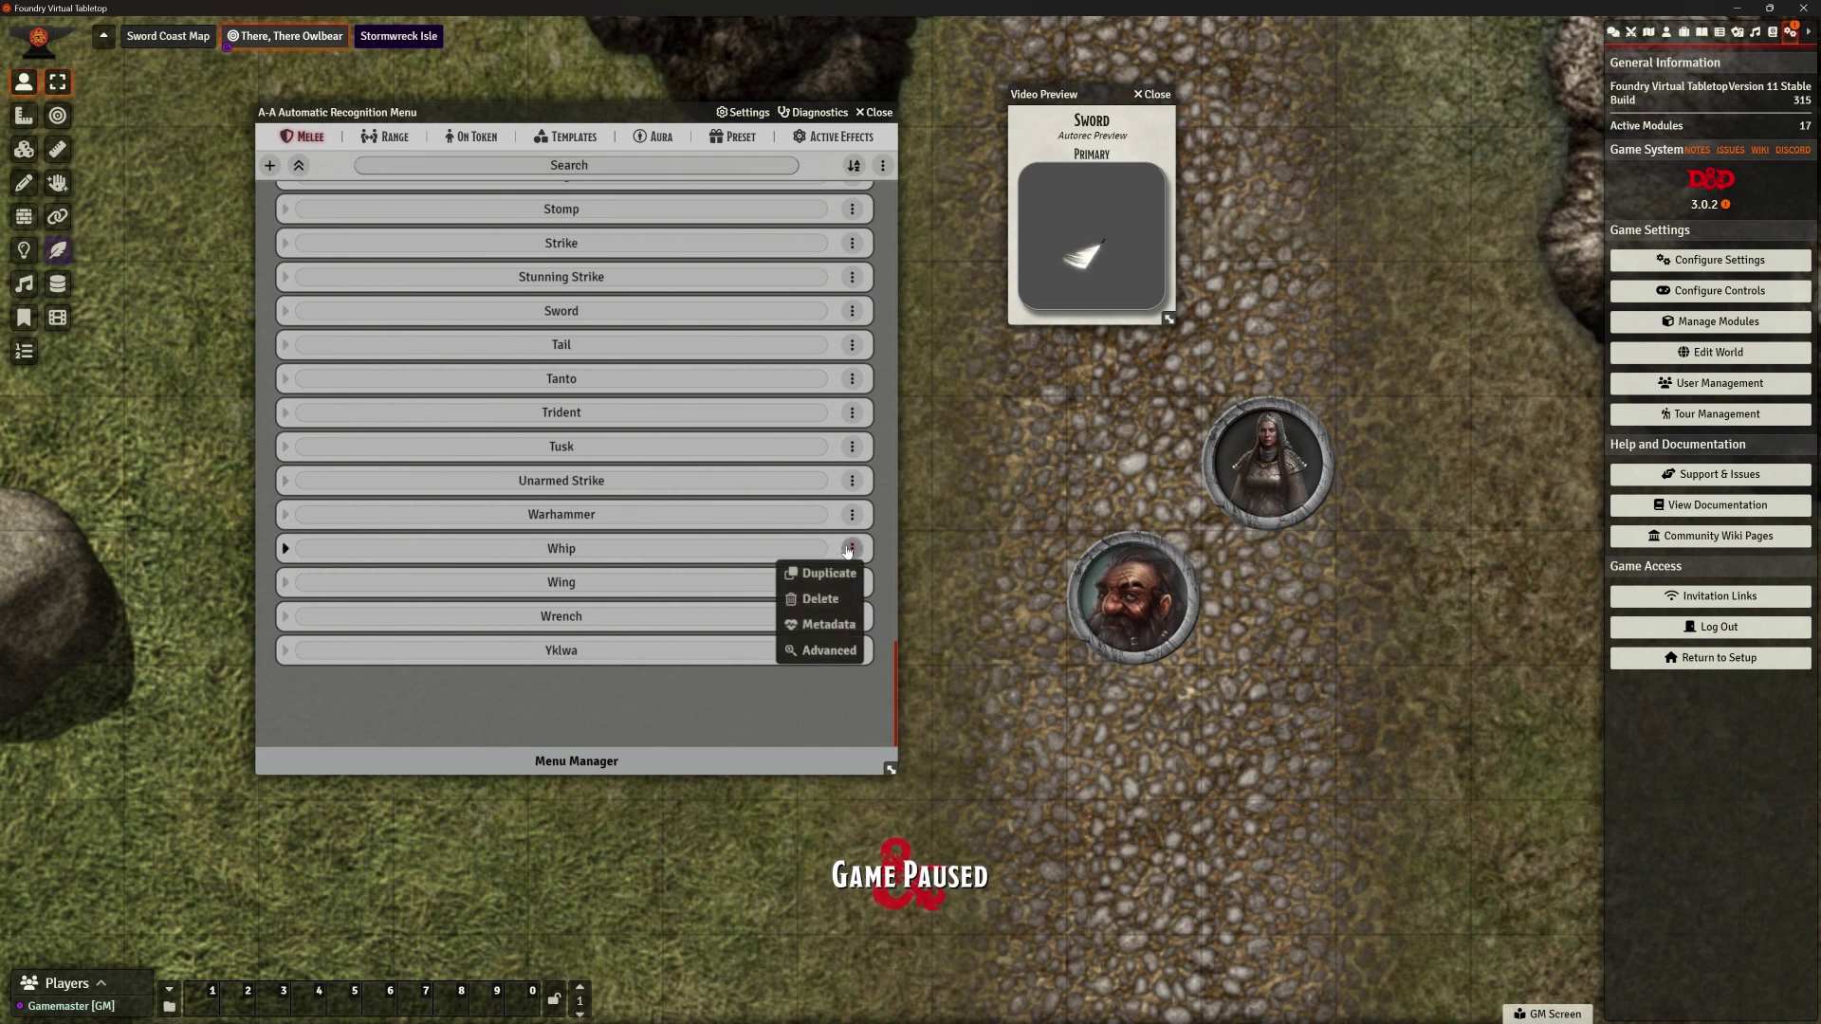
click(652, 685)
scroll(382, 322, up, 15)
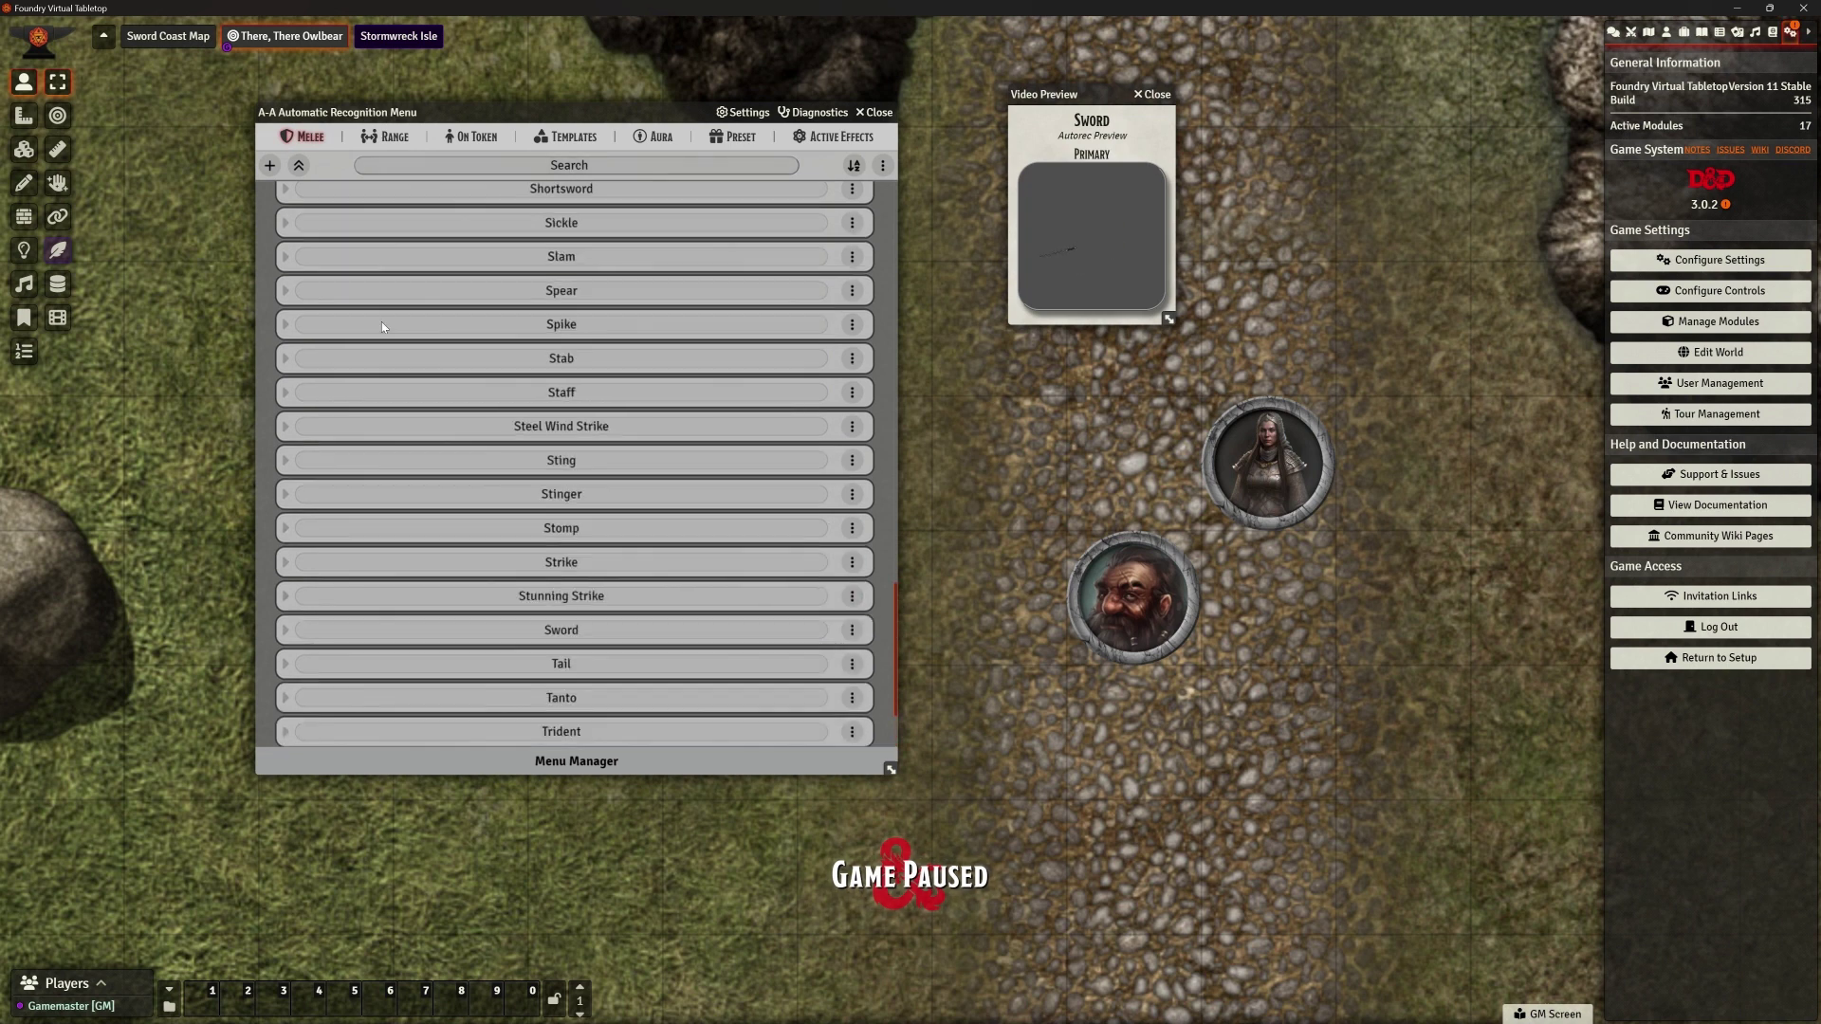
scroll(404, 252, up, 10)
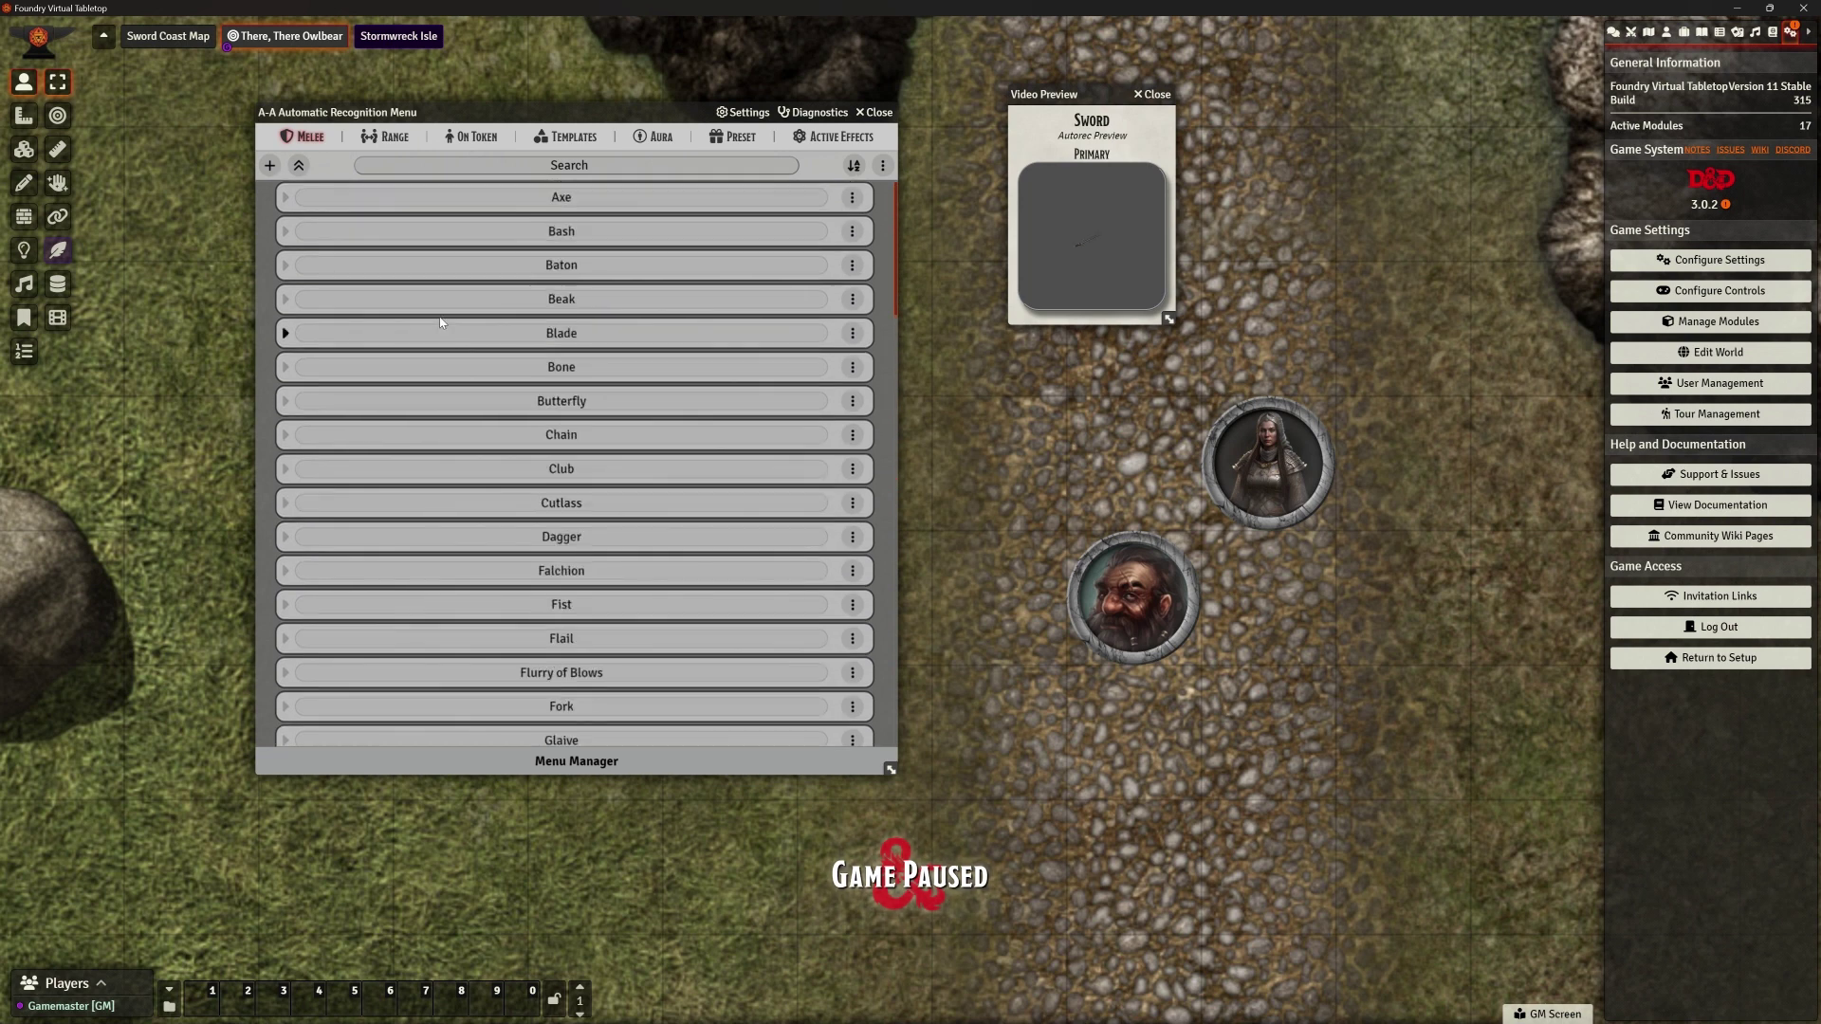
Show the Range entries, preview the Fire Bolt animation and collapse its entry again
click(393, 137)
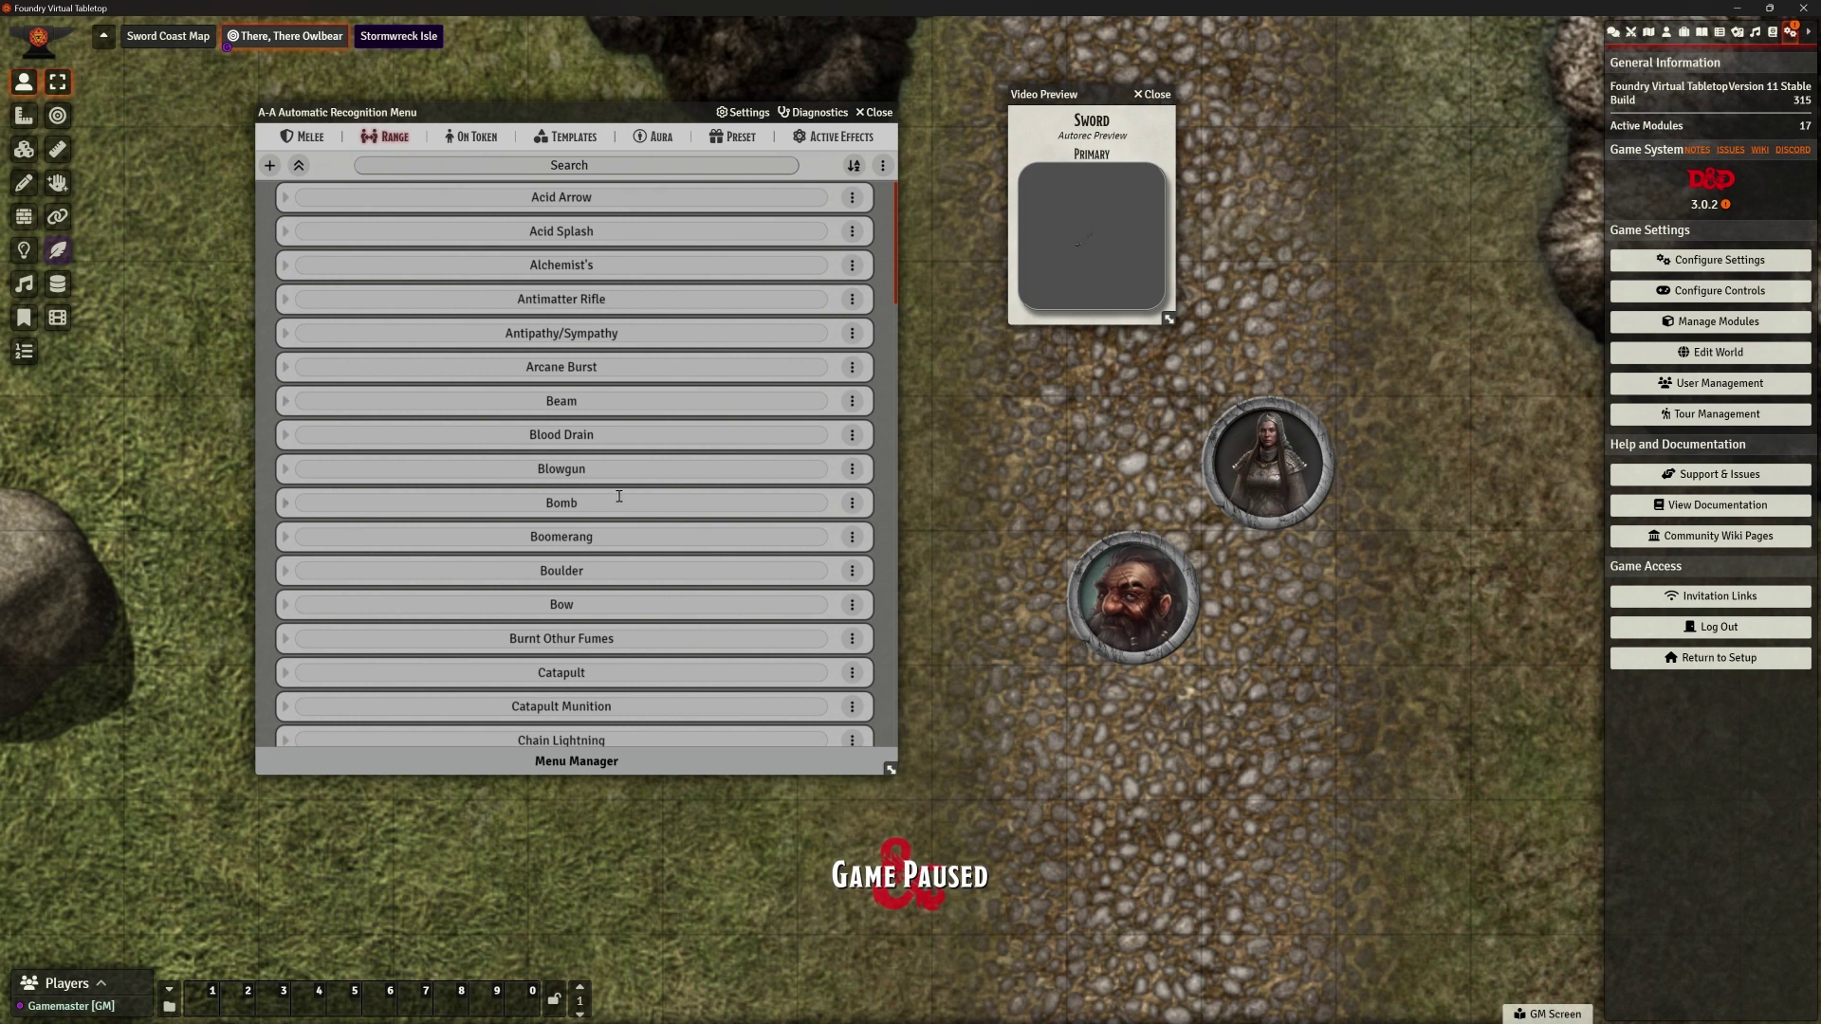
scroll(614, 408, down, 3)
scroll(613, 389, down, 2)
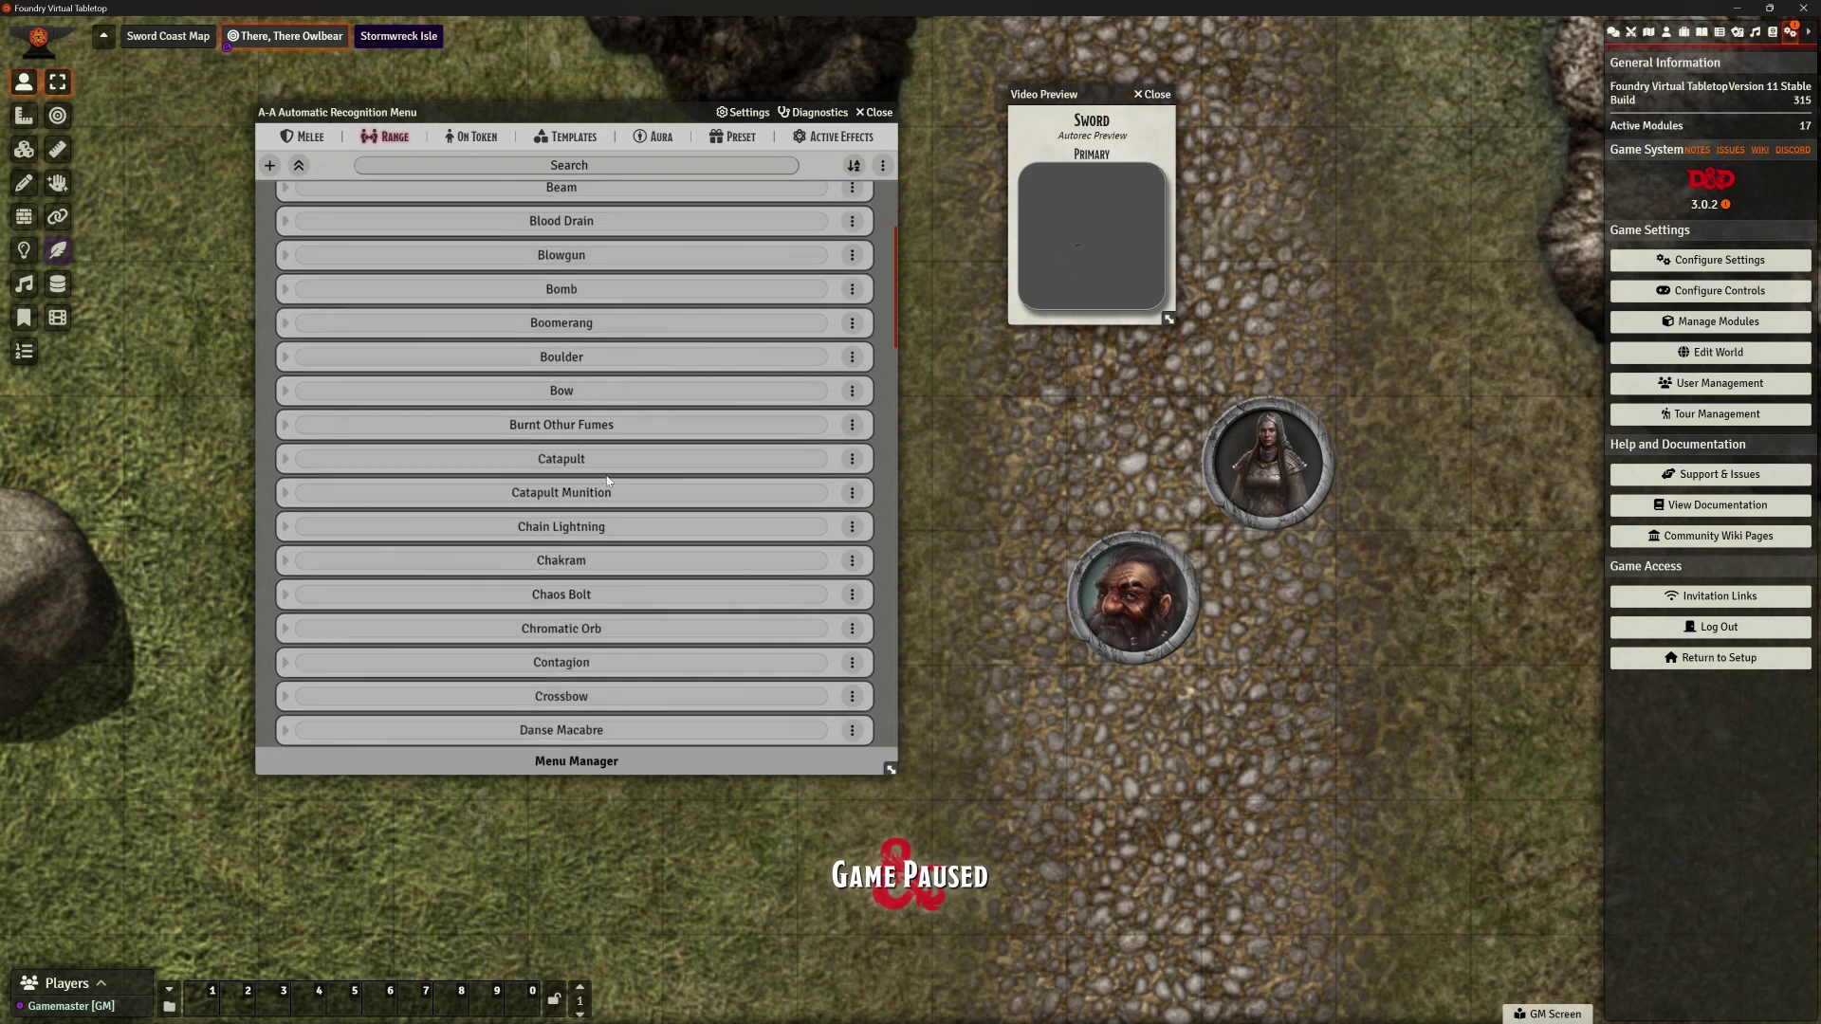
scroll(612, 412, down, 8)
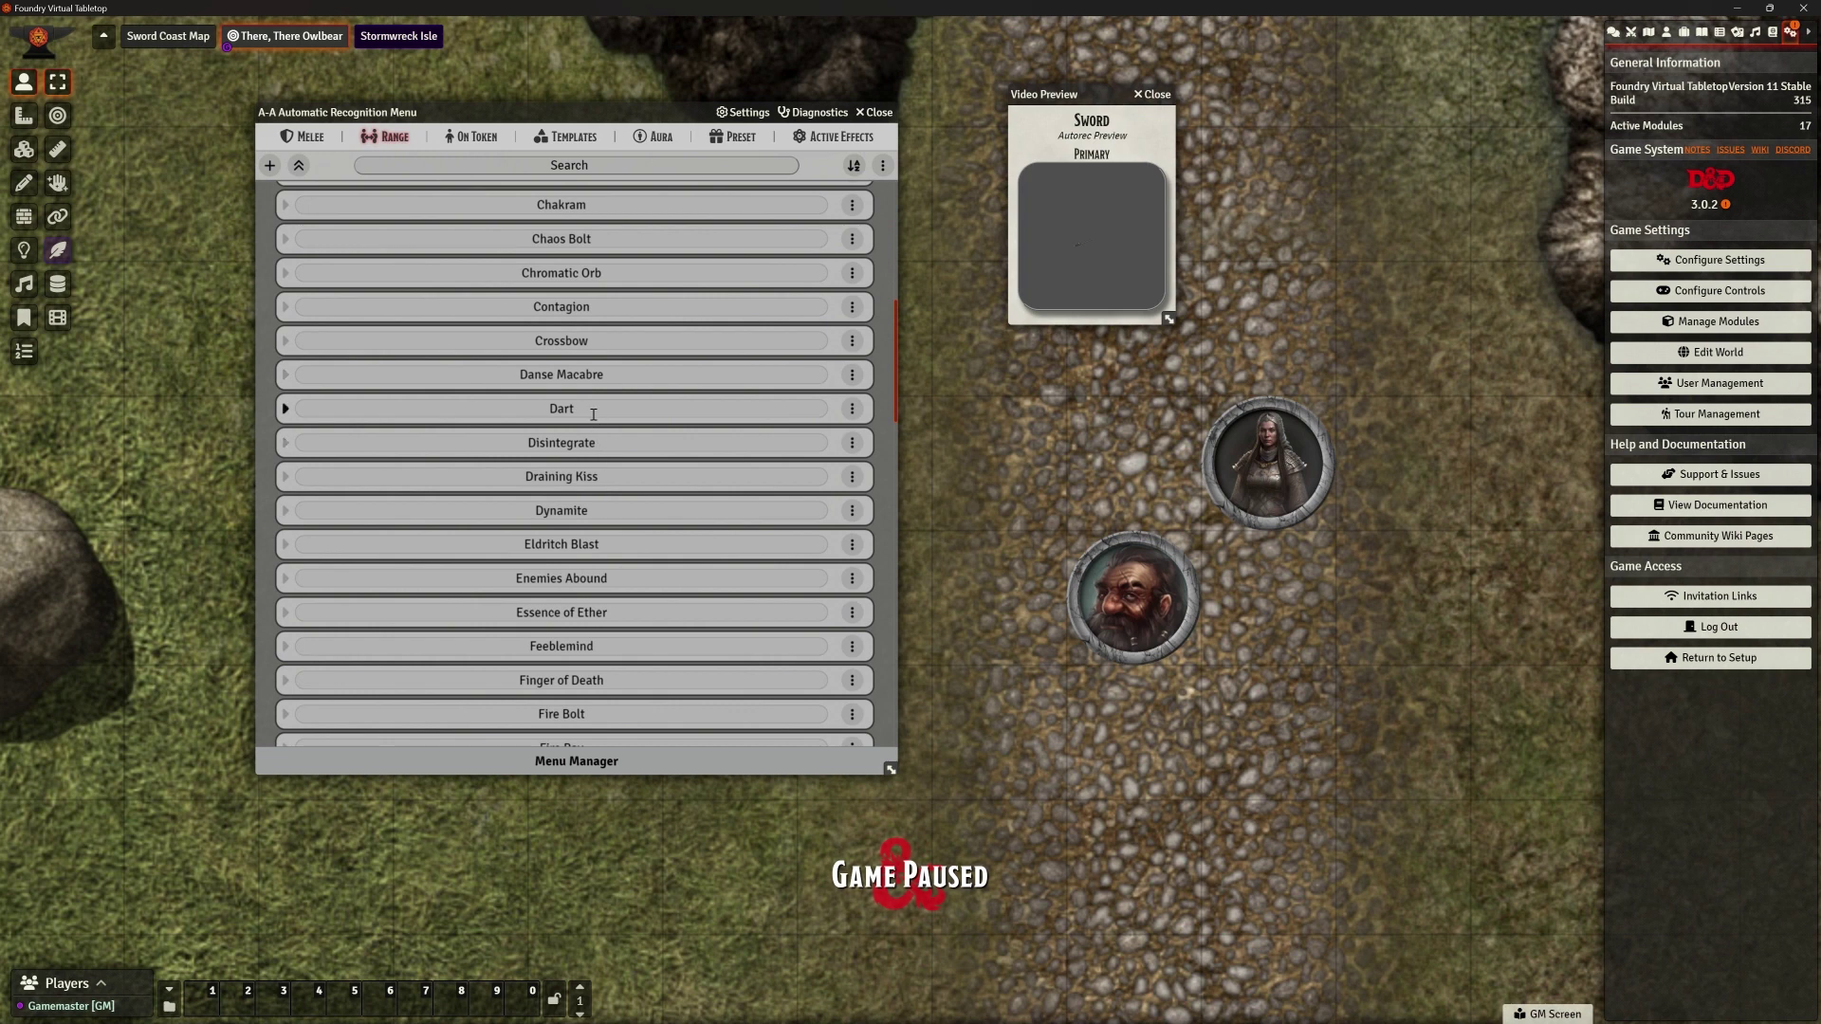
scroll(593, 415, down, 5)
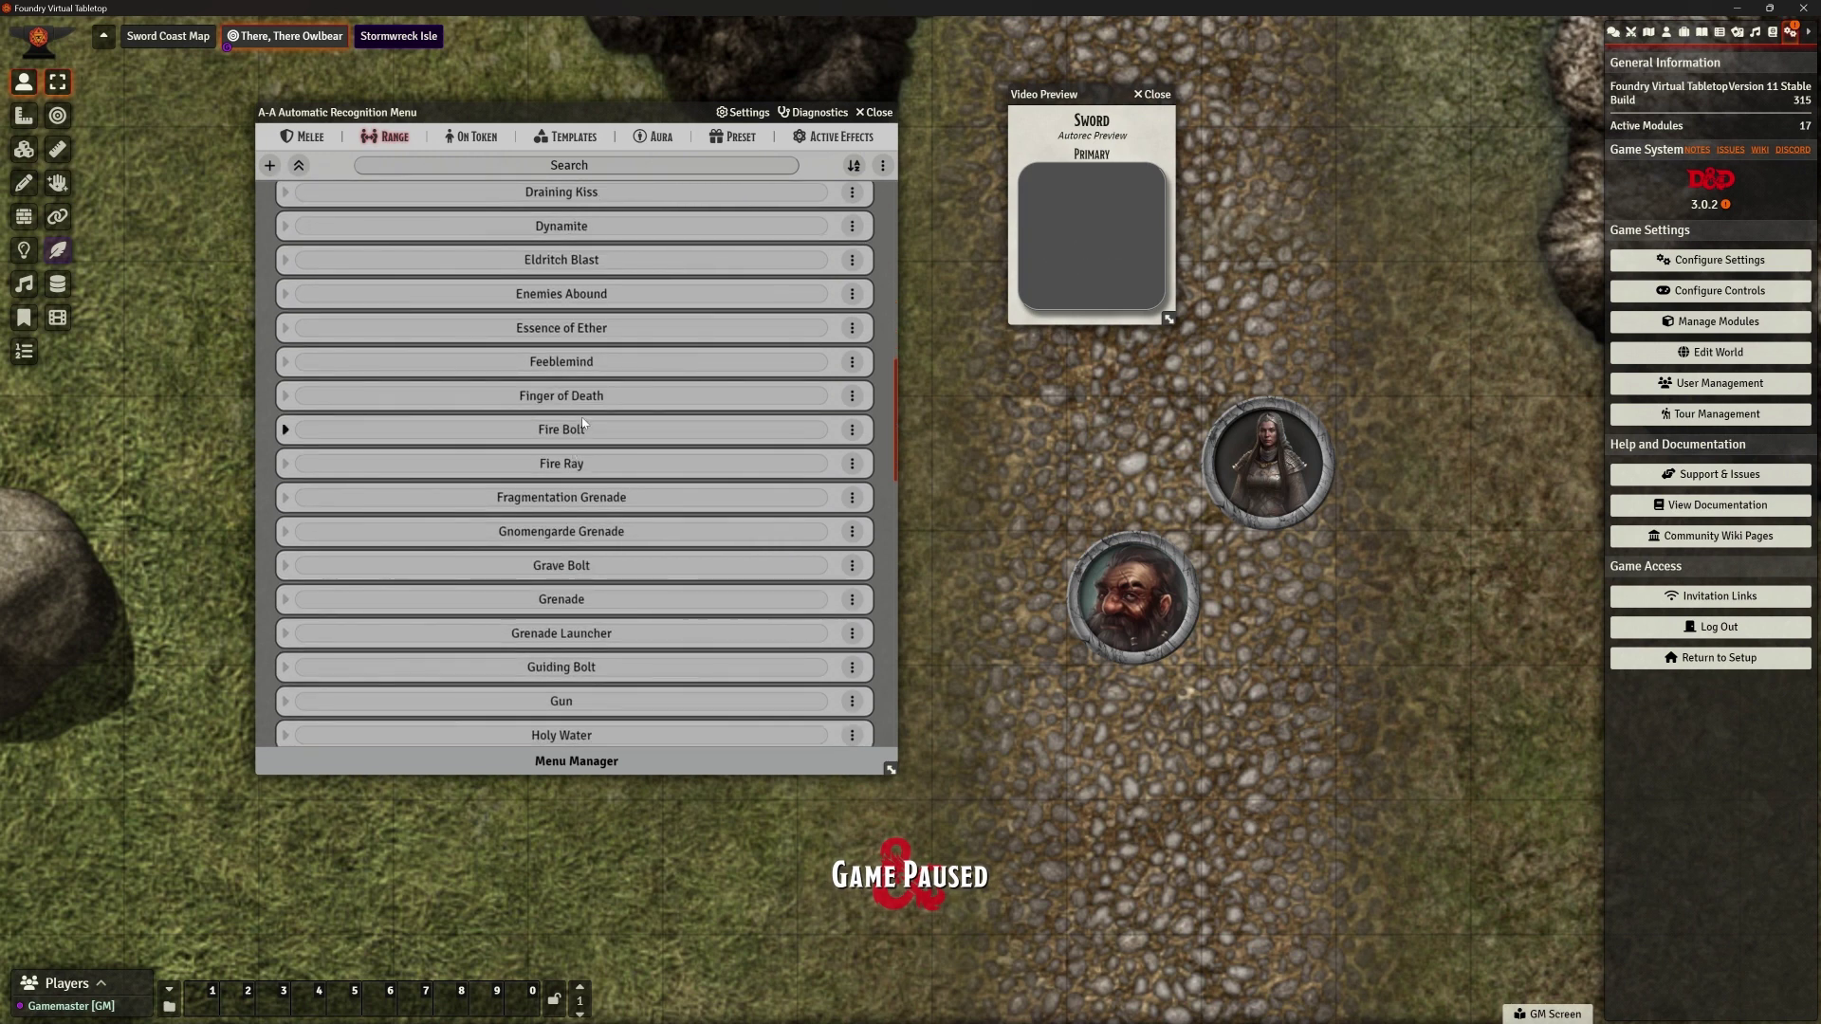
click(389, 428)
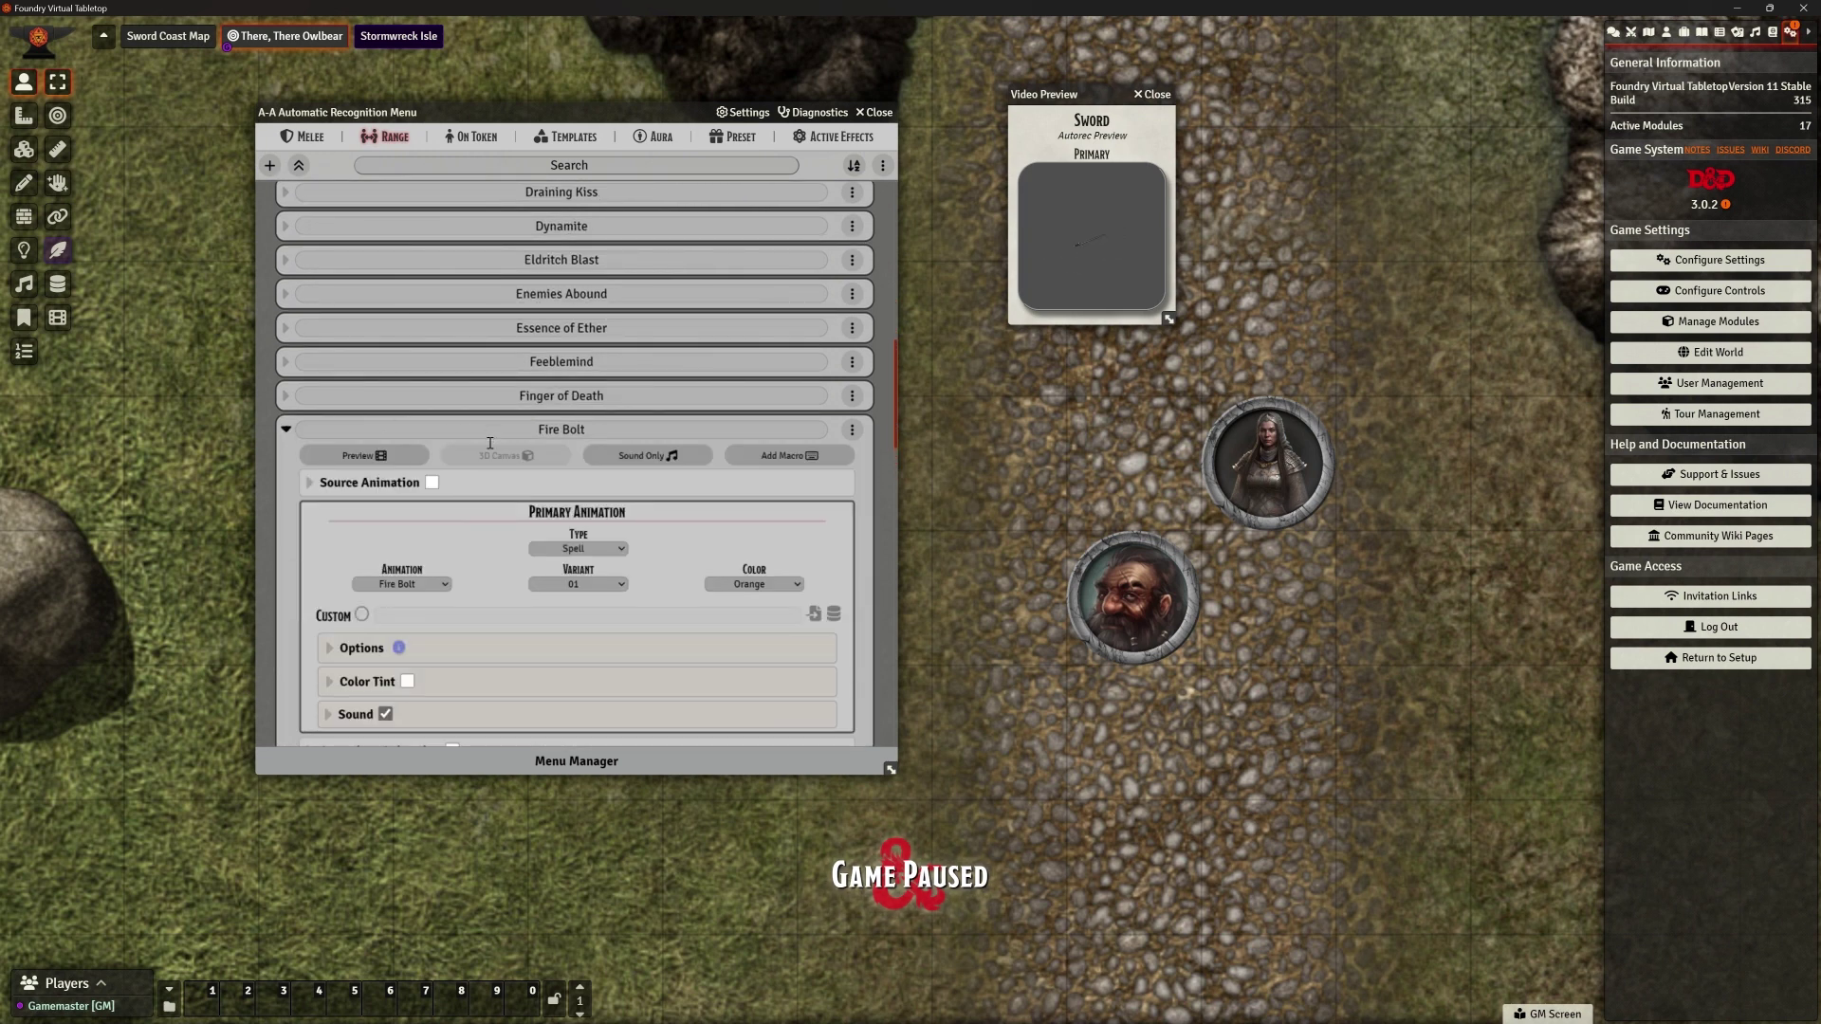
click(364, 456)
click(485, 429)
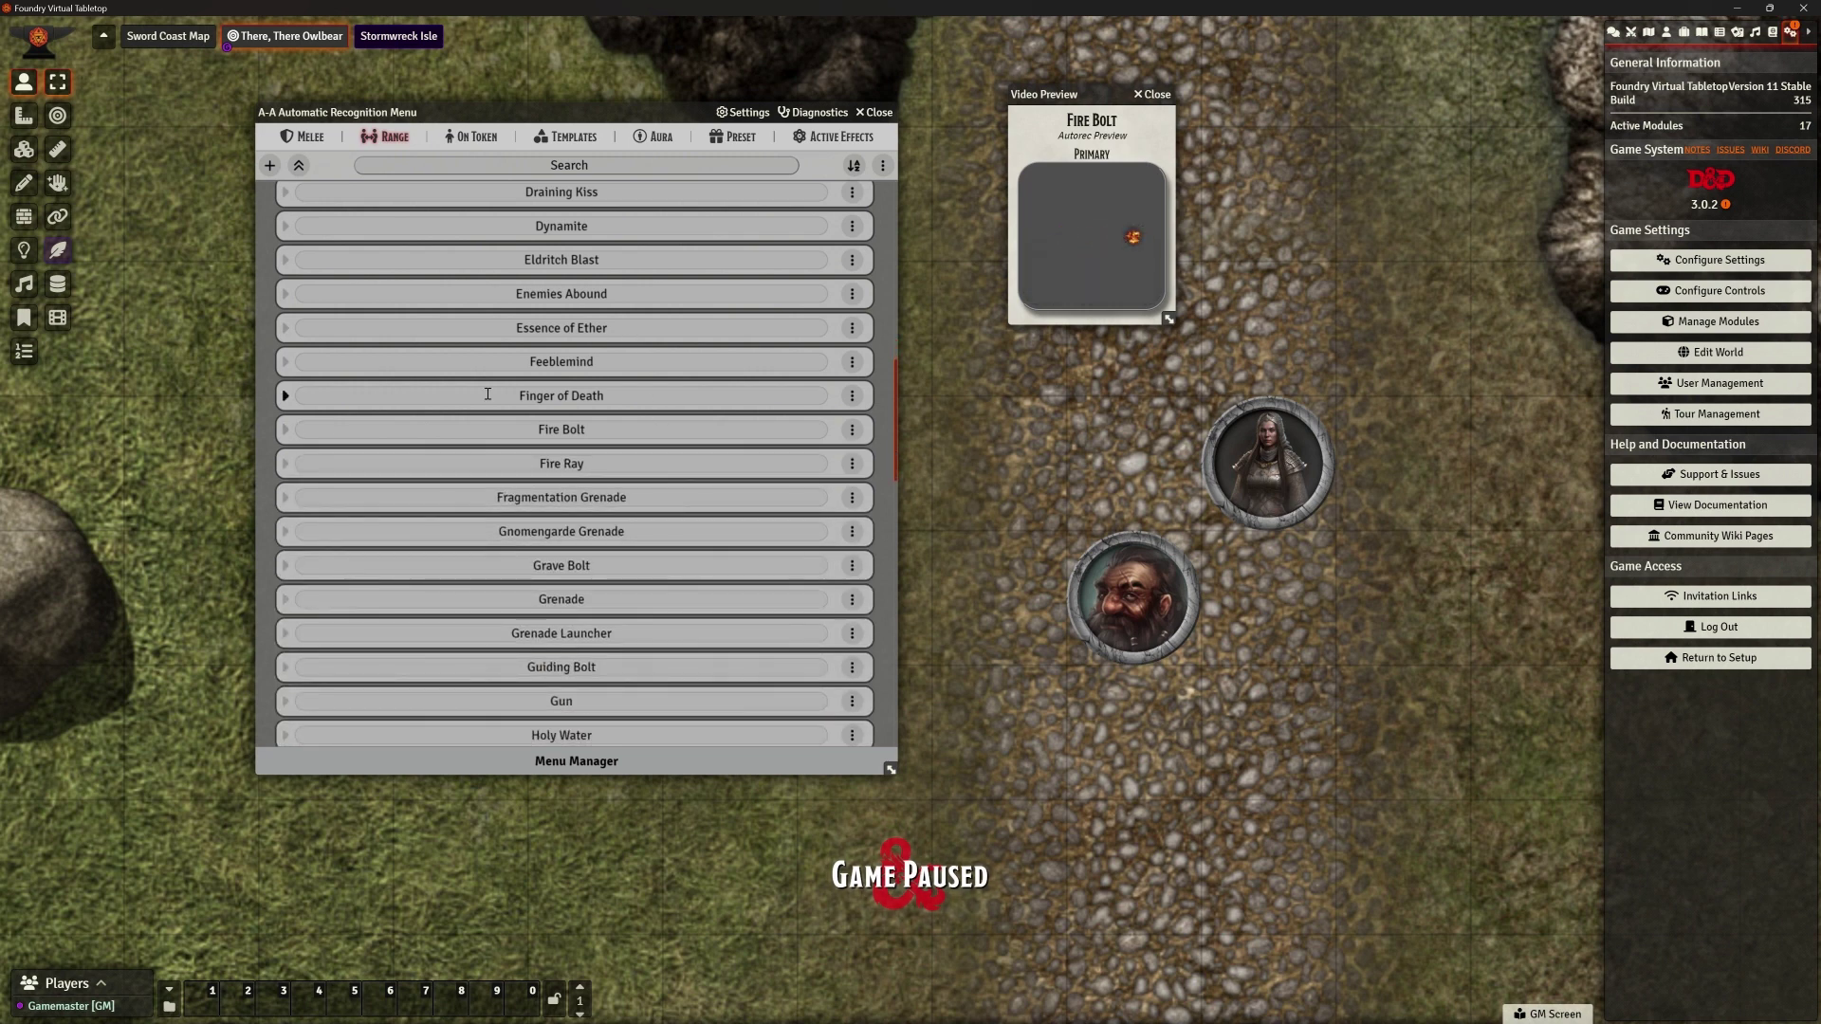
Find the Magic Missile entry among the Range entries, expand it and preview its animation
scroll(488, 393, down, 5)
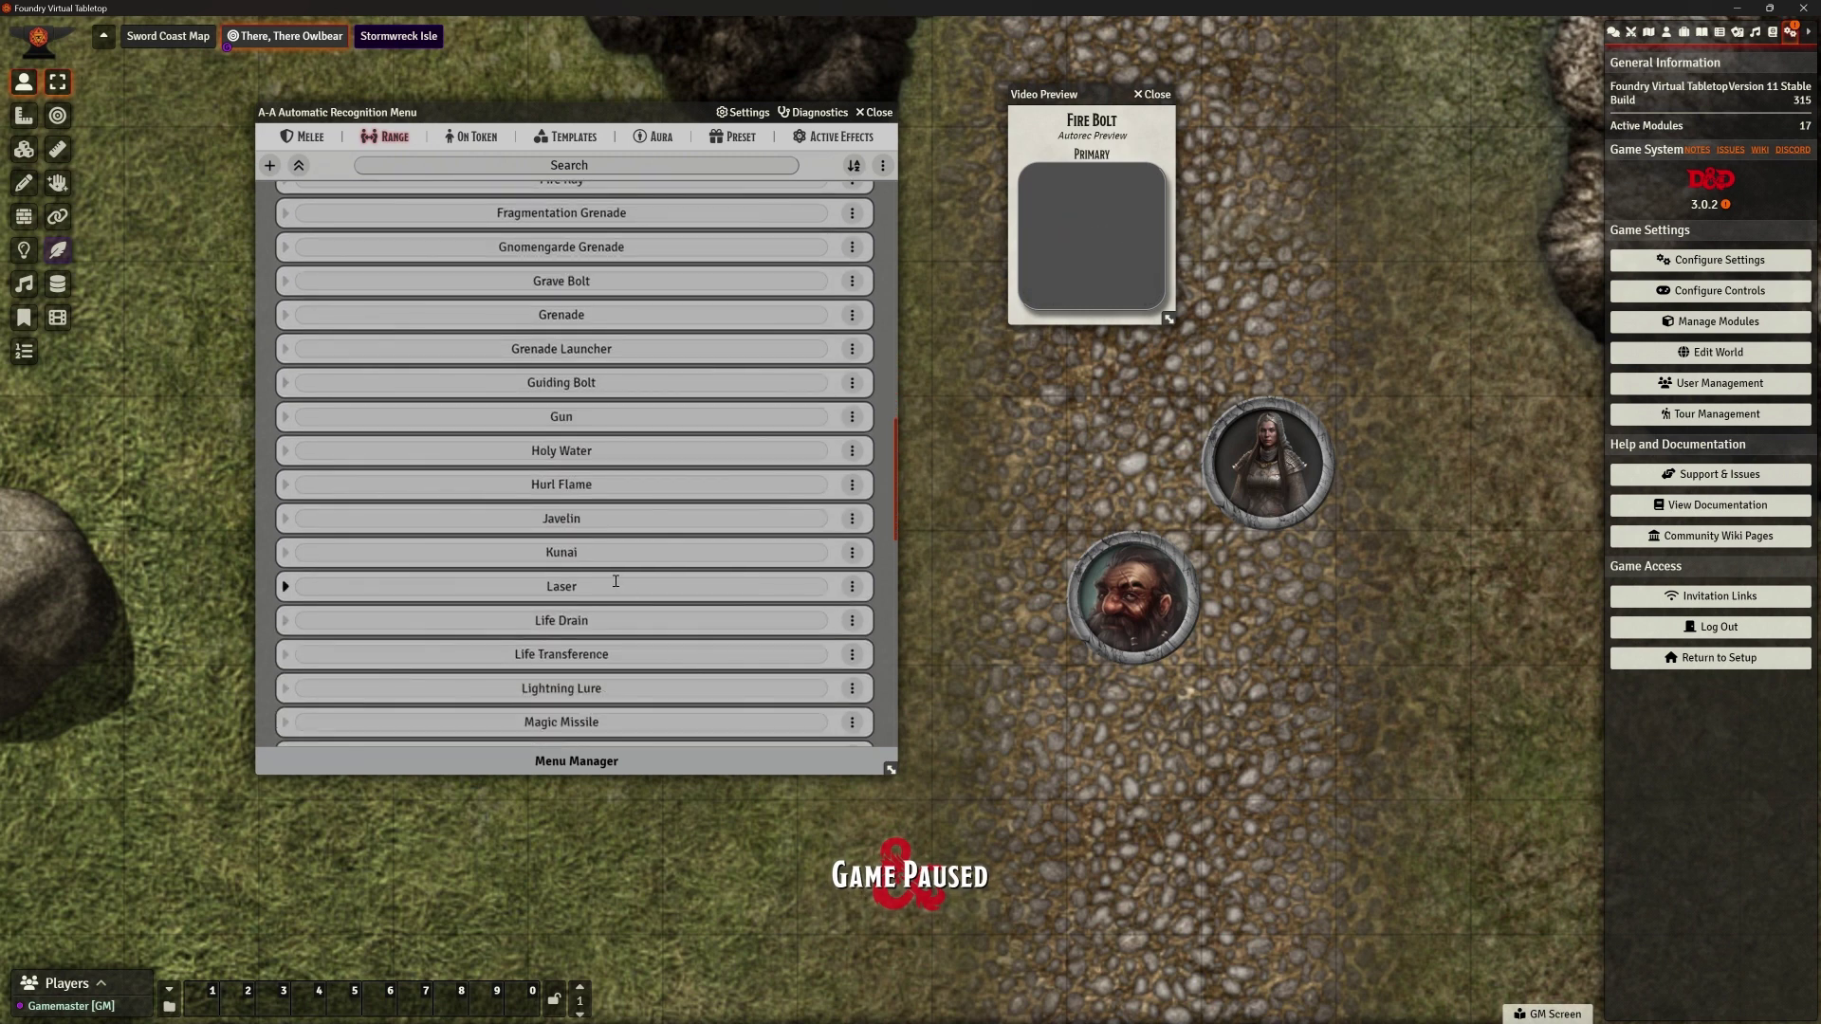
scroll(616, 580, down, 5)
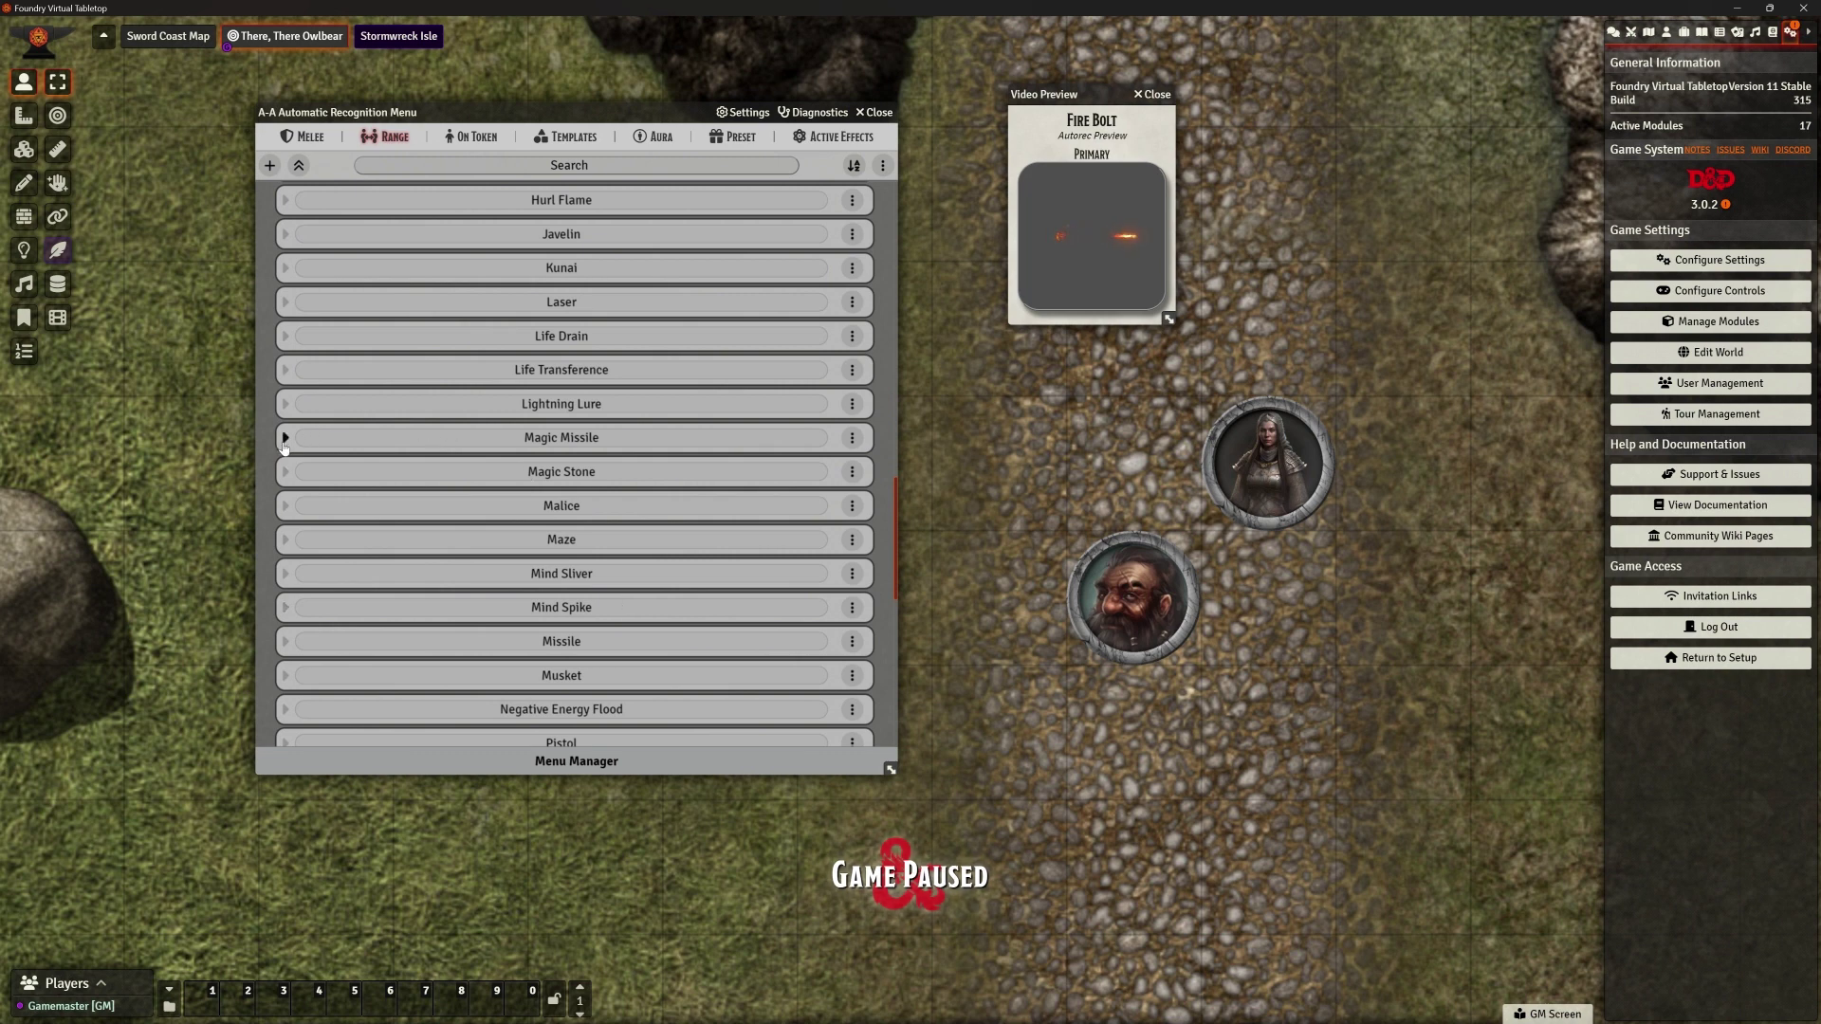
click(284, 438)
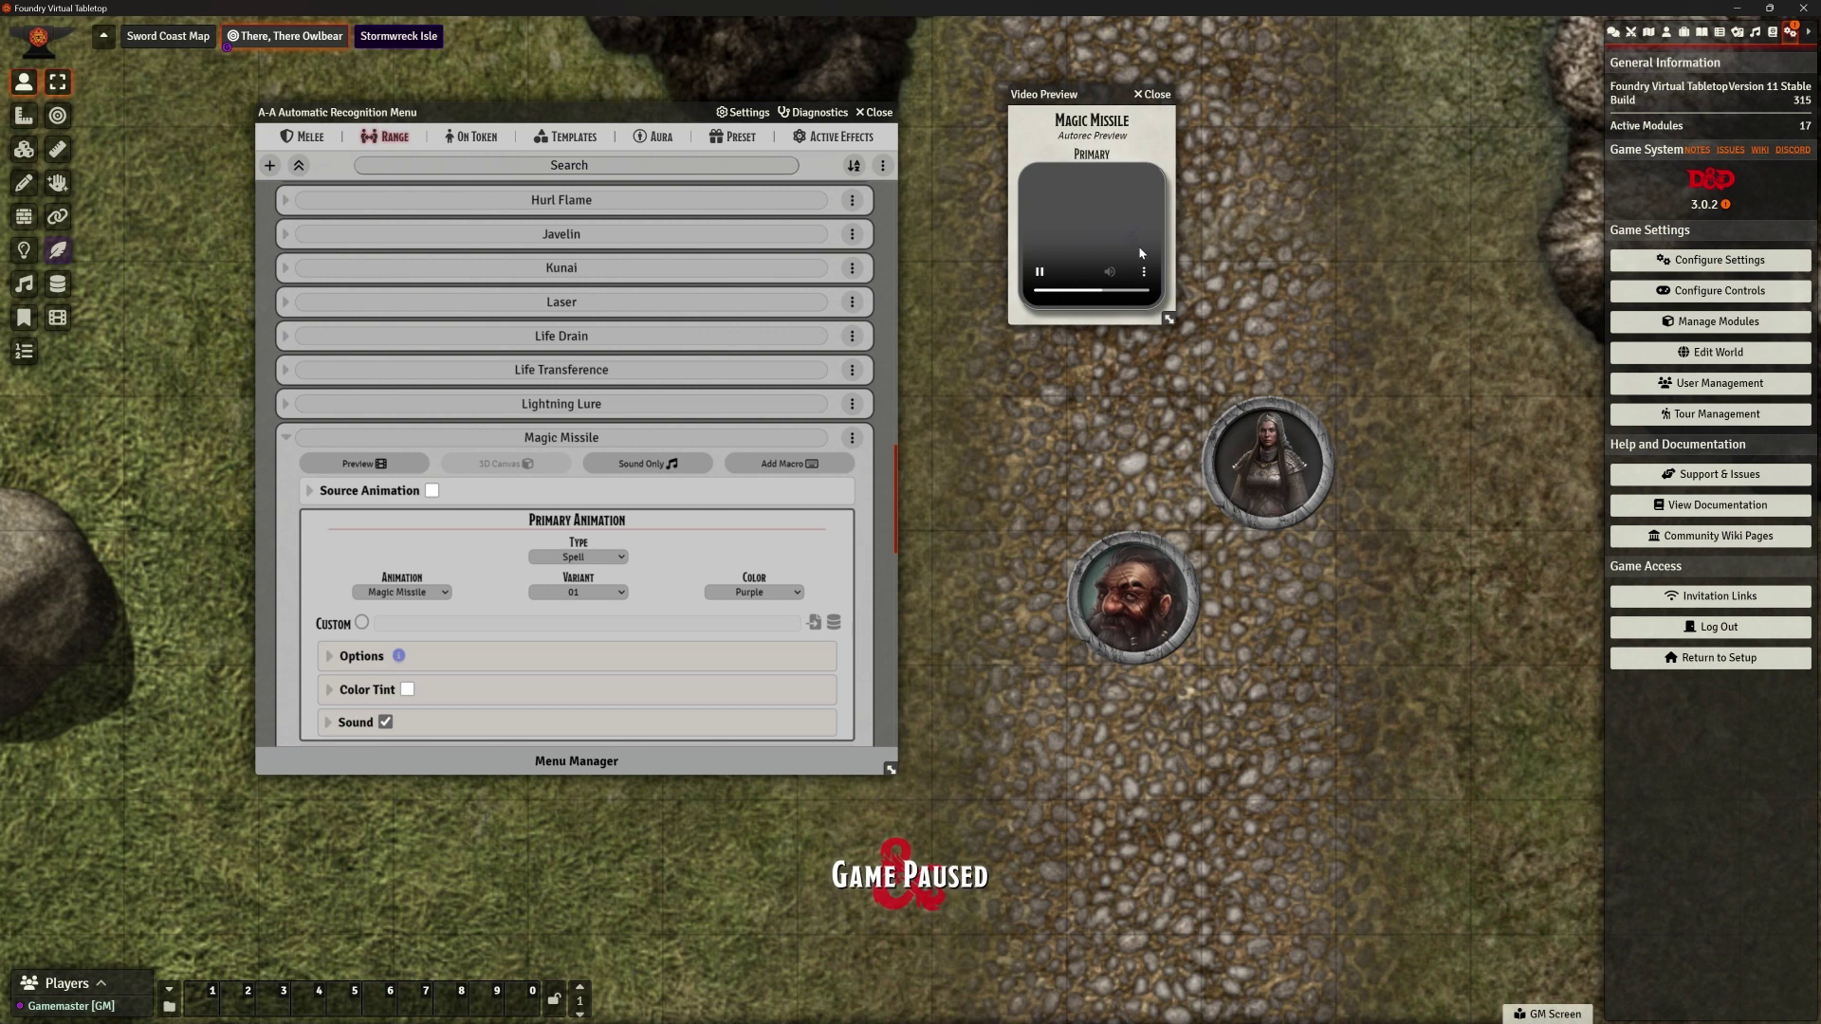
Show the On Token entries, expand the Bless entry and preview its primary animation
click(467, 139)
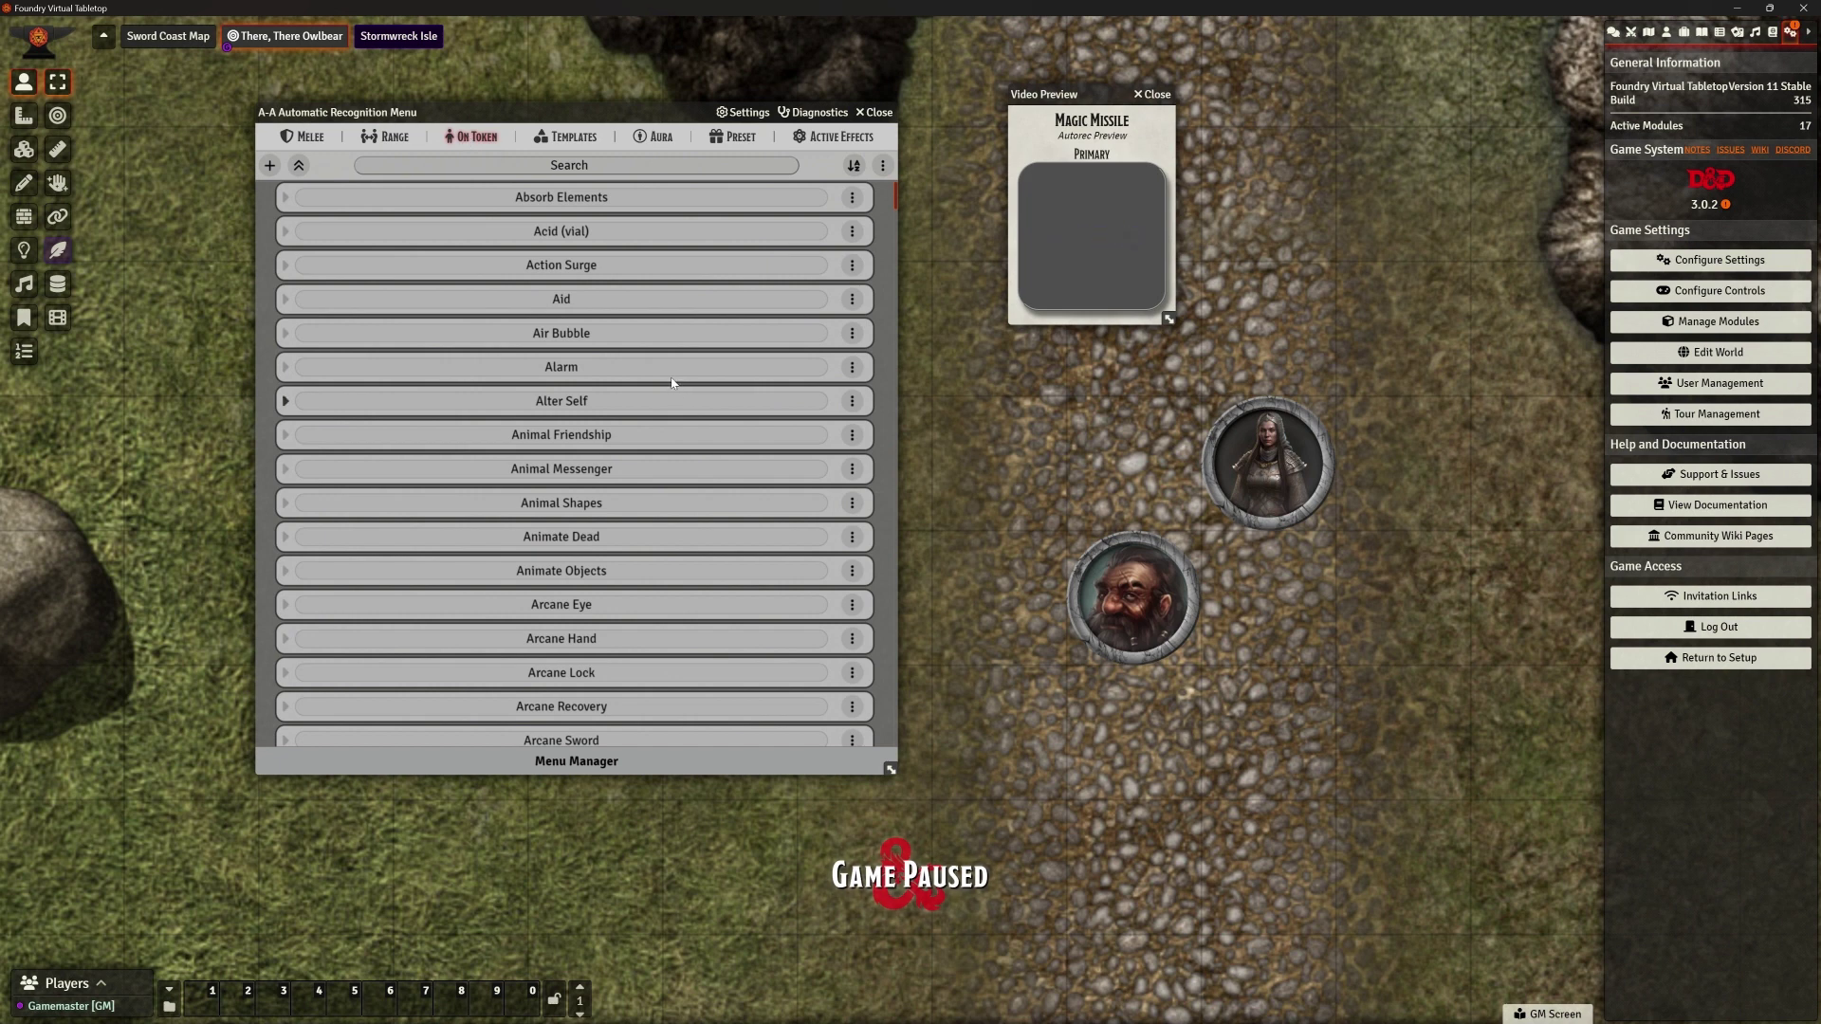
scroll(672, 383, down, 10)
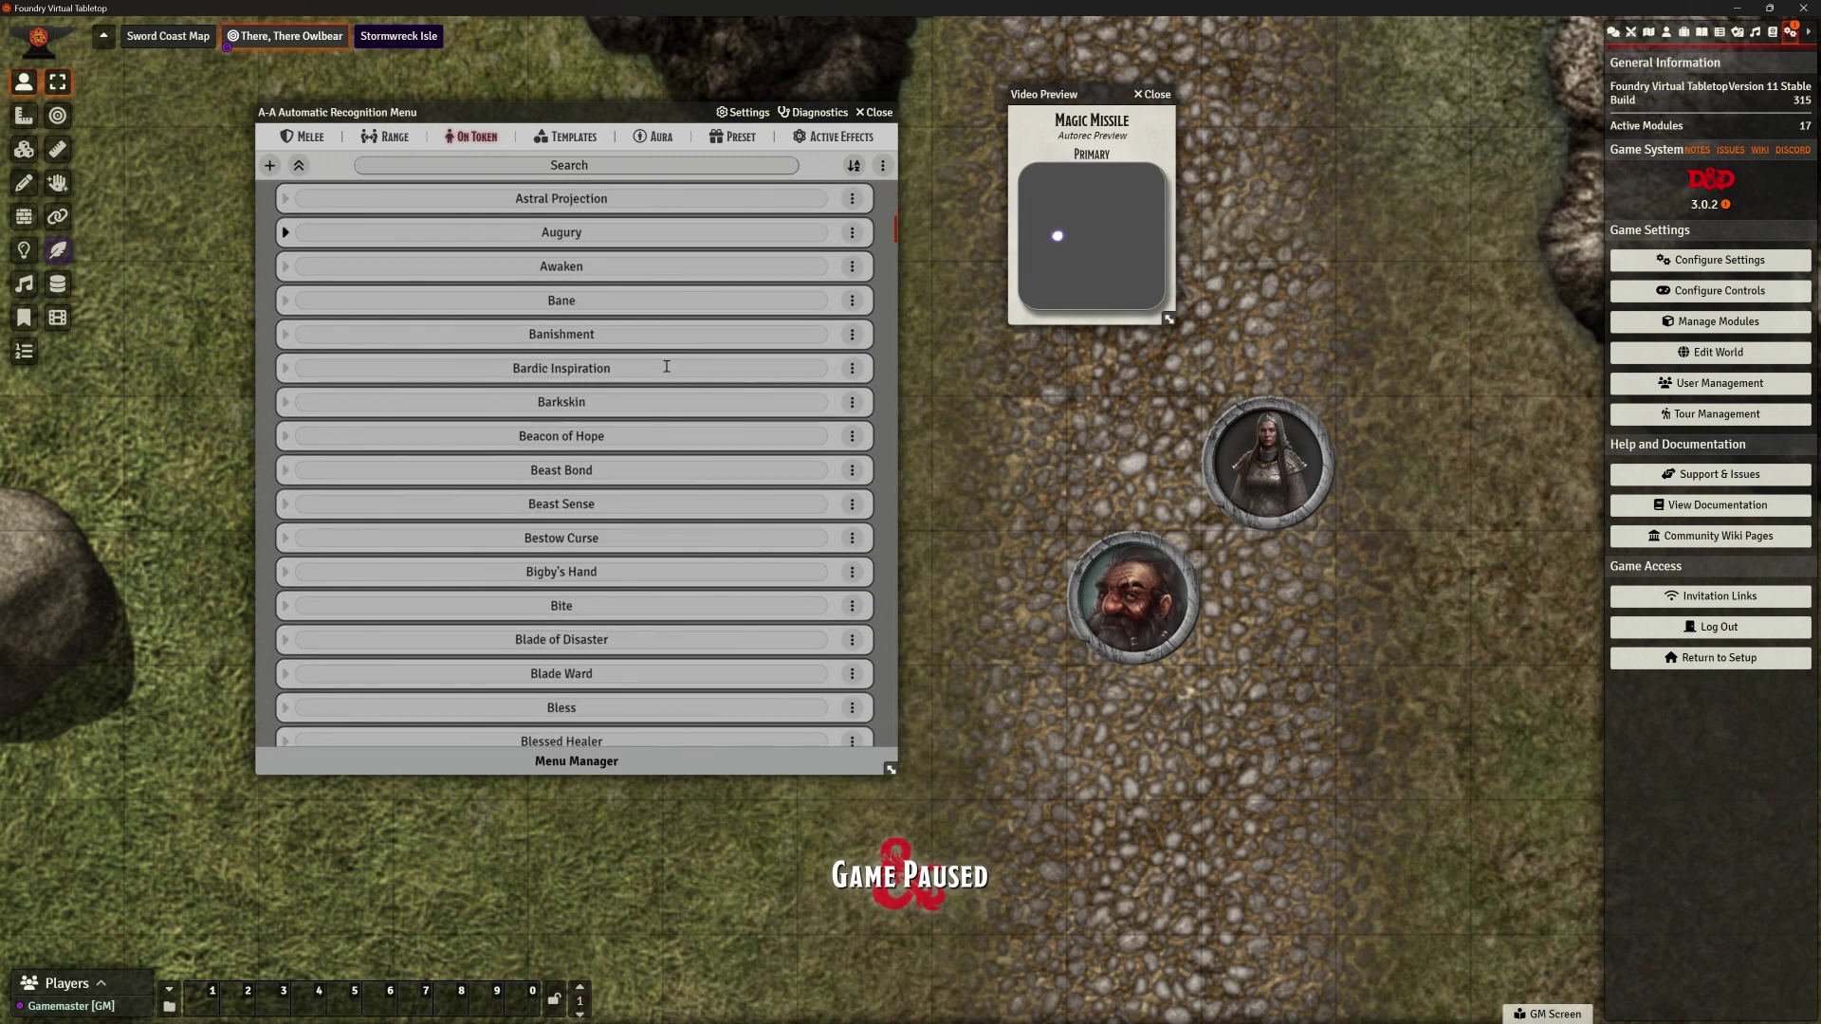
scroll(623, 569, down, 3)
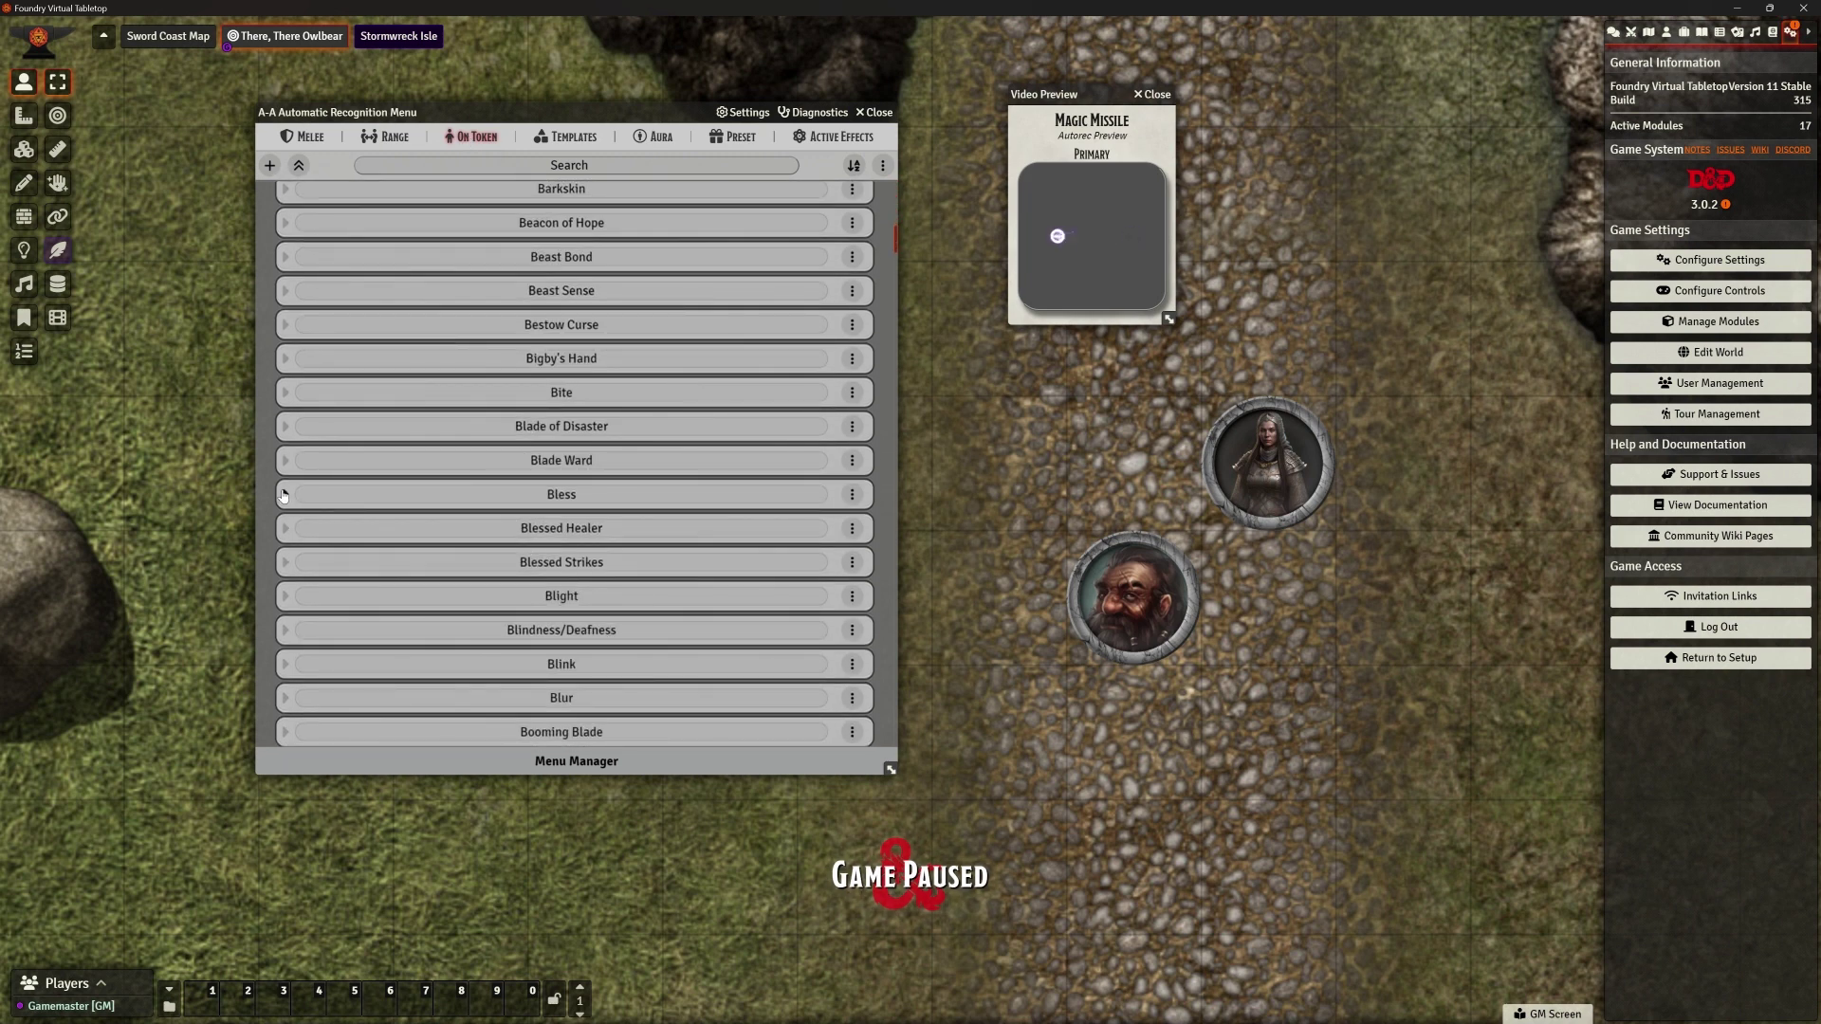
click(282, 494)
scroll(476, 380, down, 2)
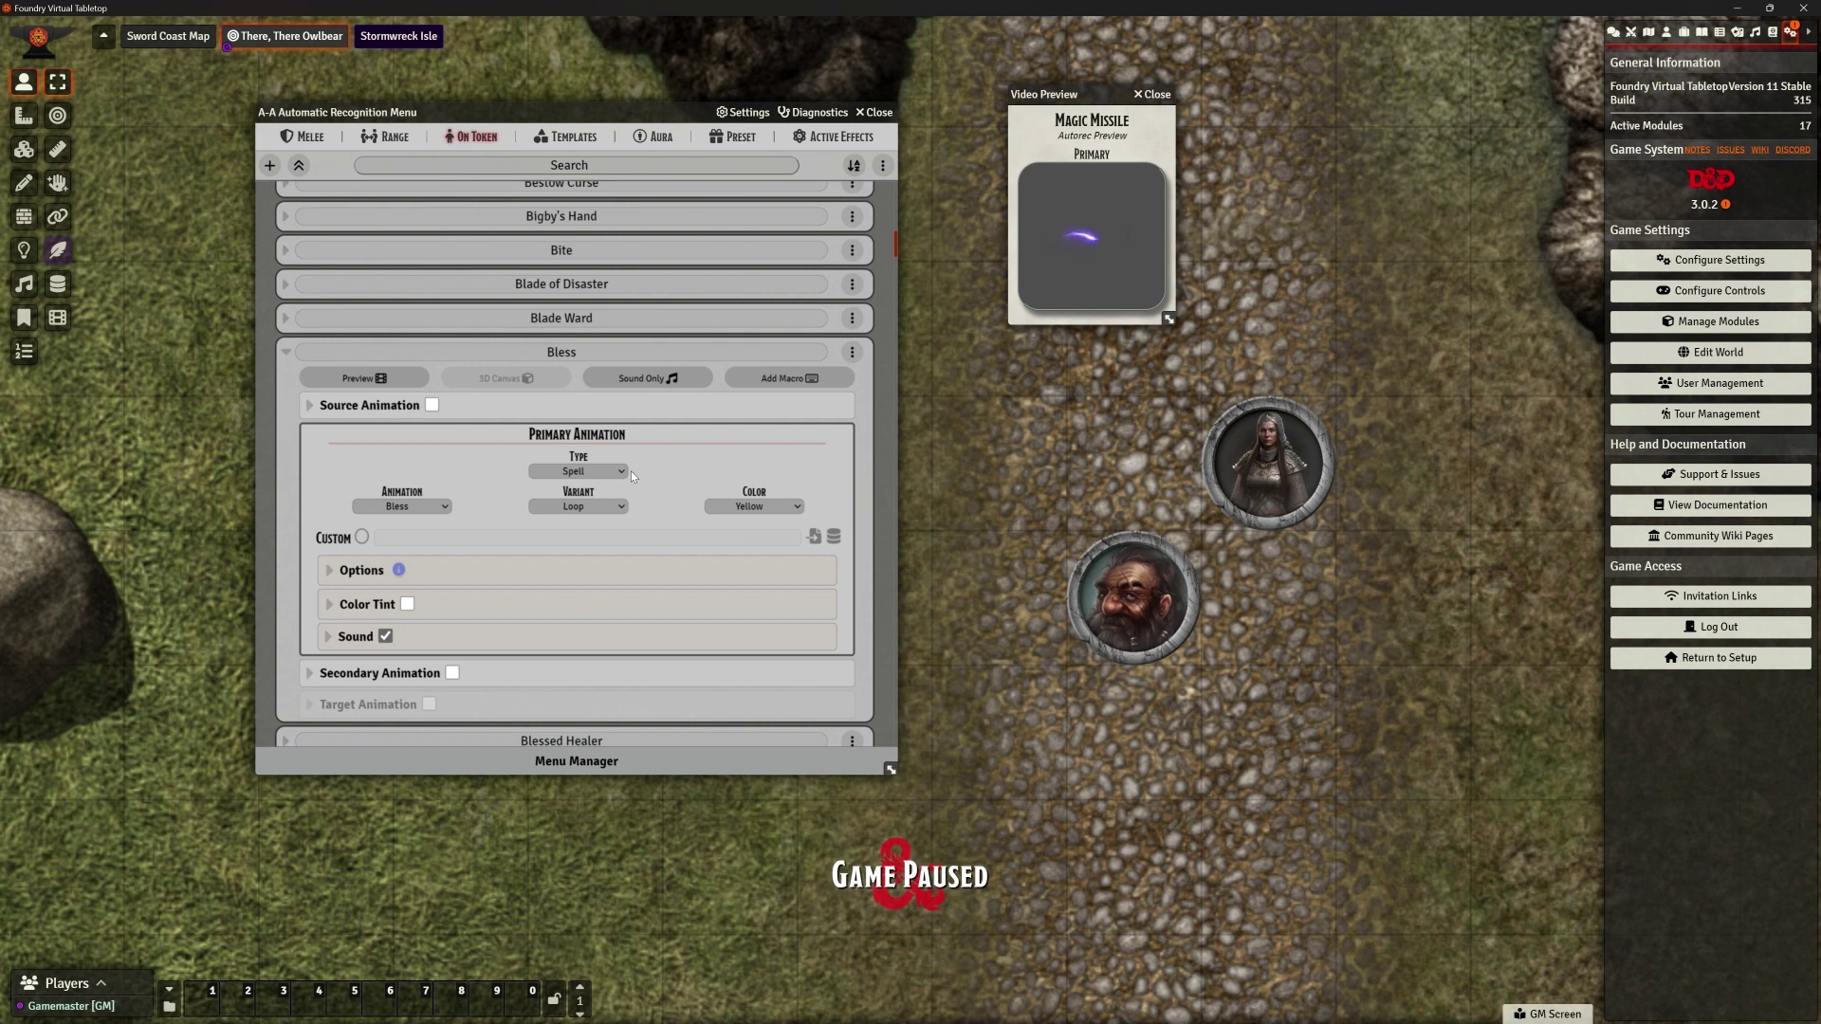
click(379, 379)
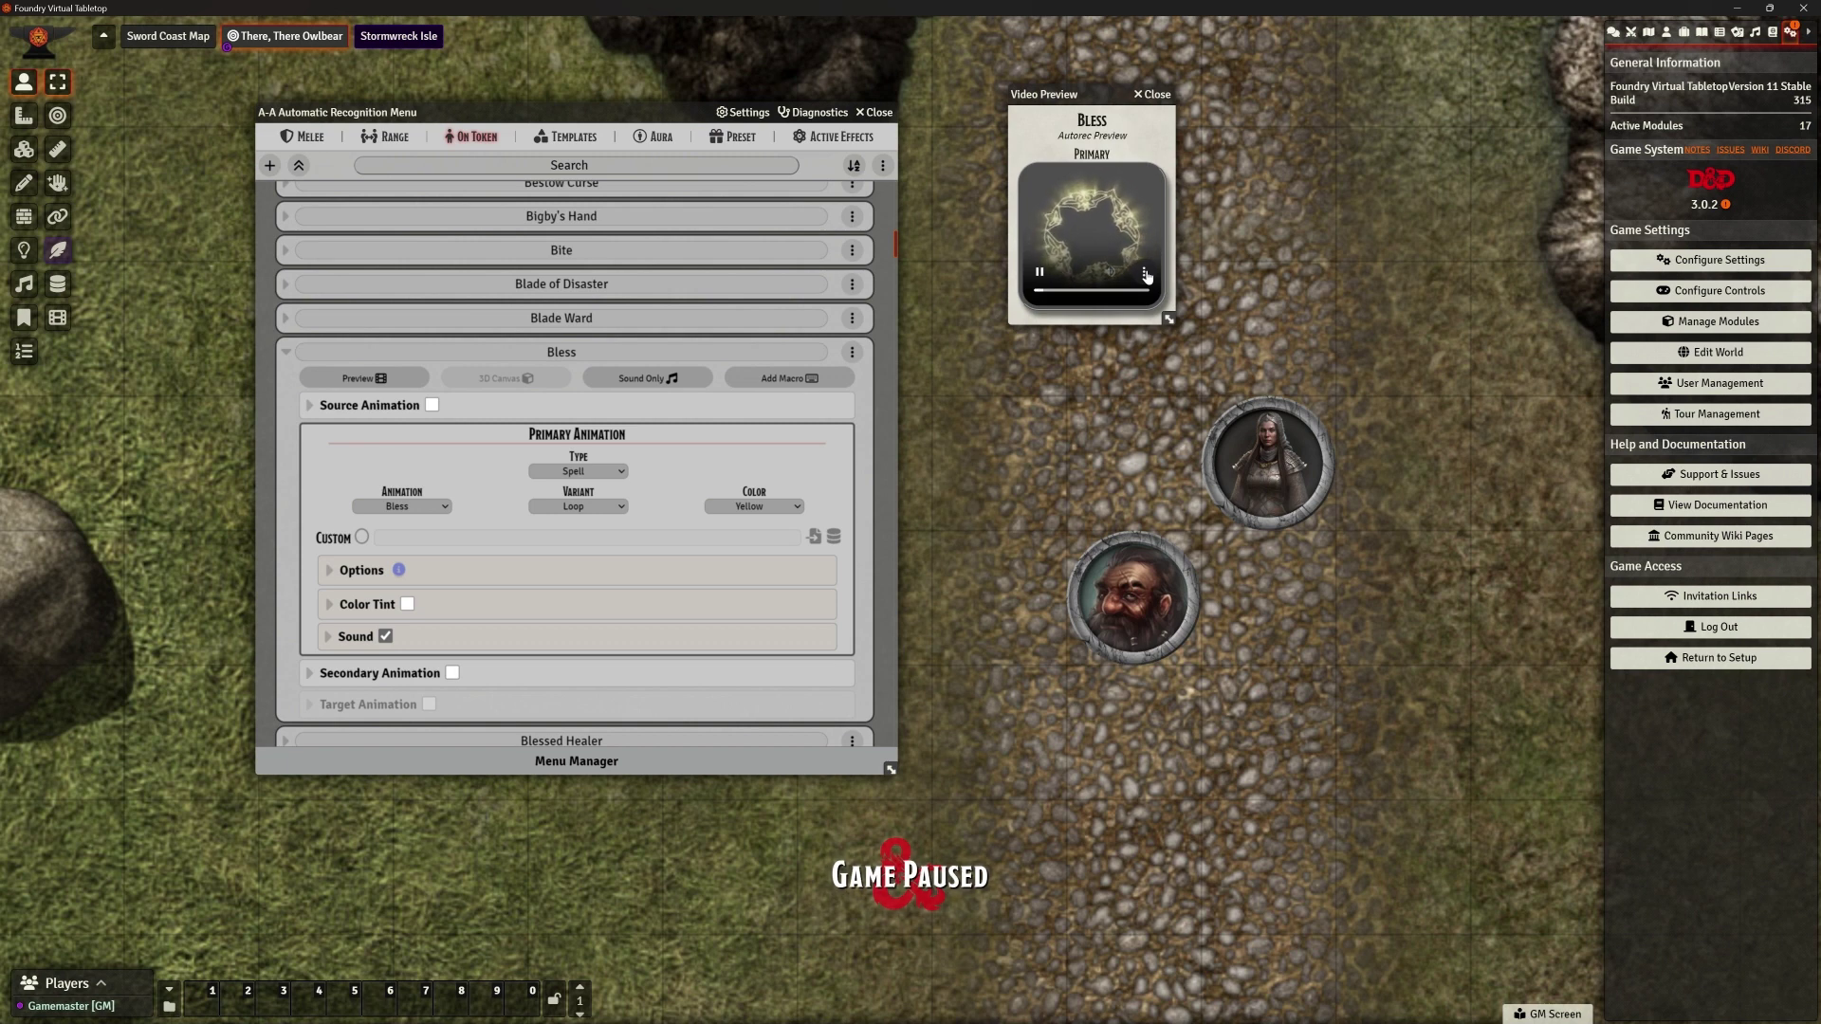
Check the Bless entry's Sound Only settings, return to the full animation settings and view the available types
scroll(681, 461, down, 3)
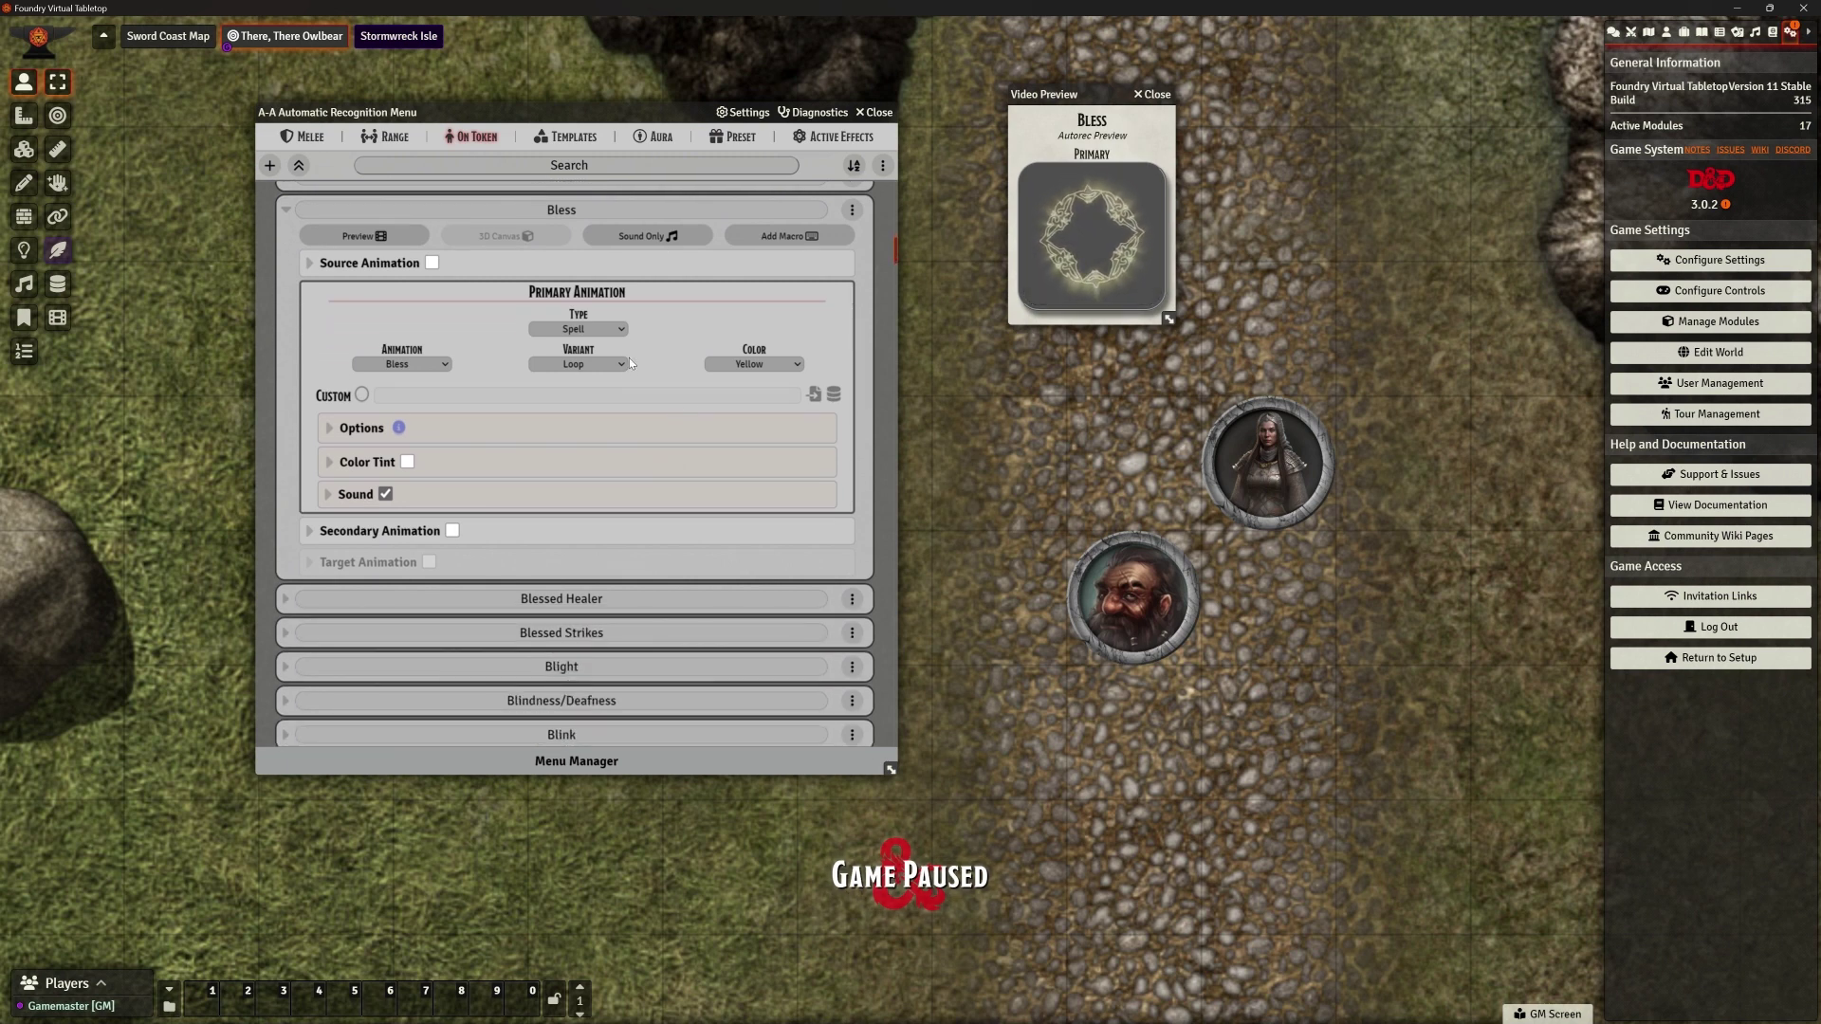
click(644, 237)
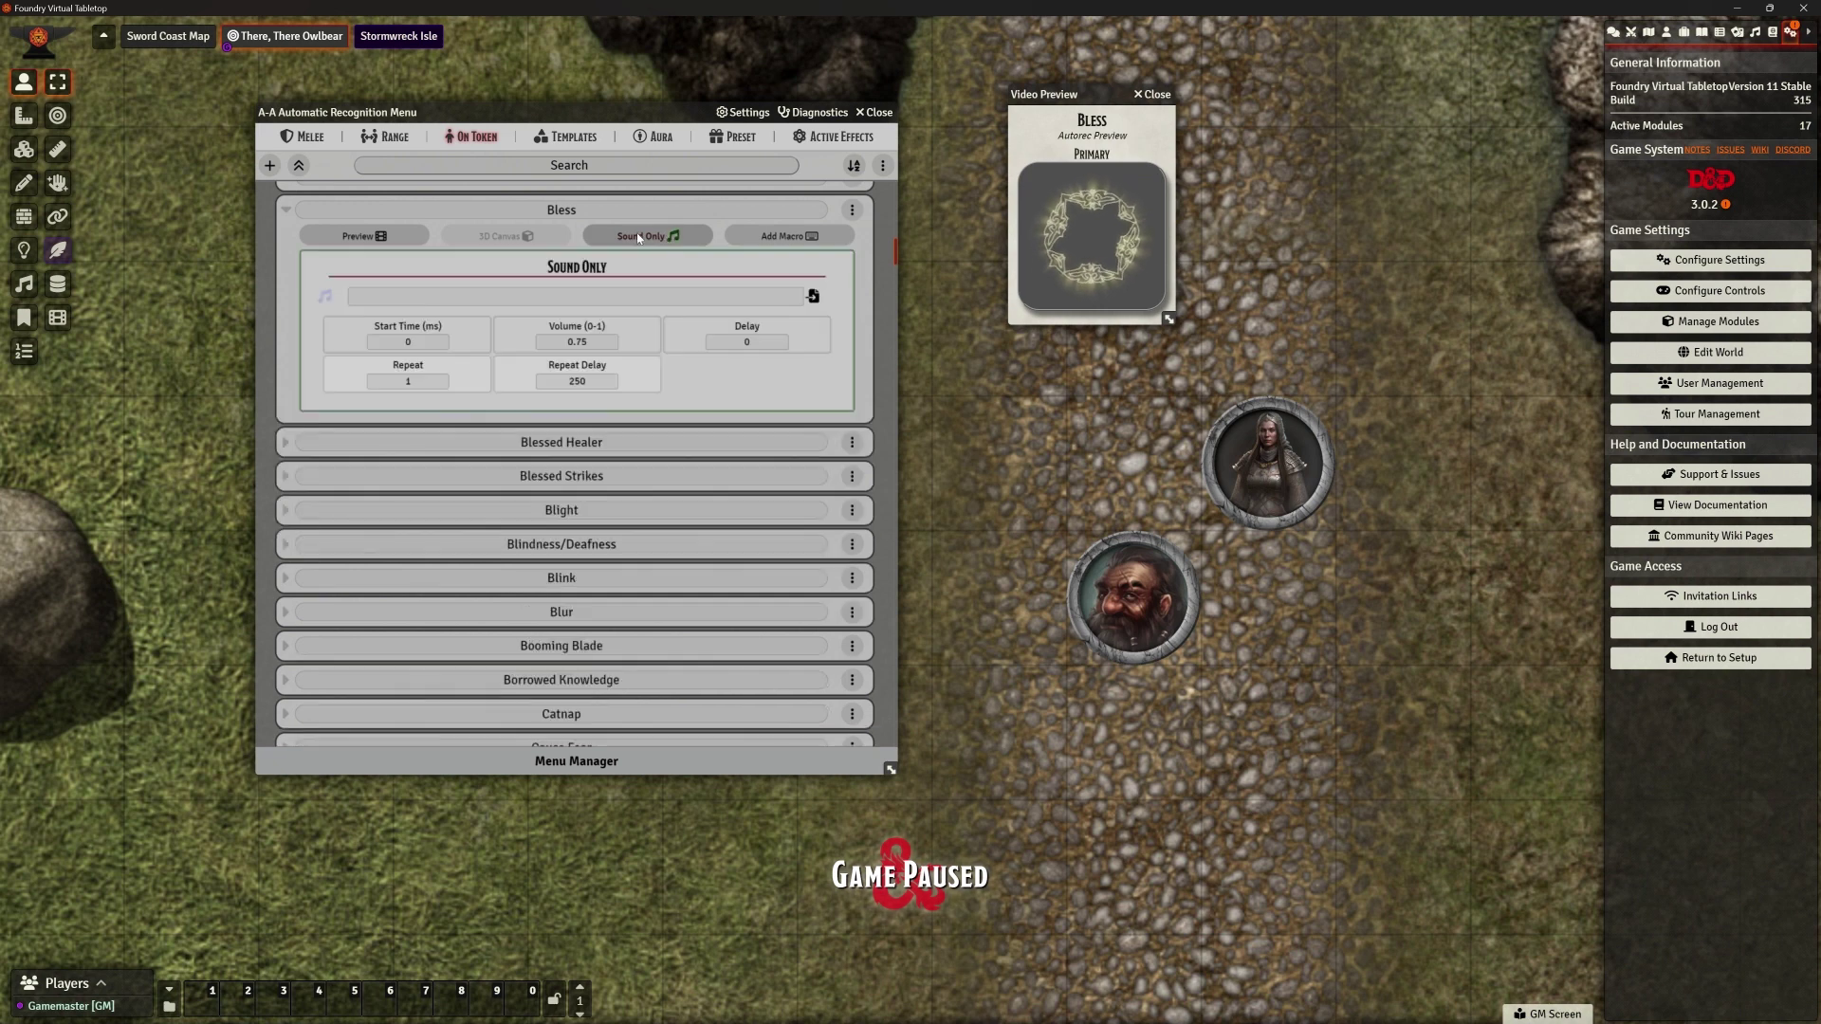
click(645, 238)
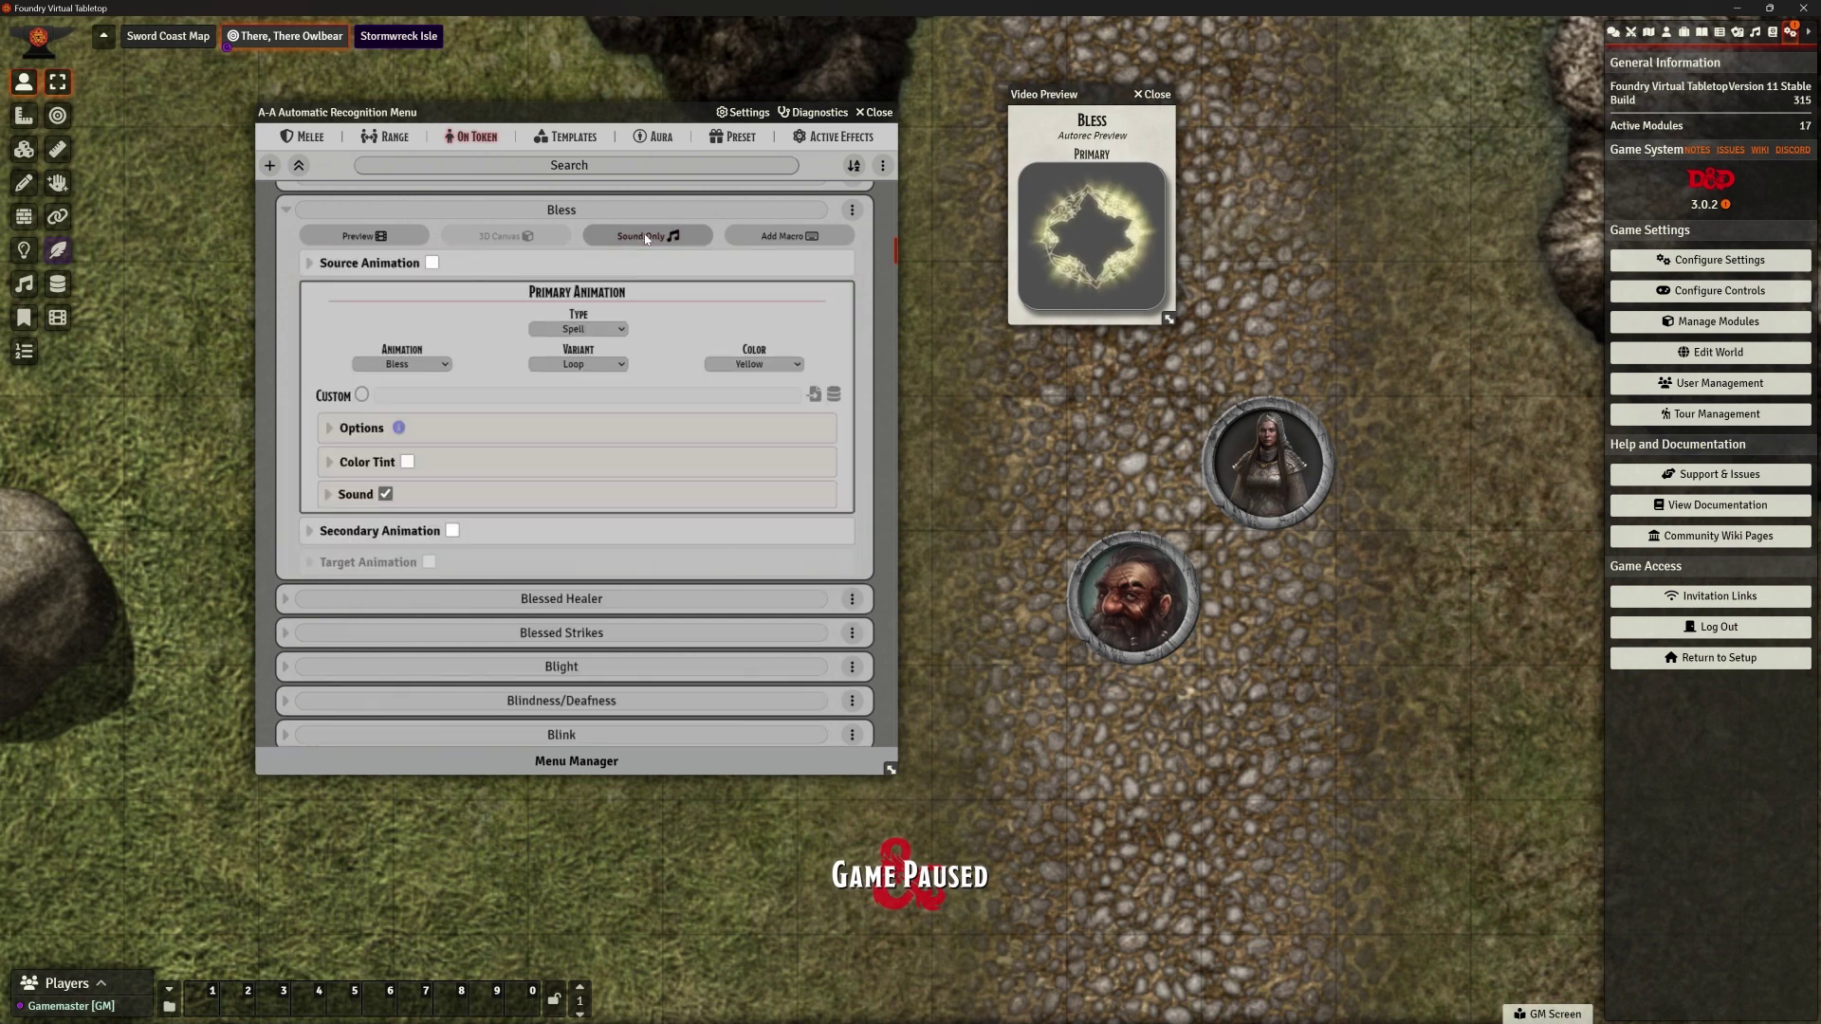
click(617, 330)
click(616, 329)
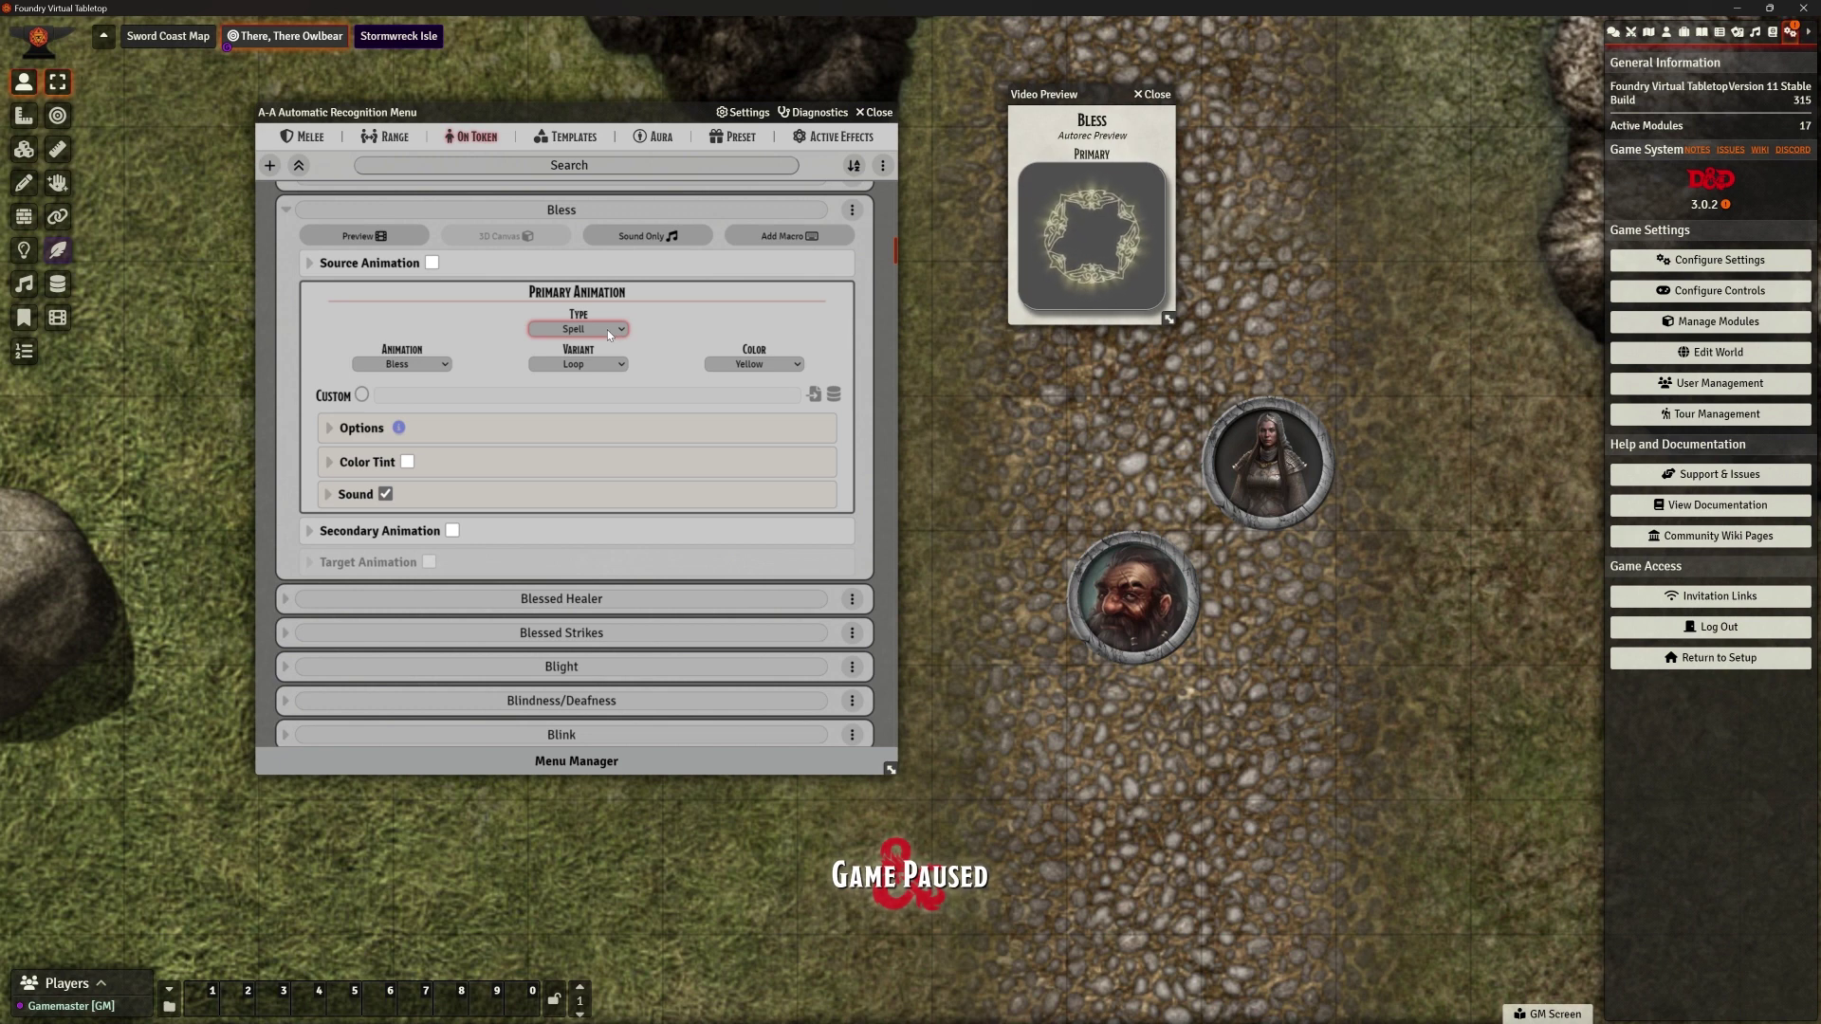
Try Cure Wounds as the Bless entry's primary animation, and switch the animation back to Bless
click(436, 366)
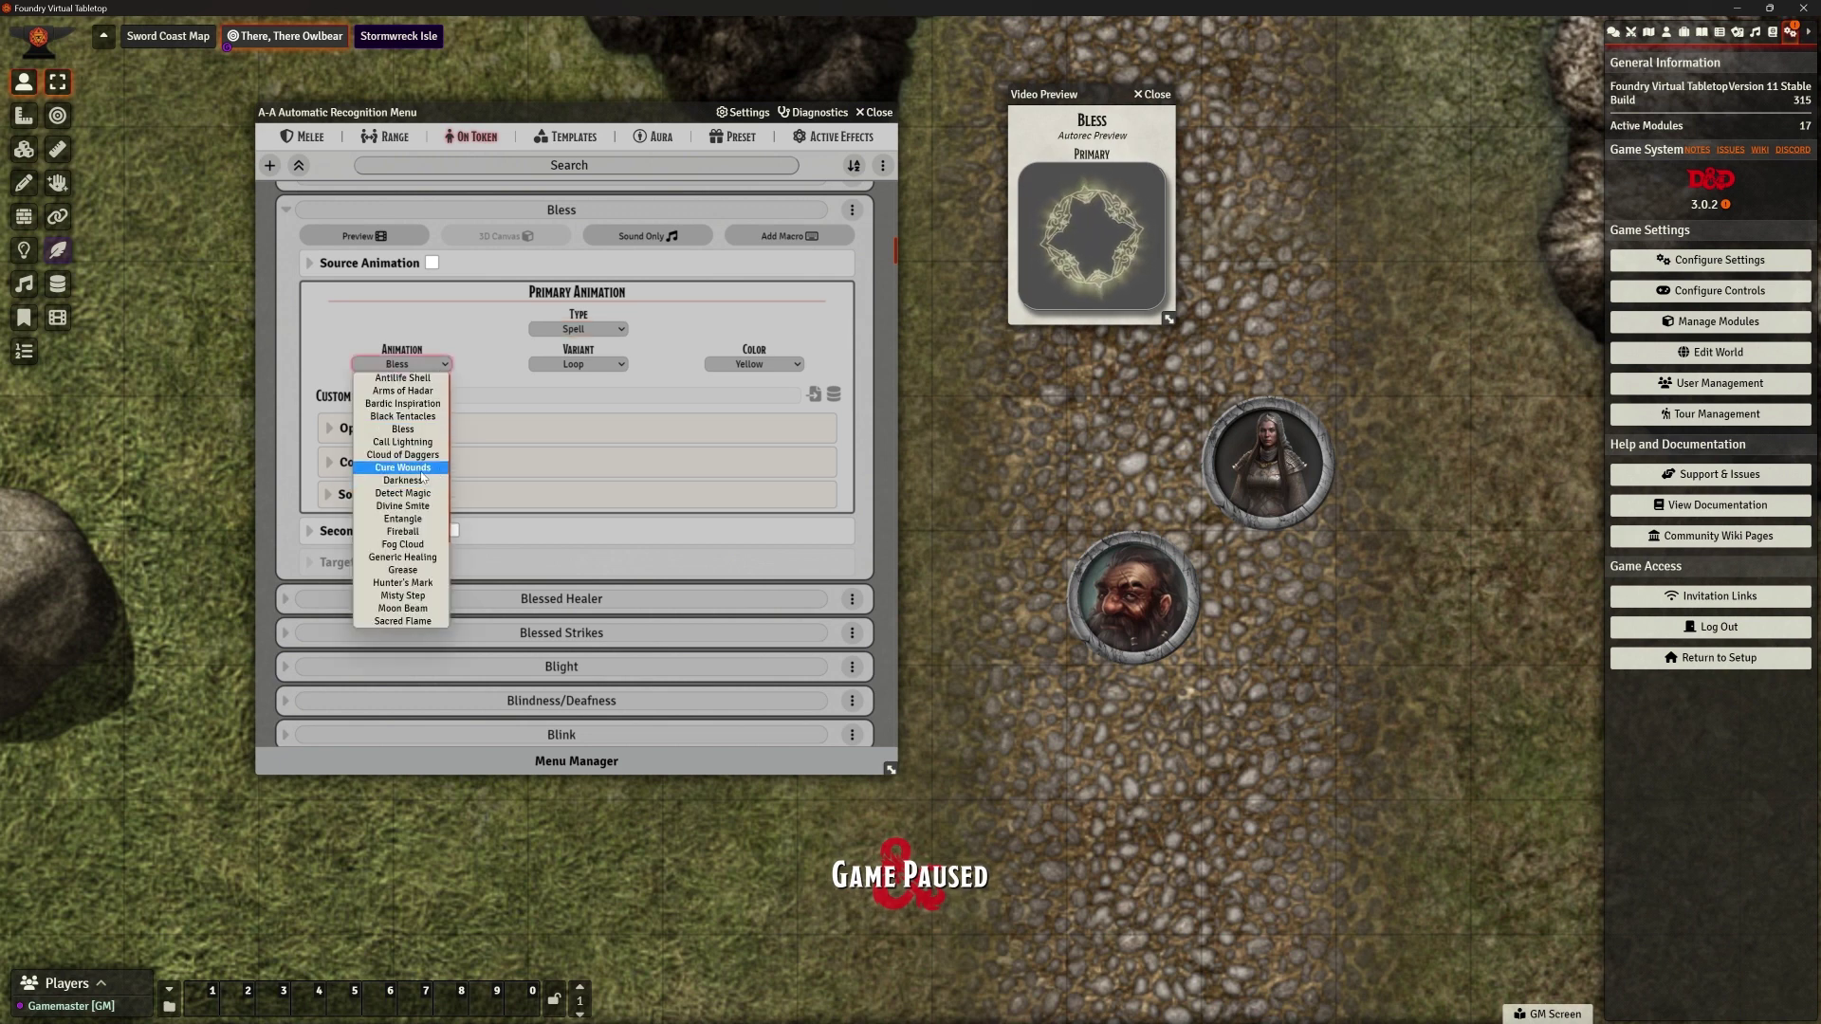
click(404, 467)
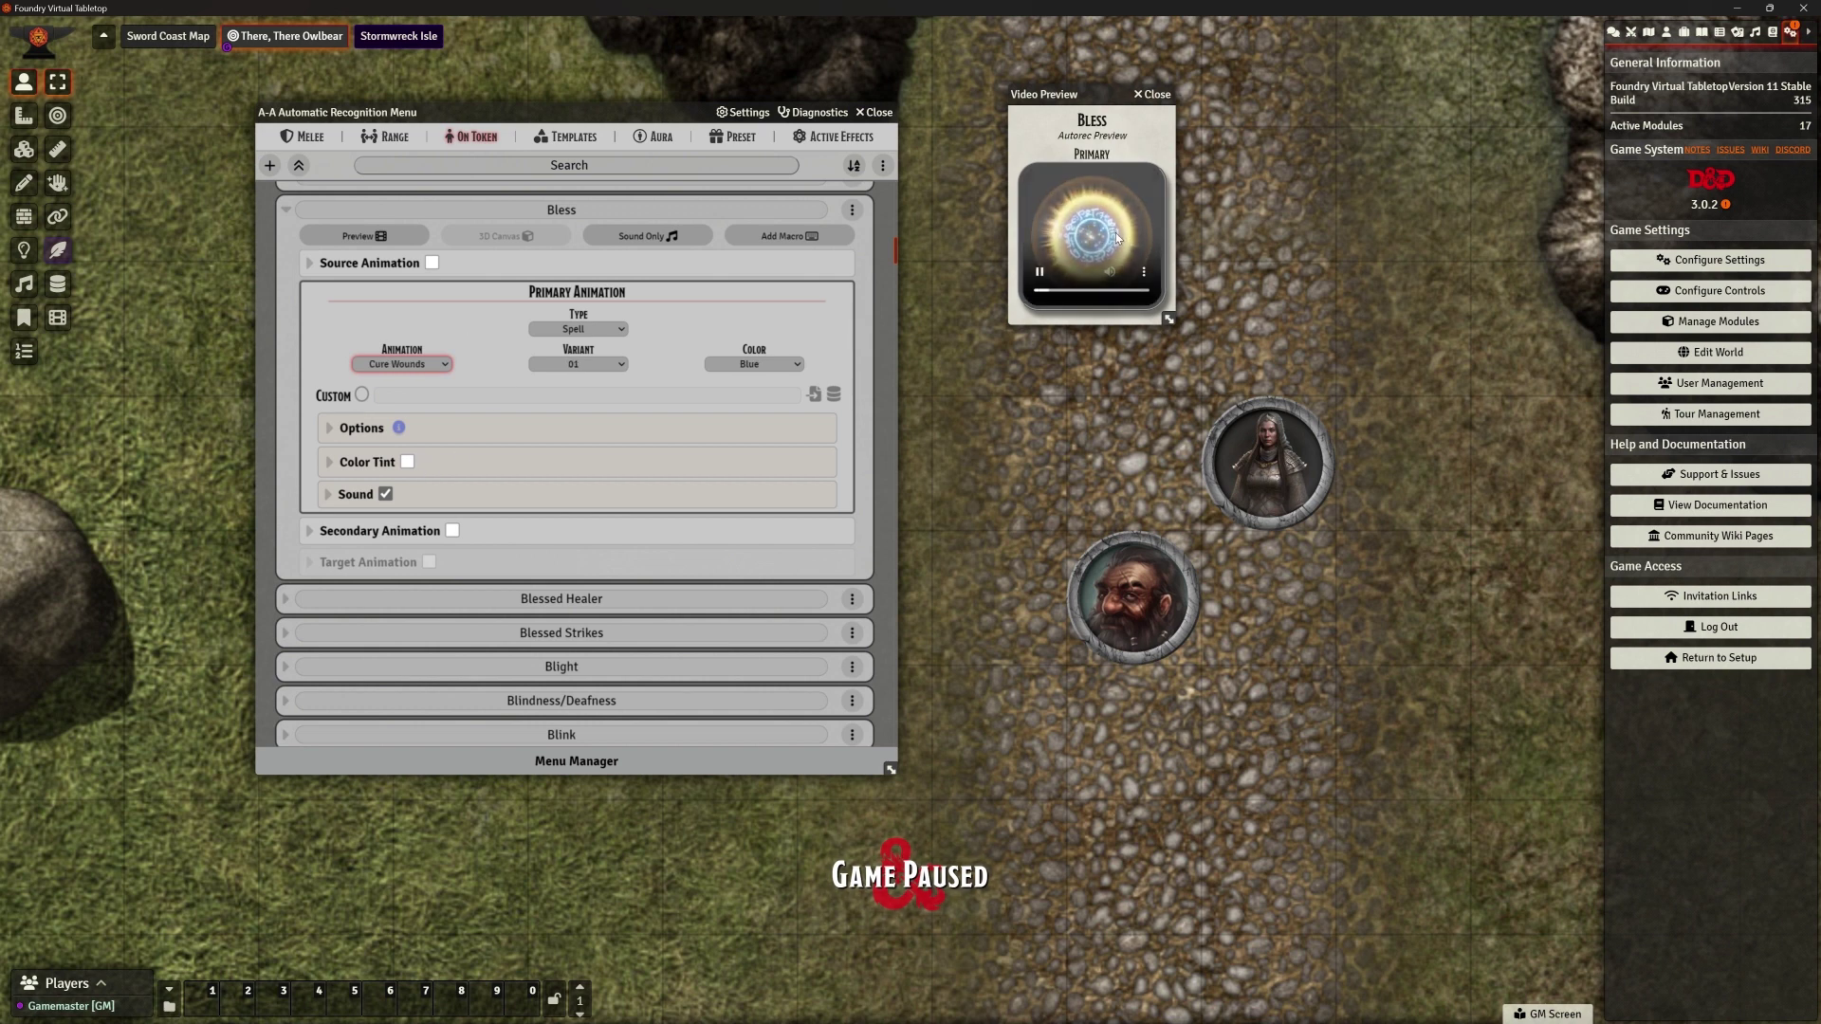
click(449, 361)
click(398, 408)
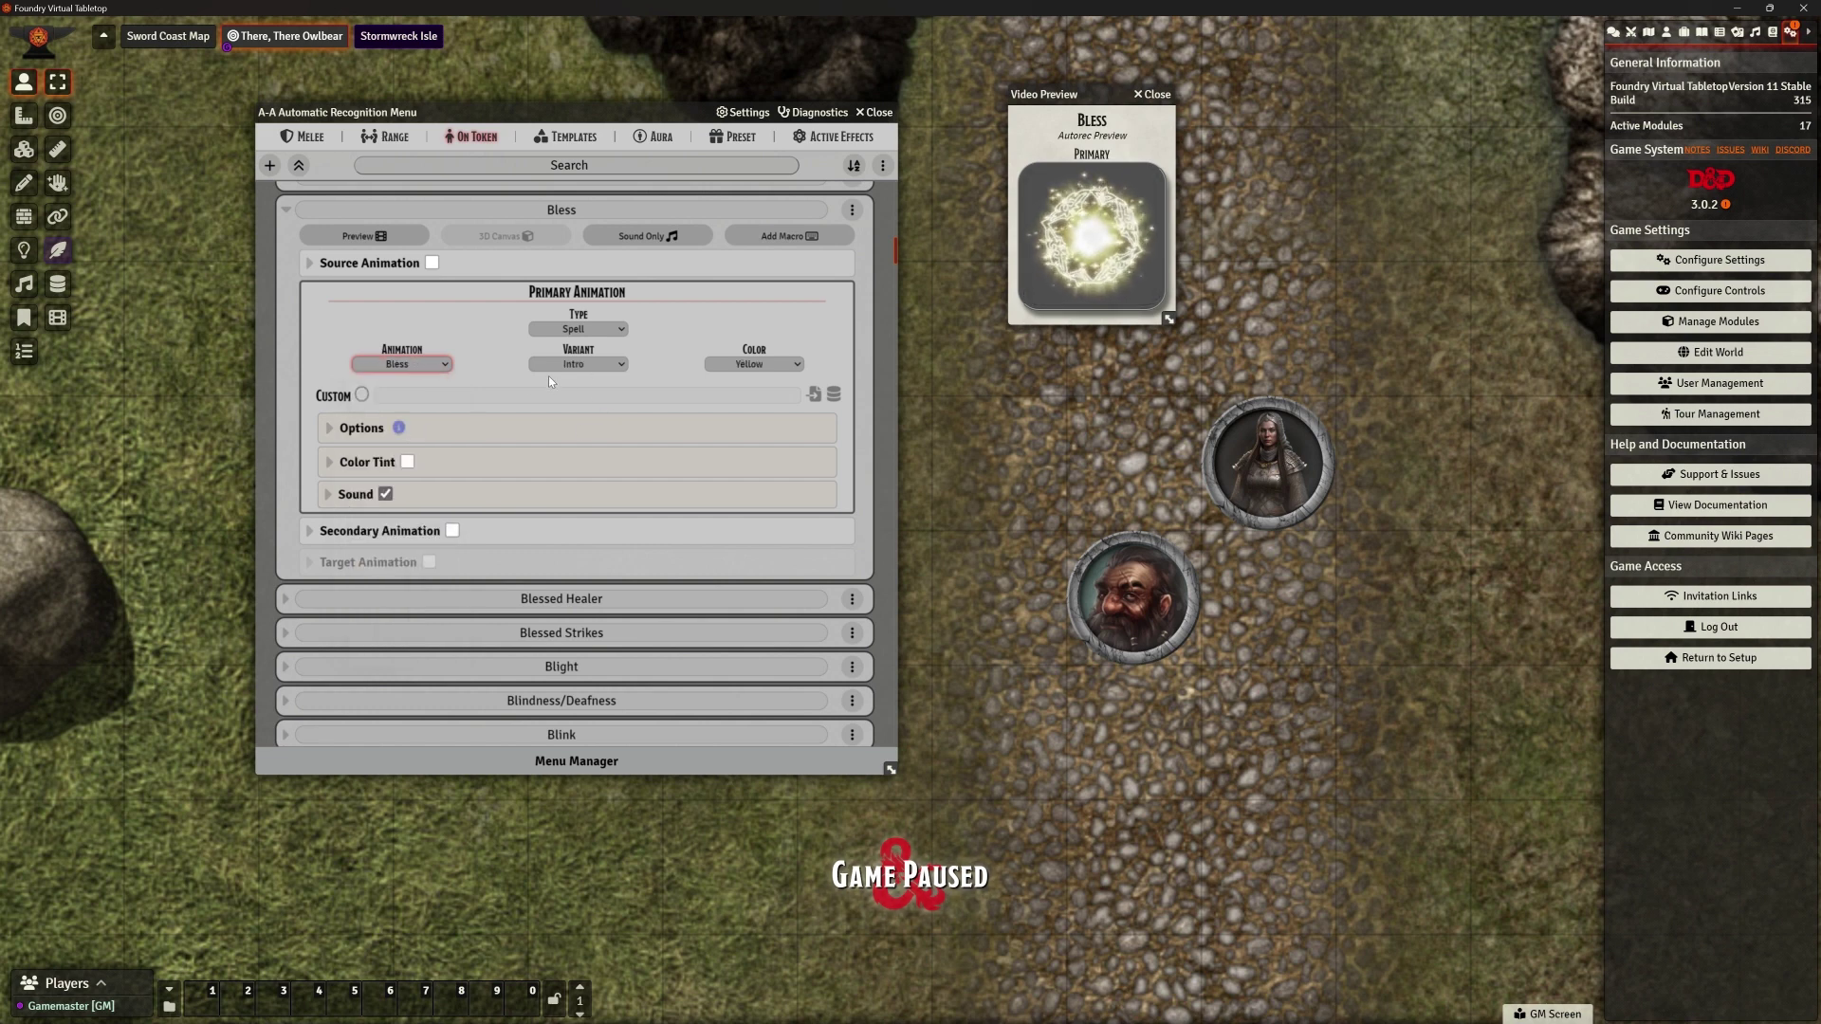
Compare the Loop and Intro variants of the Bless animation, leave the variant on Intro and check the color choices
click(581, 366)
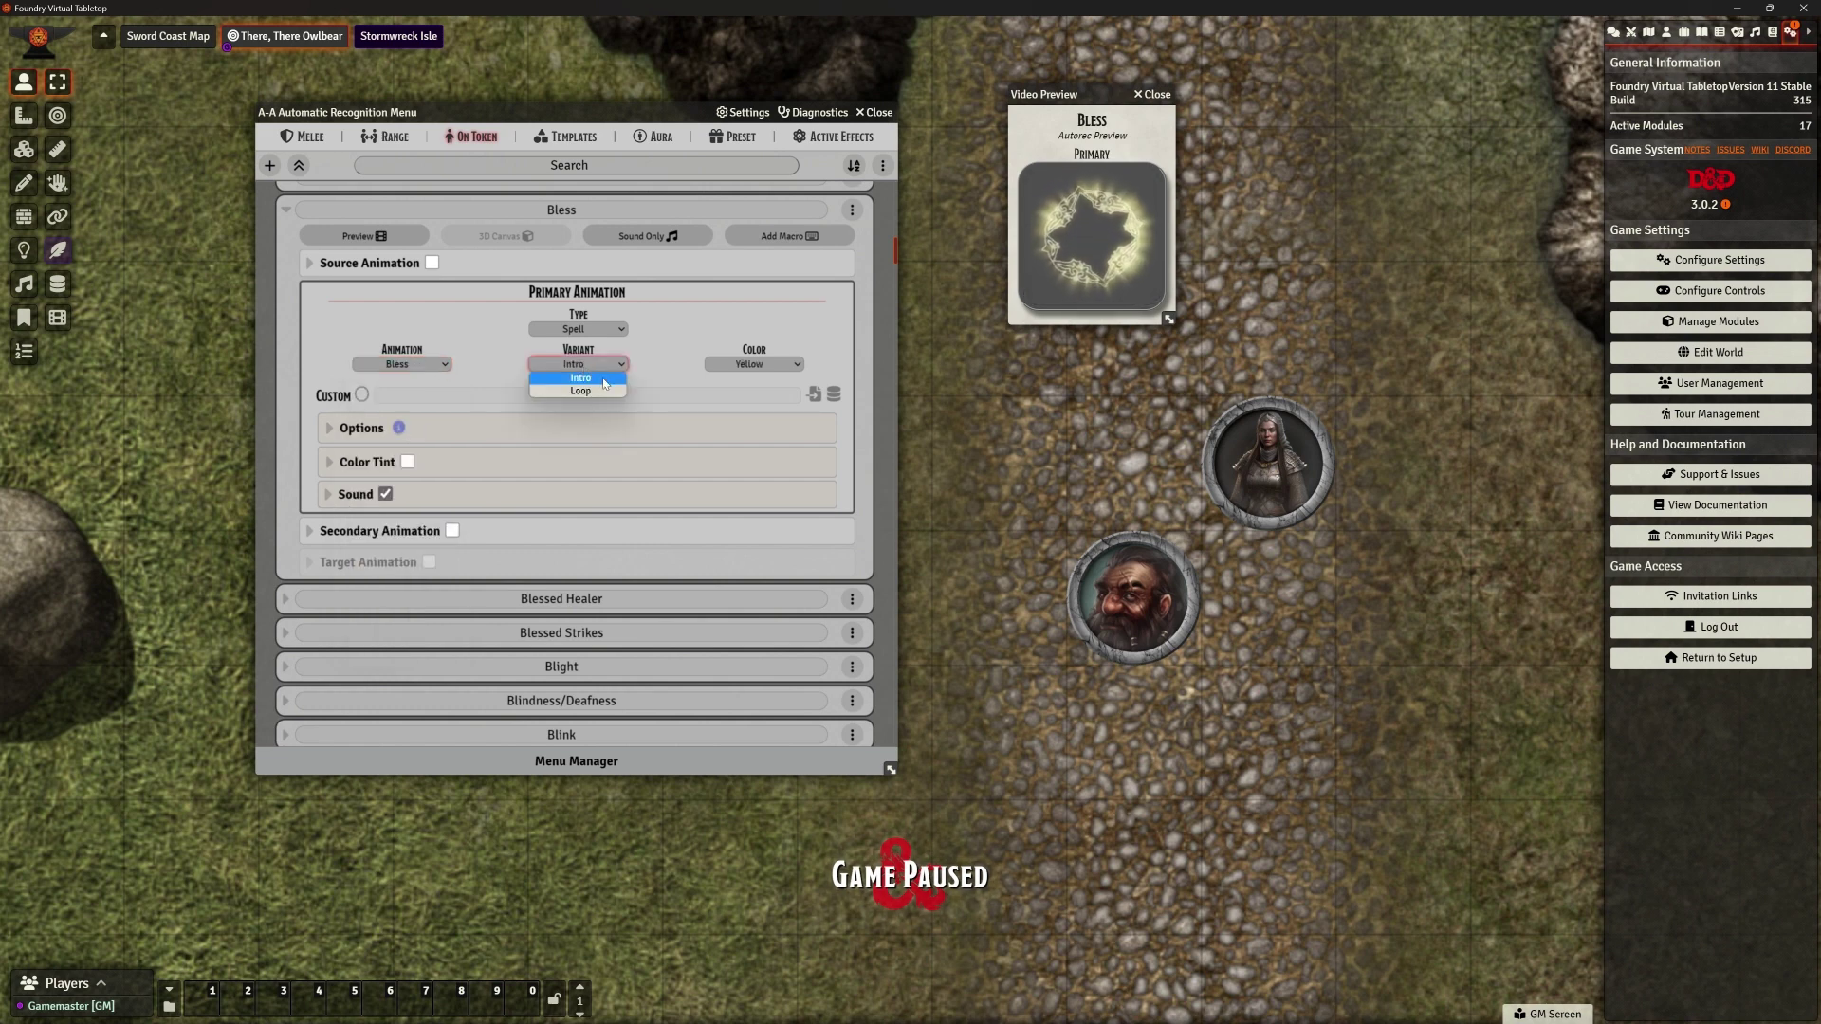
click(601, 393)
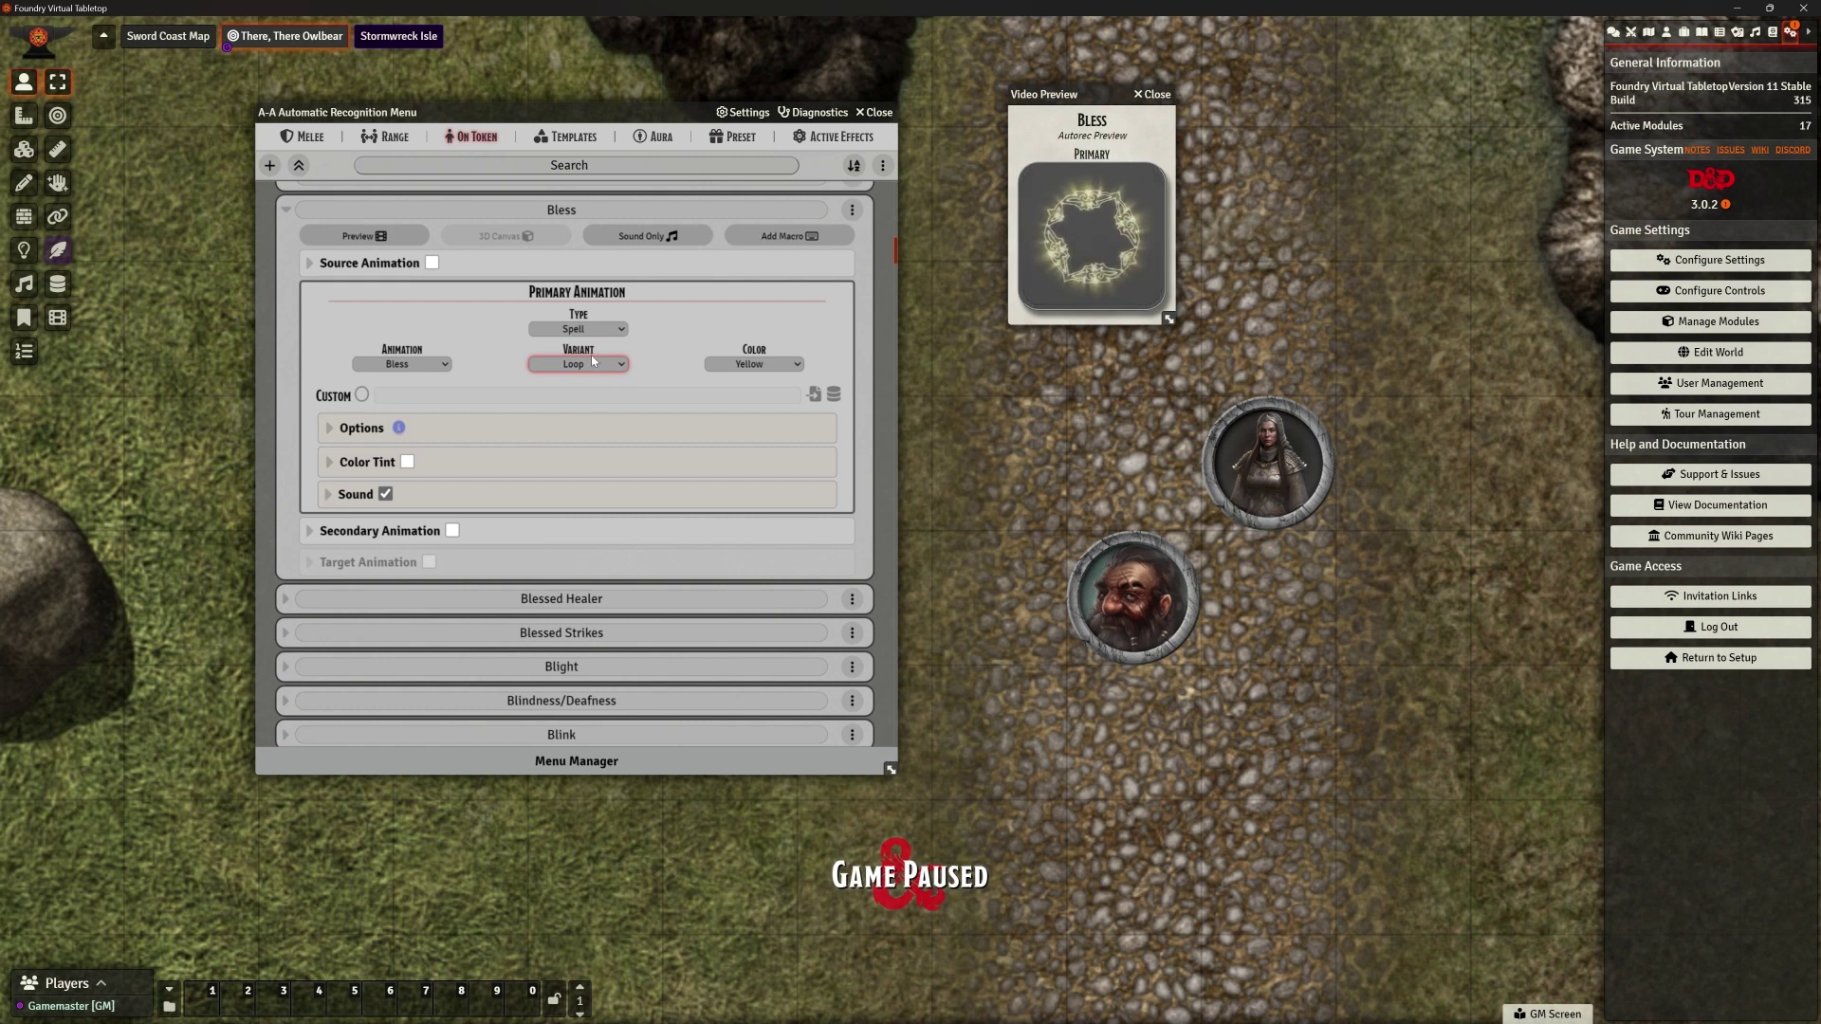
click(592, 363)
click(581, 378)
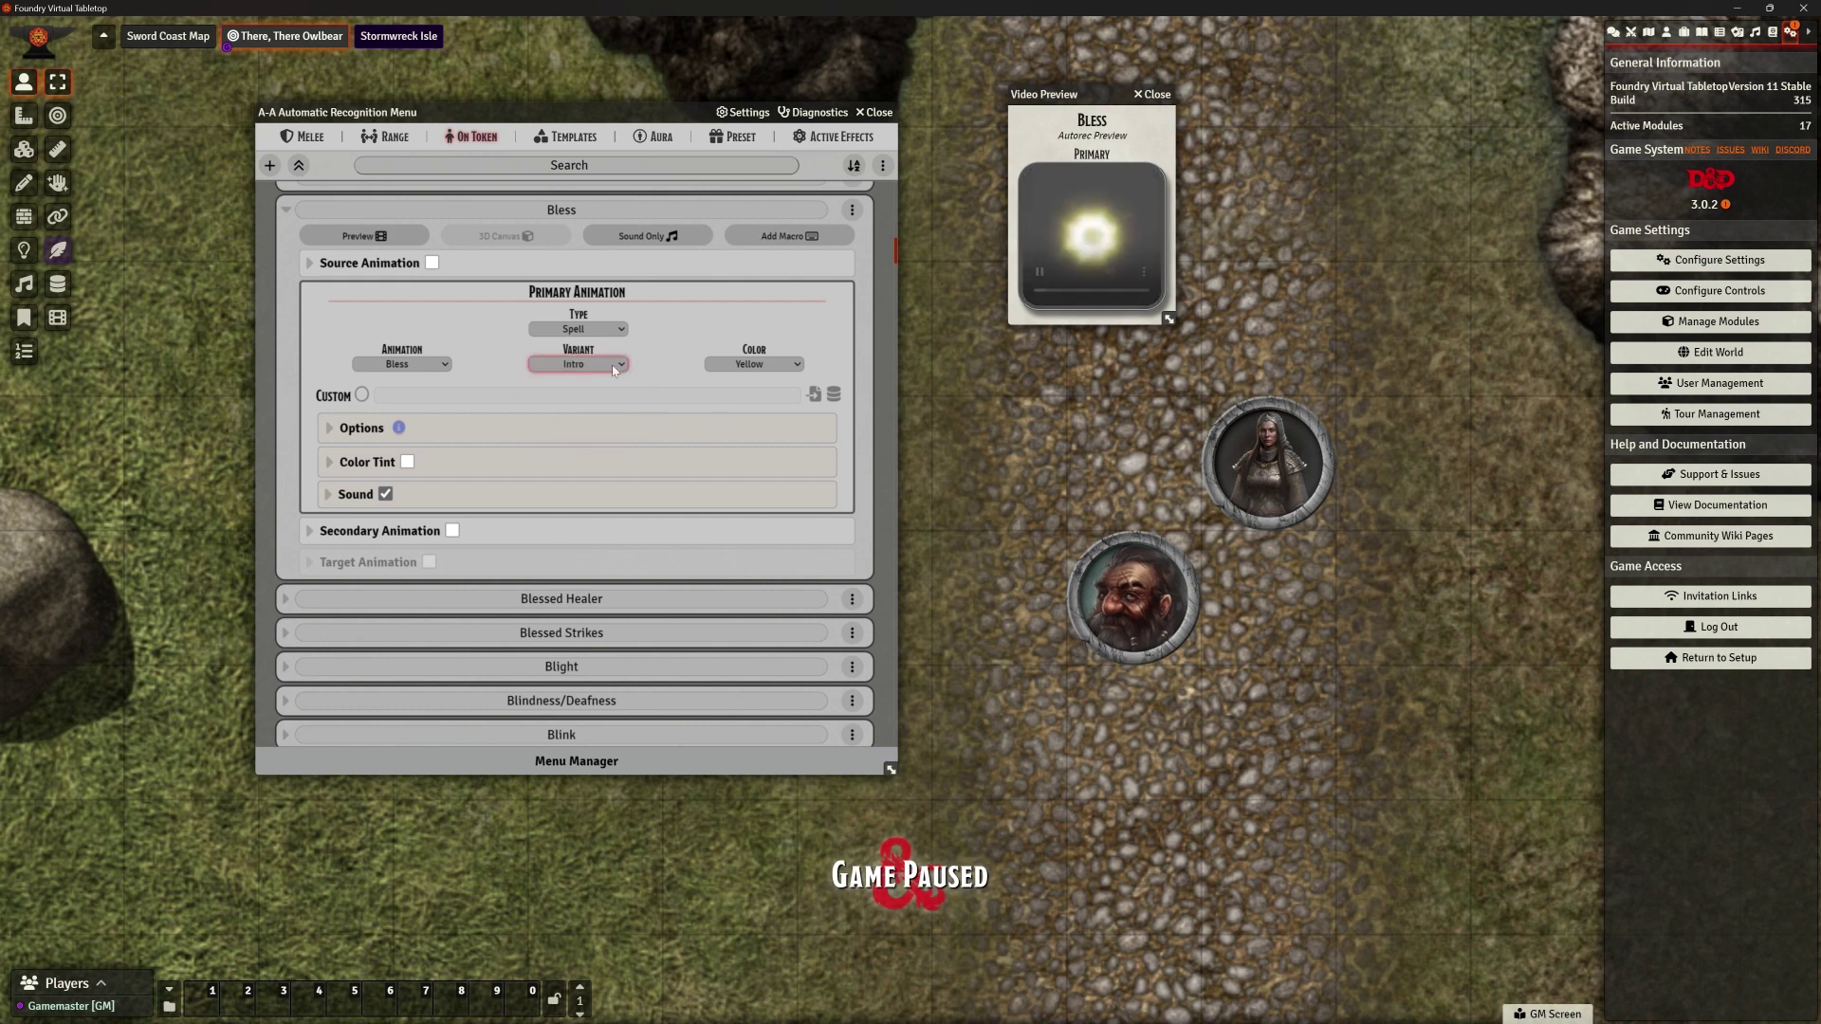
click(593, 364)
click(614, 378)
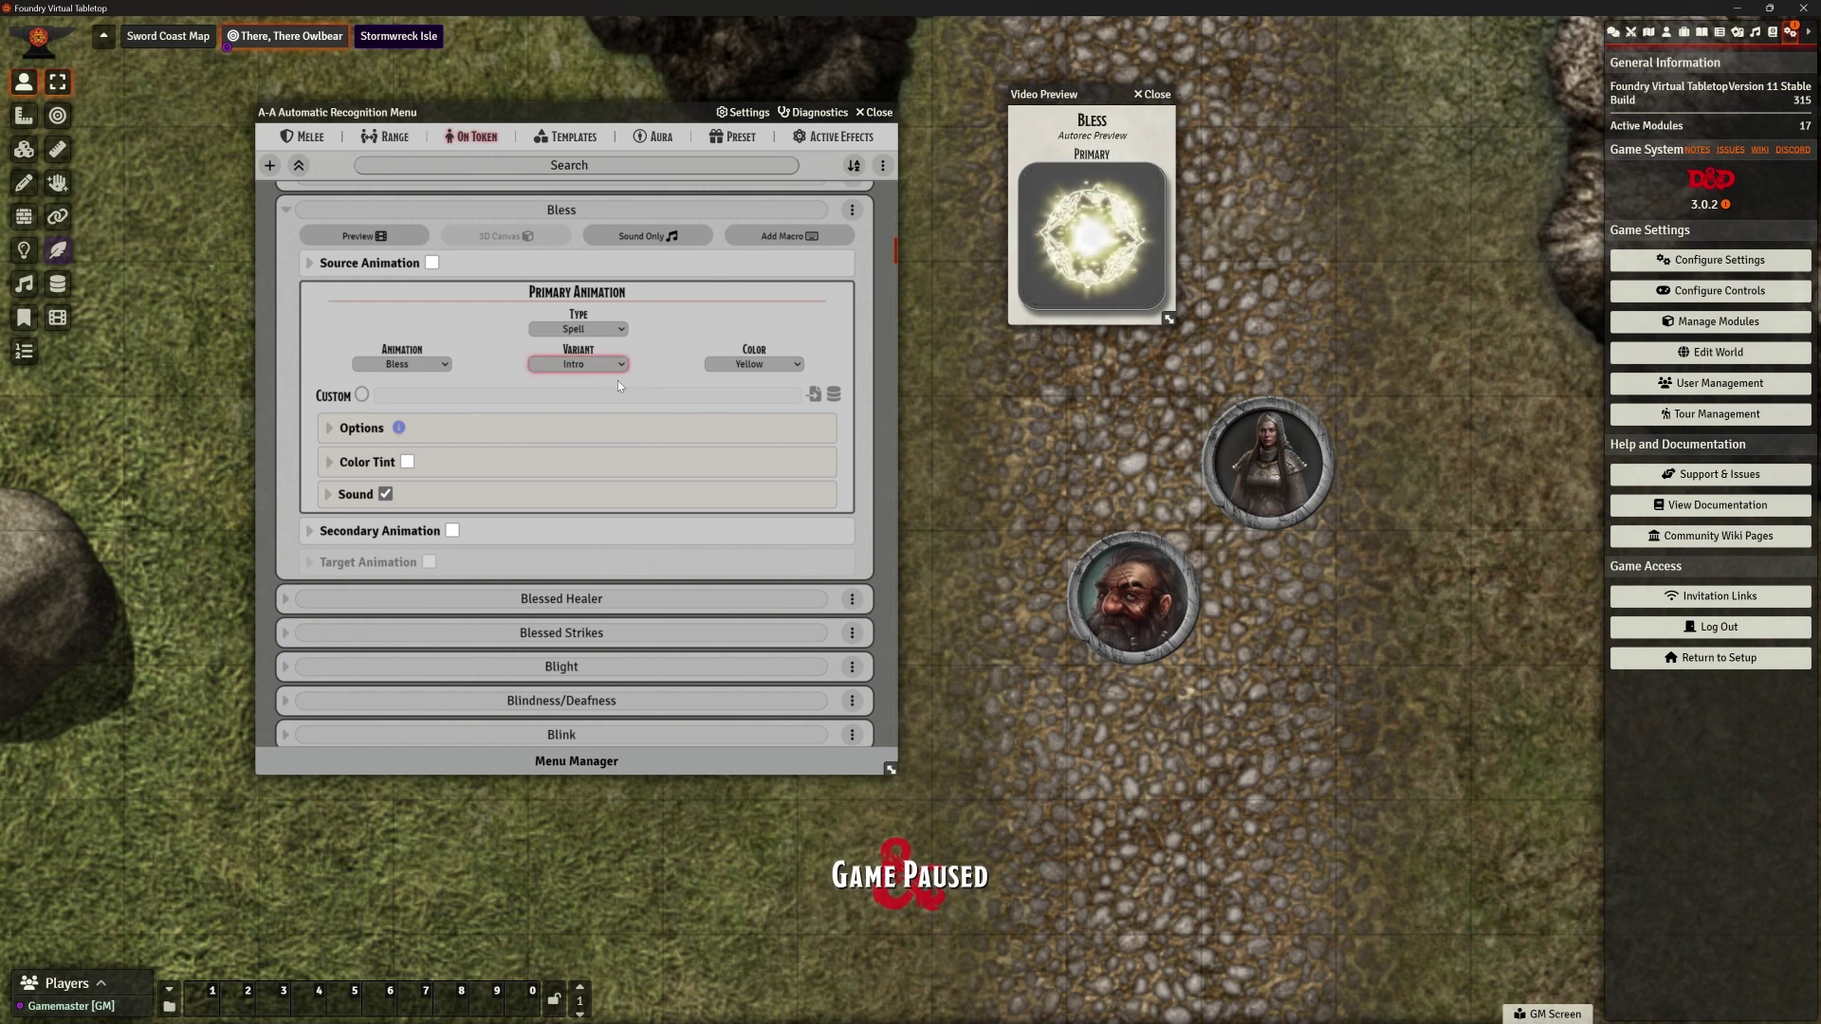
click(787, 364)
click(783, 362)
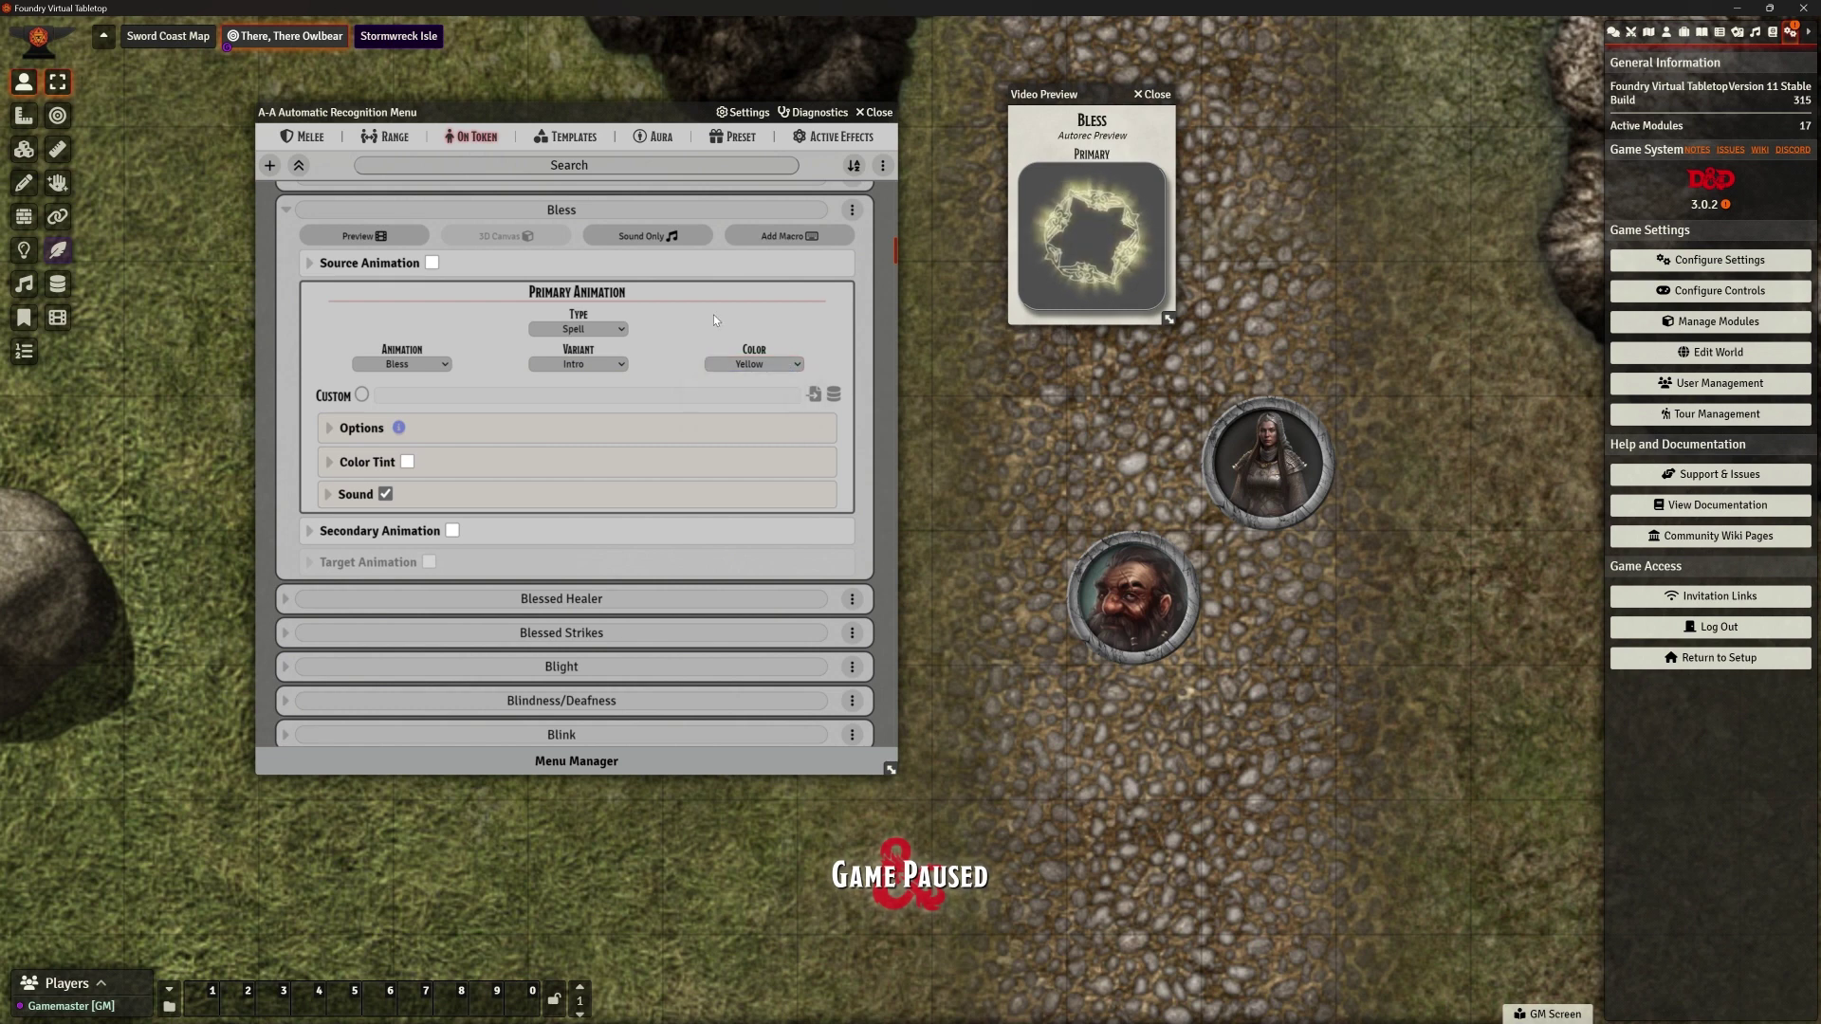
Examine the Options and Sound settings of Bless's primary animation and close the recognition menu
click(342, 432)
scroll(635, 514, down, 3)
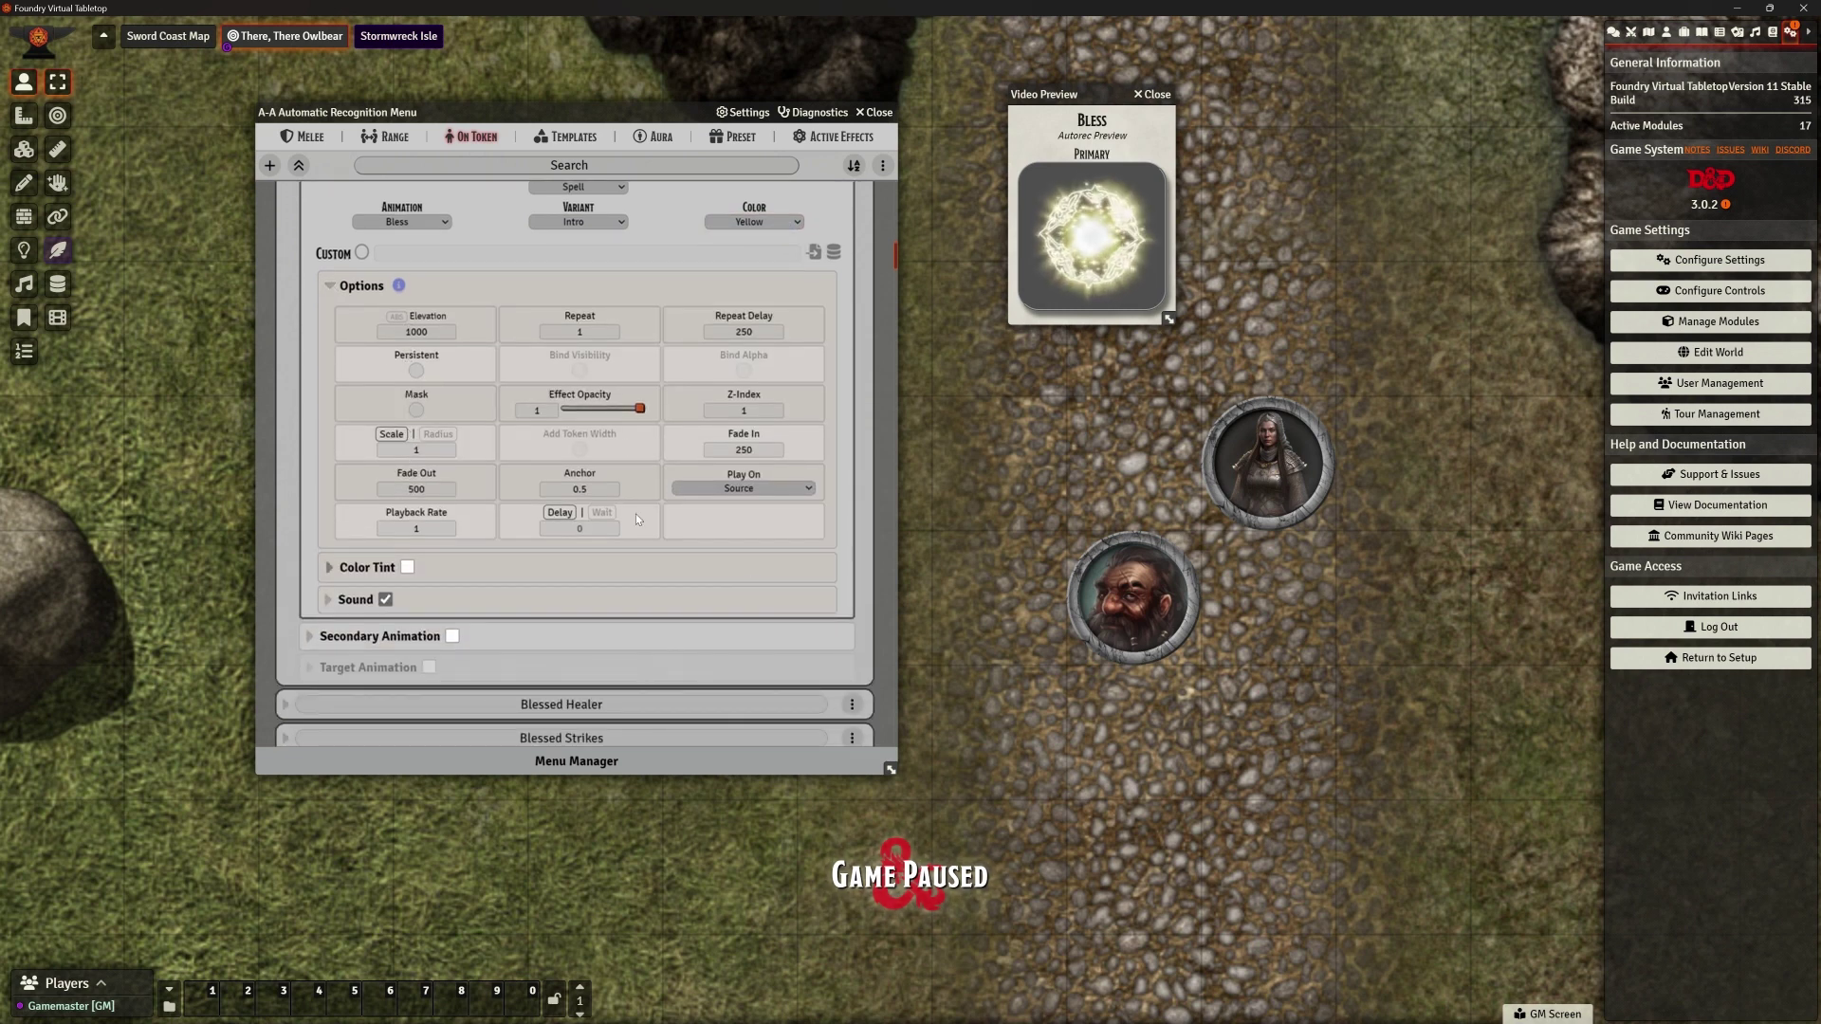
click(330, 286)
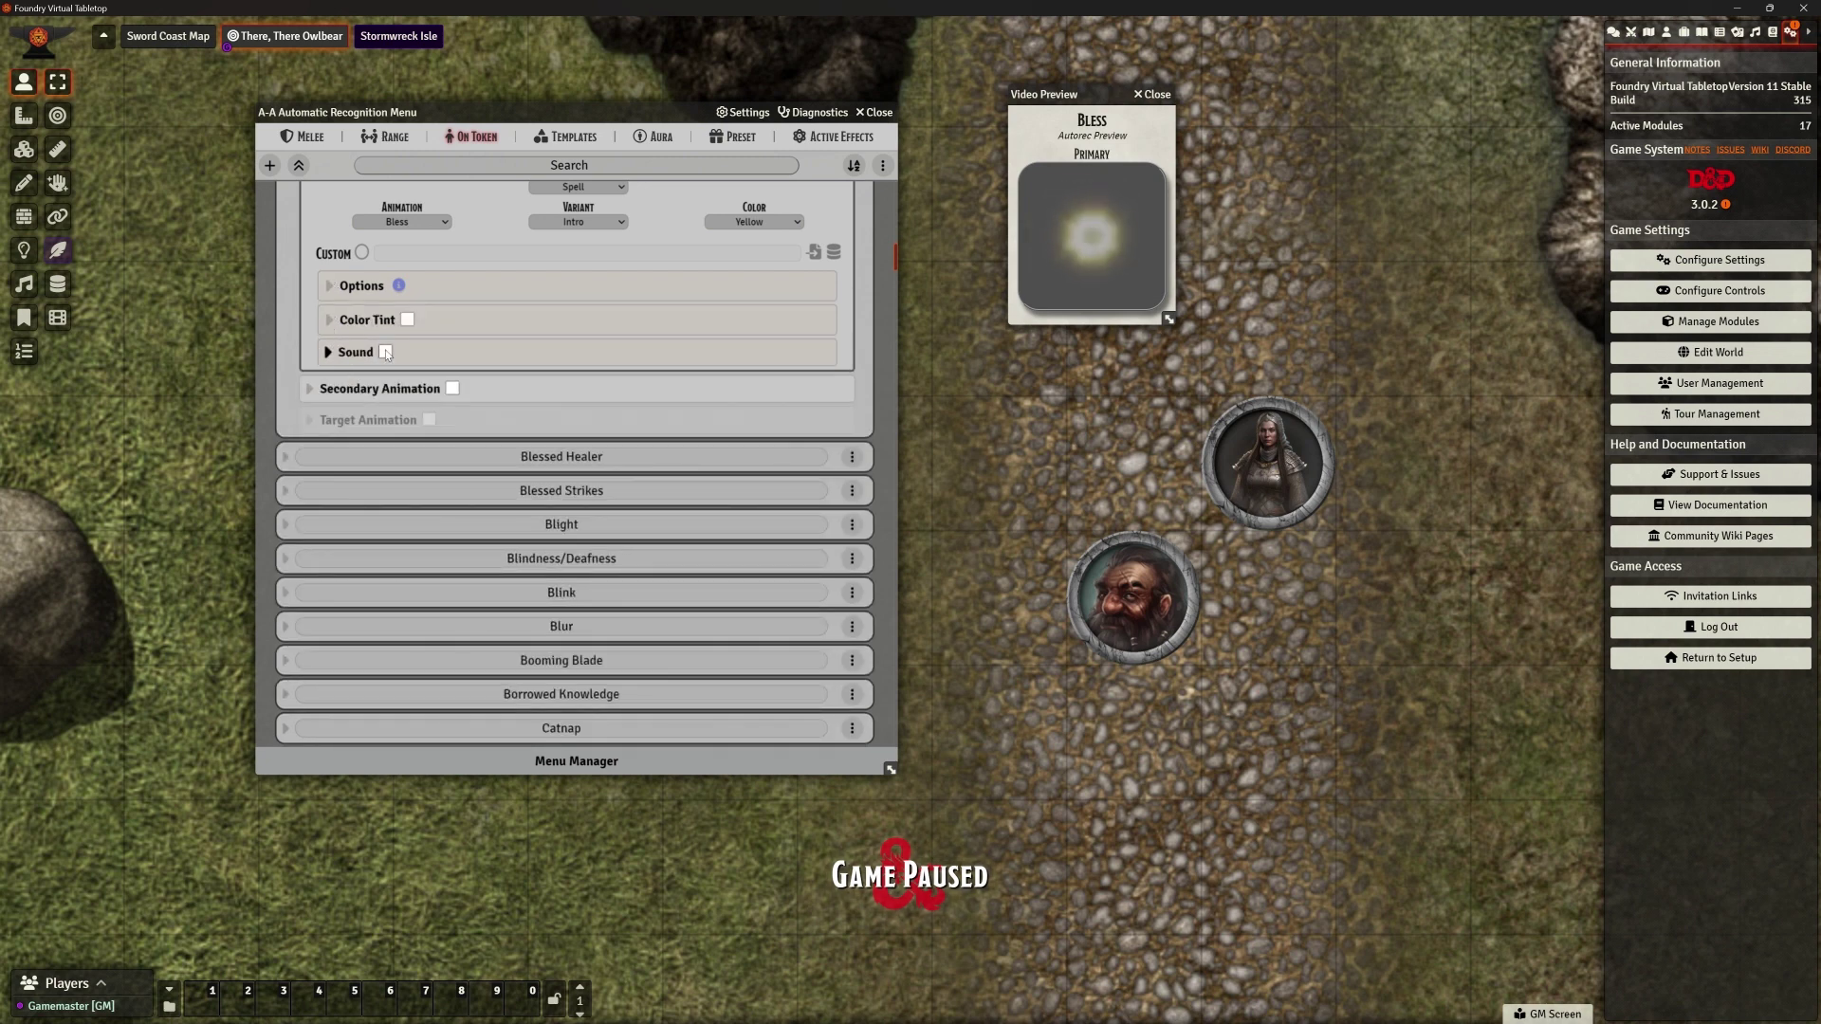
click(329, 353)
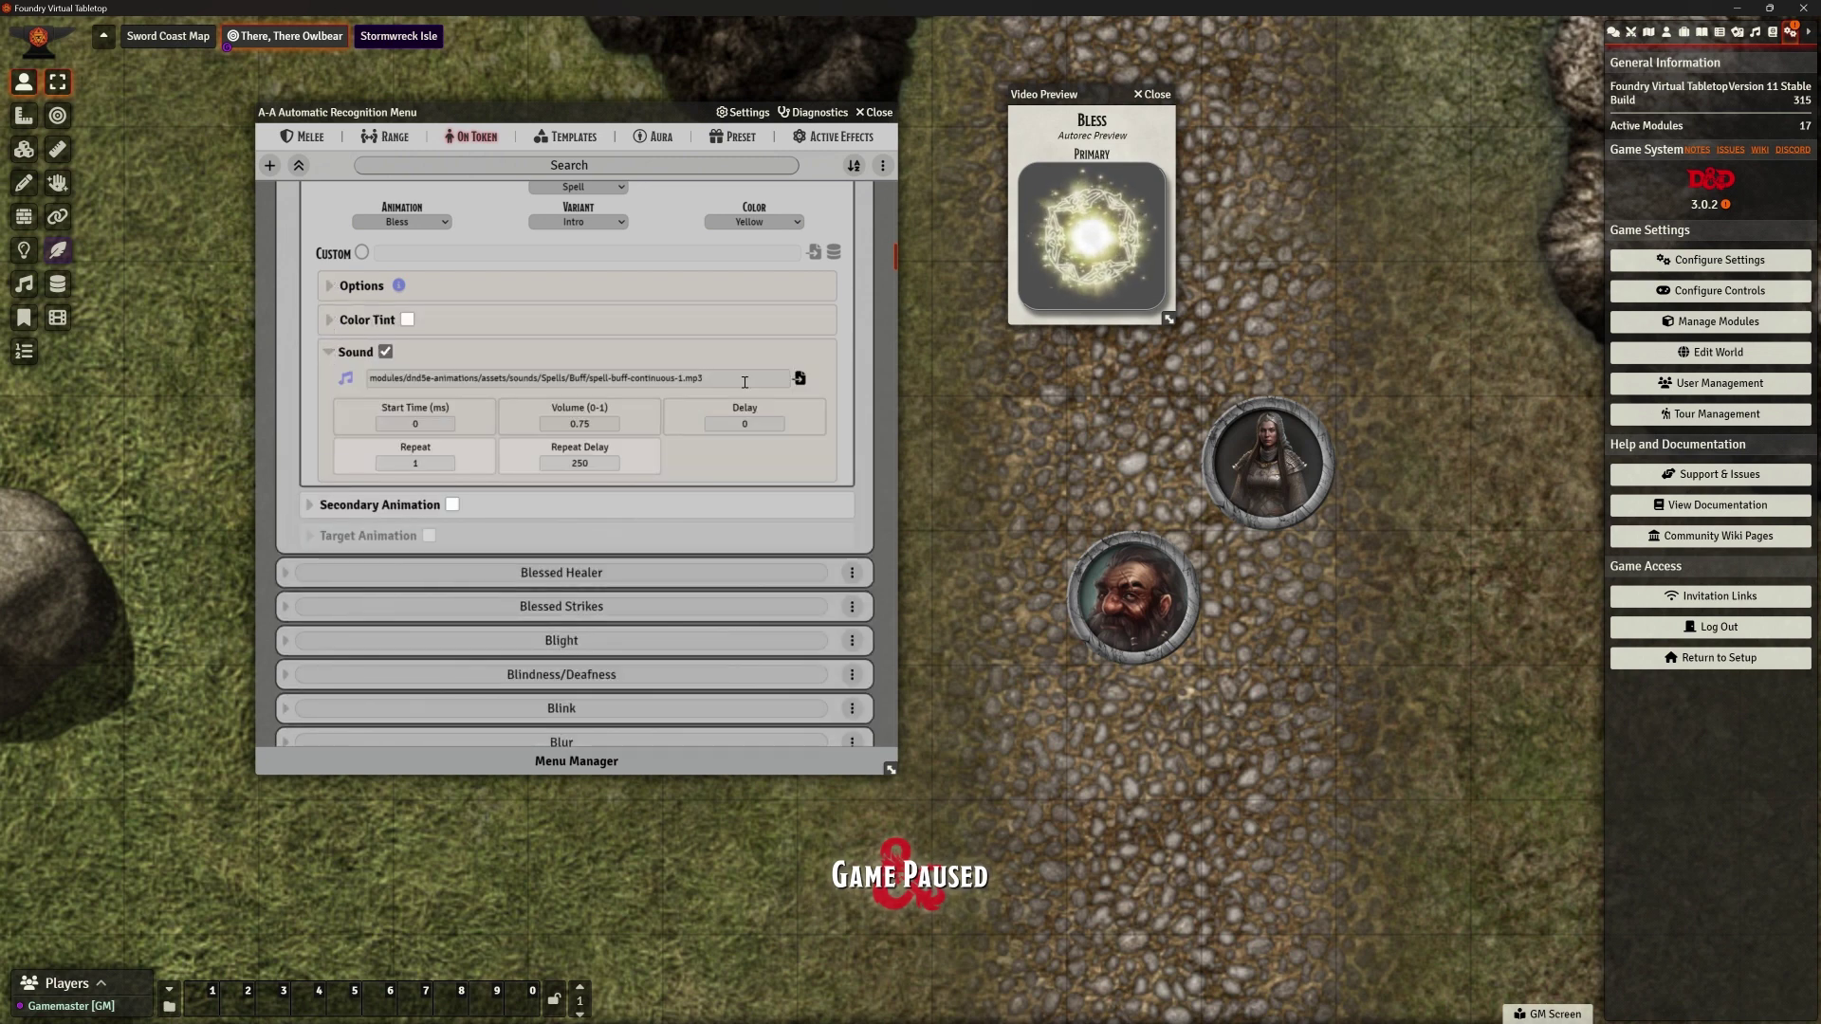
scroll(586, 357, up, 3)
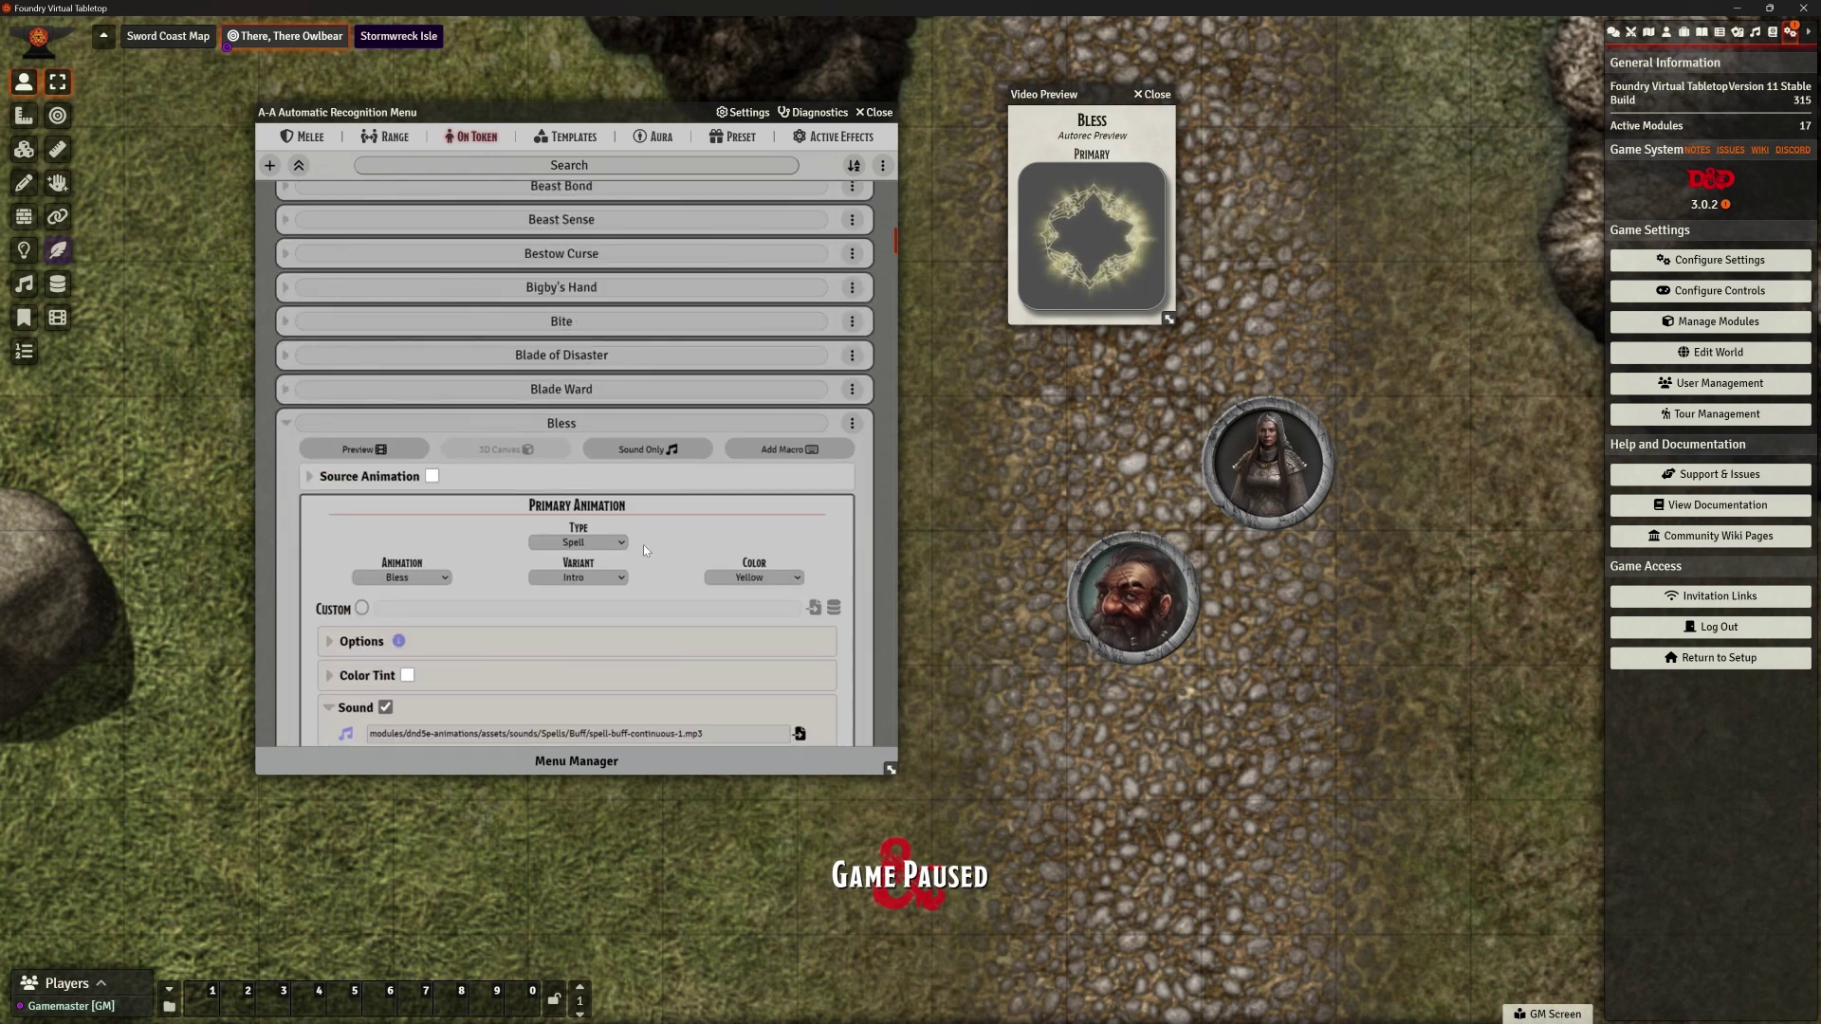
scroll(664, 539, down, 2)
scroll(651, 441, down, 1)
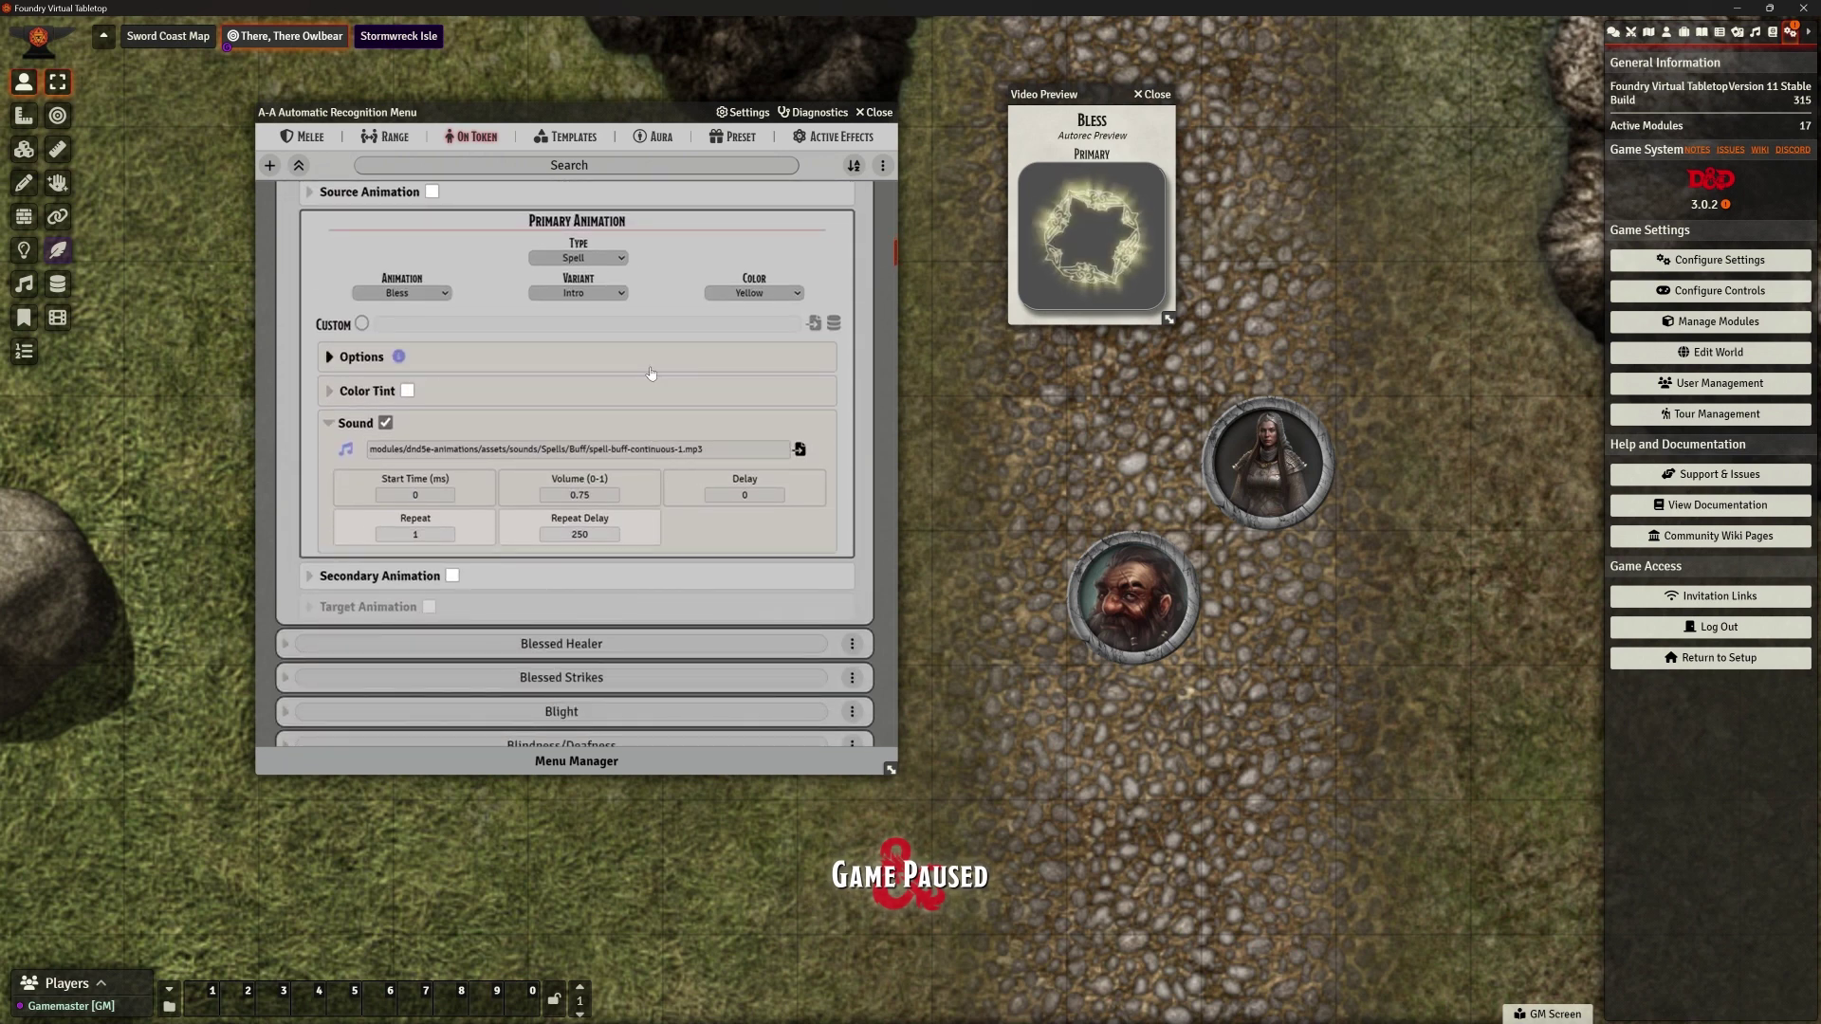
click(880, 113)
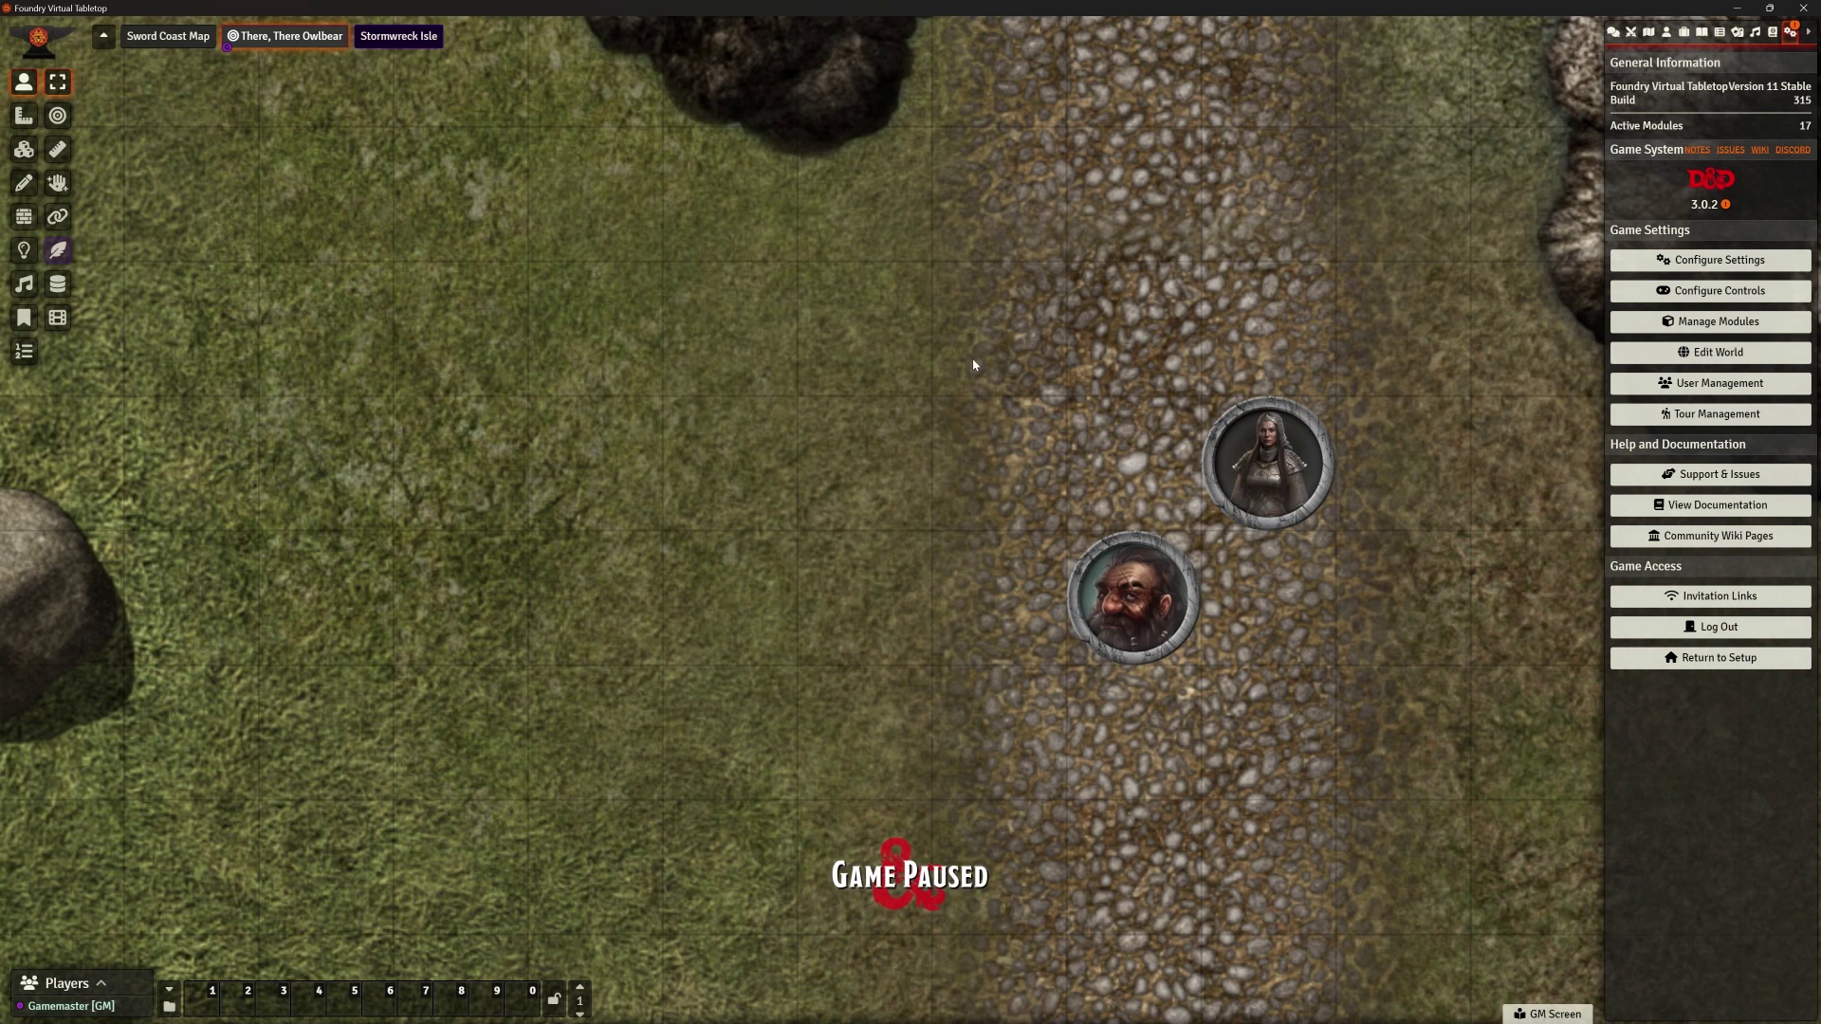
Move the cleric's token two squares above the dwarf's, search the convenient effects for "bless" and apply Bless to the dwarf
drag(1251, 474, 1120, 350)
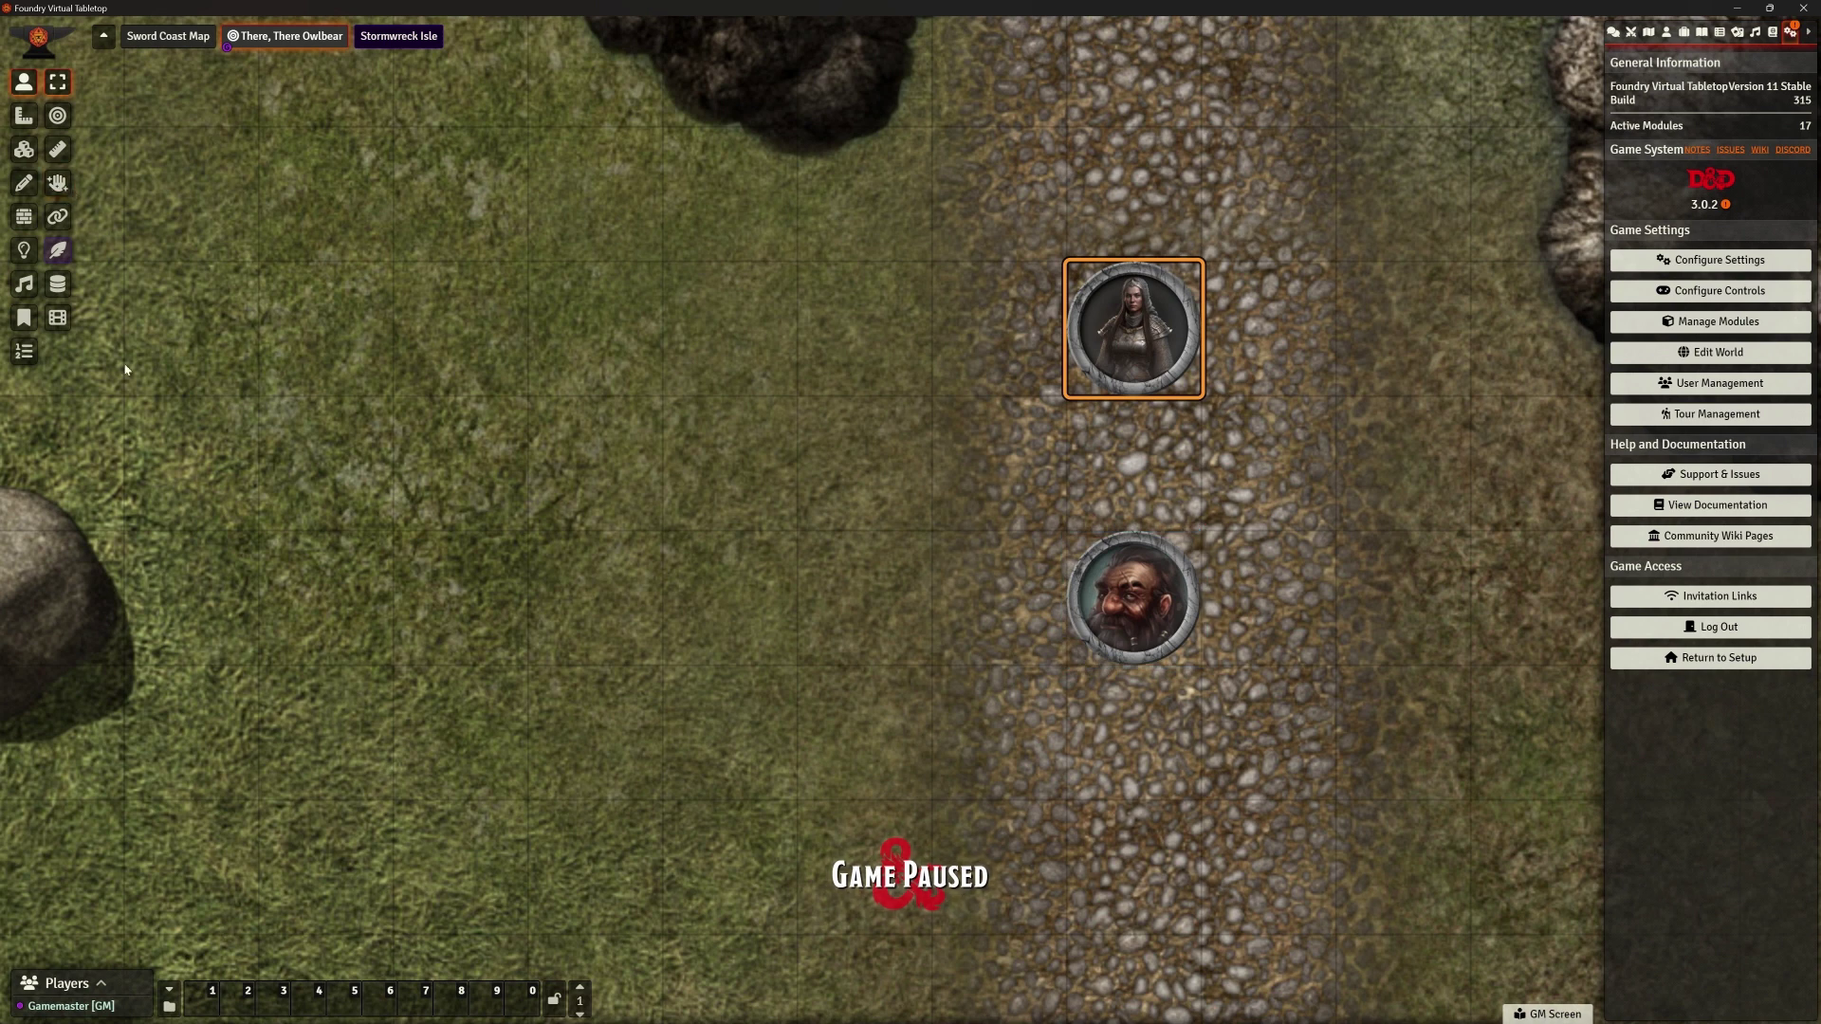
click(65, 192)
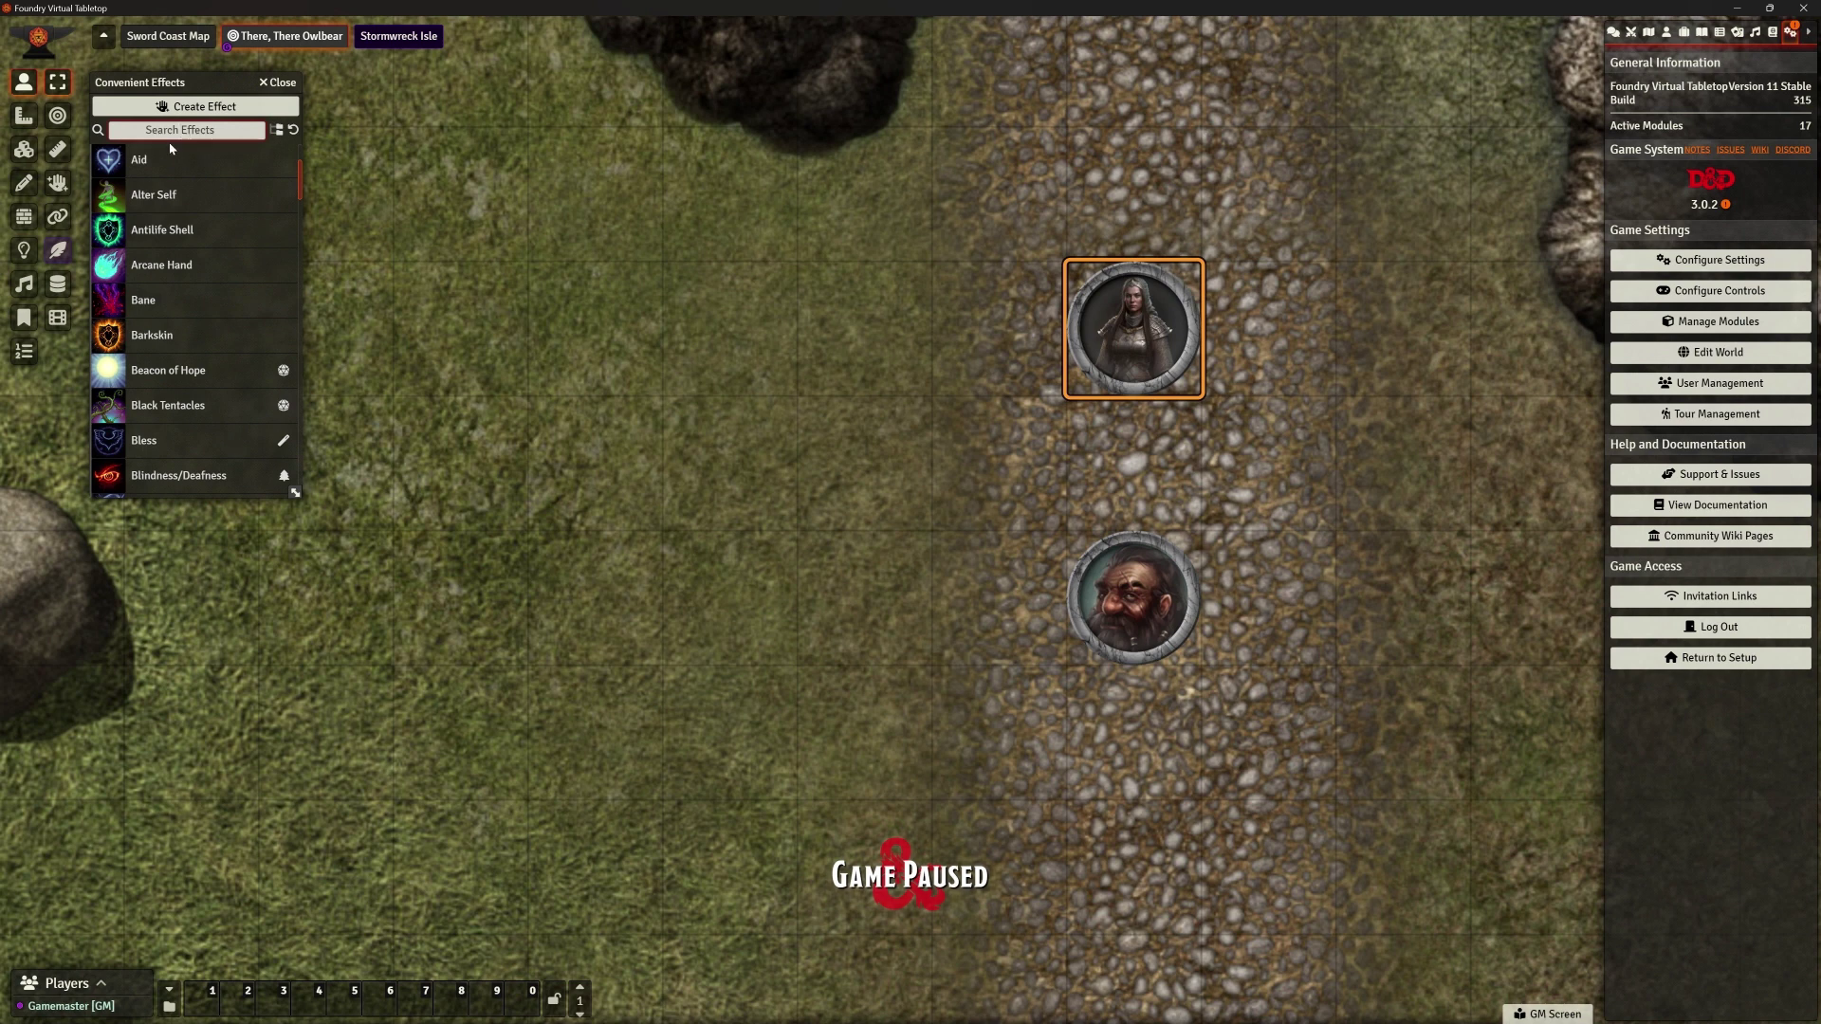
text(bless)
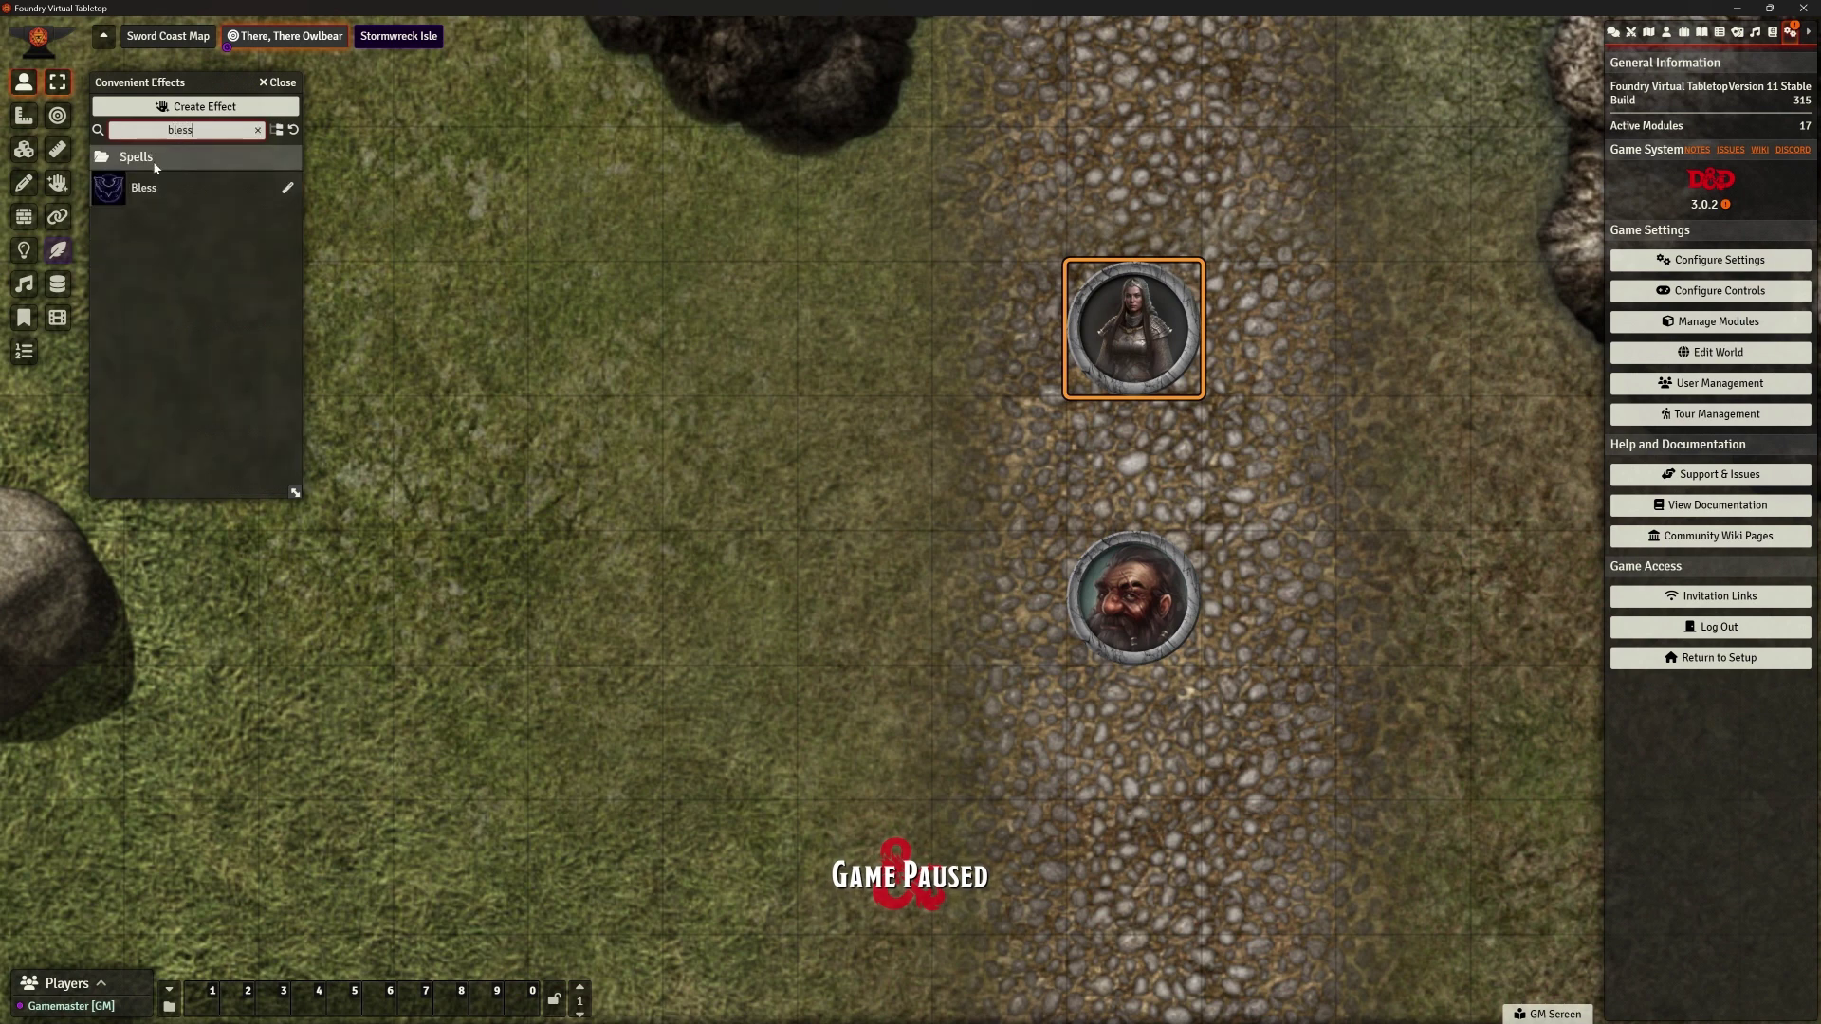
click(145, 188)
click(1134, 597)
click(137, 196)
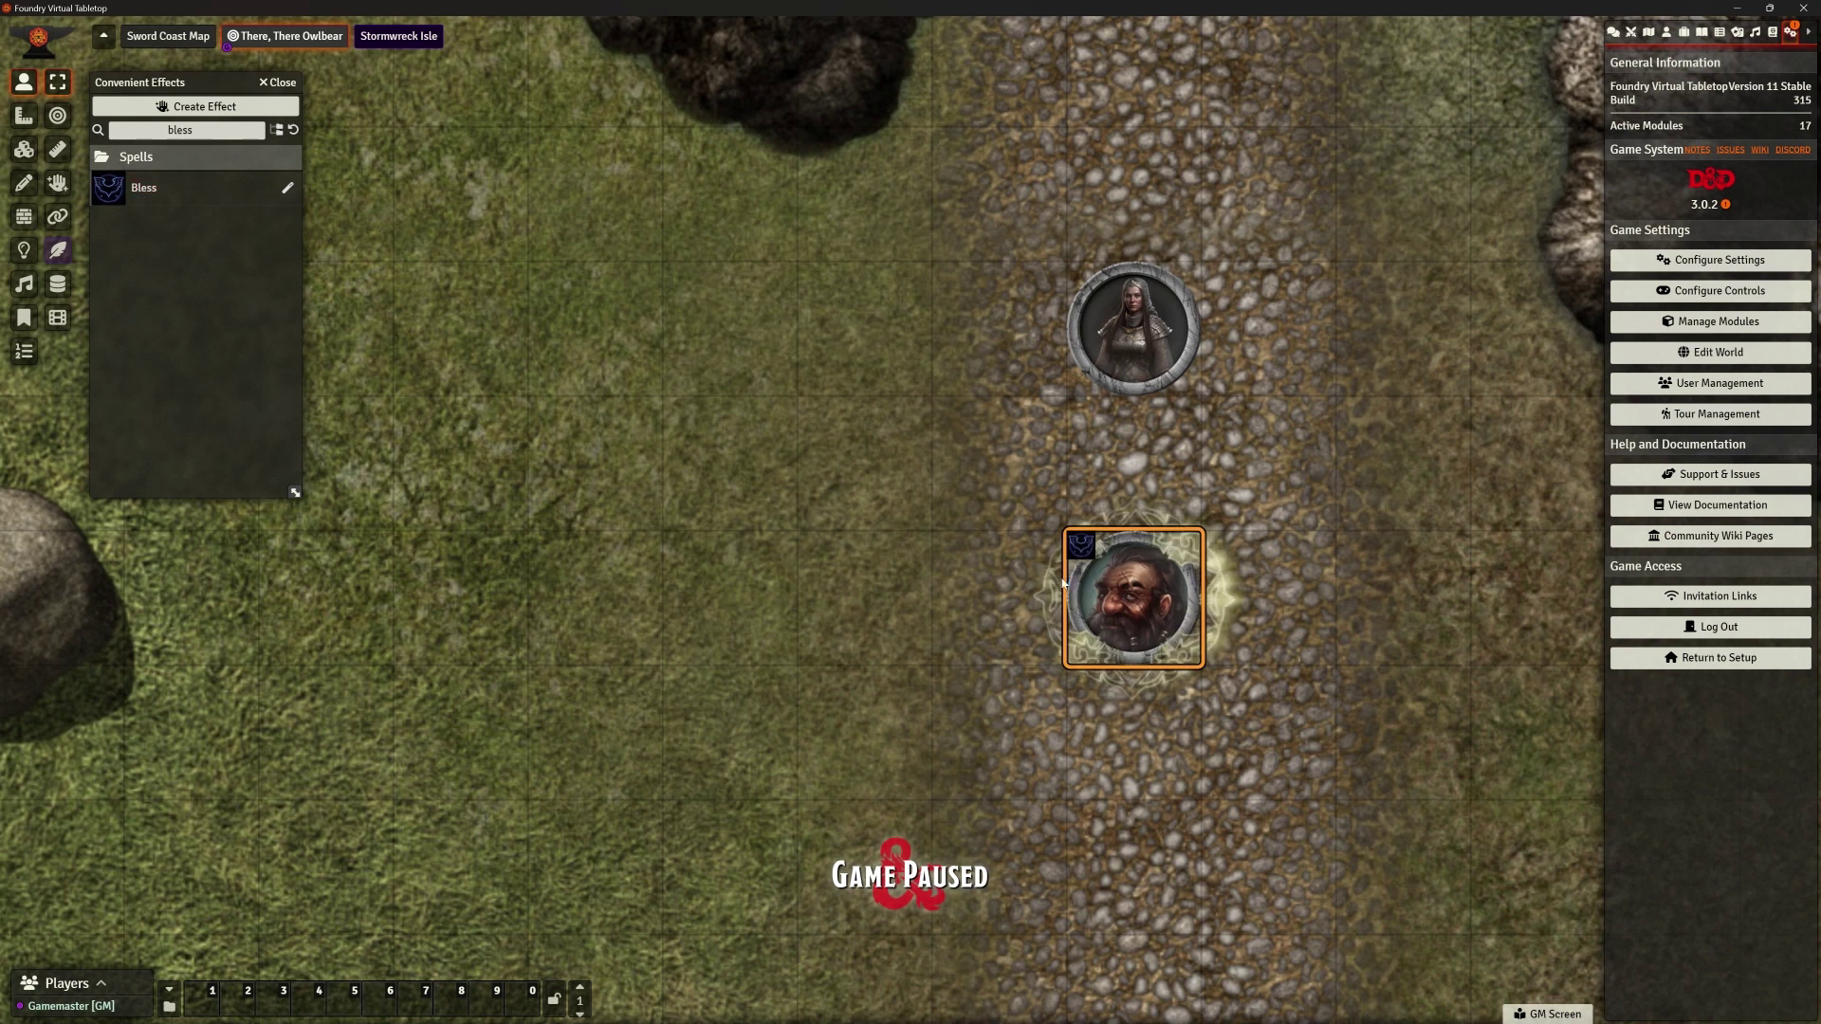
Open the dwarf's character sheet, check the duration of the Bless effect among its temporary effects and close the sheet
double_click(1133, 597)
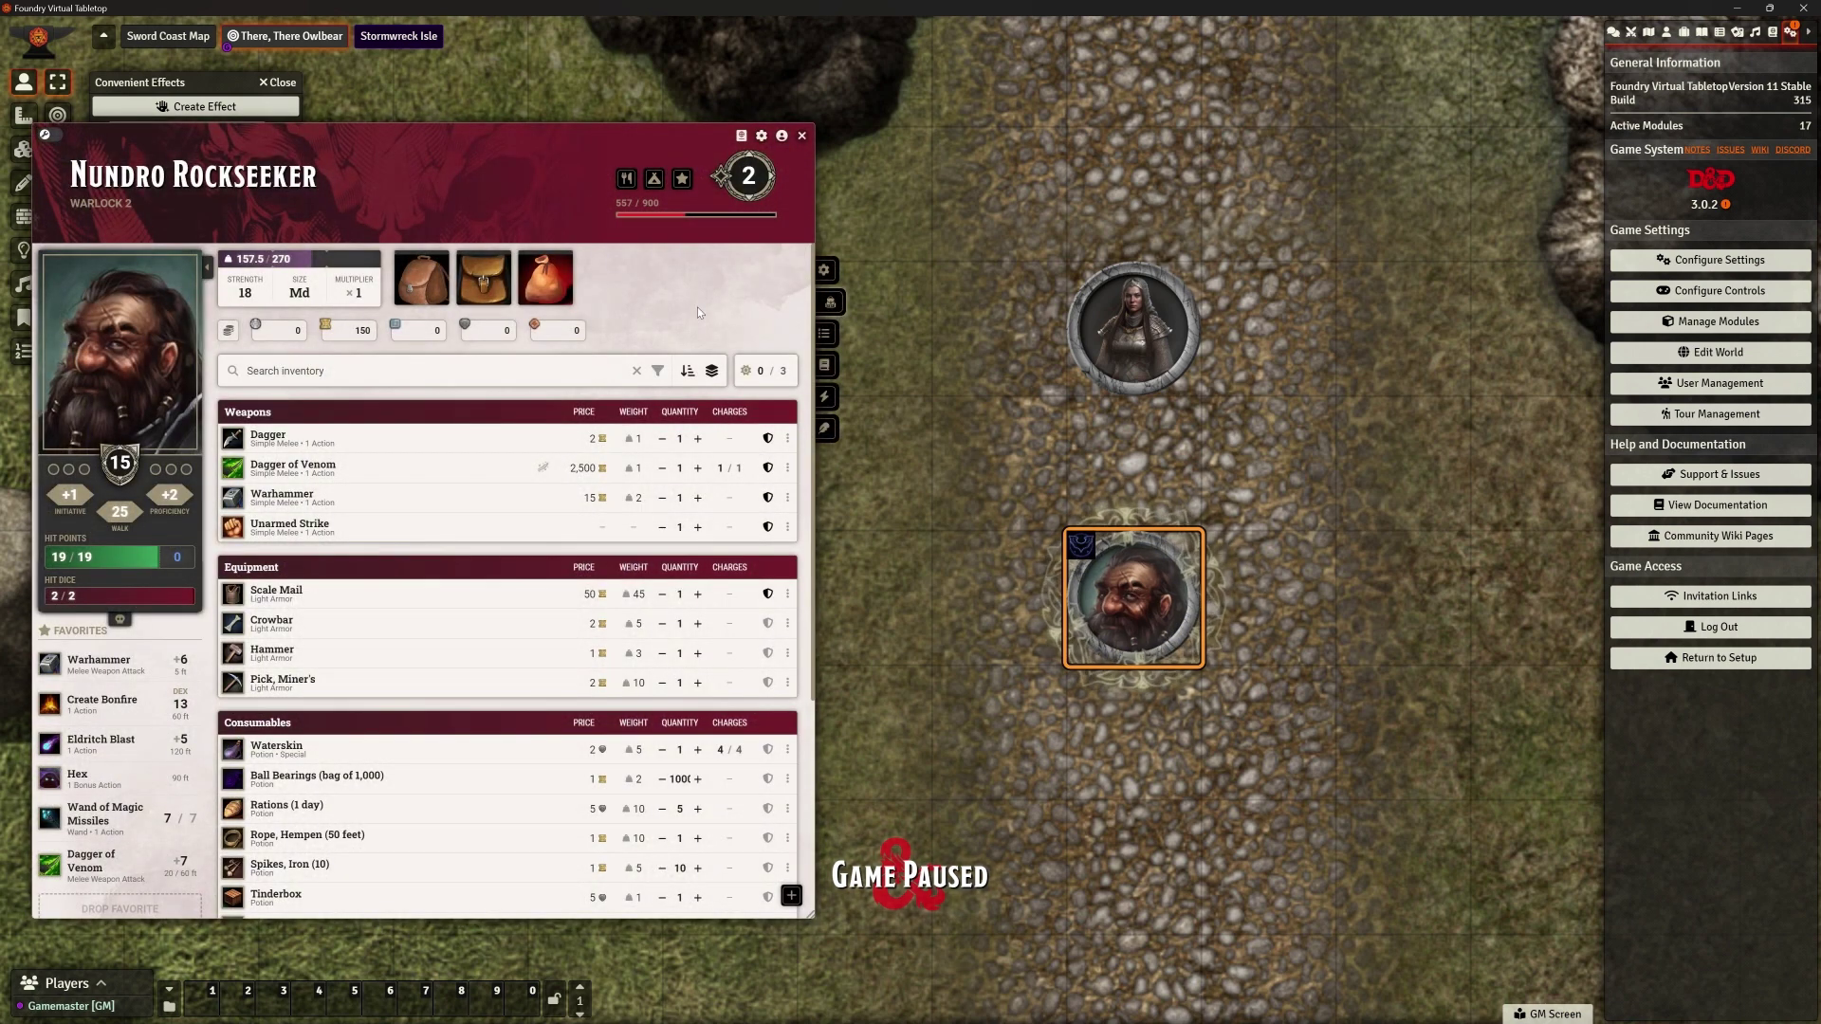
click(823, 397)
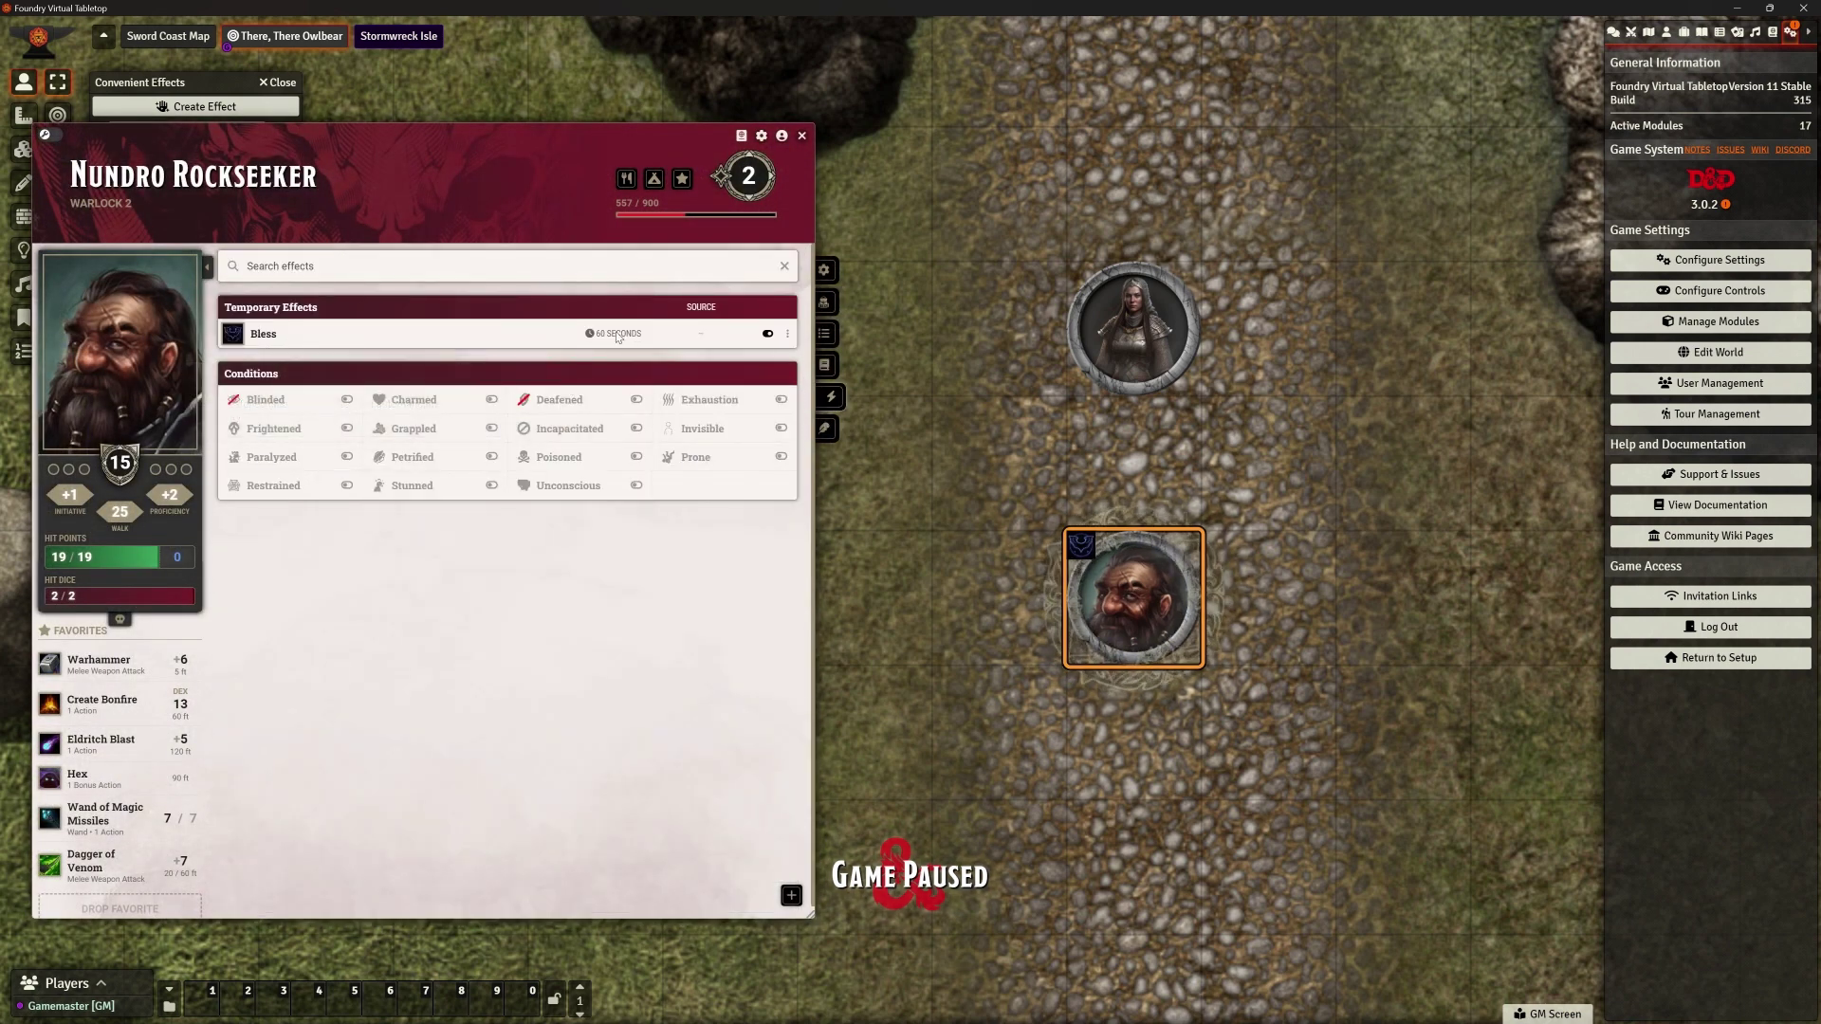
click(801, 138)
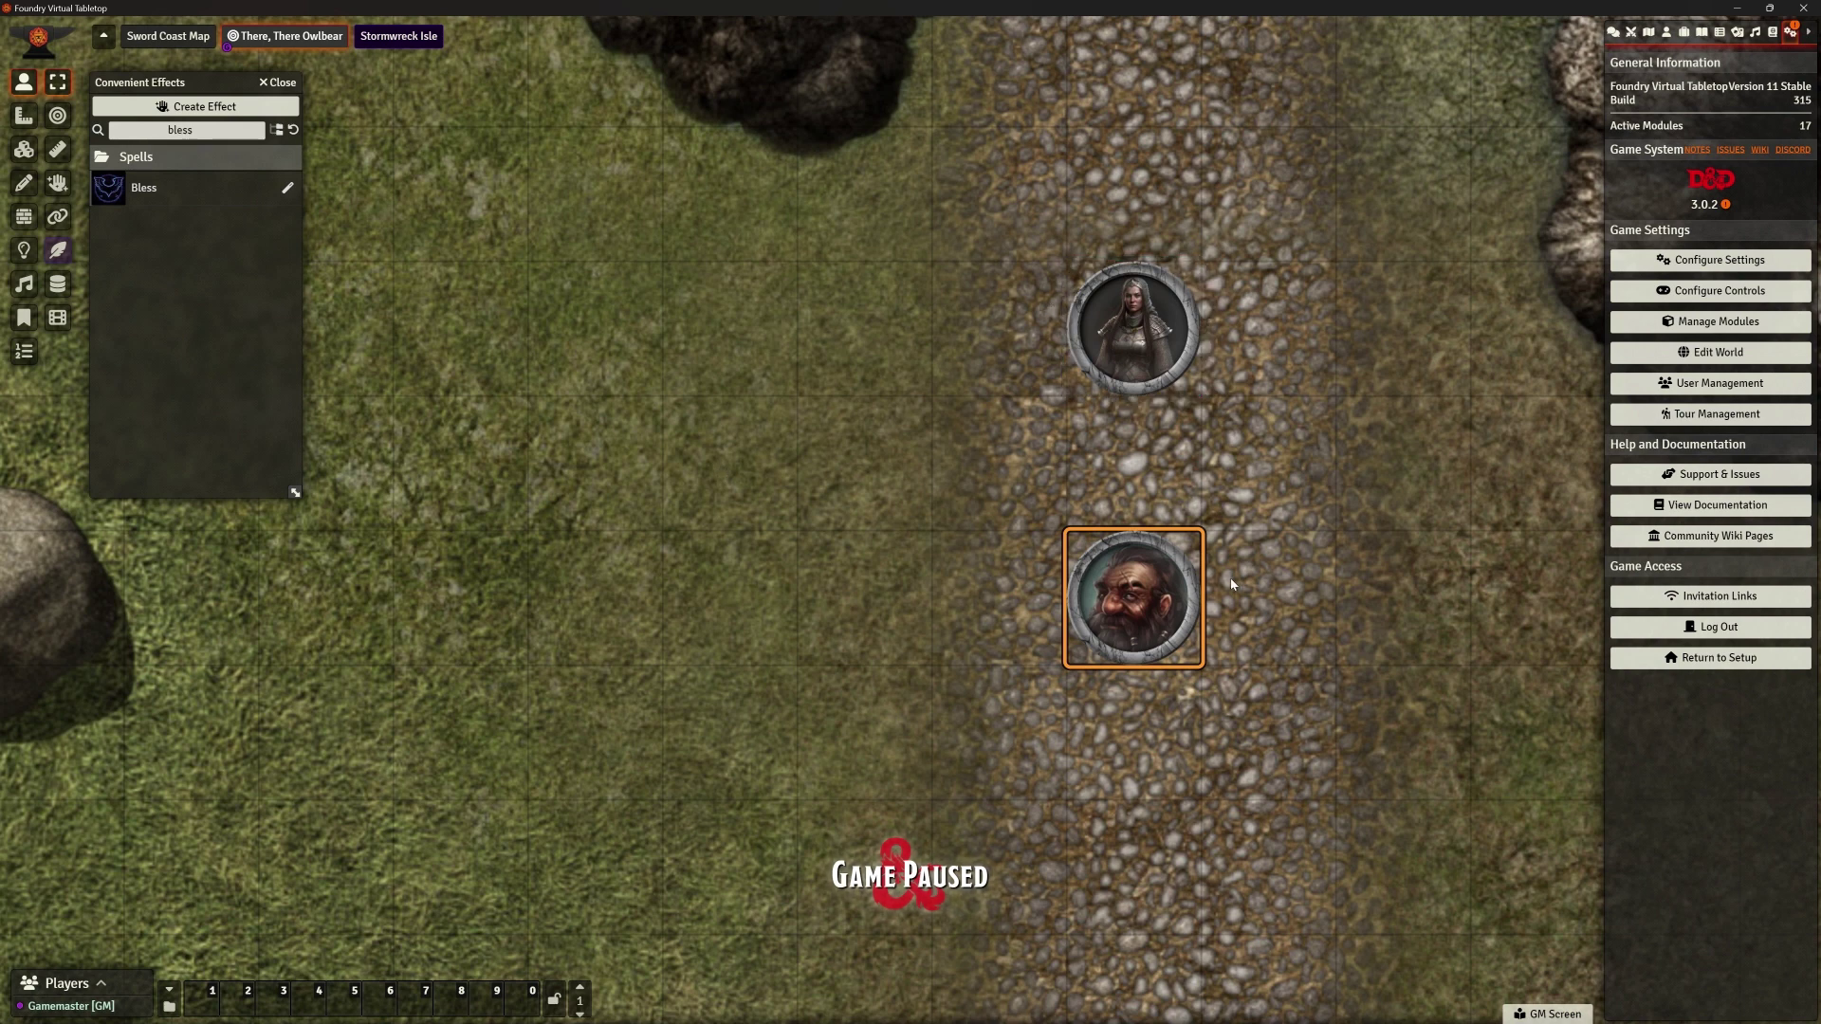
Cast Bless at 1st level from the cleric's character sheet, then reopen the sheet to look at the spell list and close it
click(1119, 341)
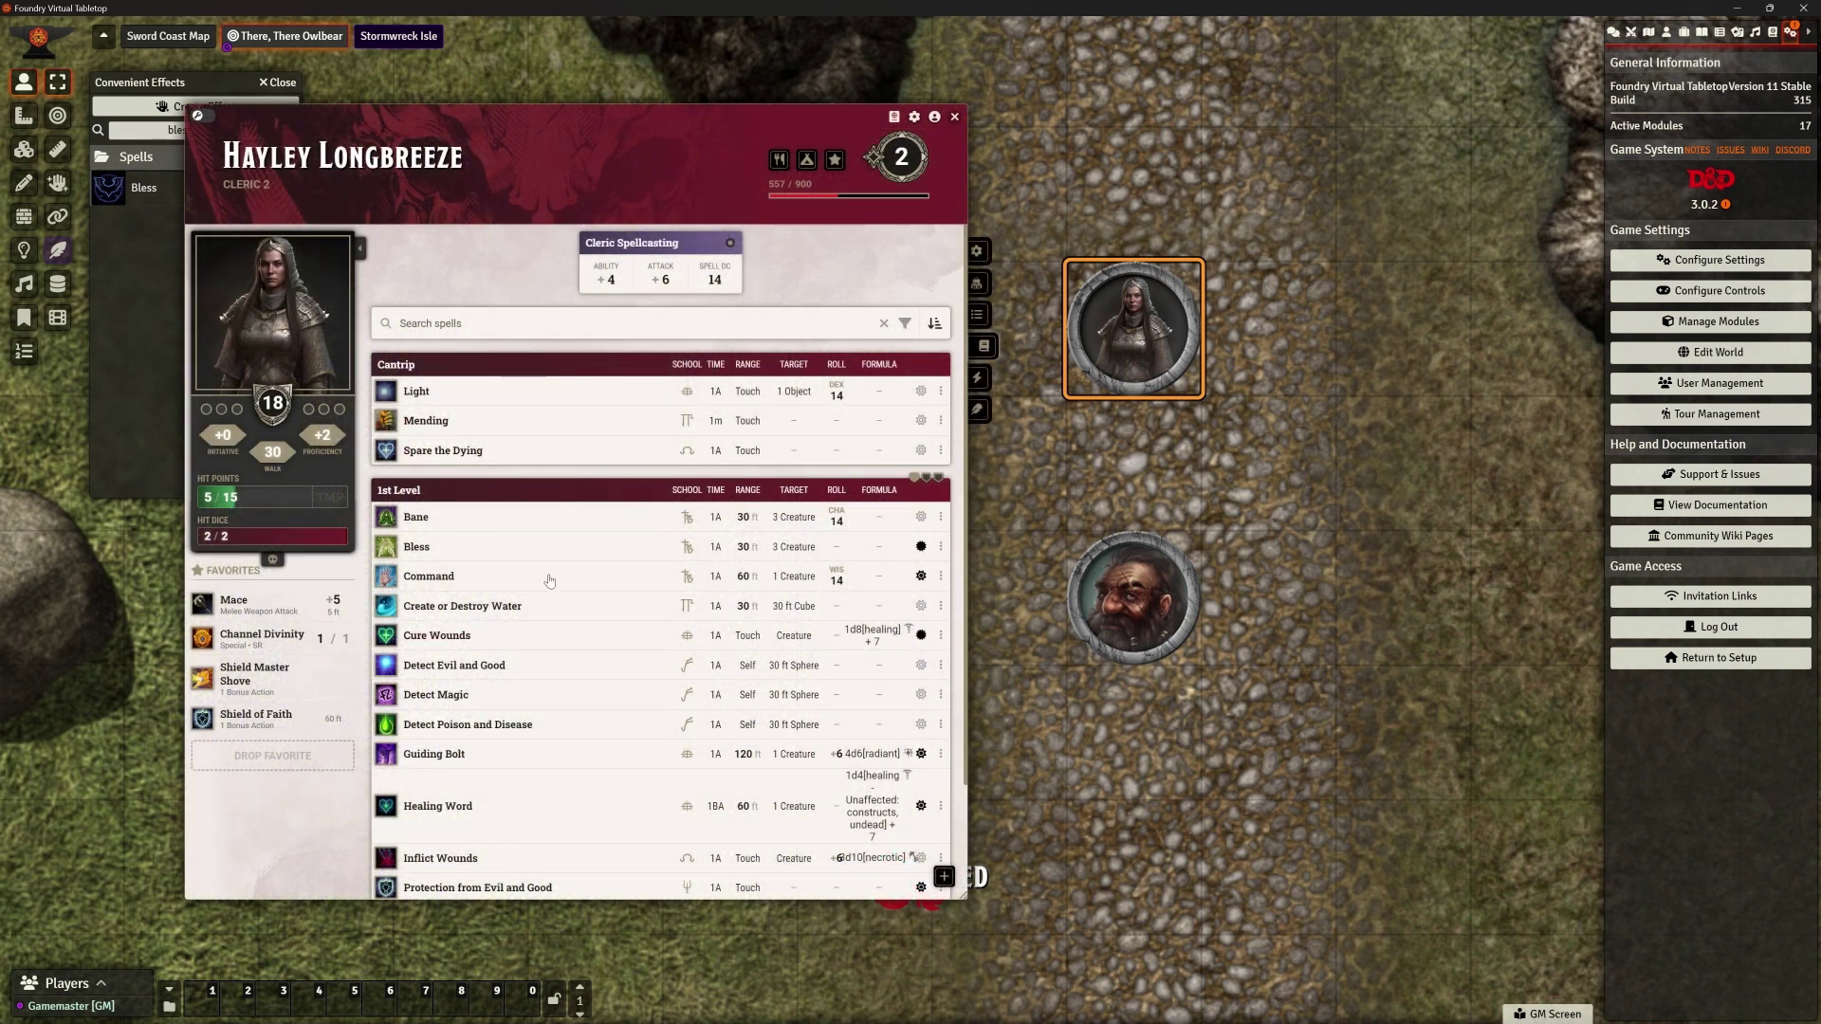
click(417, 547)
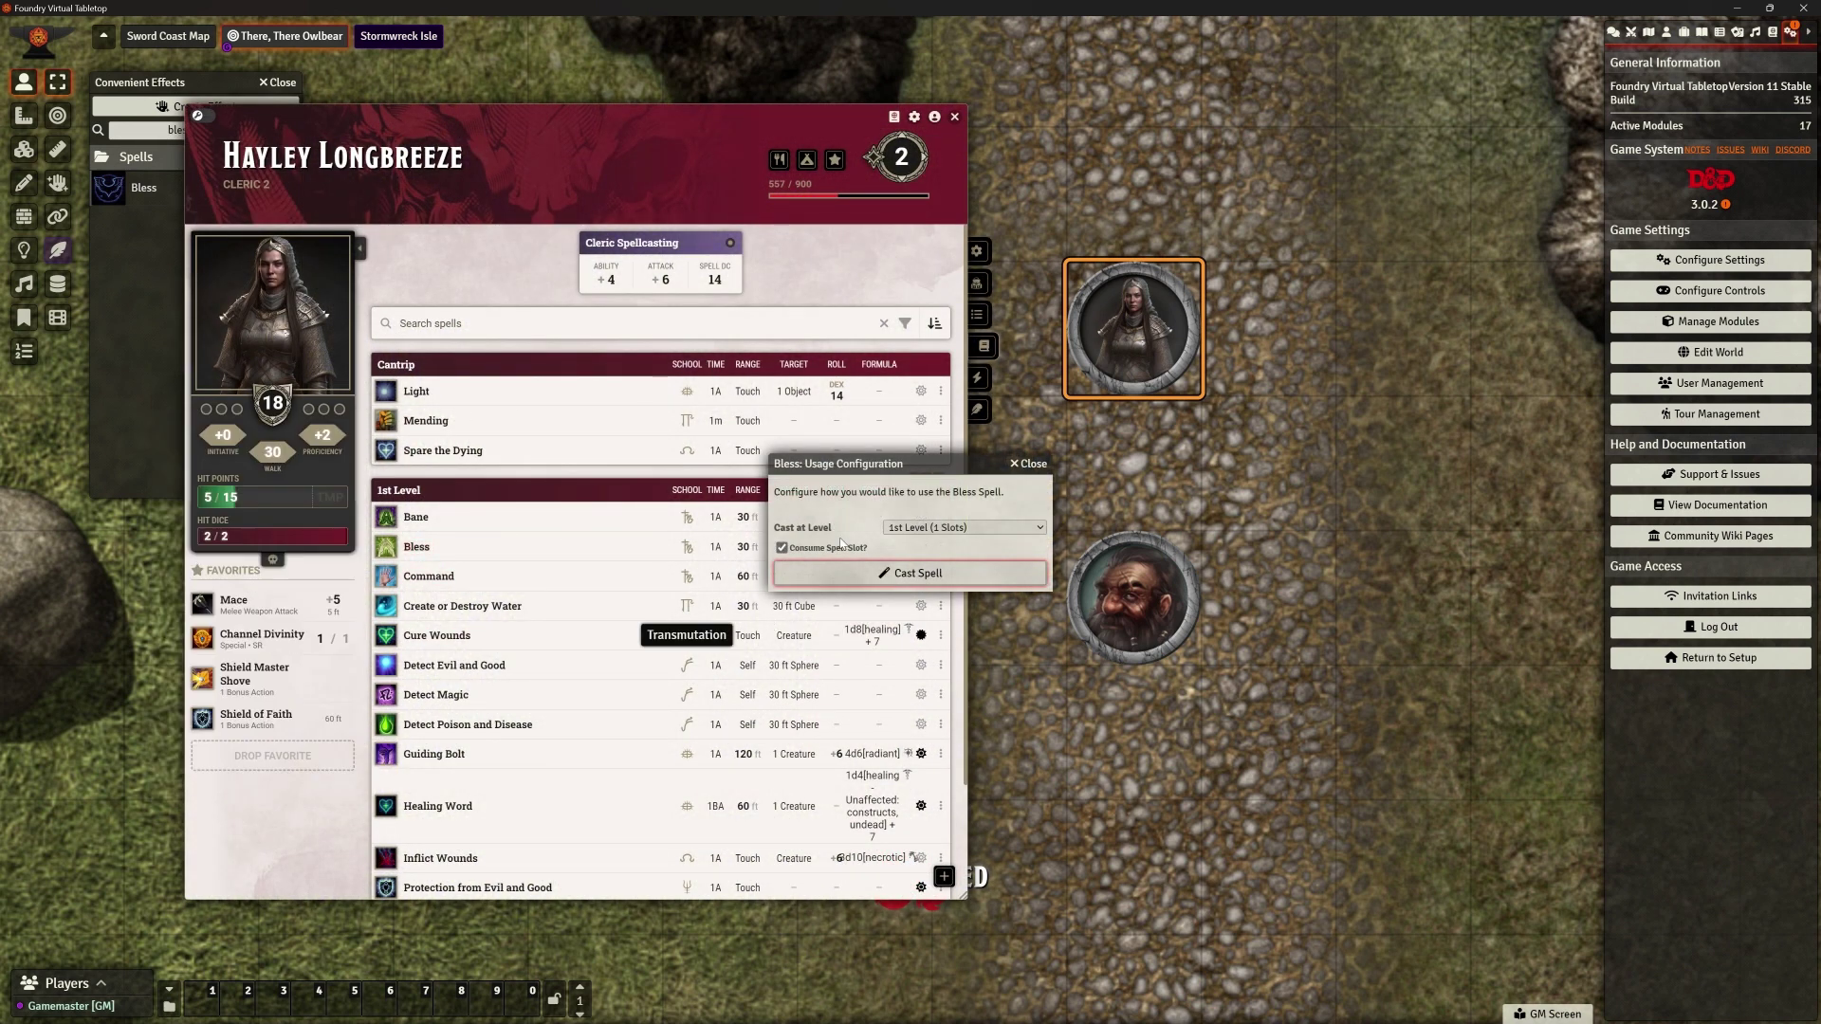
click(882, 572)
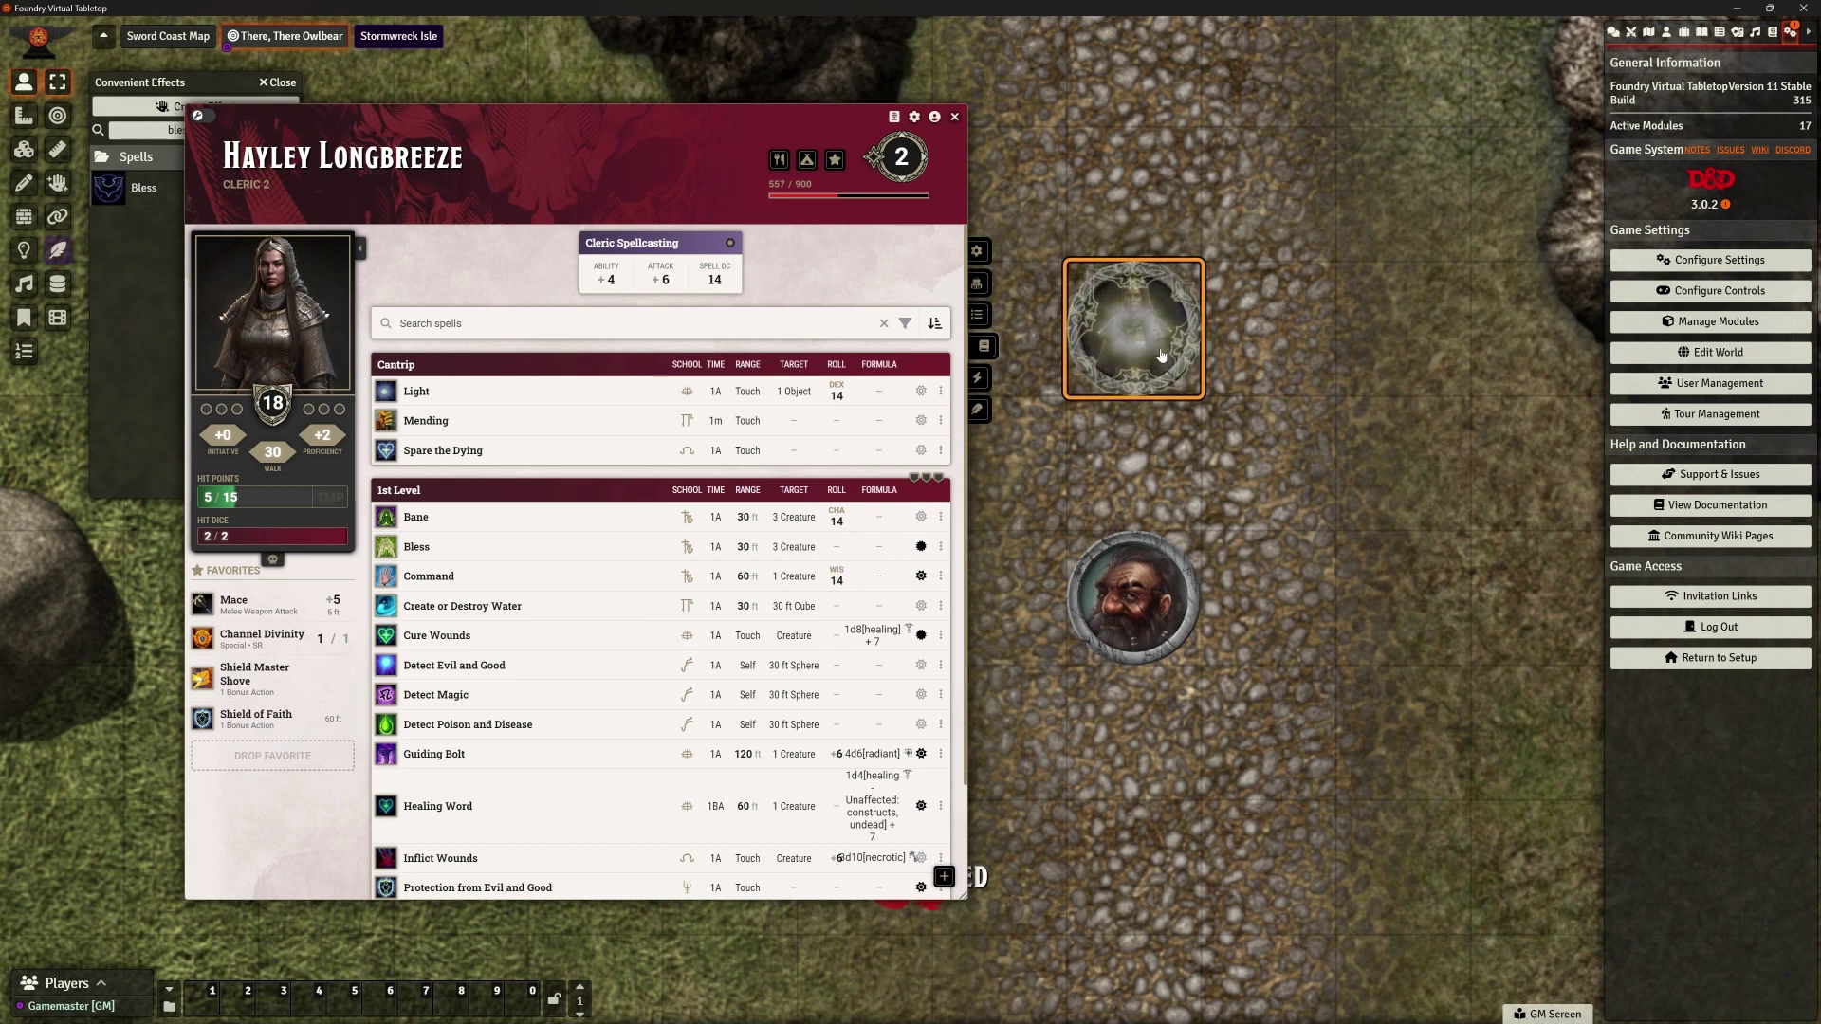
click(955, 116)
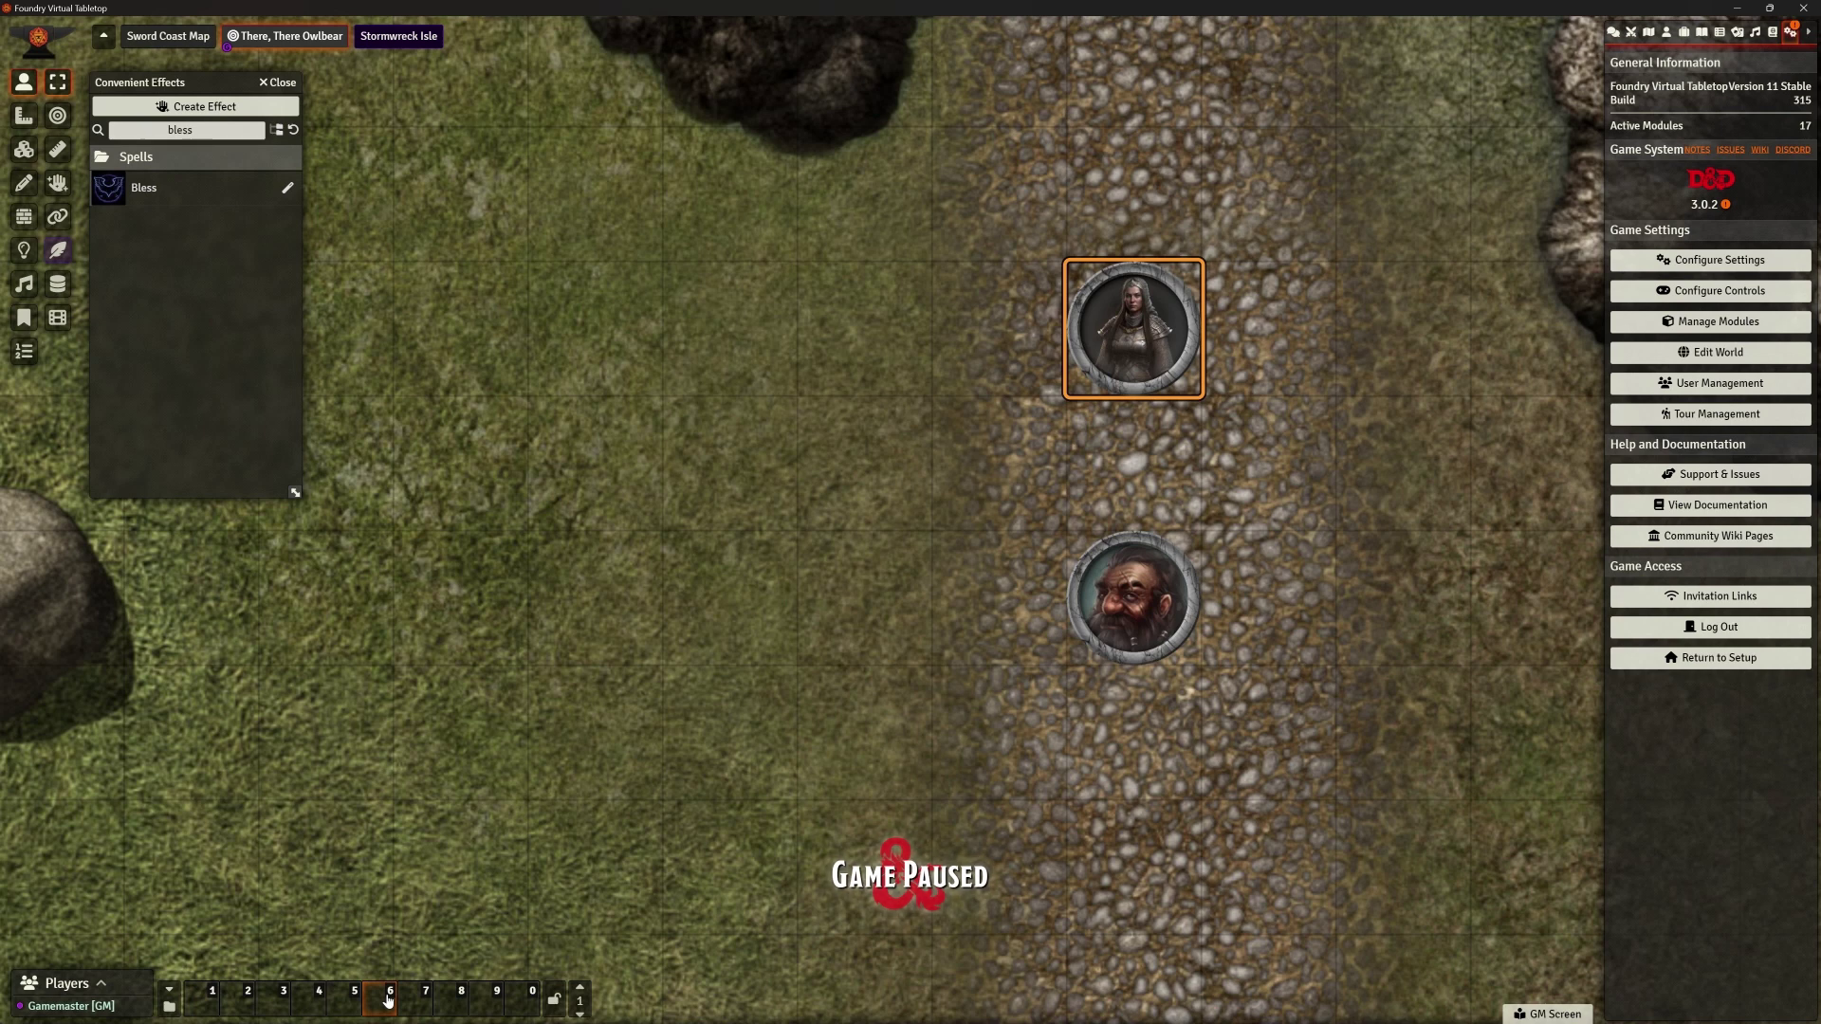
double_click(1137, 338)
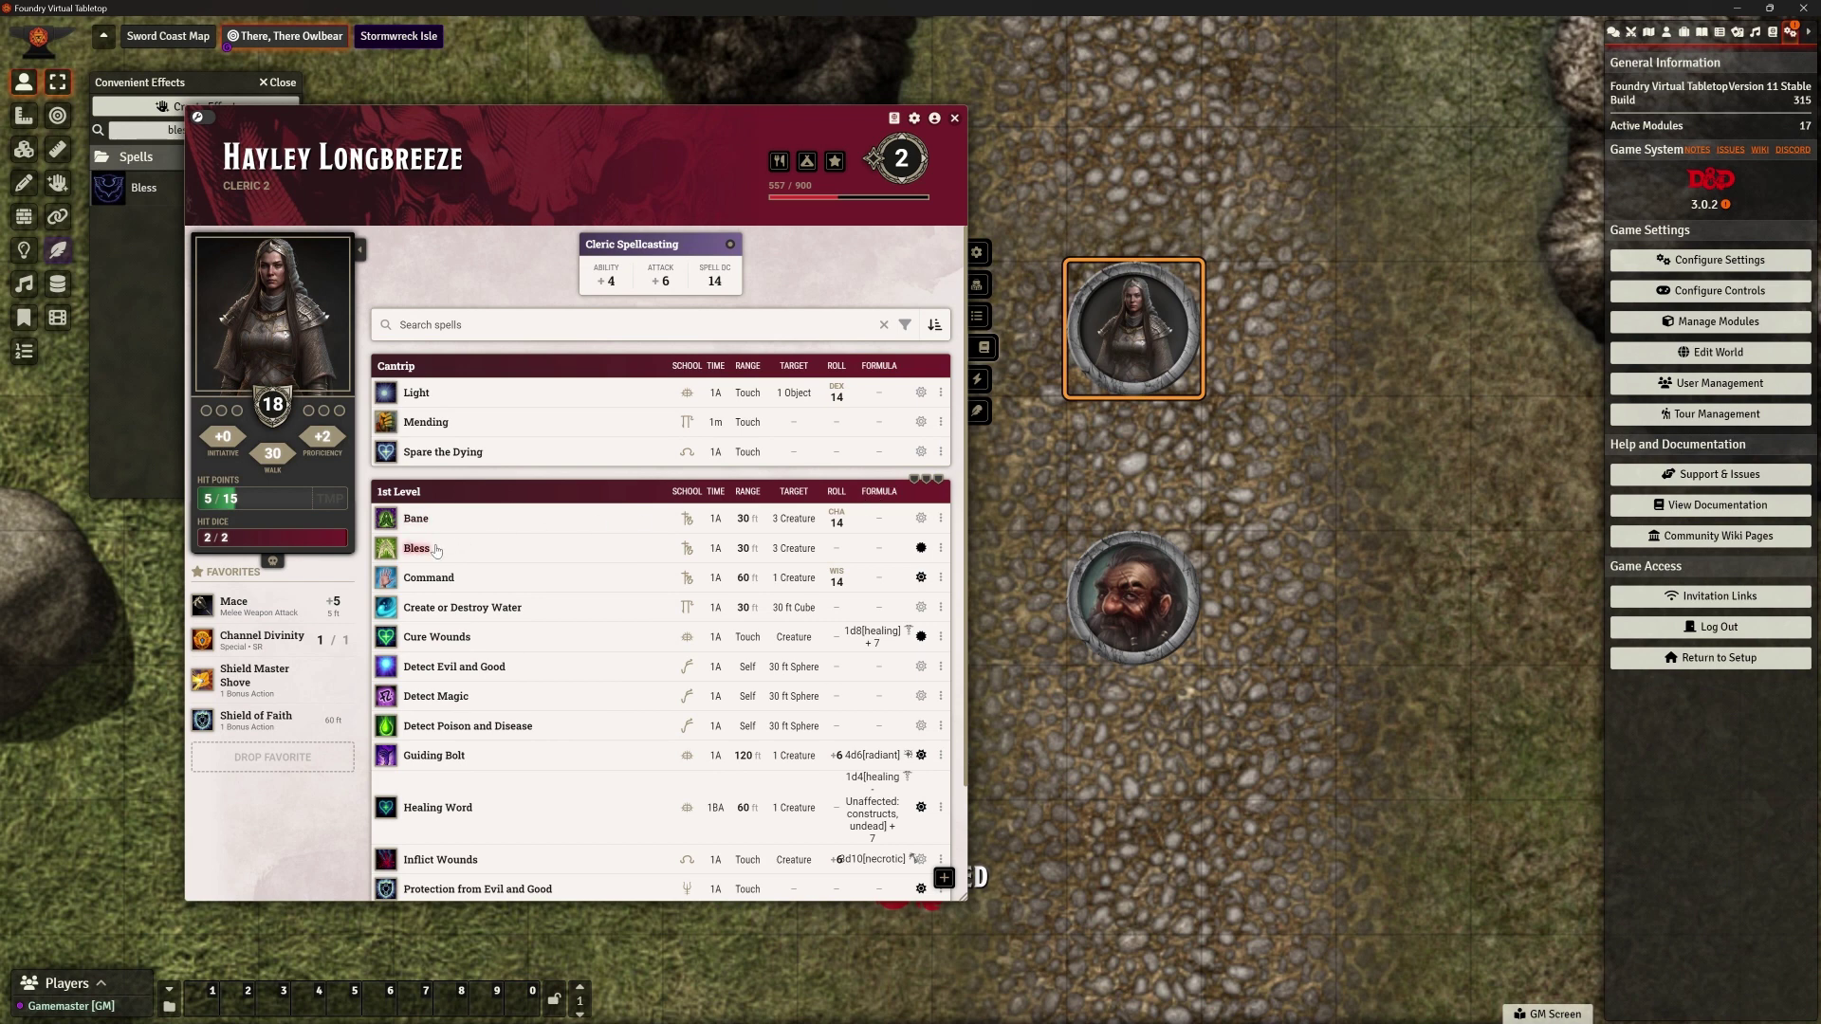
click(954, 118)
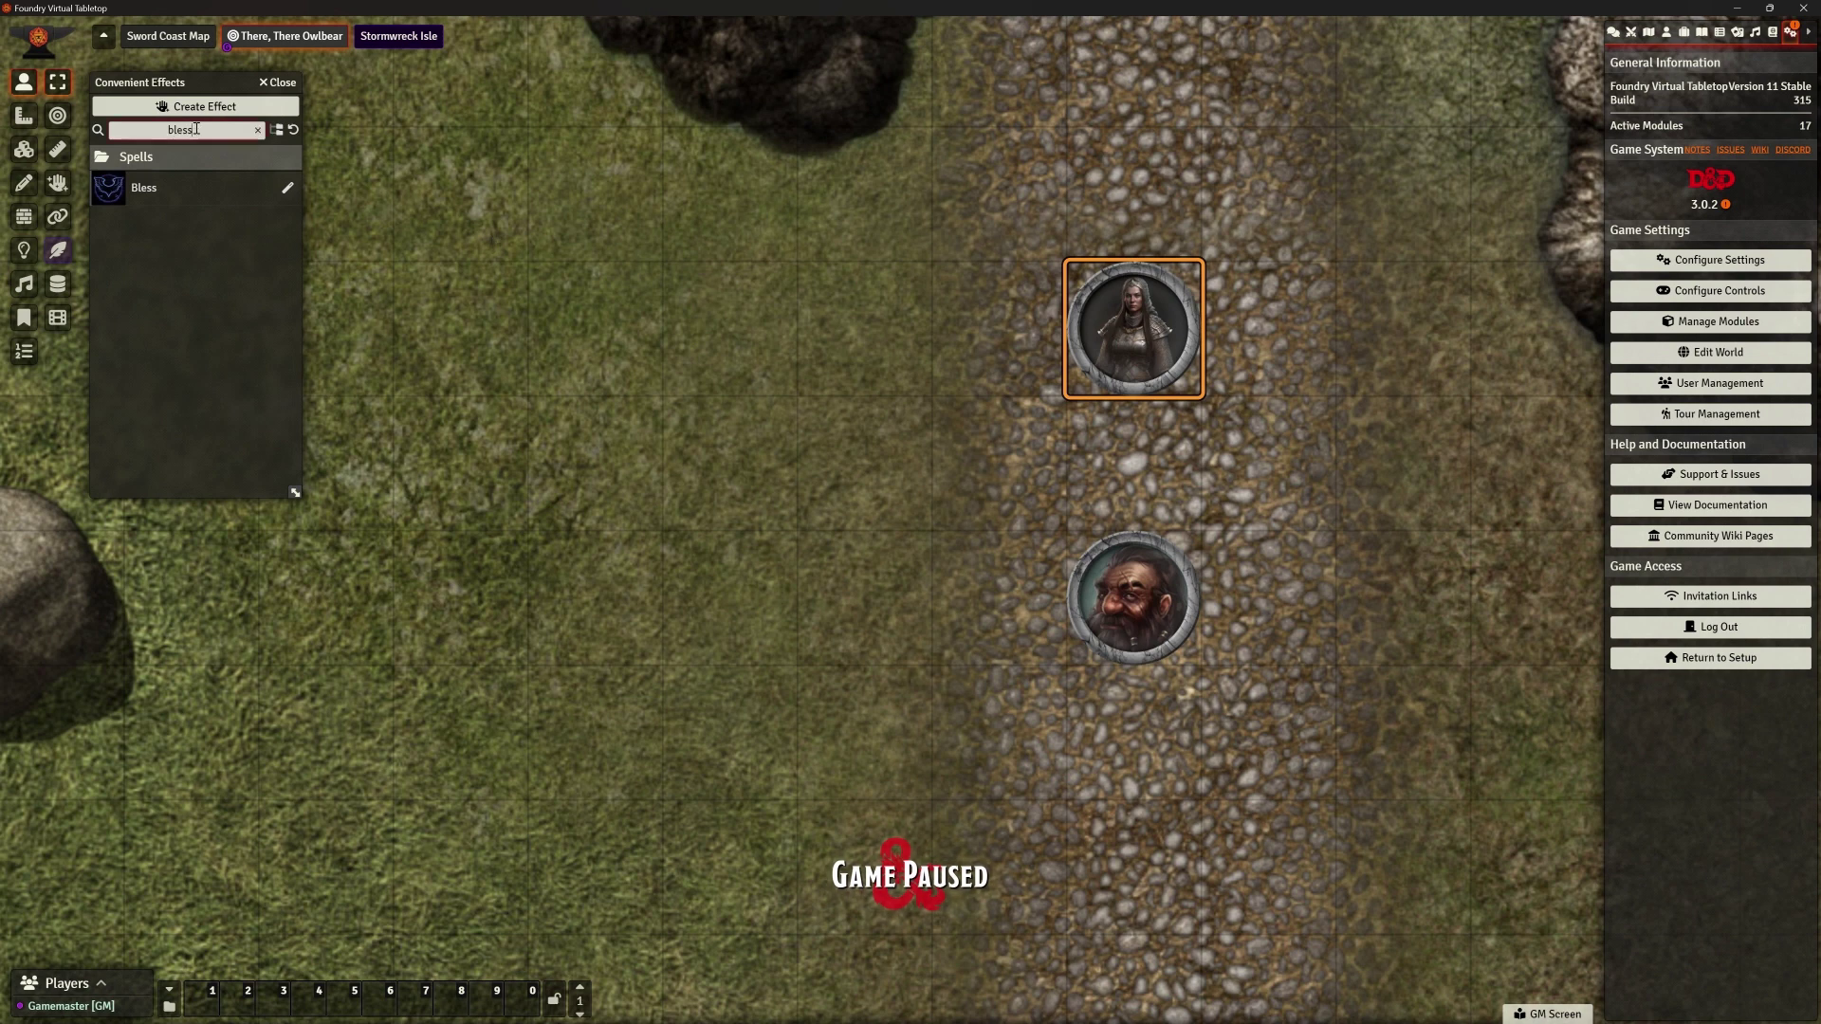
Search the convenient effects for "faith" and toggle Shield of Faith twice on the cleric's token
key(BackSpace)
key(BackSpace)
key(BackSpace)
key(BackSpace)
key(BackSpace)
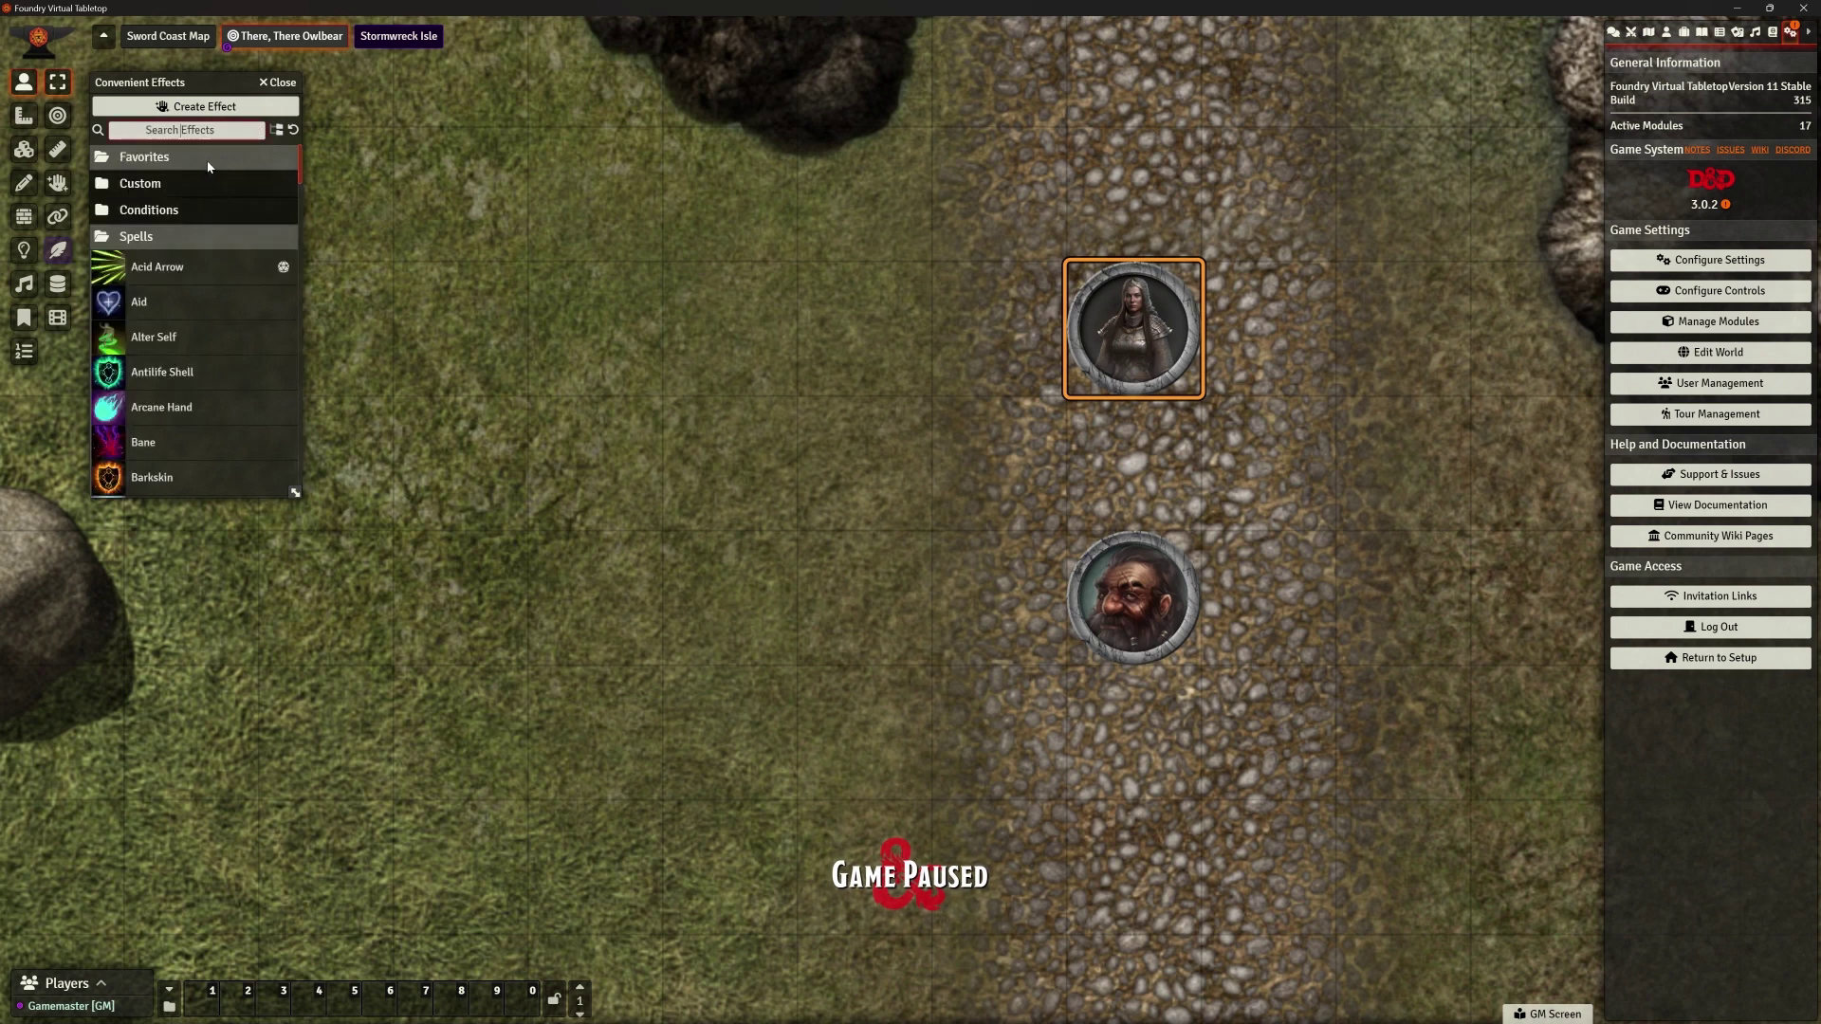
text(faith)
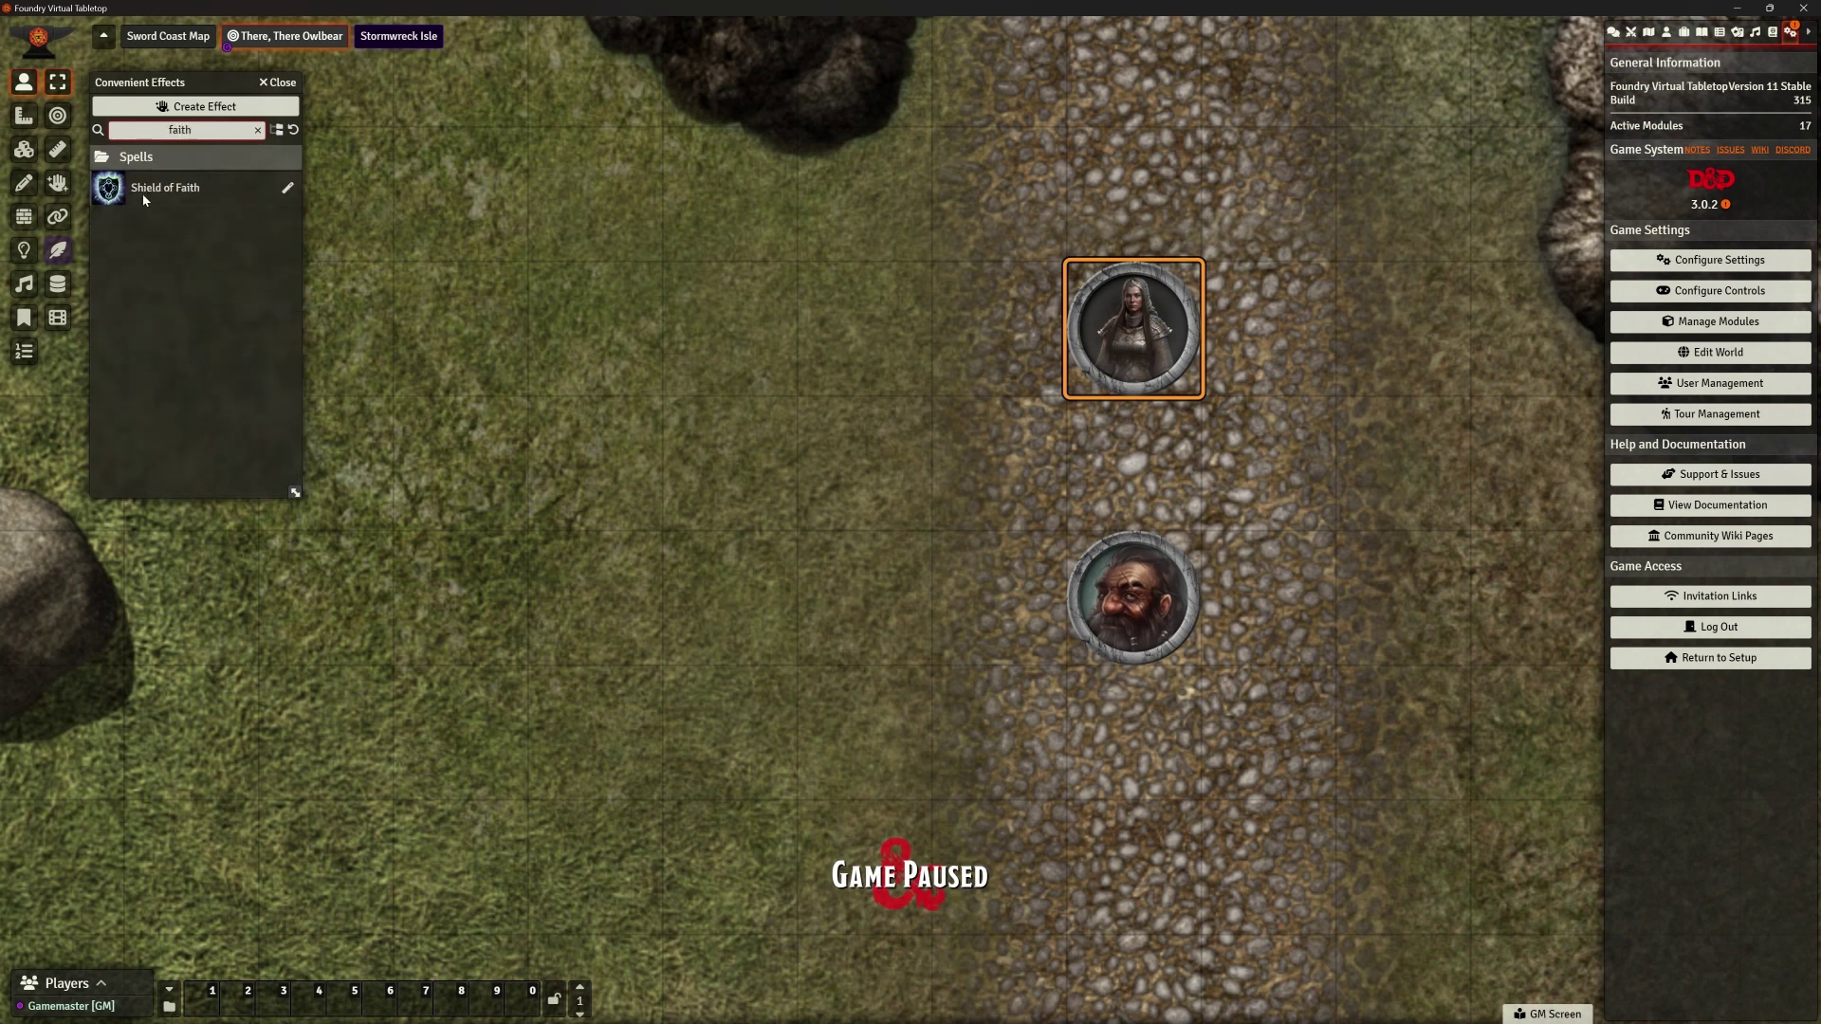
click(159, 189)
click(159, 190)
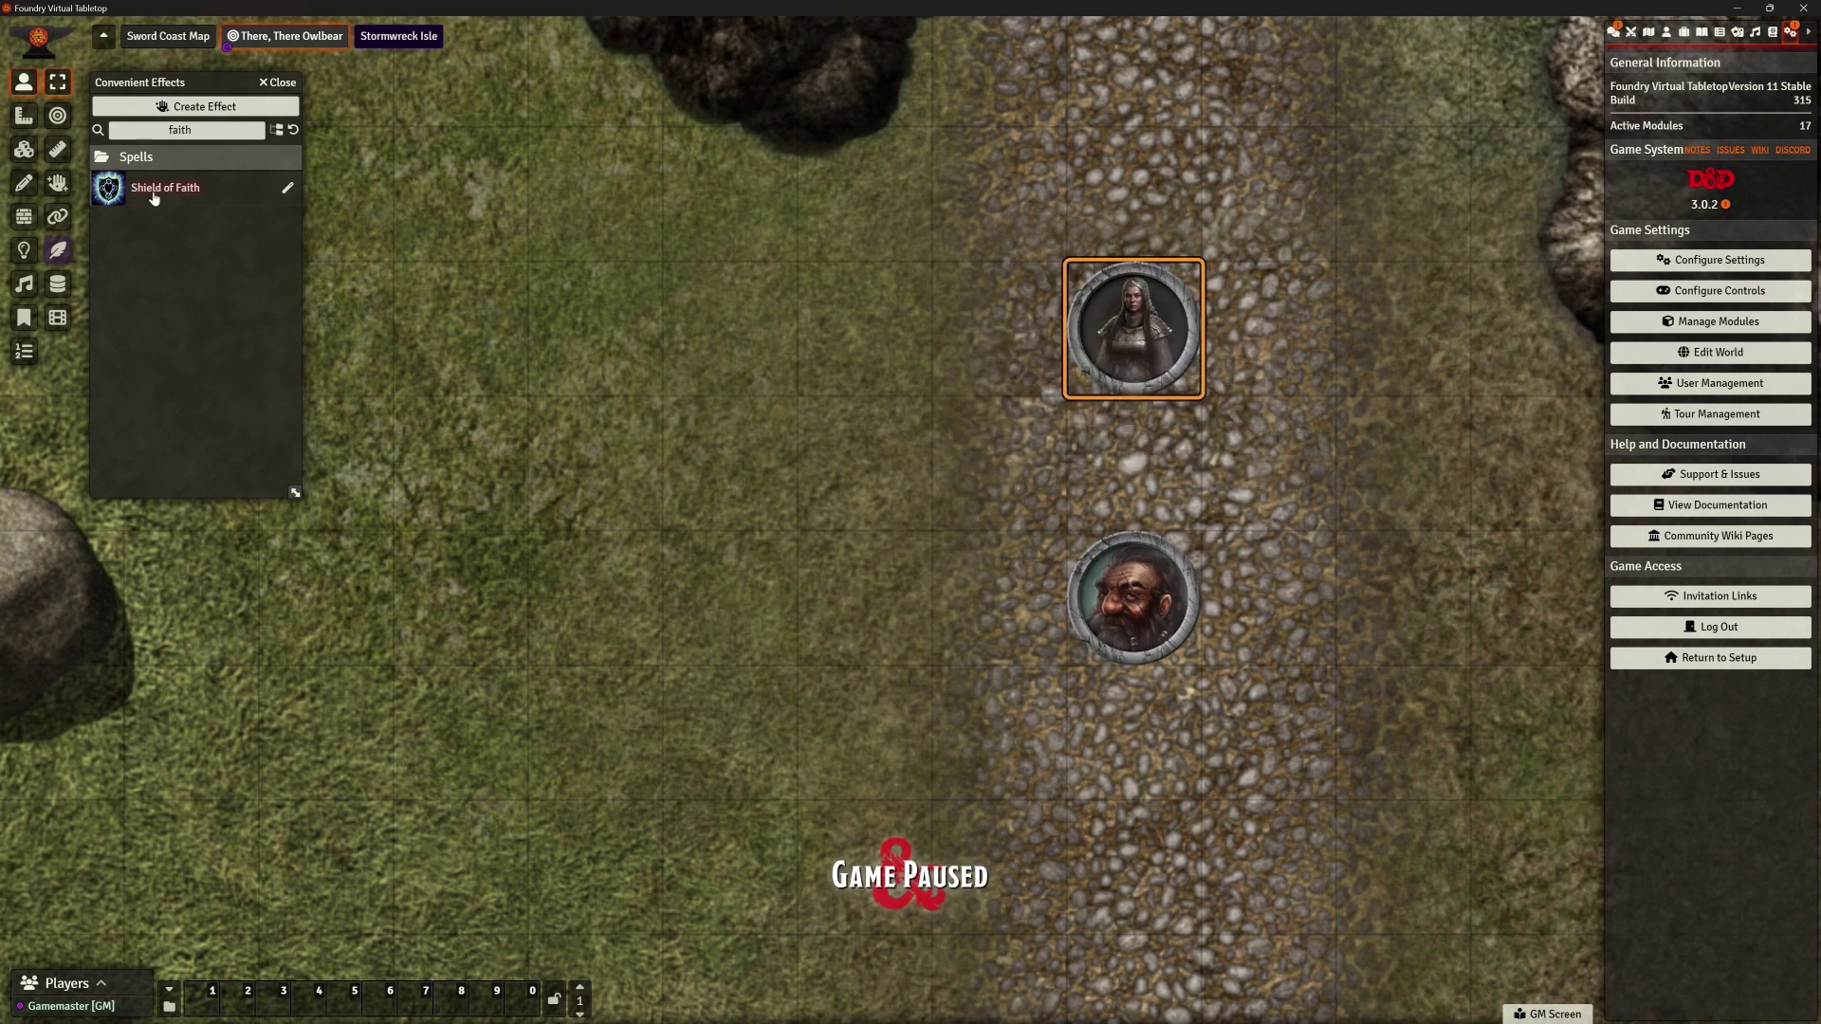
Place the Shield of Faith effect in macro slot 5, open its macro for editing and enlarge the macro window
drag(149, 200, 342, 1006)
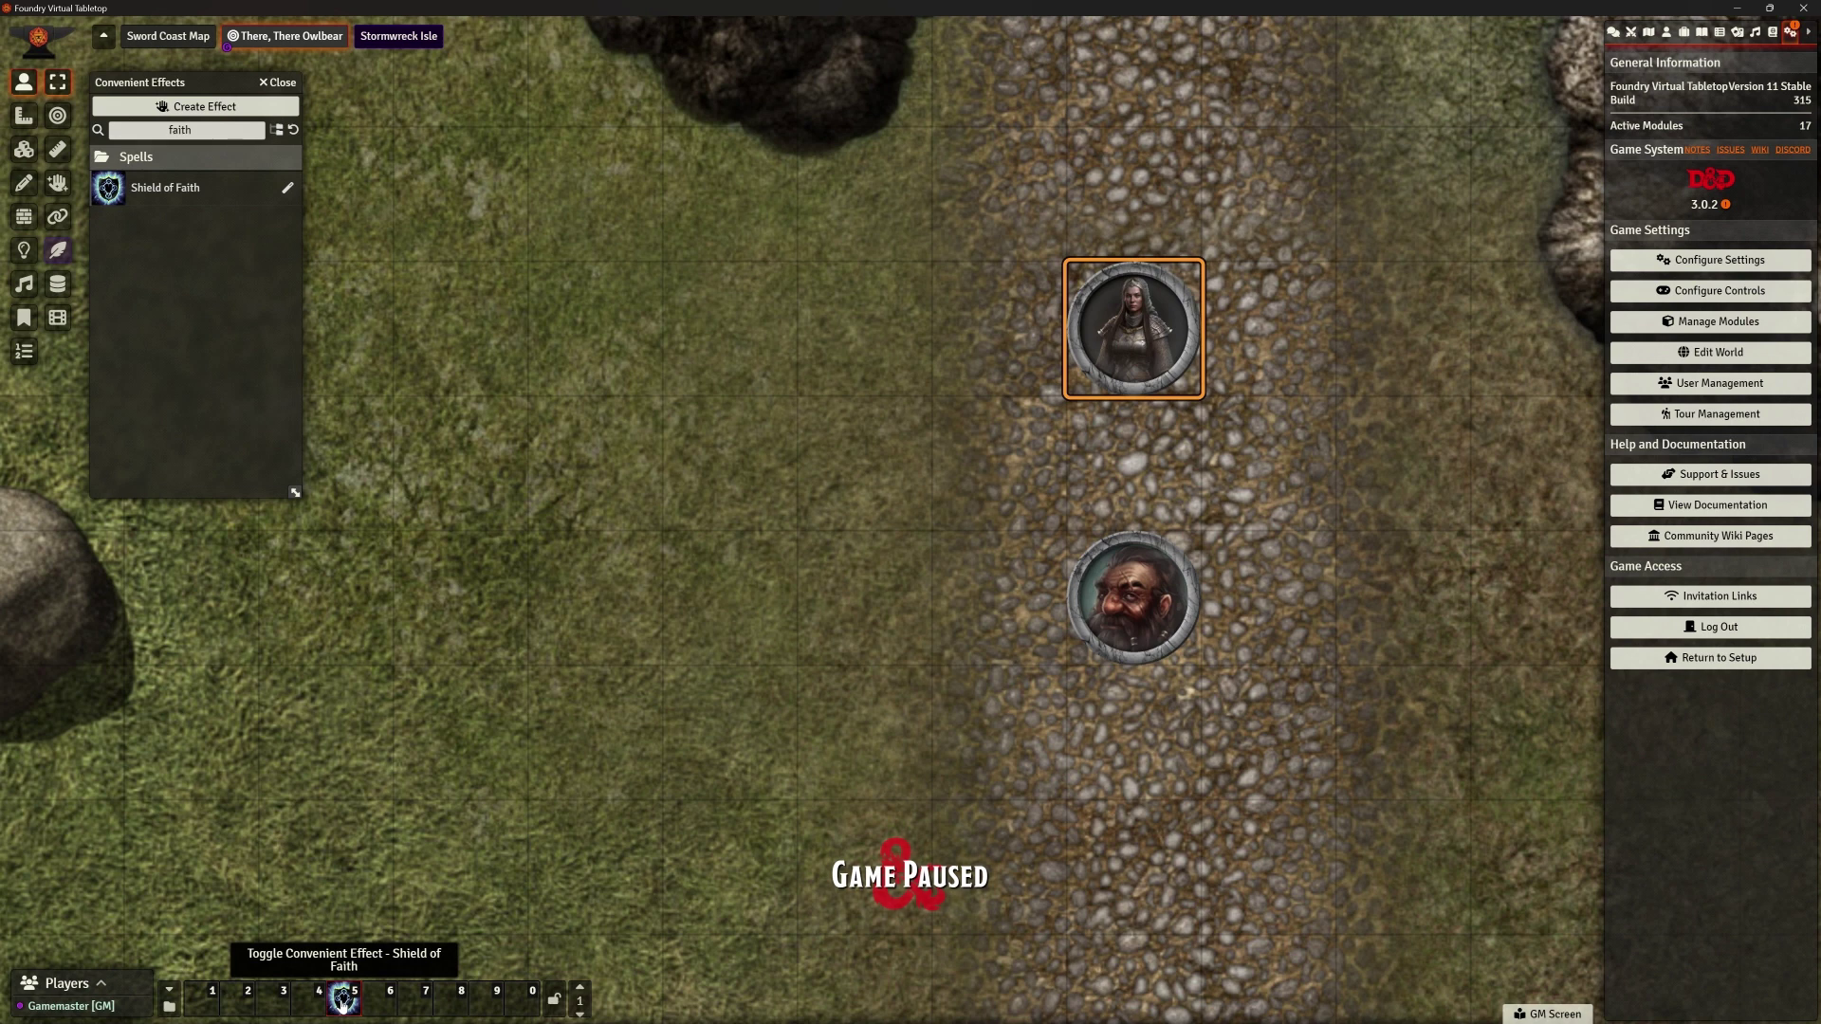
right_click(343, 1003)
click(361, 924)
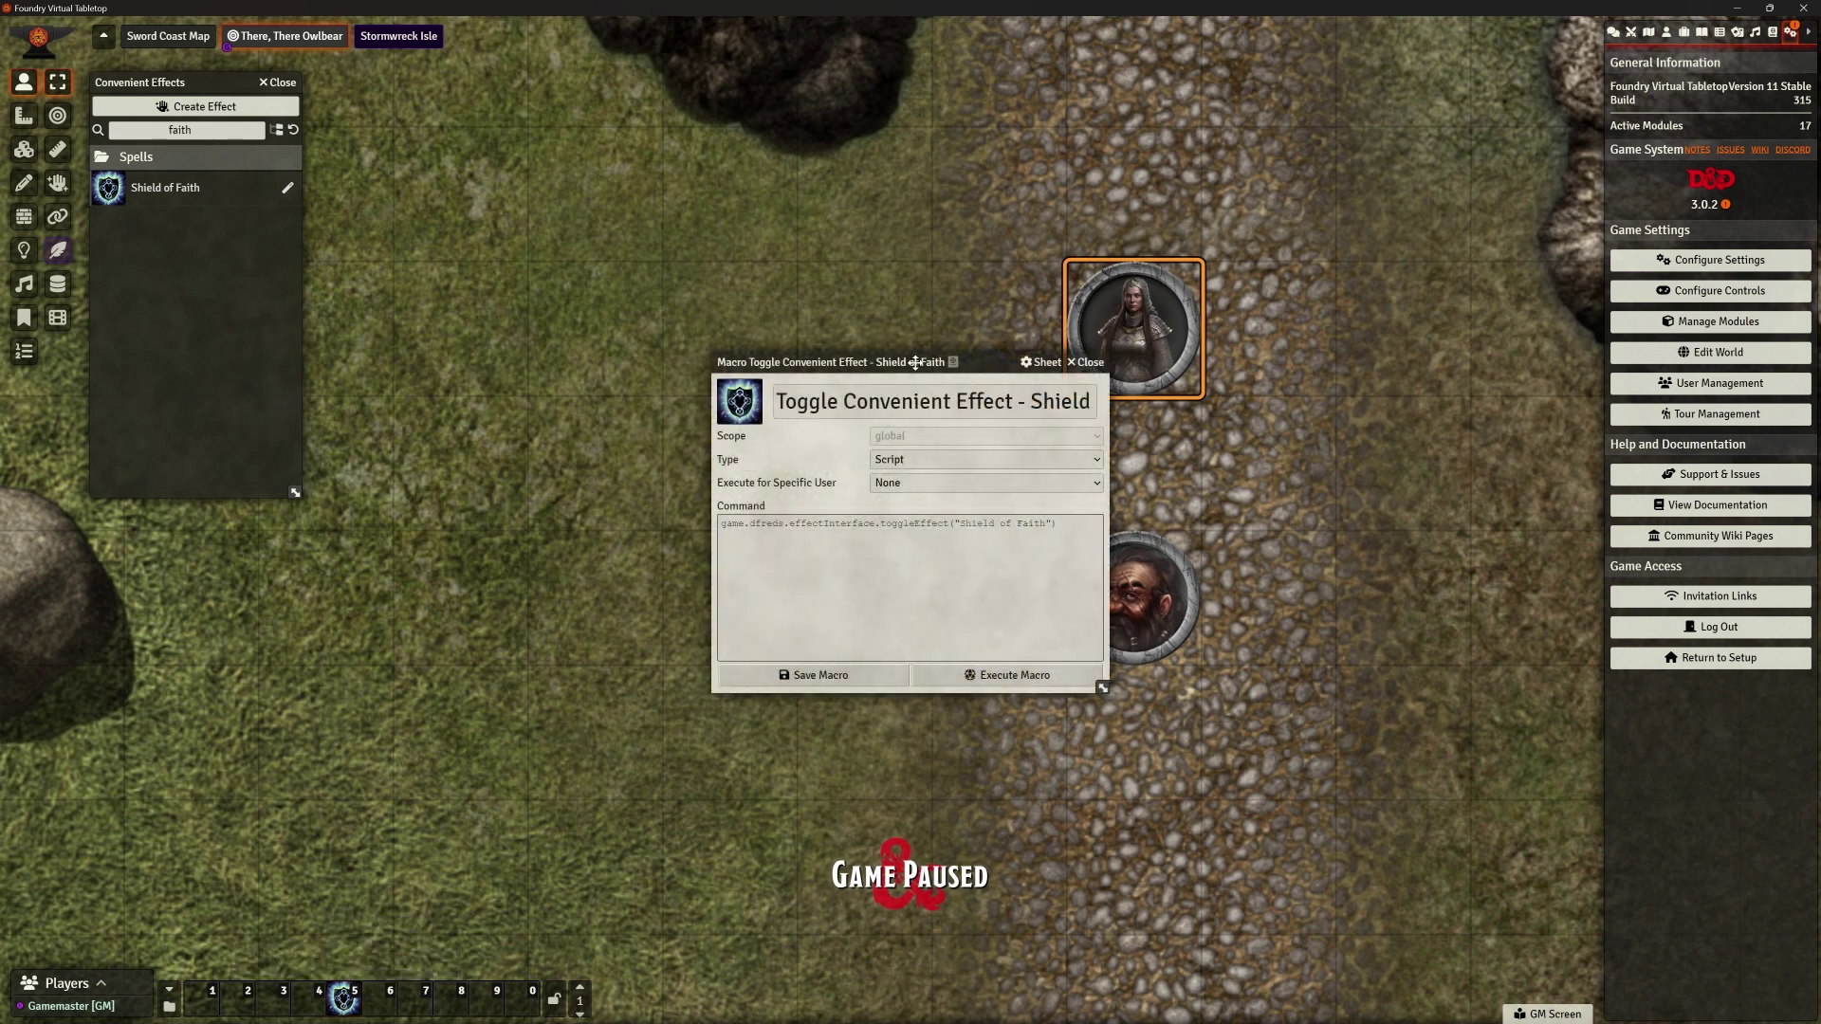
drag(915, 362, 706, 172)
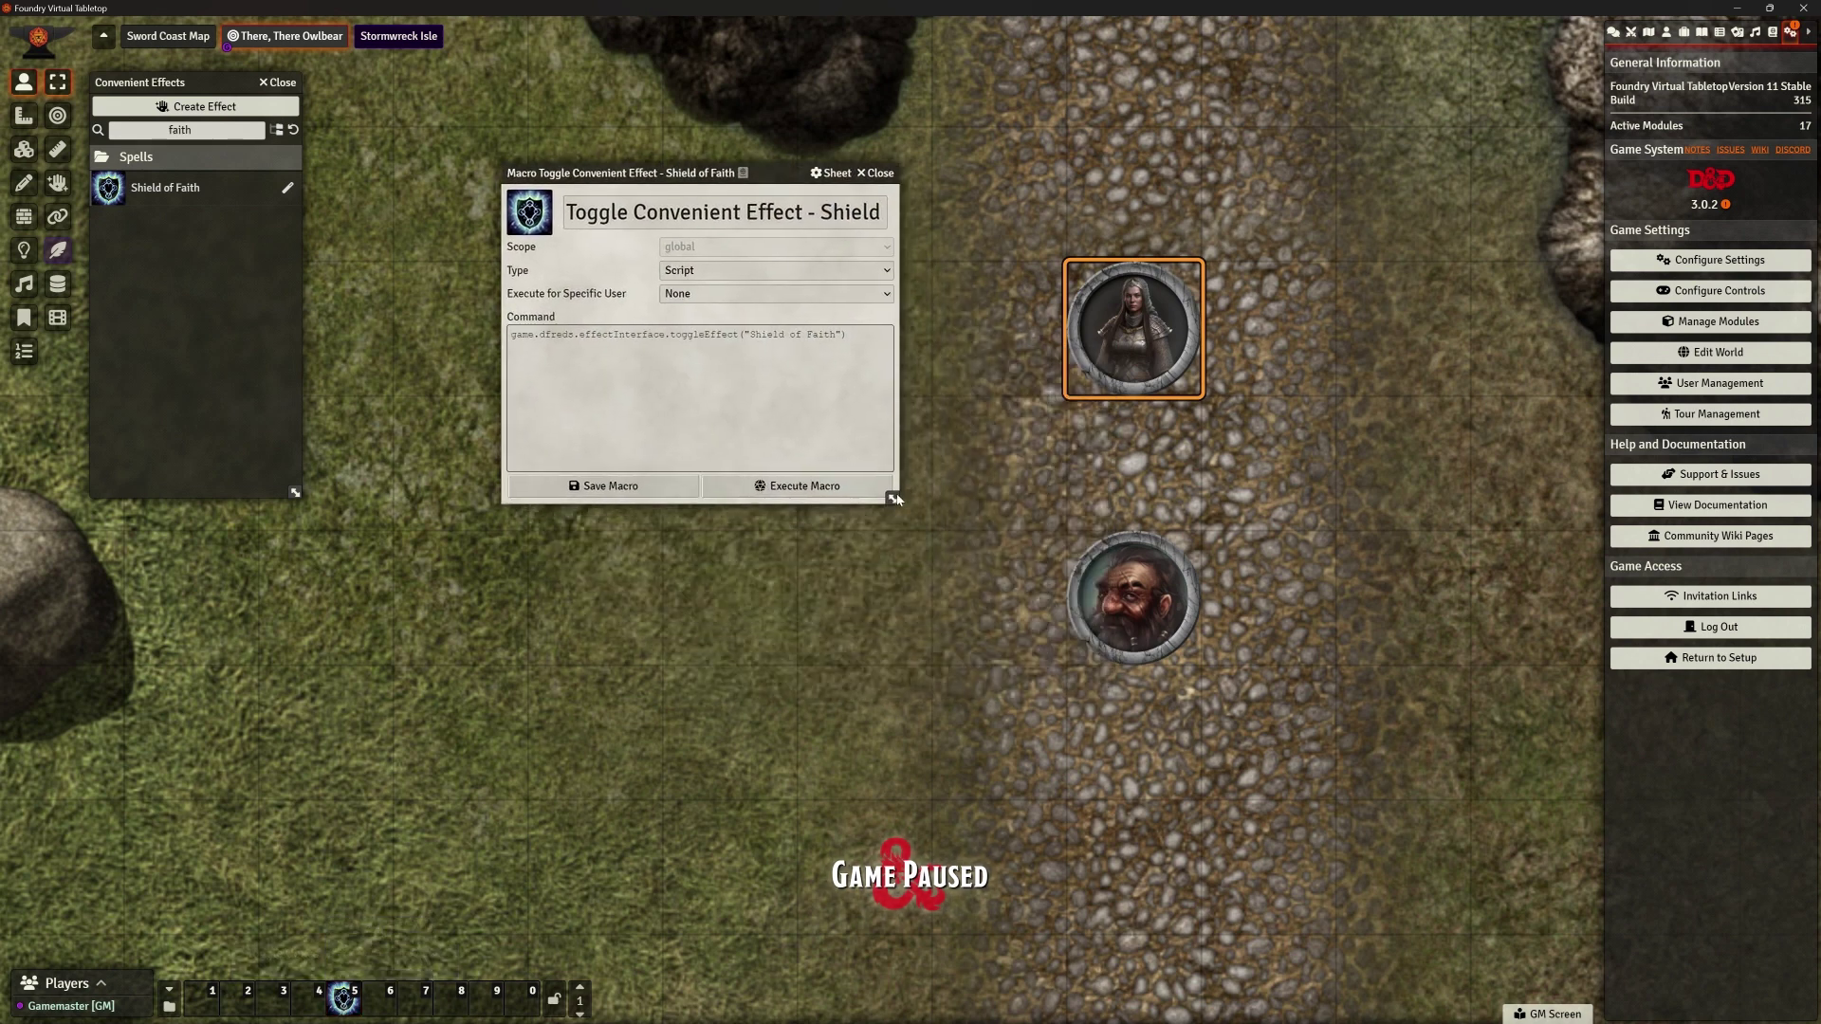
drag(894, 499, 1107, 582)
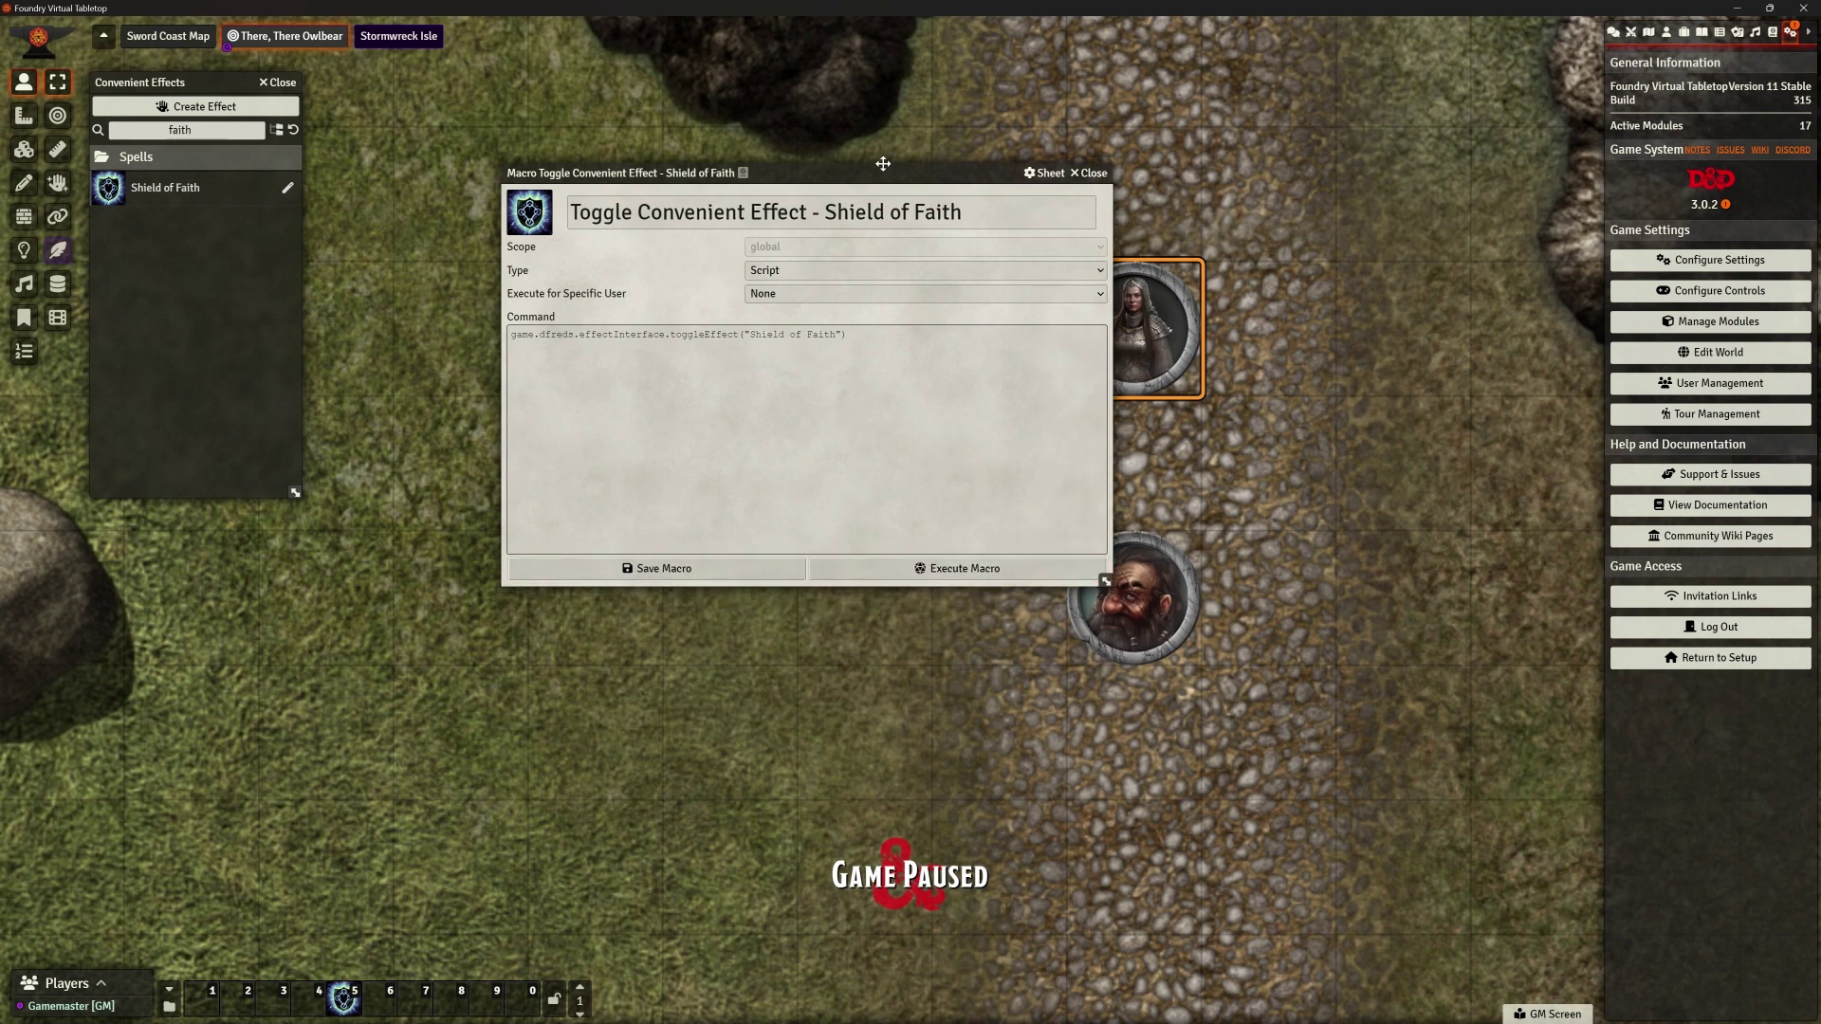
Rename the macro as "SE-Shield of Faith" and save it
drag(882, 164, 390, 108)
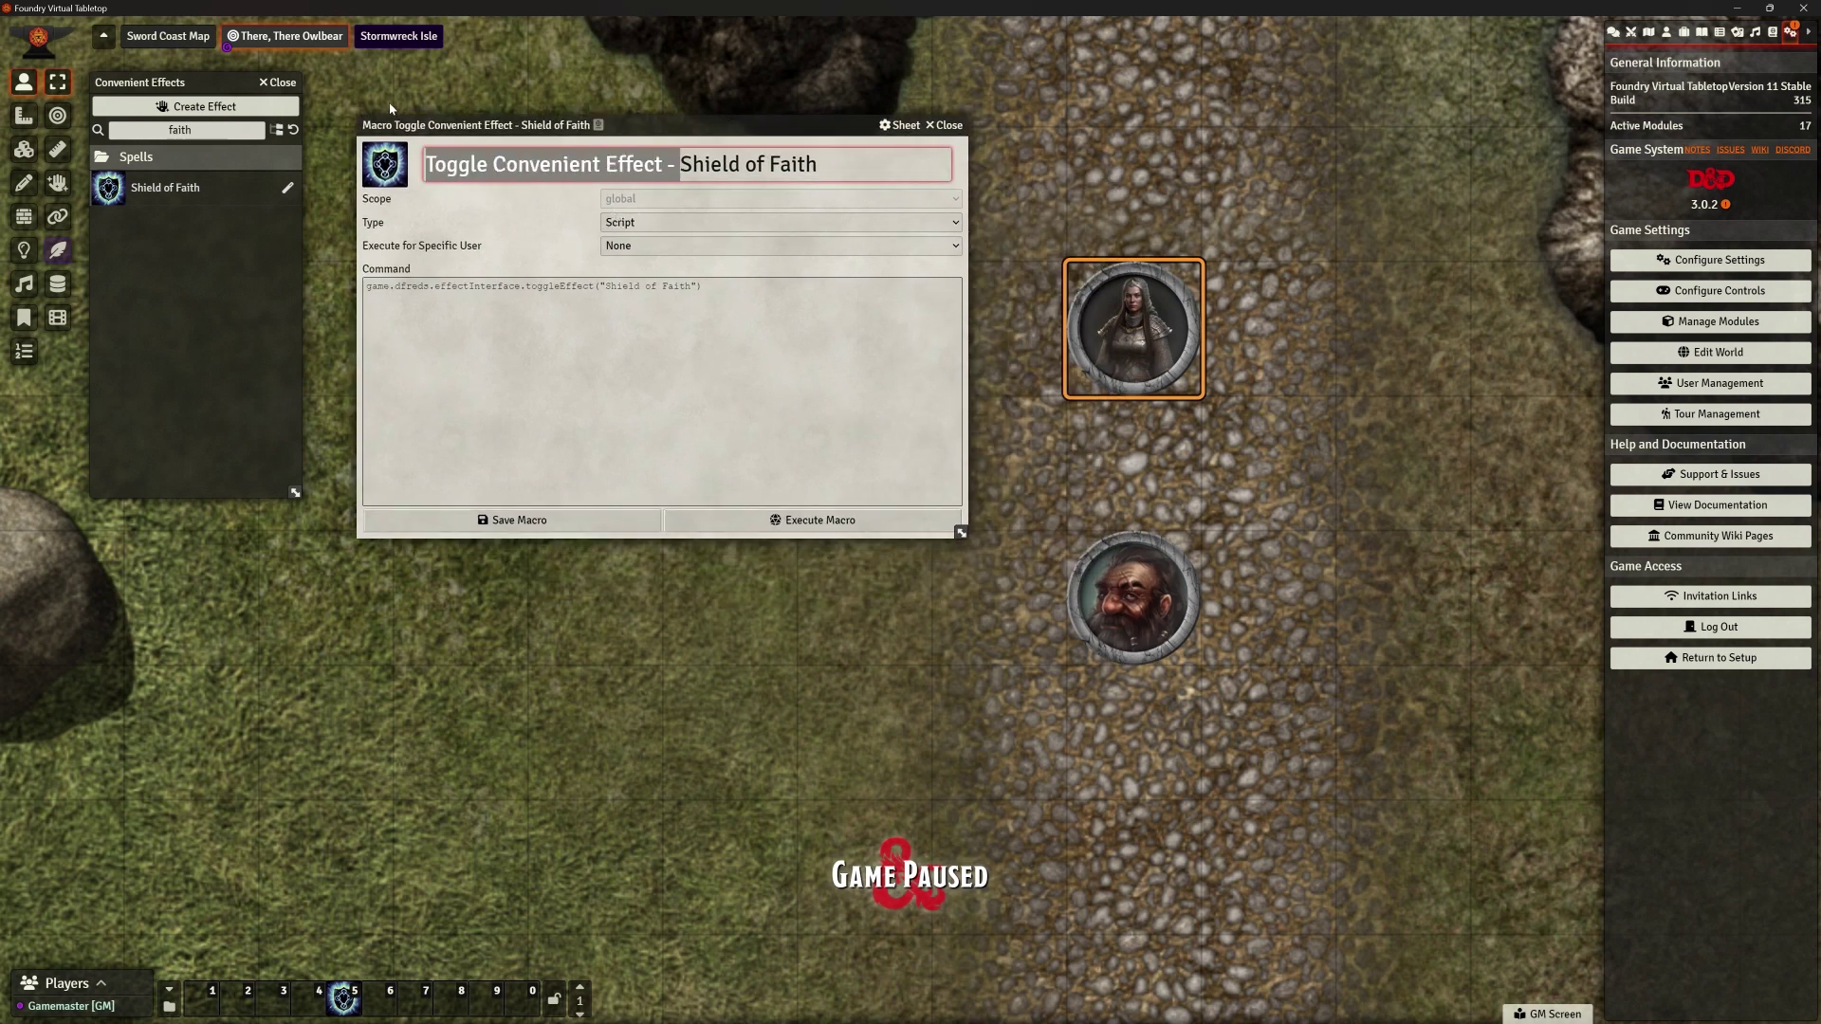
text(E-)
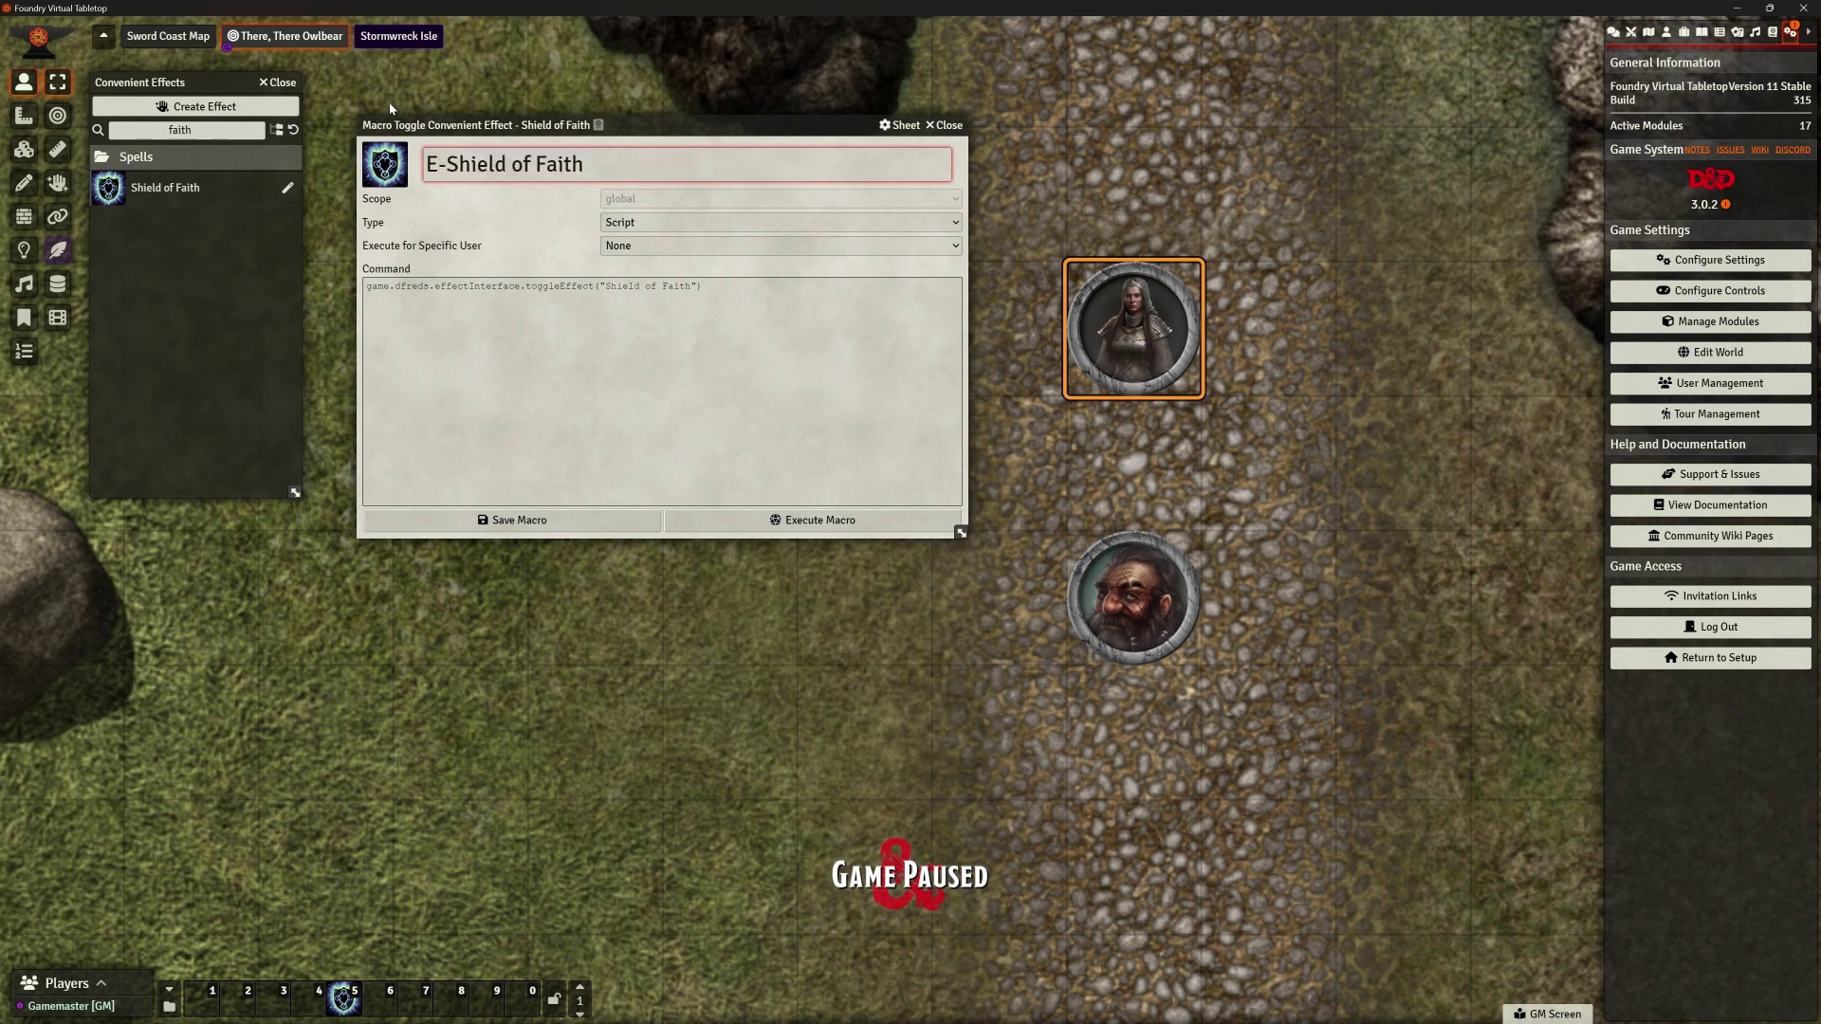
key(Home)
text(S)
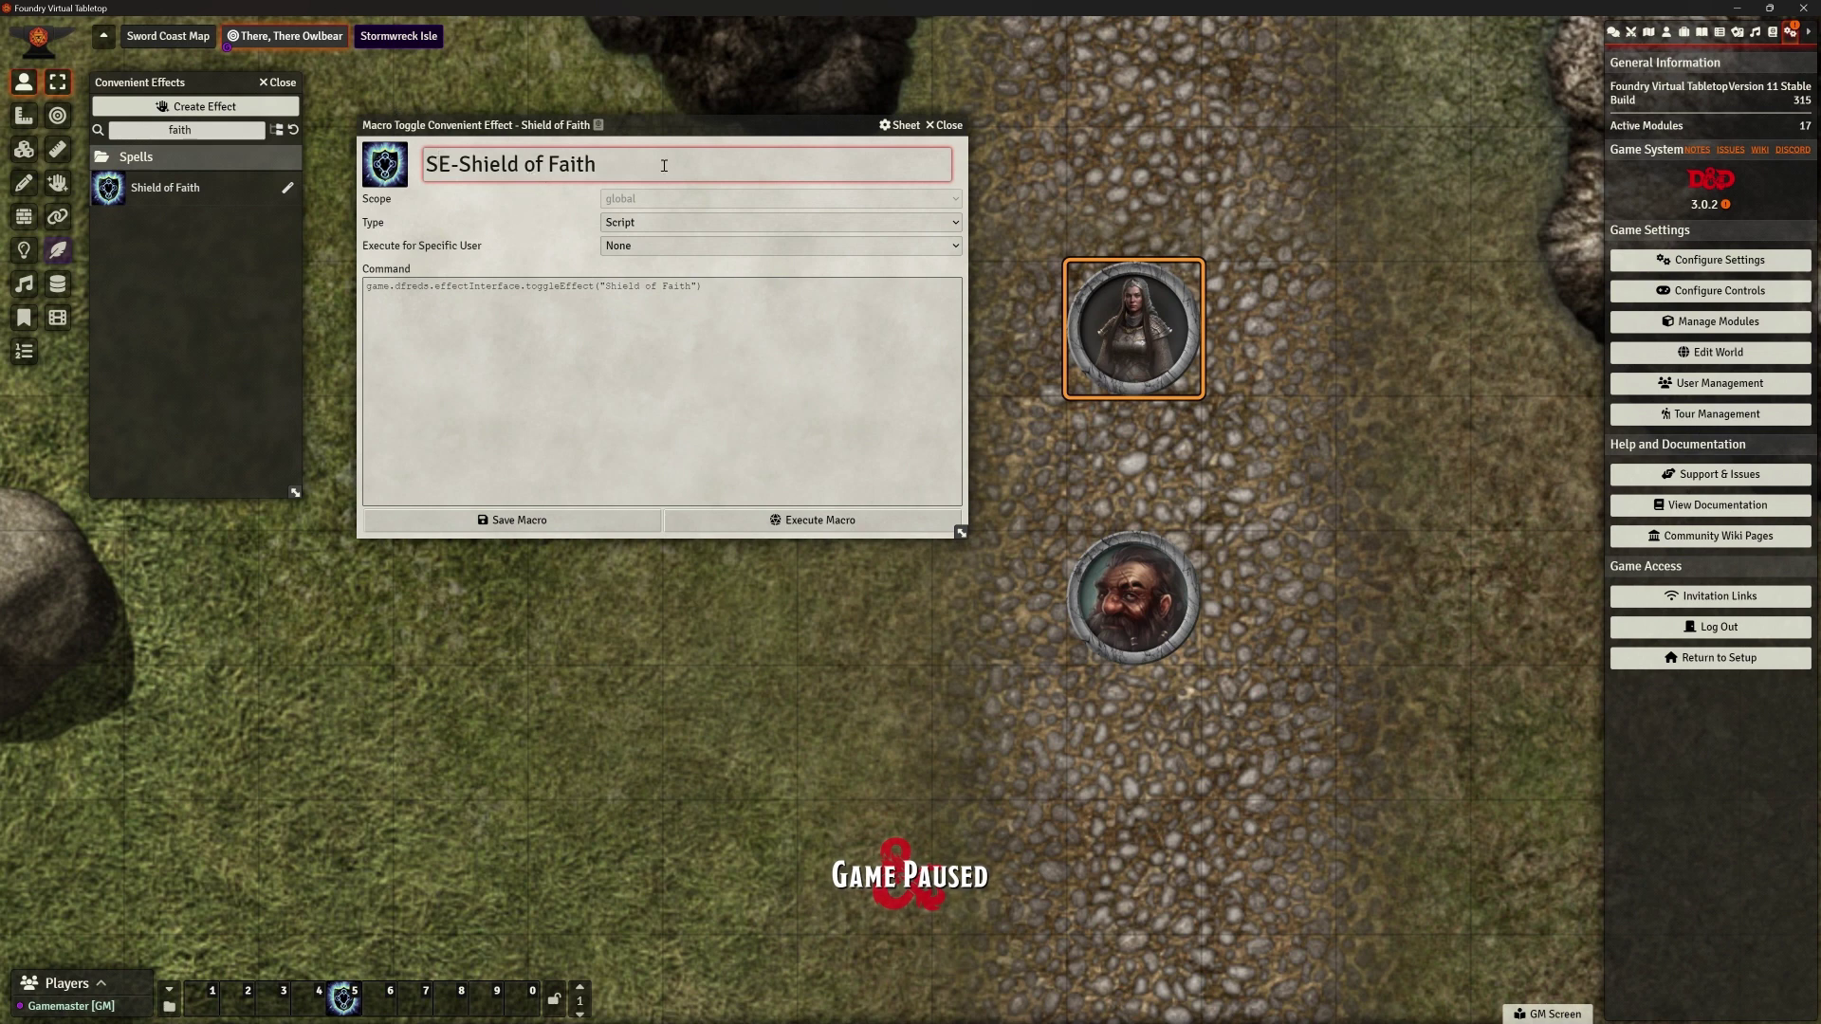
click(768, 294)
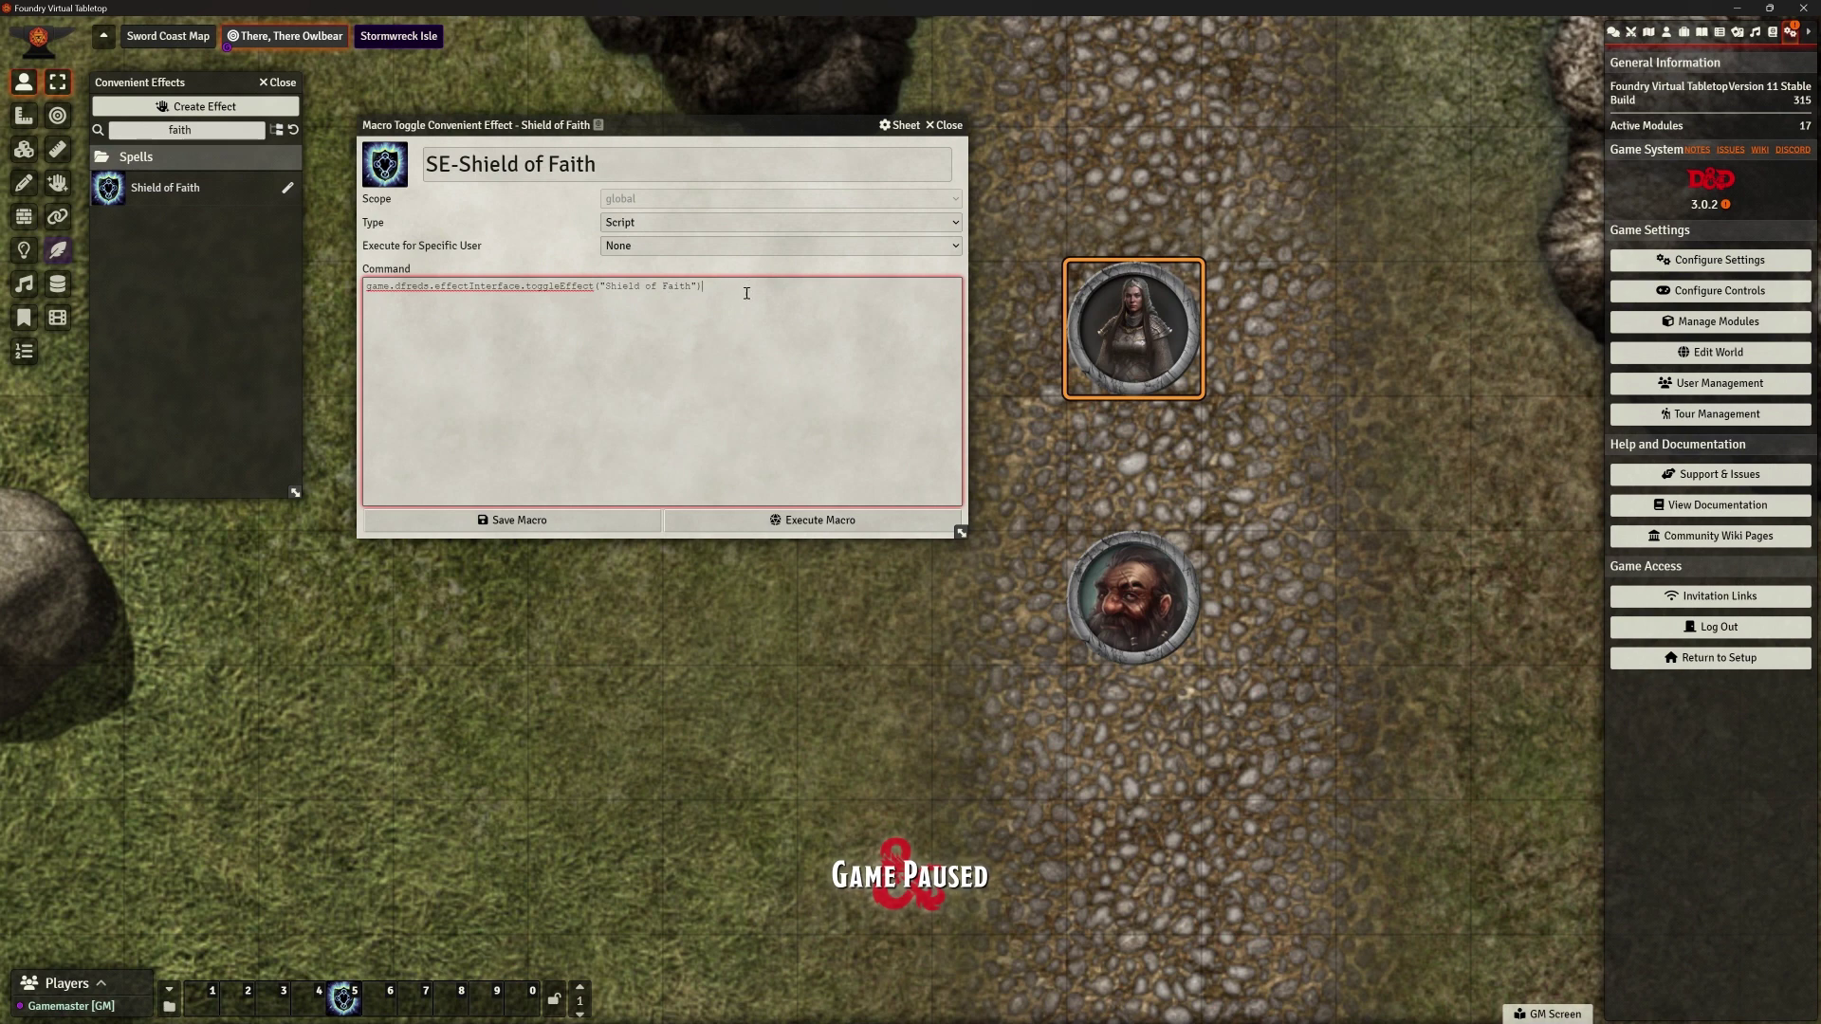
click(583, 522)
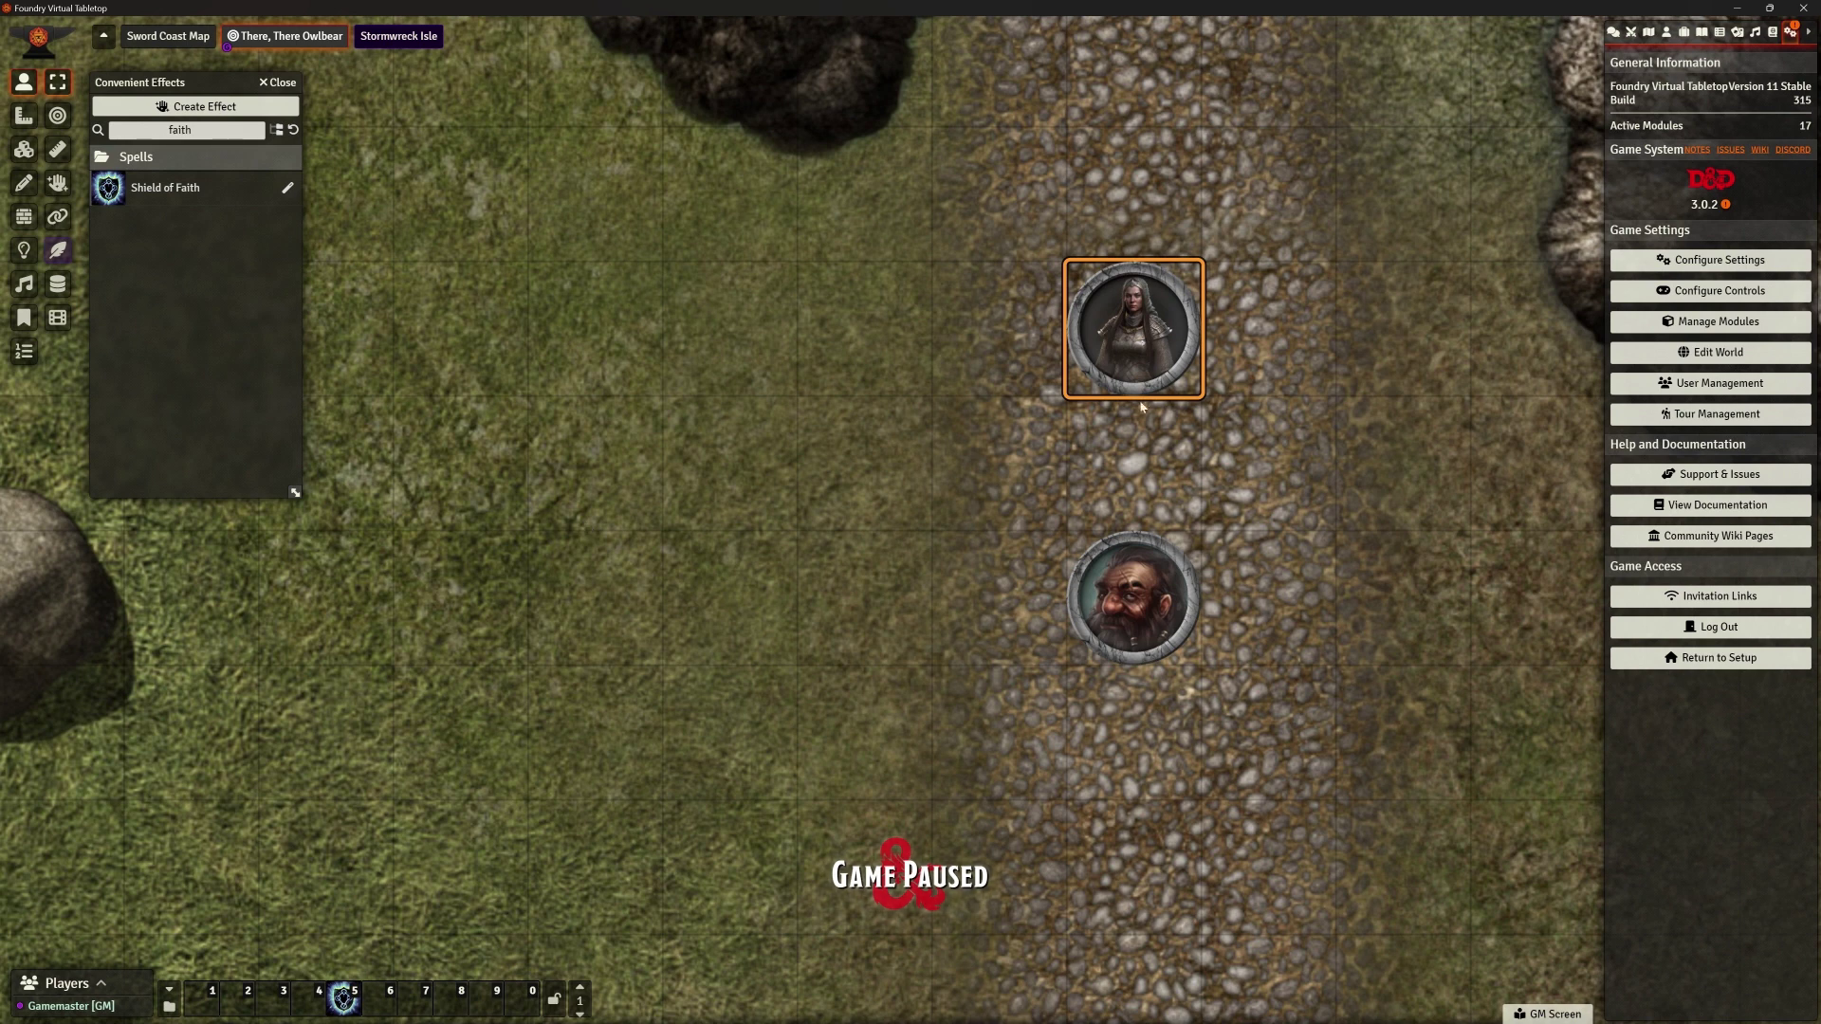
Launch the Automated Animations recognition menu from the game settings and search the On Token entries for "faith"
click(1720, 260)
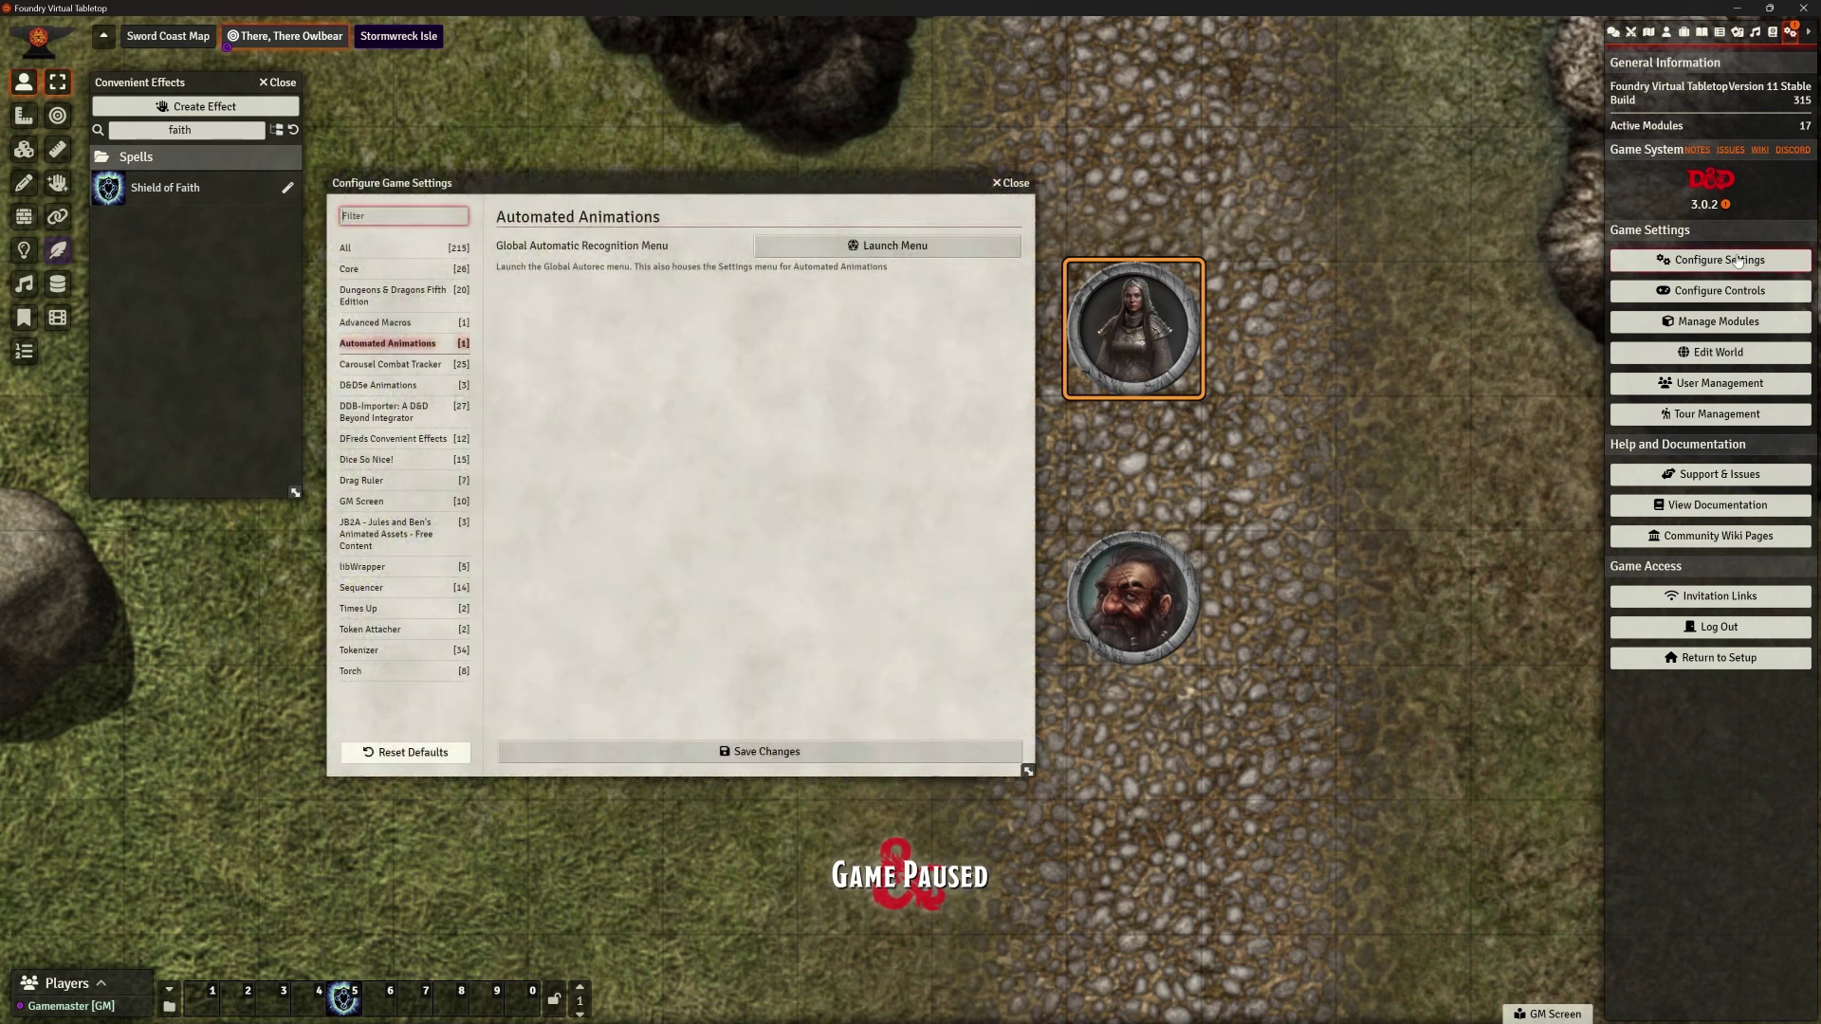
click(870, 248)
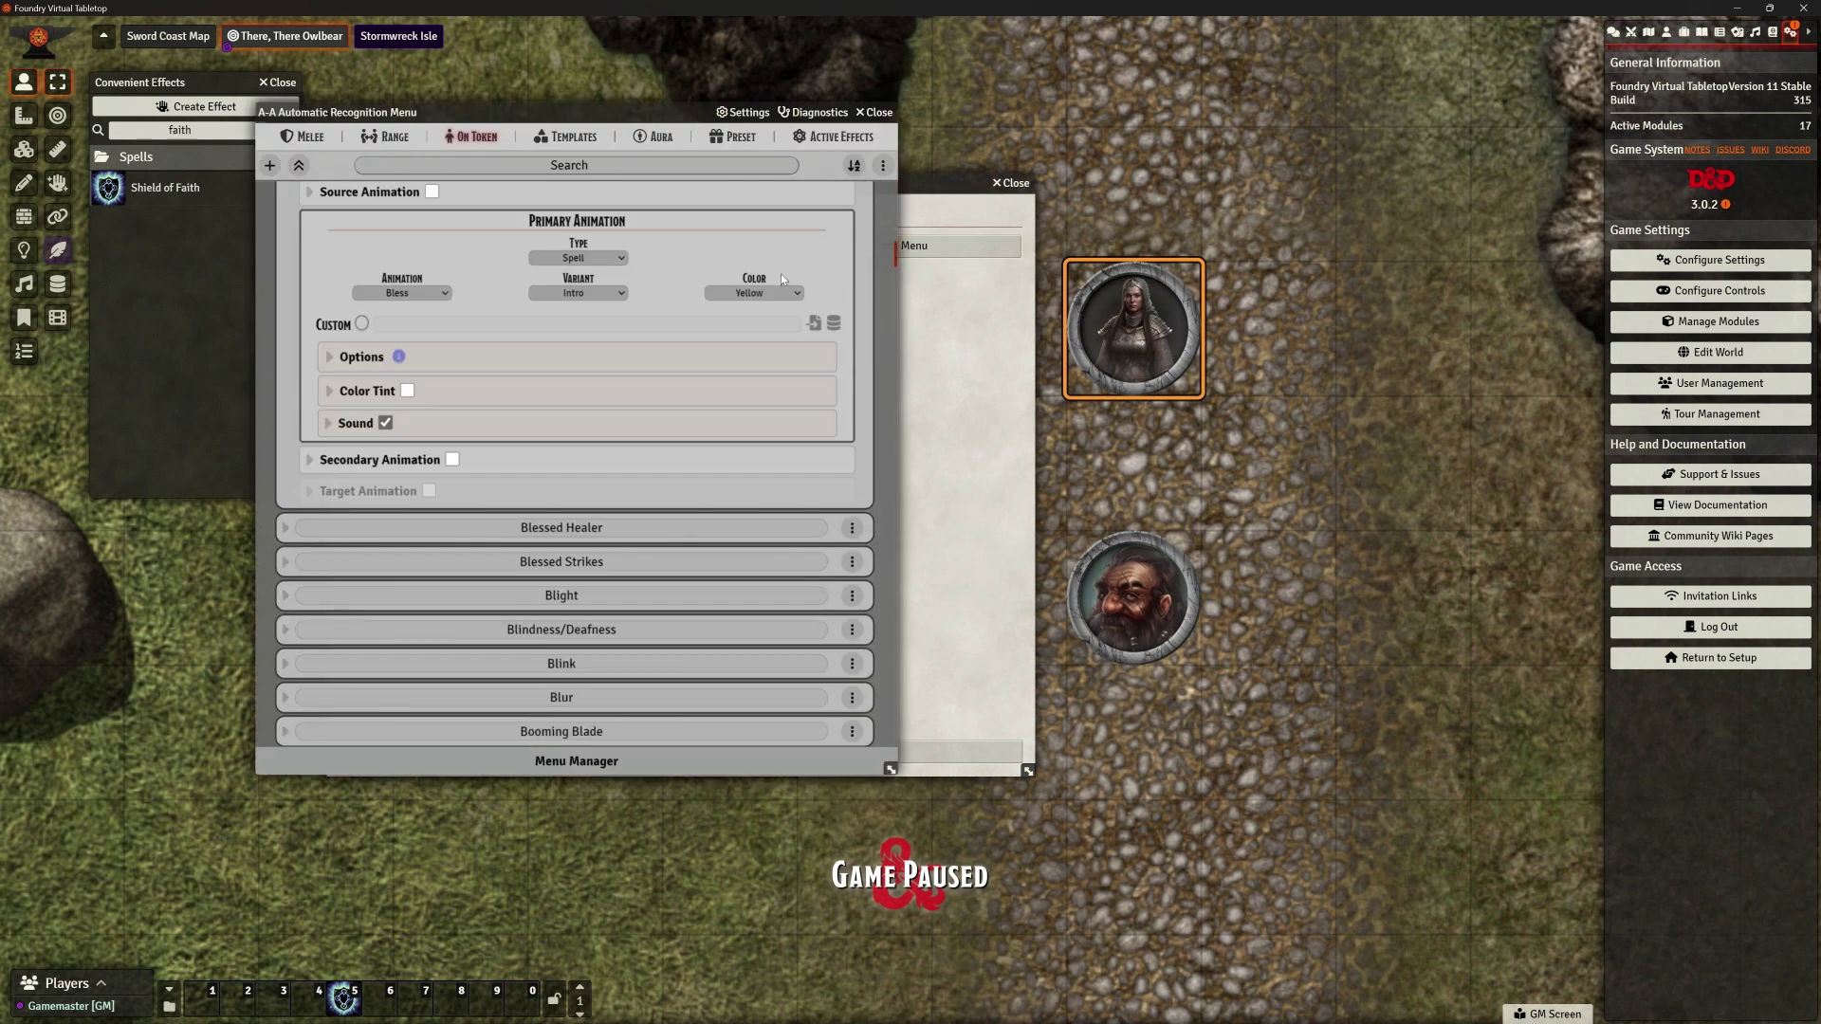
click(592, 168)
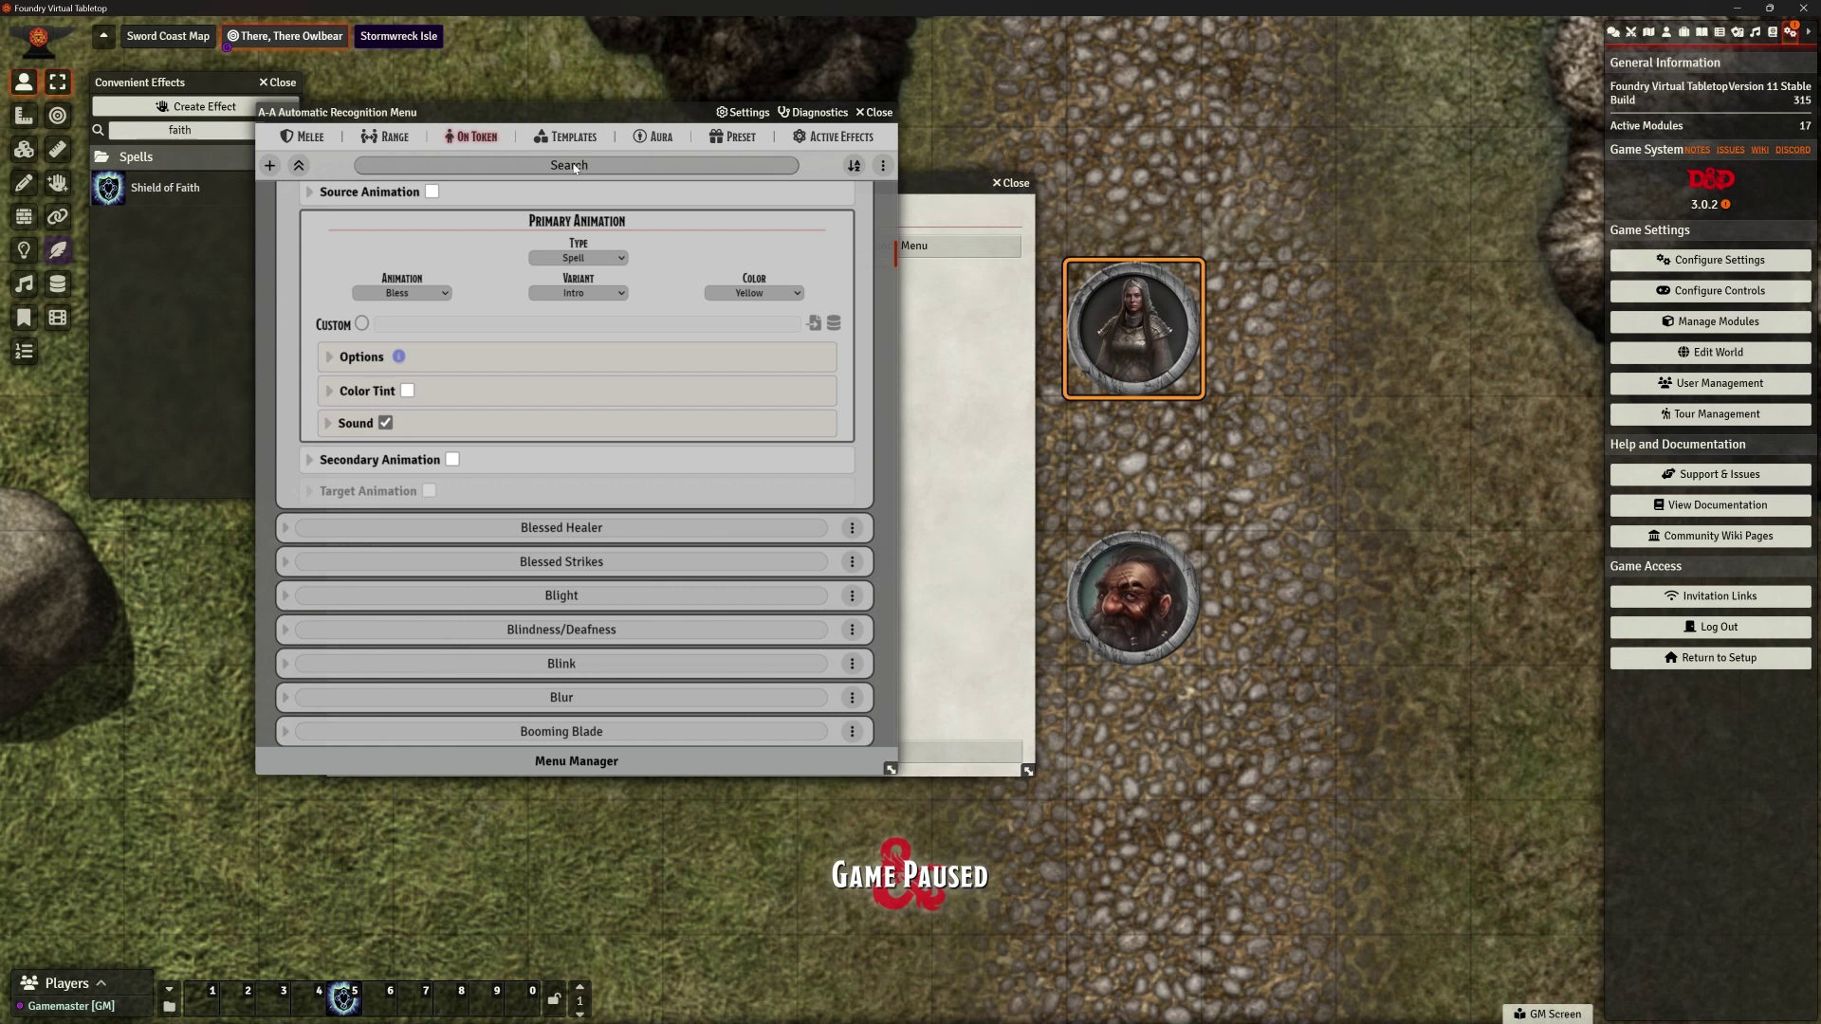
text(fa)
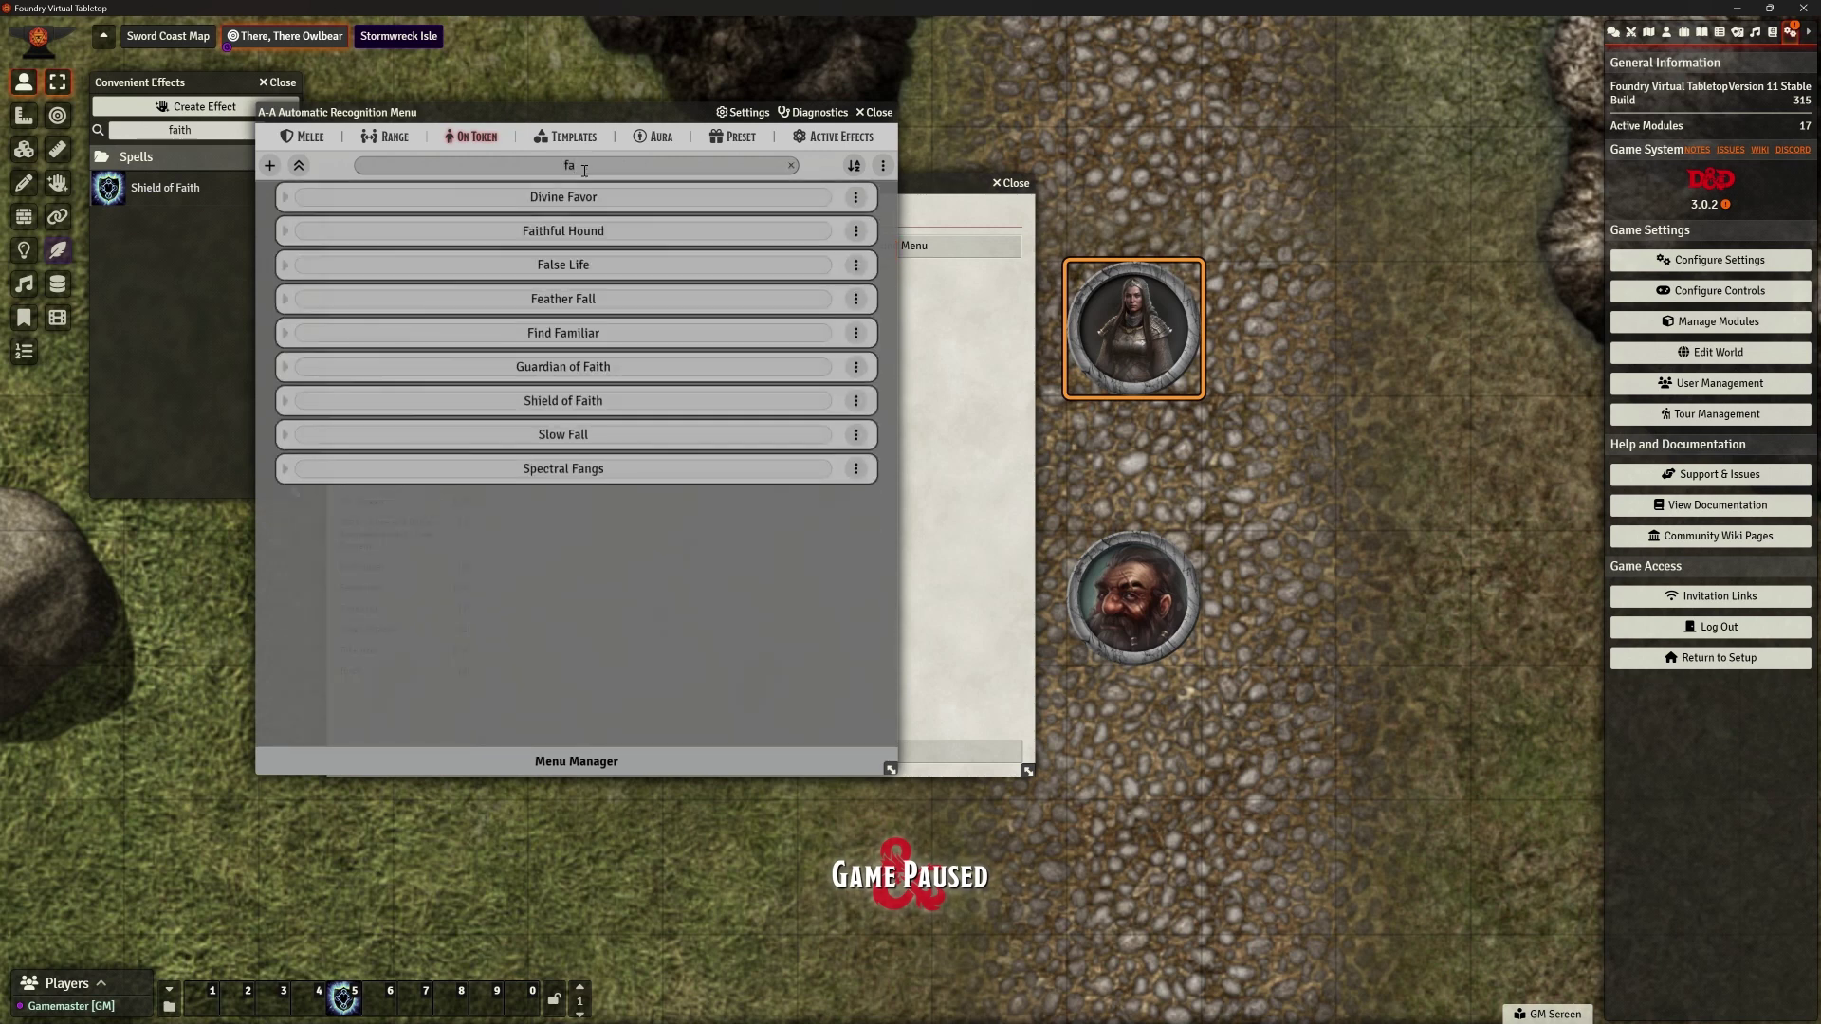
text(ith)
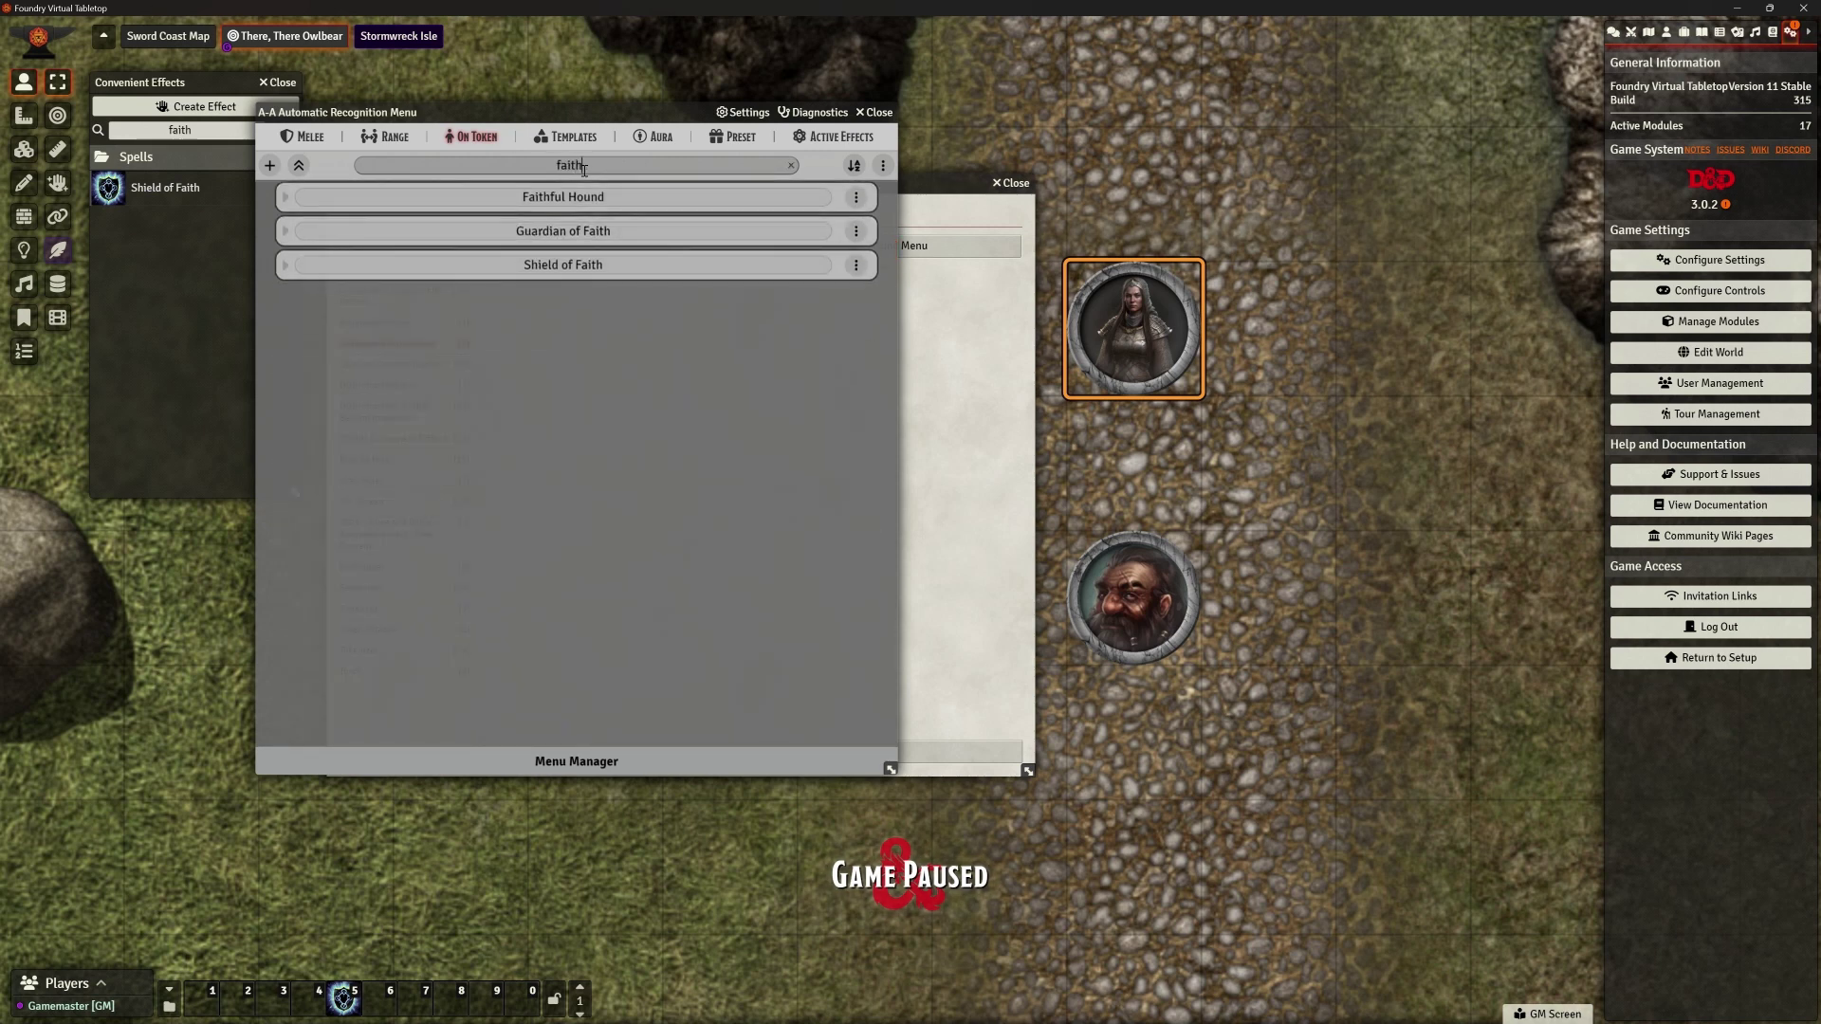
Expand the Shield of Faith entry, open its animation preview and place the preview clear of the tokens
click(285, 264)
drag(636, 119, 749, 35)
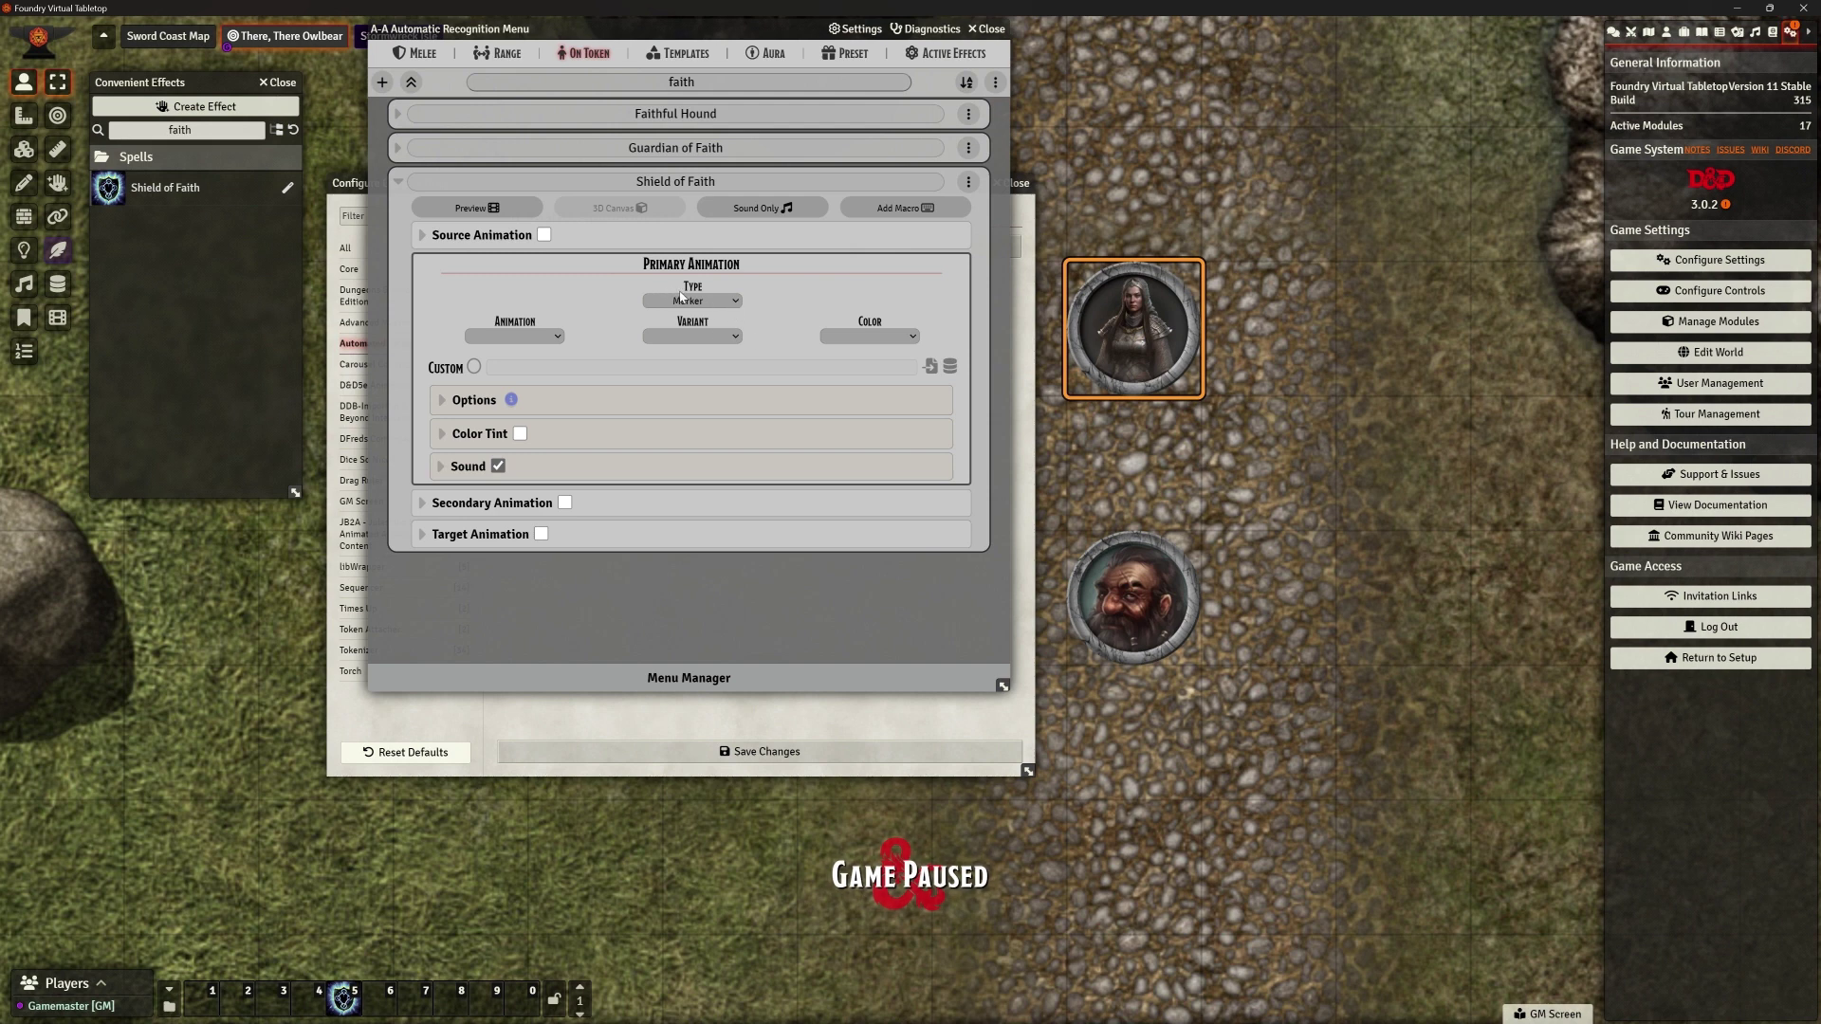
click(476, 208)
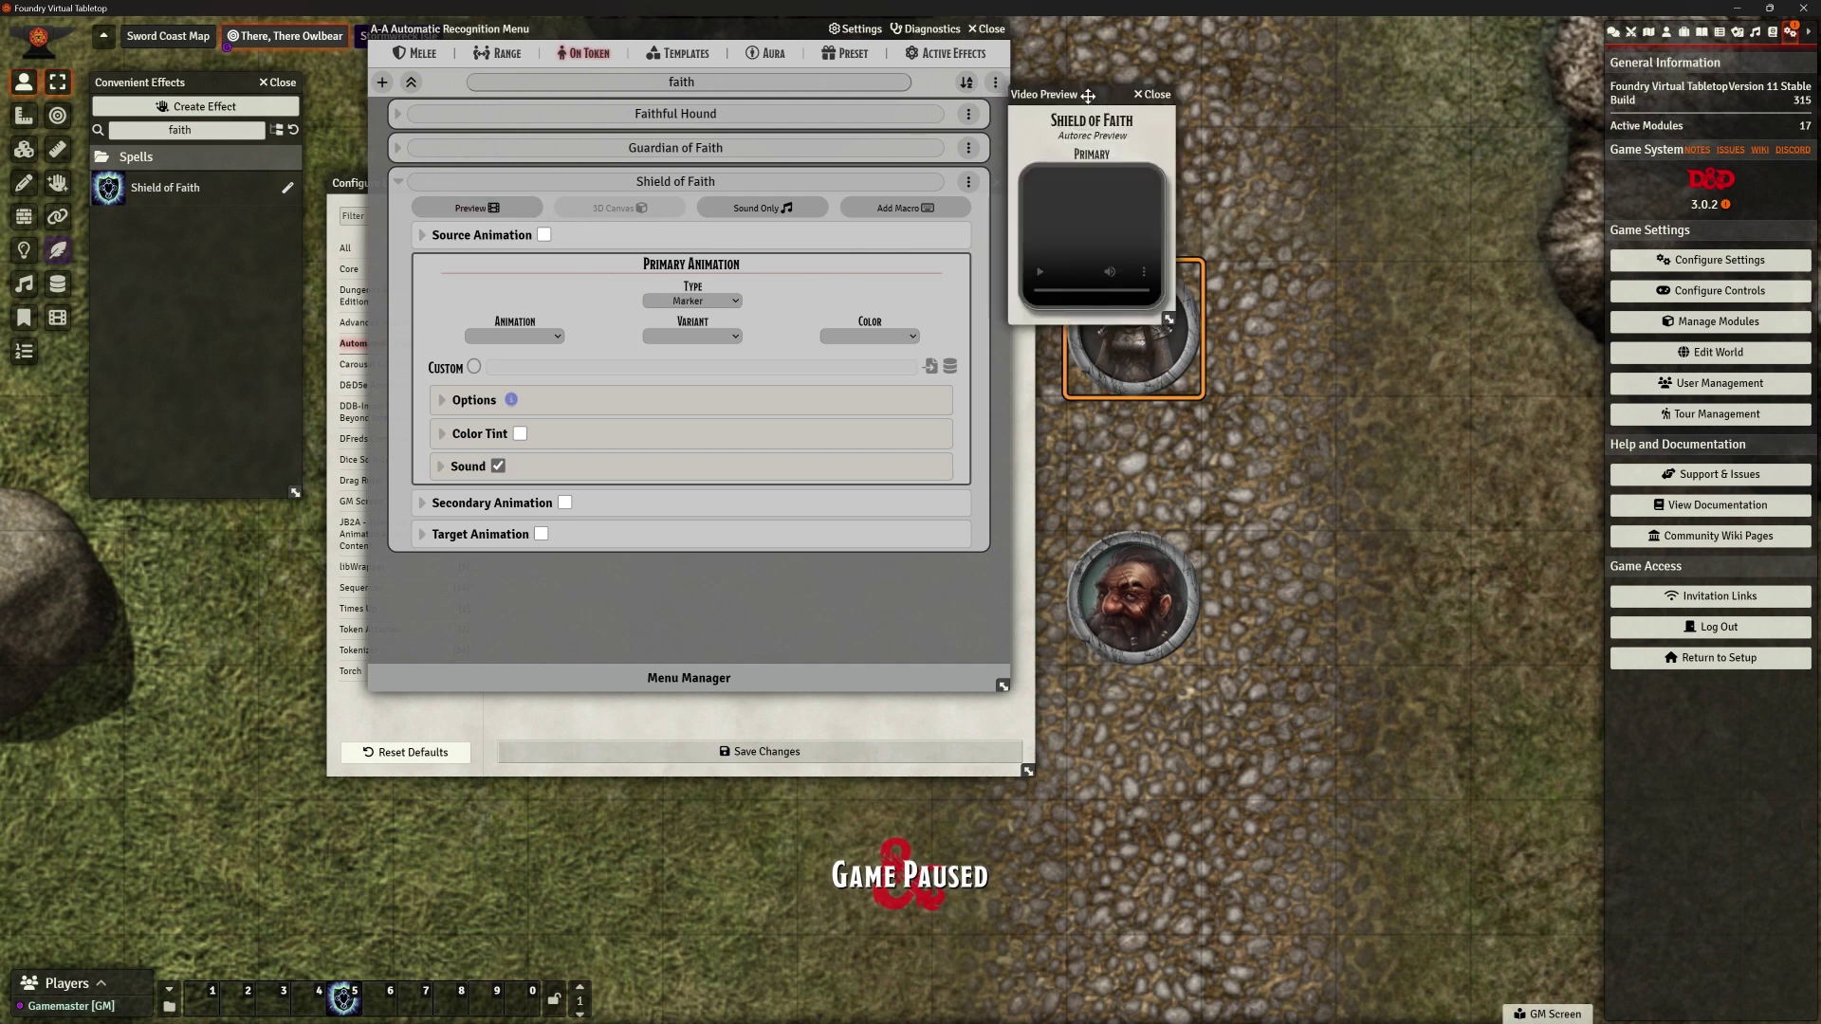
drag(1087, 95, 1436, 72)
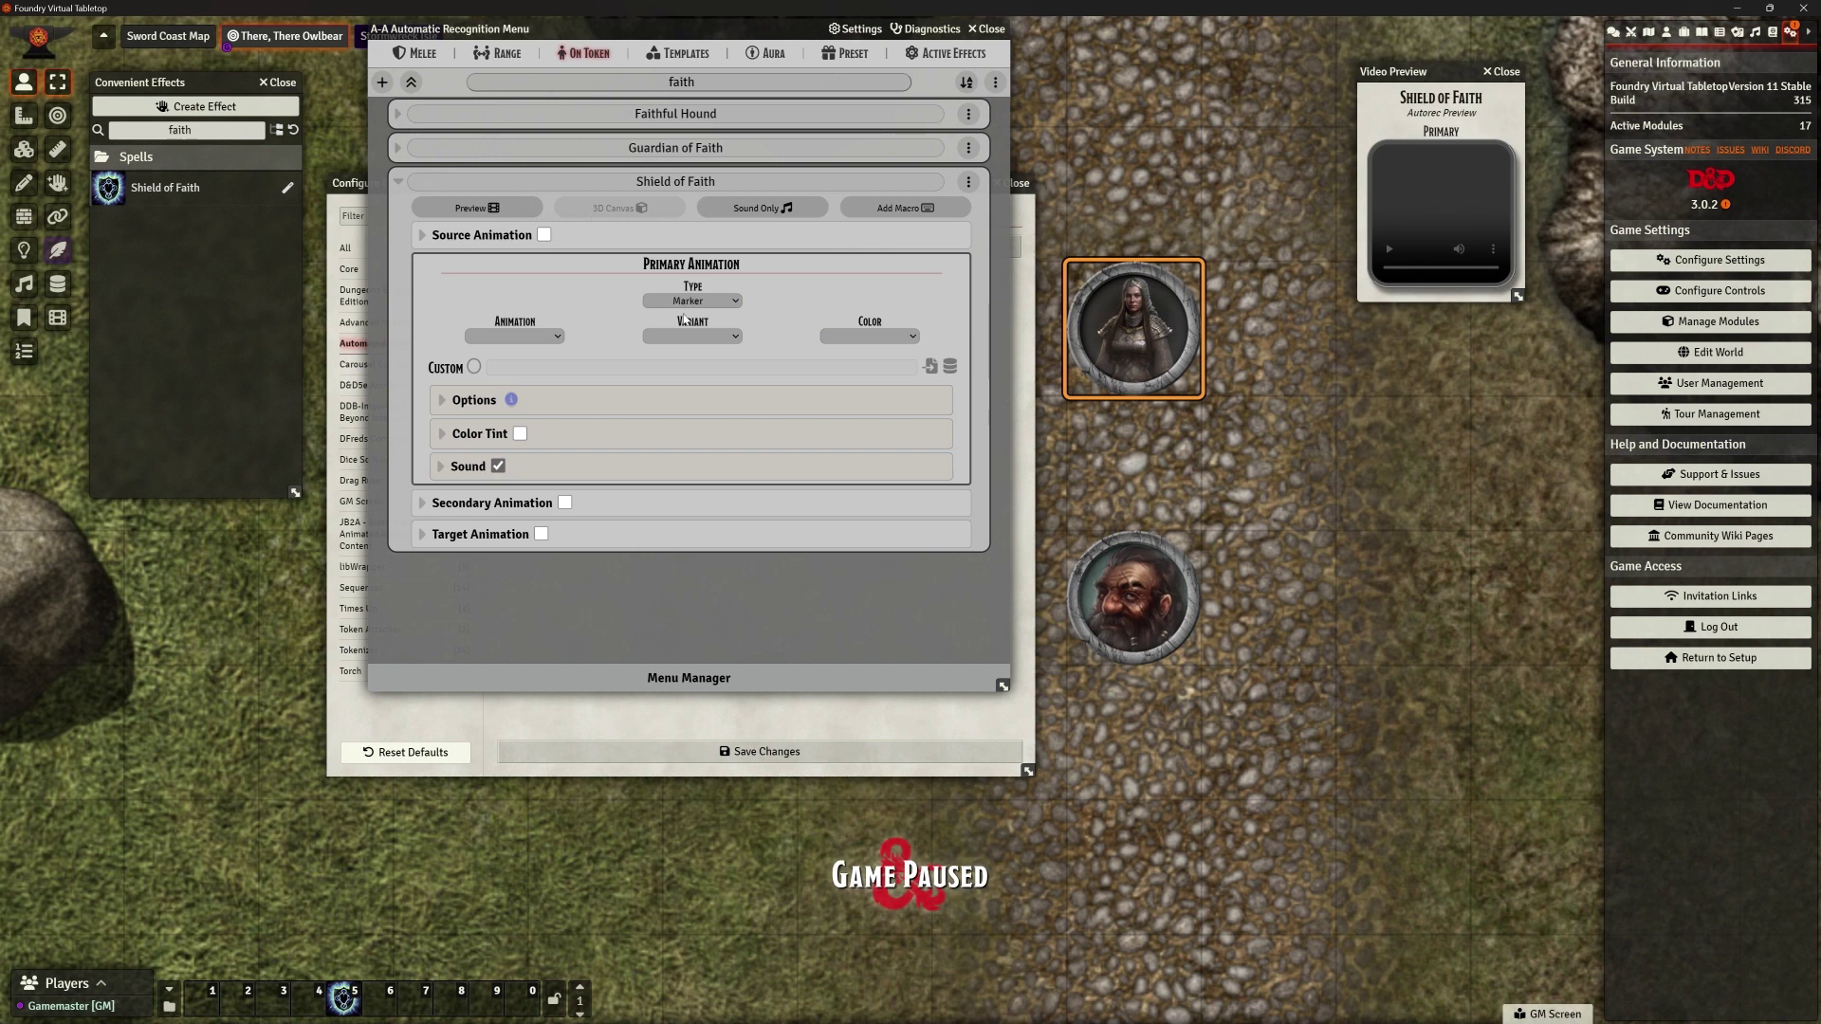
Set Shield of Faith's primary animation to type Shield Effects with the Energy Field animation and watch the preview
click(712, 305)
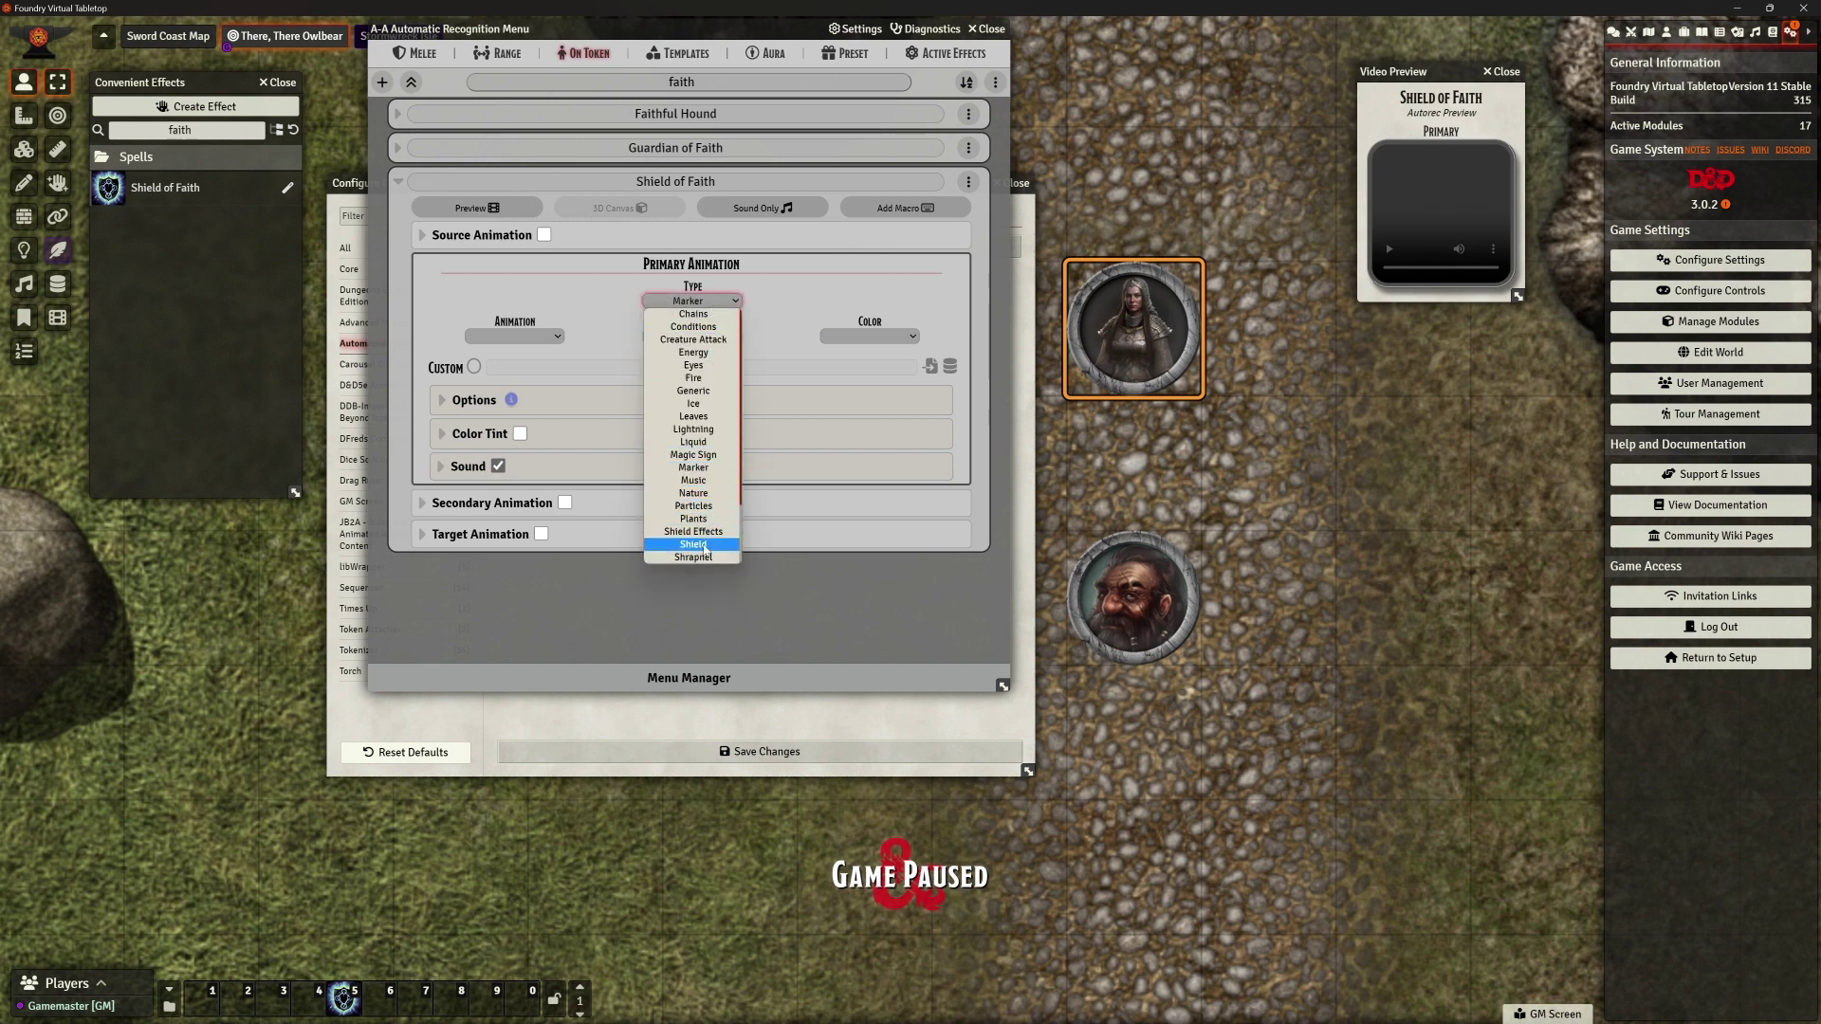
click(693, 531)
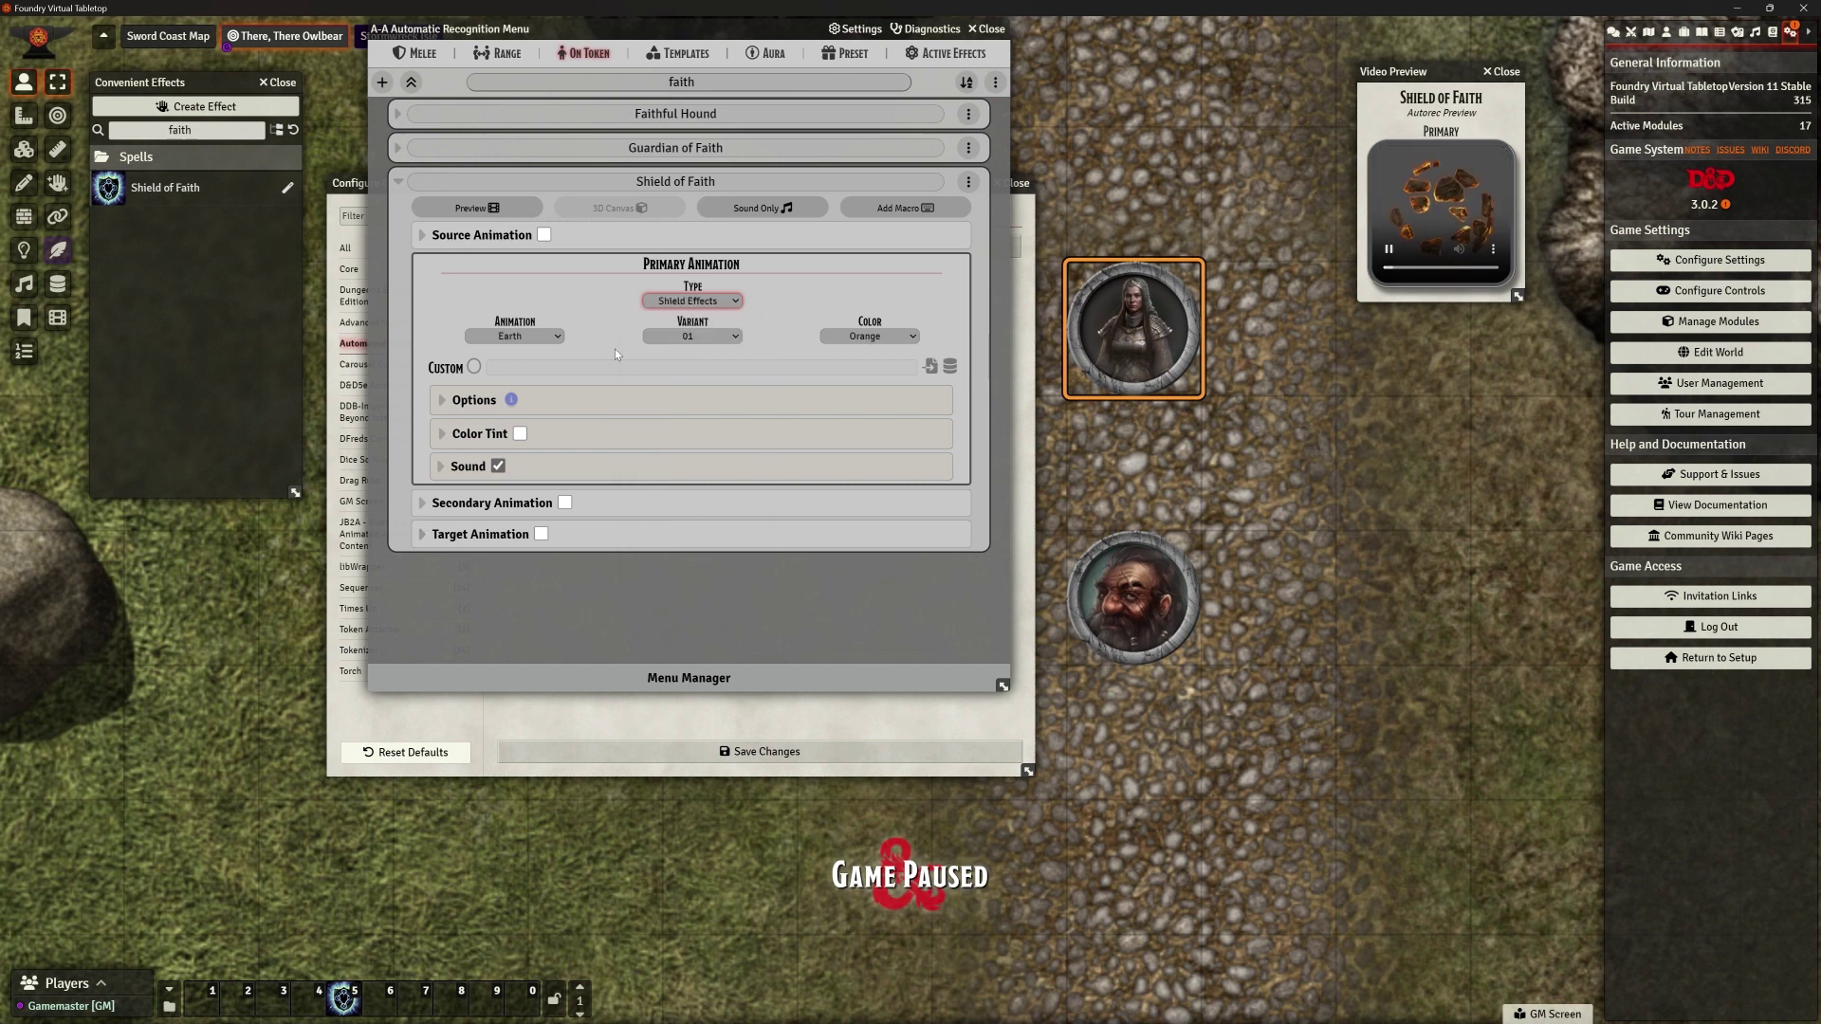
click(556, 335)
click(517, 375)
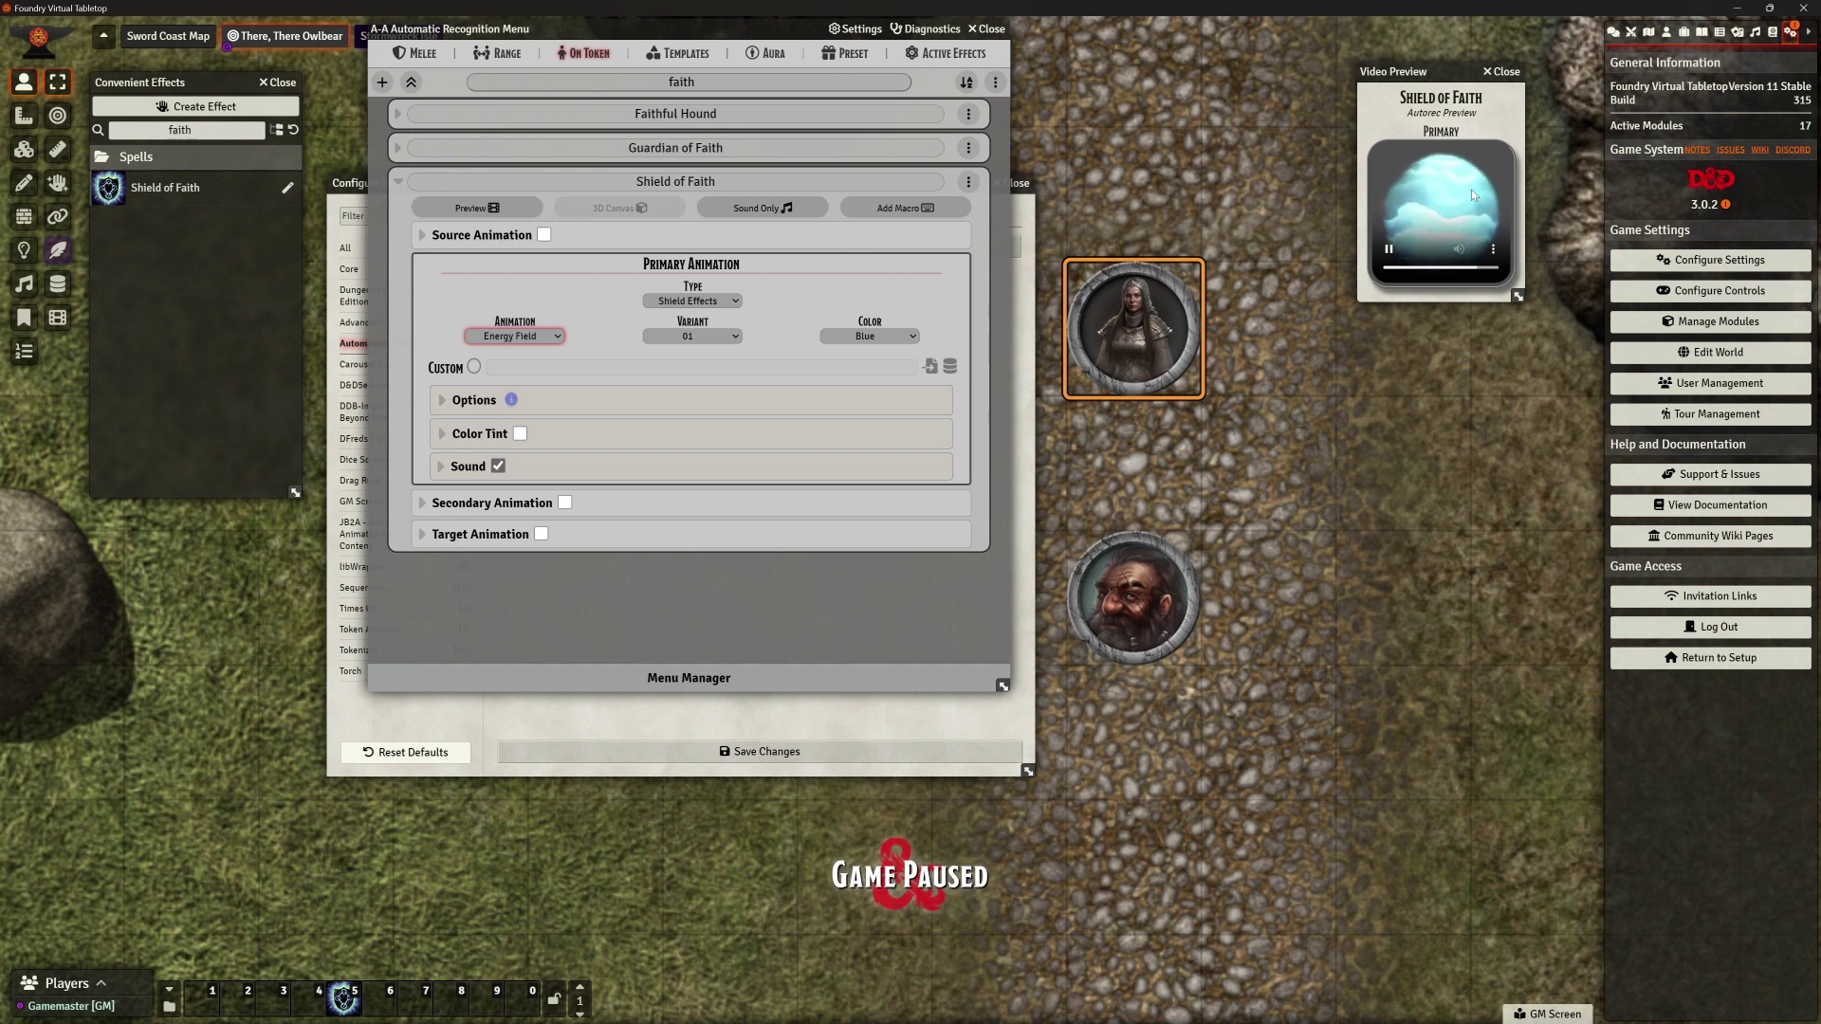
Change the primary animation's type to Spell and preview the Toll the Dead animation followed by Fireball
click(697, 301)
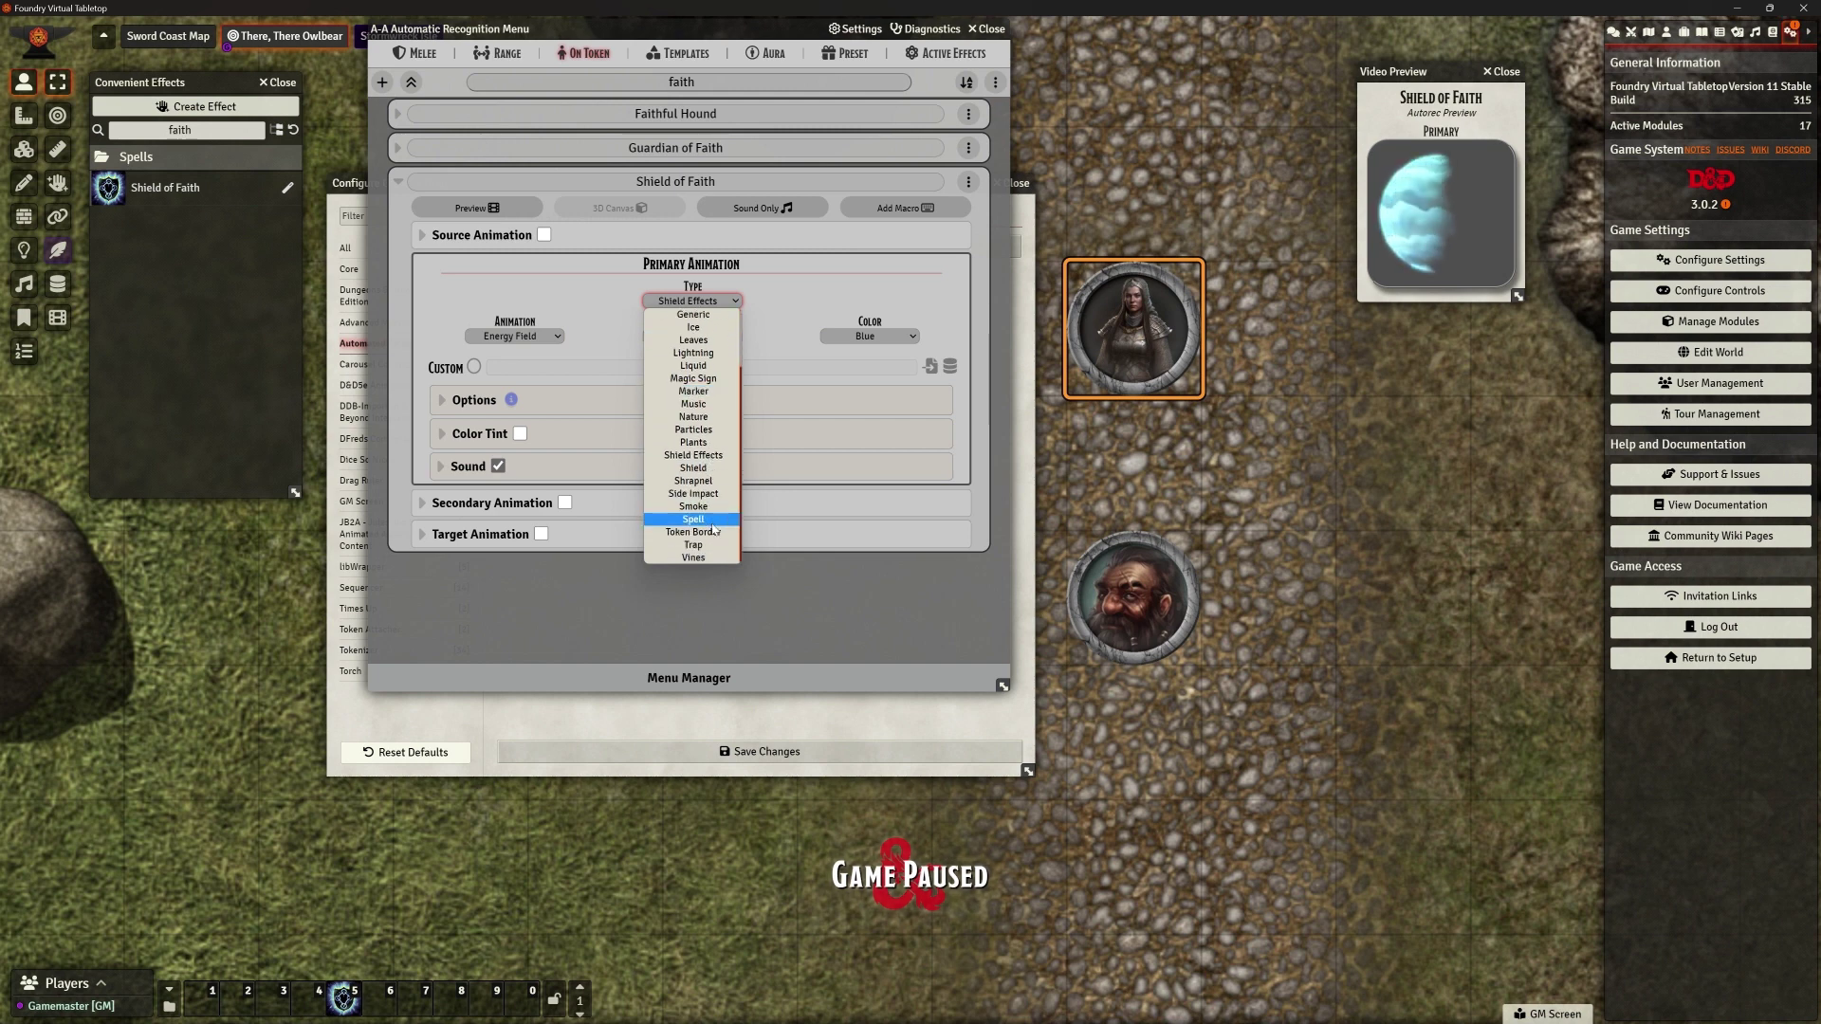
scroll(711, 493, down, 2)
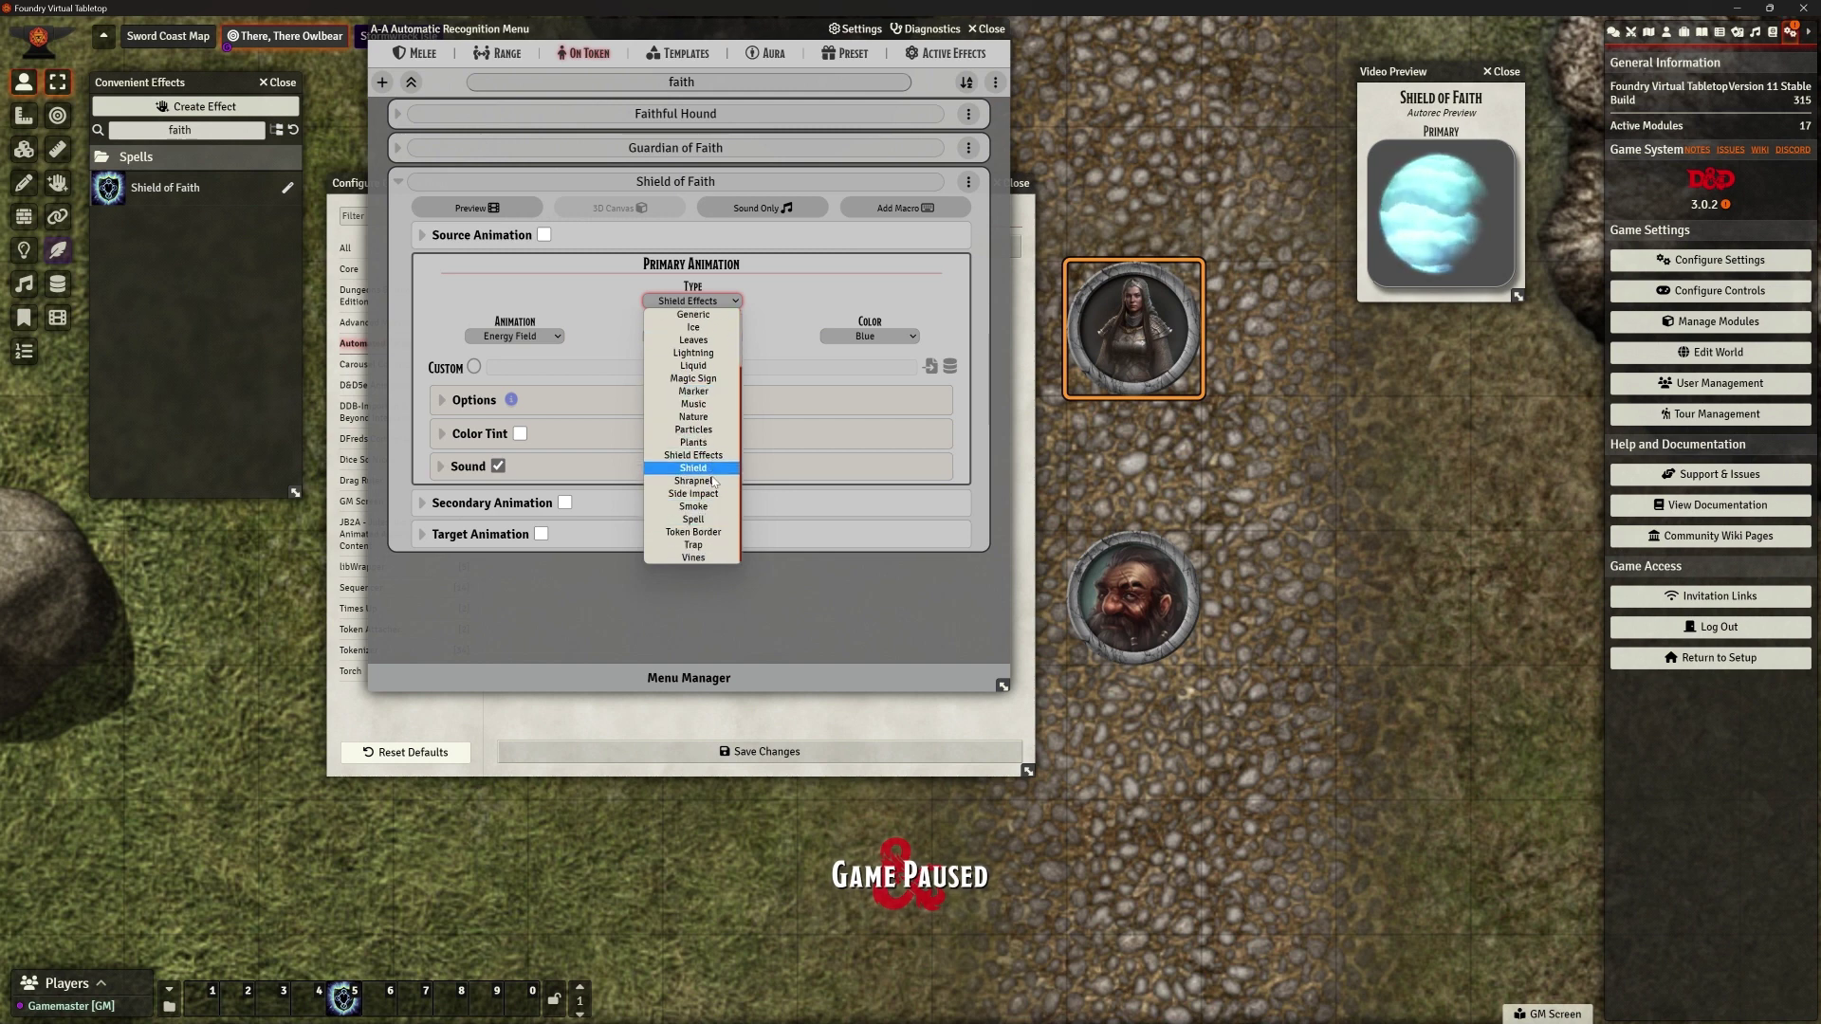
click(558, 337)
scroll(545, 419, down, 2)
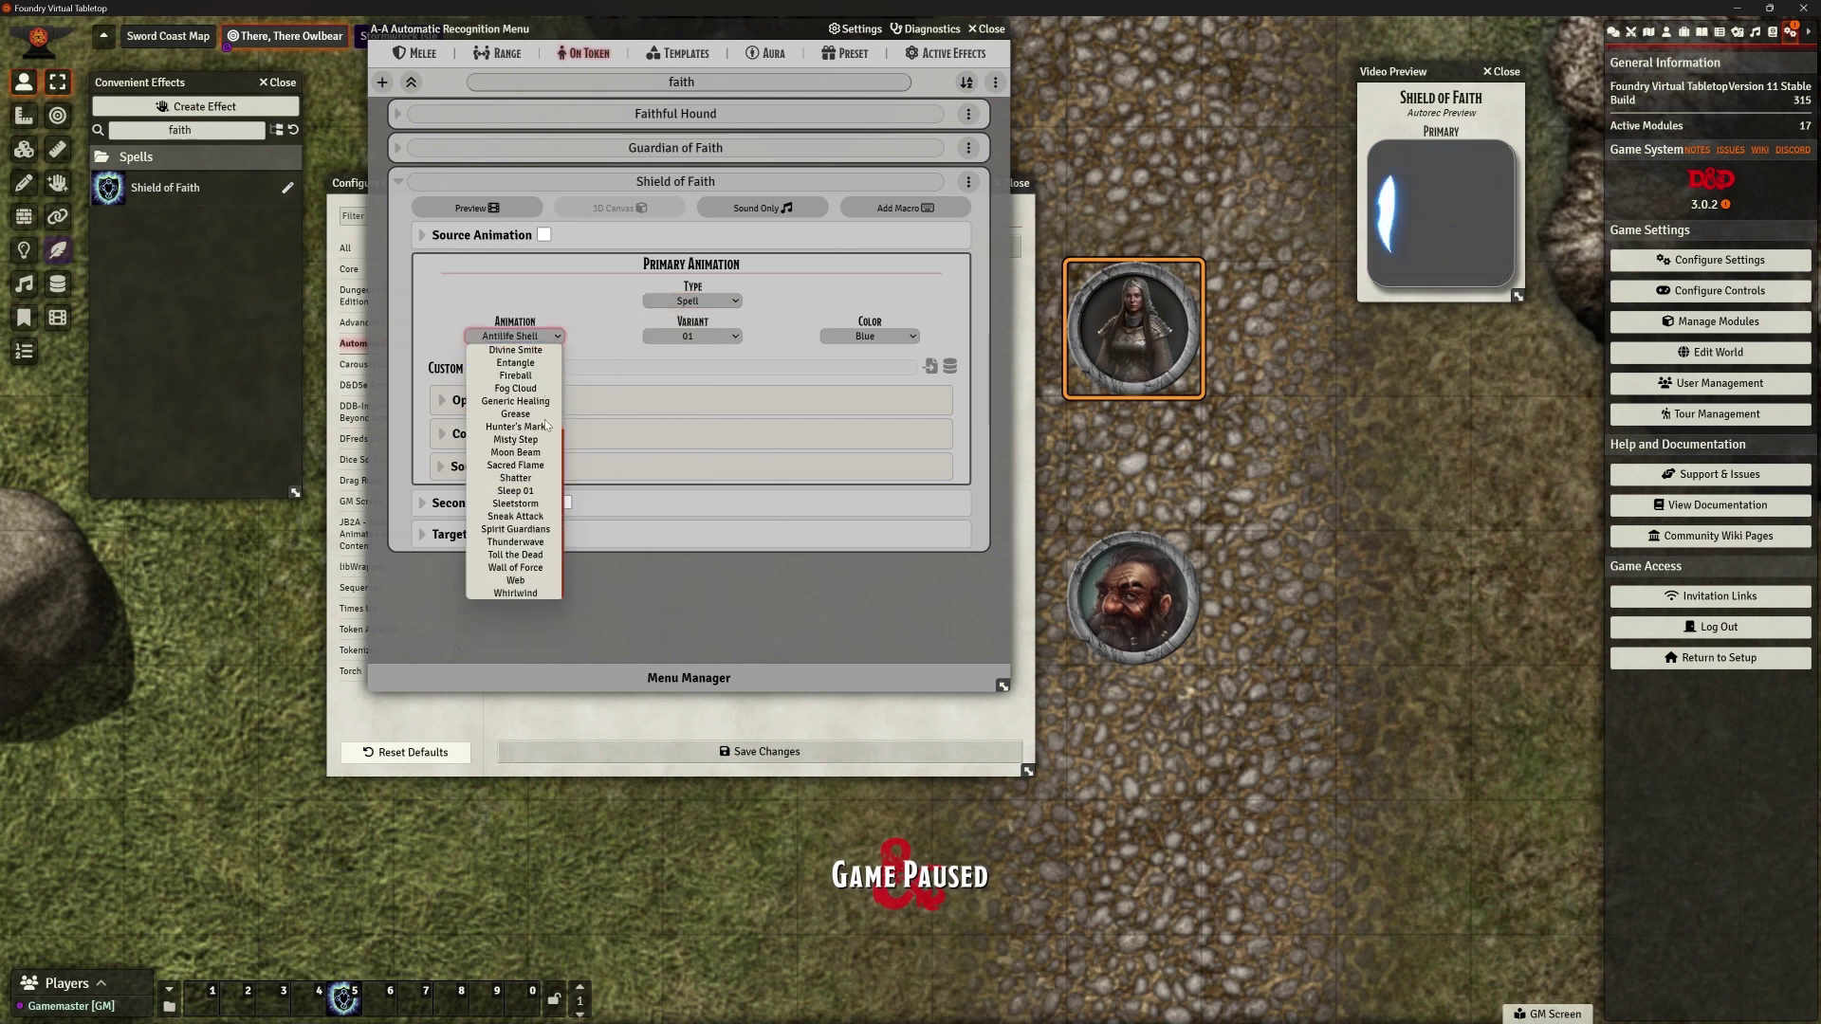
click(517, 556)
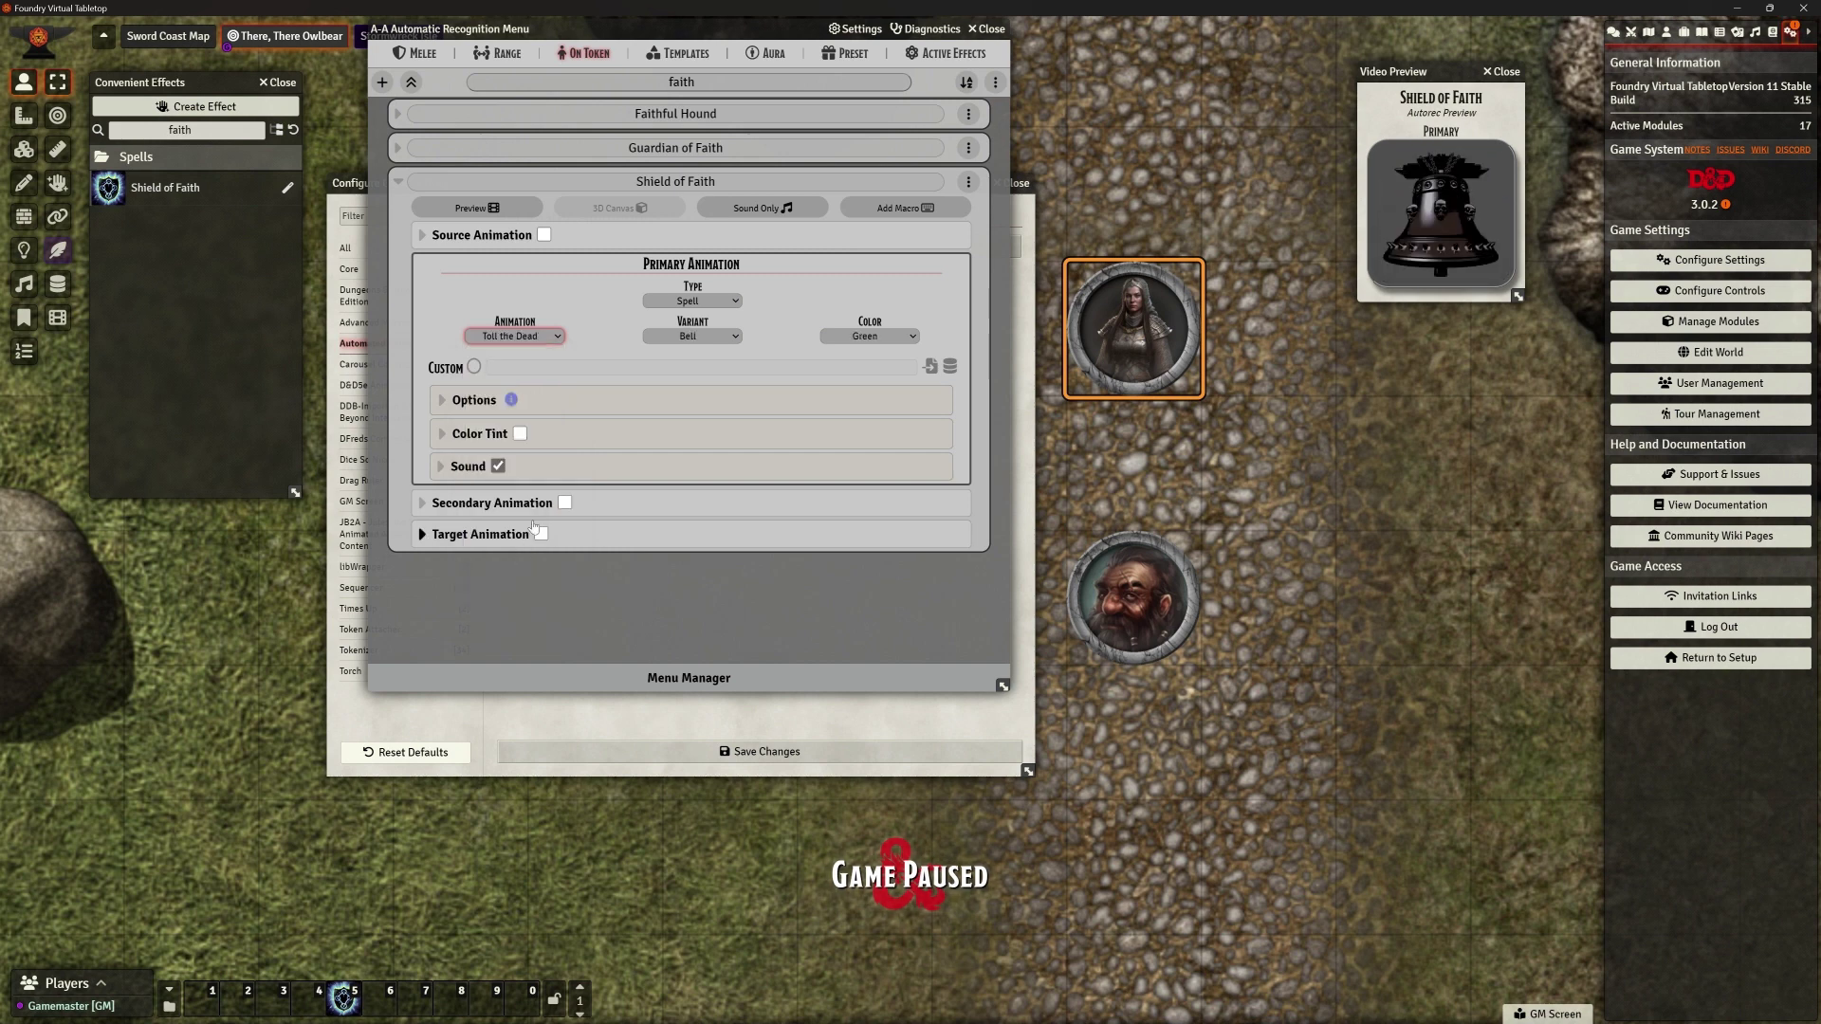
key(space)
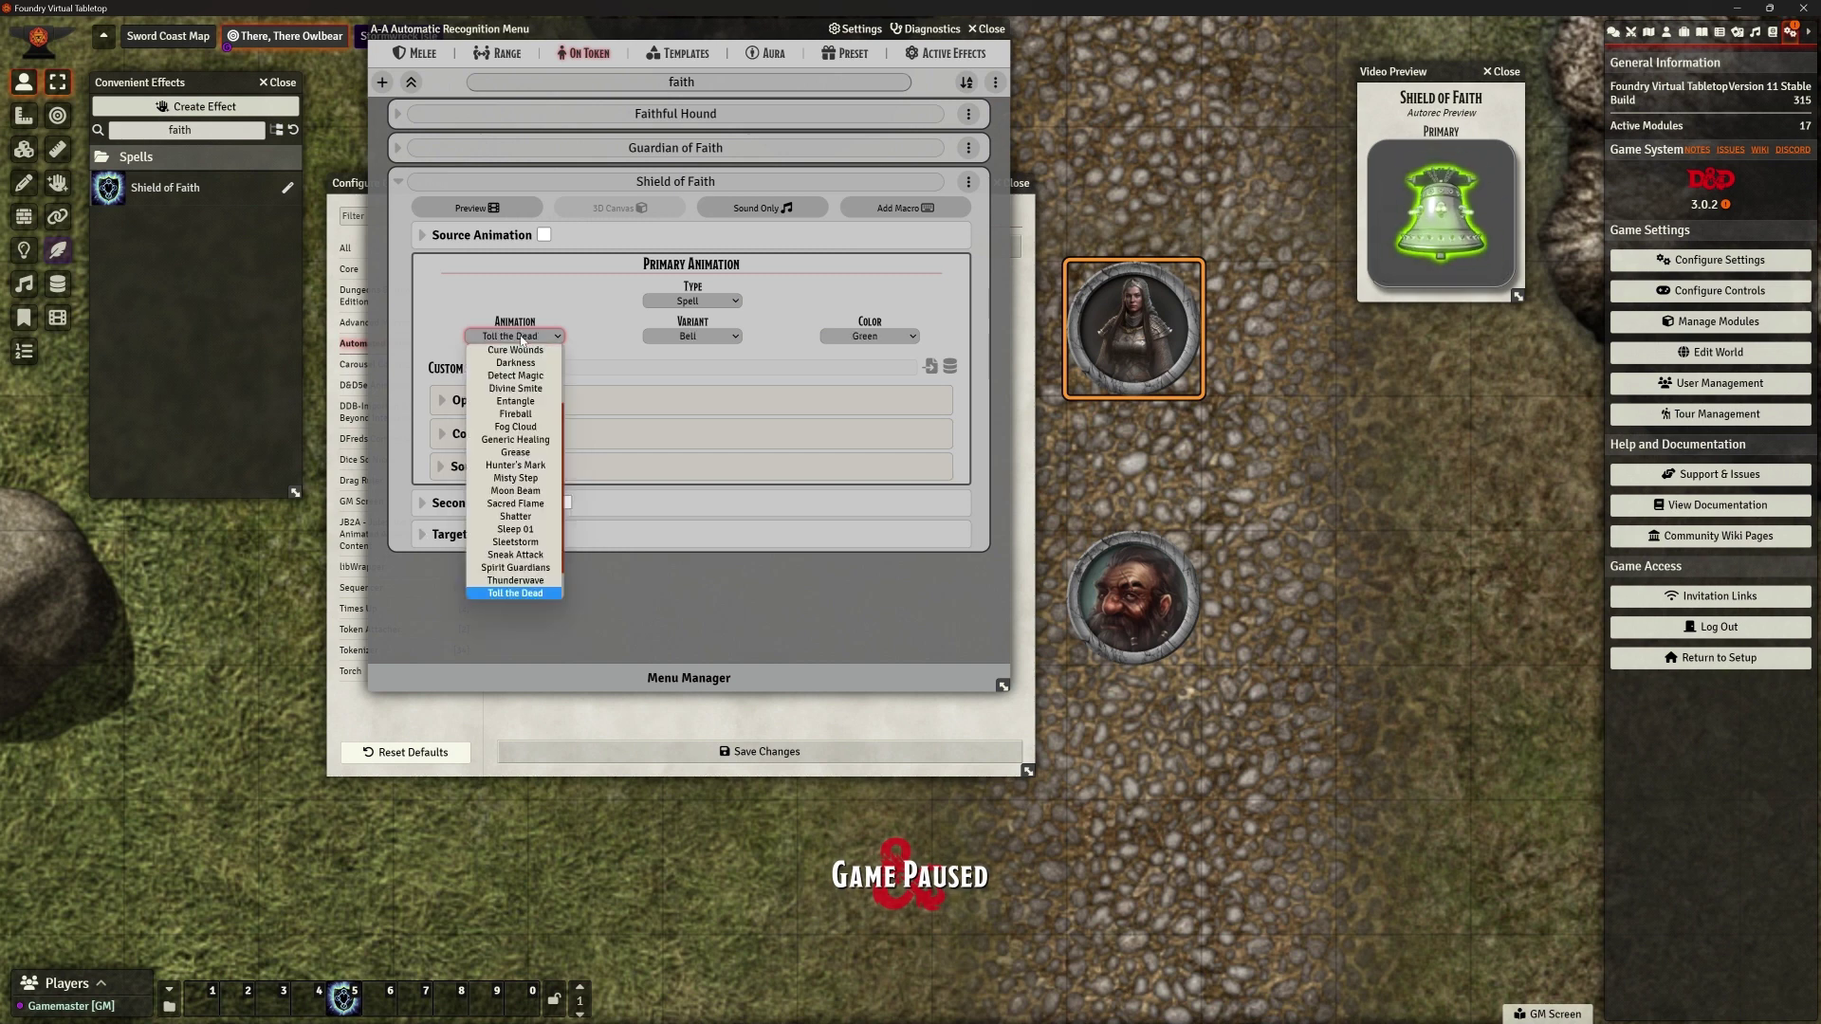
click(524, 414)
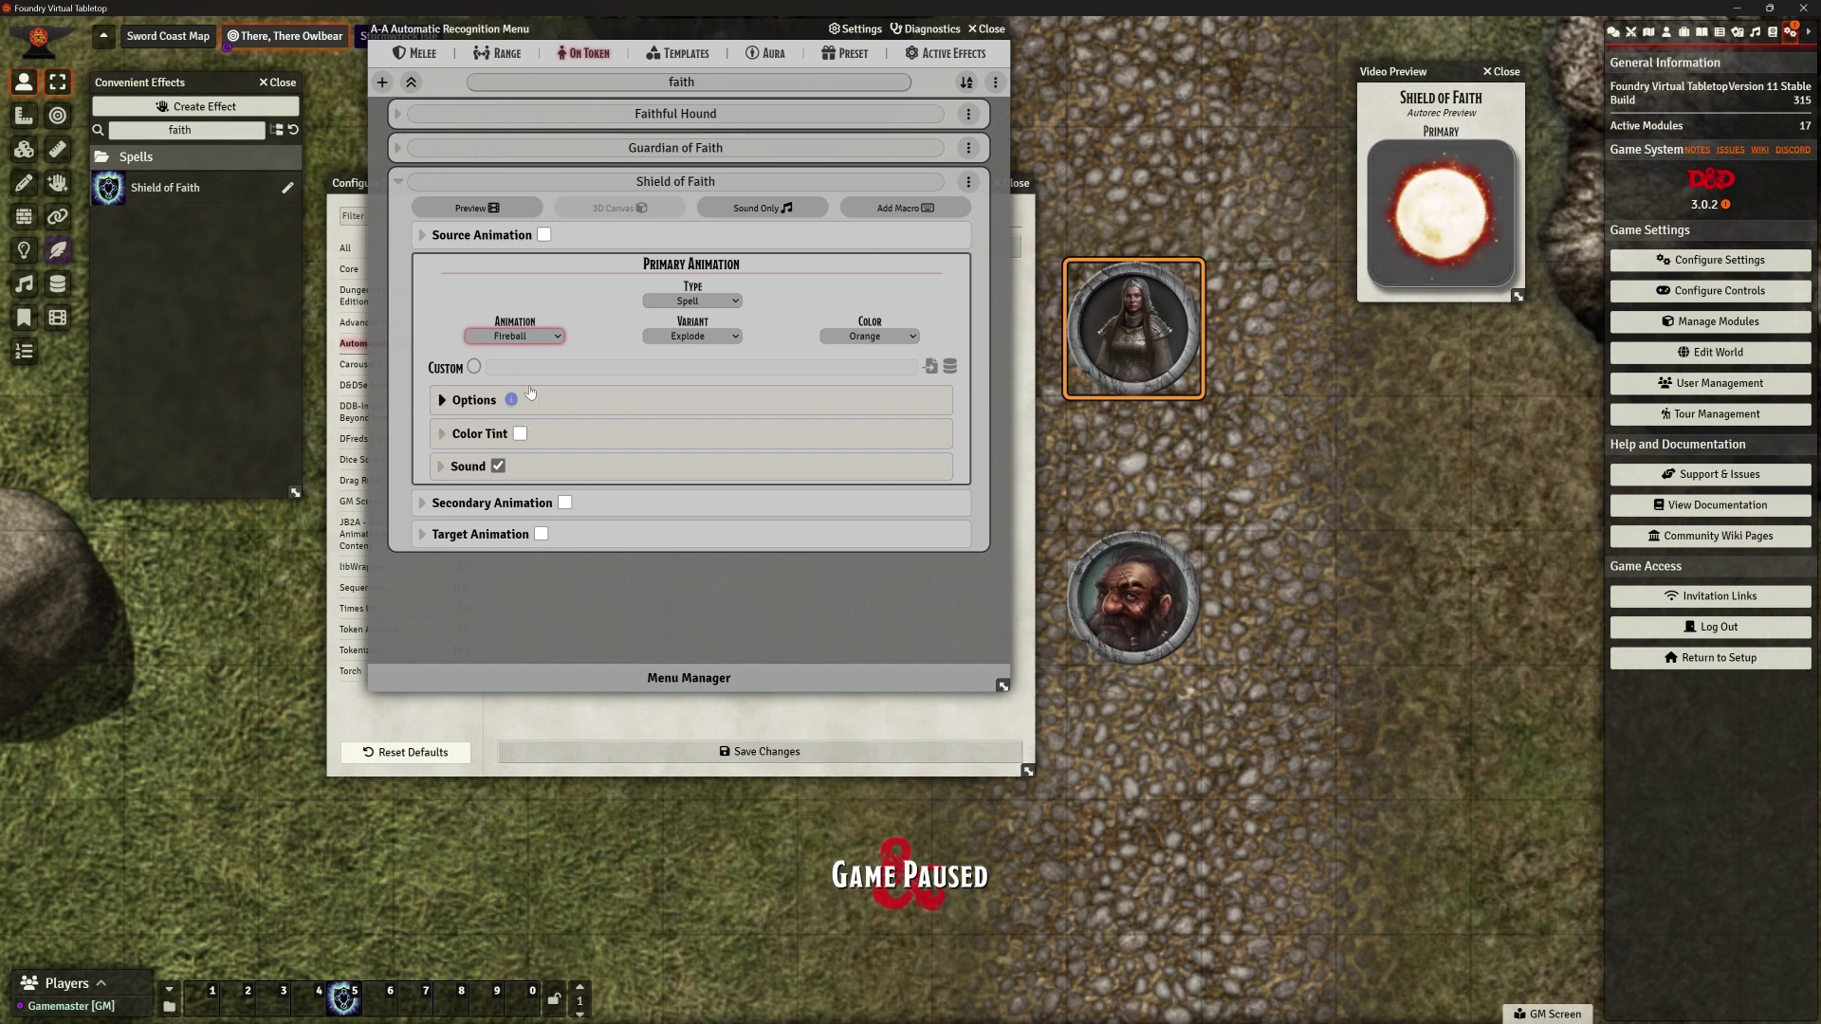
Preview the Antlife Shell animation and then Sneak Attack as Shield of Faith's primary Spell animation
click(538, 338)
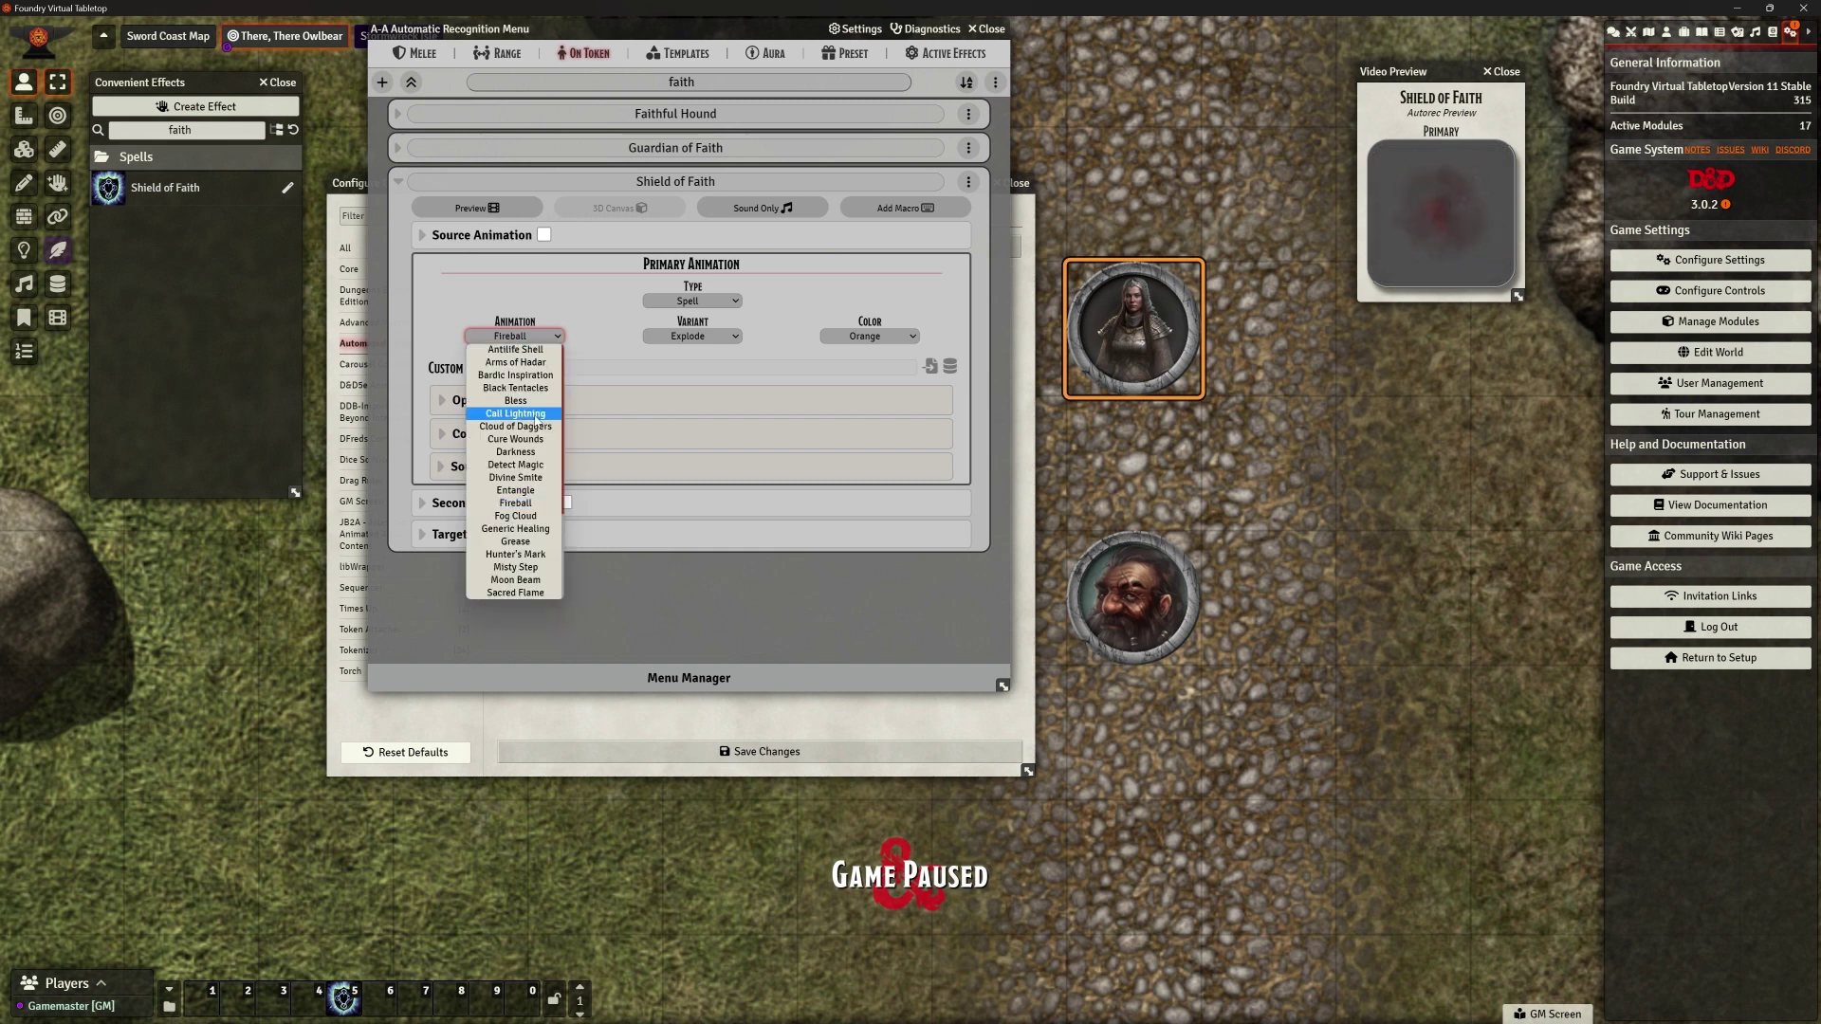
click(522, 350)
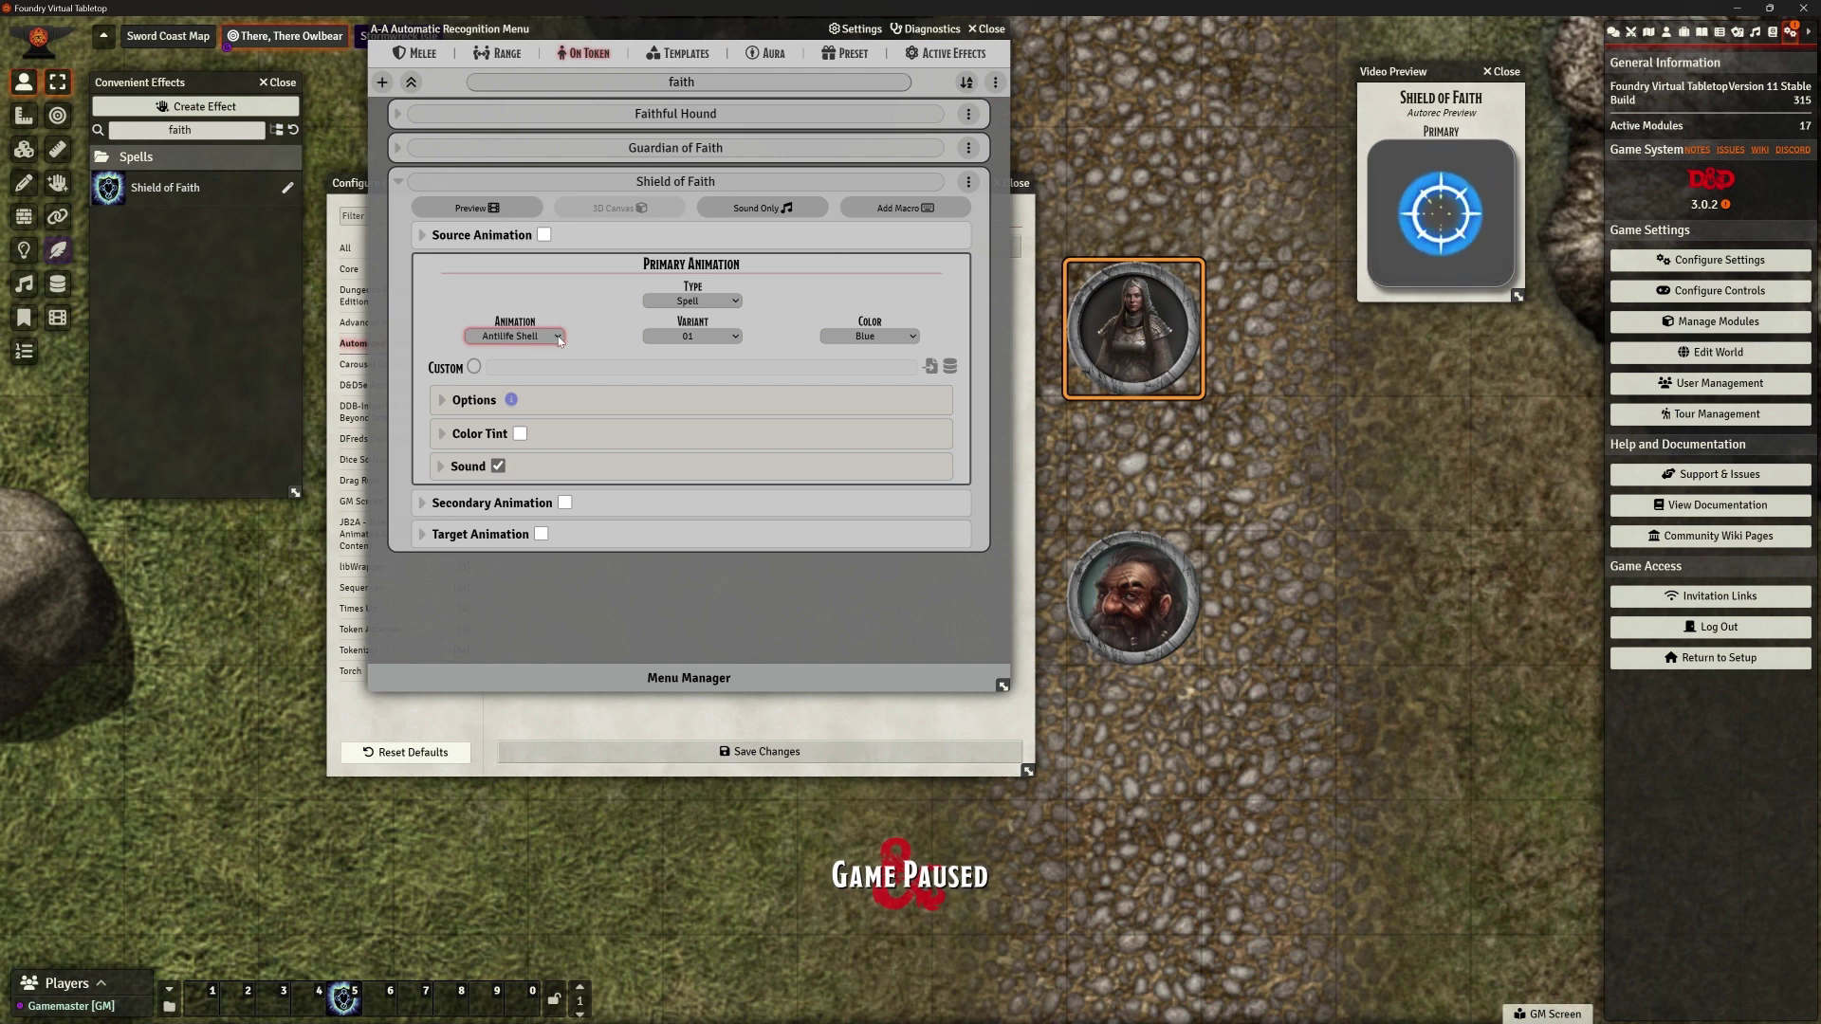
click(558, 336)
scroll(517, 569, down, 3)
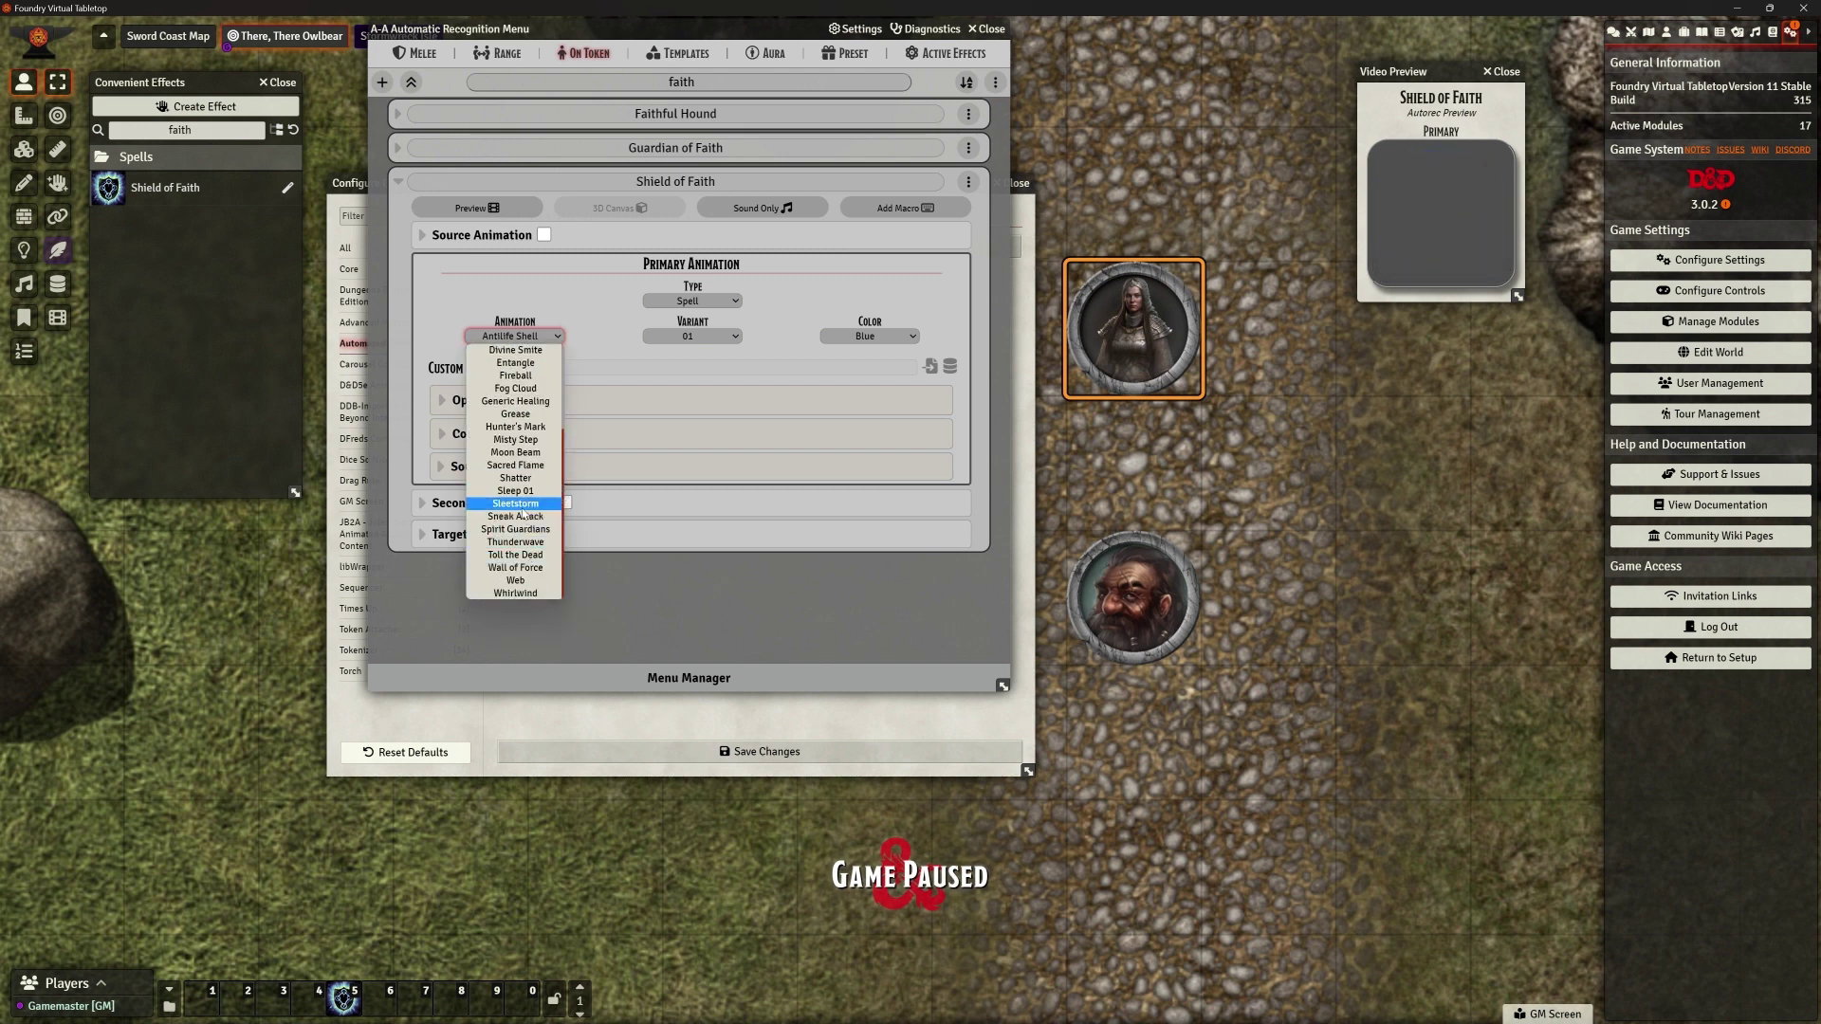
click(529, 517)
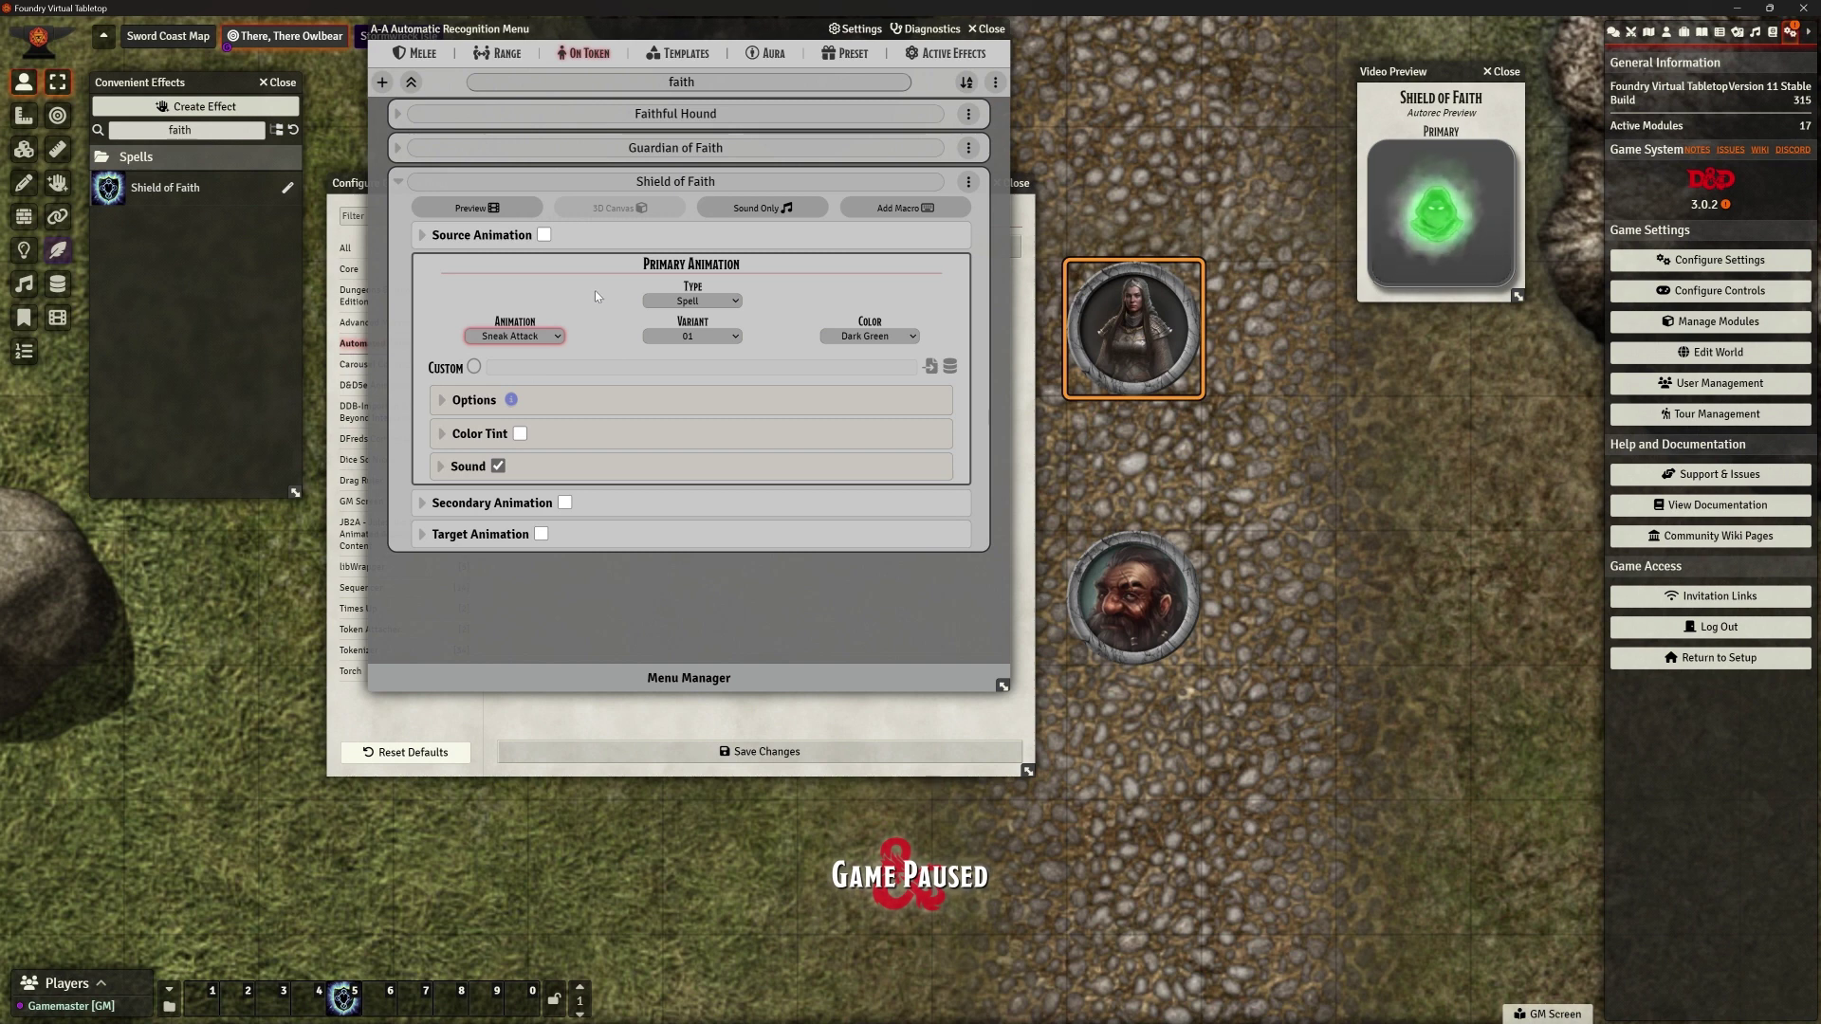
Change the primary animation's type to Shield and preview the Loop animation
click(679, 299)
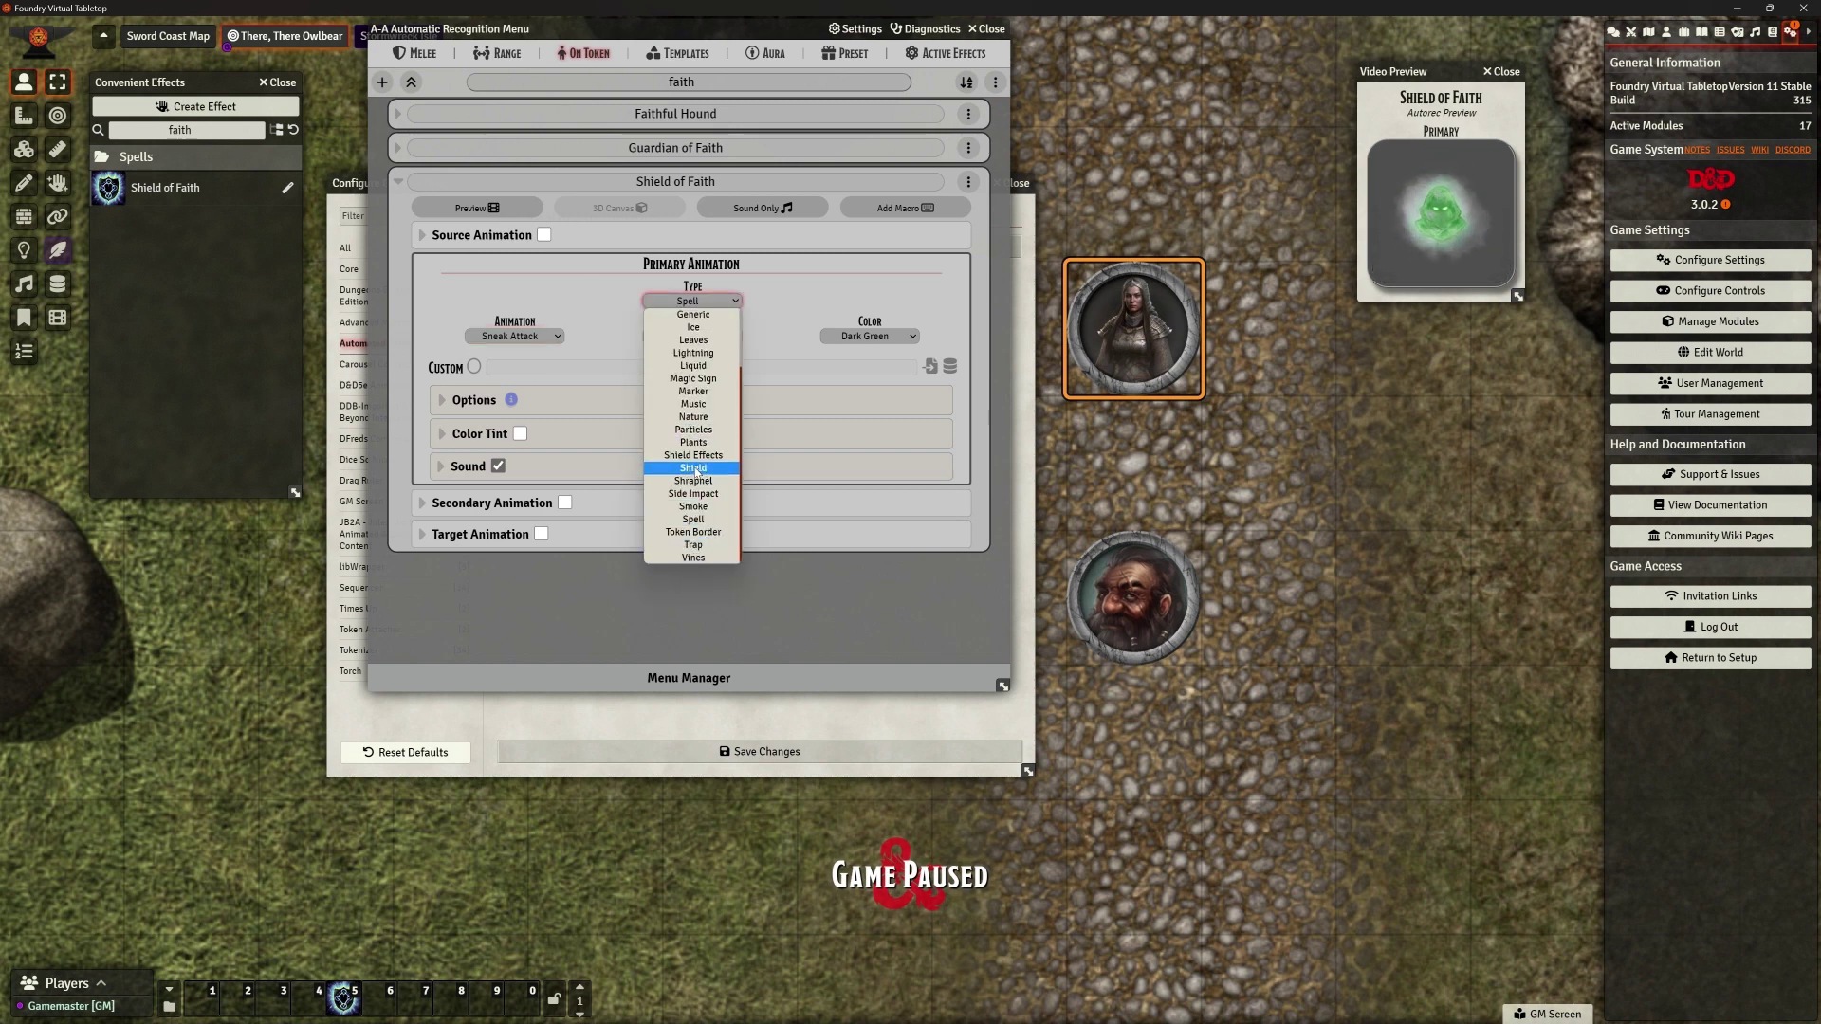
click(693, 468)
click(559, 337)
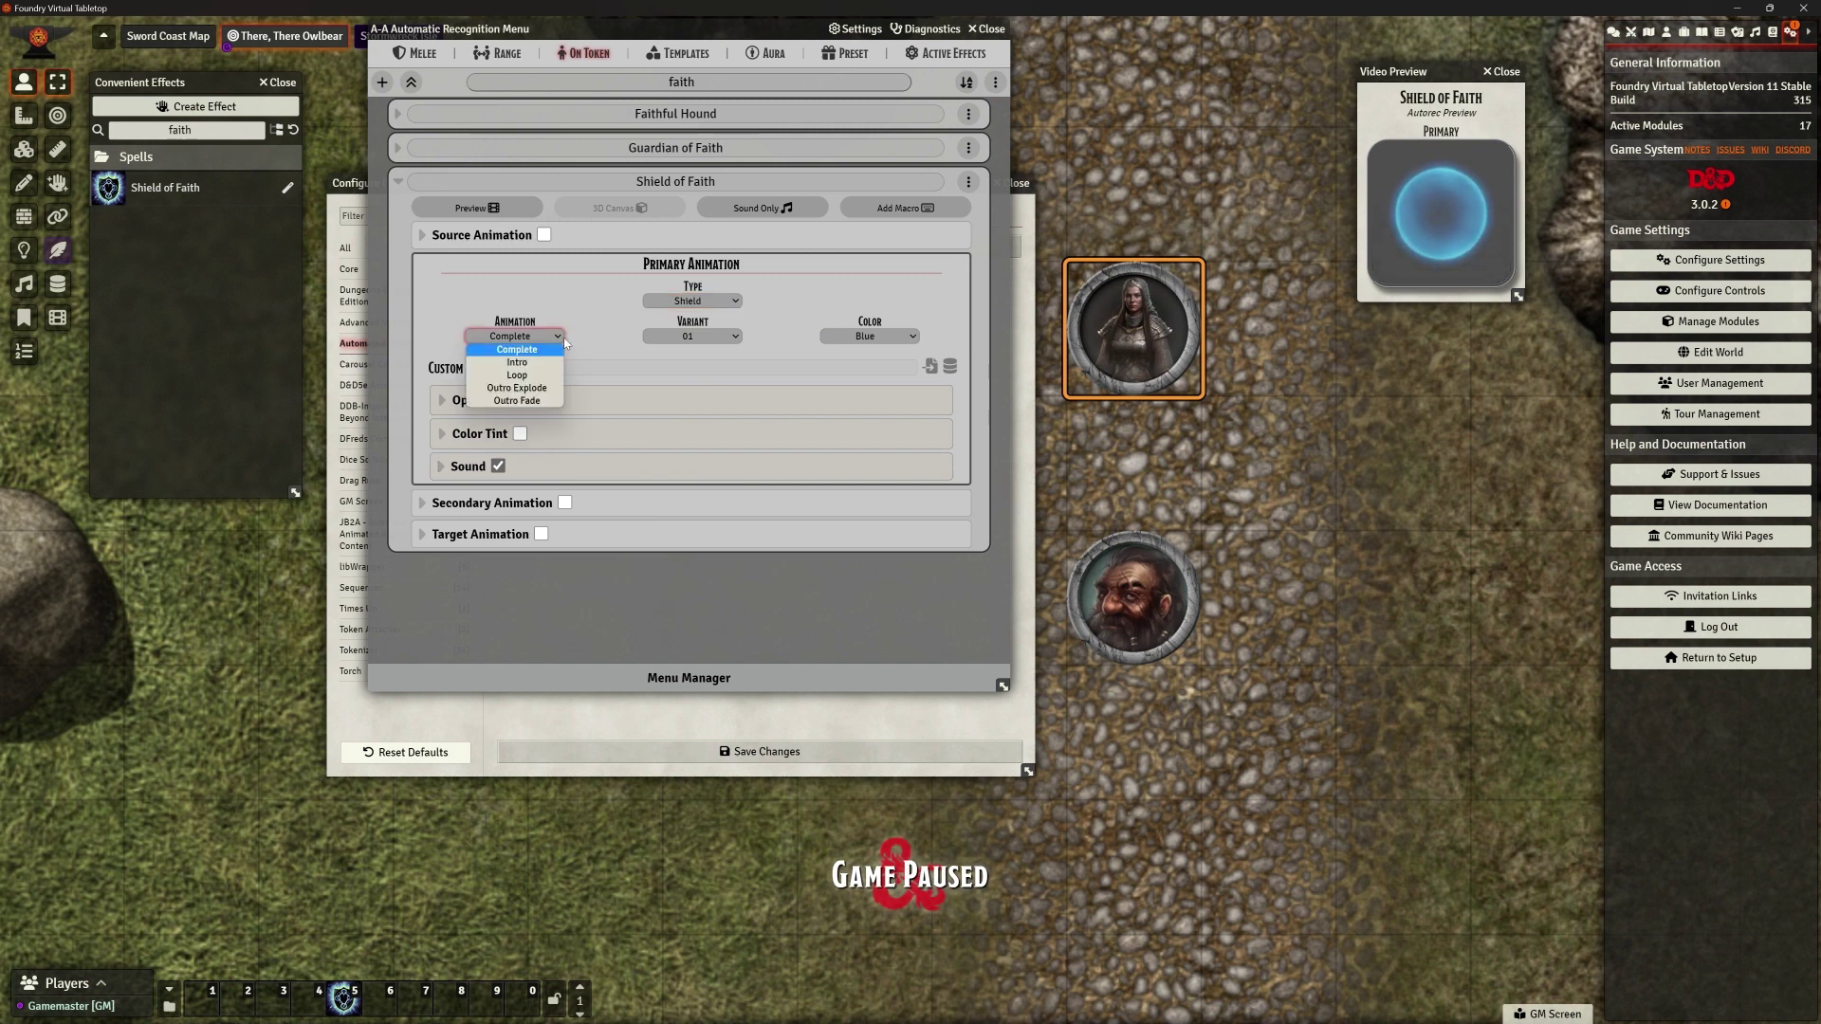
click(531, 382)
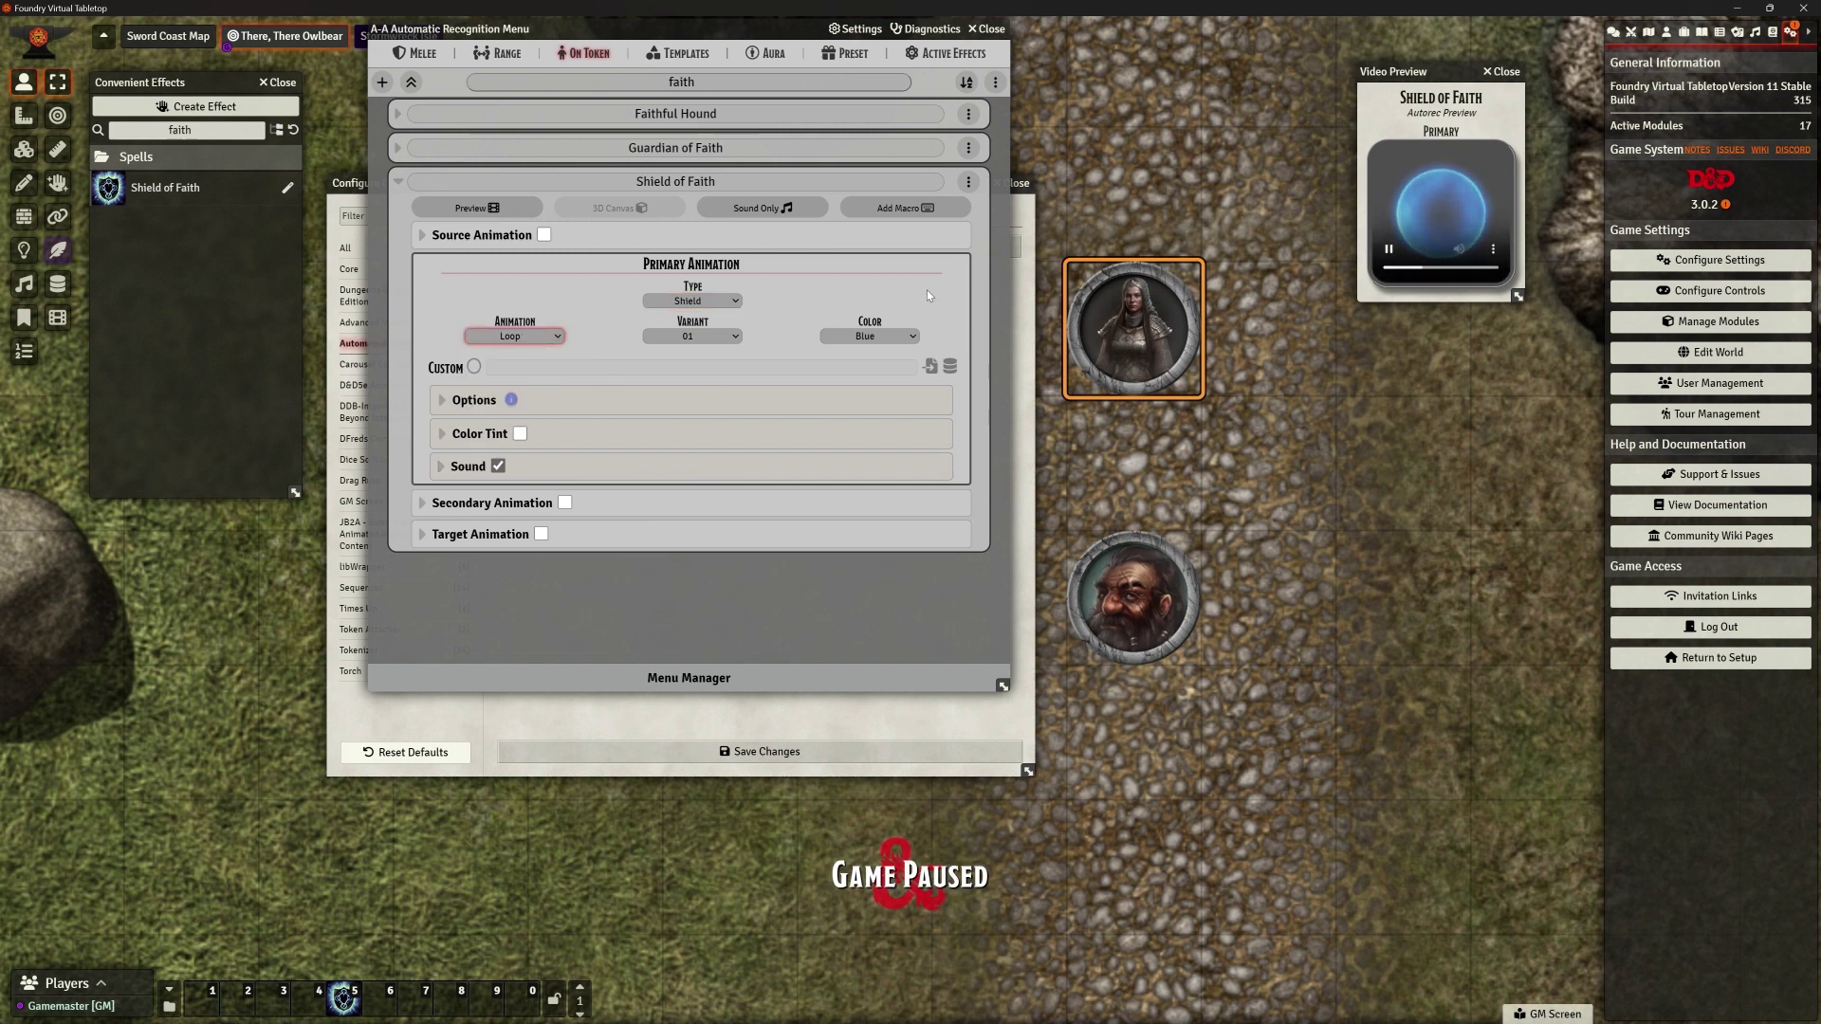
Switch the primary animation's type to Shield Effects and preview the Ice animation followed by Energy Field
click(701, 302)
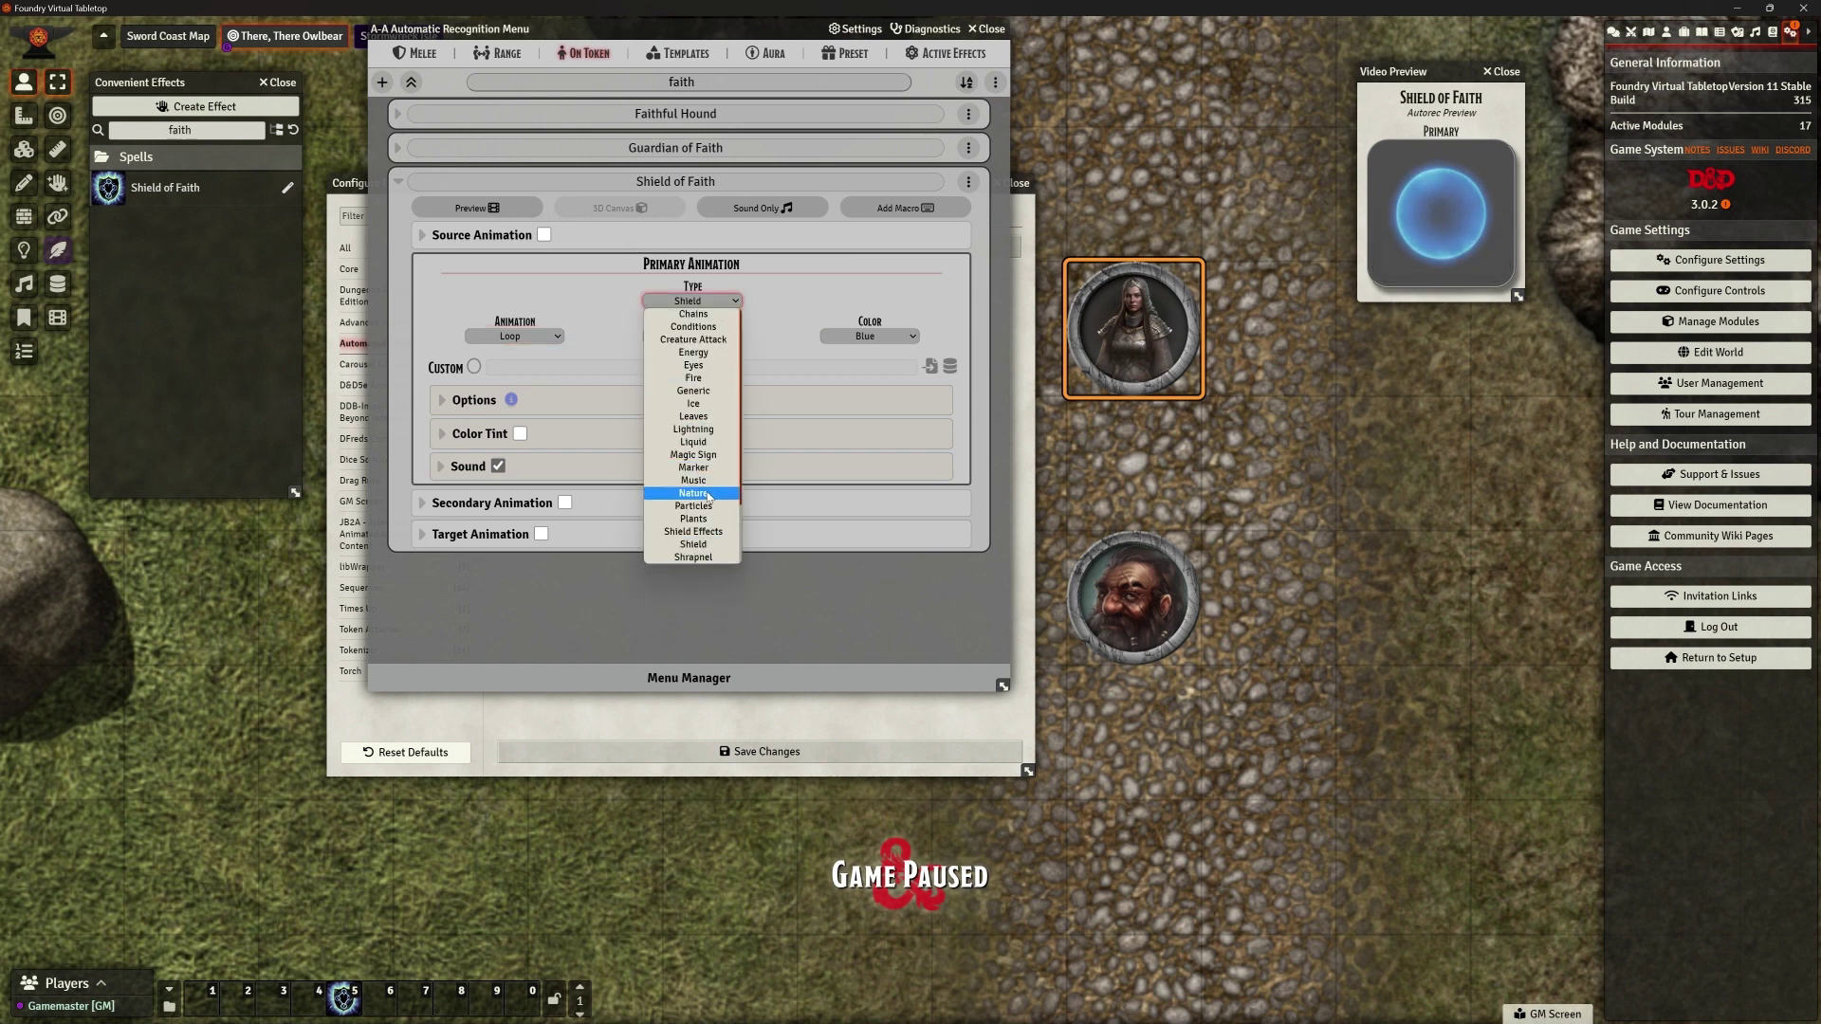
click(693, 531)
click(549, 334)
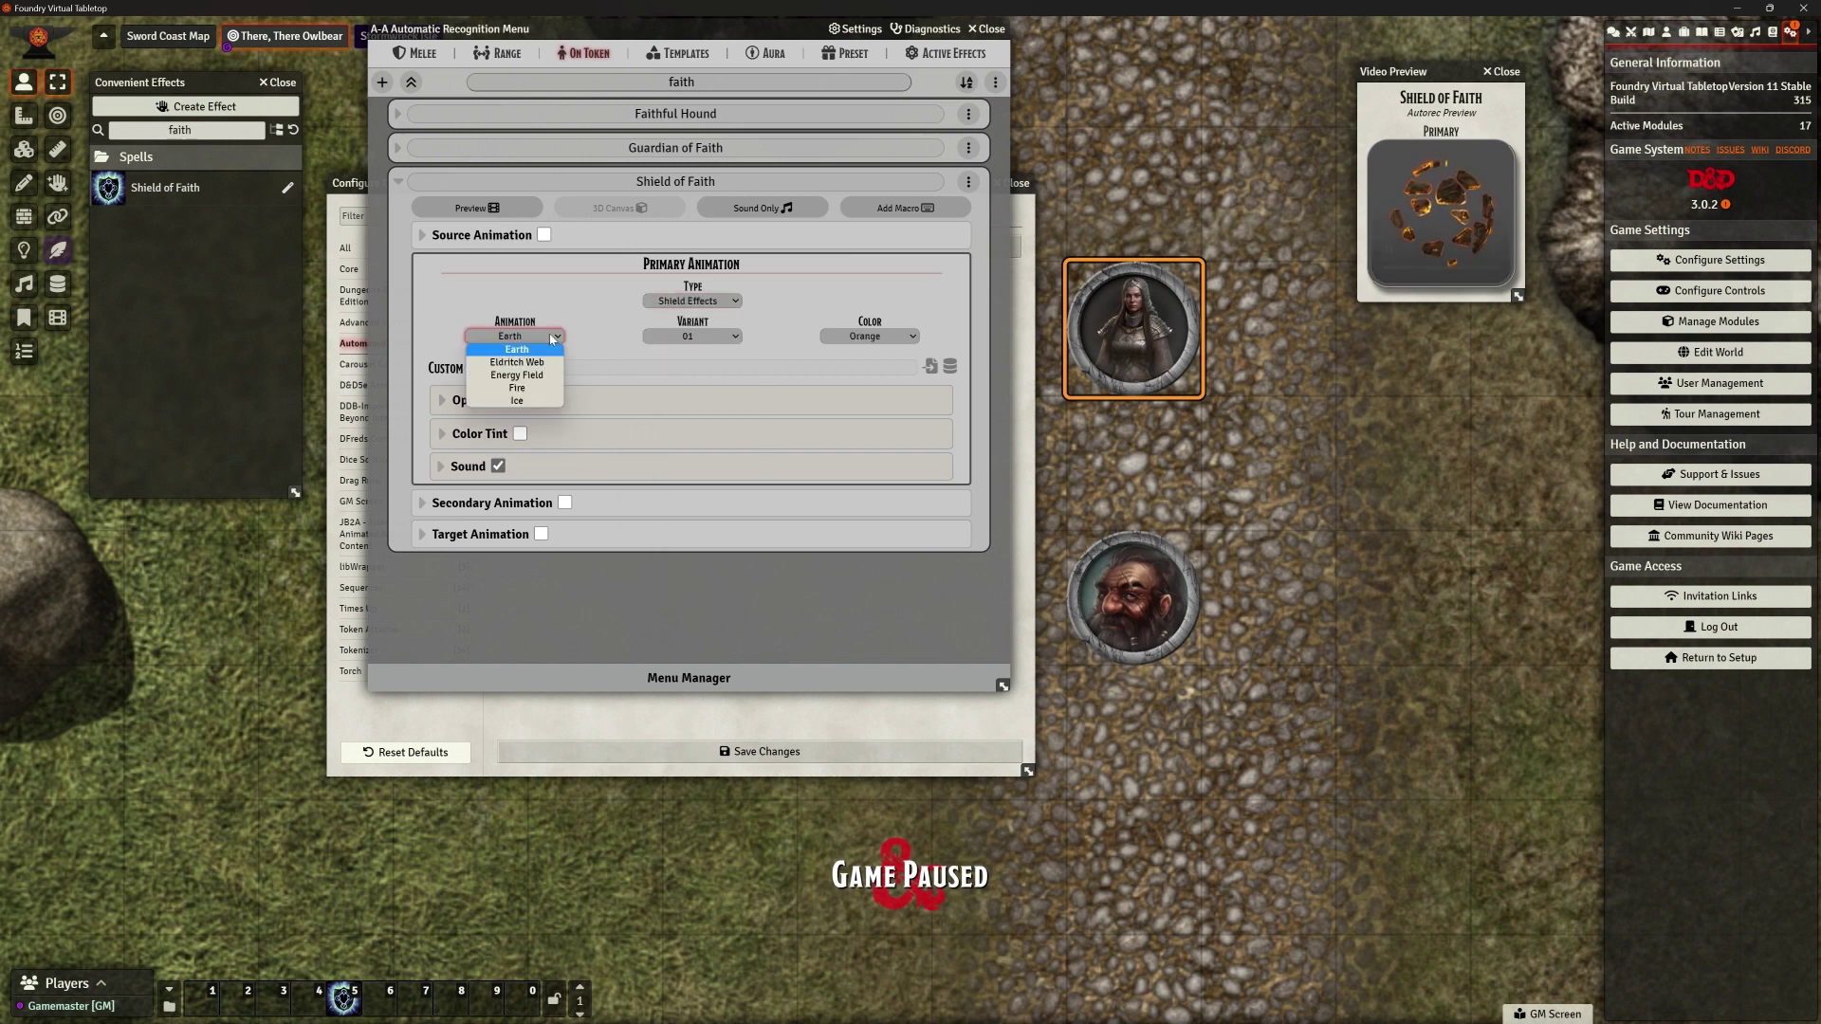
click(529, 399)
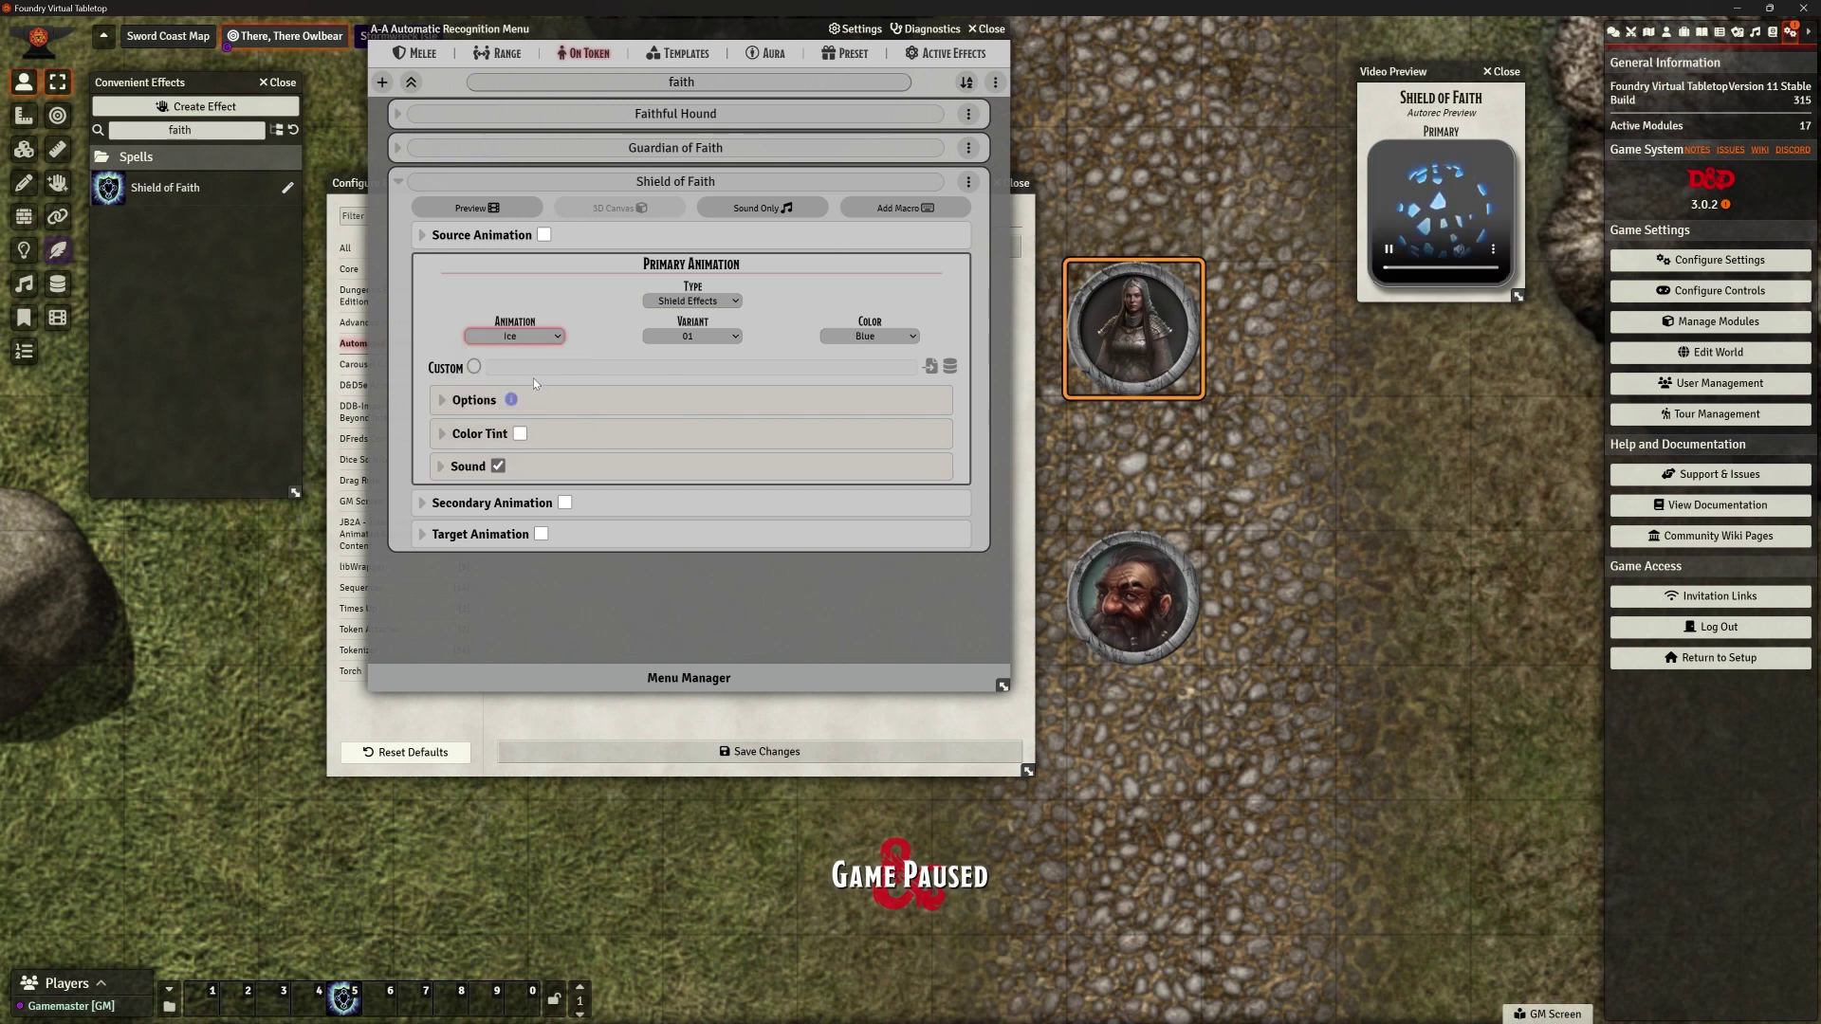
click(532, 337)
click(542, 376)
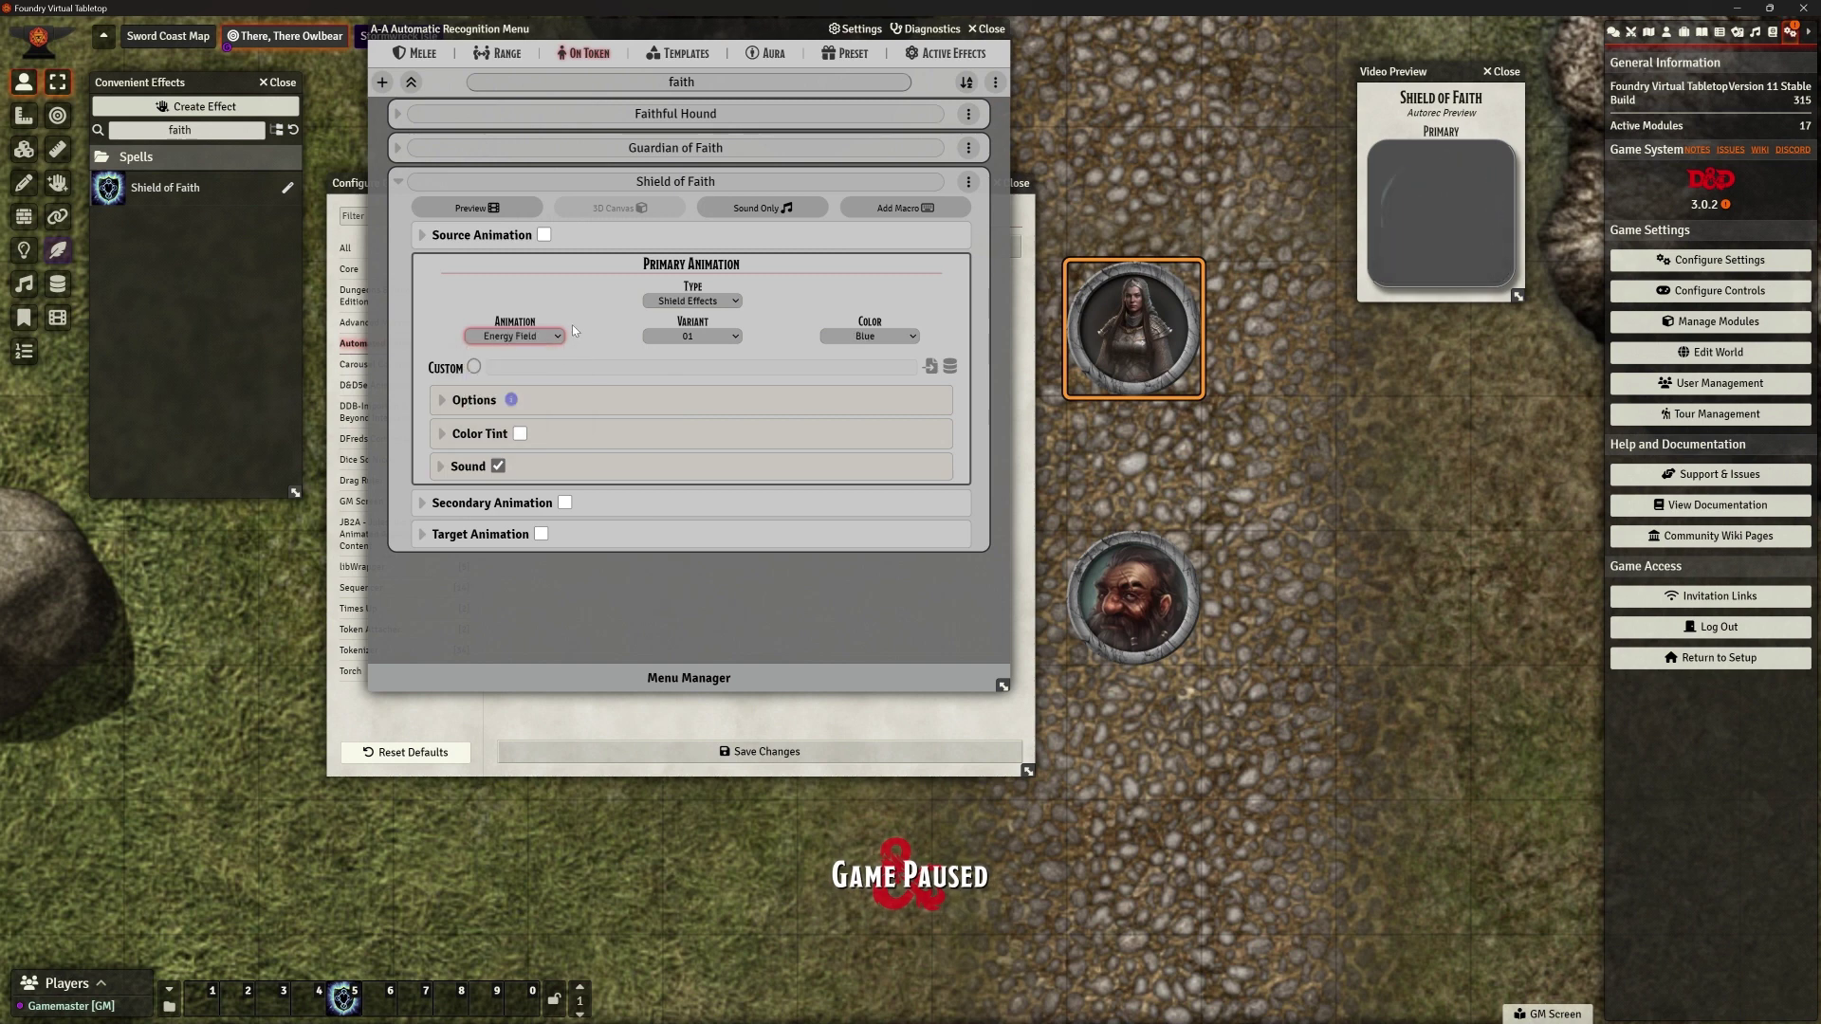
Change the primary animation's type to Particles and preview the Inward Stars animation followed by Stars
click(727, 304)
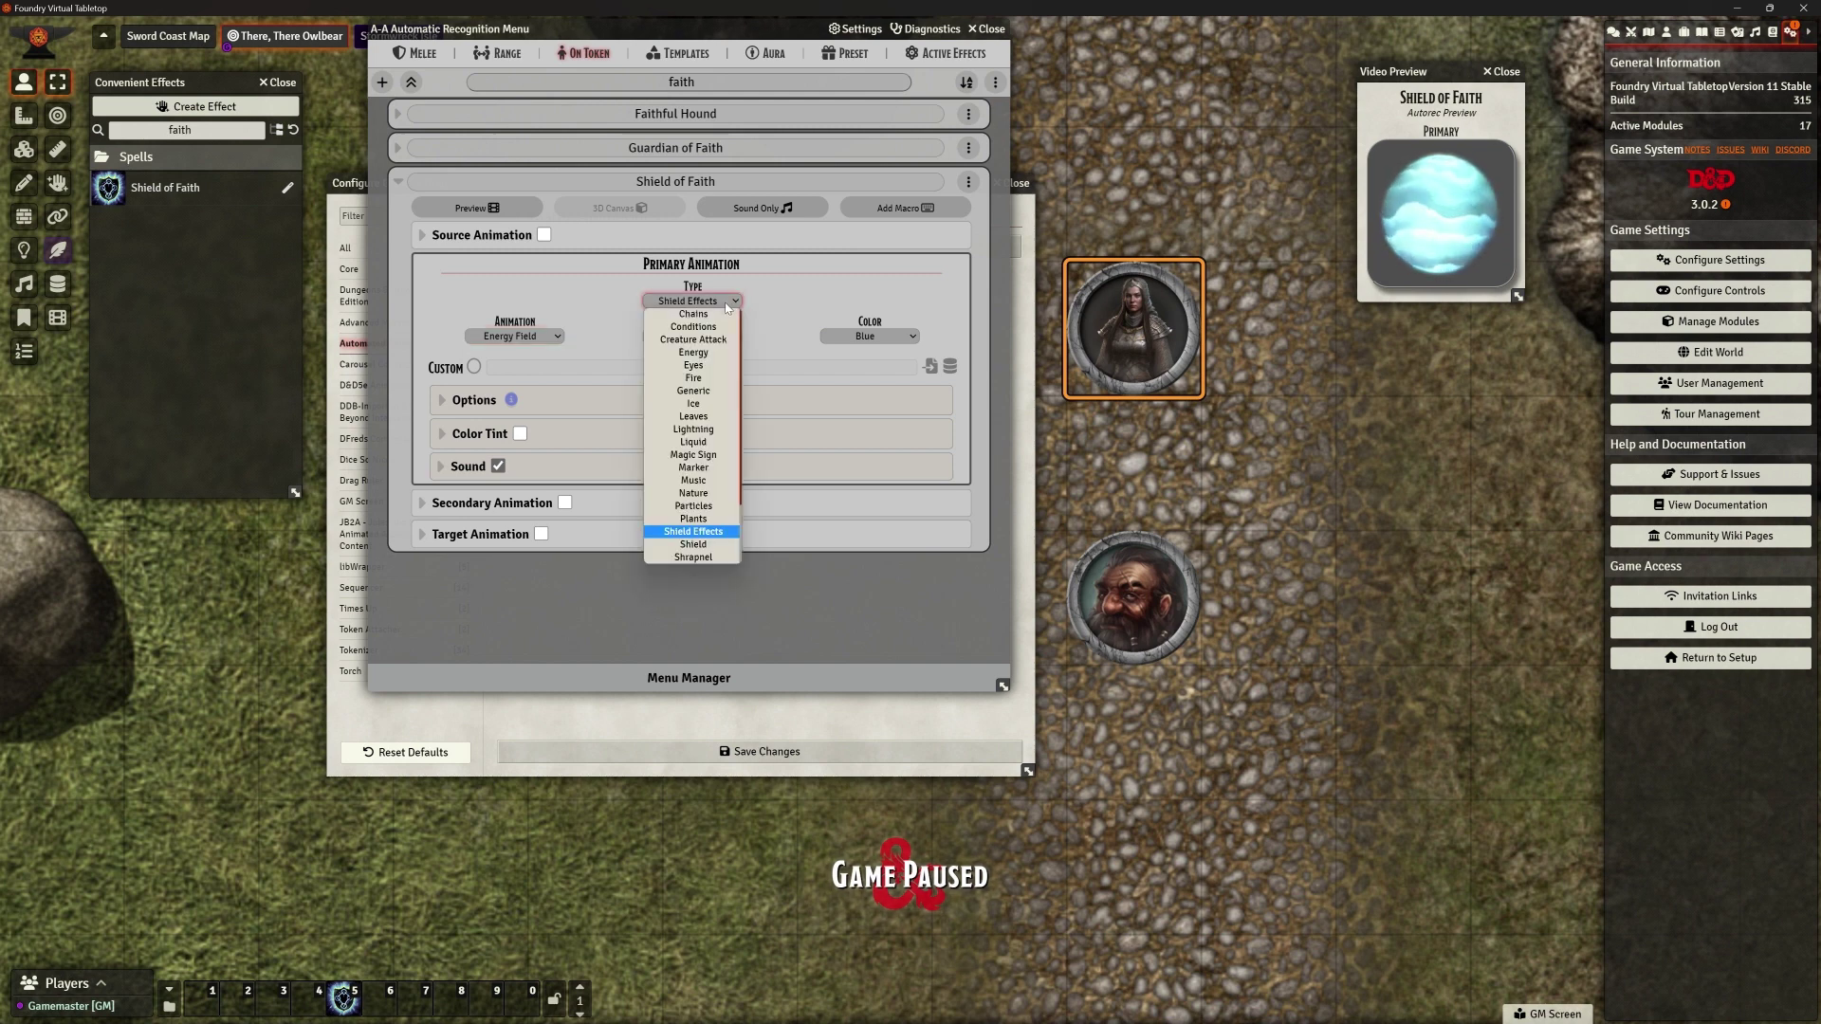
scroll(705, 531, down, 2)
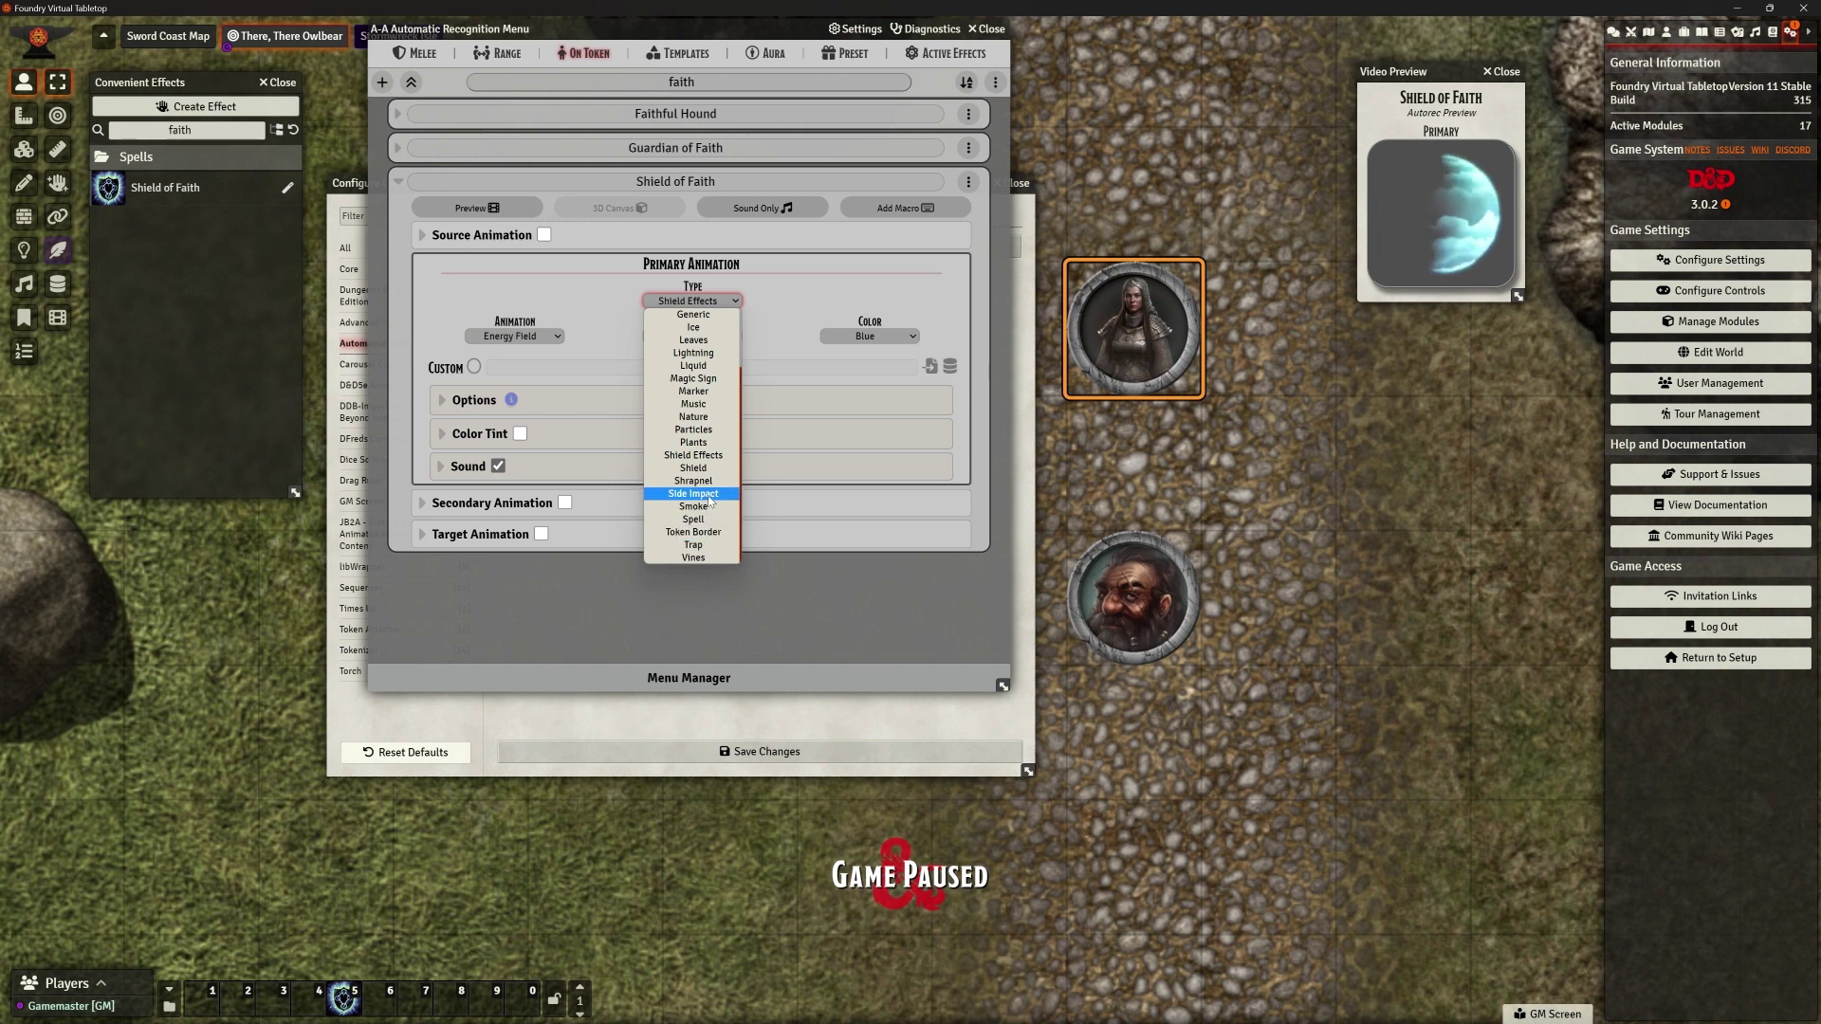
click(697, 429)
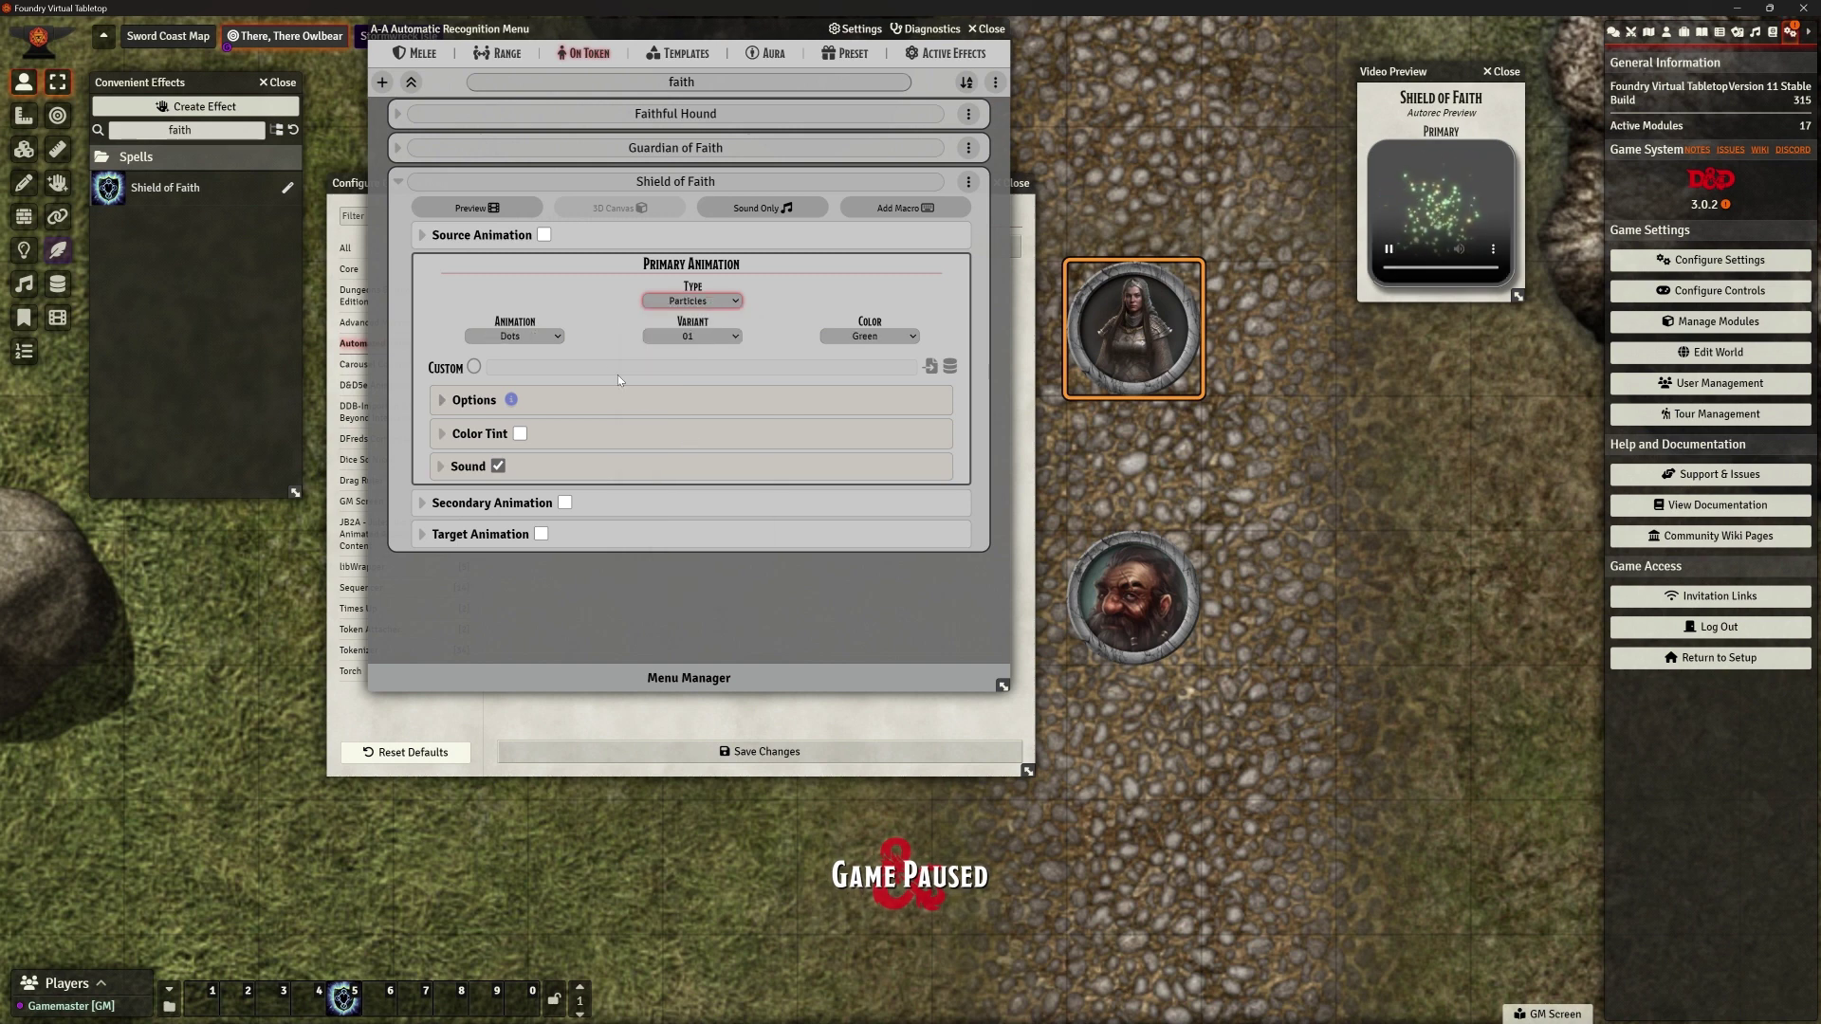
click(553, 337)
click(538, 380)
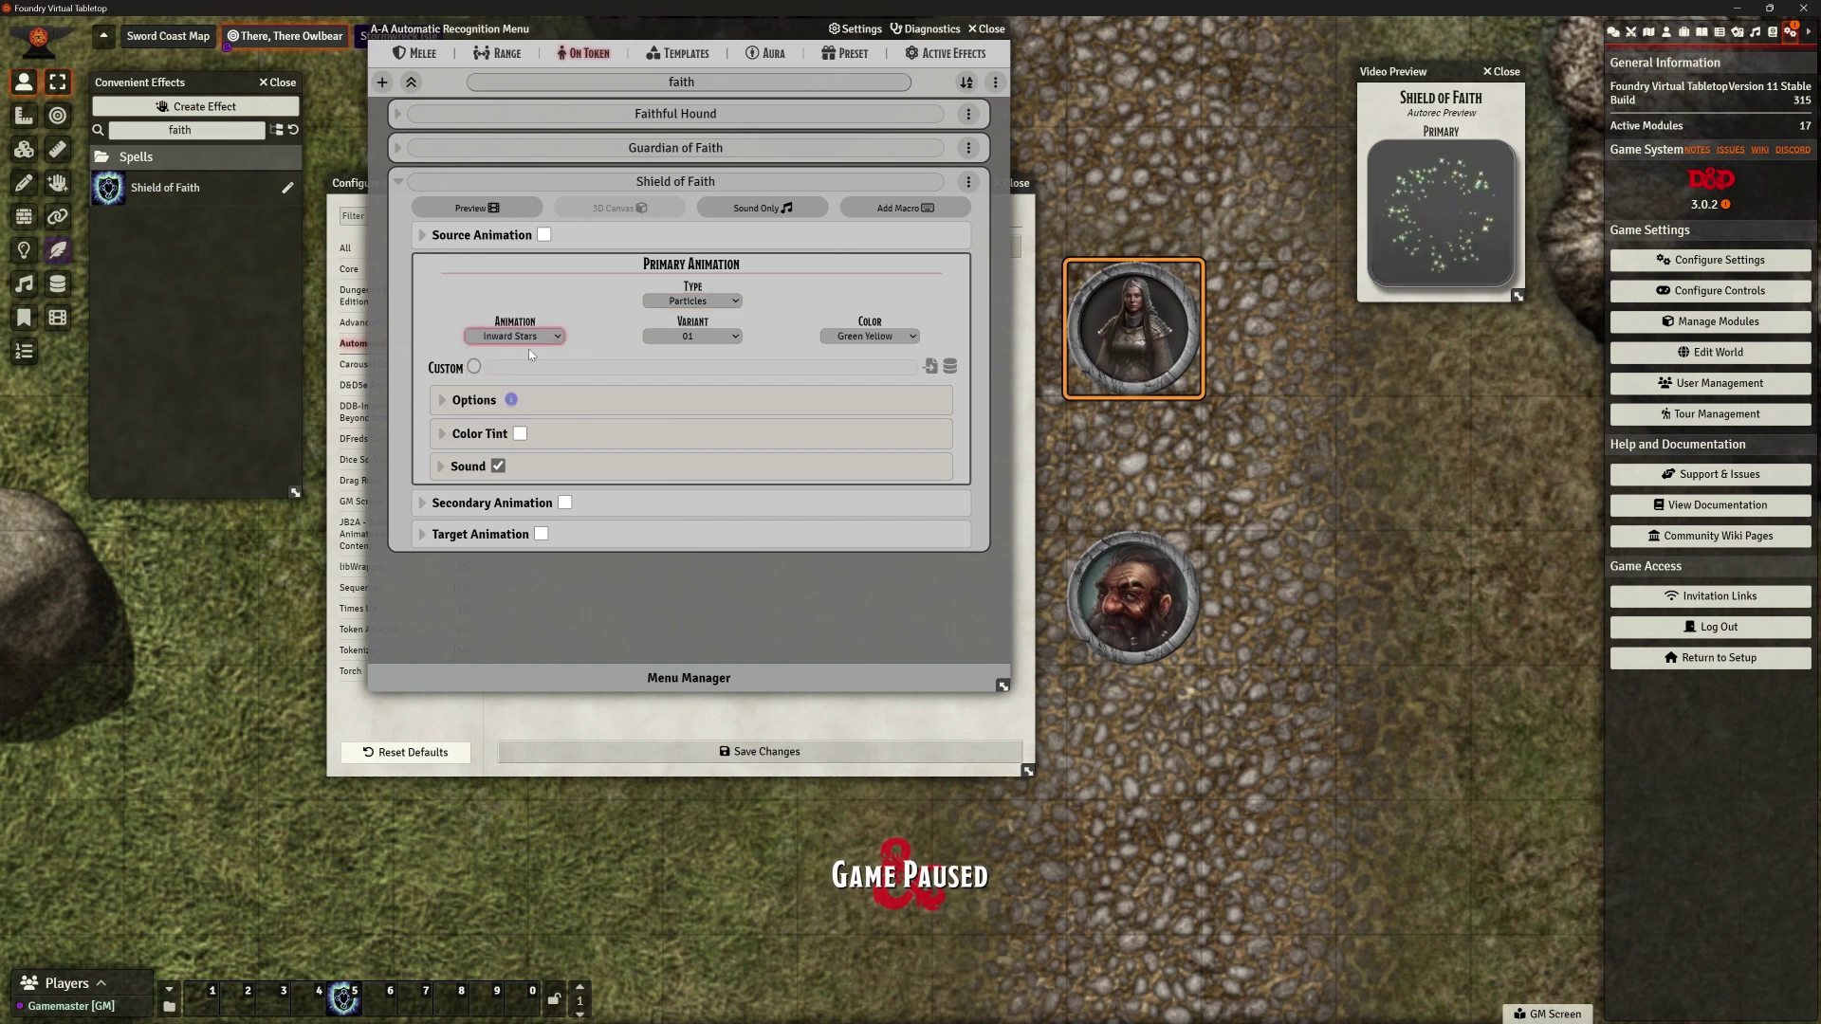
click(527, 337)
click(536, 396)
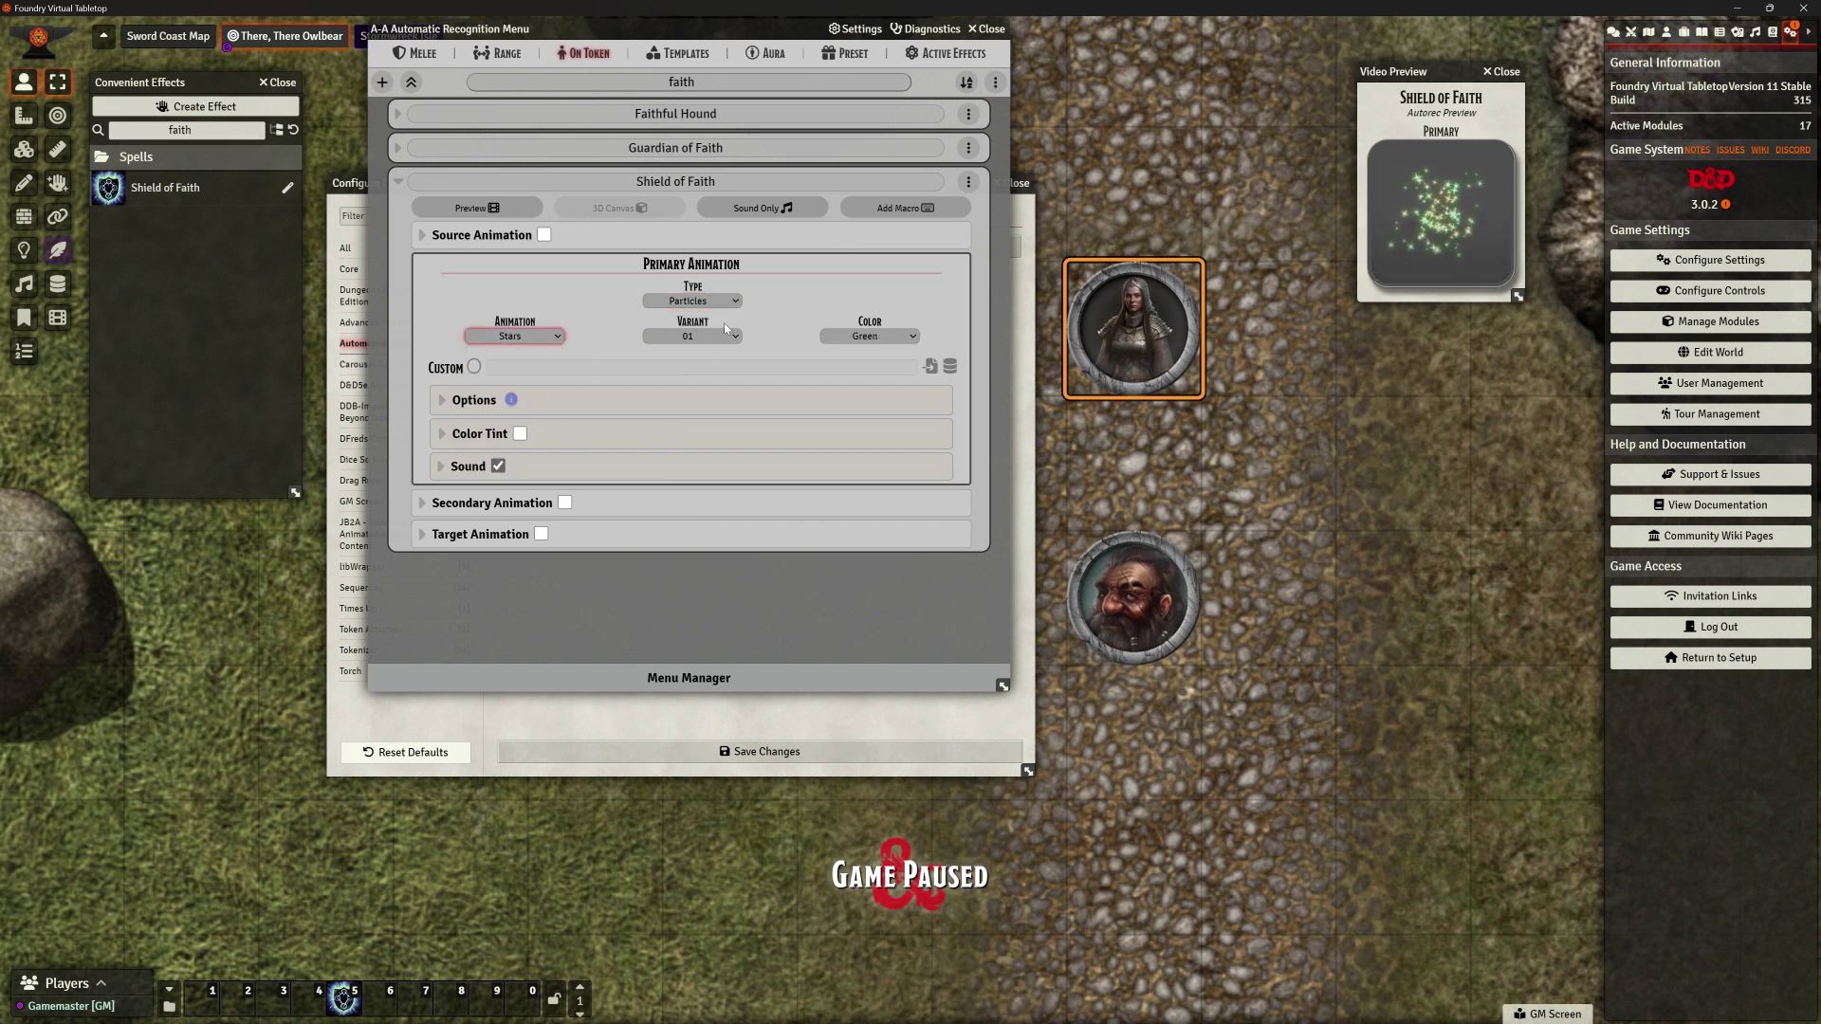
Change the primary animation's type to Magic Sign and preview the Divination animation followed by Evocation
click(736, 302)
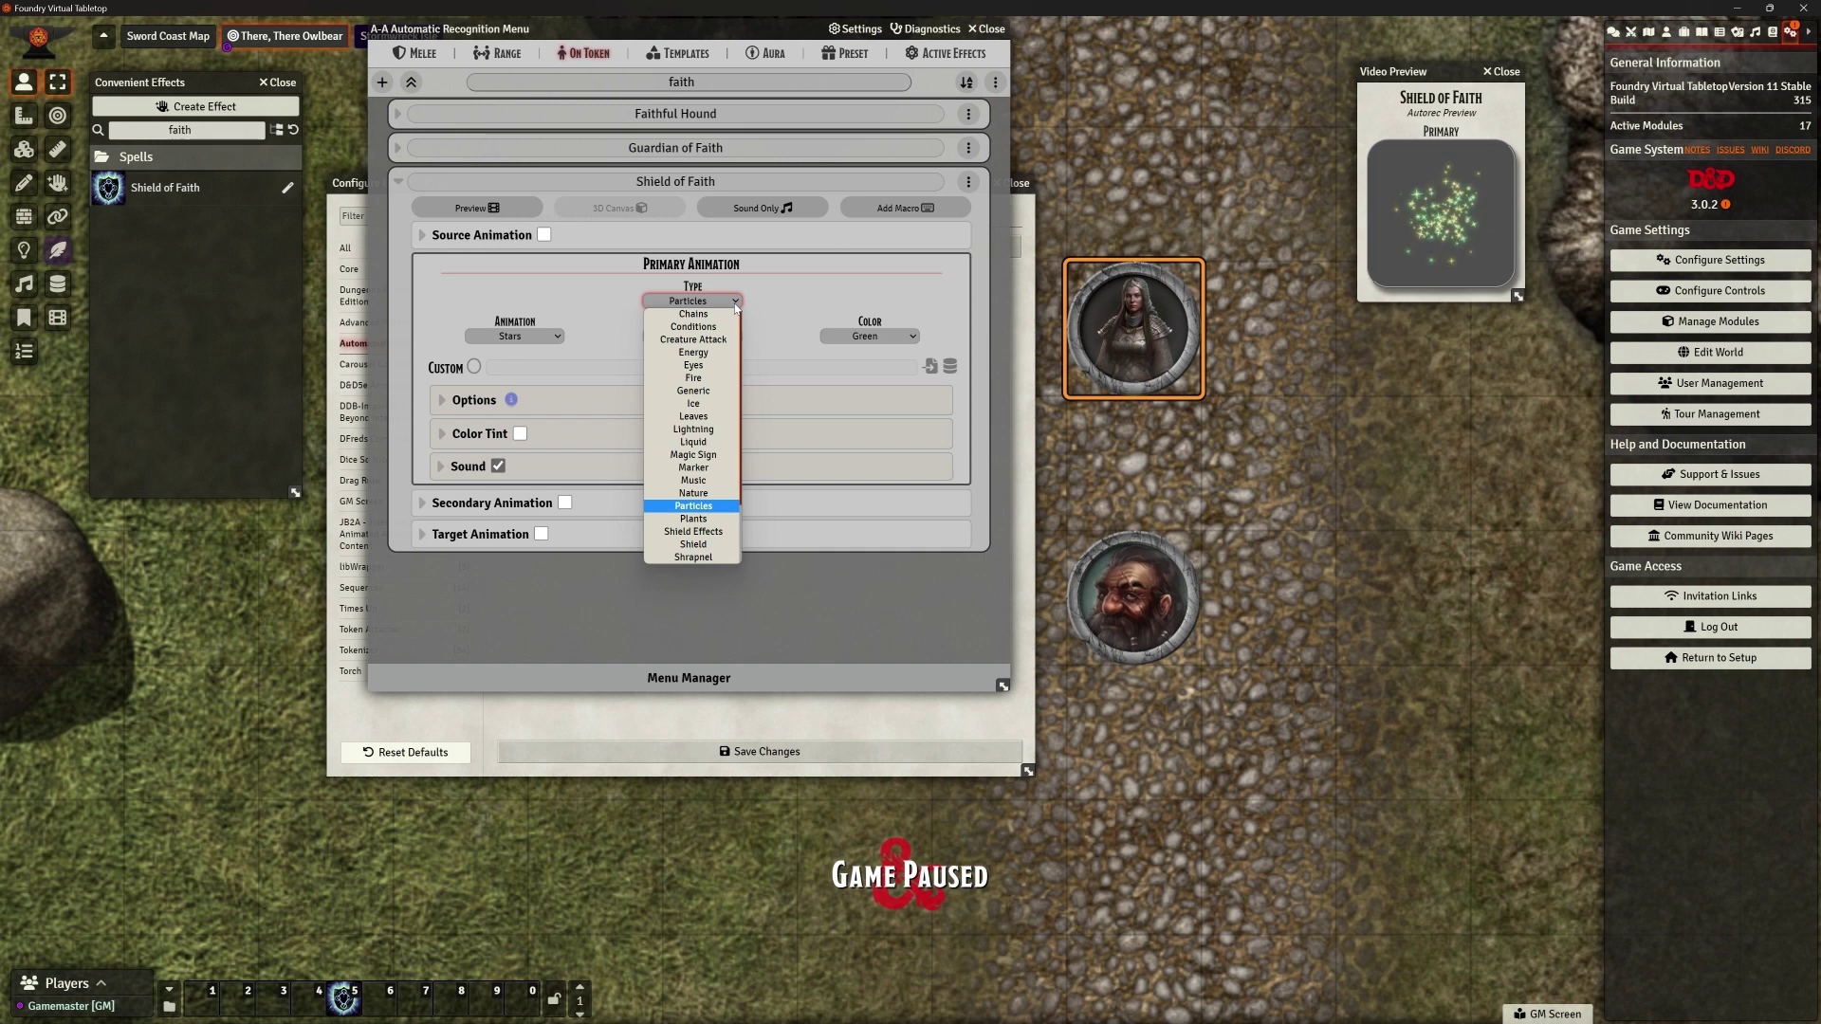
click(710, 455)
click(529, 338)
click(529, 379)
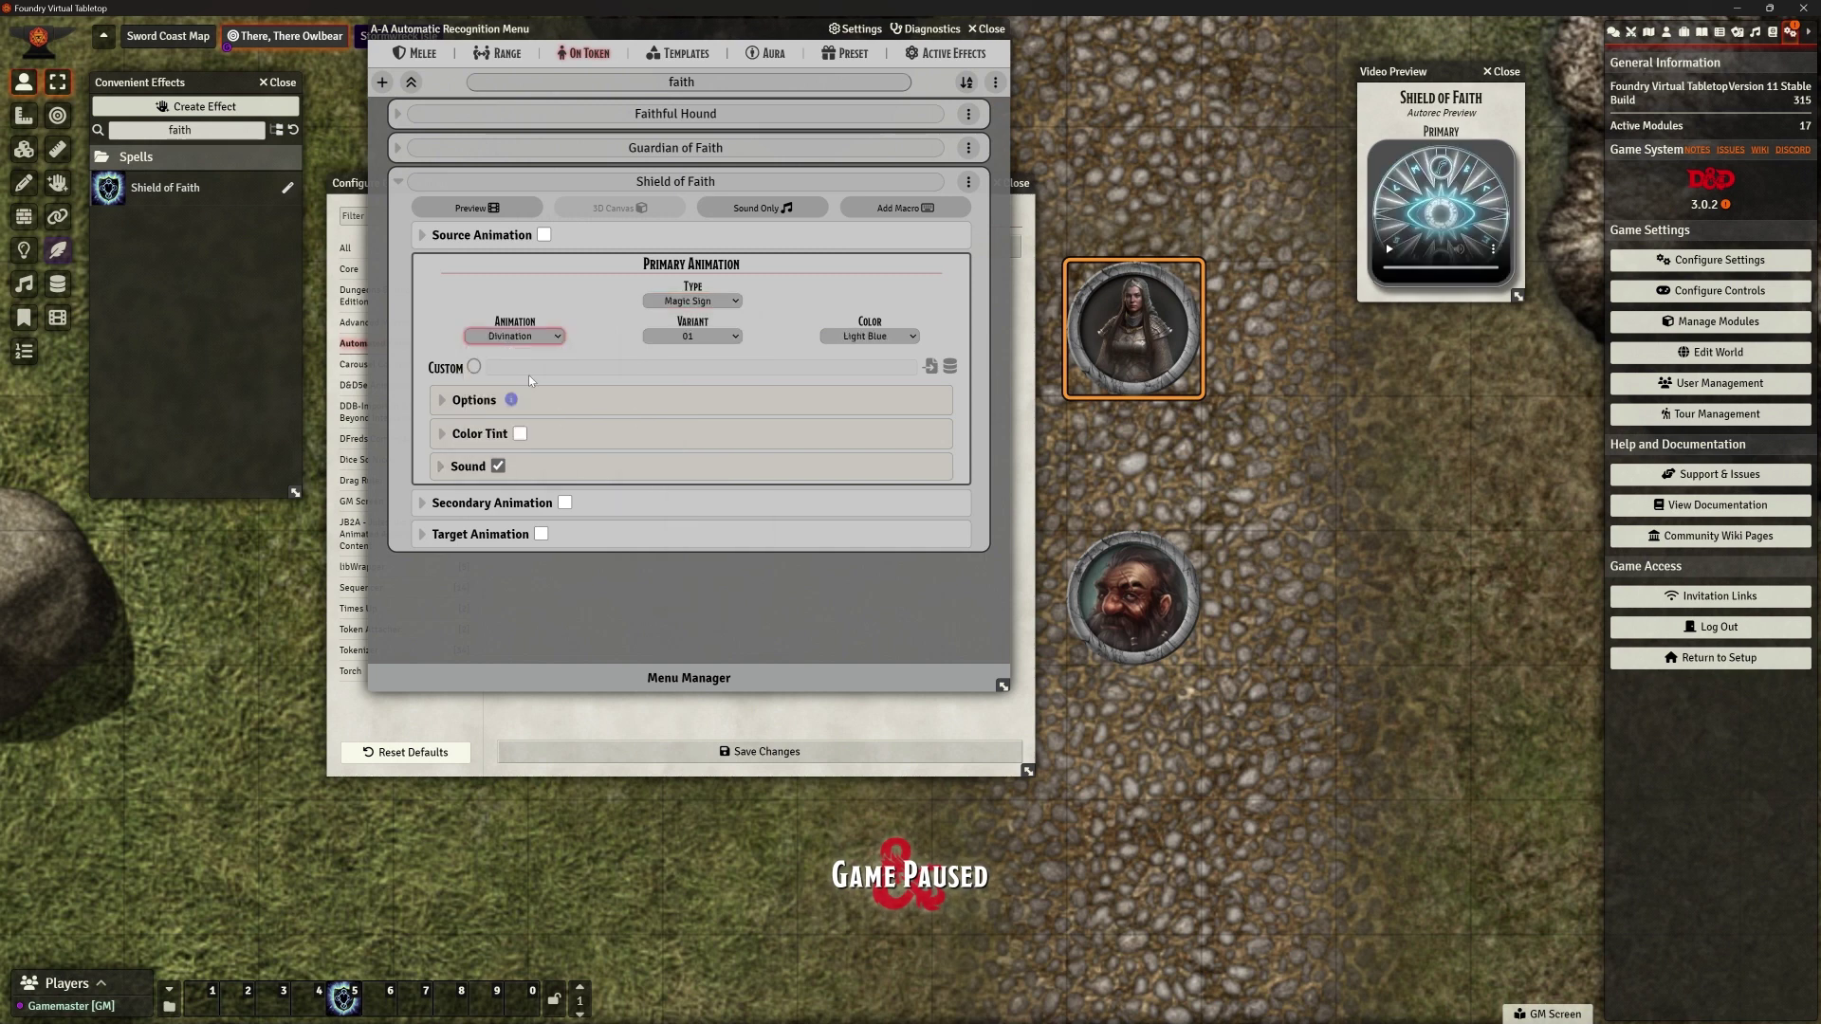
click(525, 337)
click(525, 406)
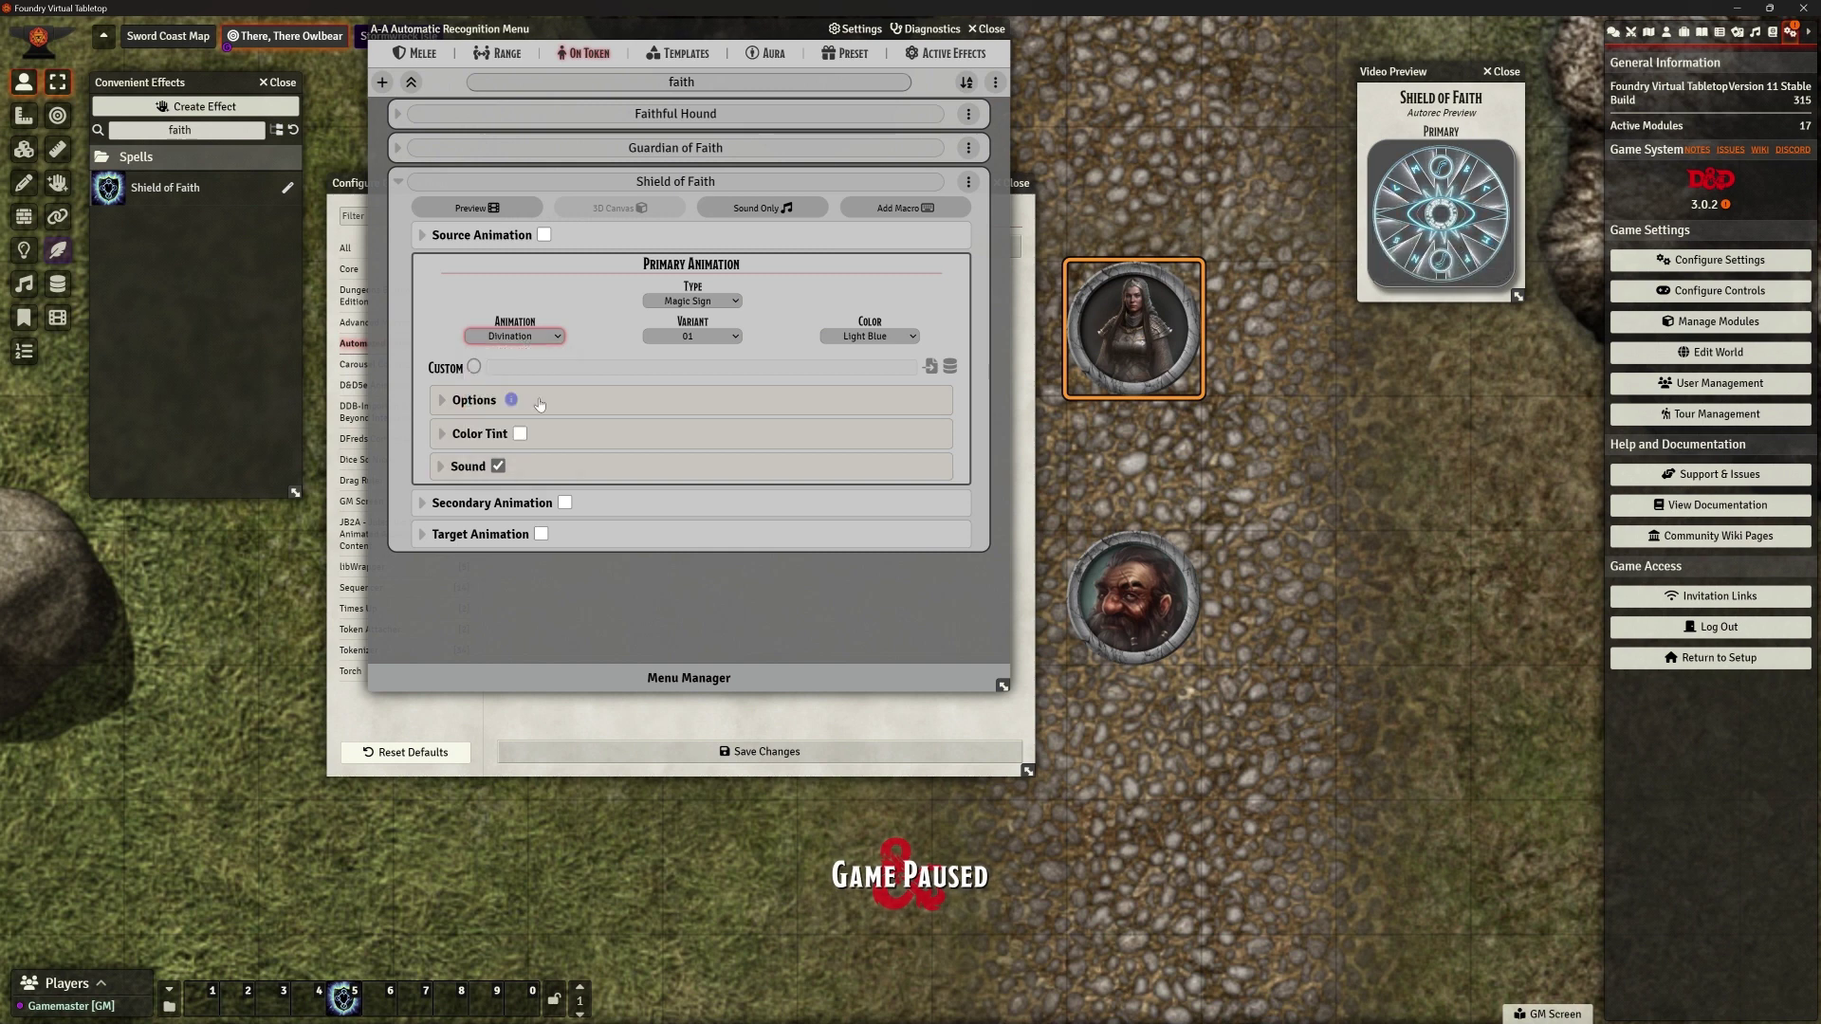
Change the primary animation's type to Generic and preview the Impact, Outpulse and Vortex animations
click(735, 302)
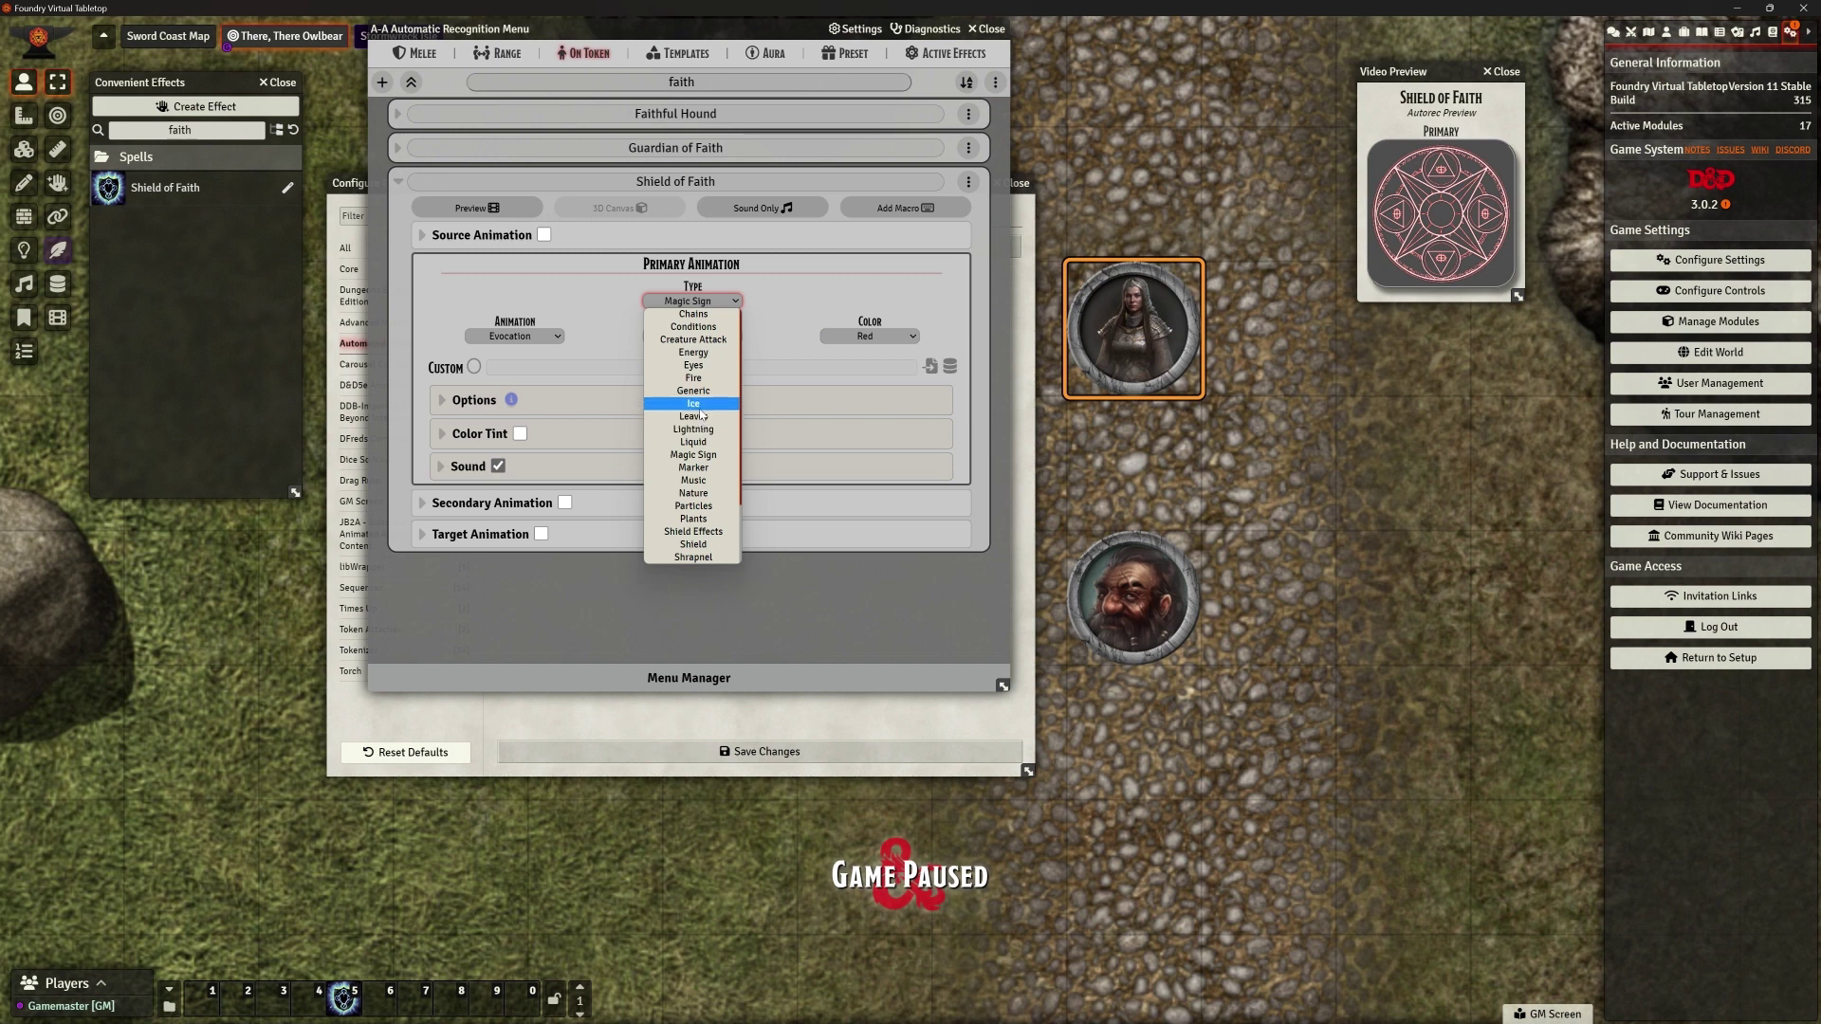
key(Escape)
click(547, 334)
click(538, 360)
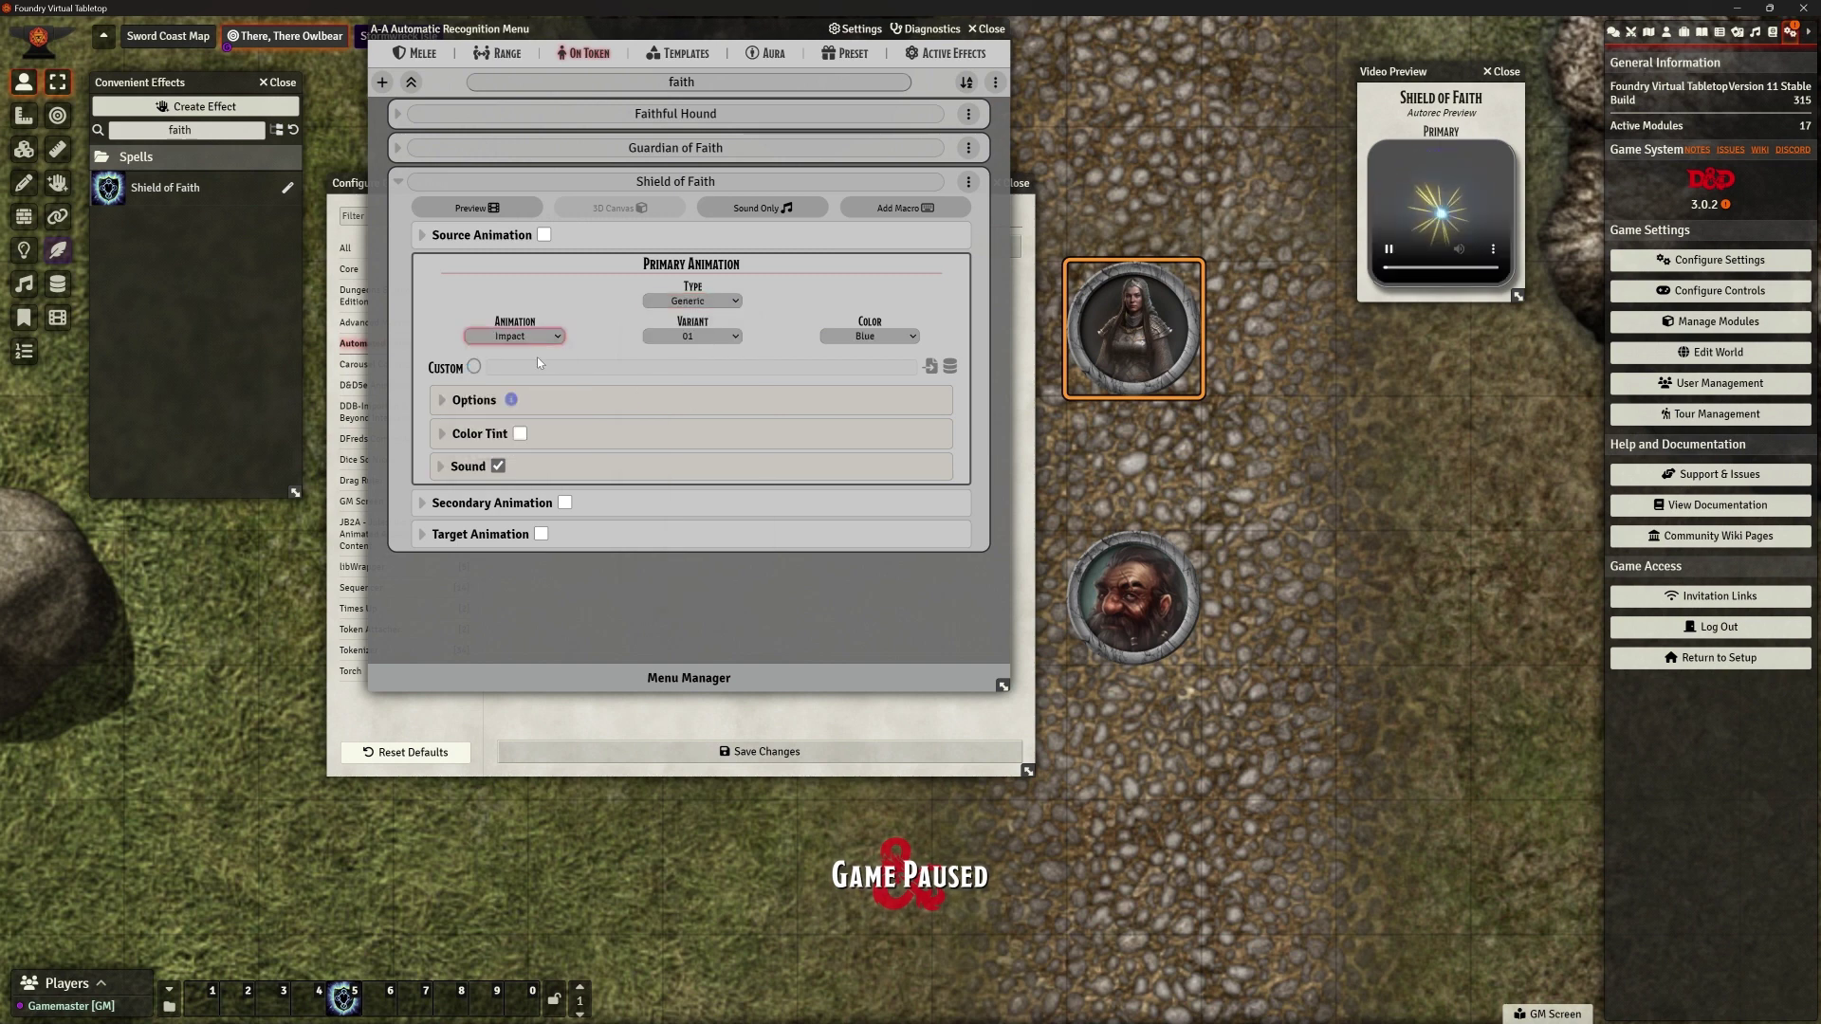
click(535, 337)
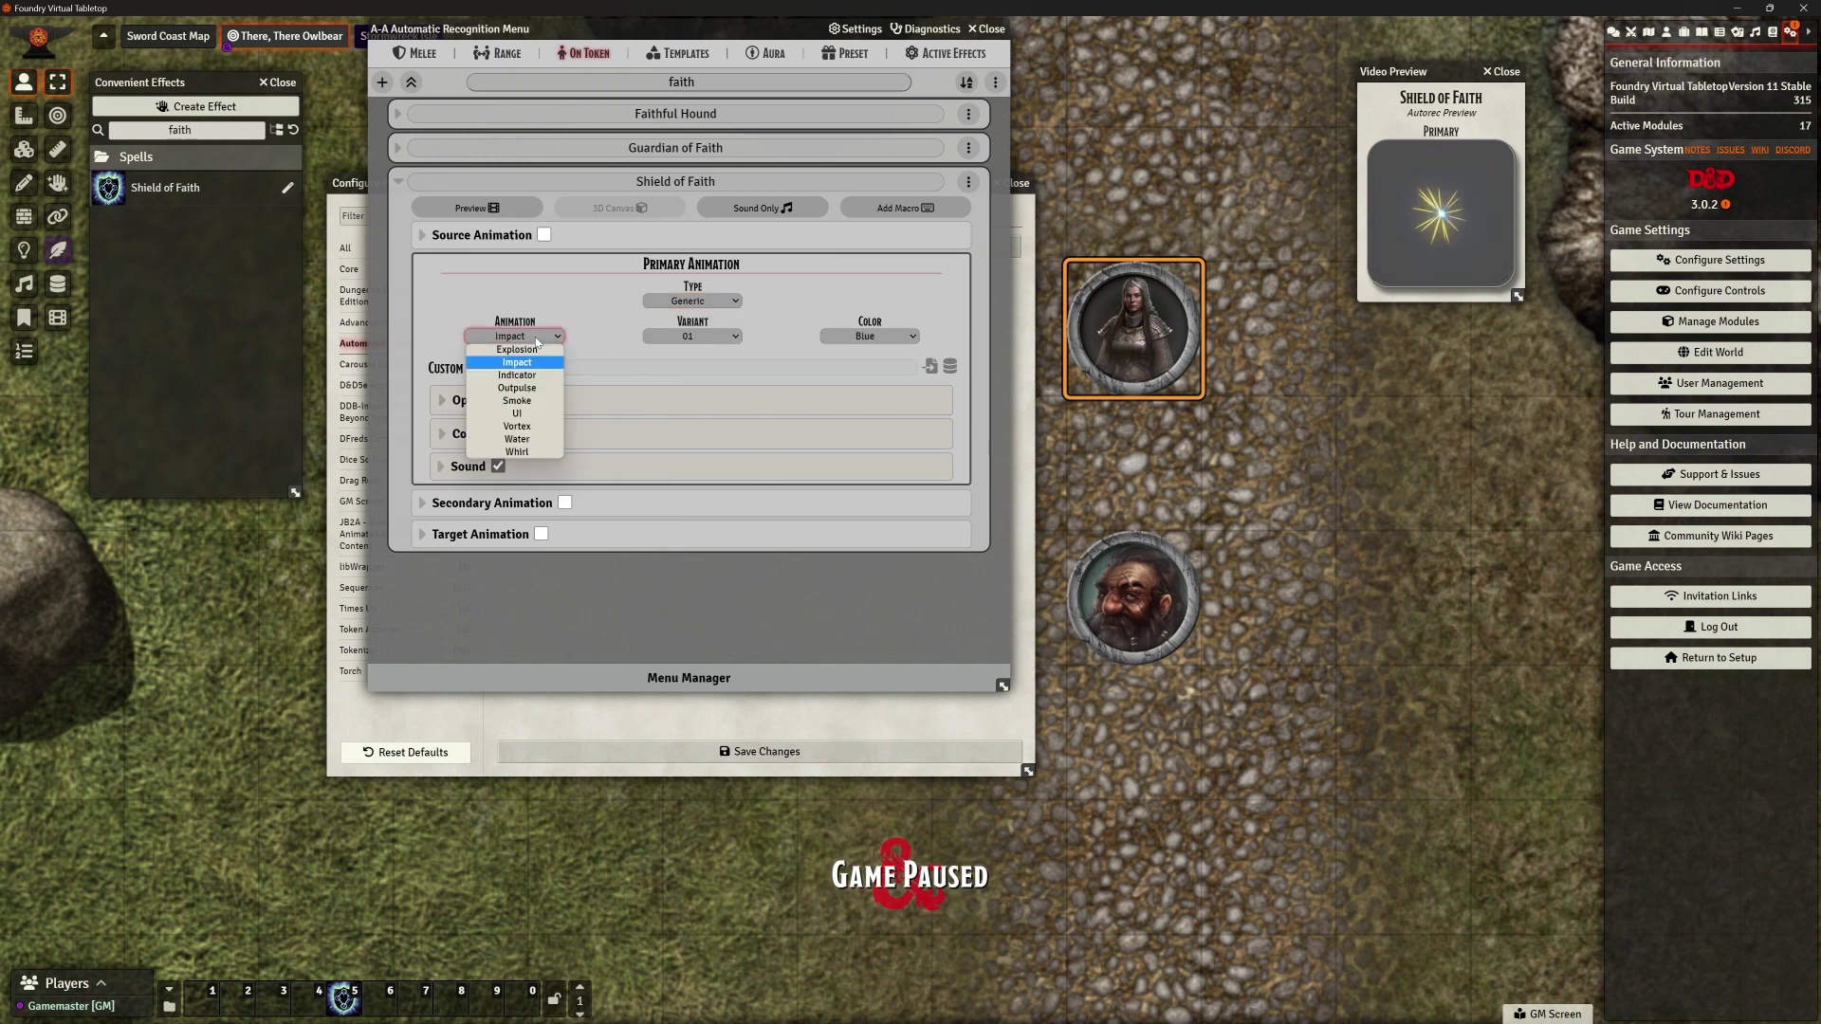
click(538, 353)
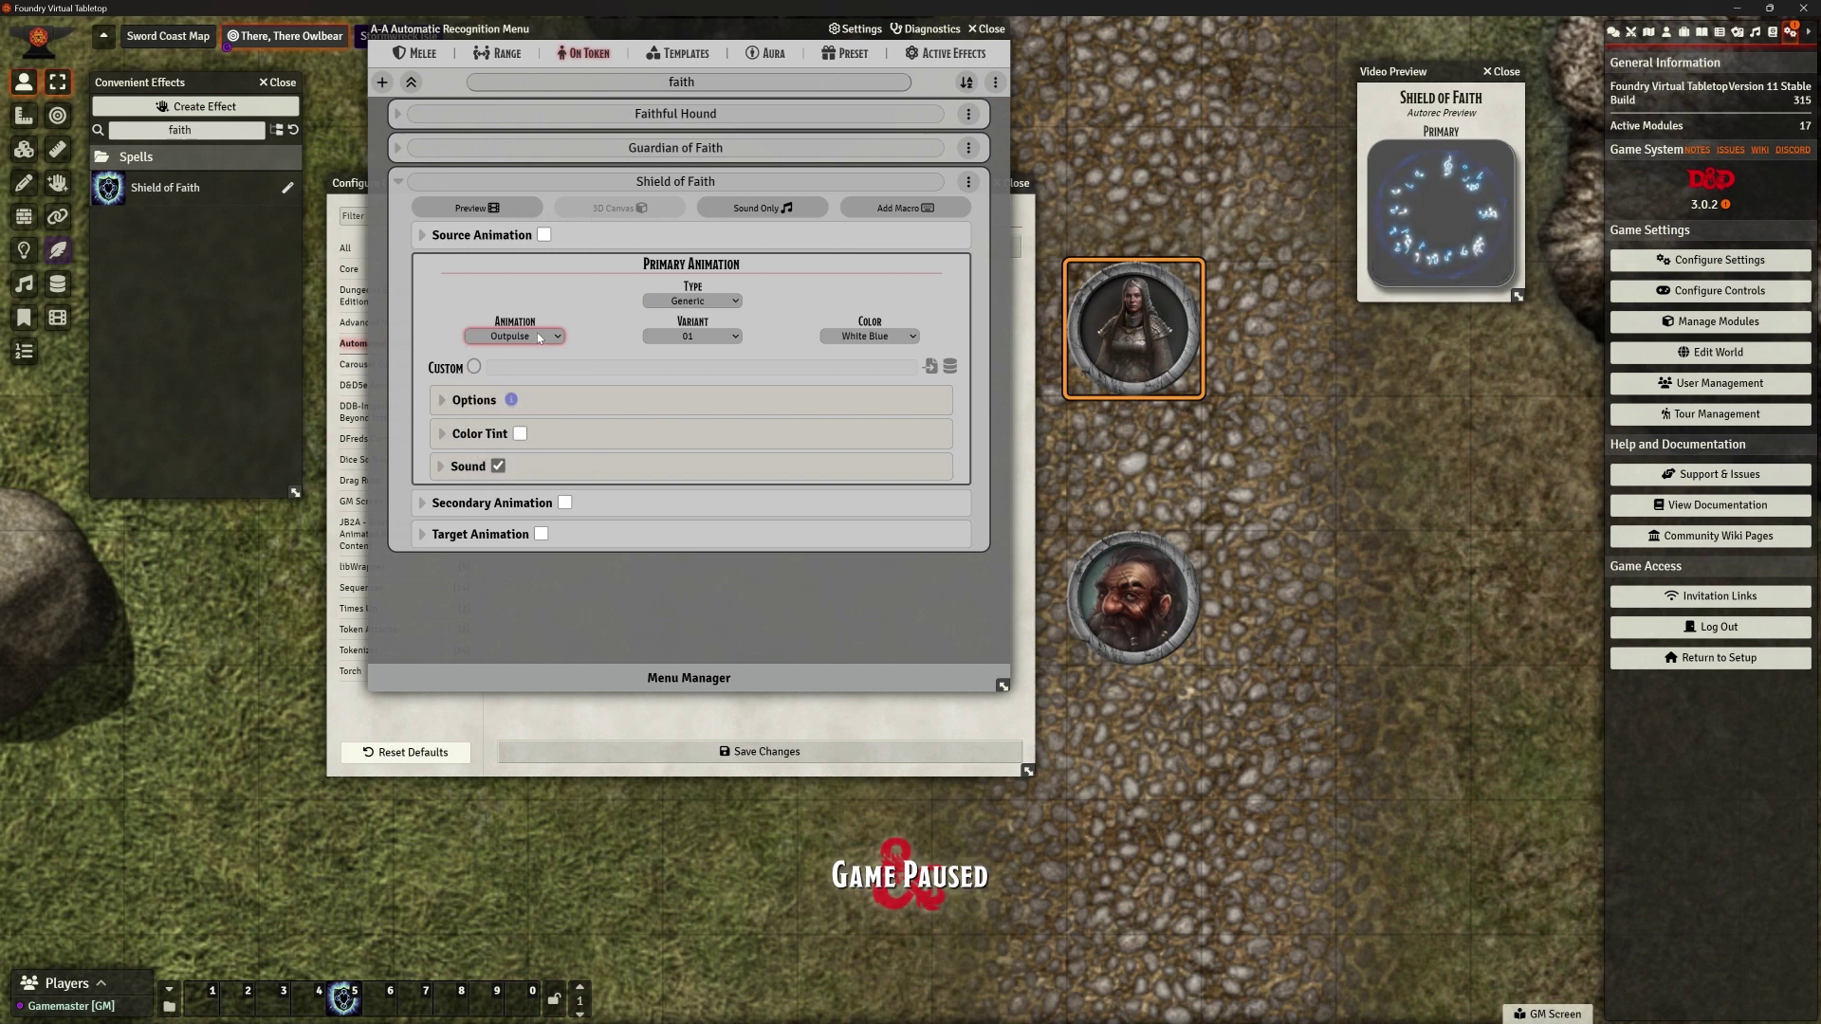
click(537, 336)
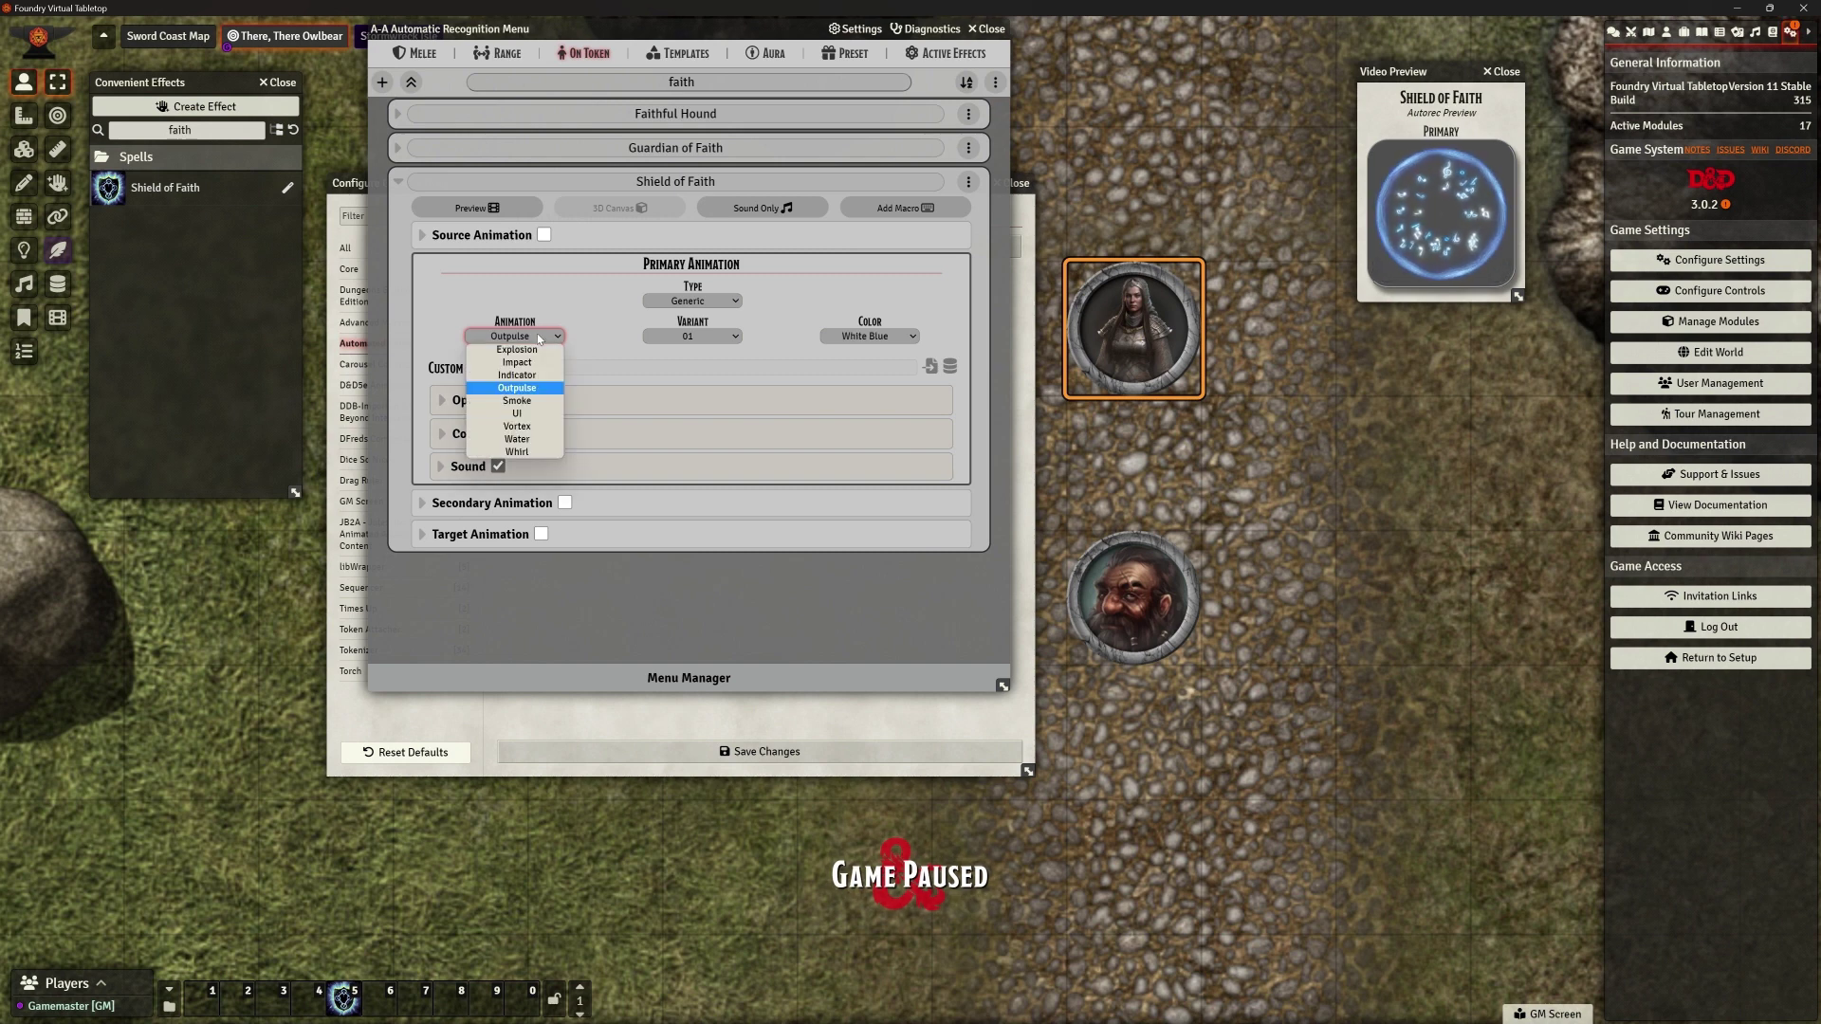
click(541, 428)
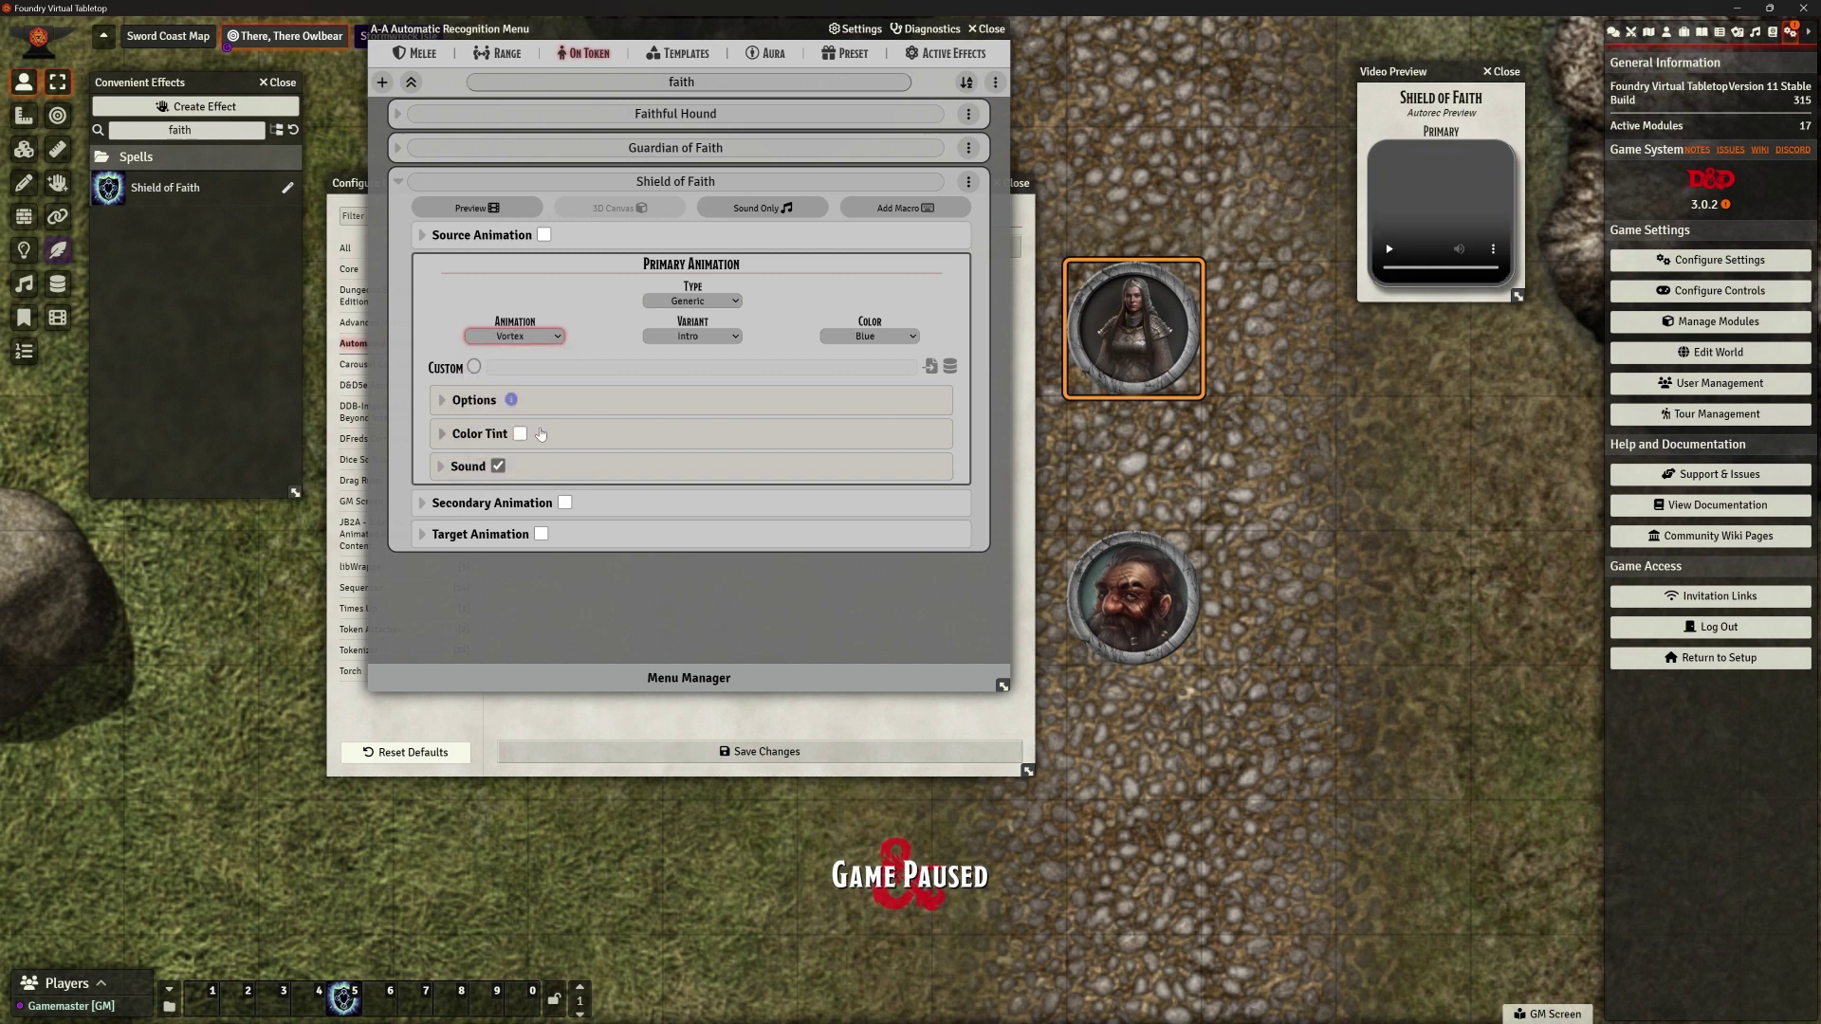
Set the primary animation's type to Conditions and preview the Dizzy Stars animation followed by Runes
click(692, 301)
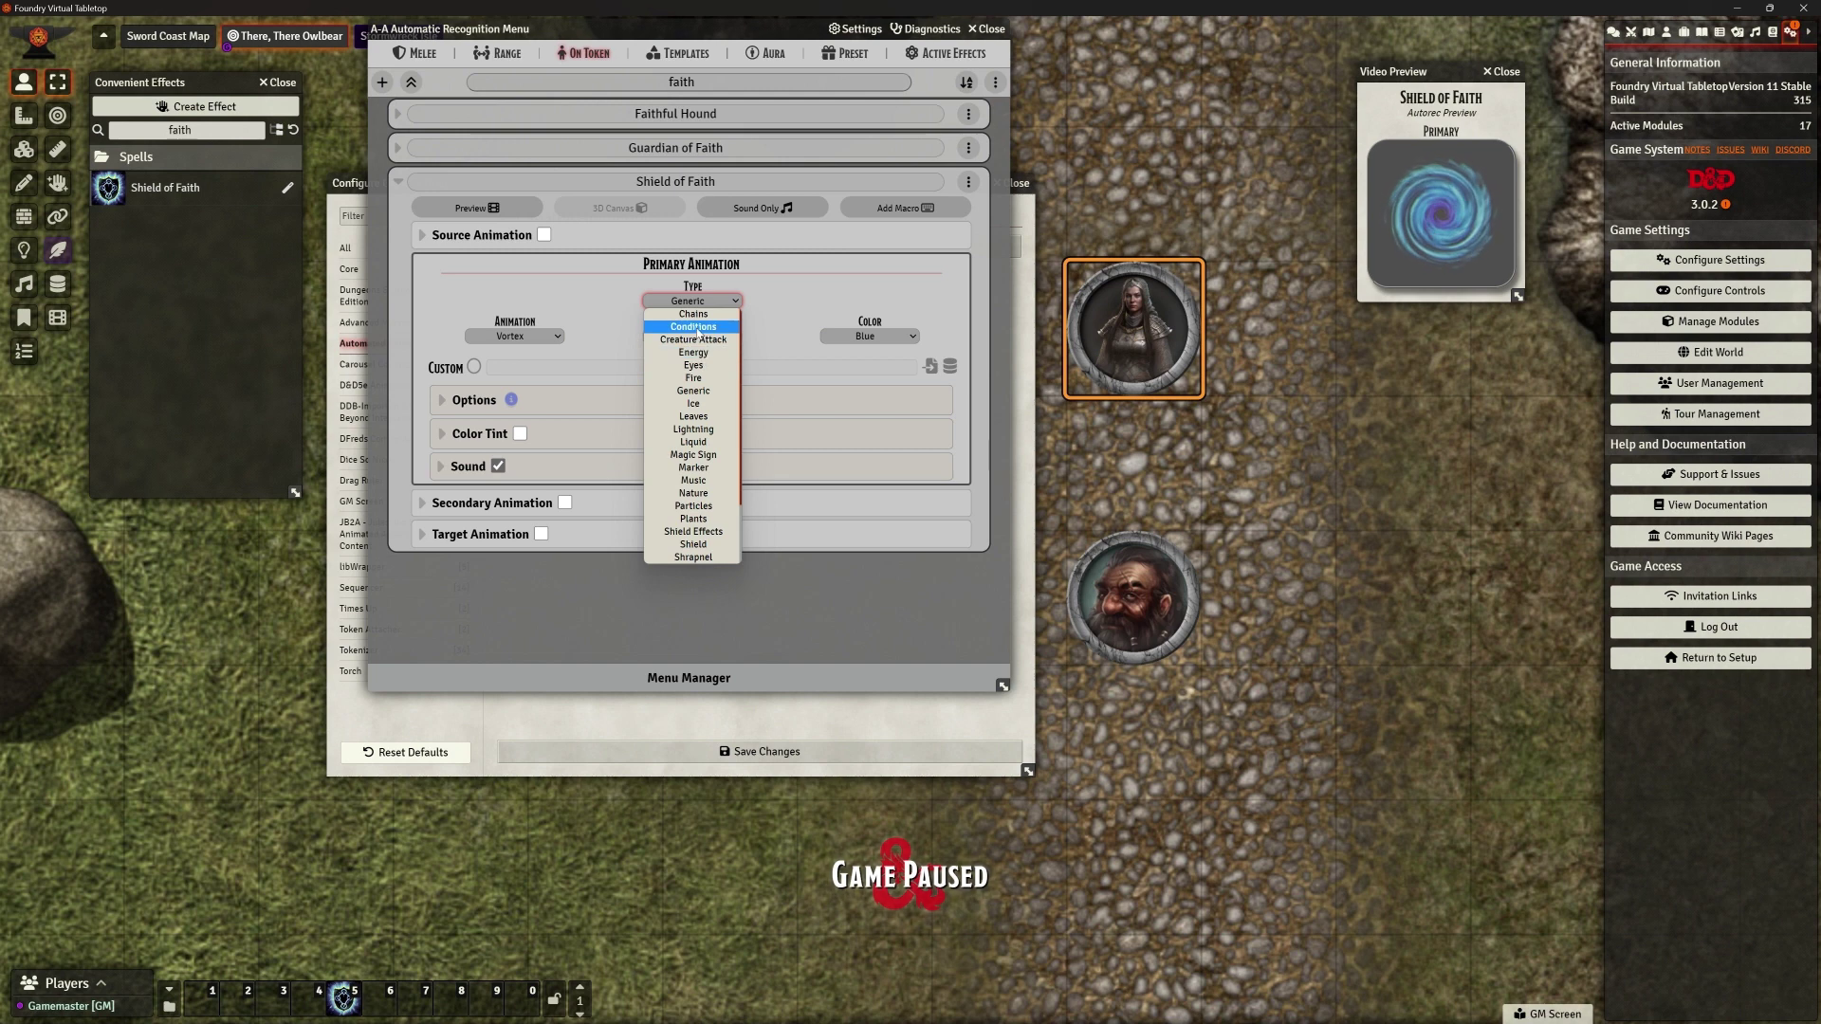
click(693, 326)
click(521, 337)
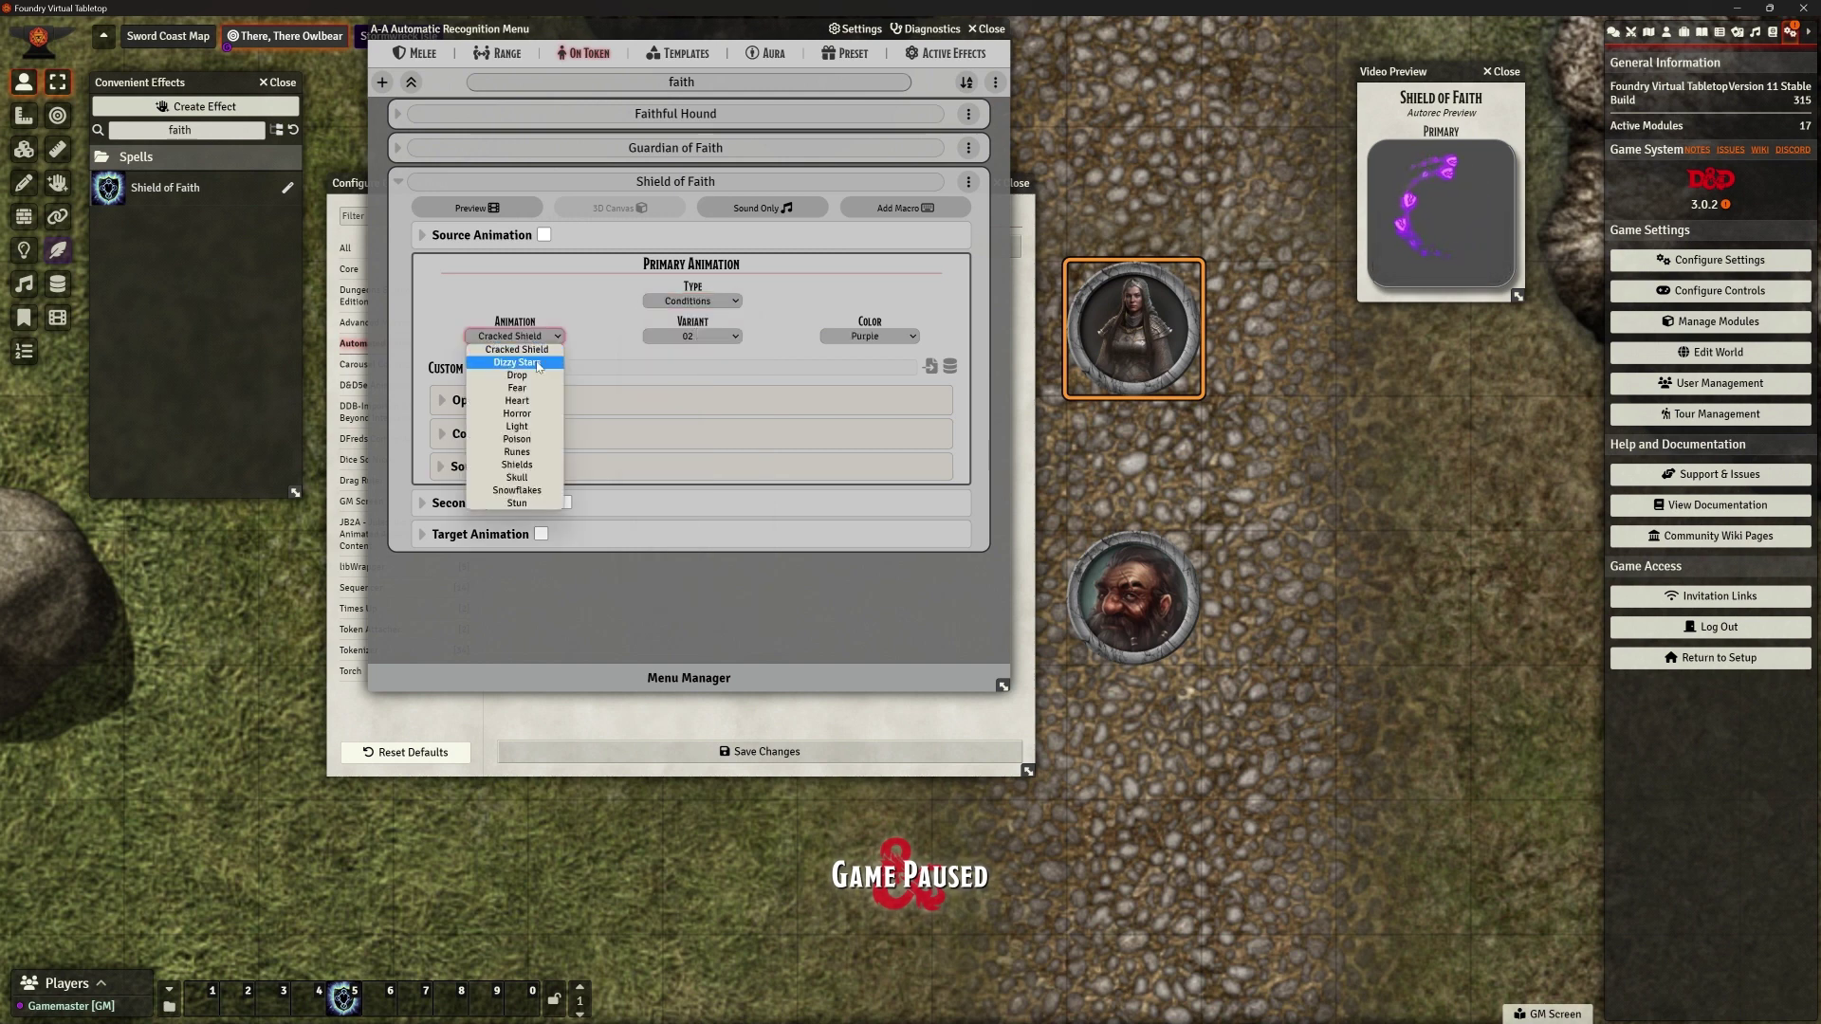
click(536, 363)
click(526, 337)
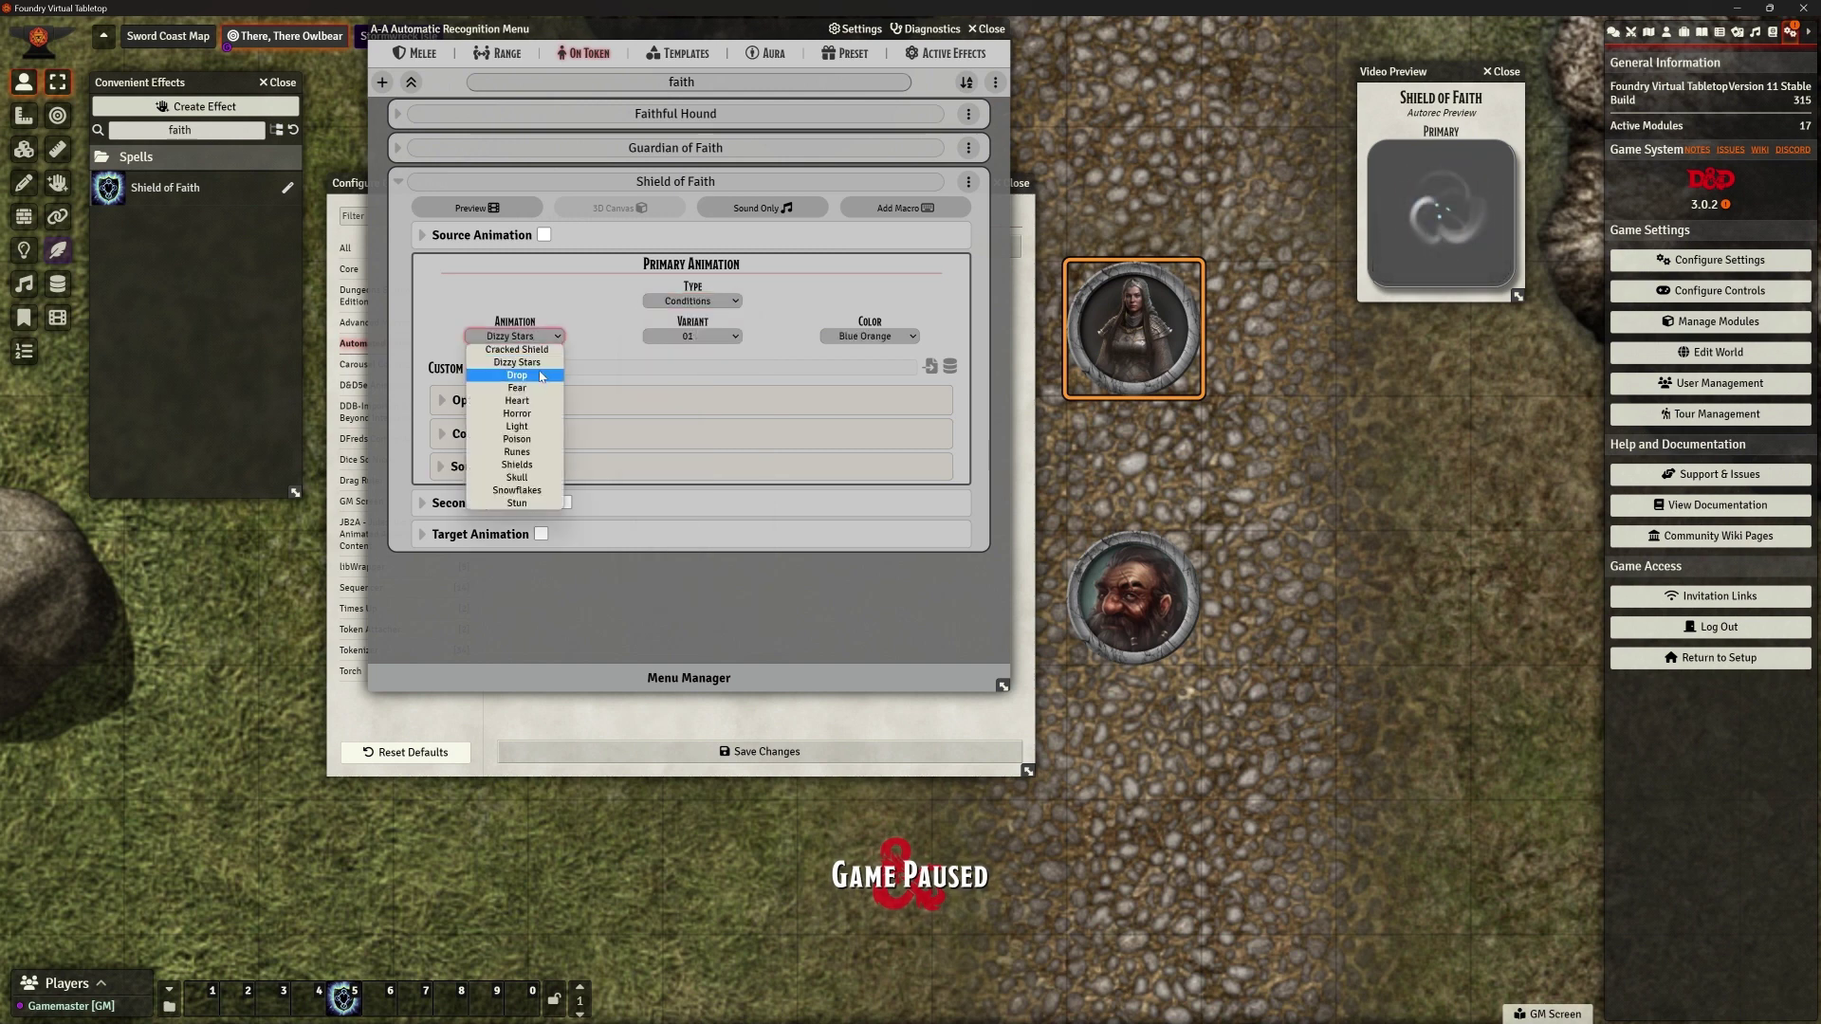
click(533, 451)
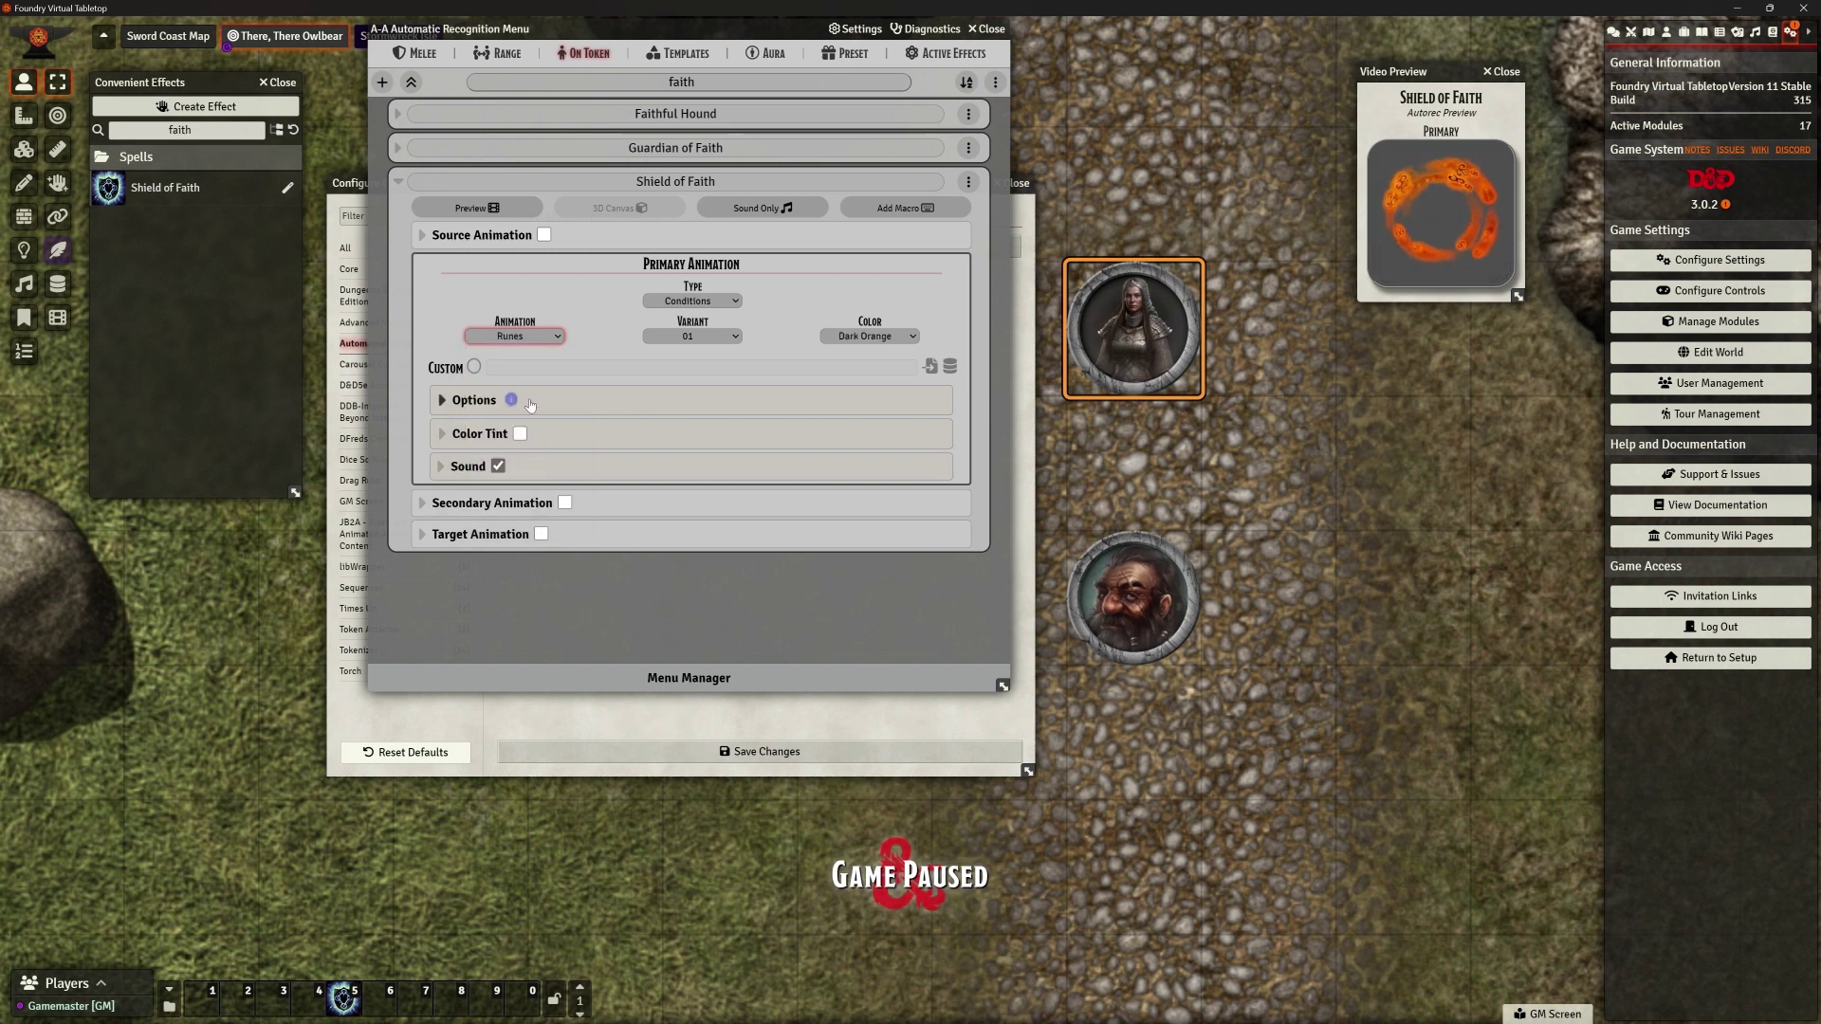
Preview the Light, Horror and Fear animations of the Conditions type in turn
click(527, 340)
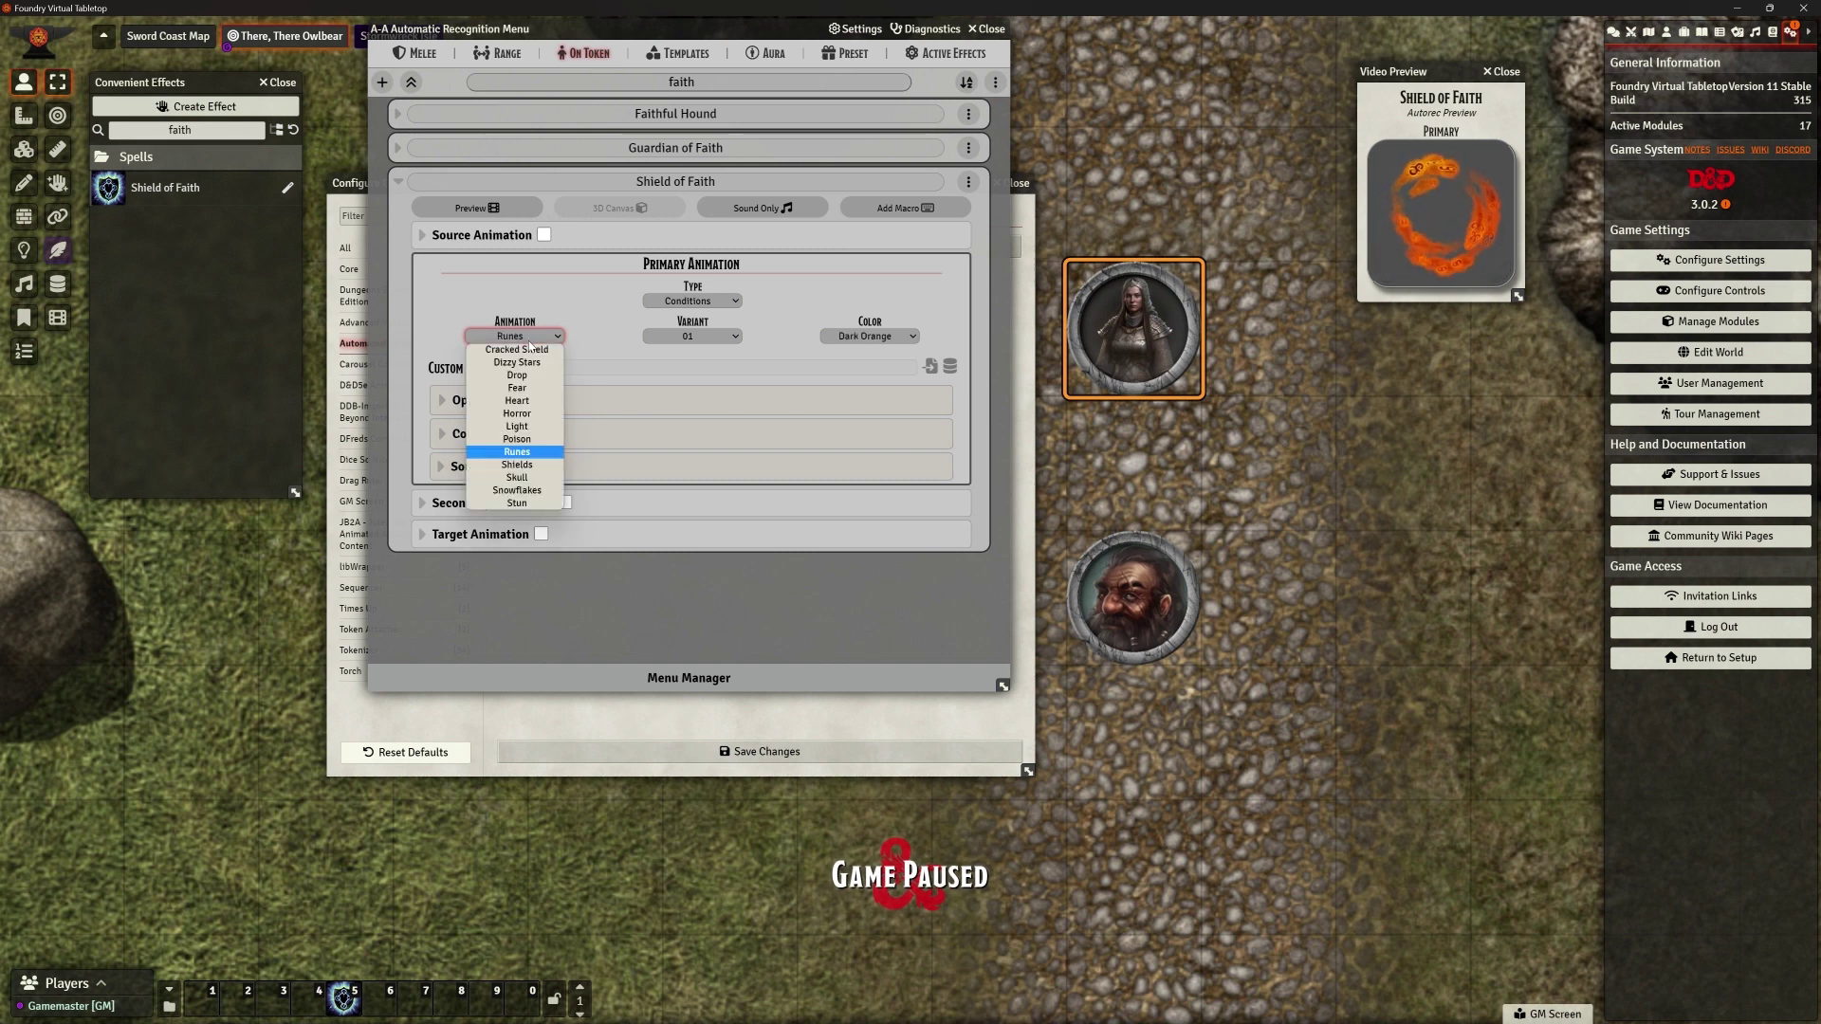
click(531, 418)
click(533, 340)
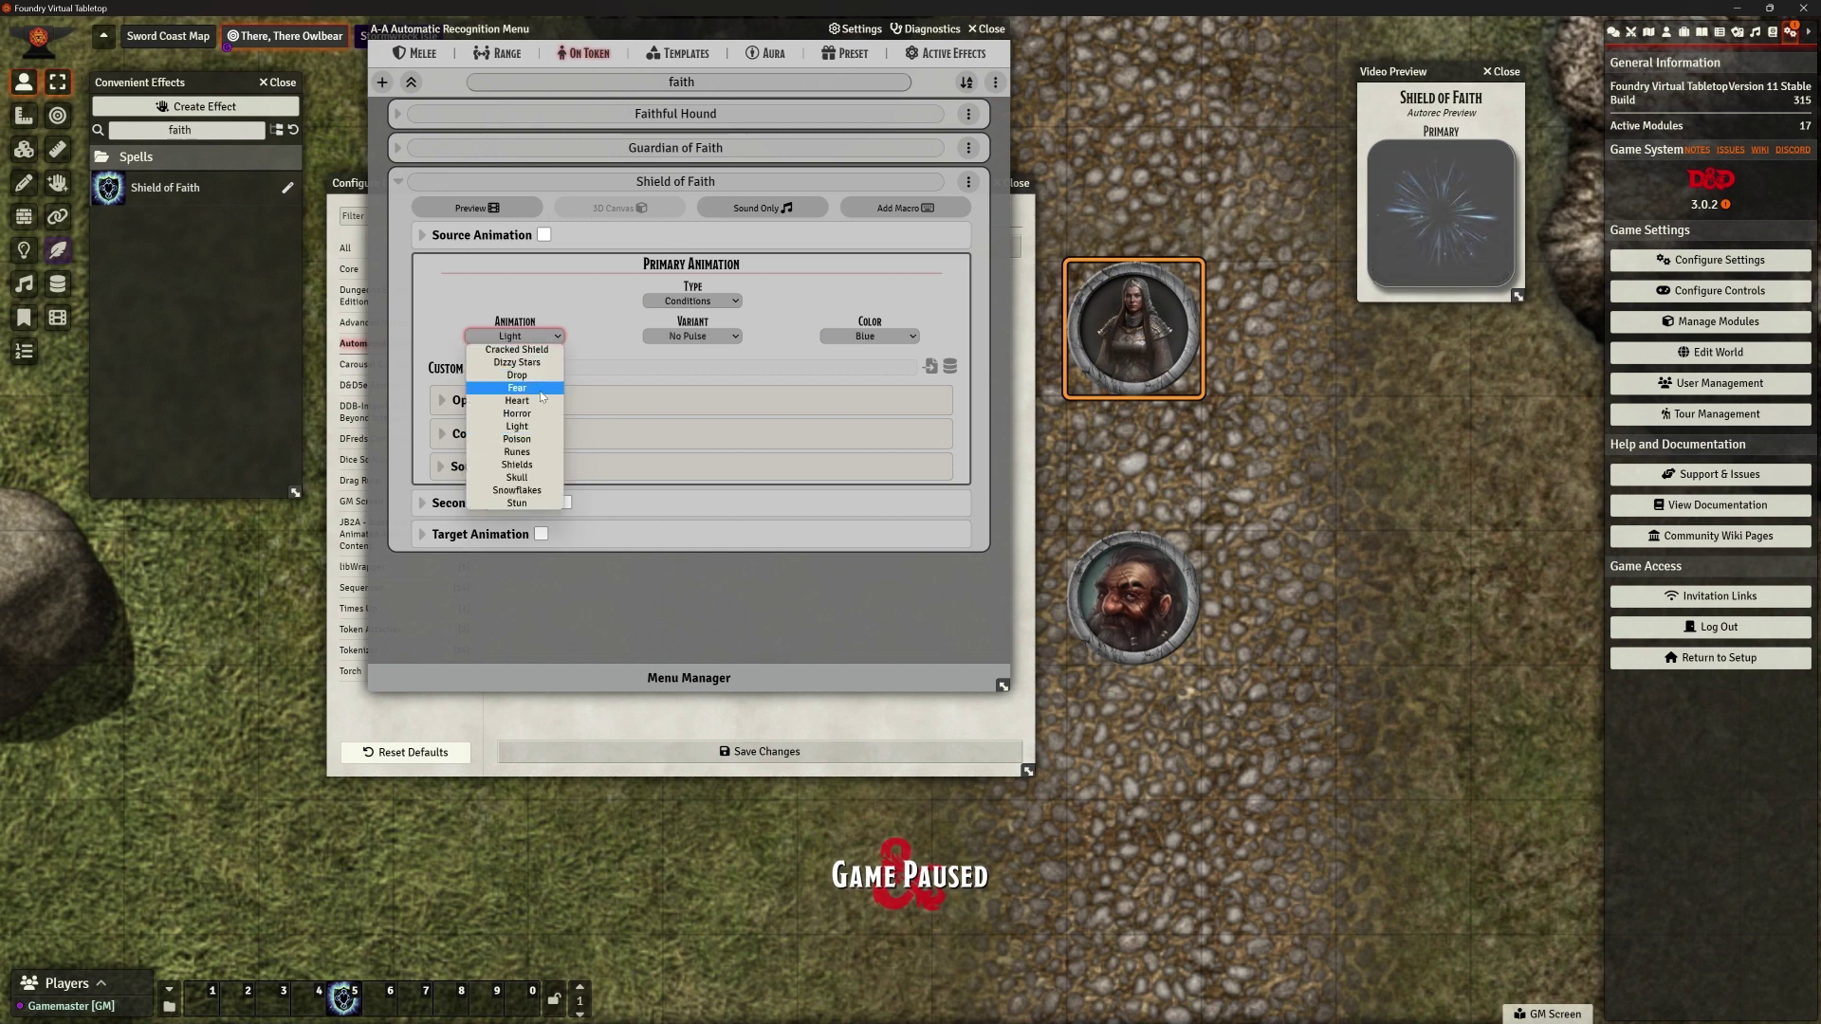
click(542, 413)
click(544, 338)
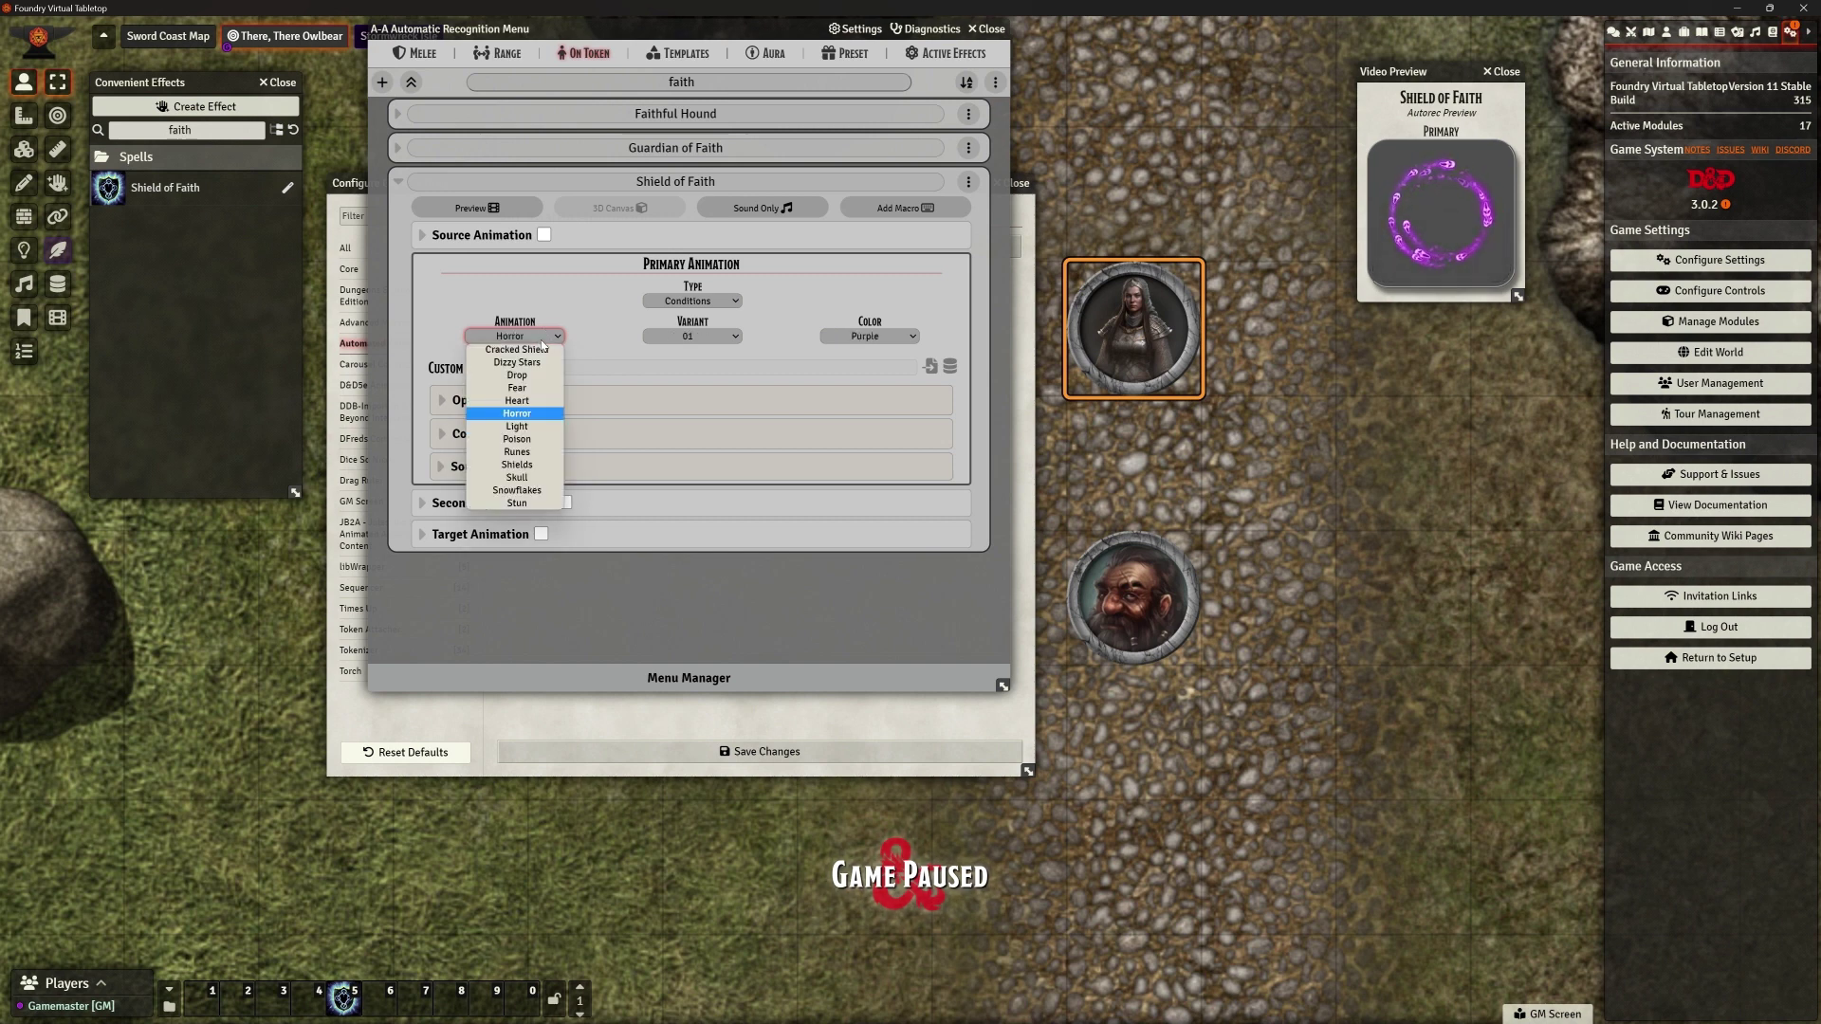
click(537, 389)
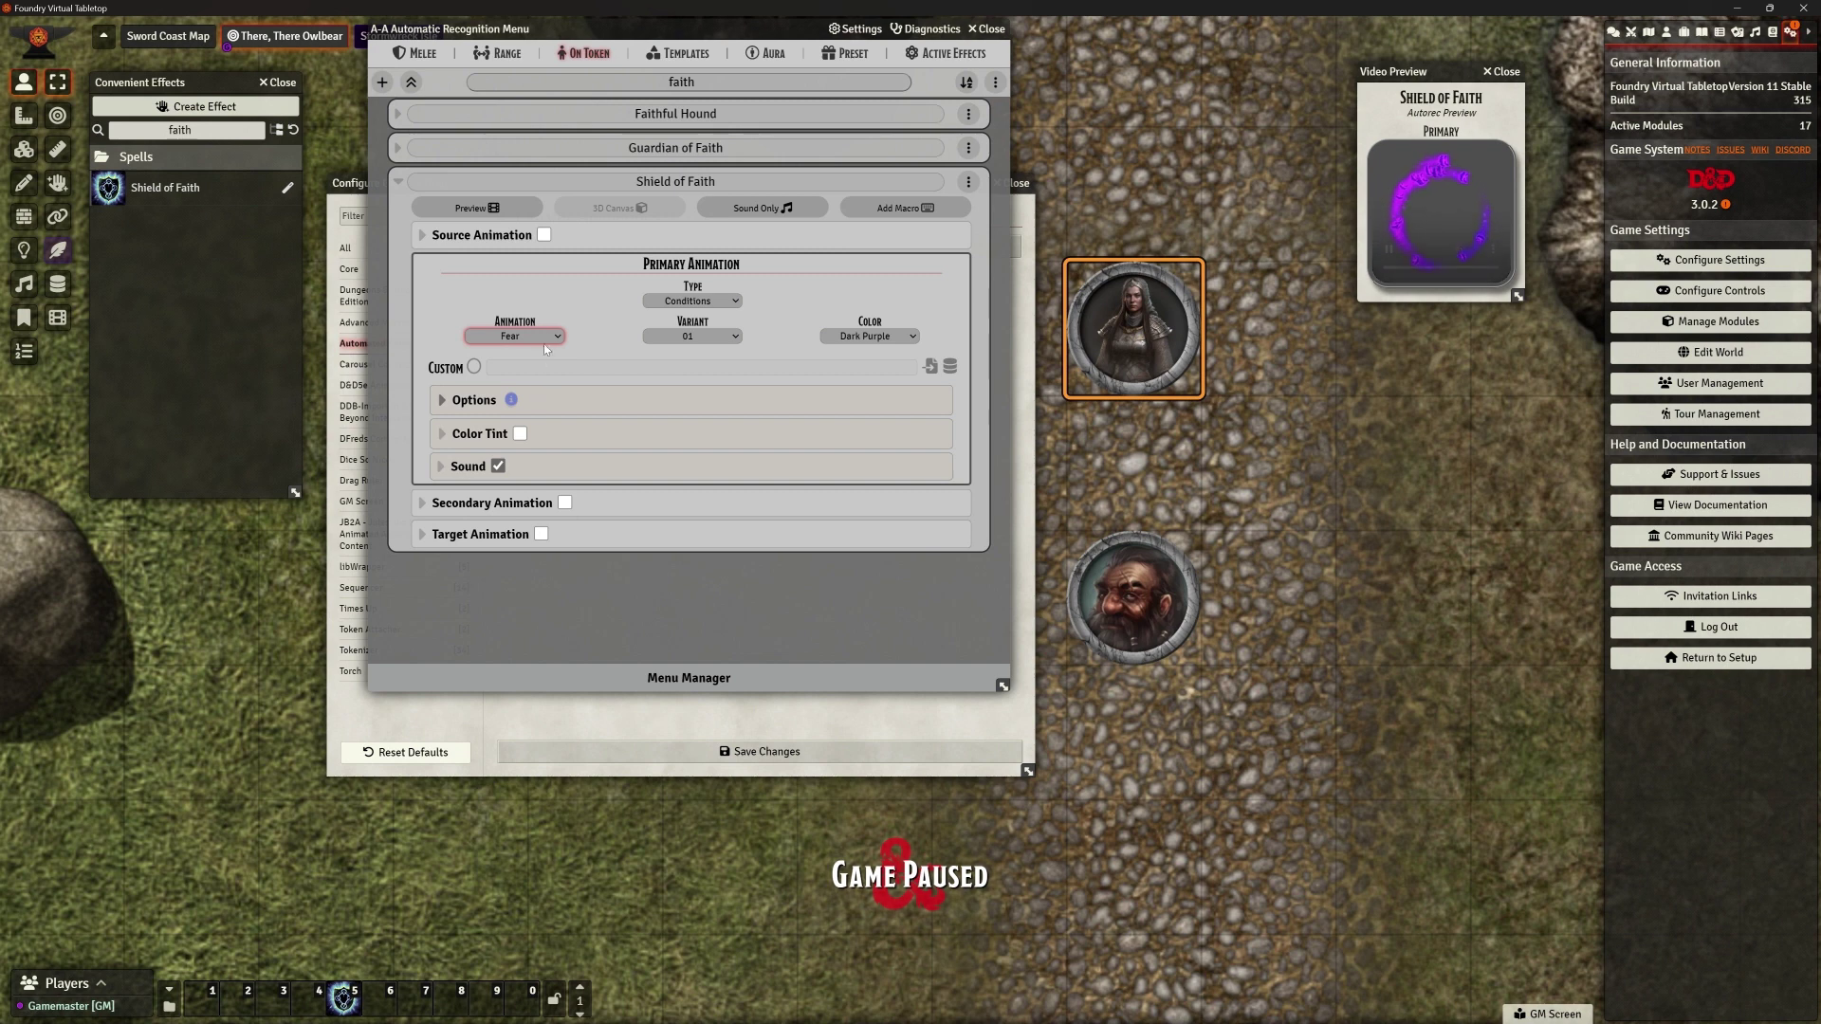
Preview the Dizzy Stars animation again and set the primary animation to Cracked Shield
click(544, 340)
click(537, 359)
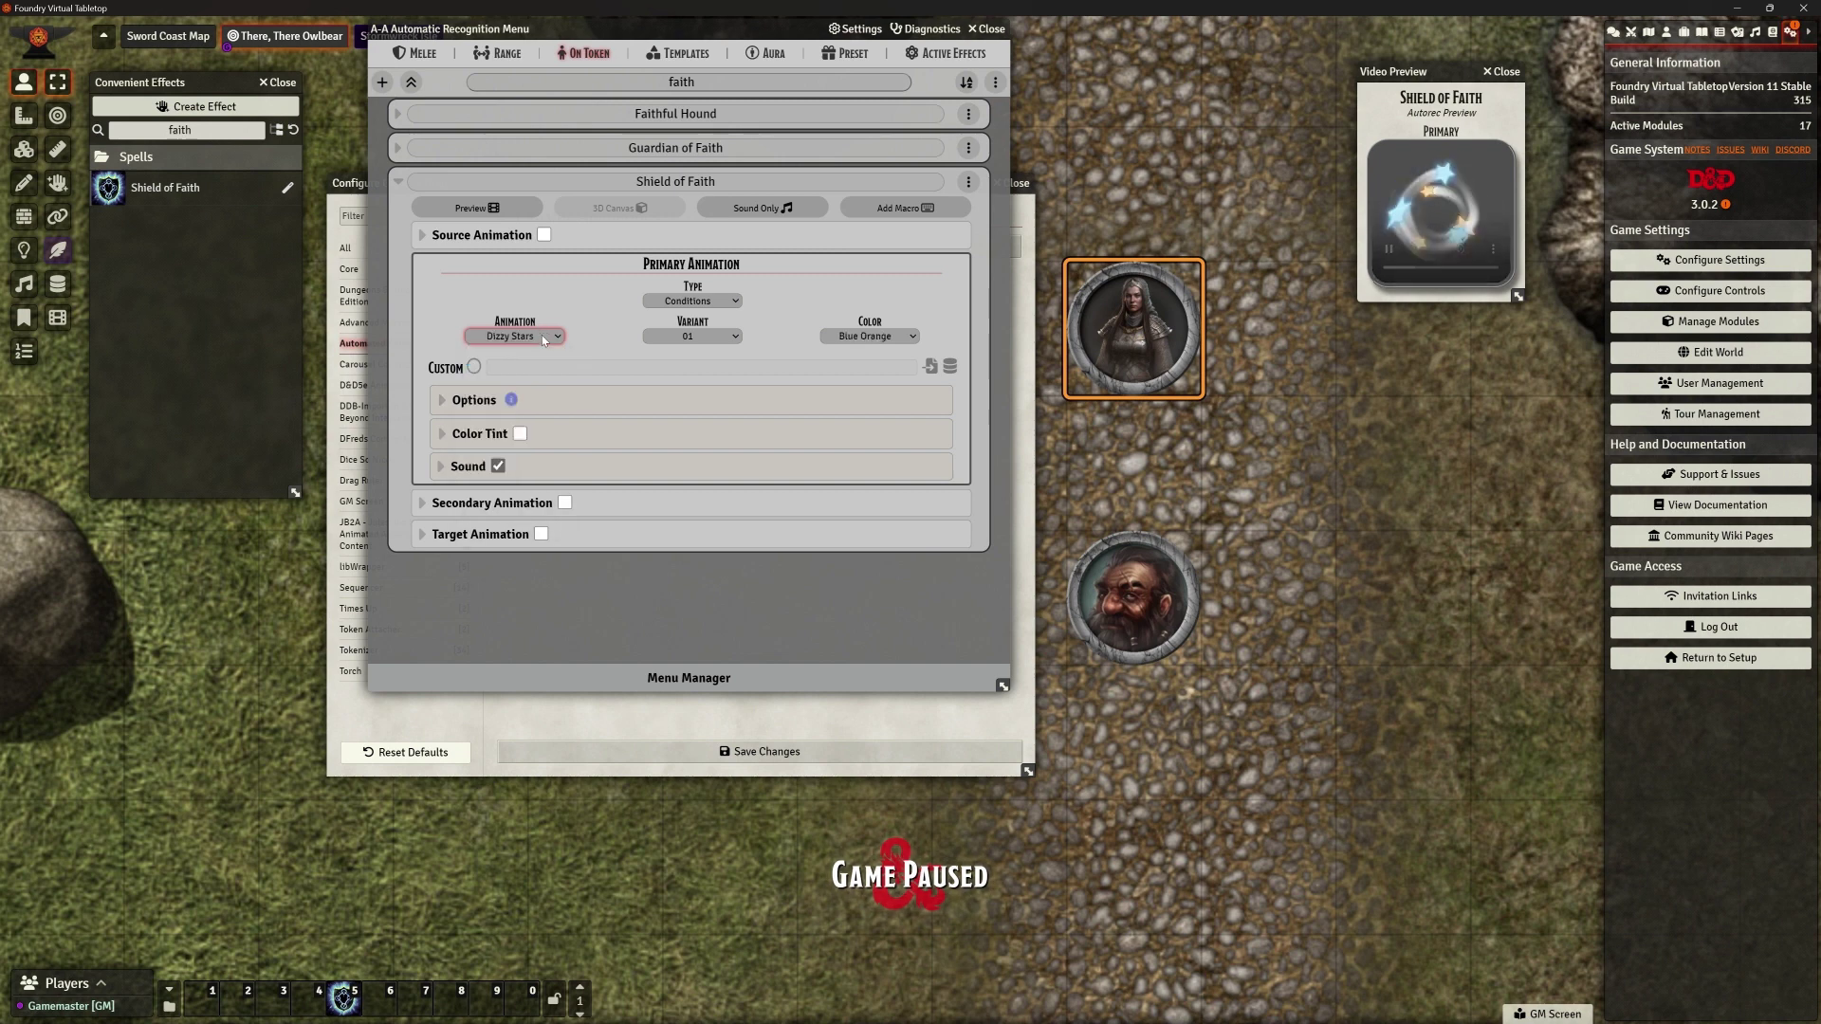
click(544, 338)
click(540, 353)
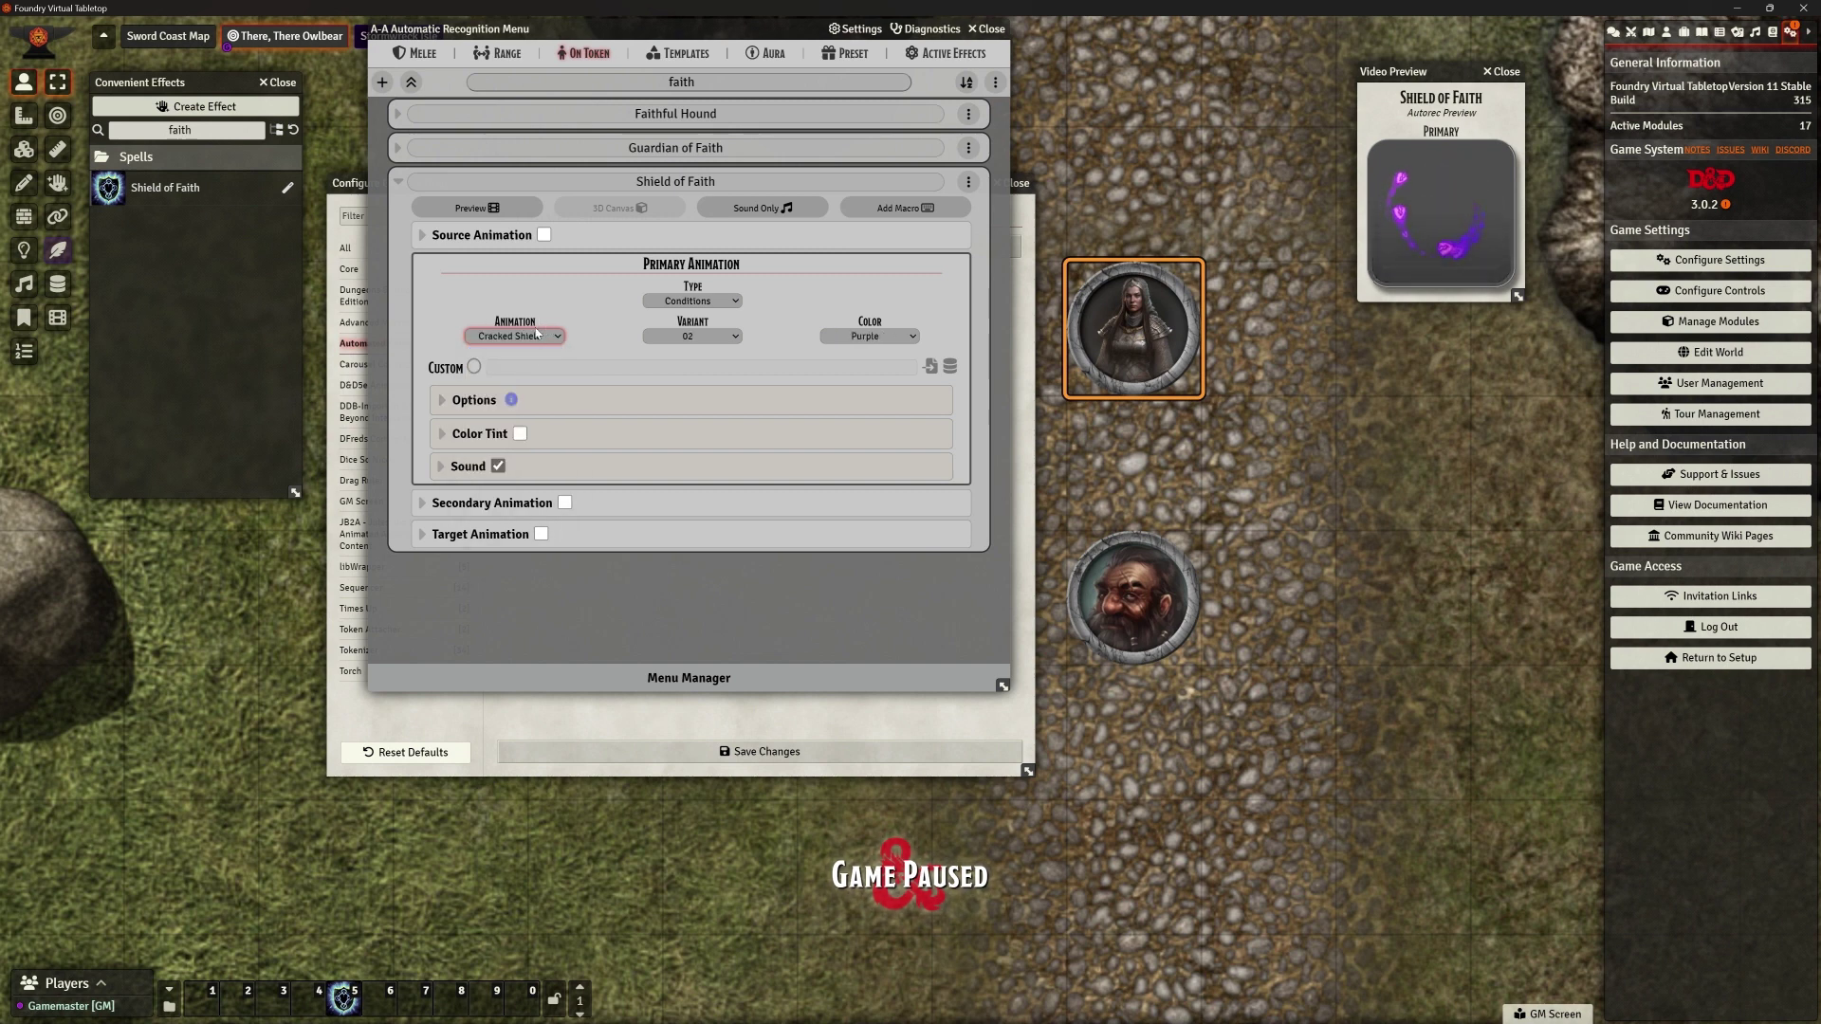
Set the primary animation to the Energy type's Energy Field and check its variant and color choices, keeping 01 and Blue
click(690, 302)
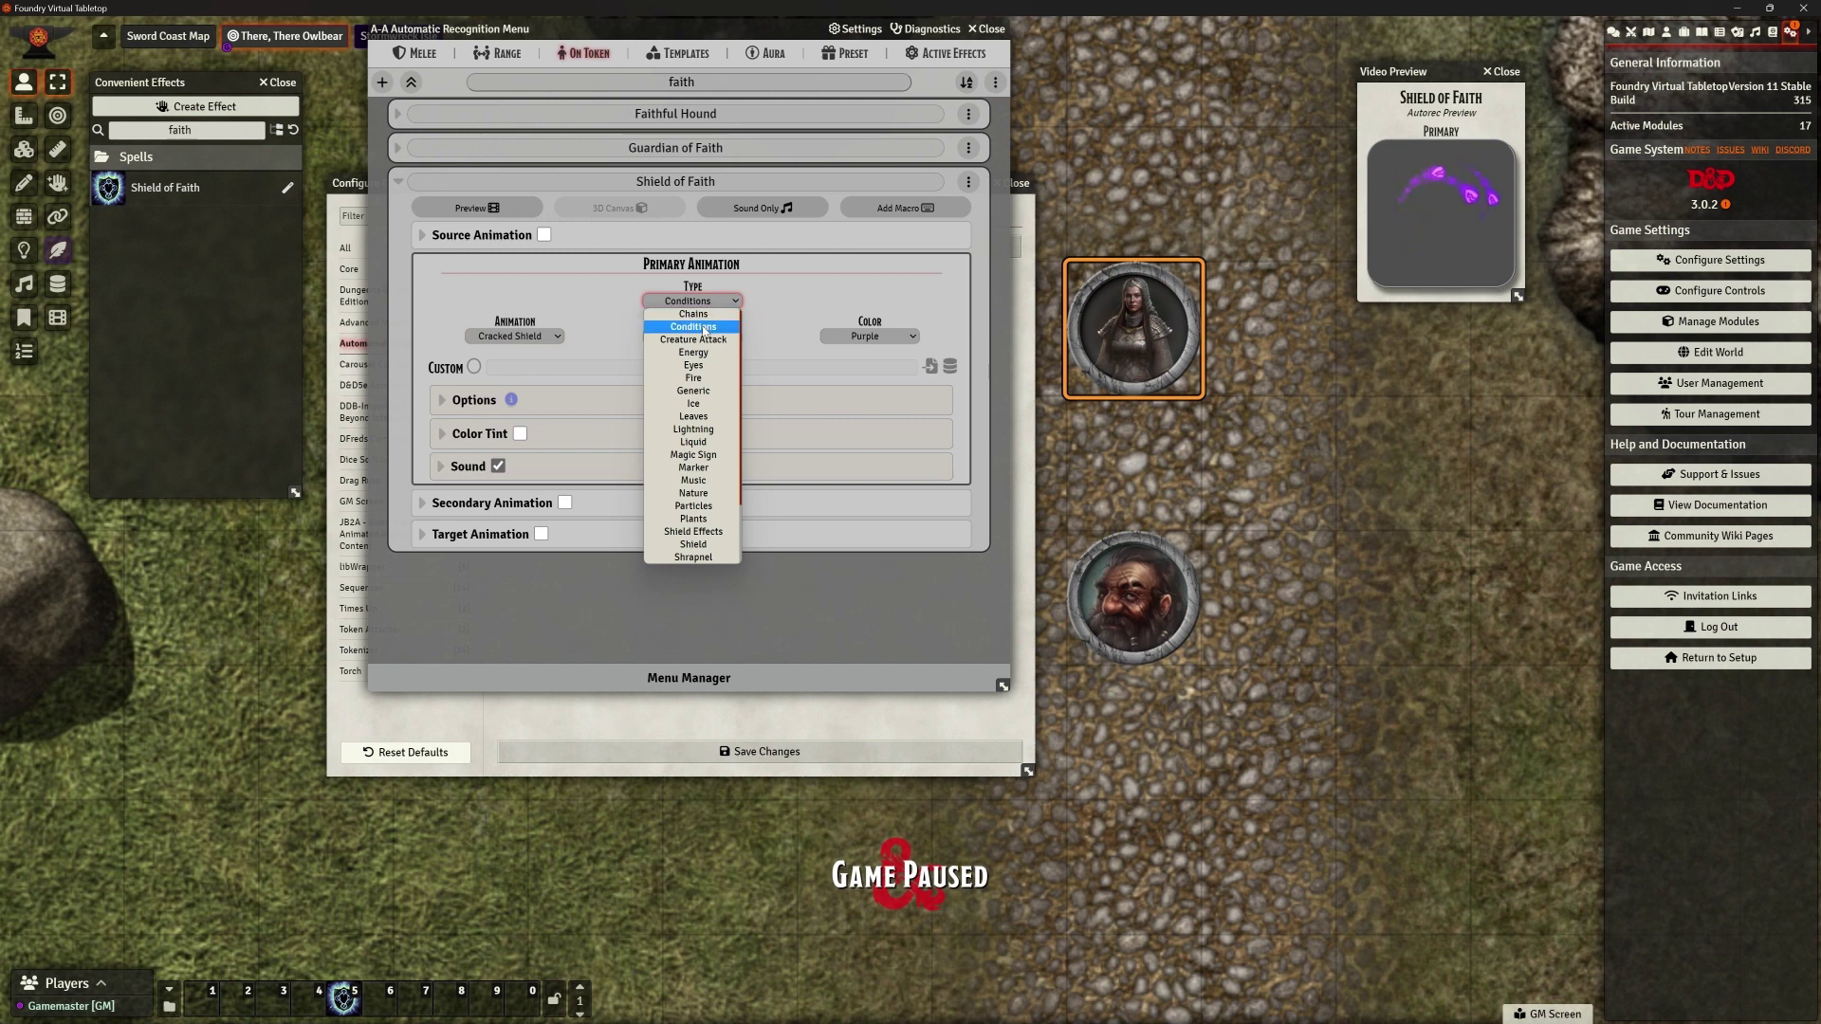
click(693, 351)
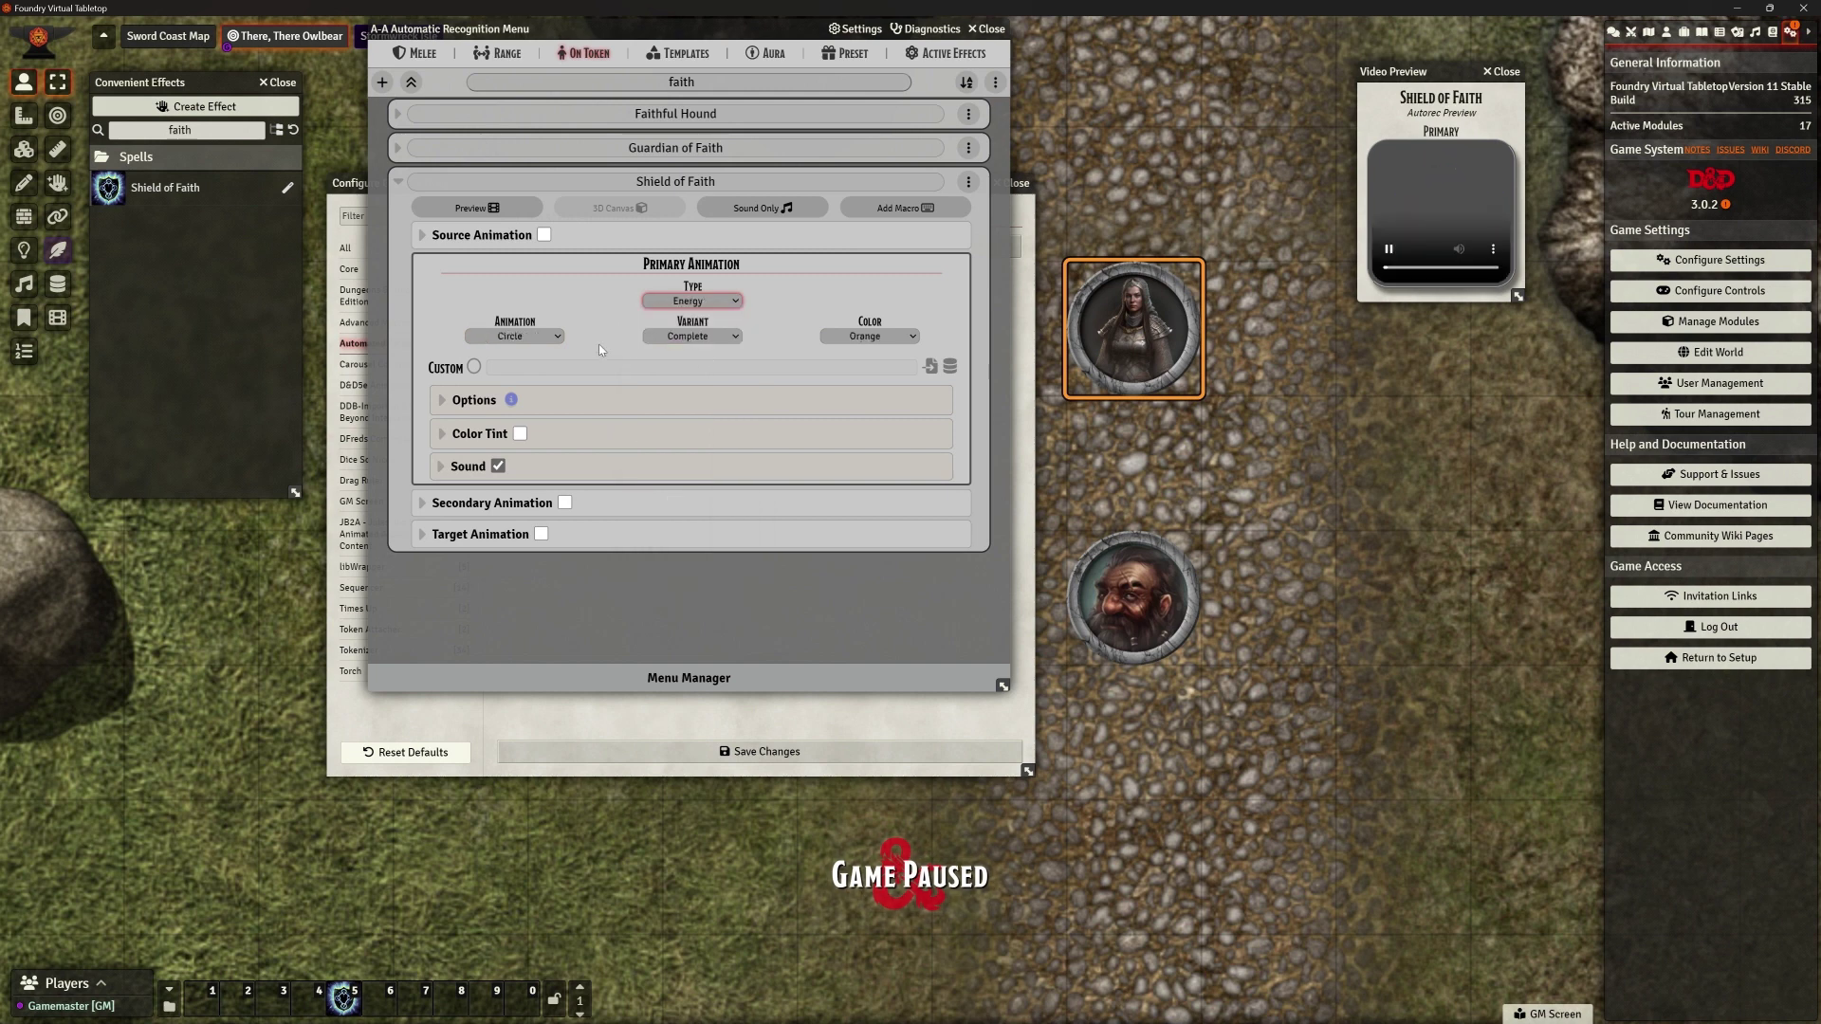
click(545, 337)
click(541, 366)
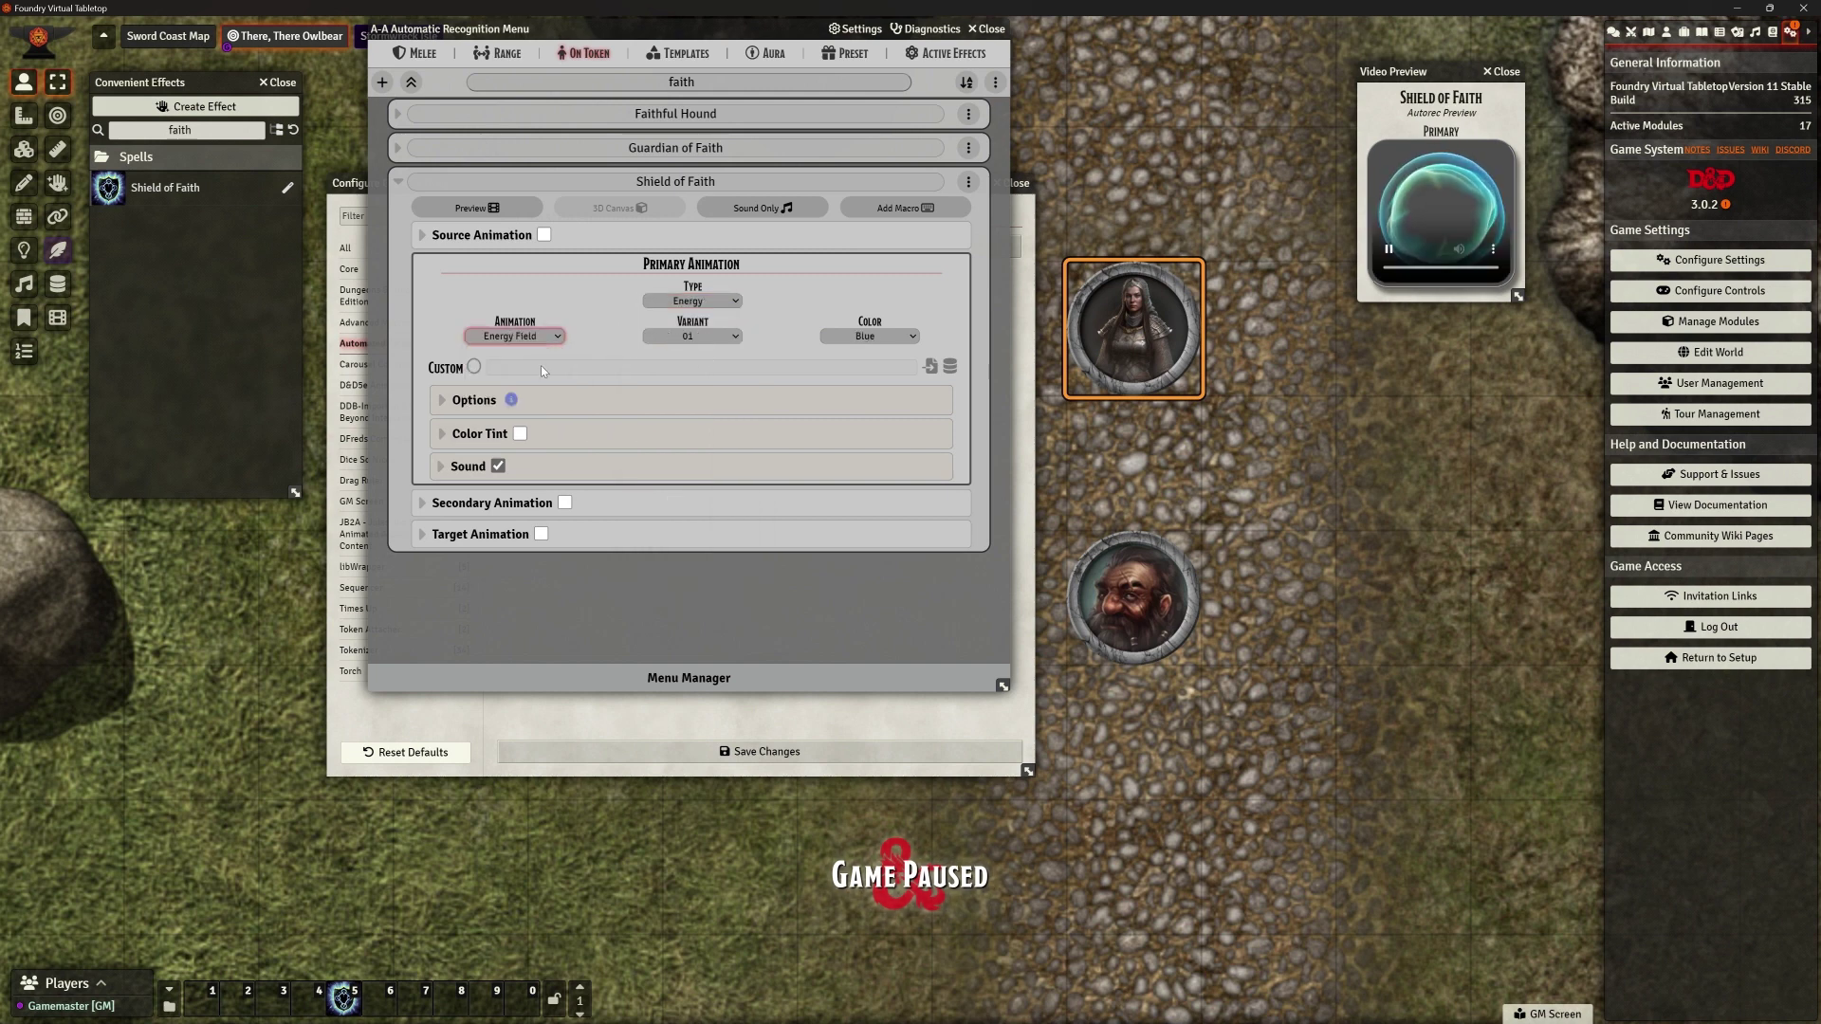
click(679, 338)
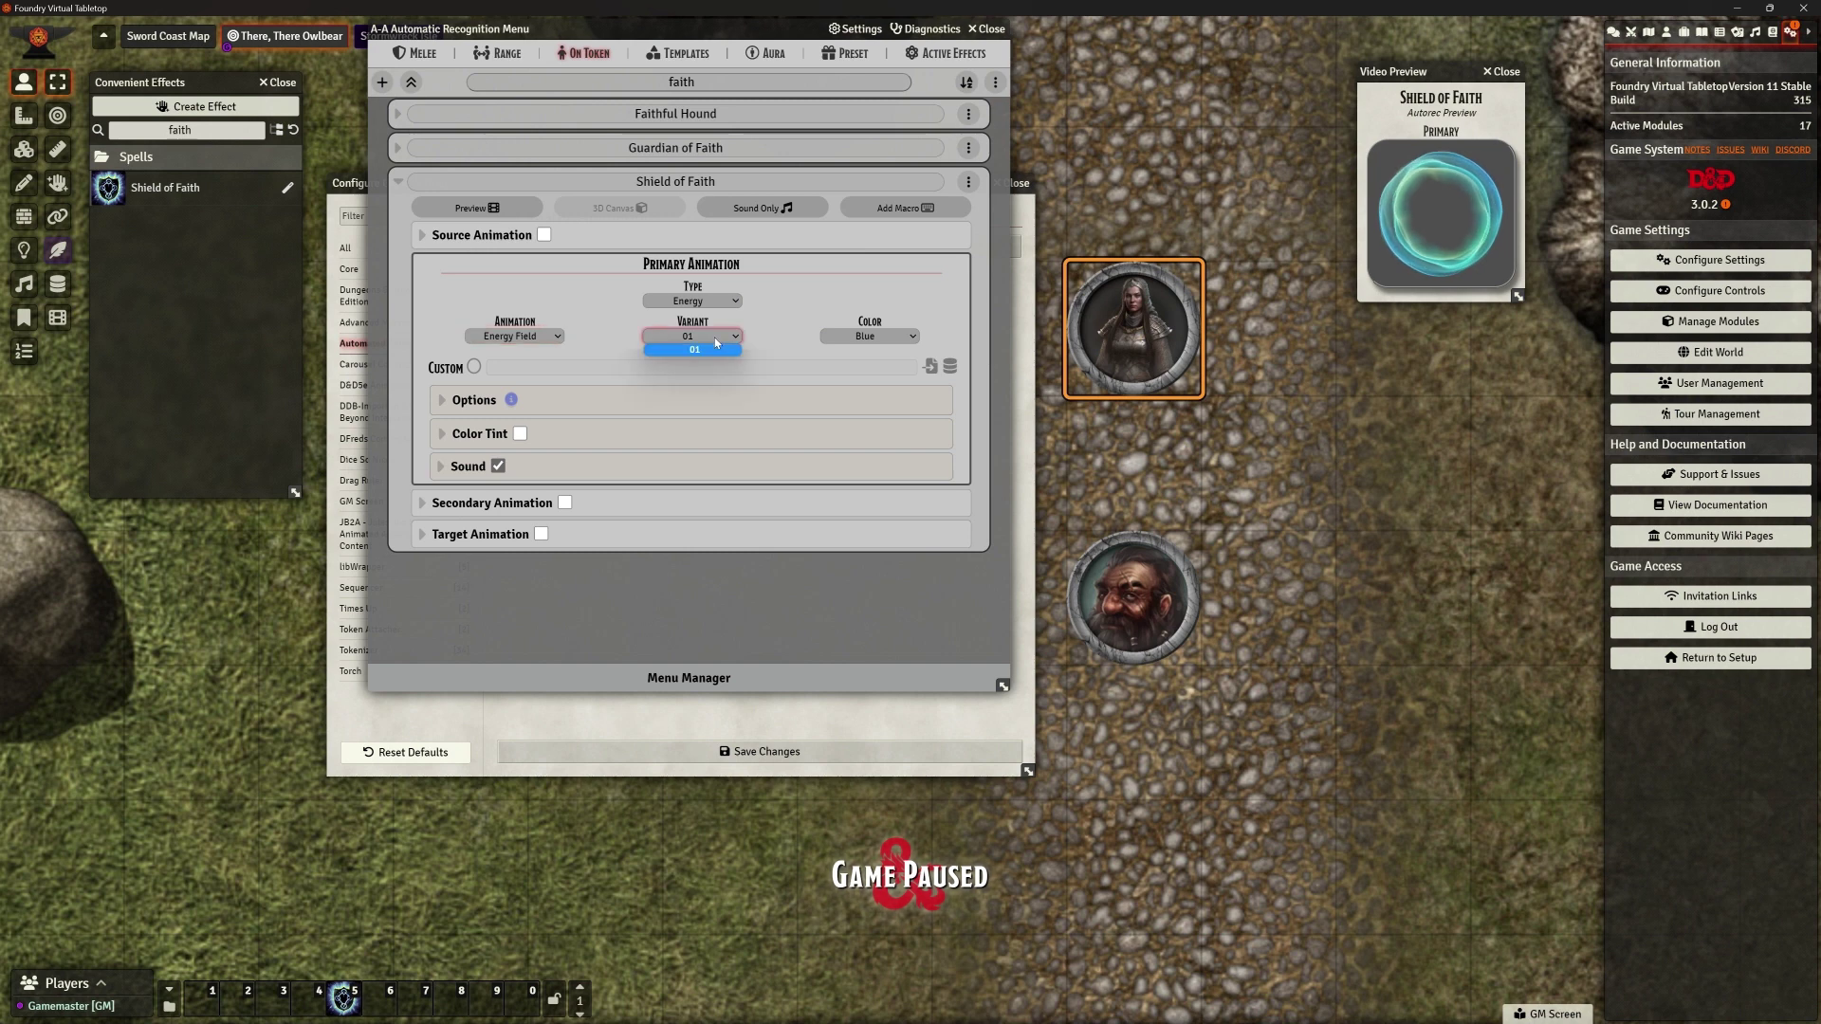
click(886, 343)
click(882, 338)
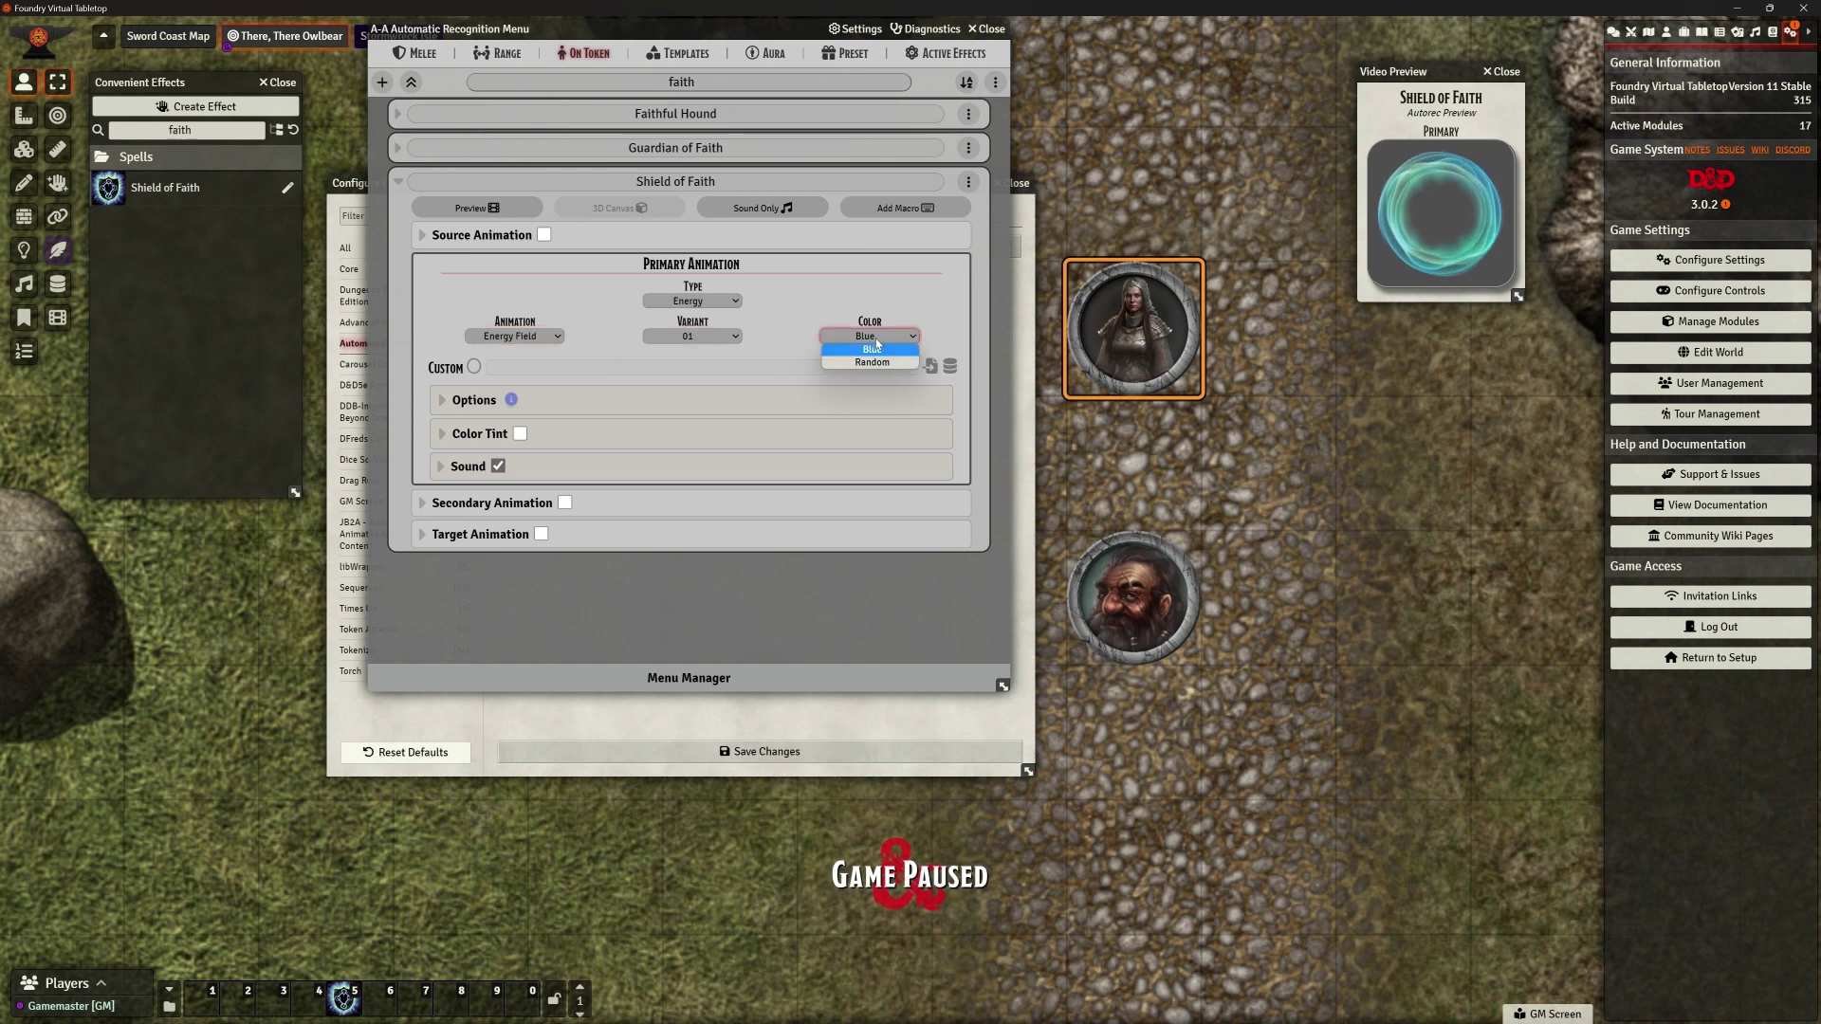
click(782, 326)
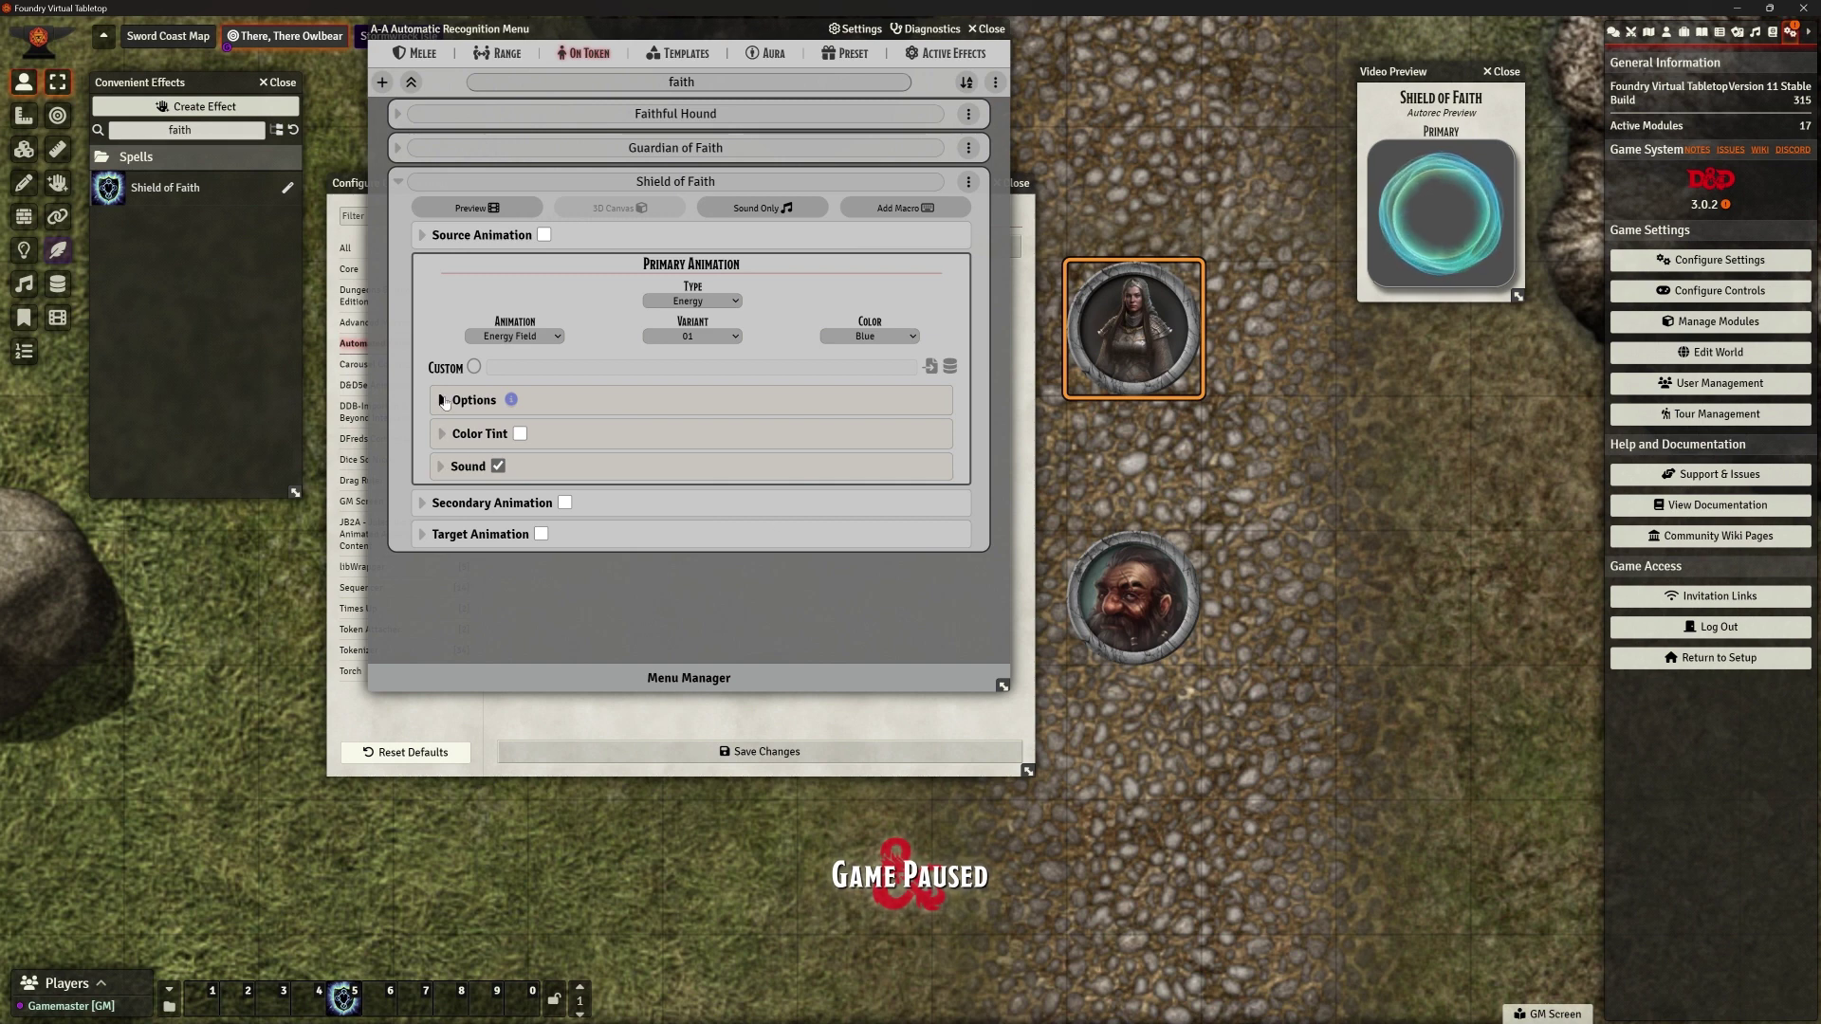
Review the primary animation's Options and Sound settings, collapse both sections and close the recognition menu
click(473, 399)
scroll(664, 360, down, 2)
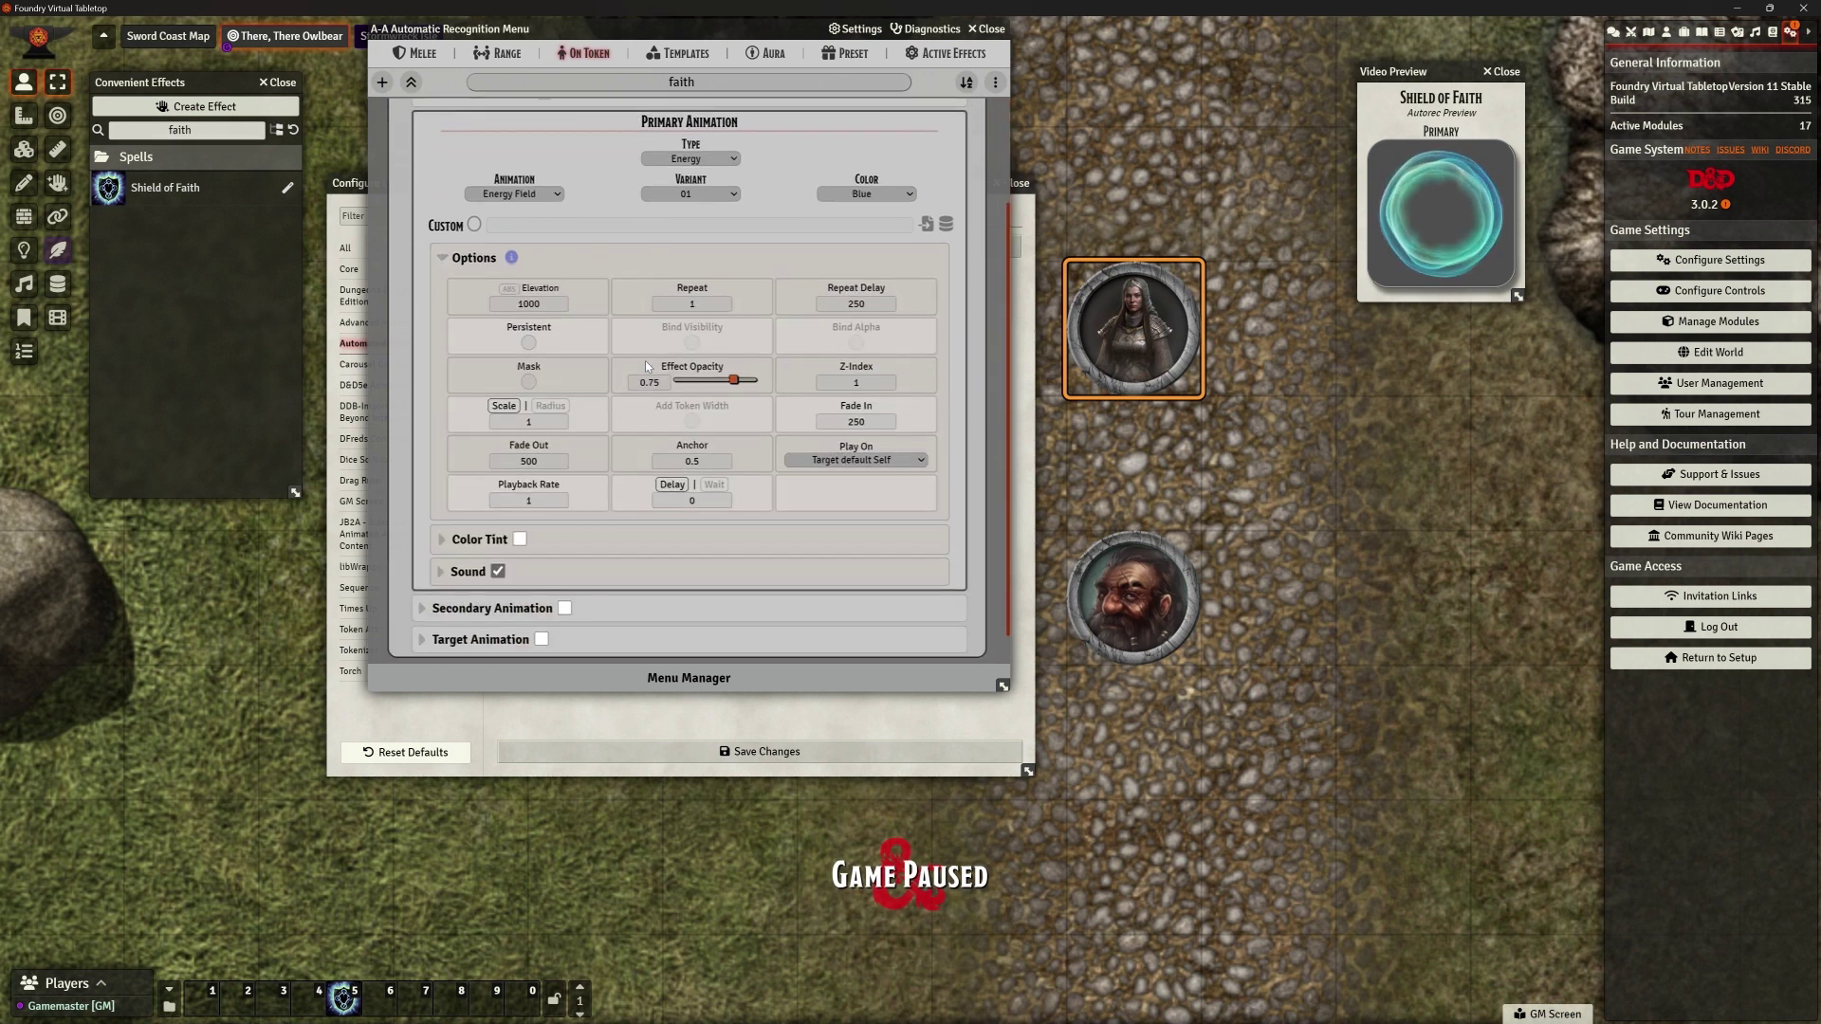
click(465, 261)
click(485, 461)
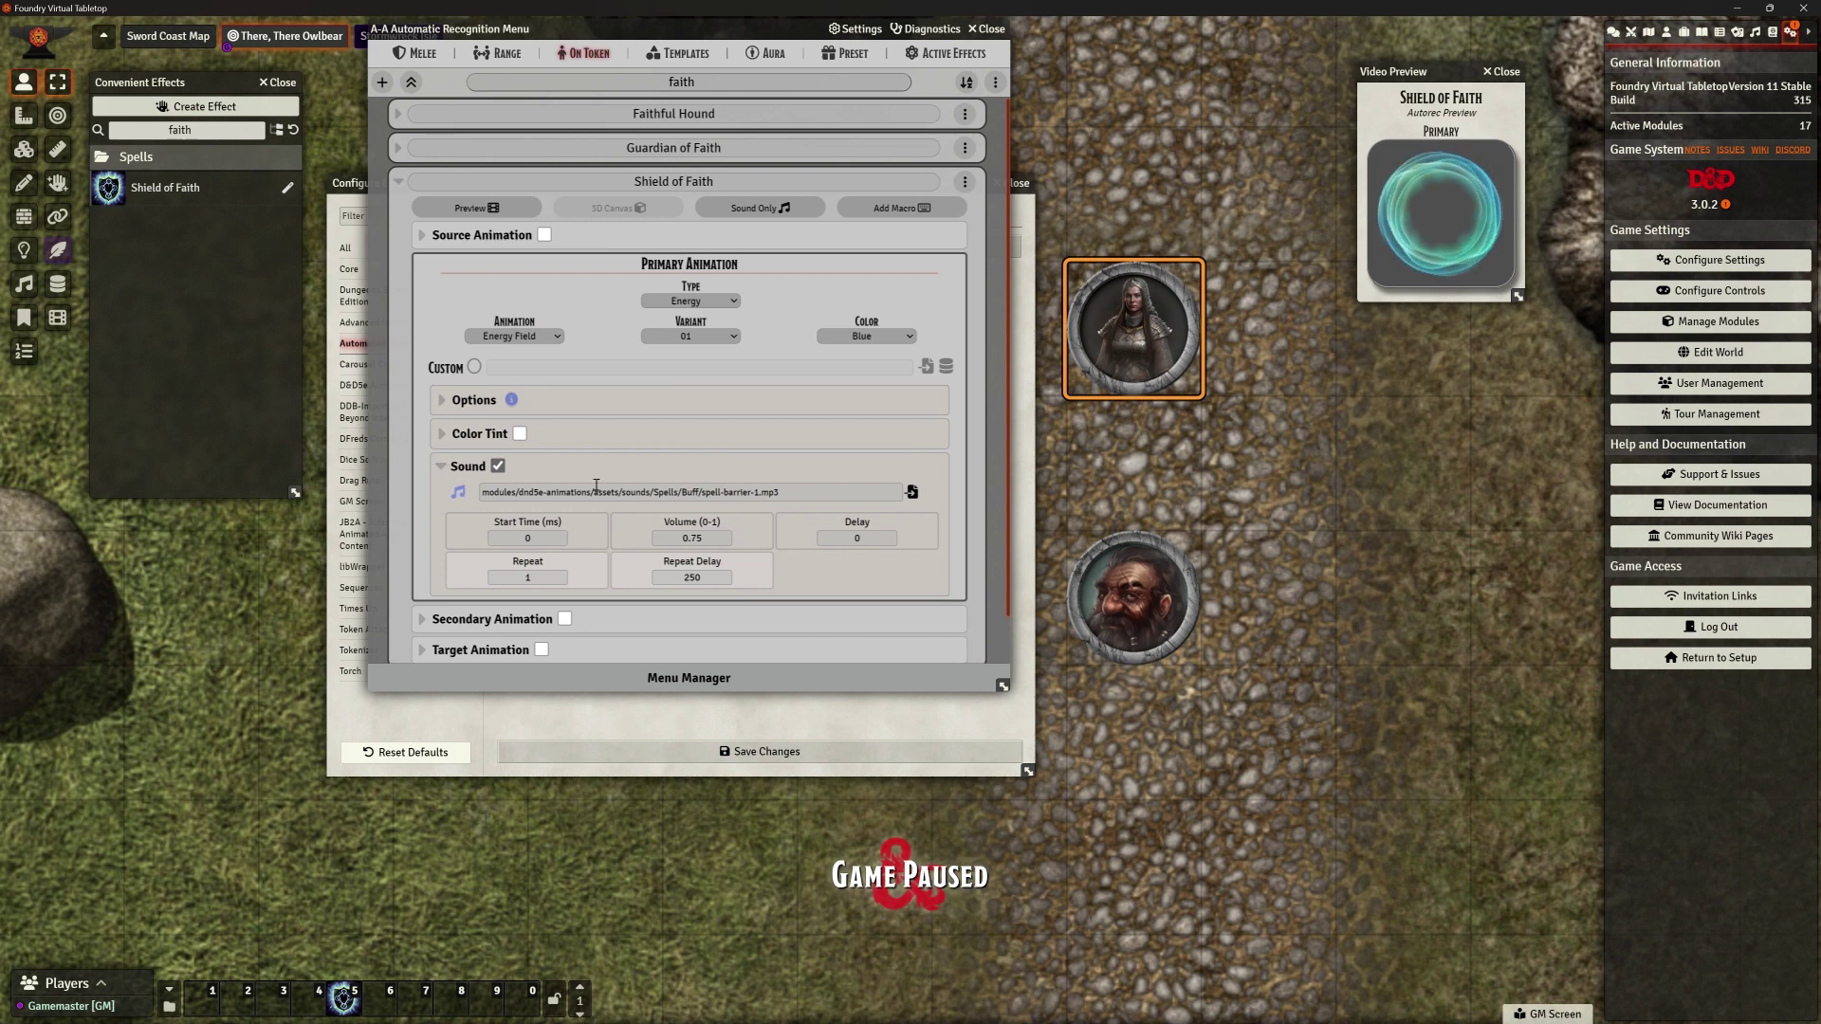
click(484, 479)
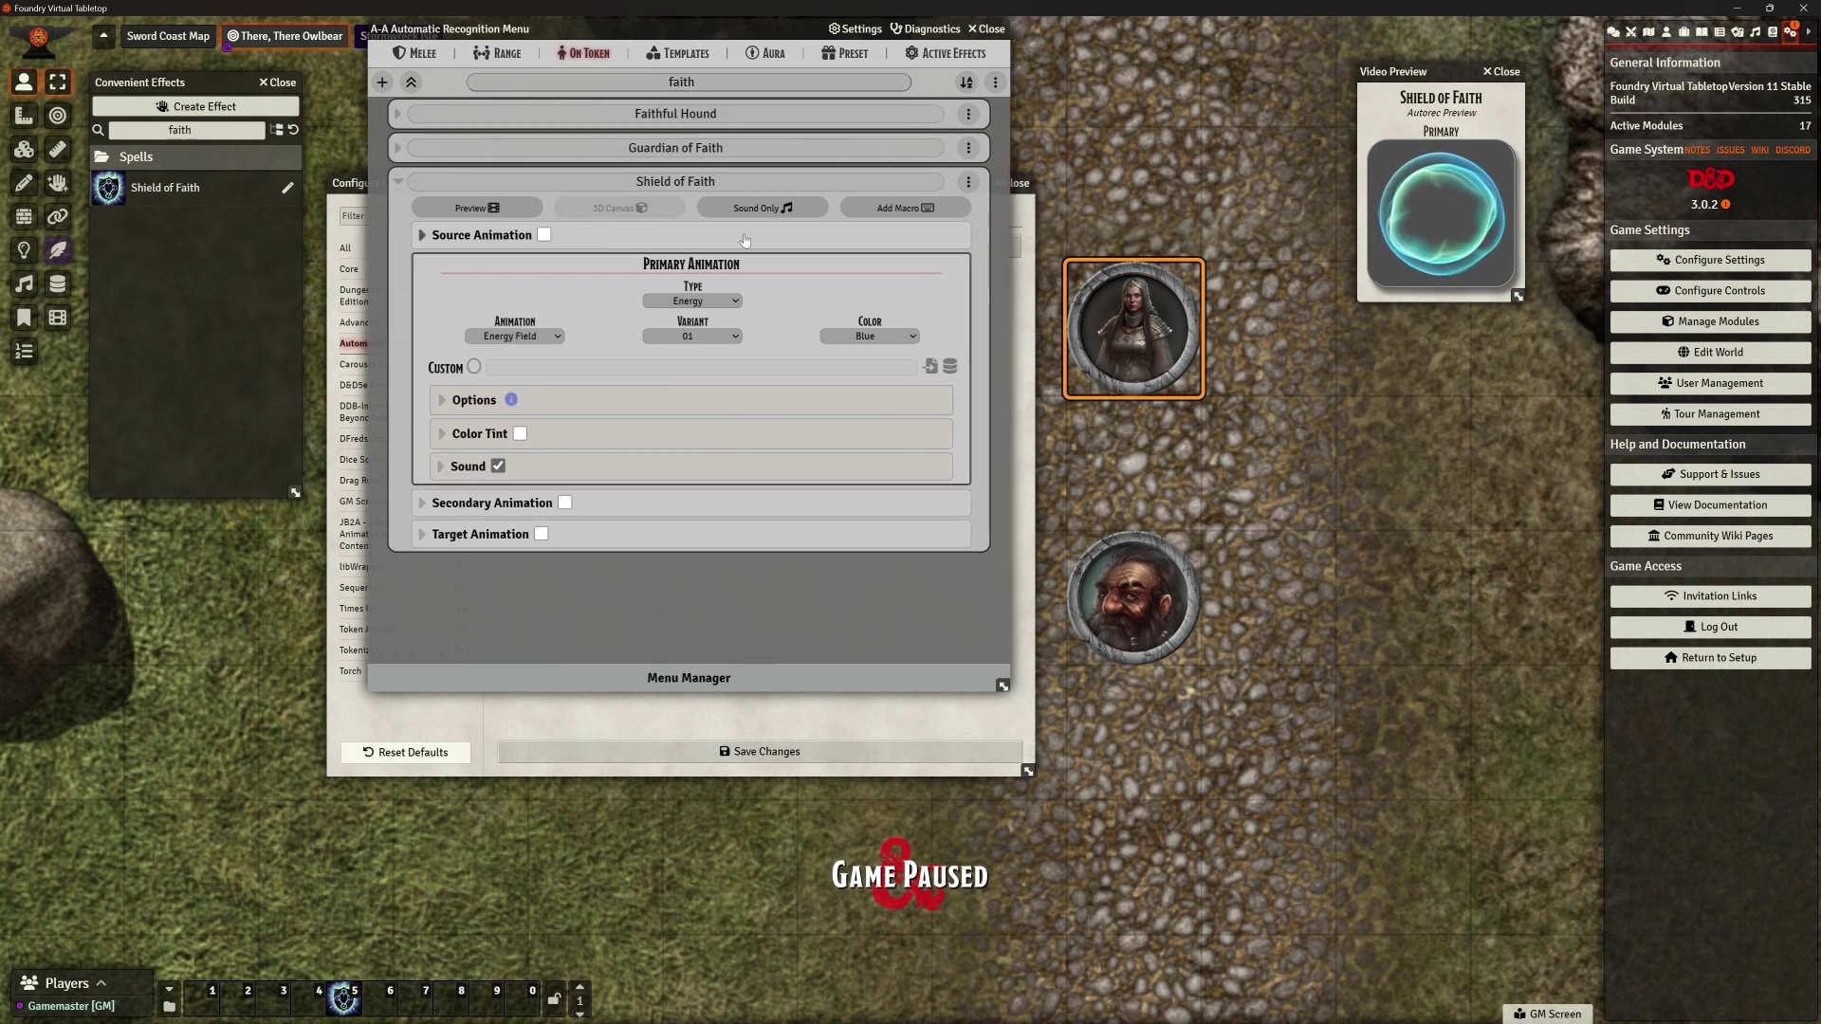
mouse_move(1437, 186)
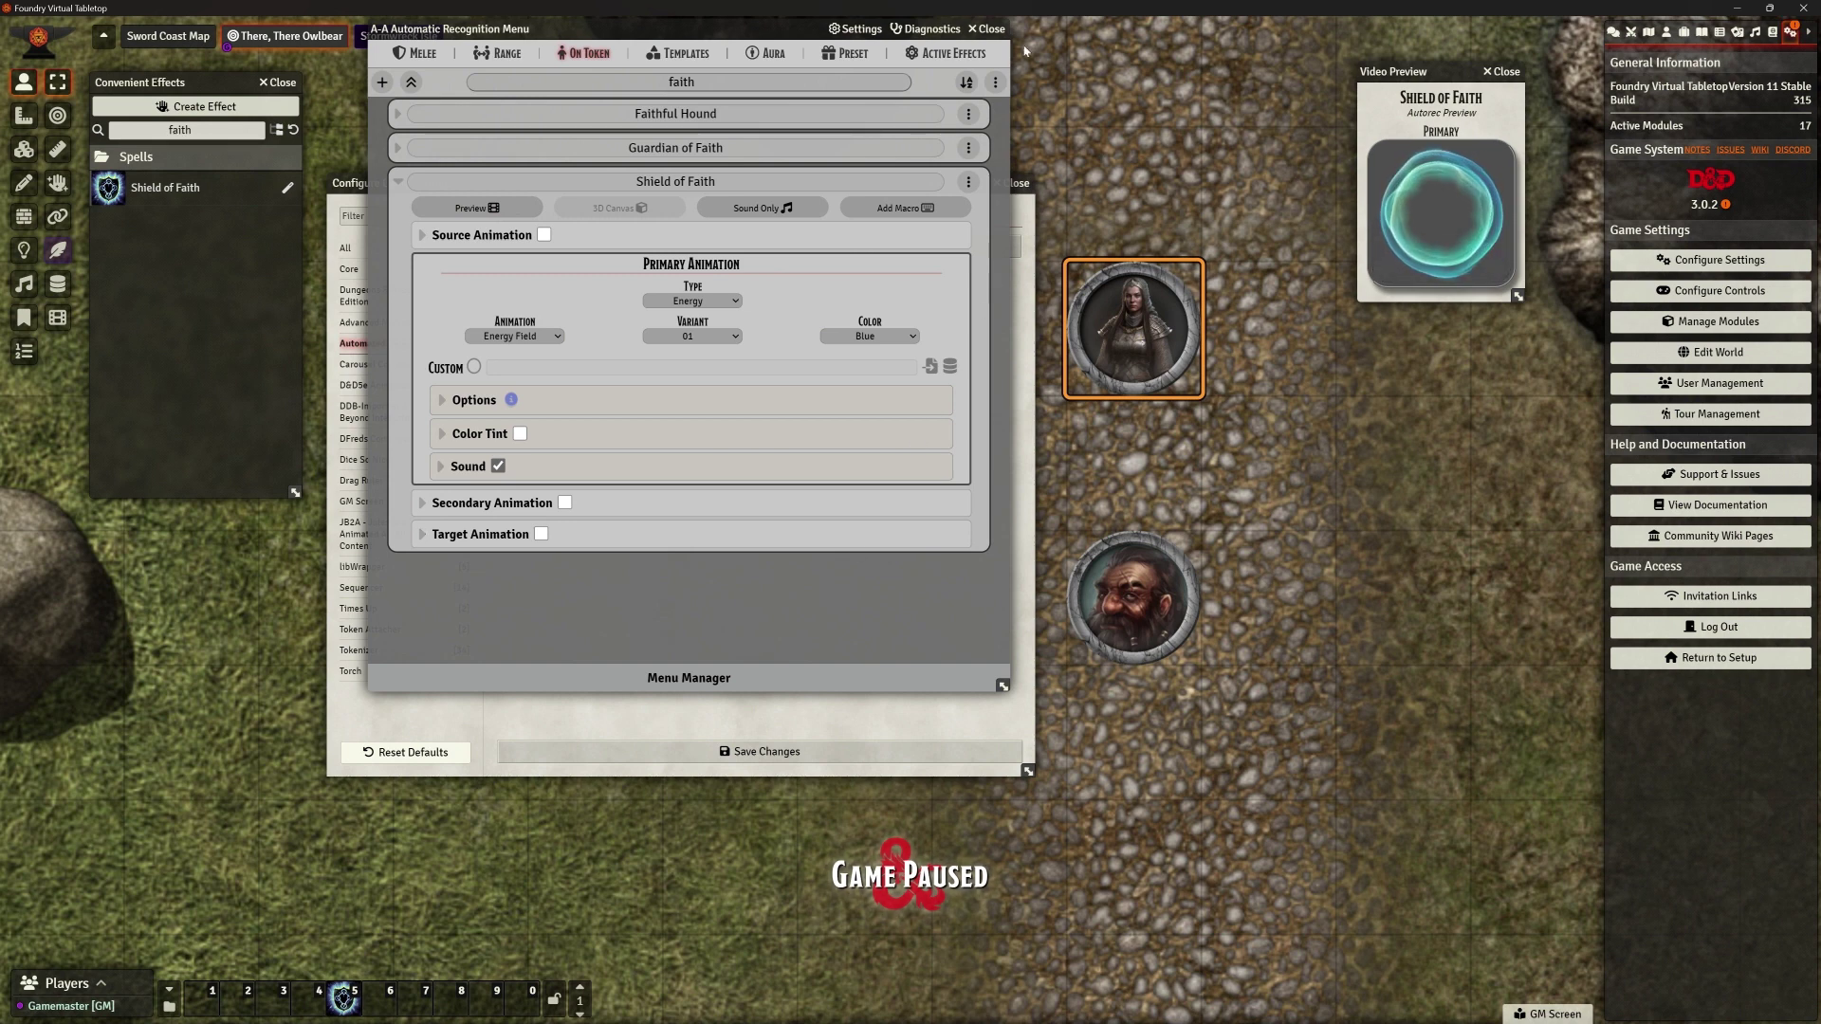
click(987, 29)
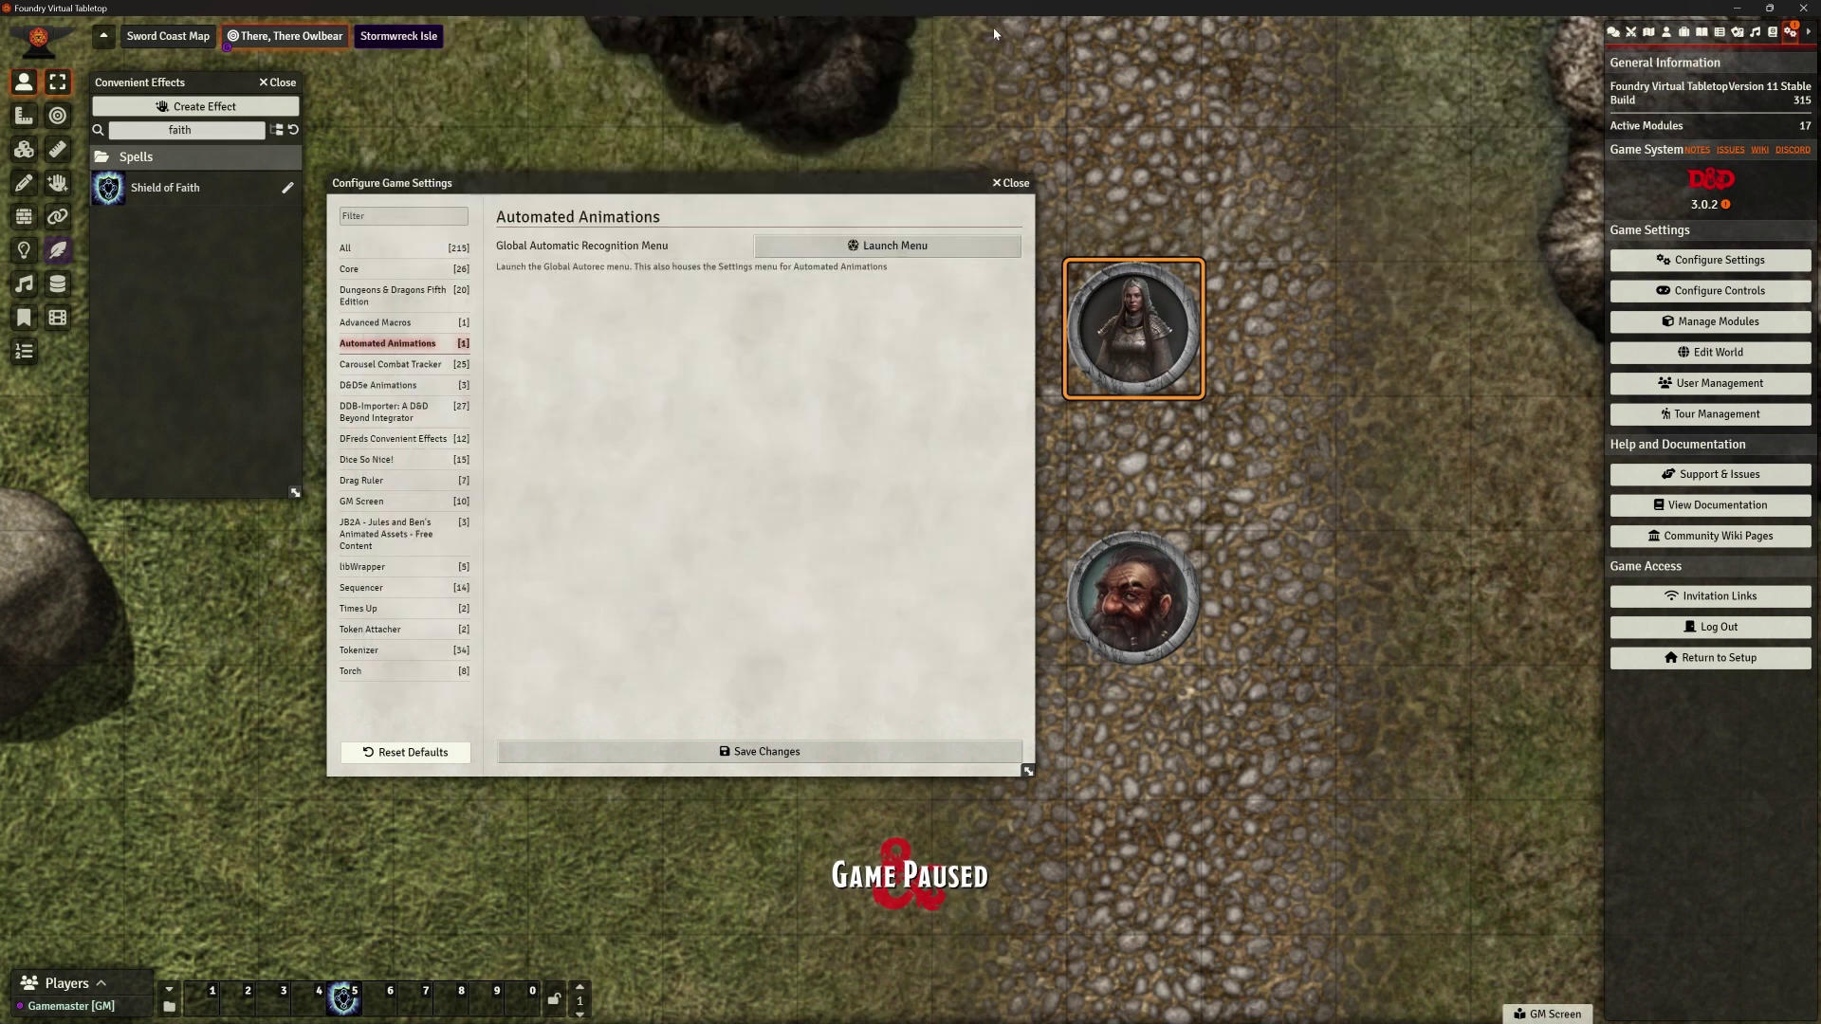
Reposition the game settings window and test the Shield of Faith convenient effect by toggling it on and off the selected cleric token
drag(989, 176, 684, 393)
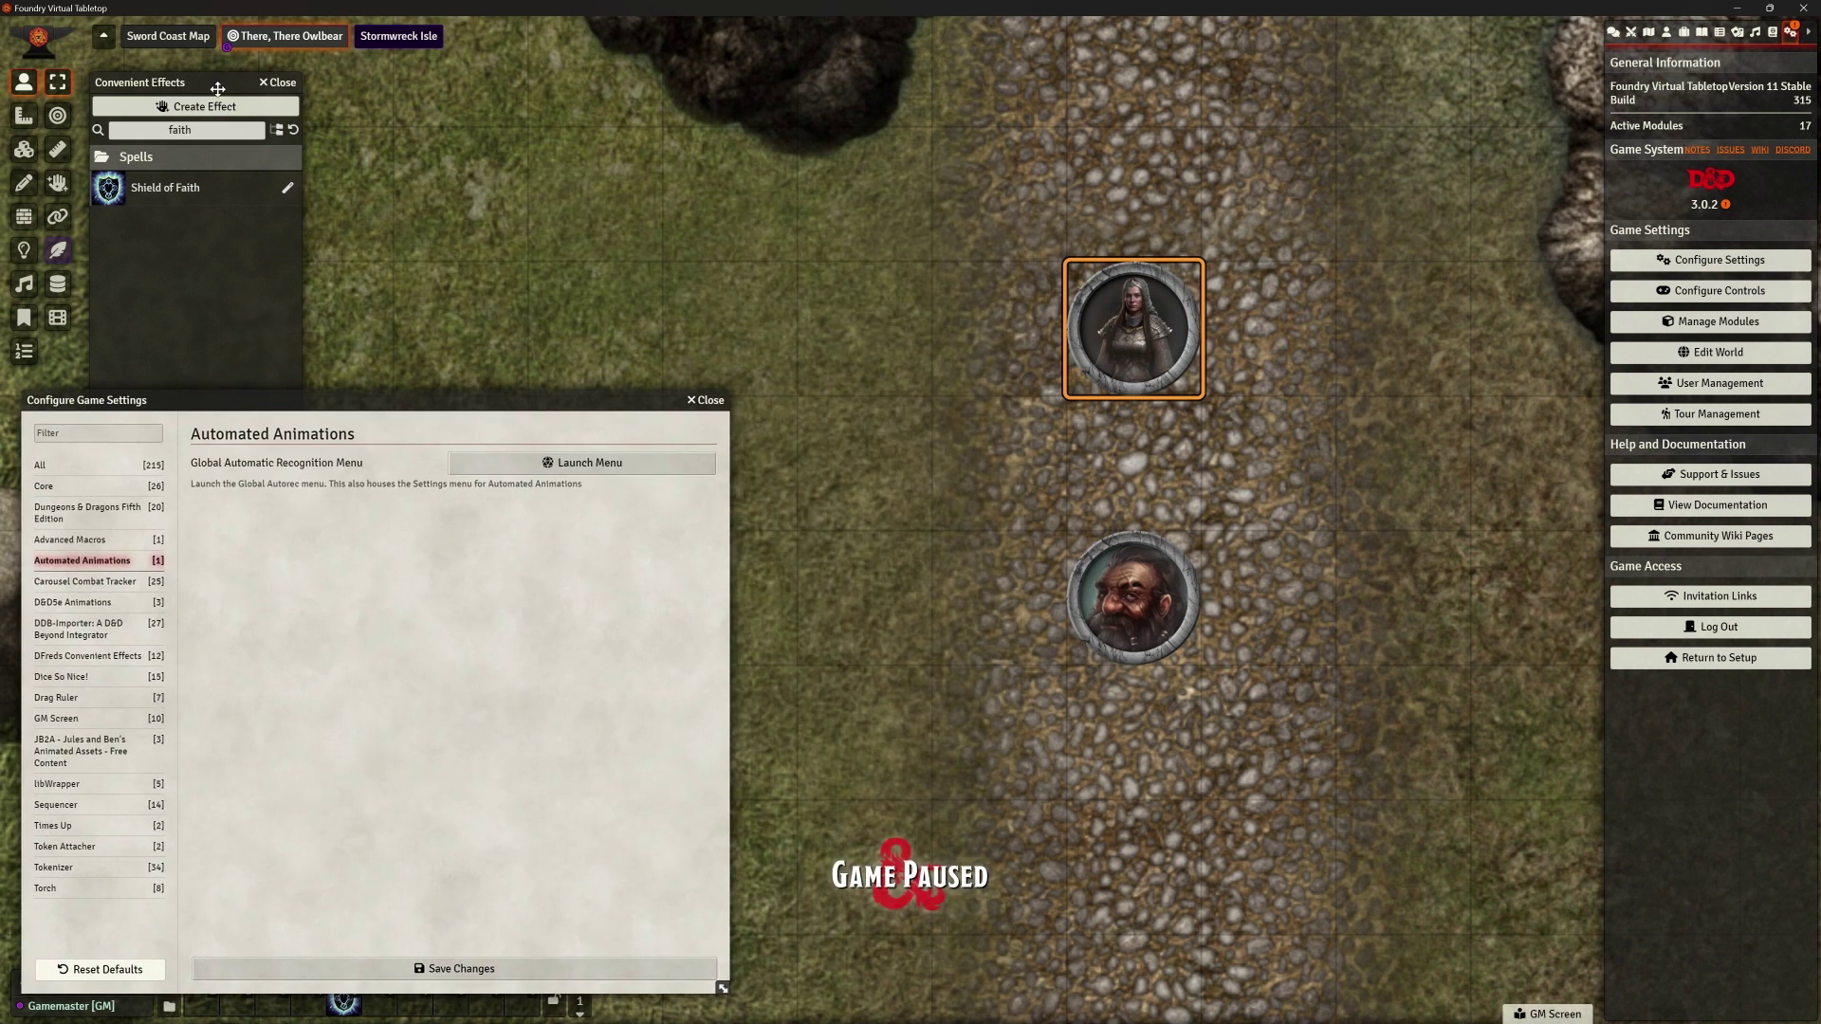
click(176, 189)
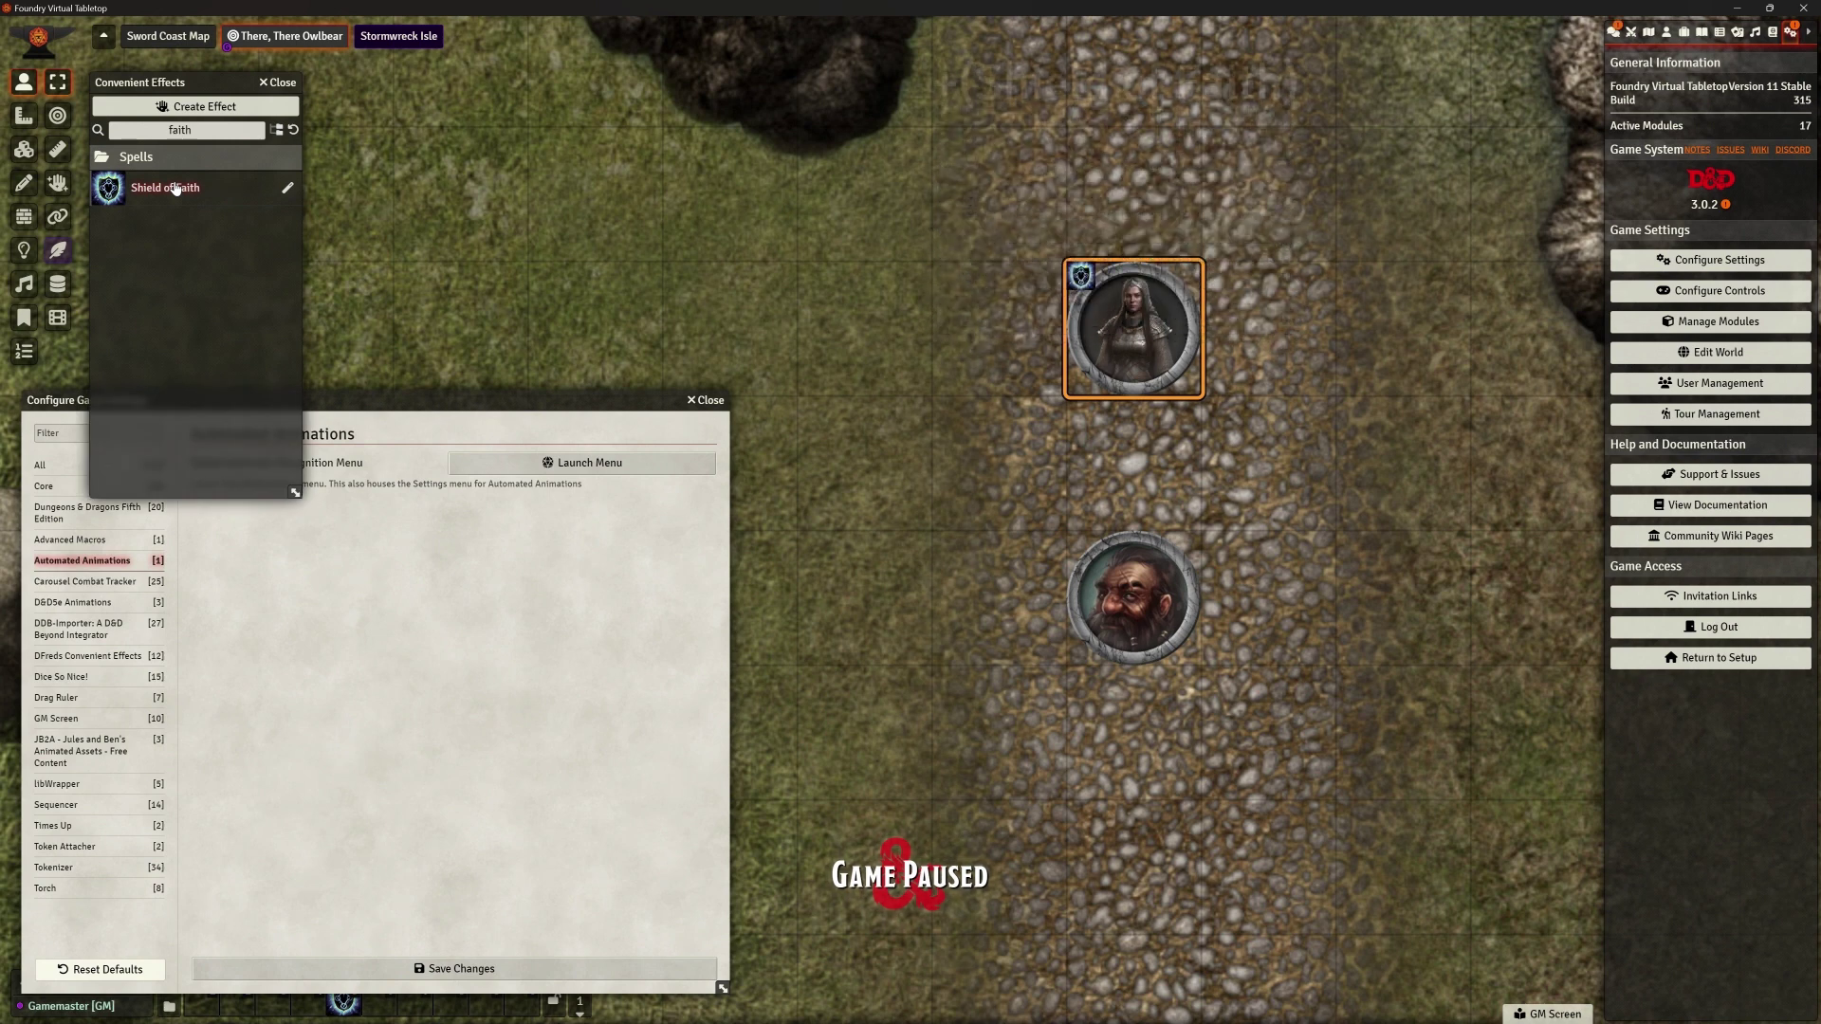
click(175, 188)
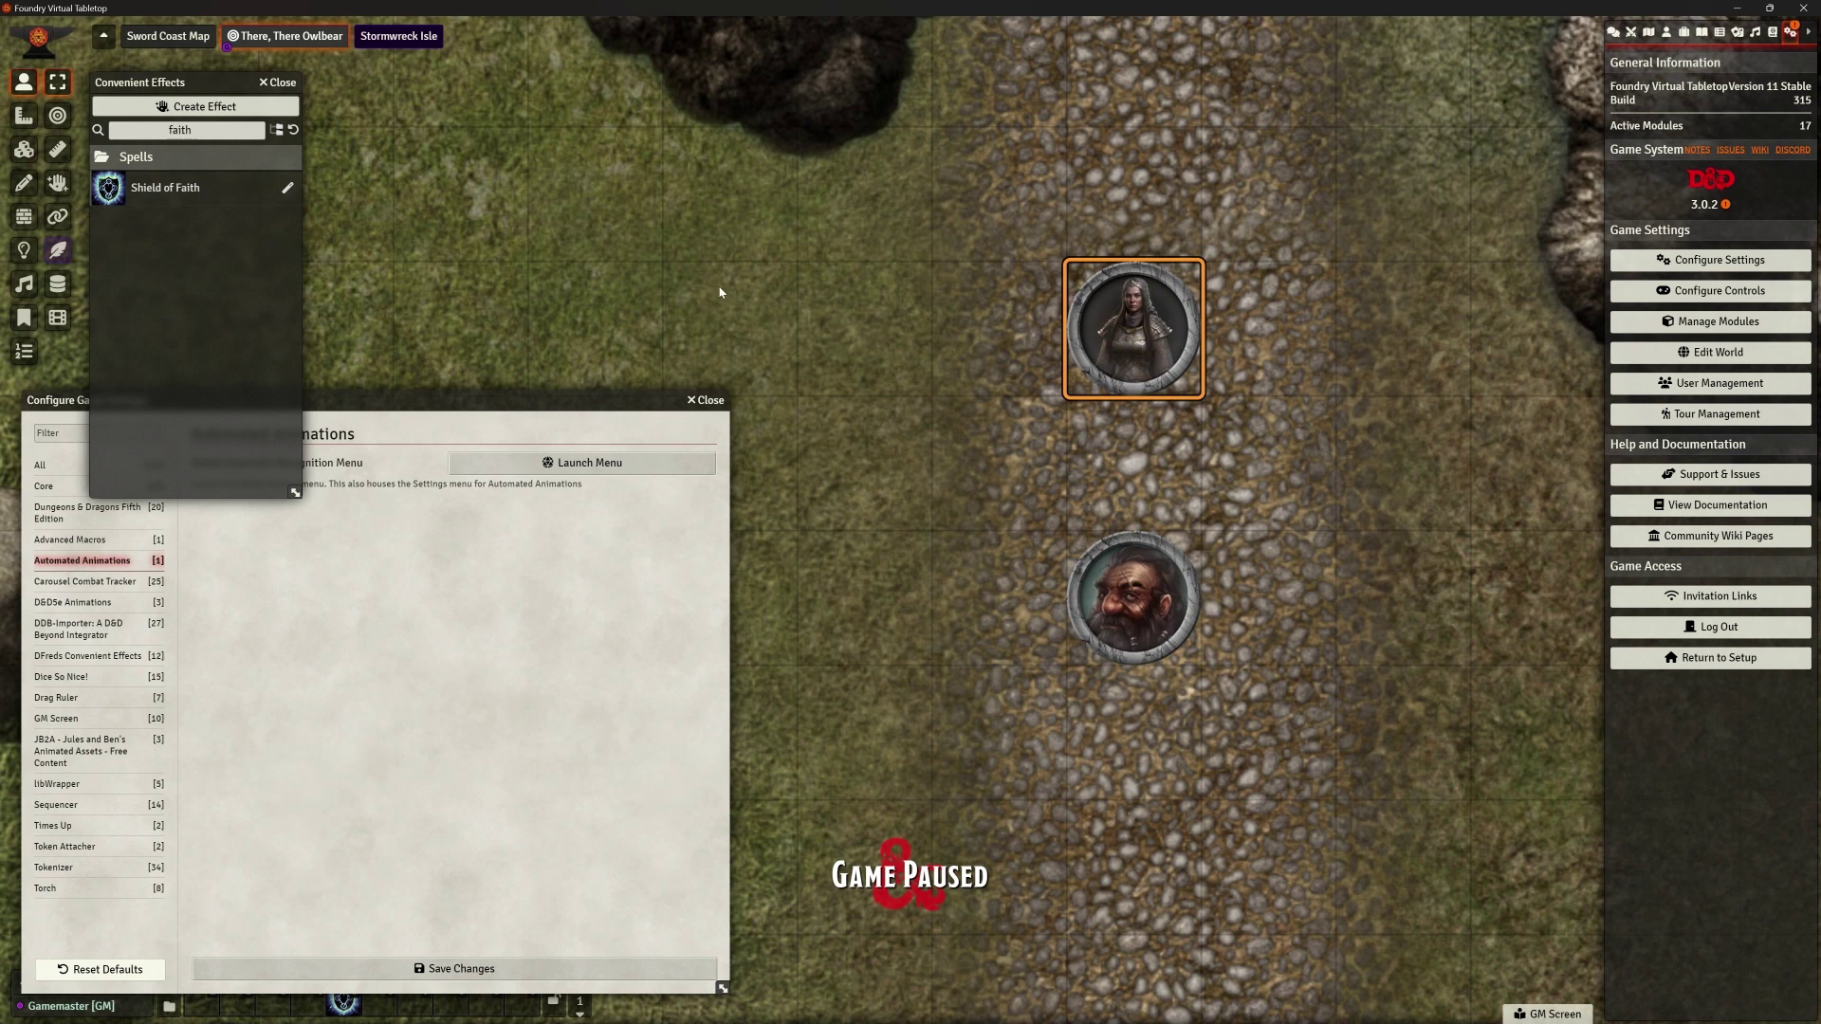
drag(632, 396, 670, 229)
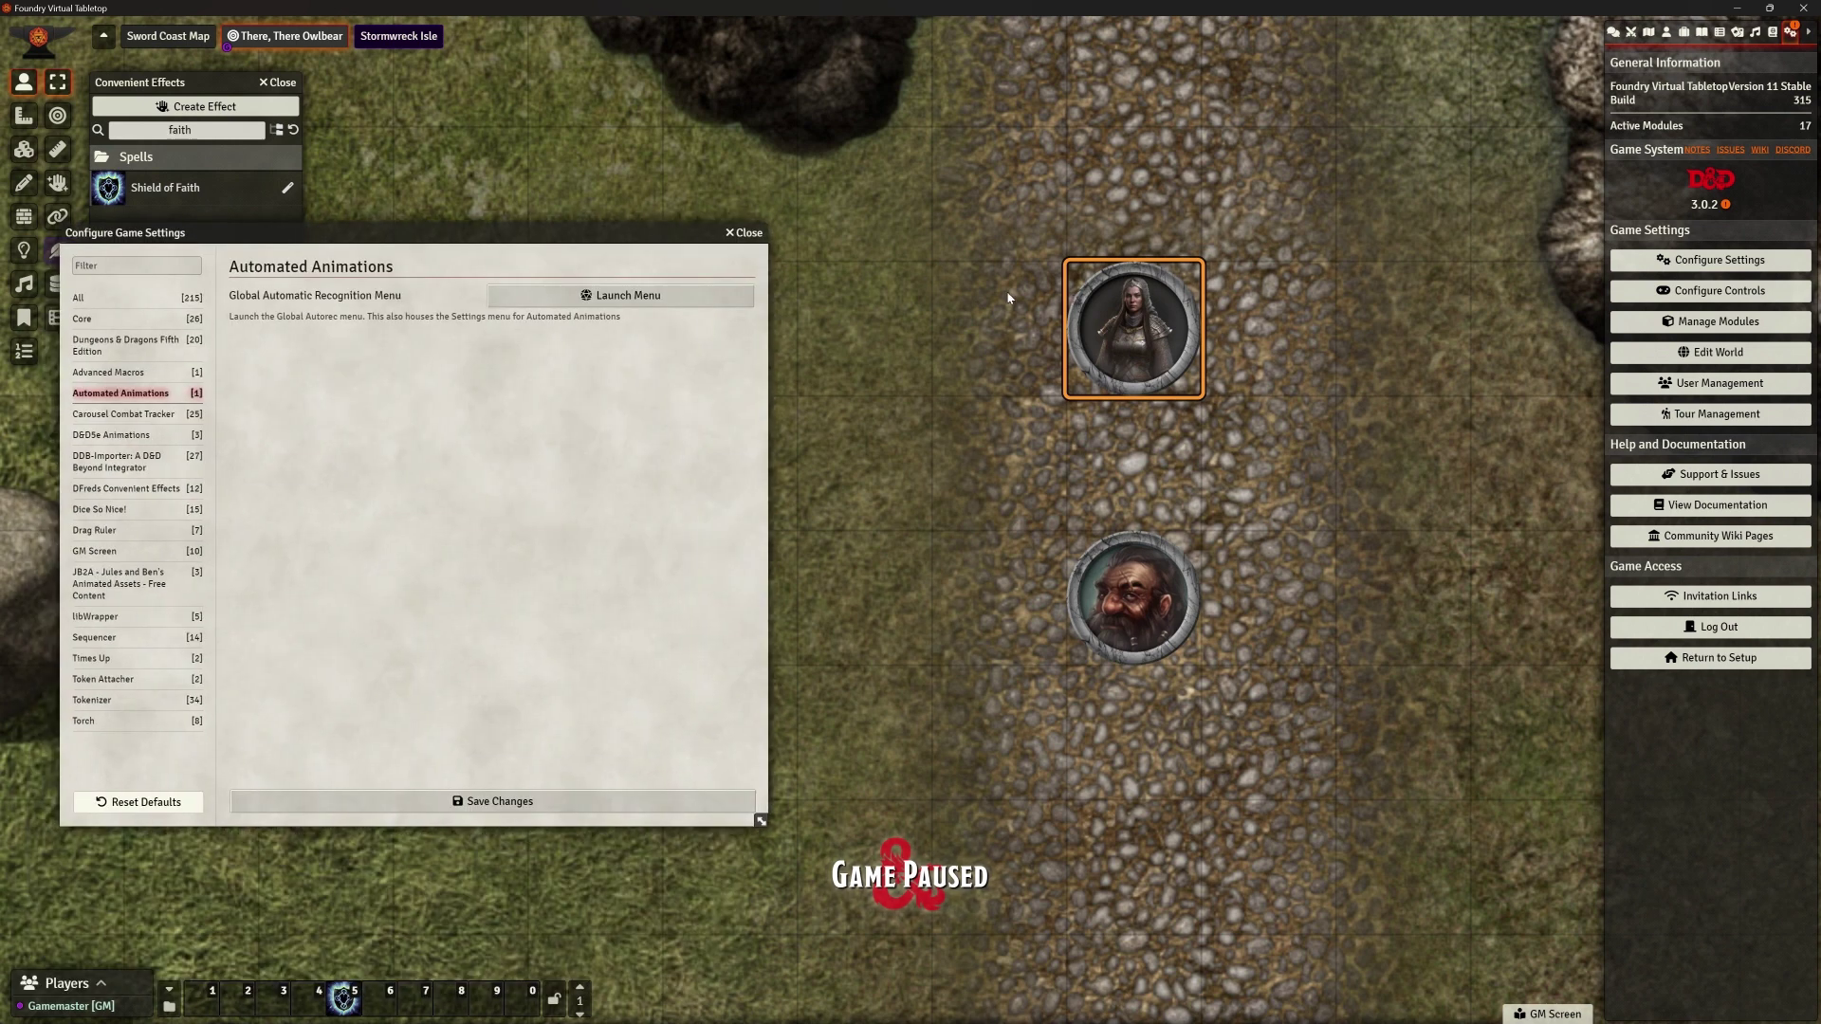
Open the cleric token's character sheet, cast the favorite Shield of Faith spell at 1st level and close the sheet
double_click(1120, 335)
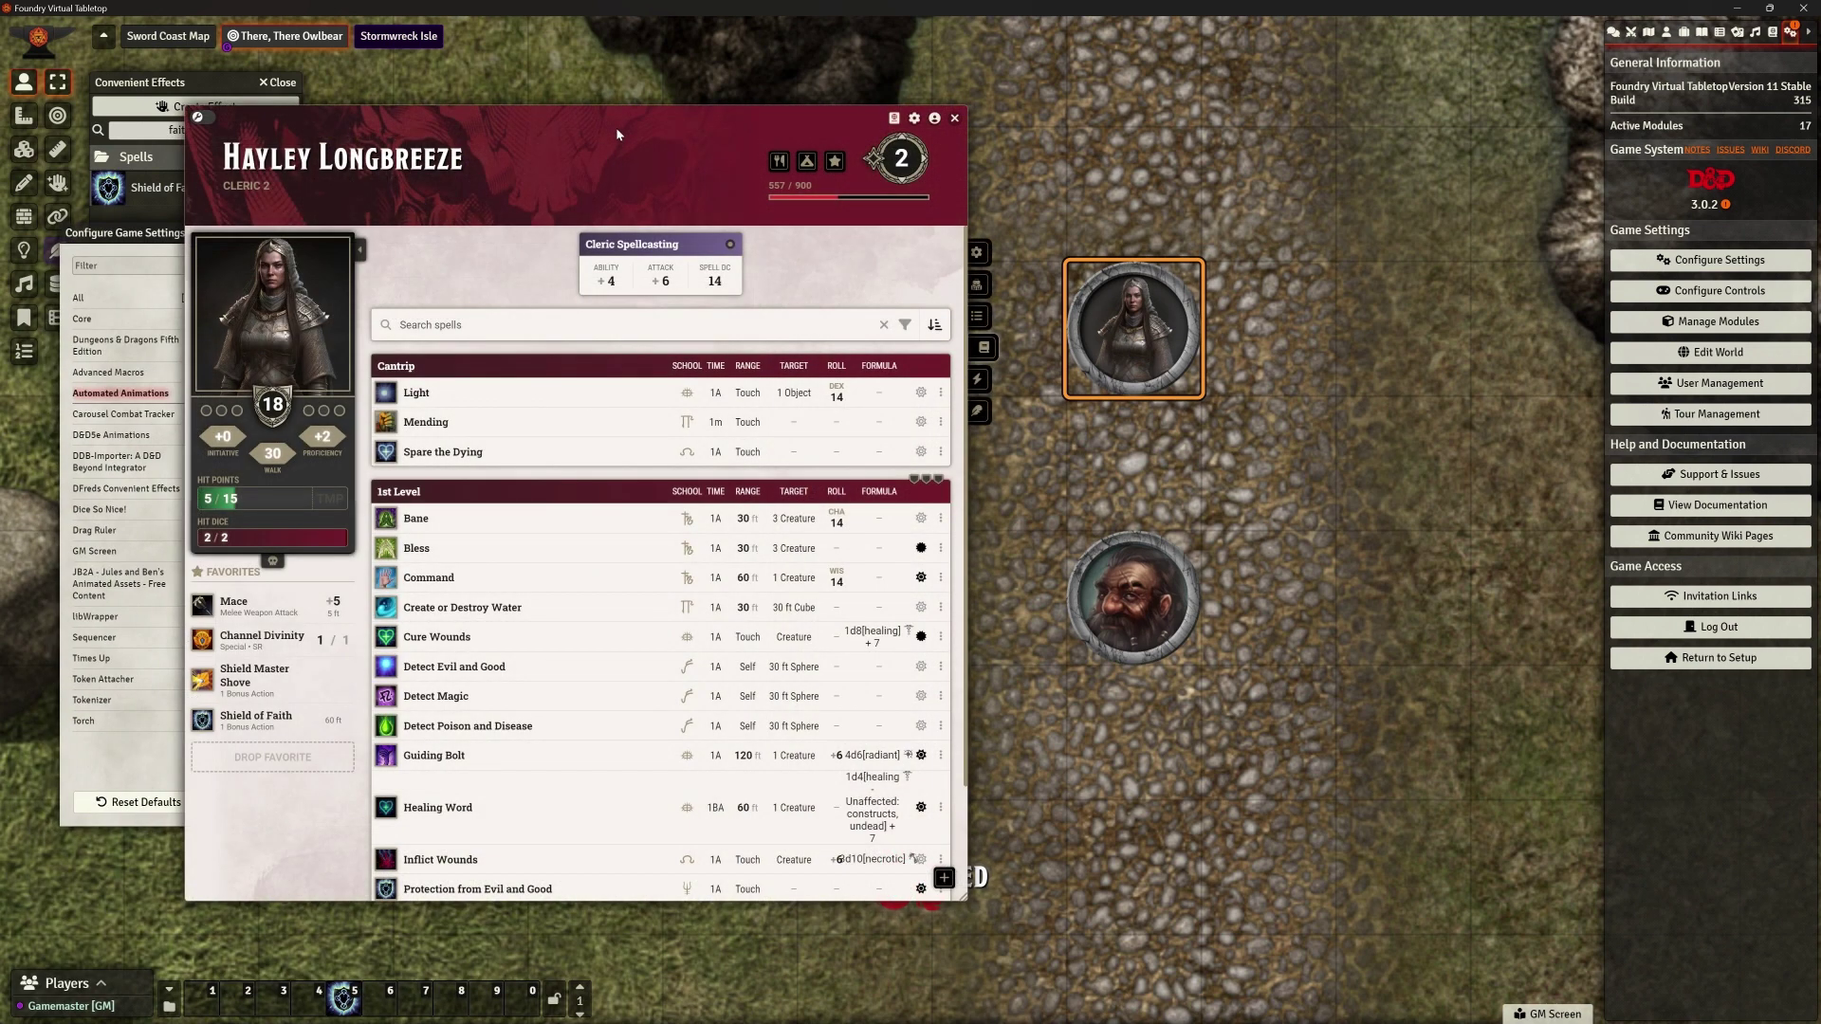
drag(616, 127, 534, 119)
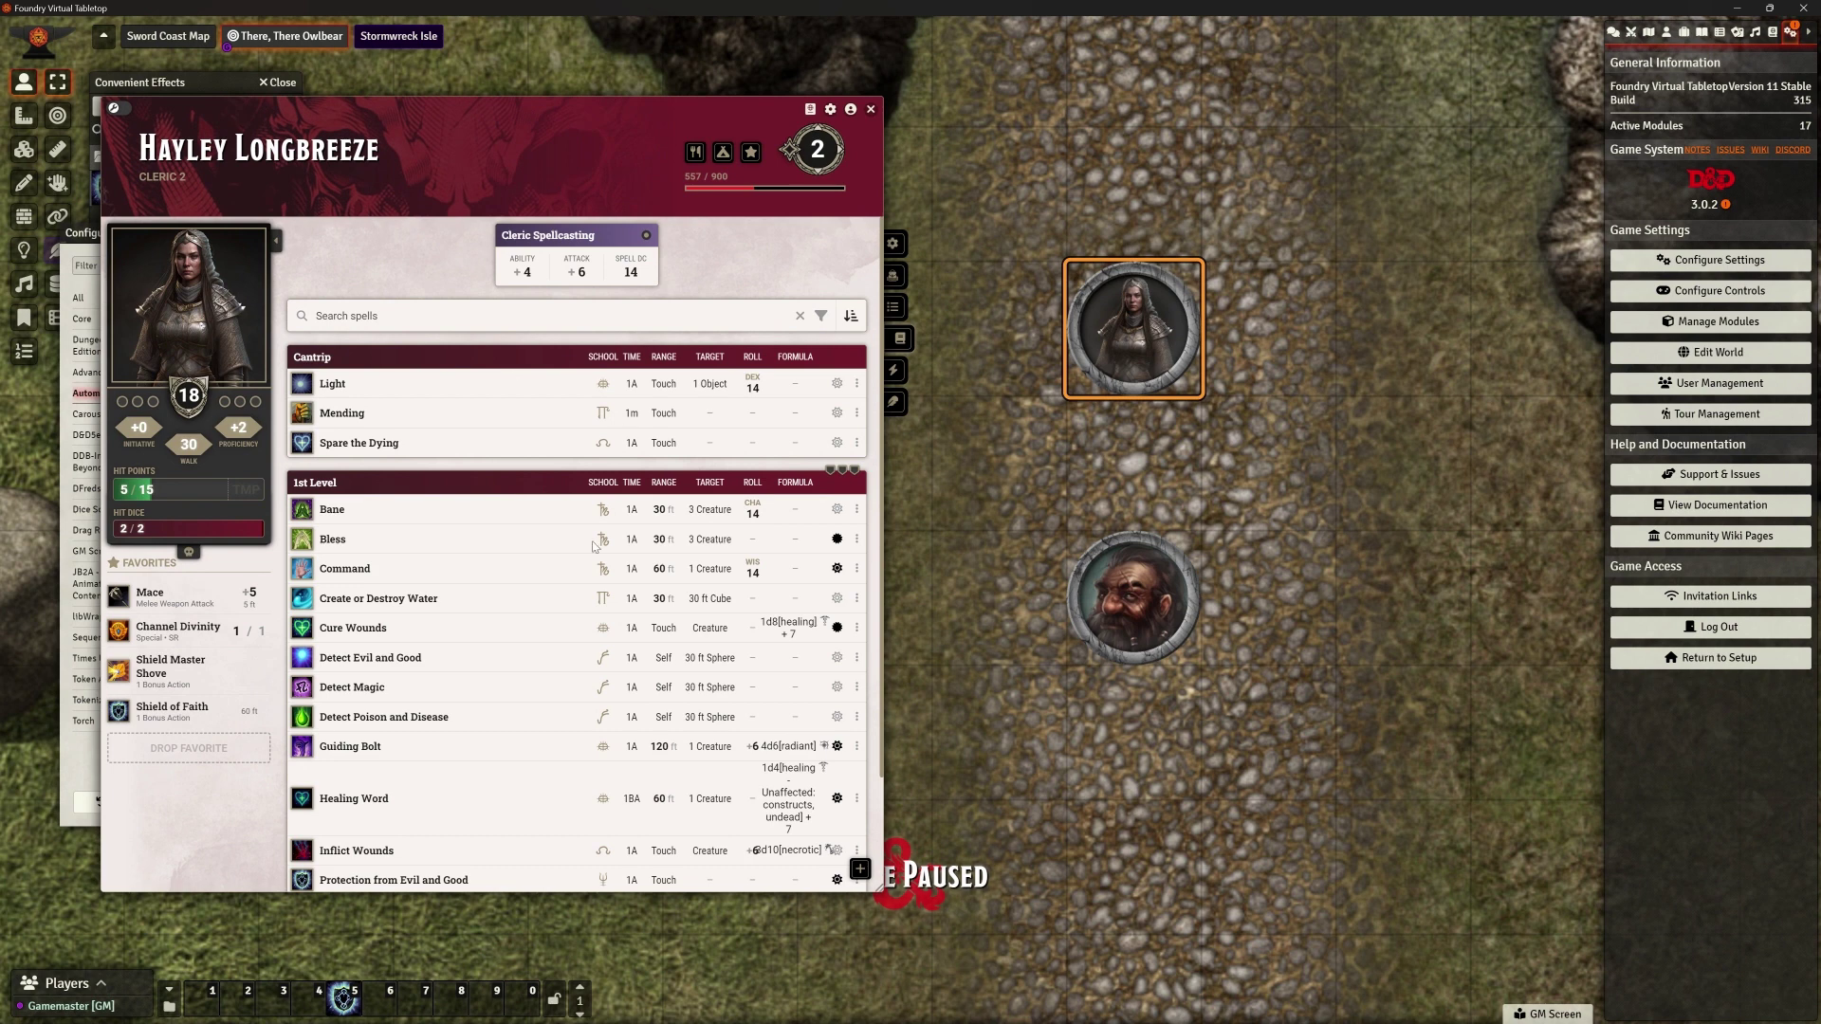
click(165, 711)
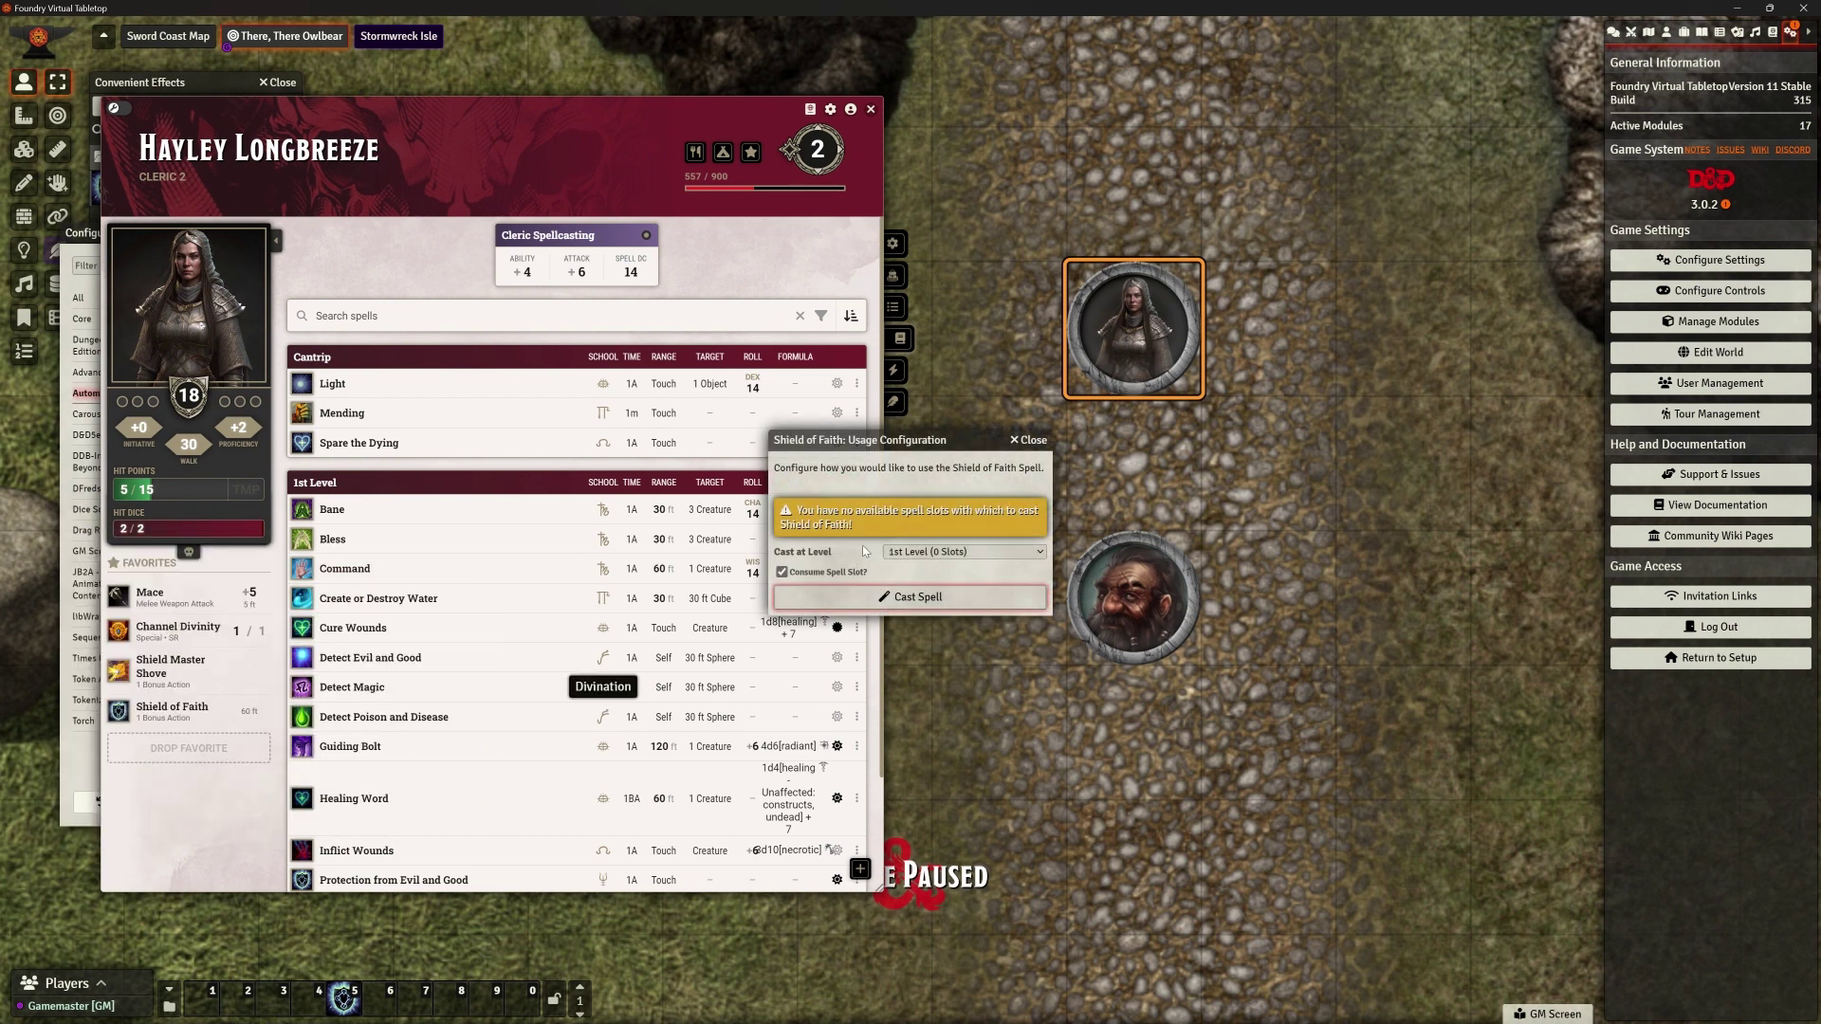
click(939, 597)
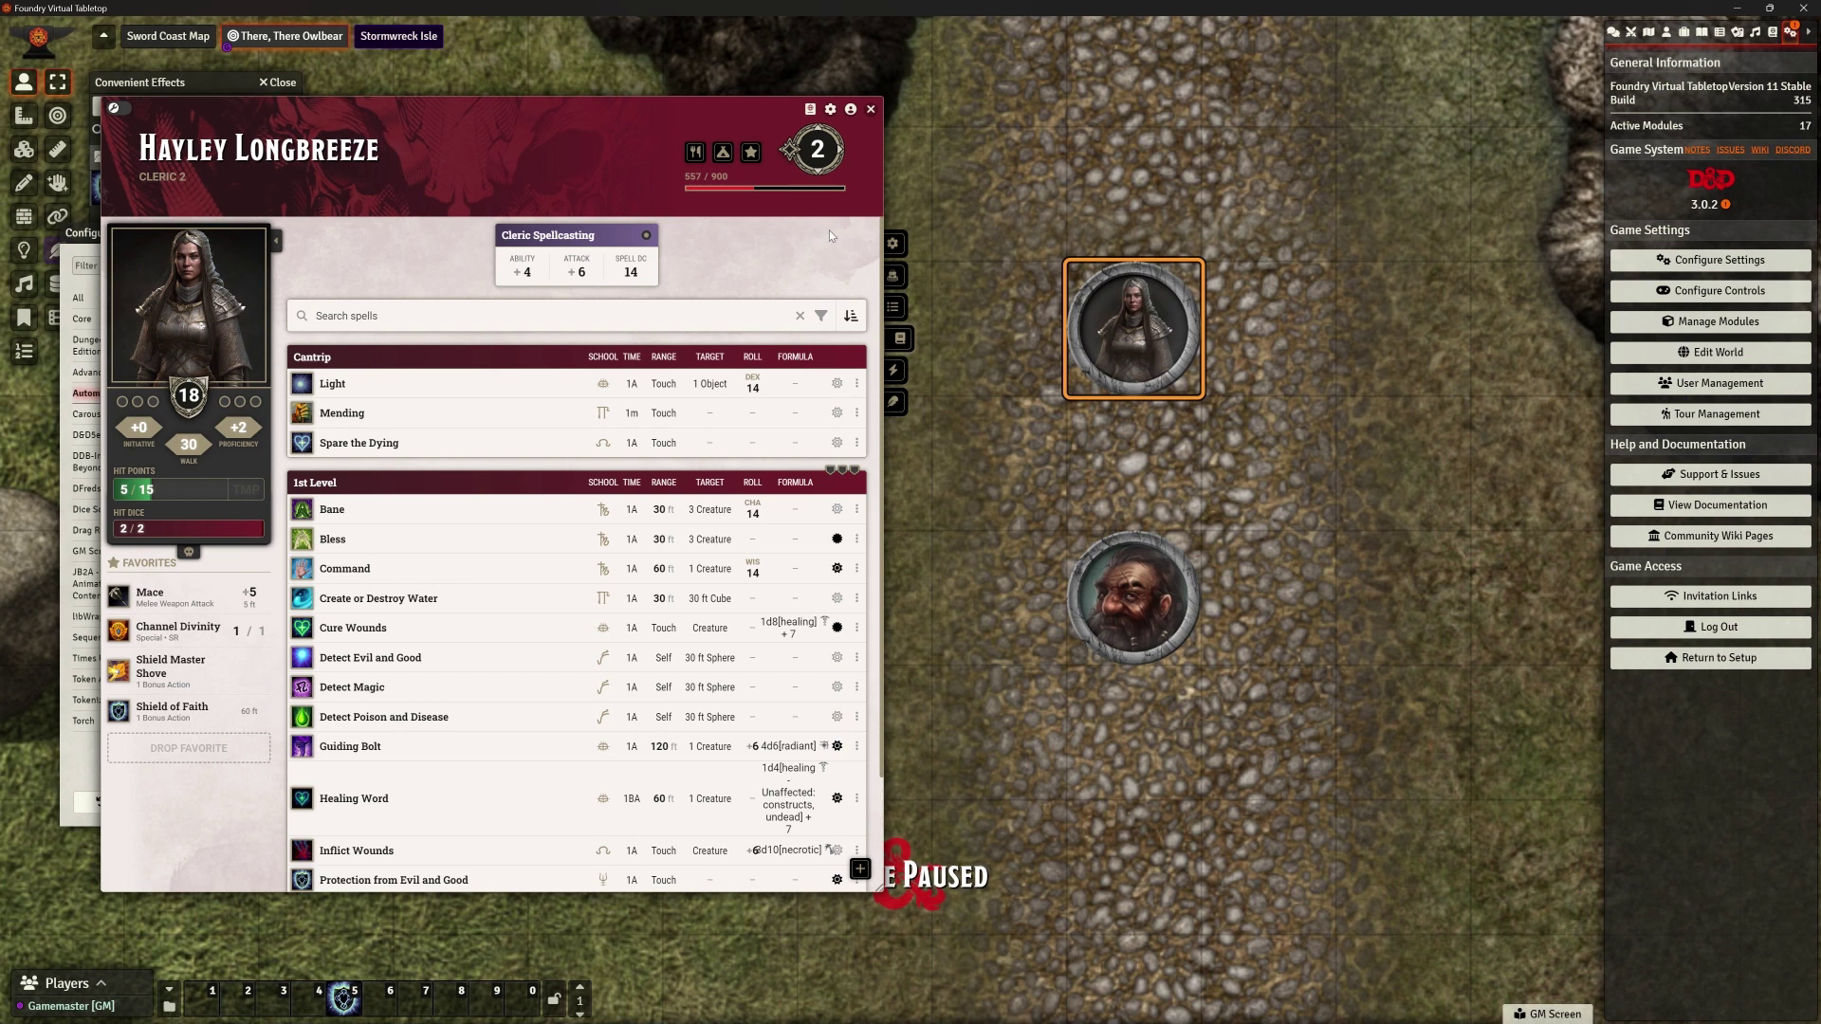
click(870, 110)
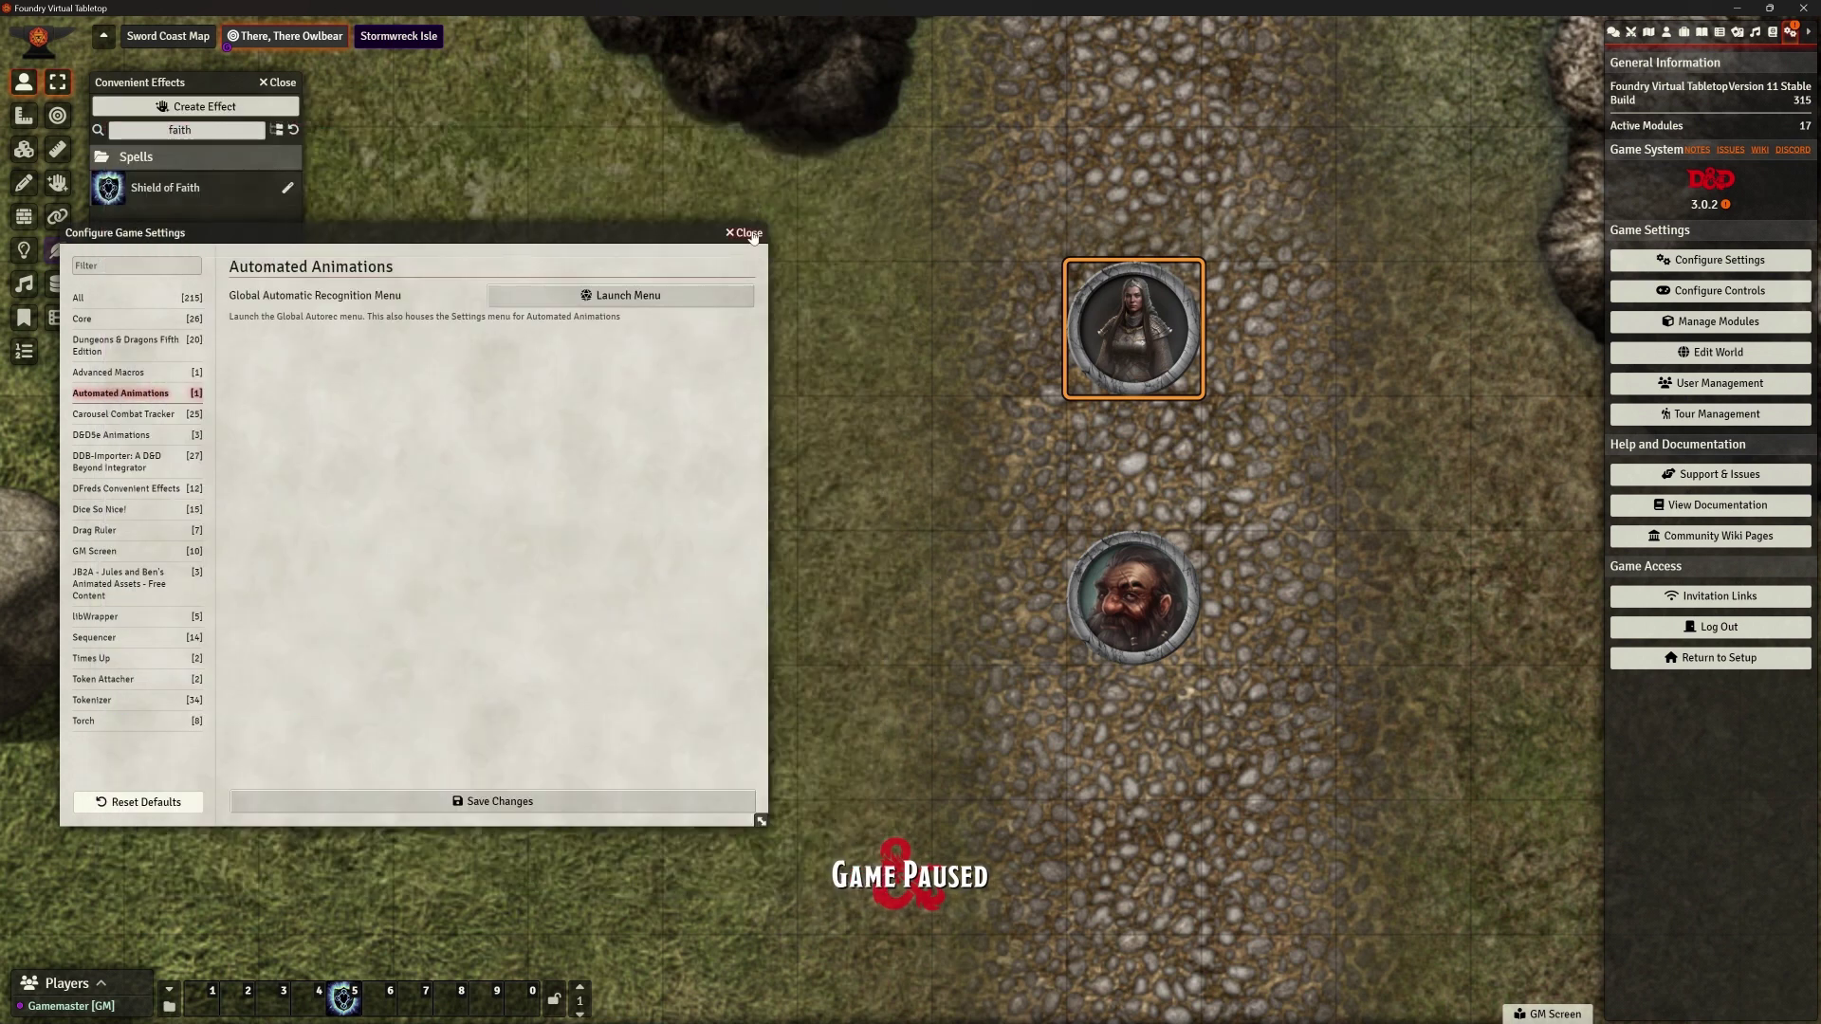
Test the SE-Shield of Faith hotbar macro by toggling the effect on and off the cleric token twice
click(343, 999)
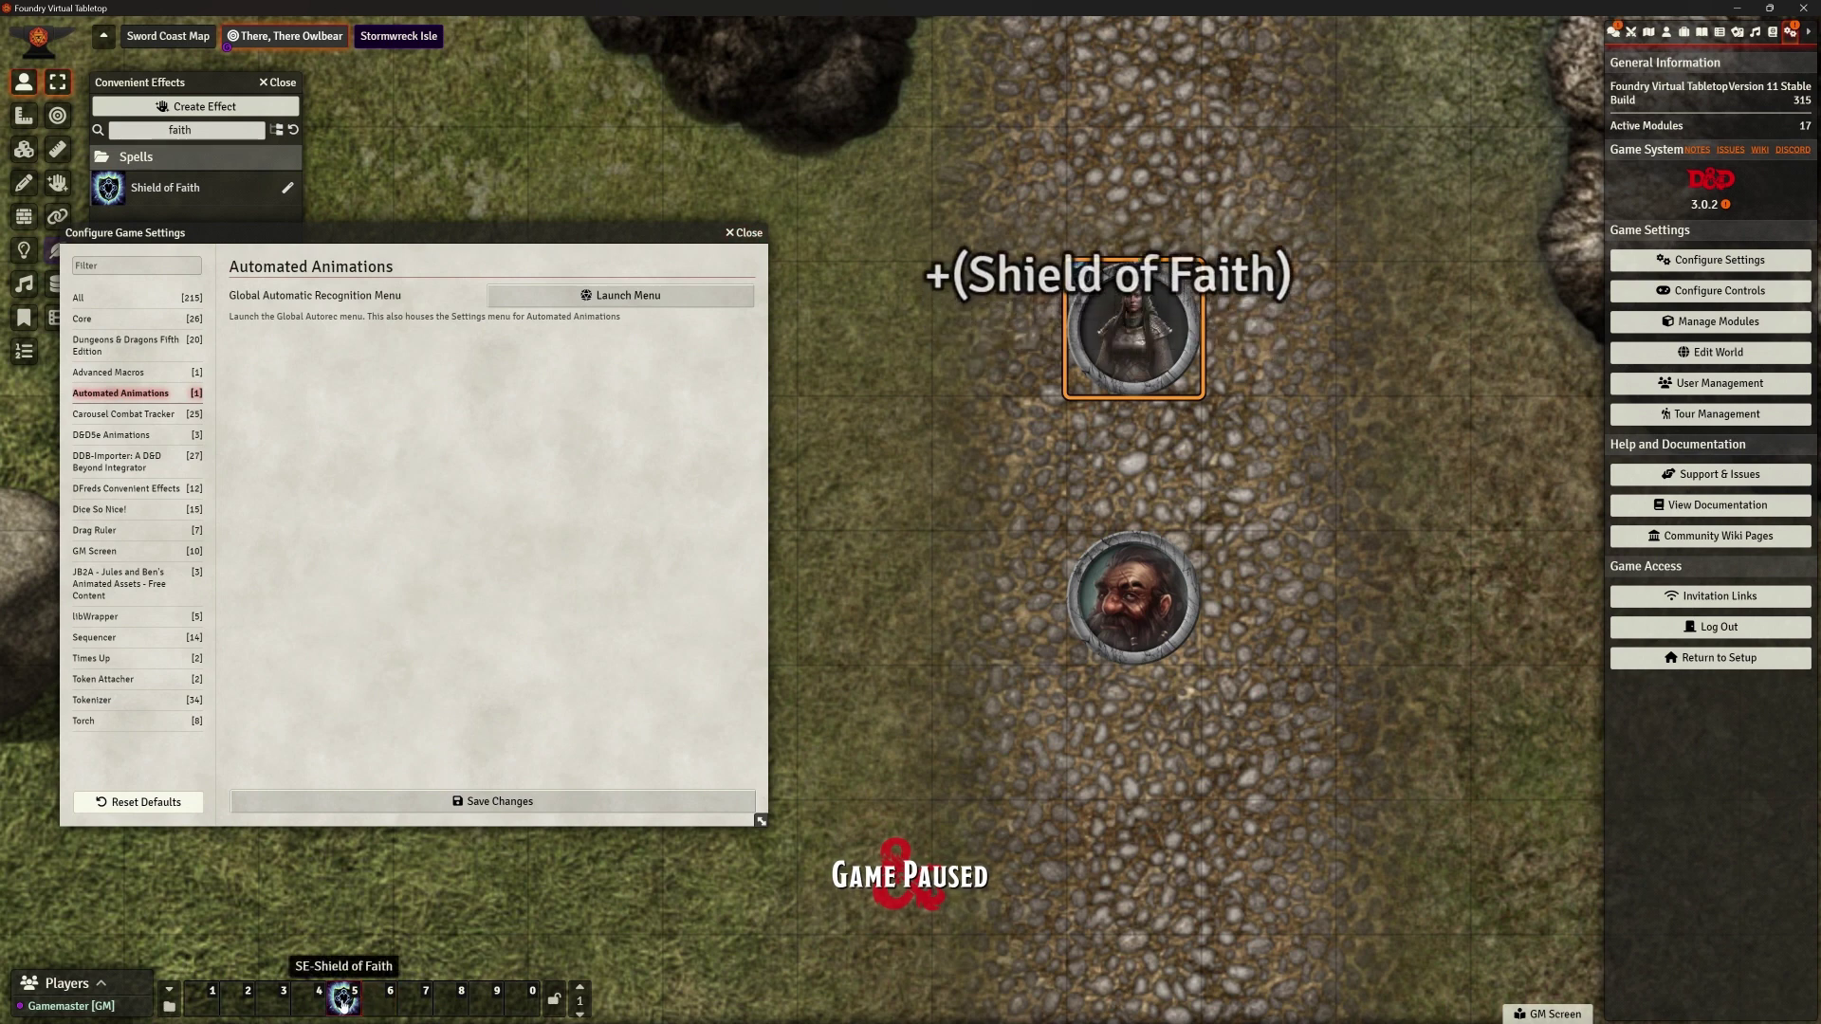
click(343, 998)
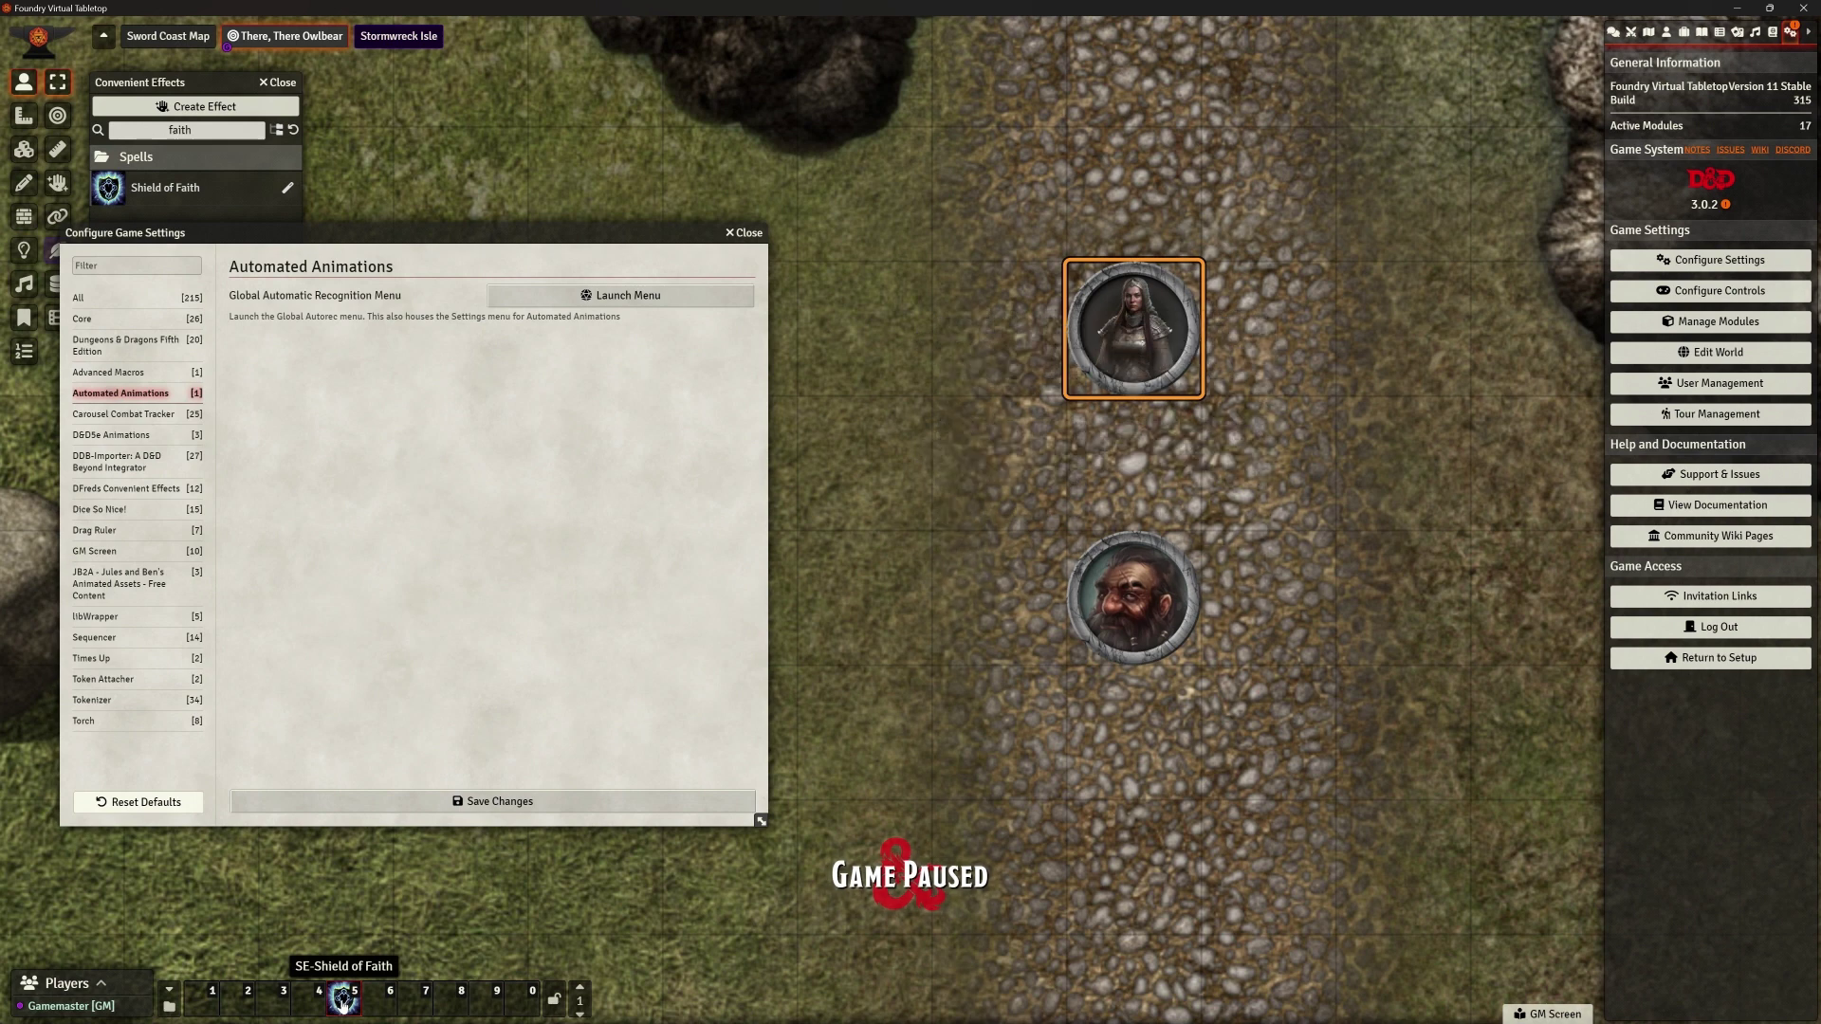
click(343, 999)
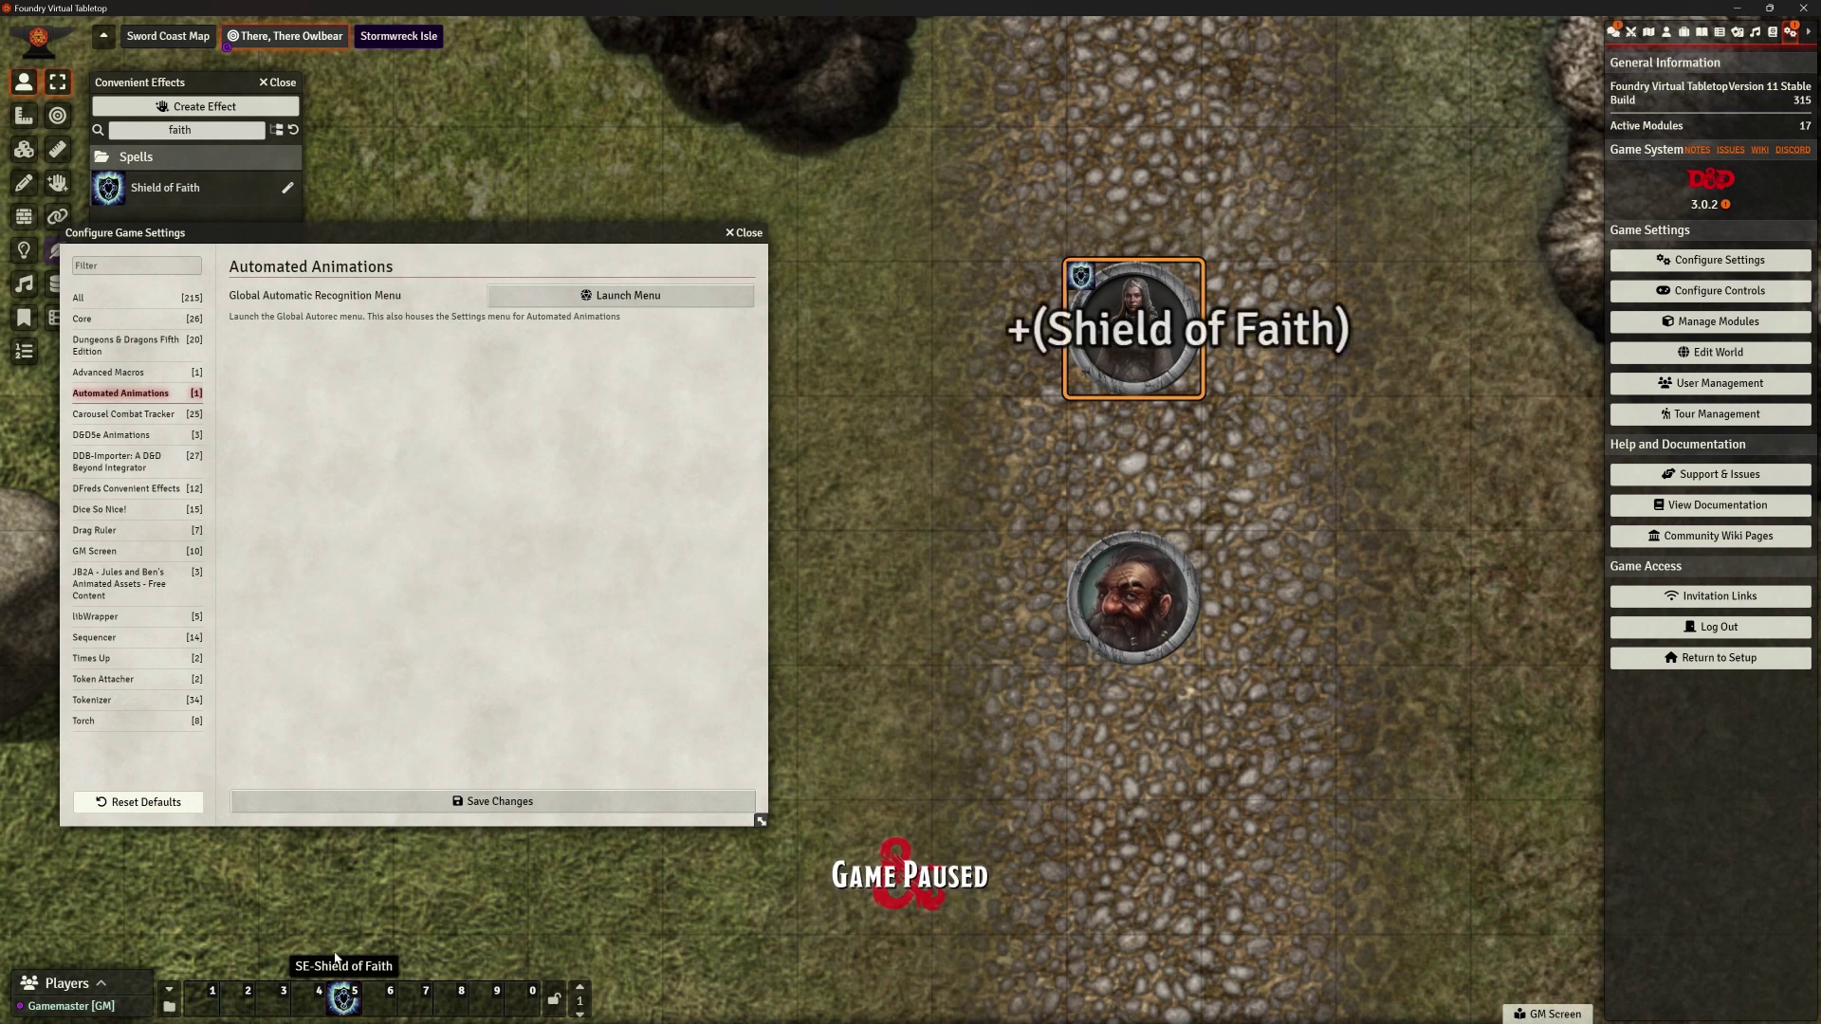
click(343, 998)
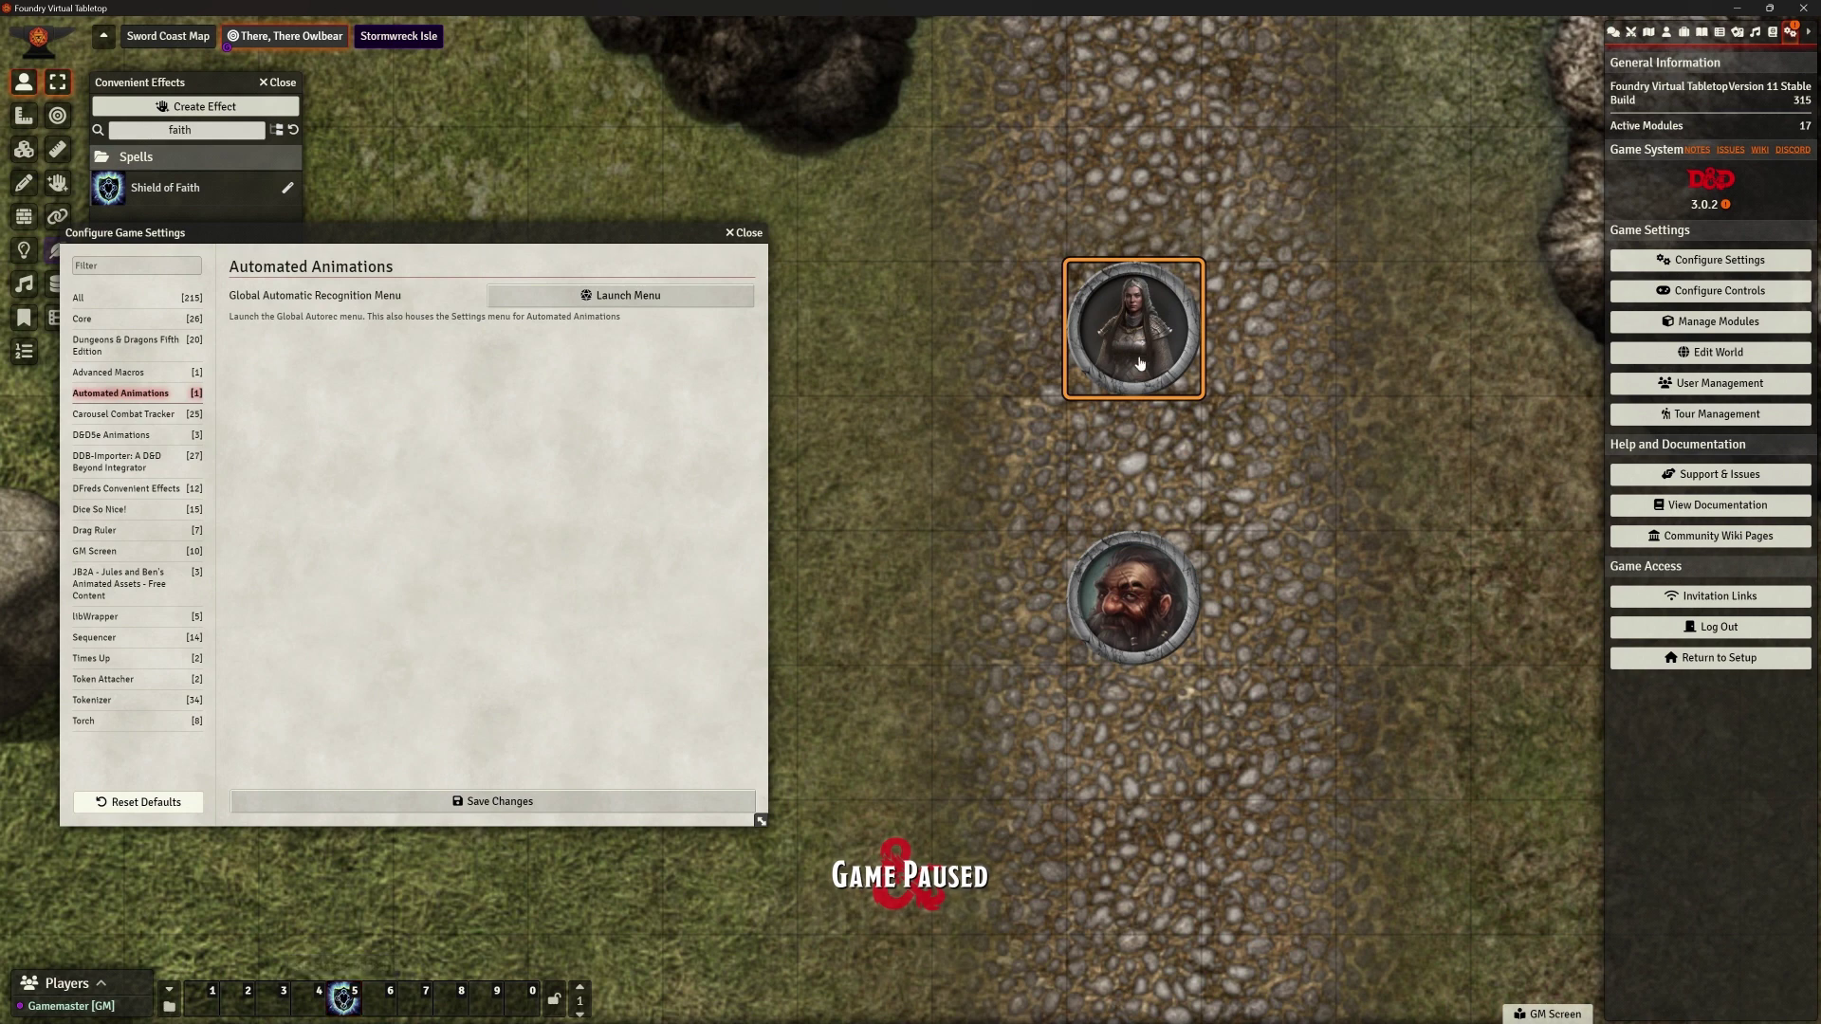
Add a macro to the Shield of Faith on-token entry in the Automatic Recognition Menu, played Concurrent with Animation
click(628, 295)
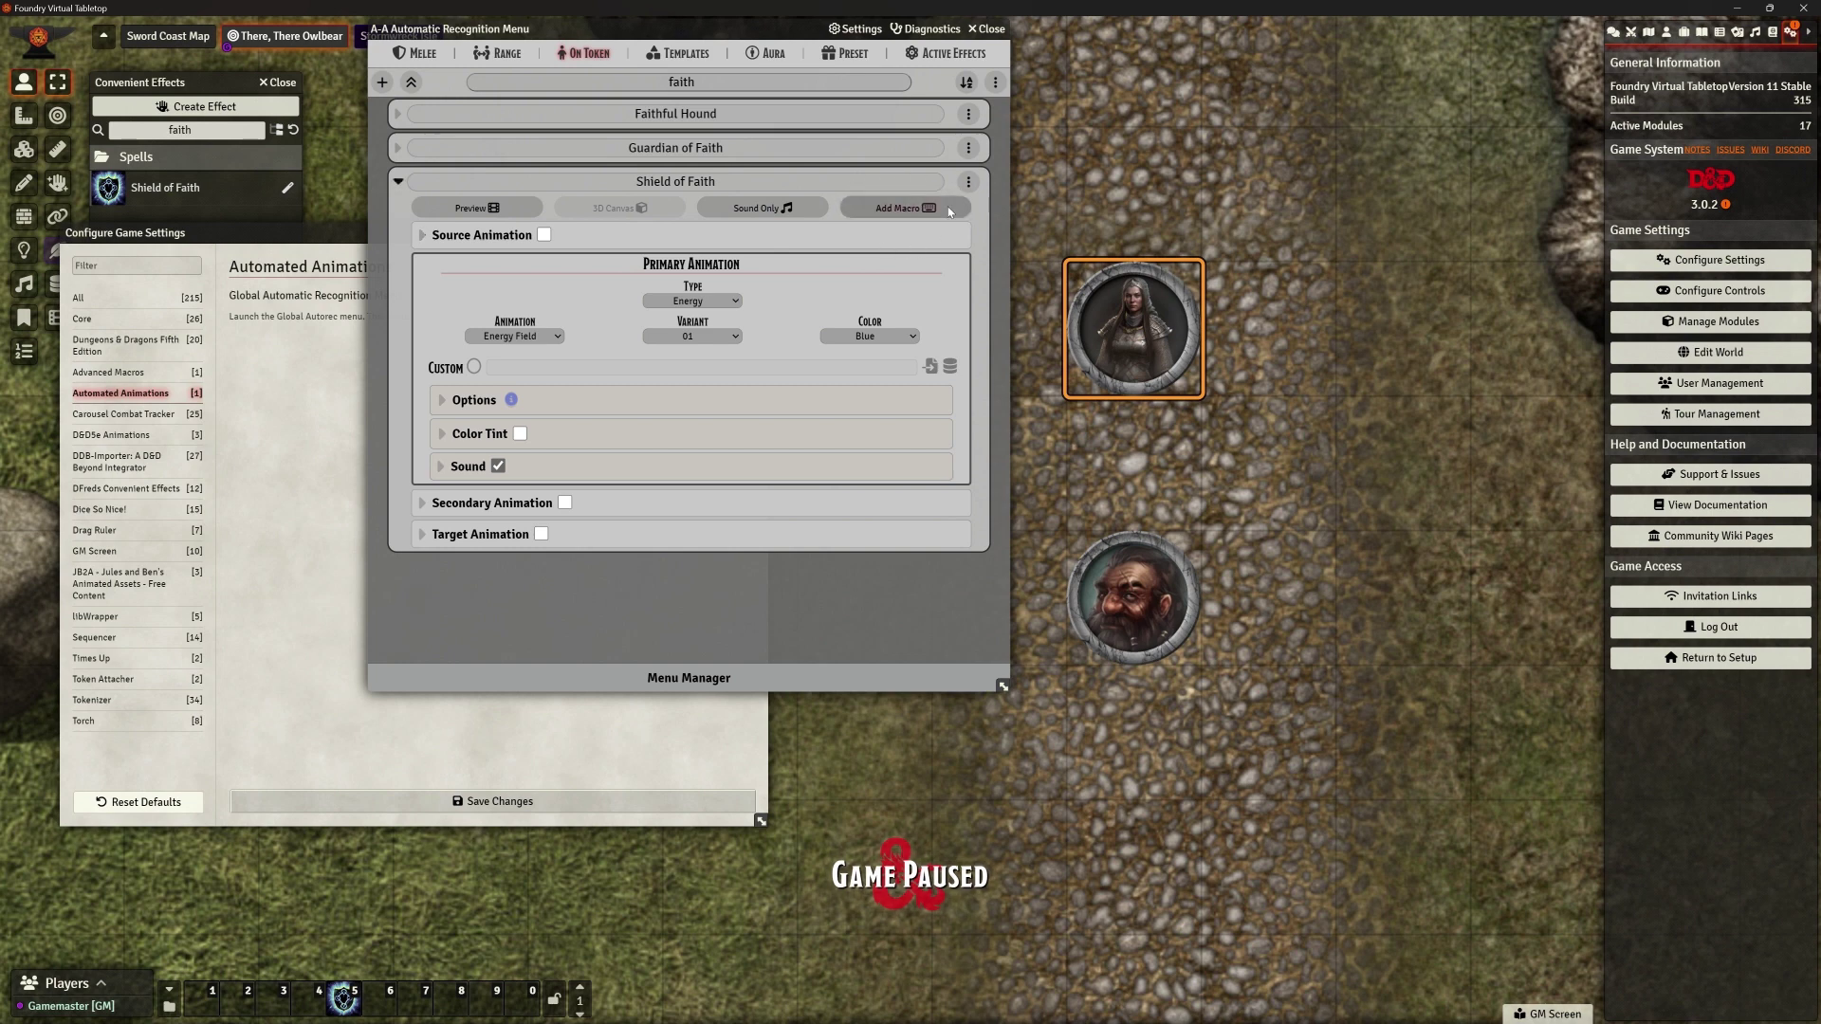
click(897, 209)
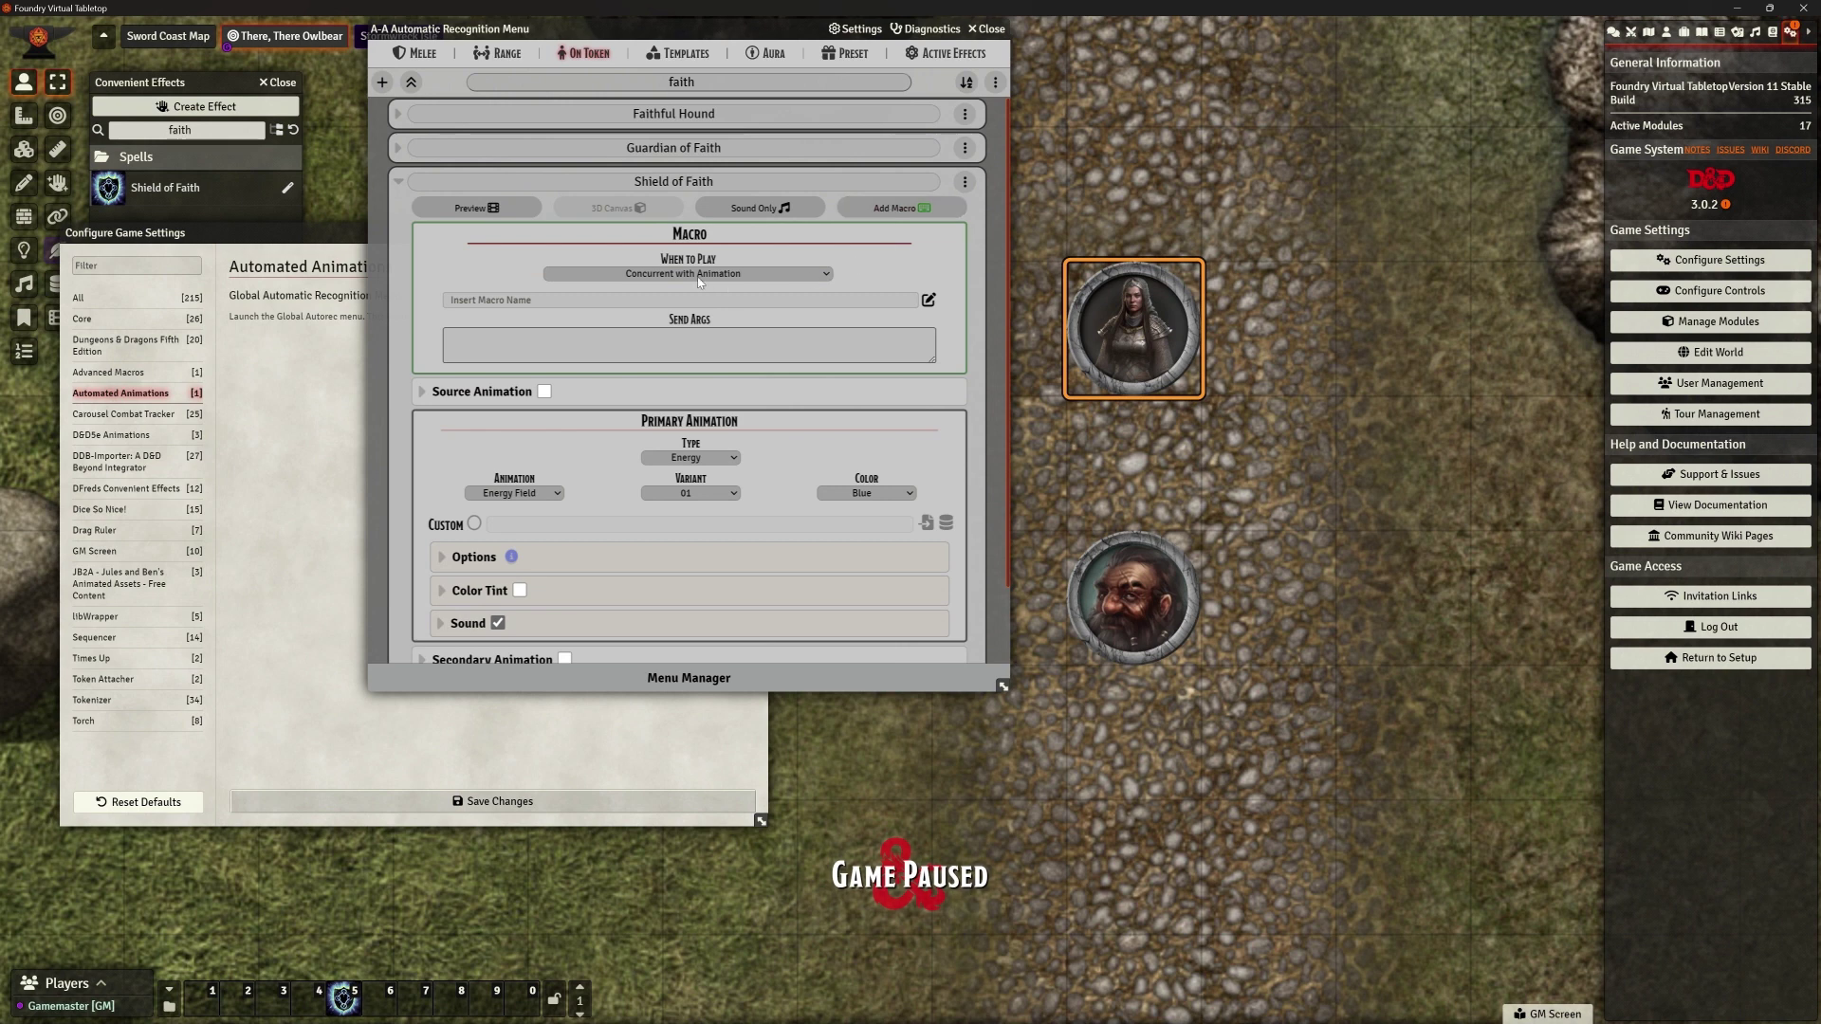
click(616, 275)
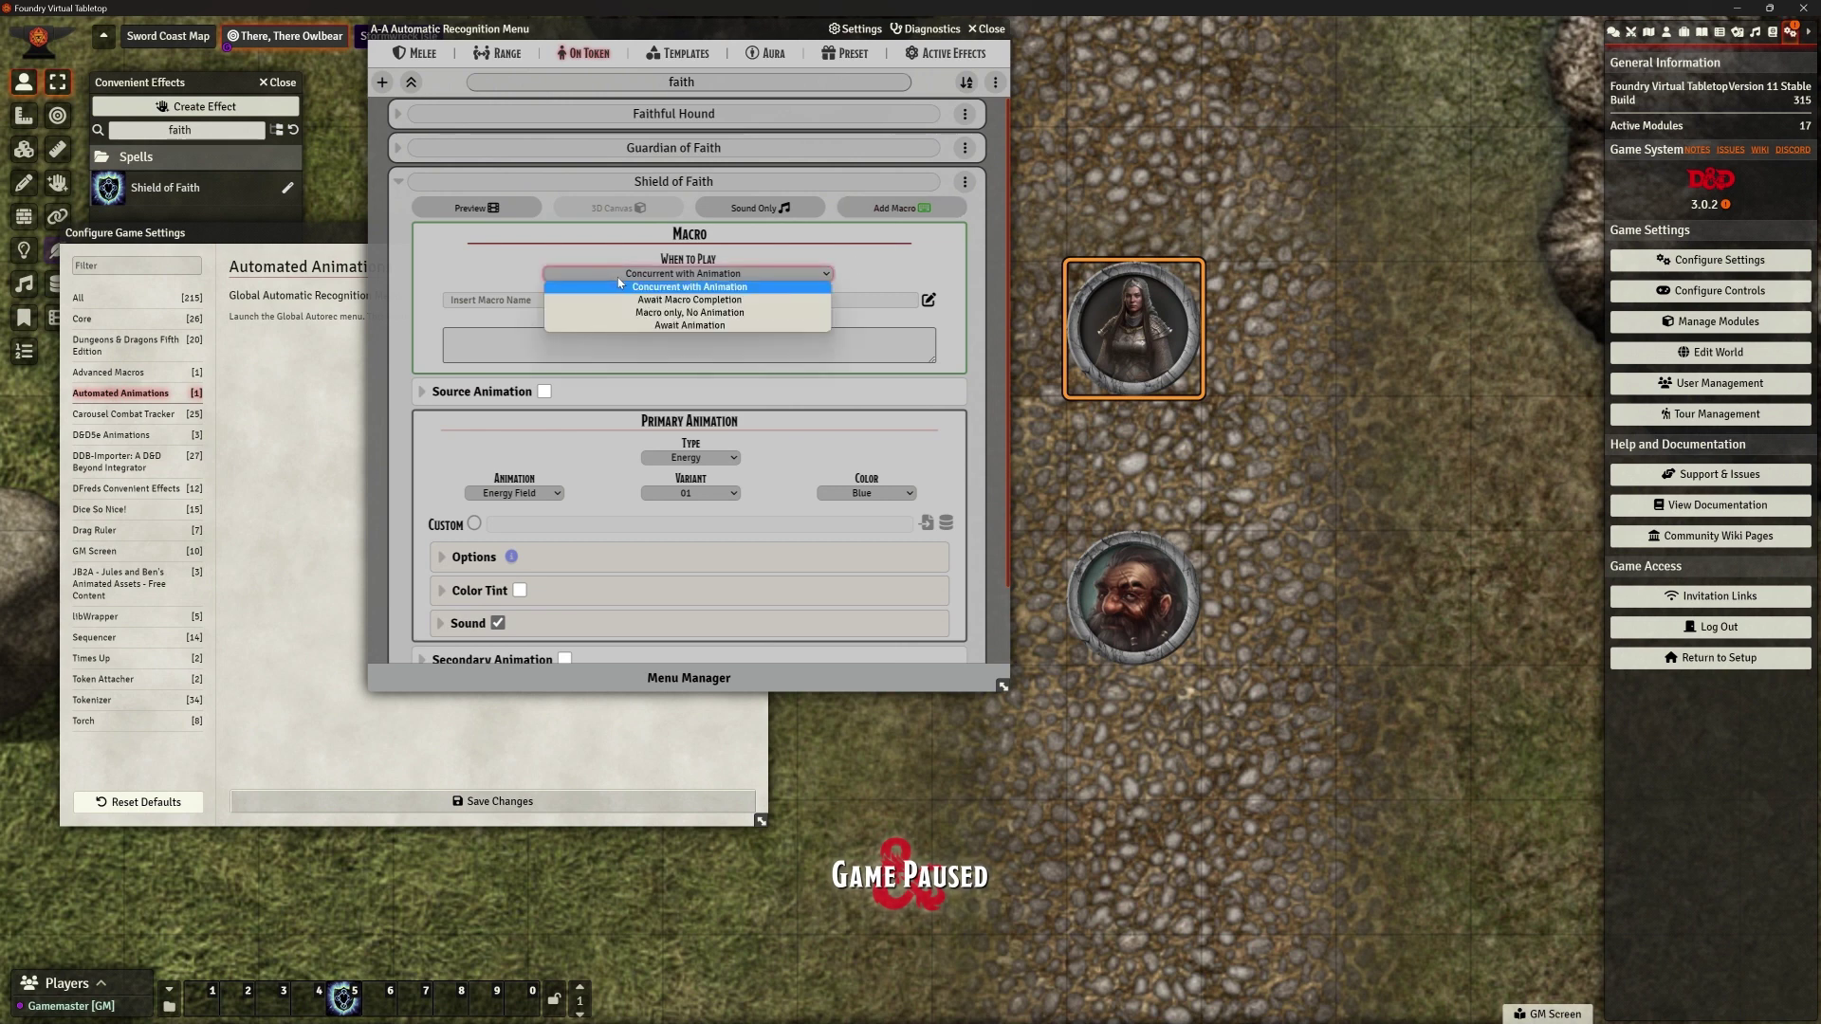
click(719, 288)
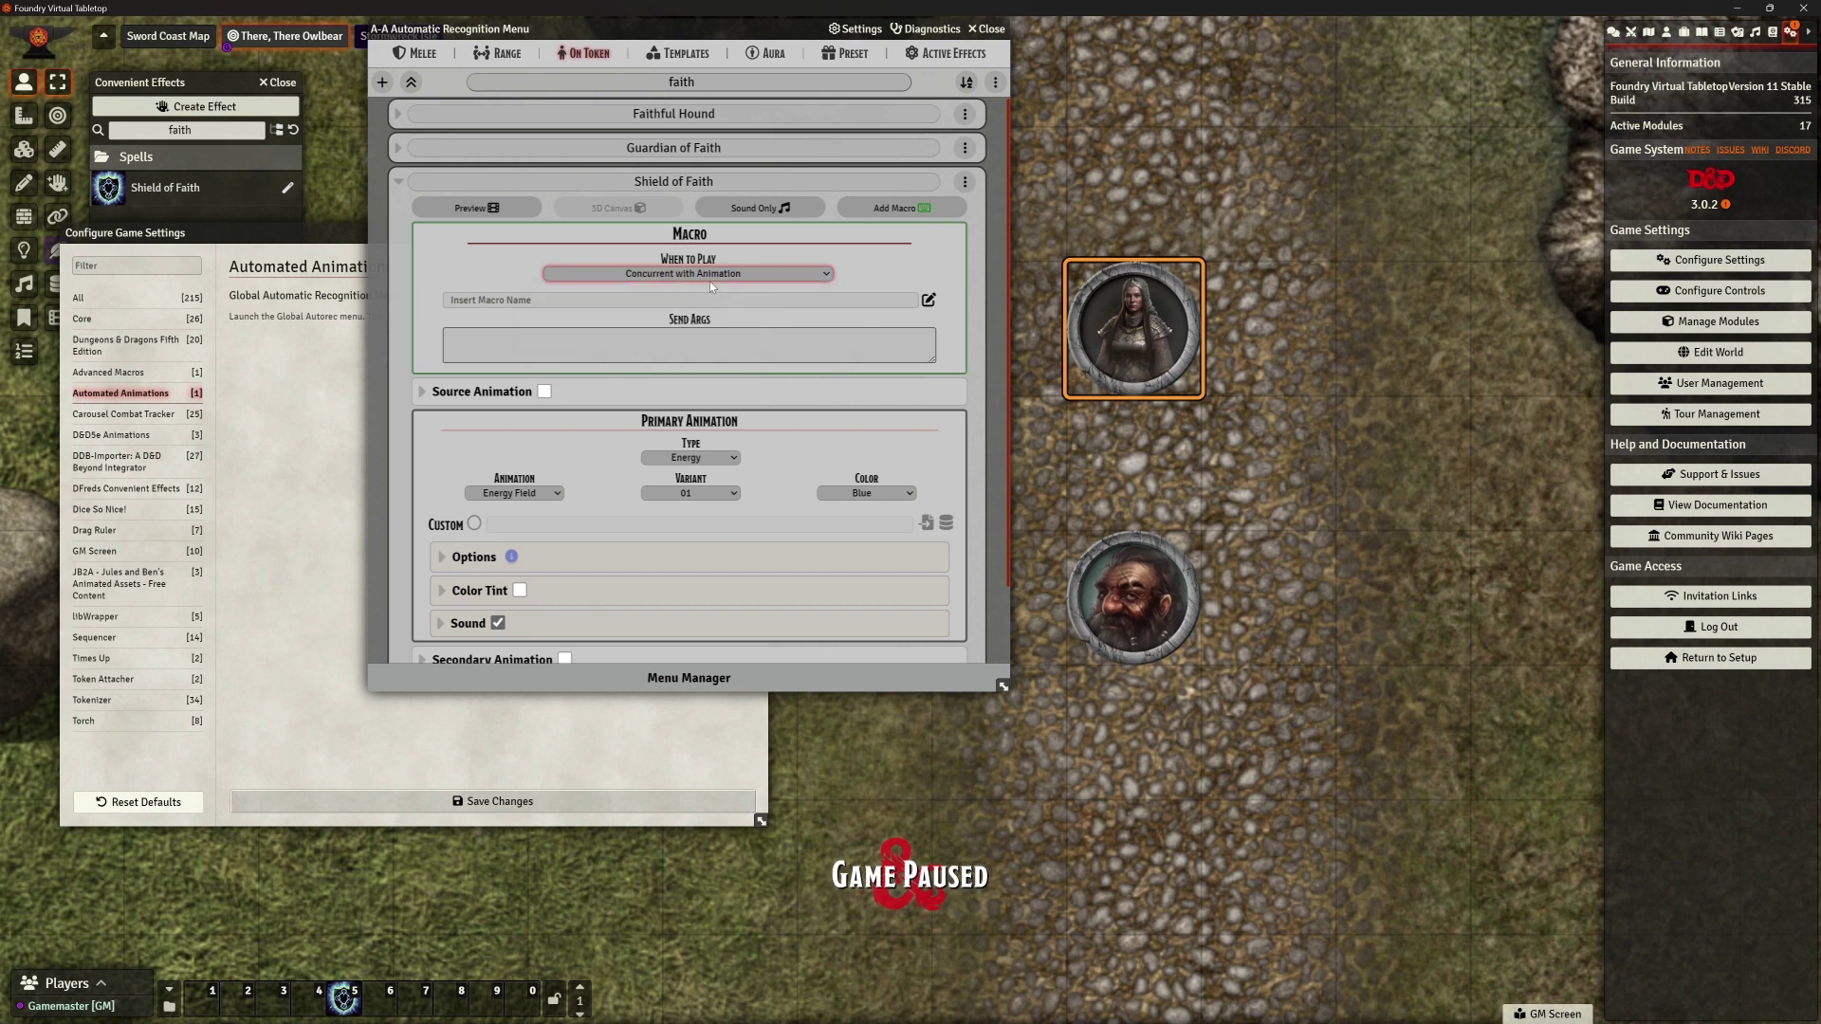
Assign the SE-Shield of Faith macro to the entry, preview its animation and close the recognition menu
click(539, 301)
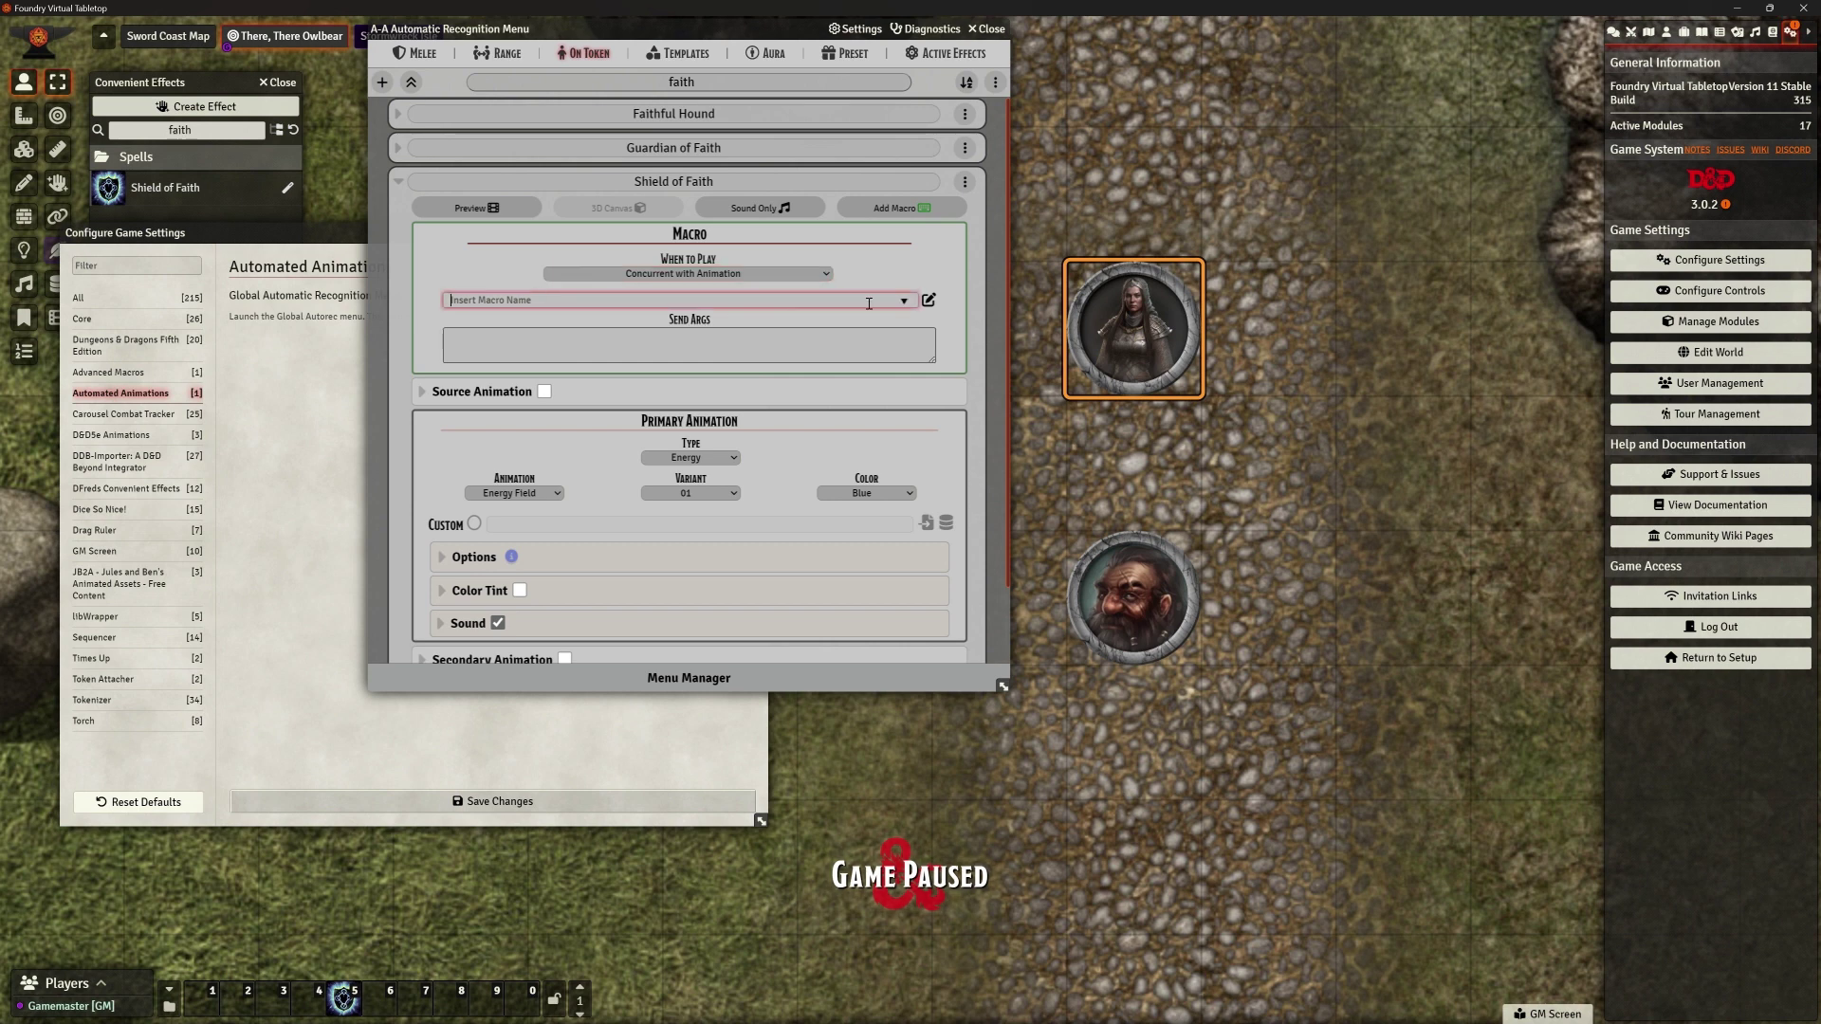
click(904, 302)
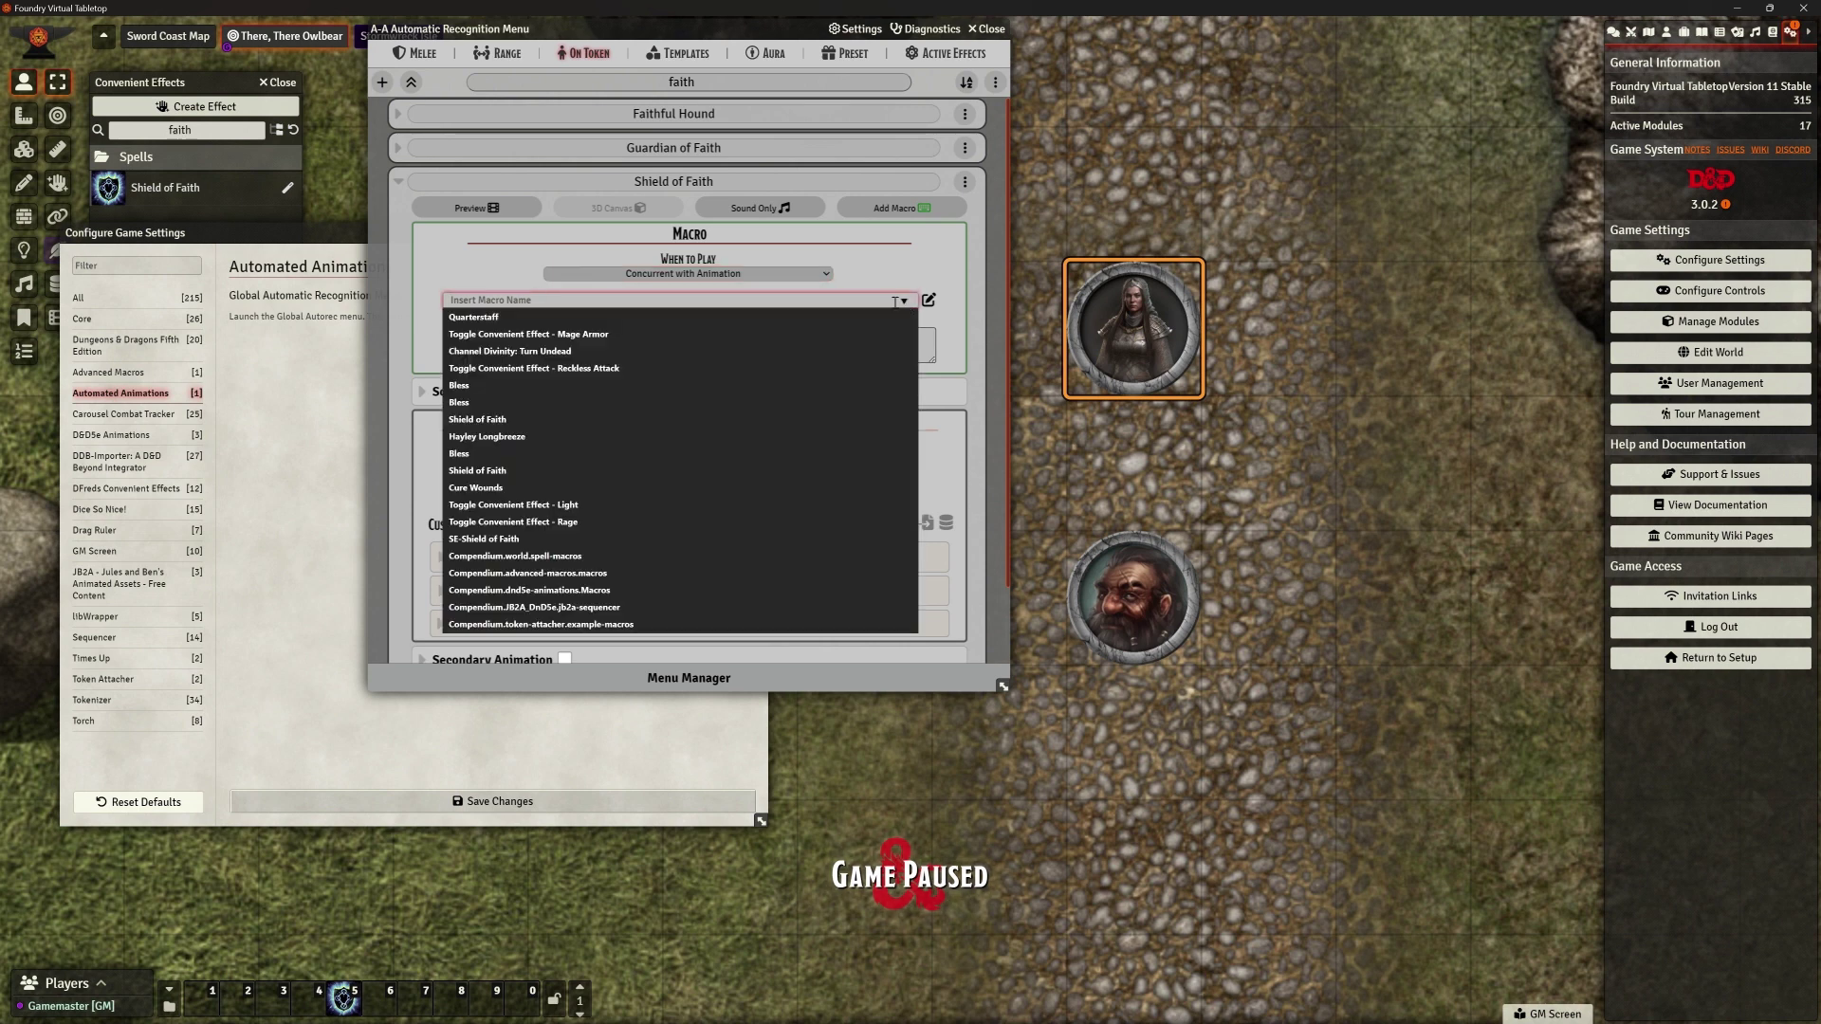
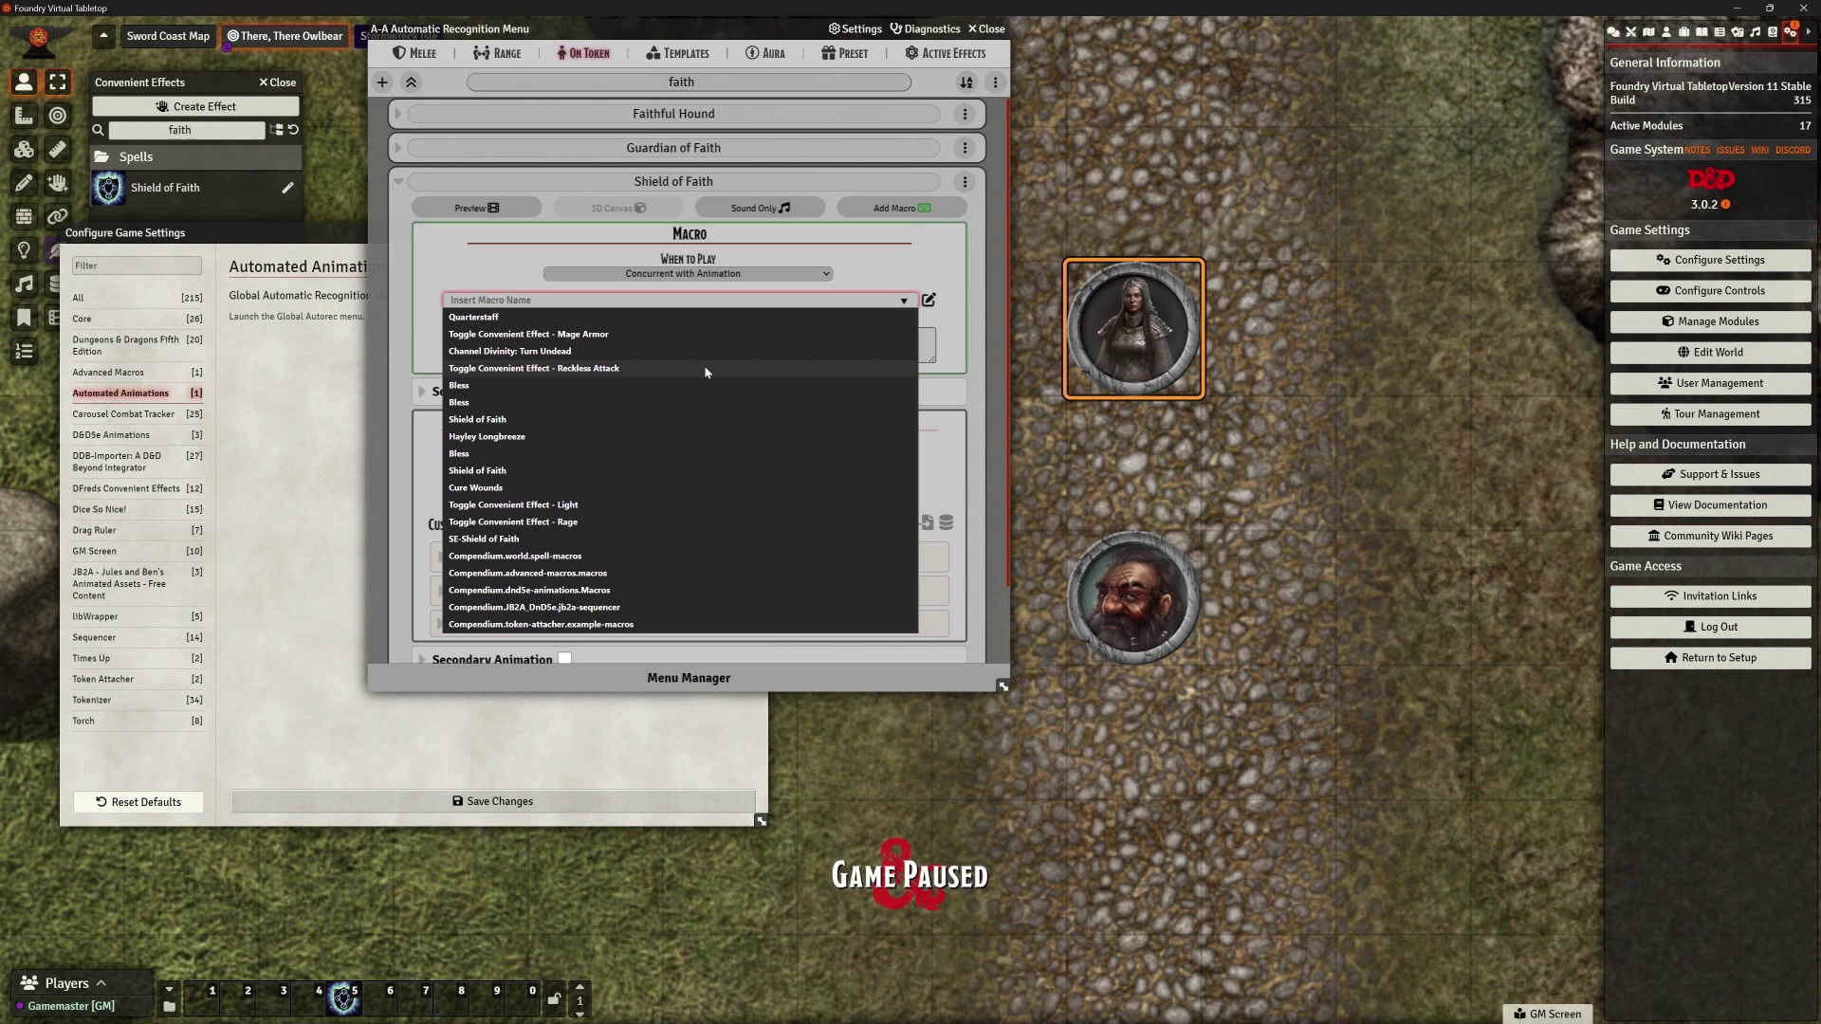
click(493, 539)
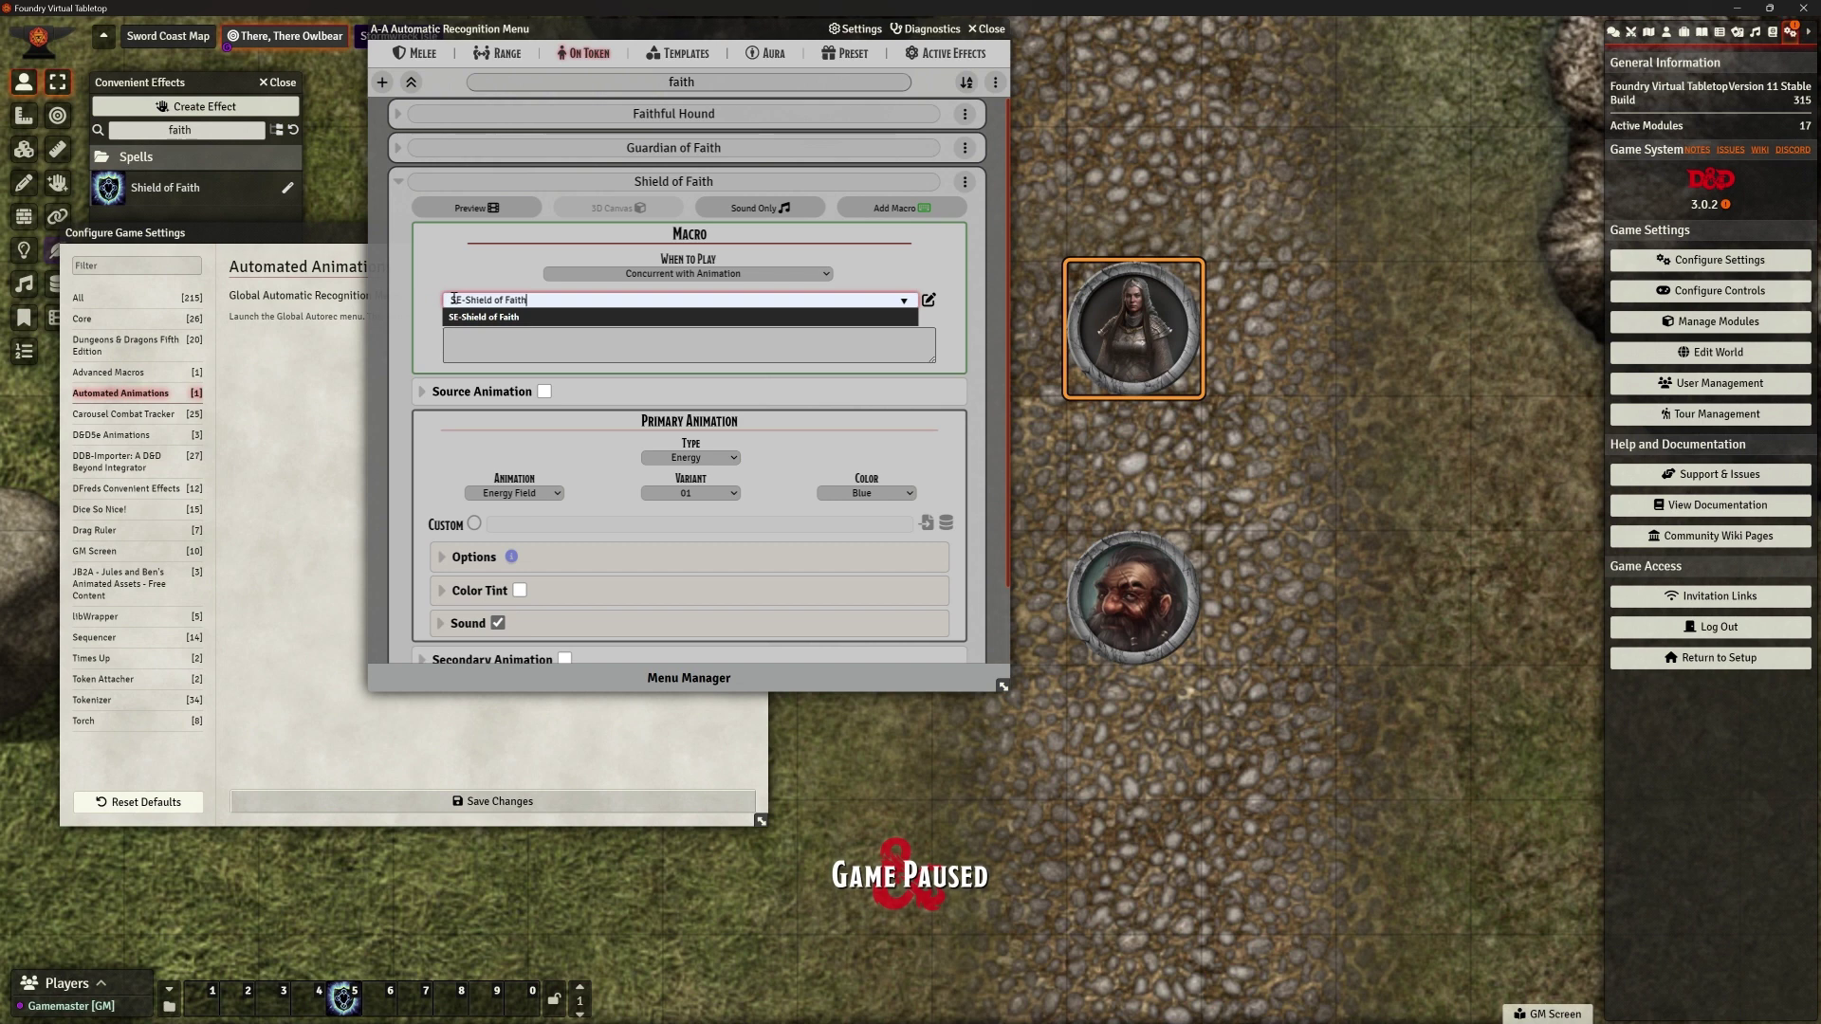
click(536, 319)
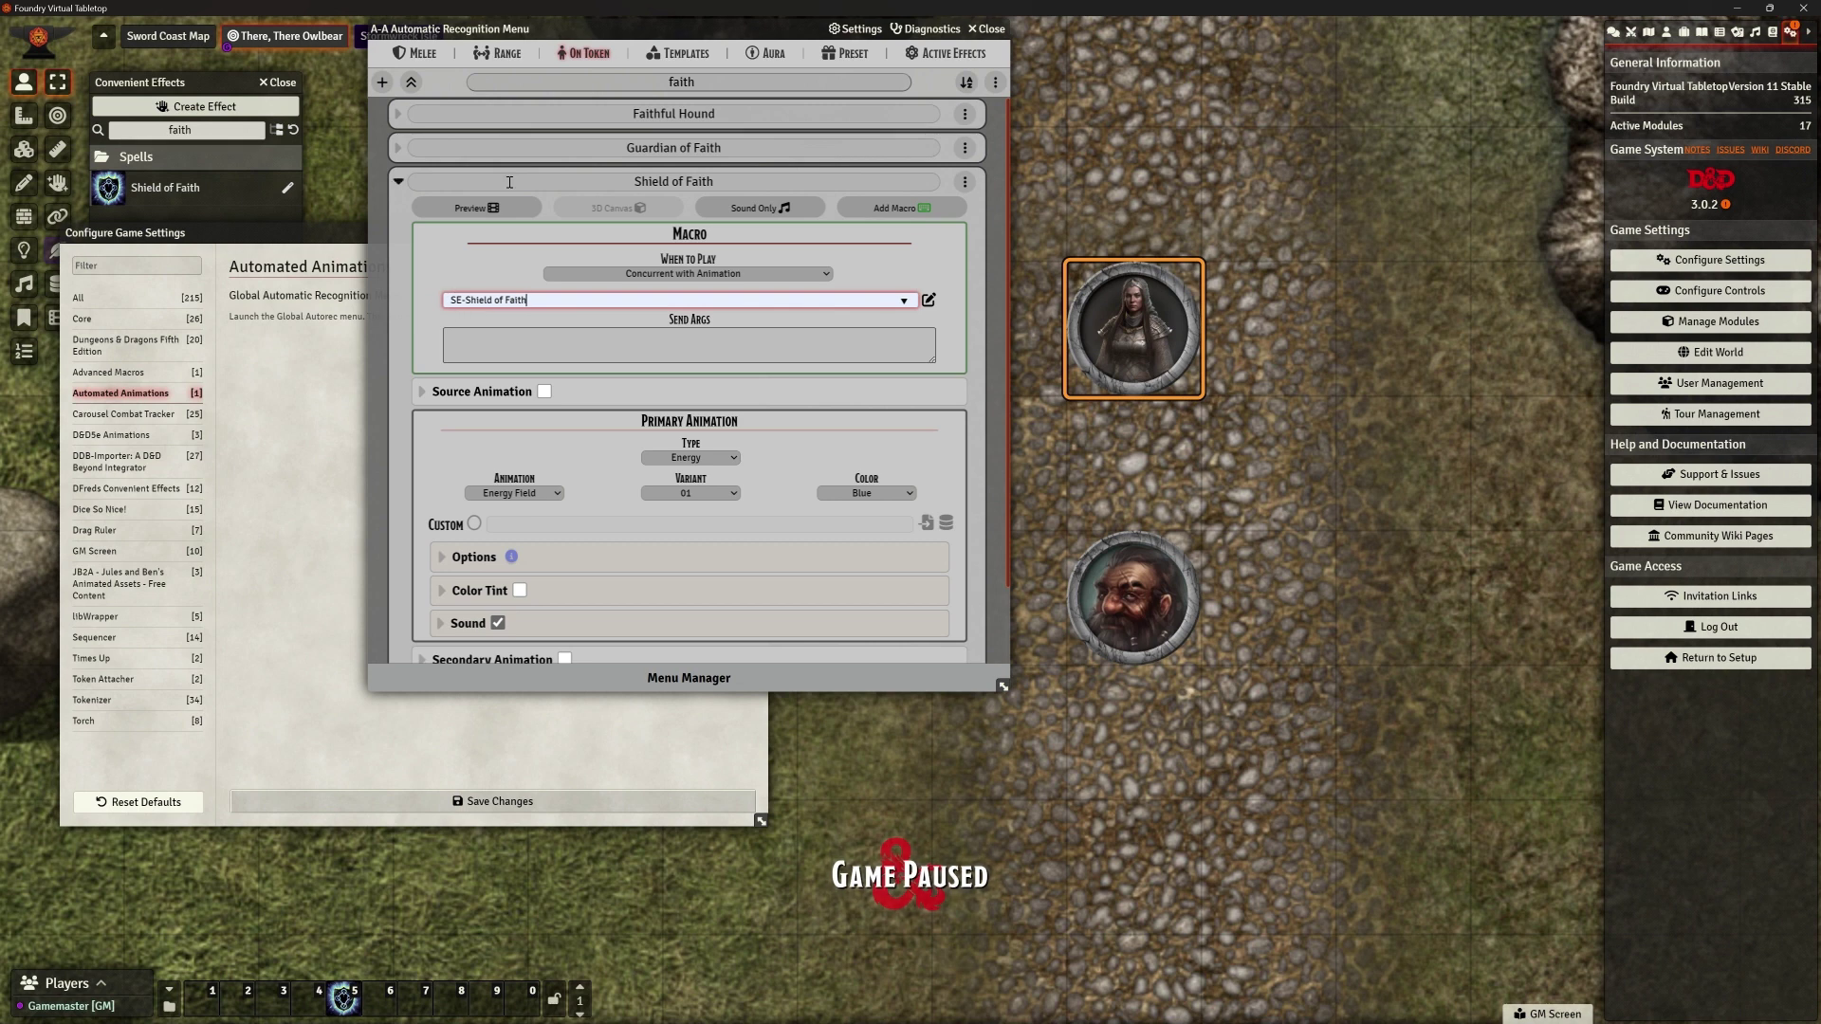
click(495, 208)
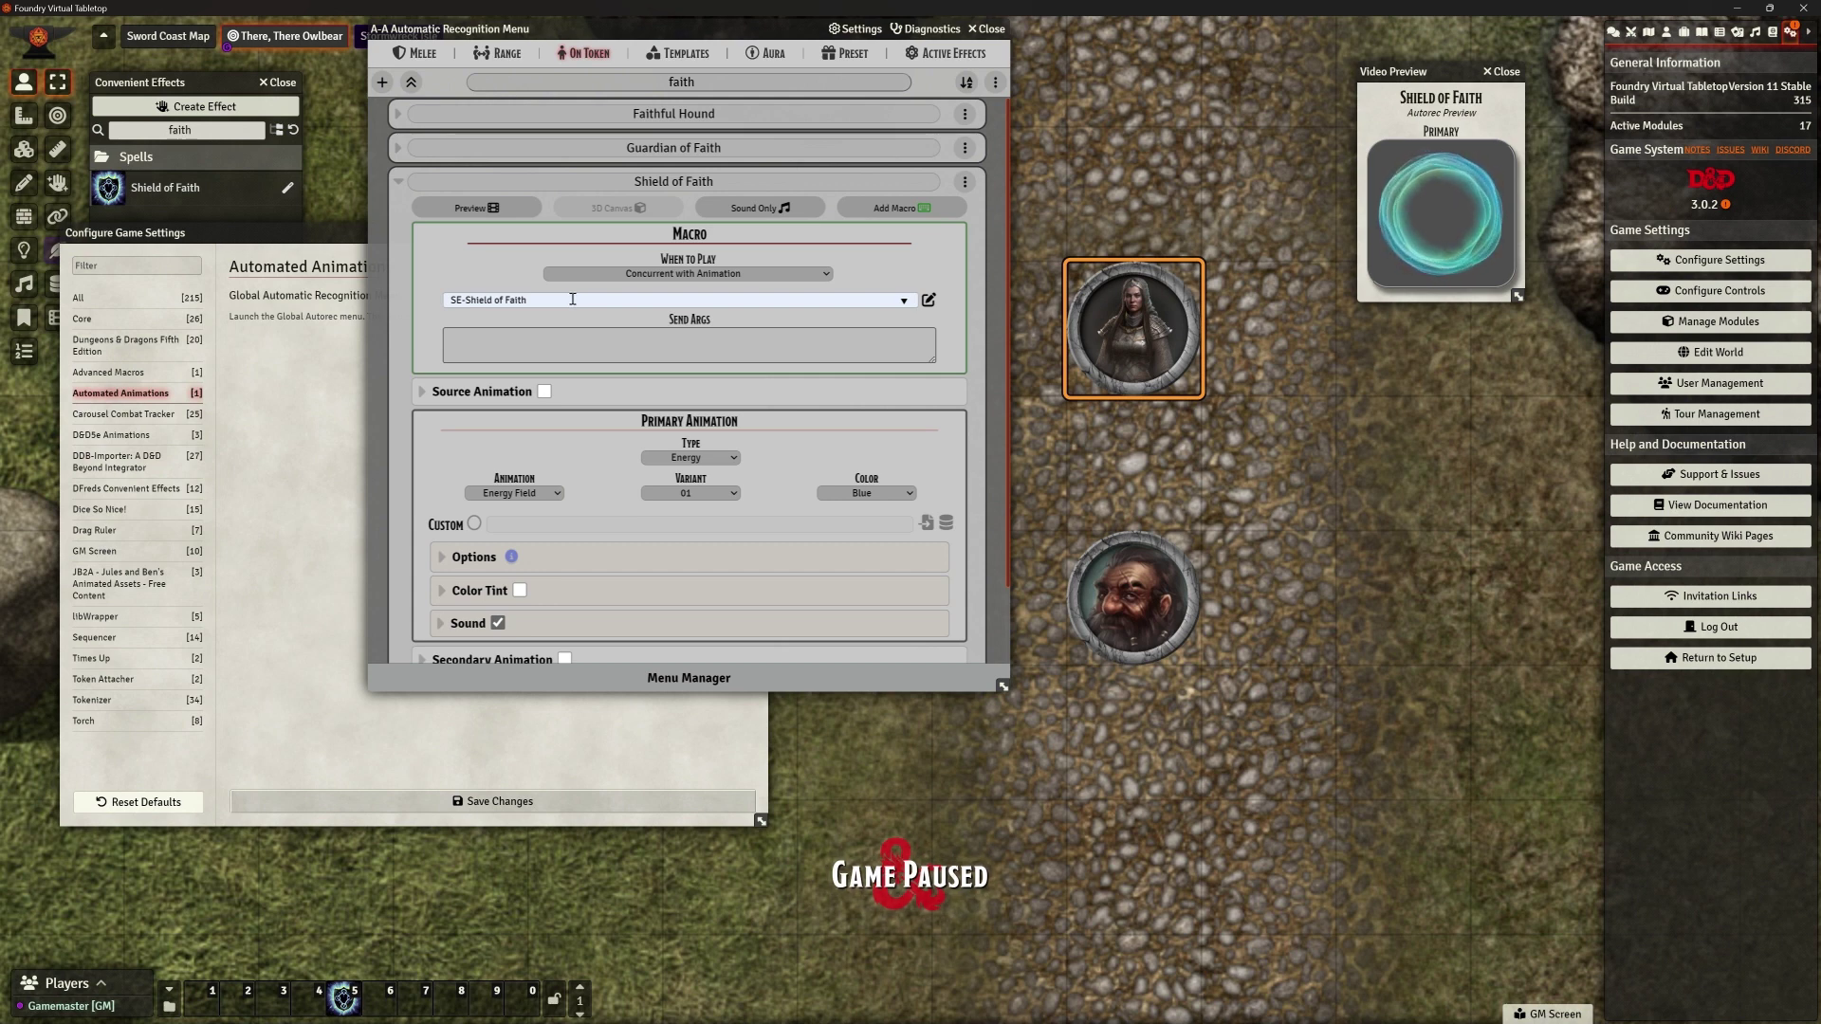
click(991, 28)
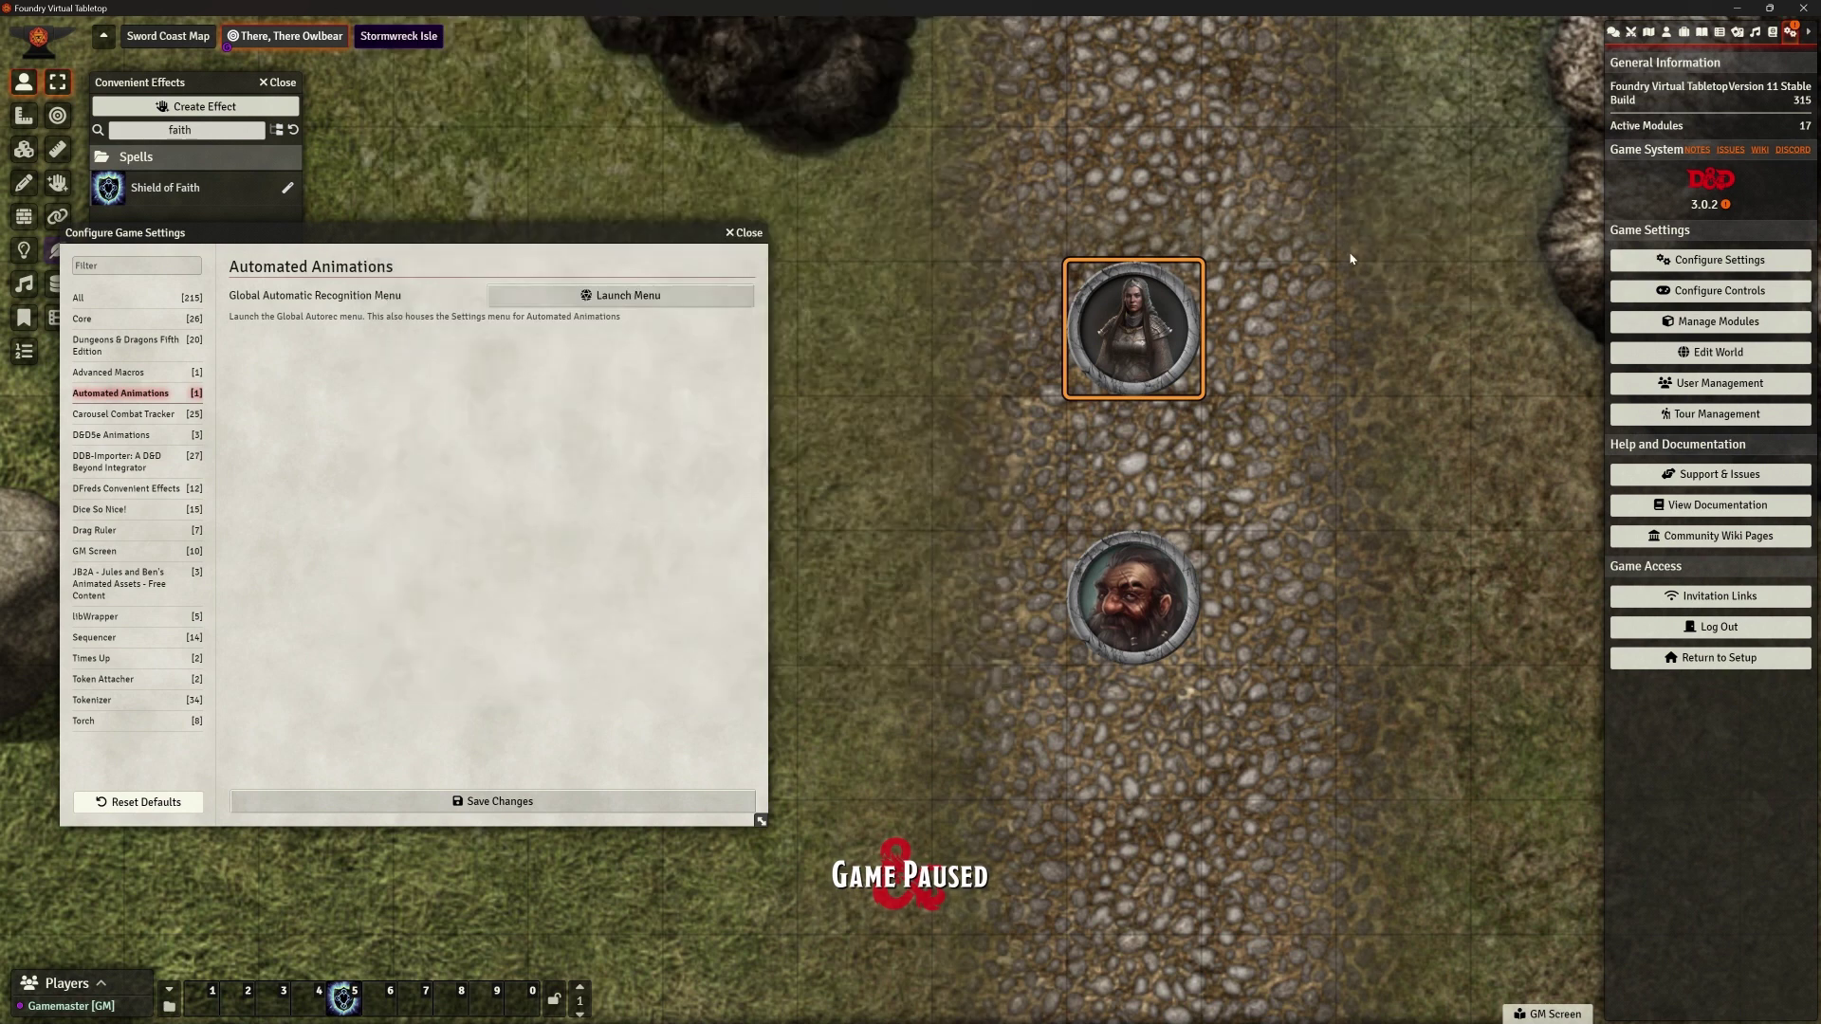
Cast Shield of Faith at 1st level from the cleric token's spell list, and check the active effects on the character sheet
double_click(1116, 331)
drag(612, 108, 598, 78)
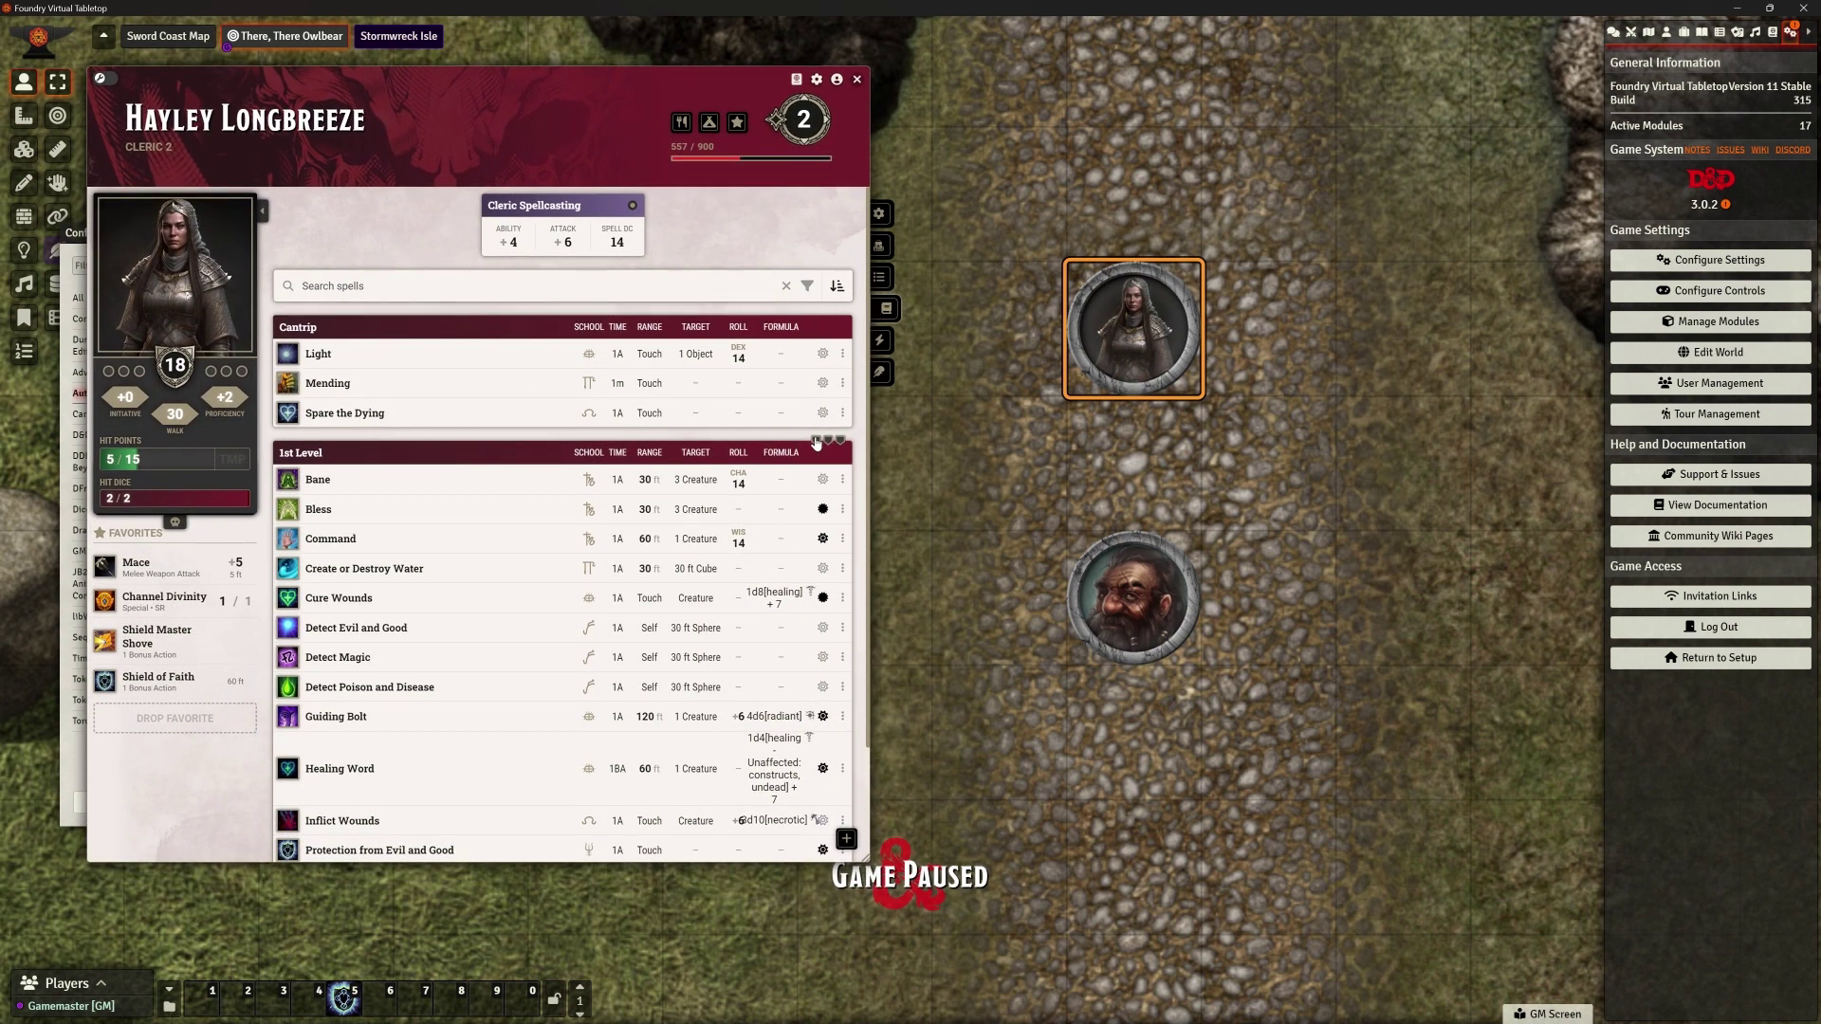
mouse_move(463, 537)
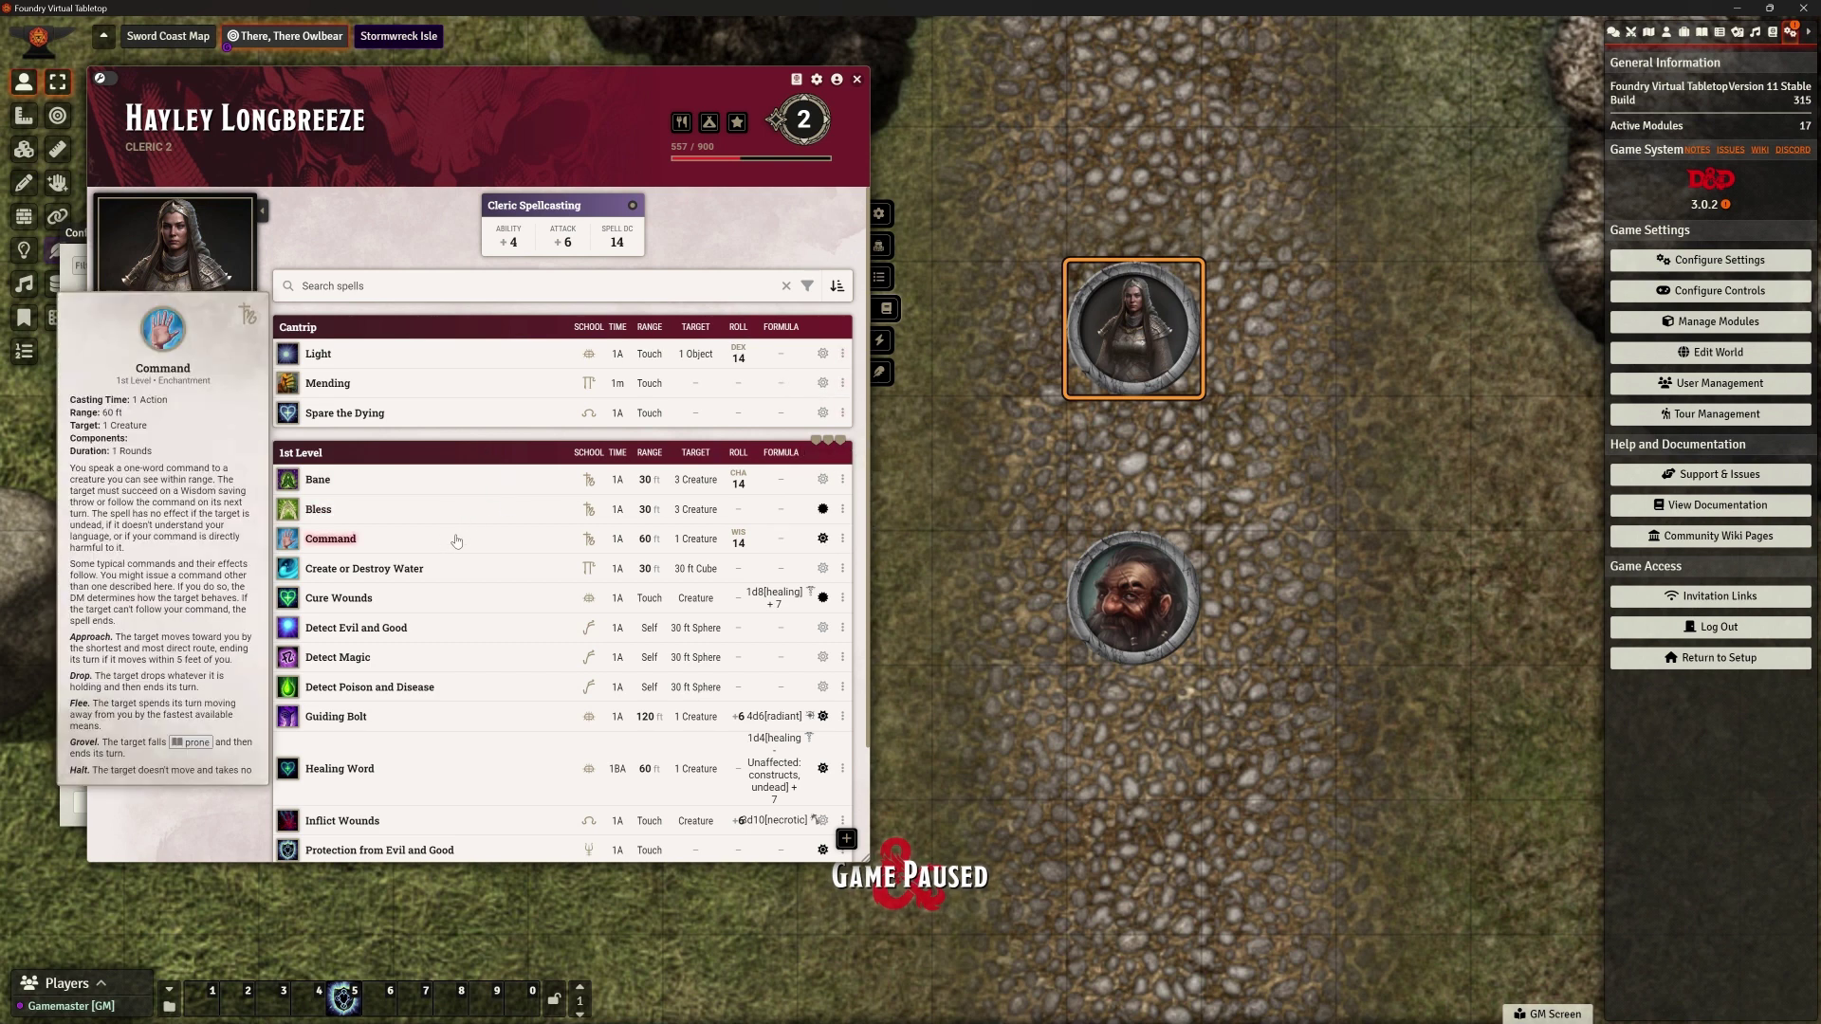
scroll(455, 541, down, 3)
mouse_move(322, 801)
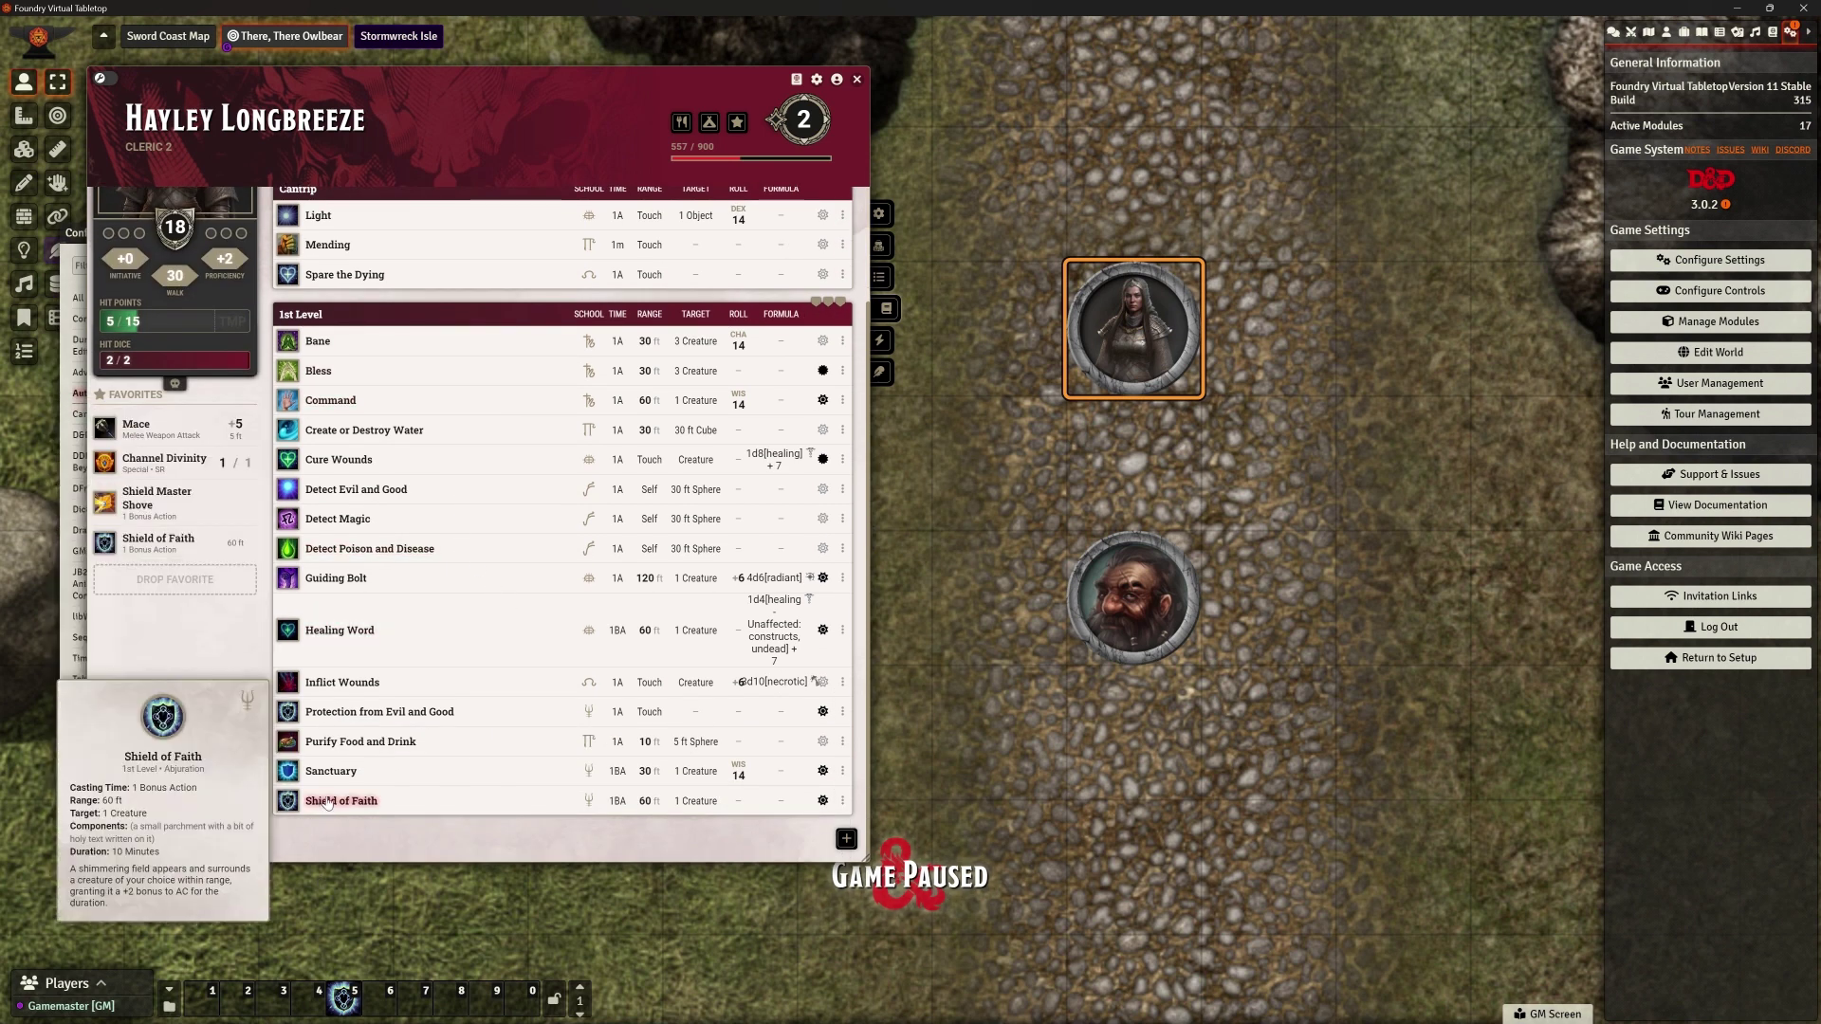
click(331, 803)
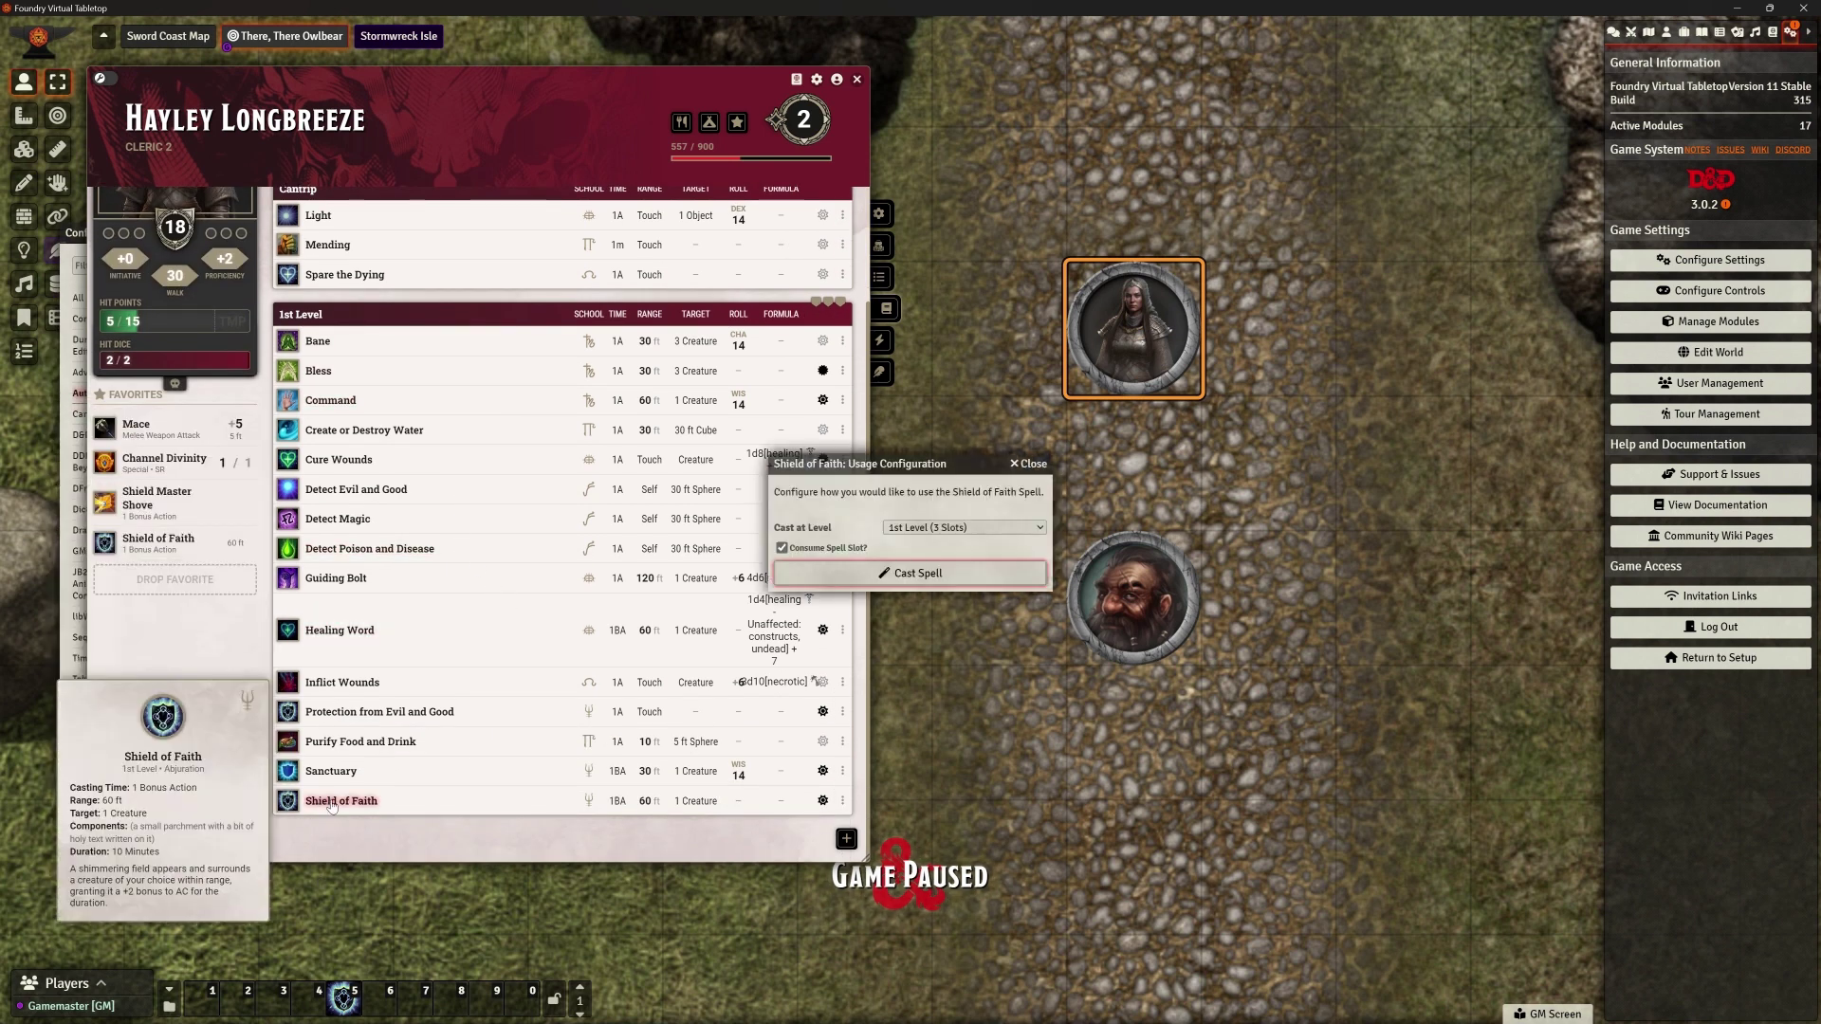
click(919, 574)
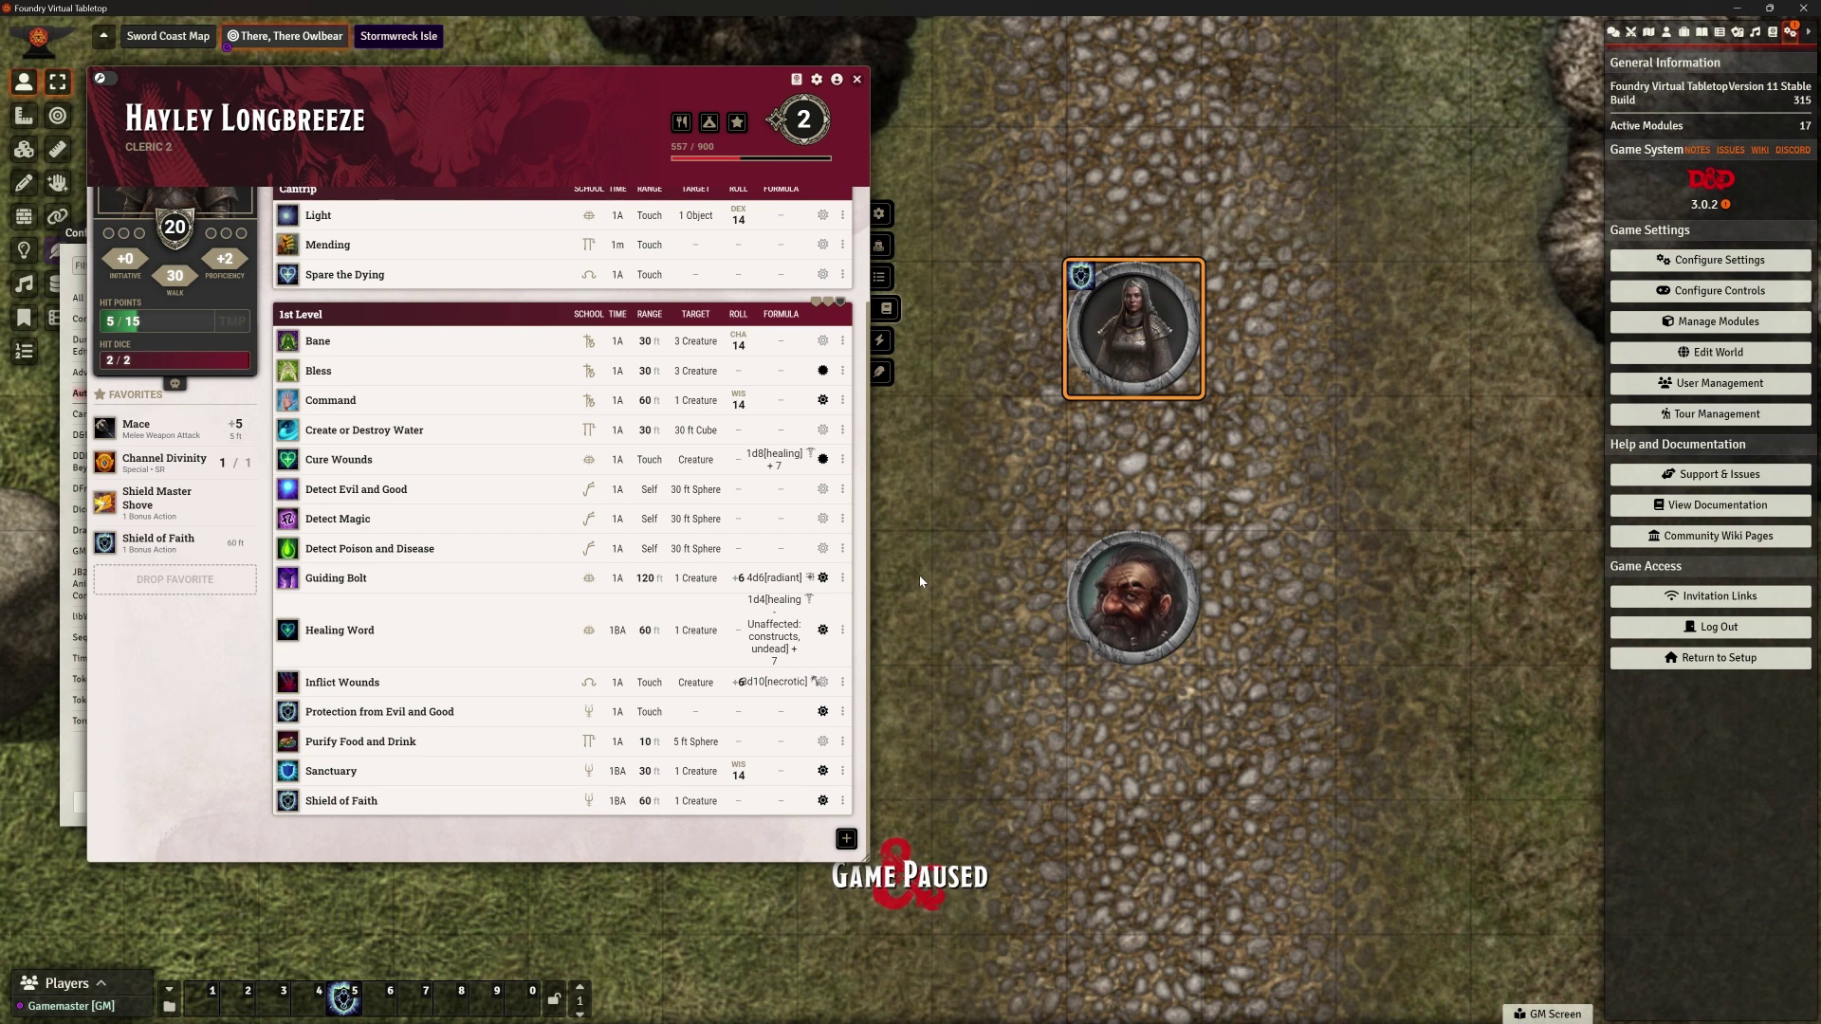
click(884, 340)
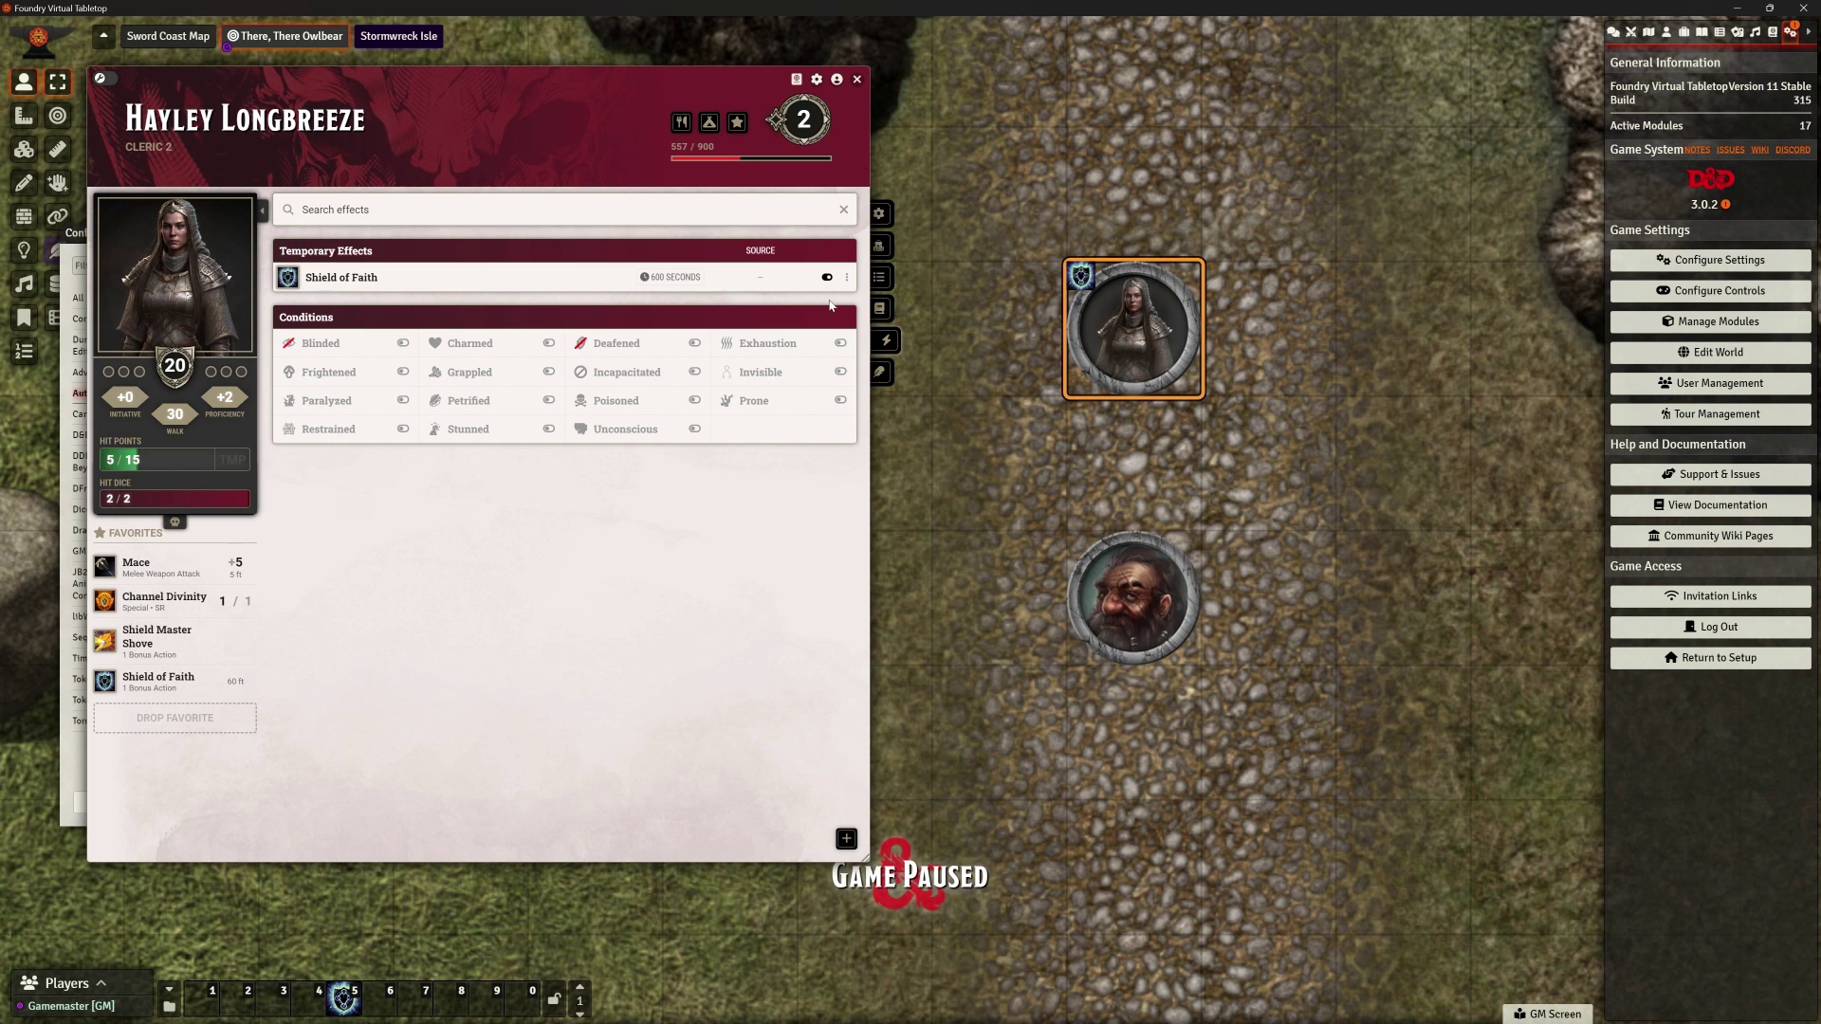
click(858, 80)
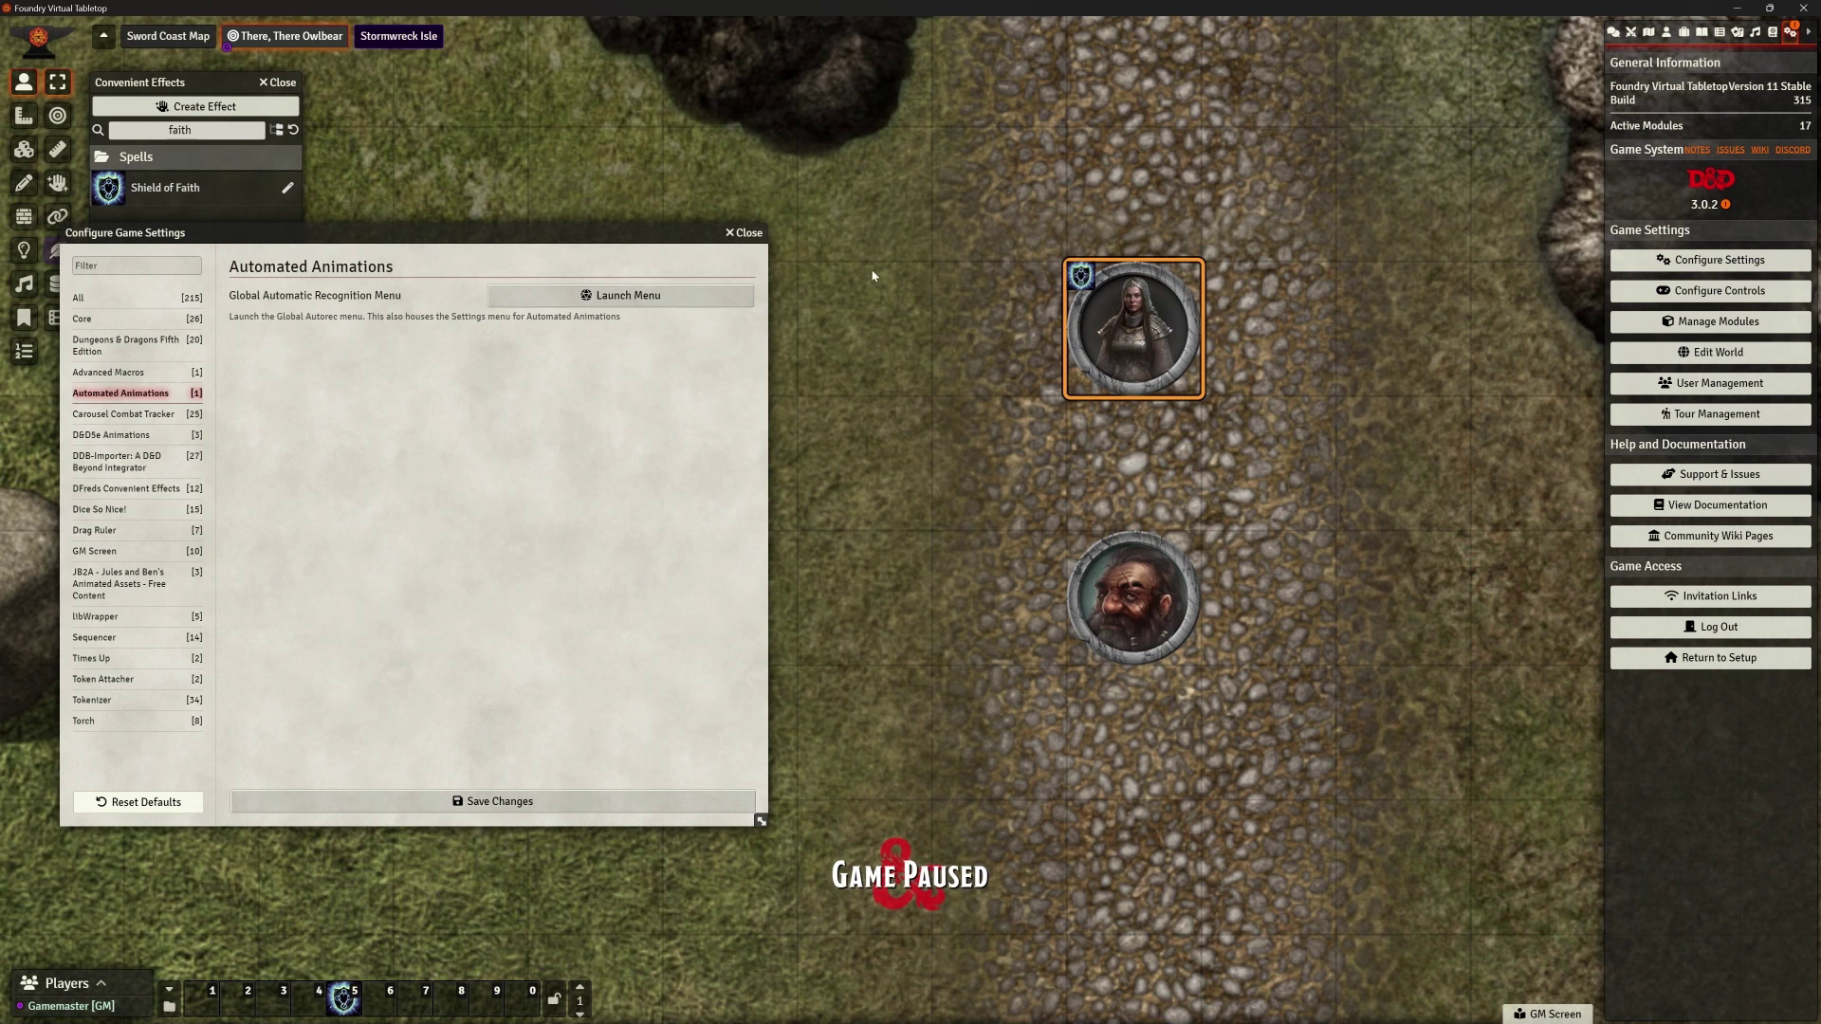
Target the dwarf token with the cleric token selected and cast Shield of Faith at 1st level from the cleric's sheet
click(1114, 608)
click(1128, 357)
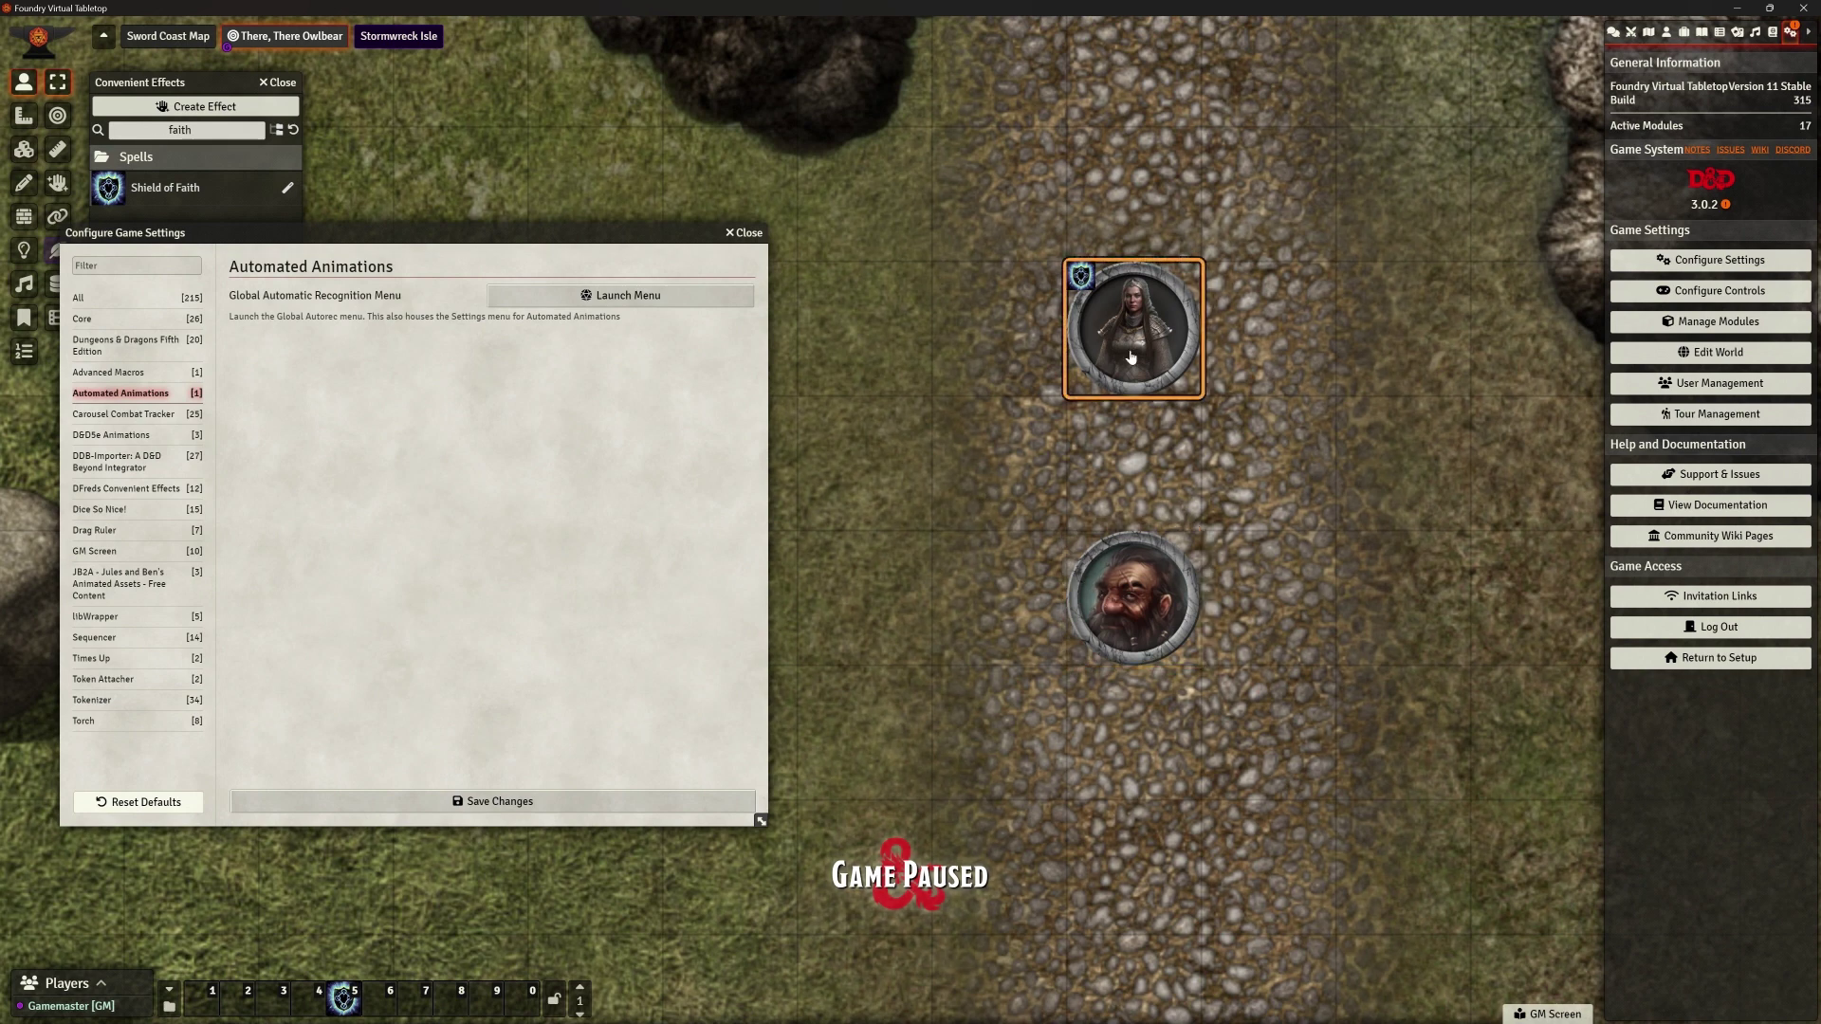
key(t)
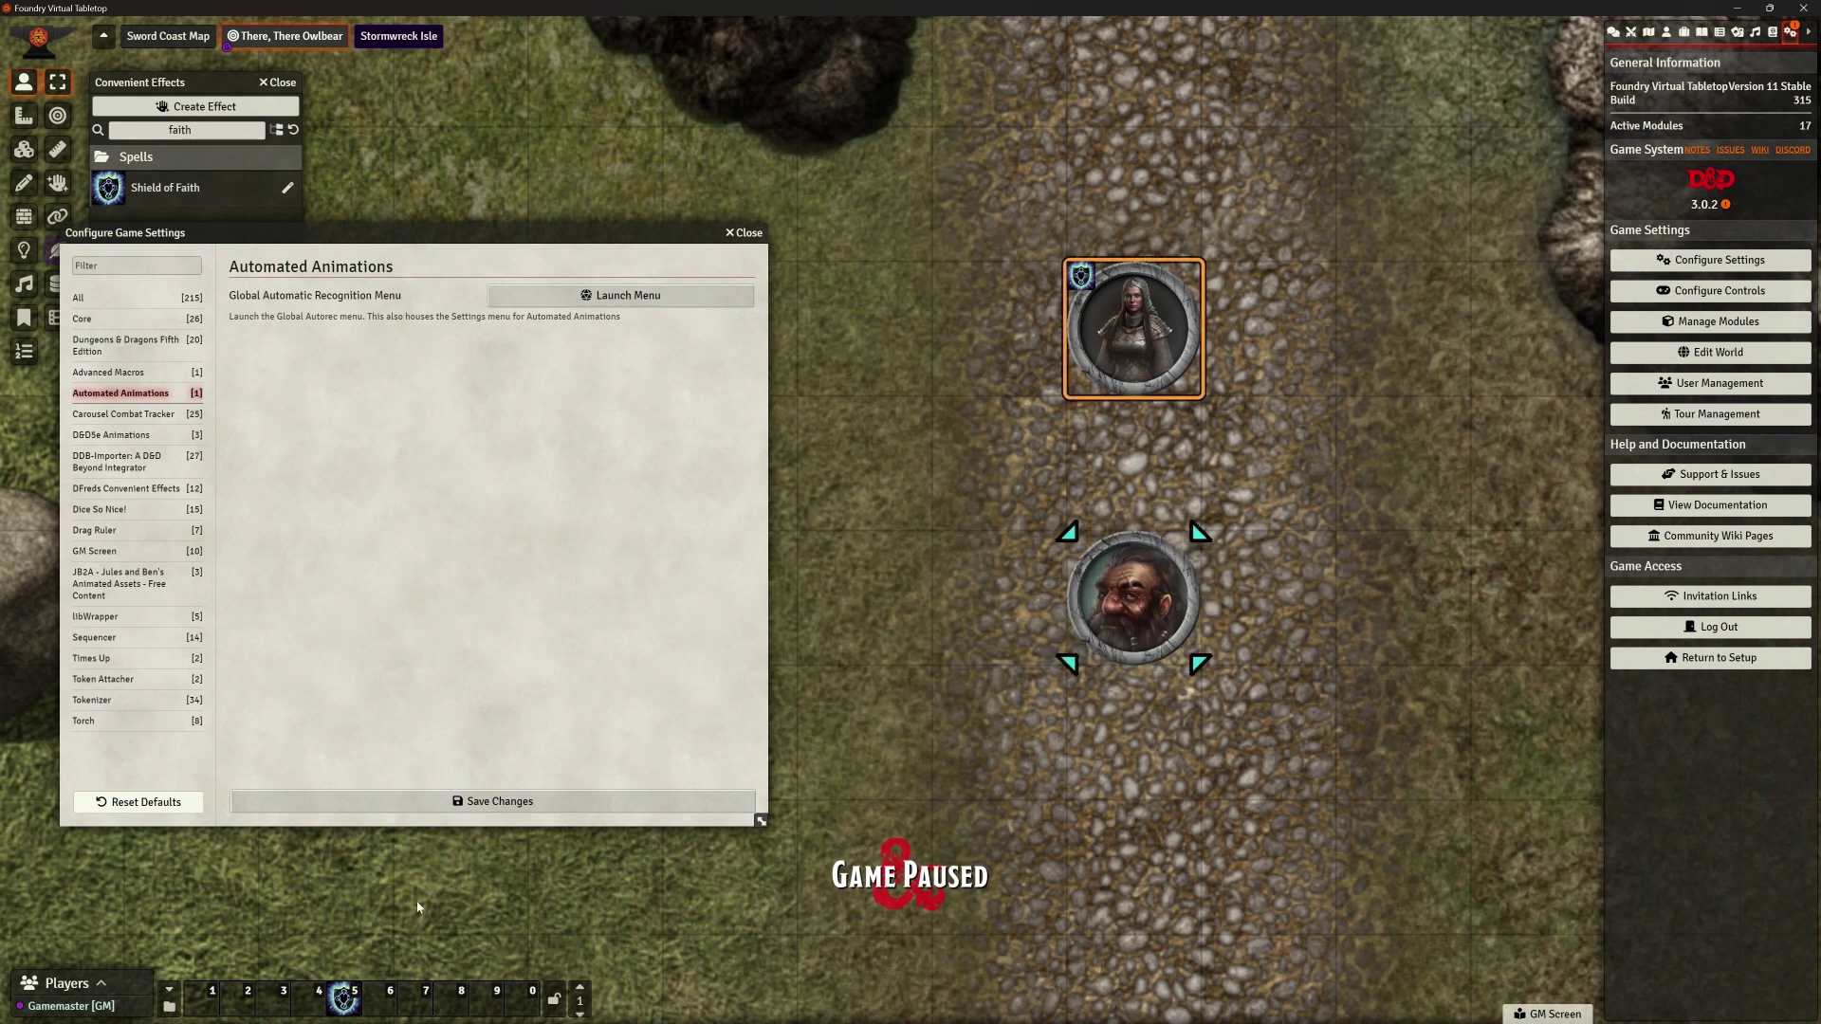
double_click(1133, 328)
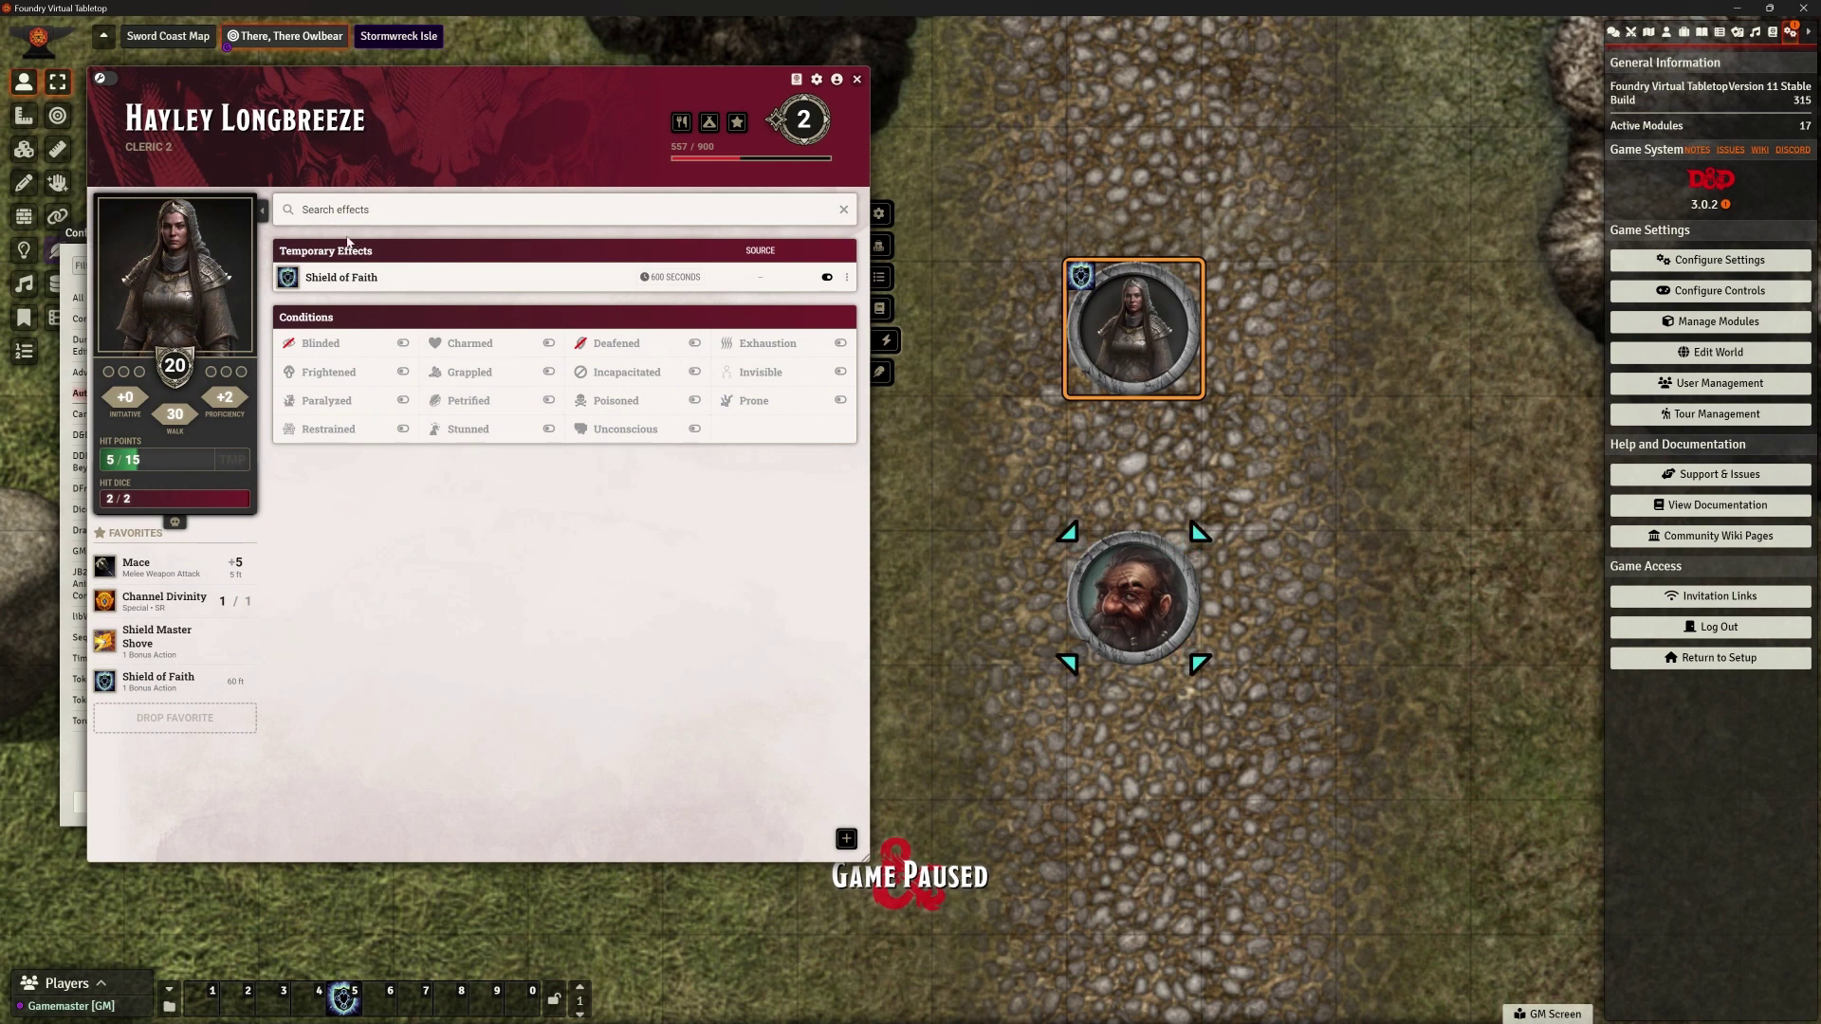
click(880, 277)
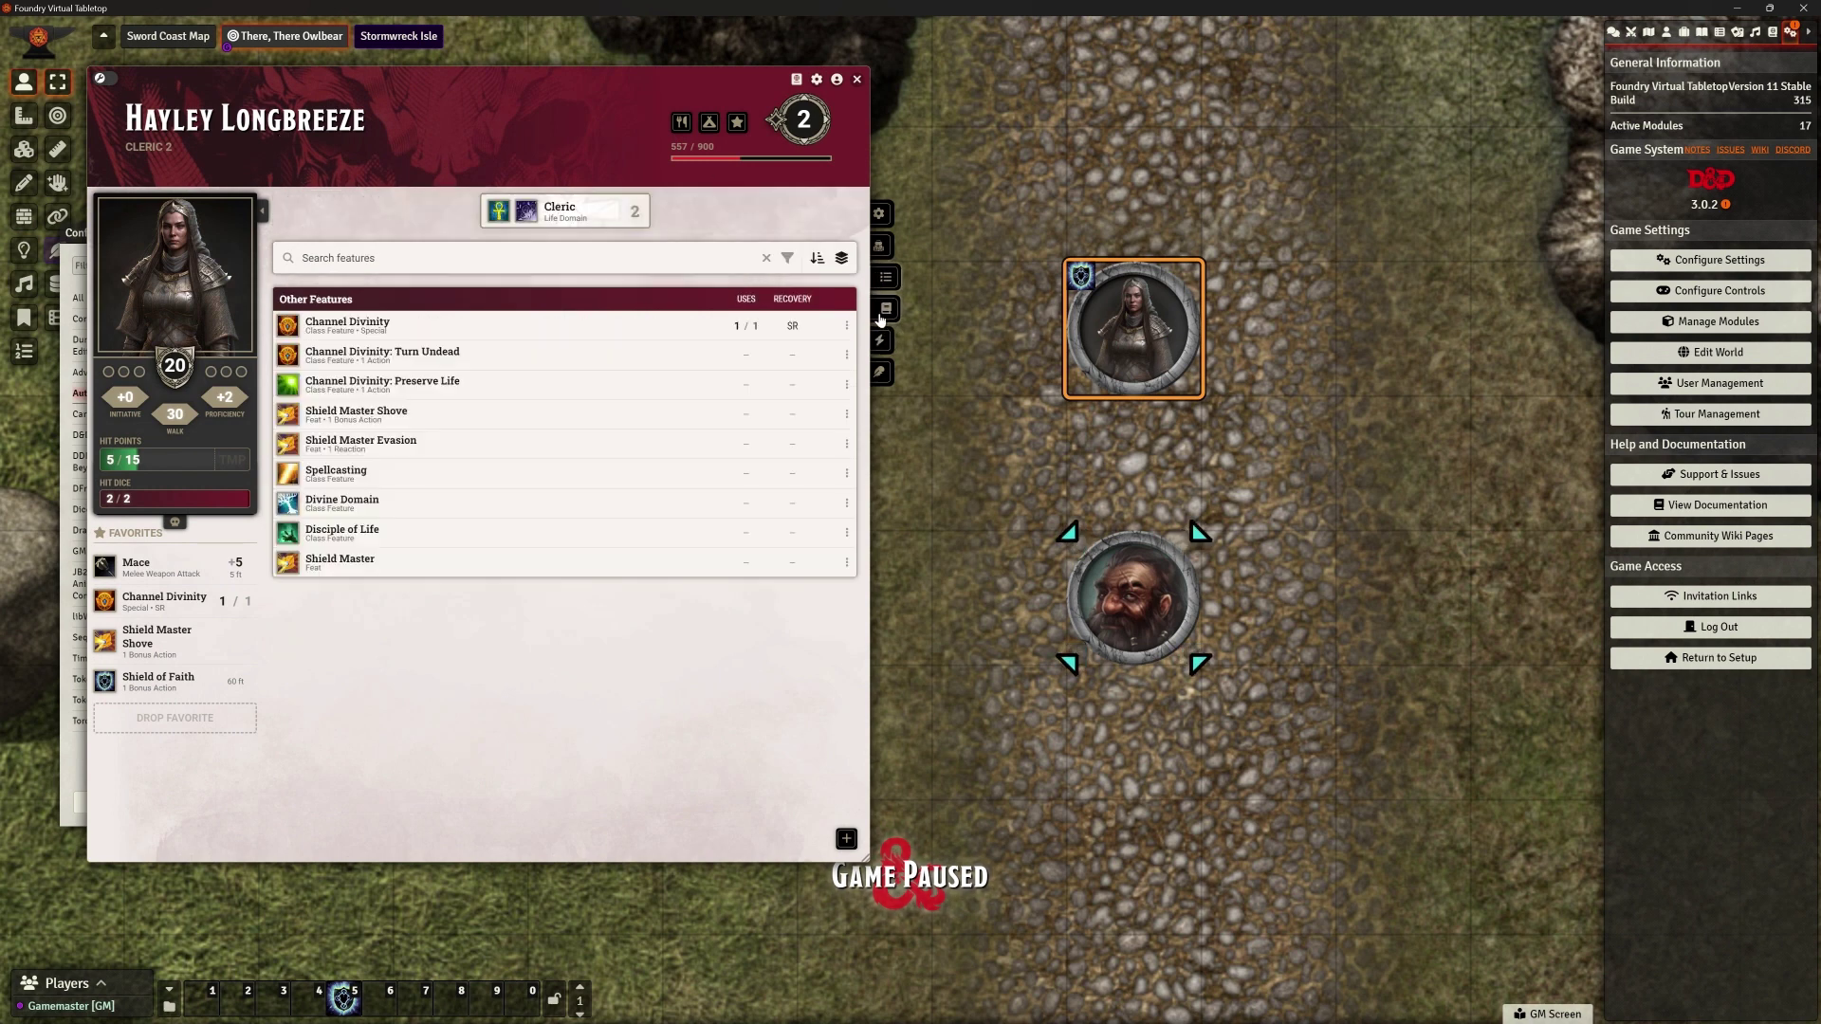
click(882, 309)
scroll(152, 569, down, 2)
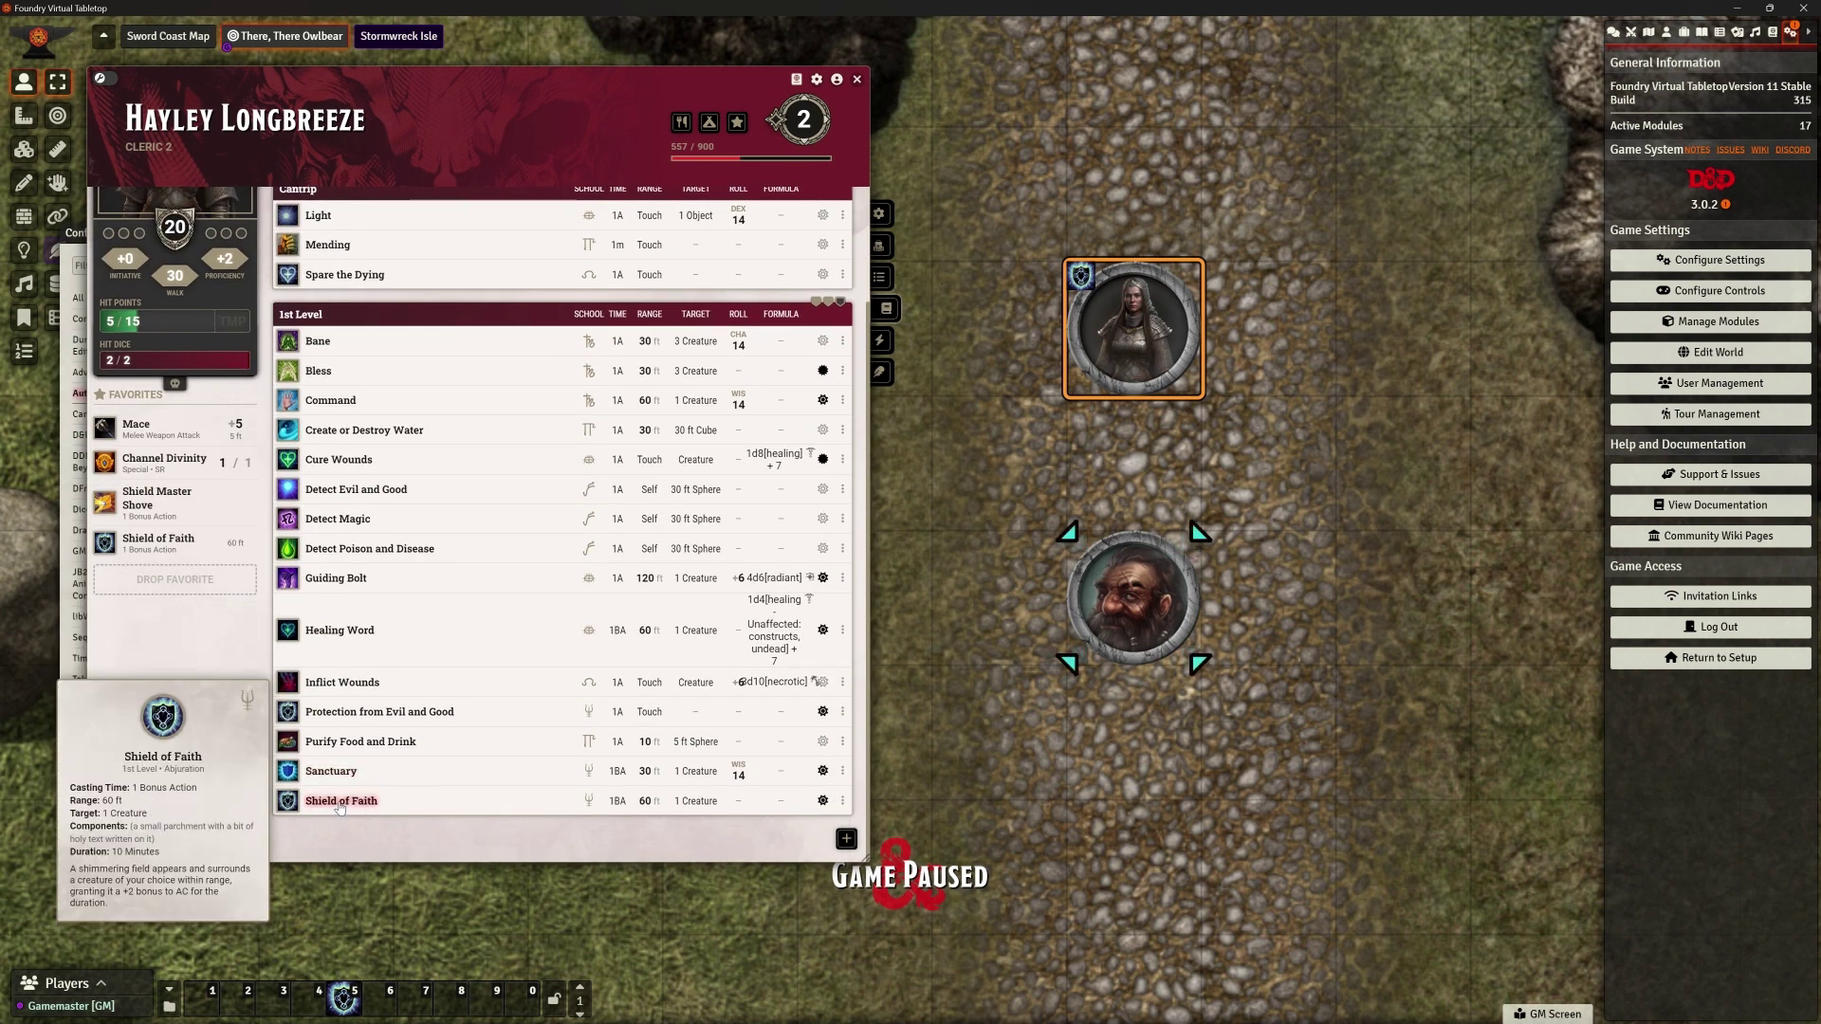
click(142, 539)
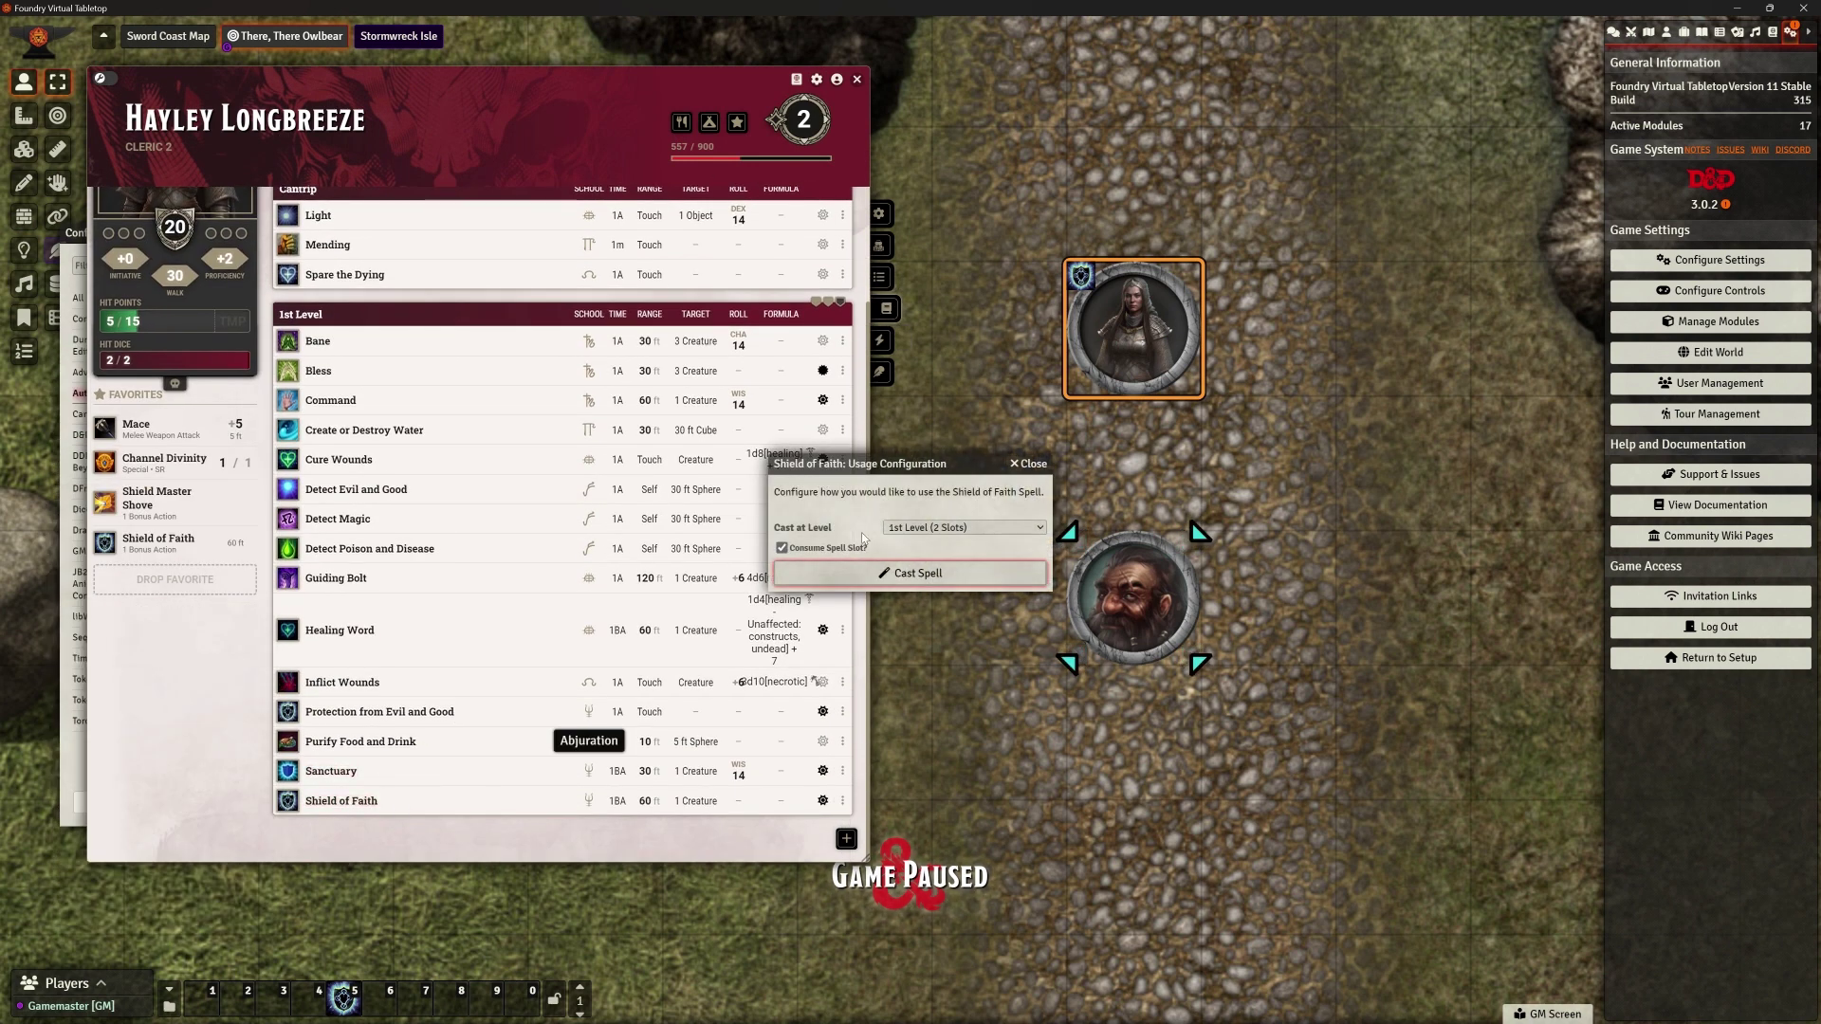
click(896, 573)
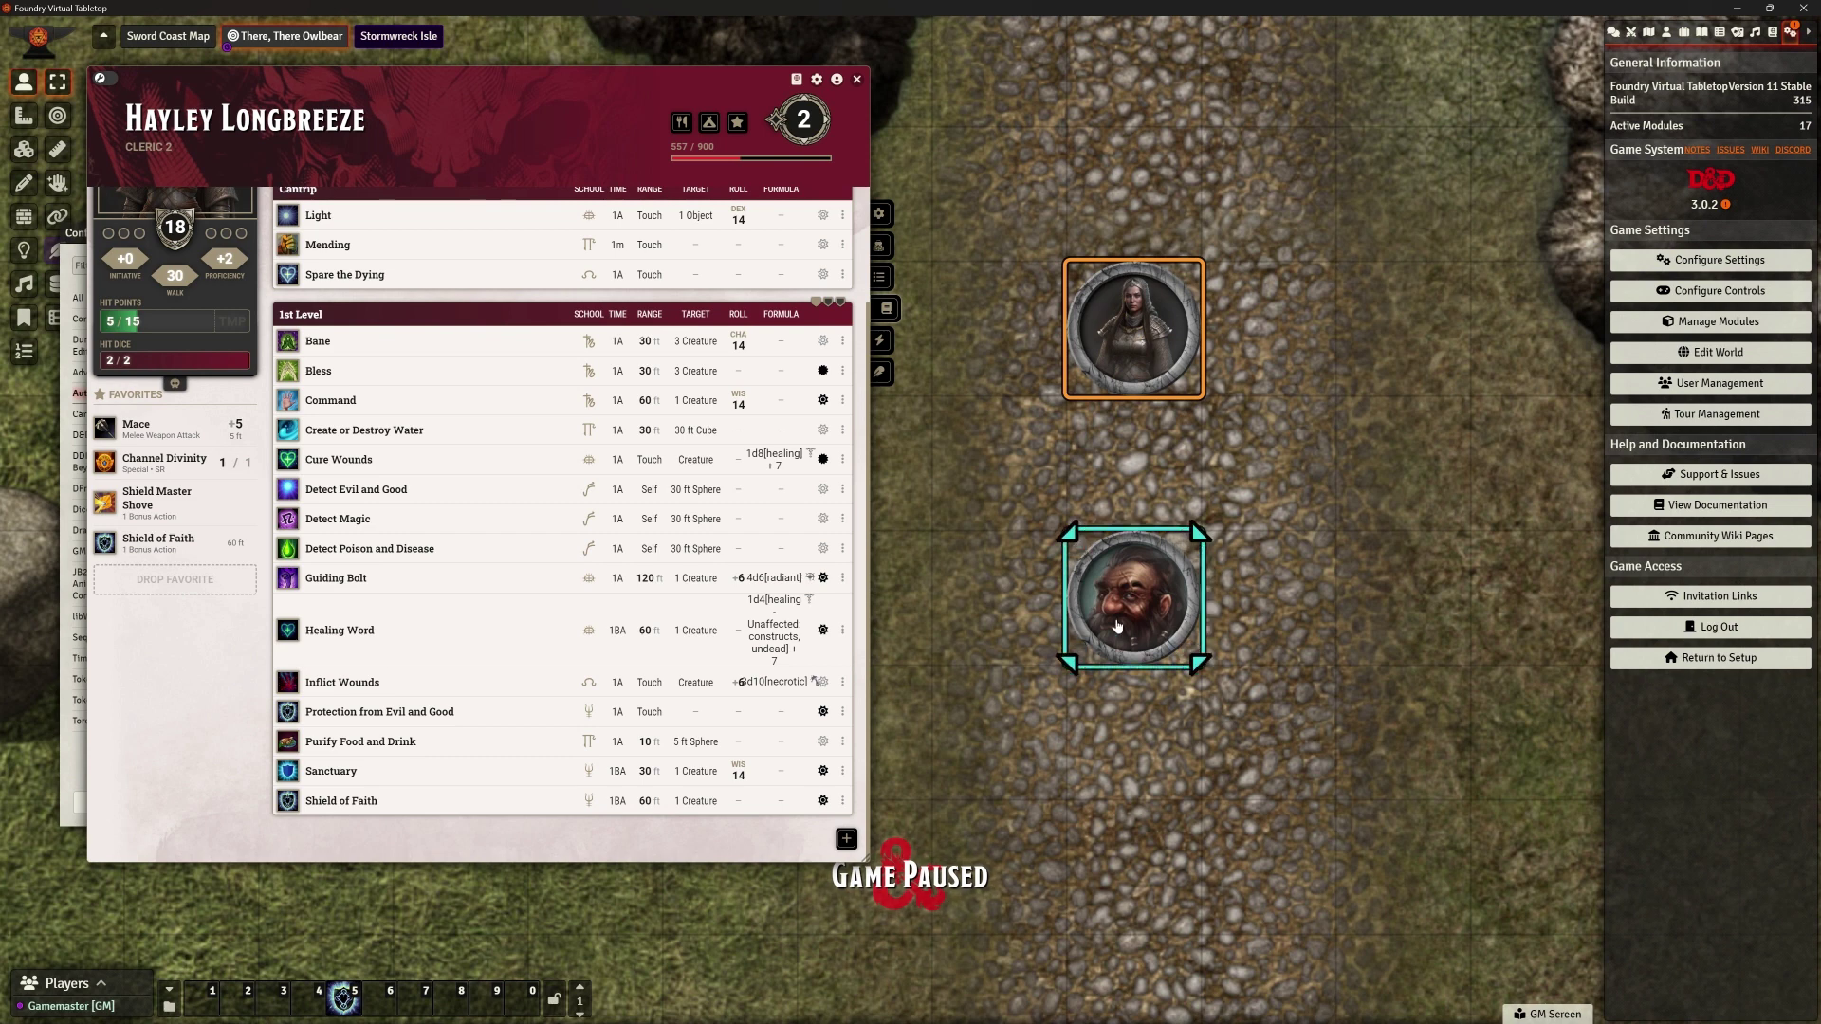
Open the SE-Shield of Faith hotbar macro for editing and examine its toggleEffect command
right_click(344, 1001)
click(353, 924)
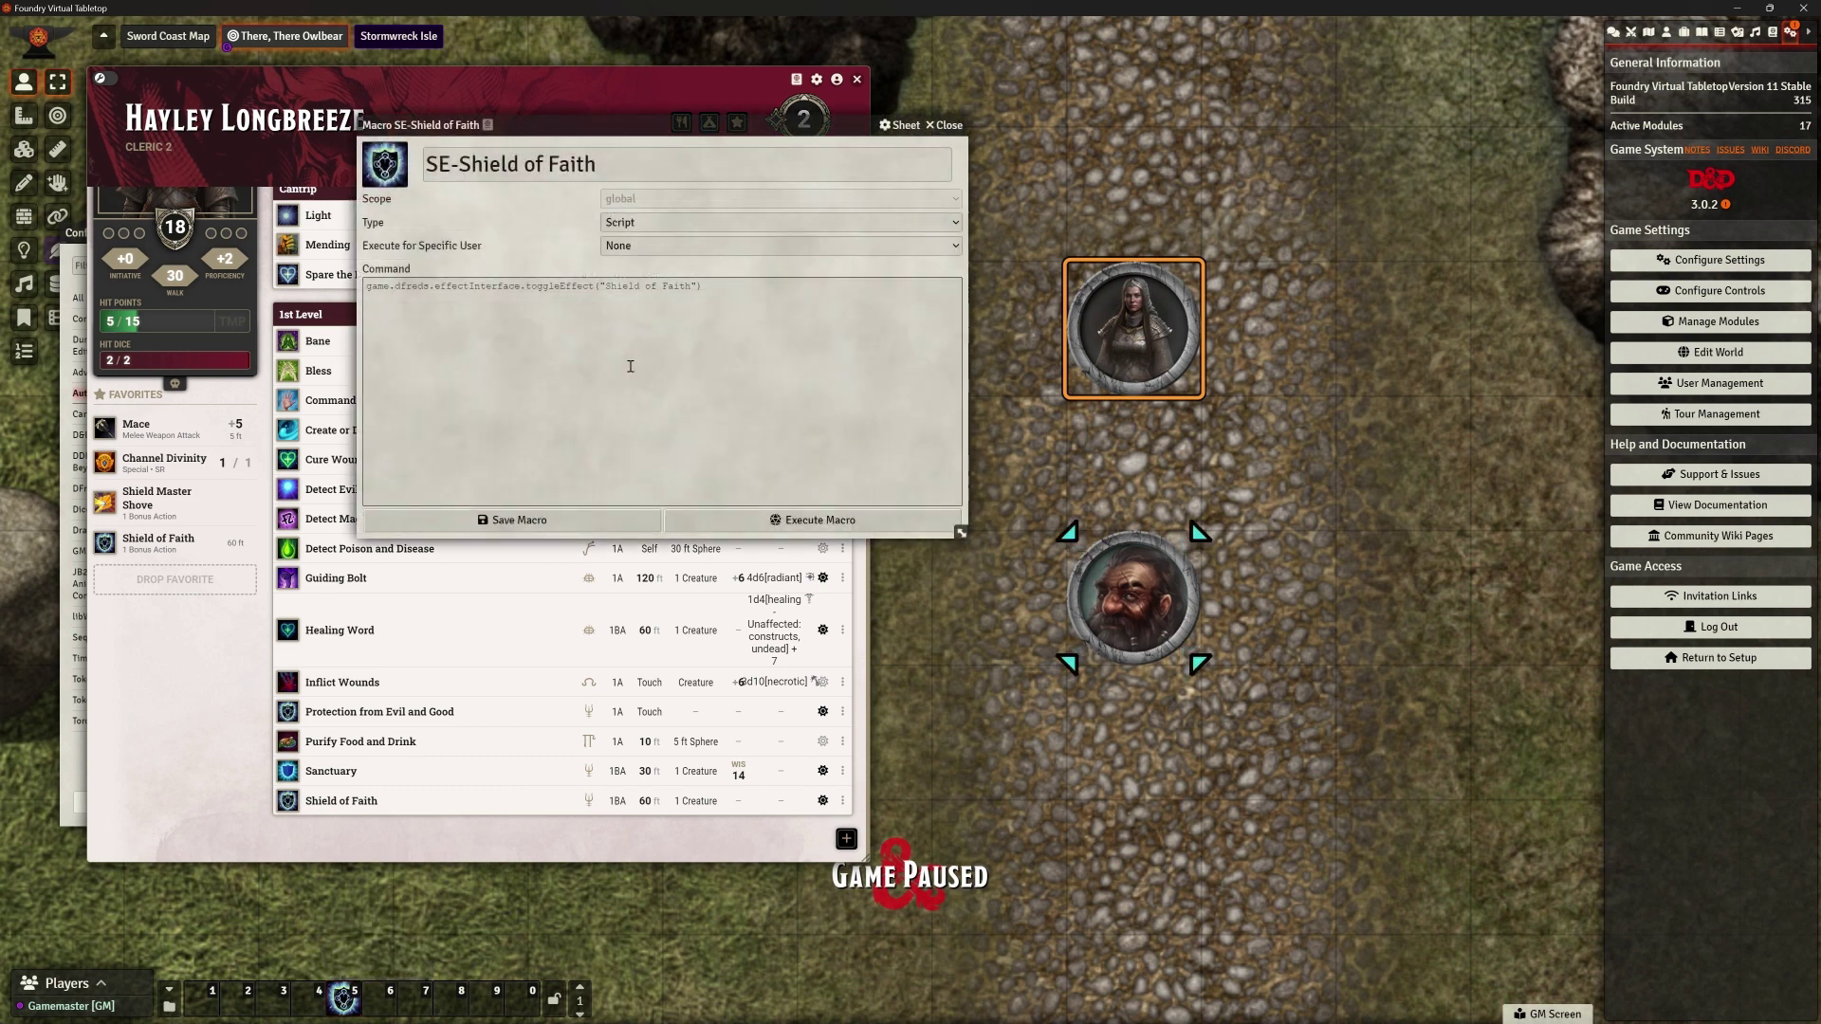
drag(366, 286, 770, 281)
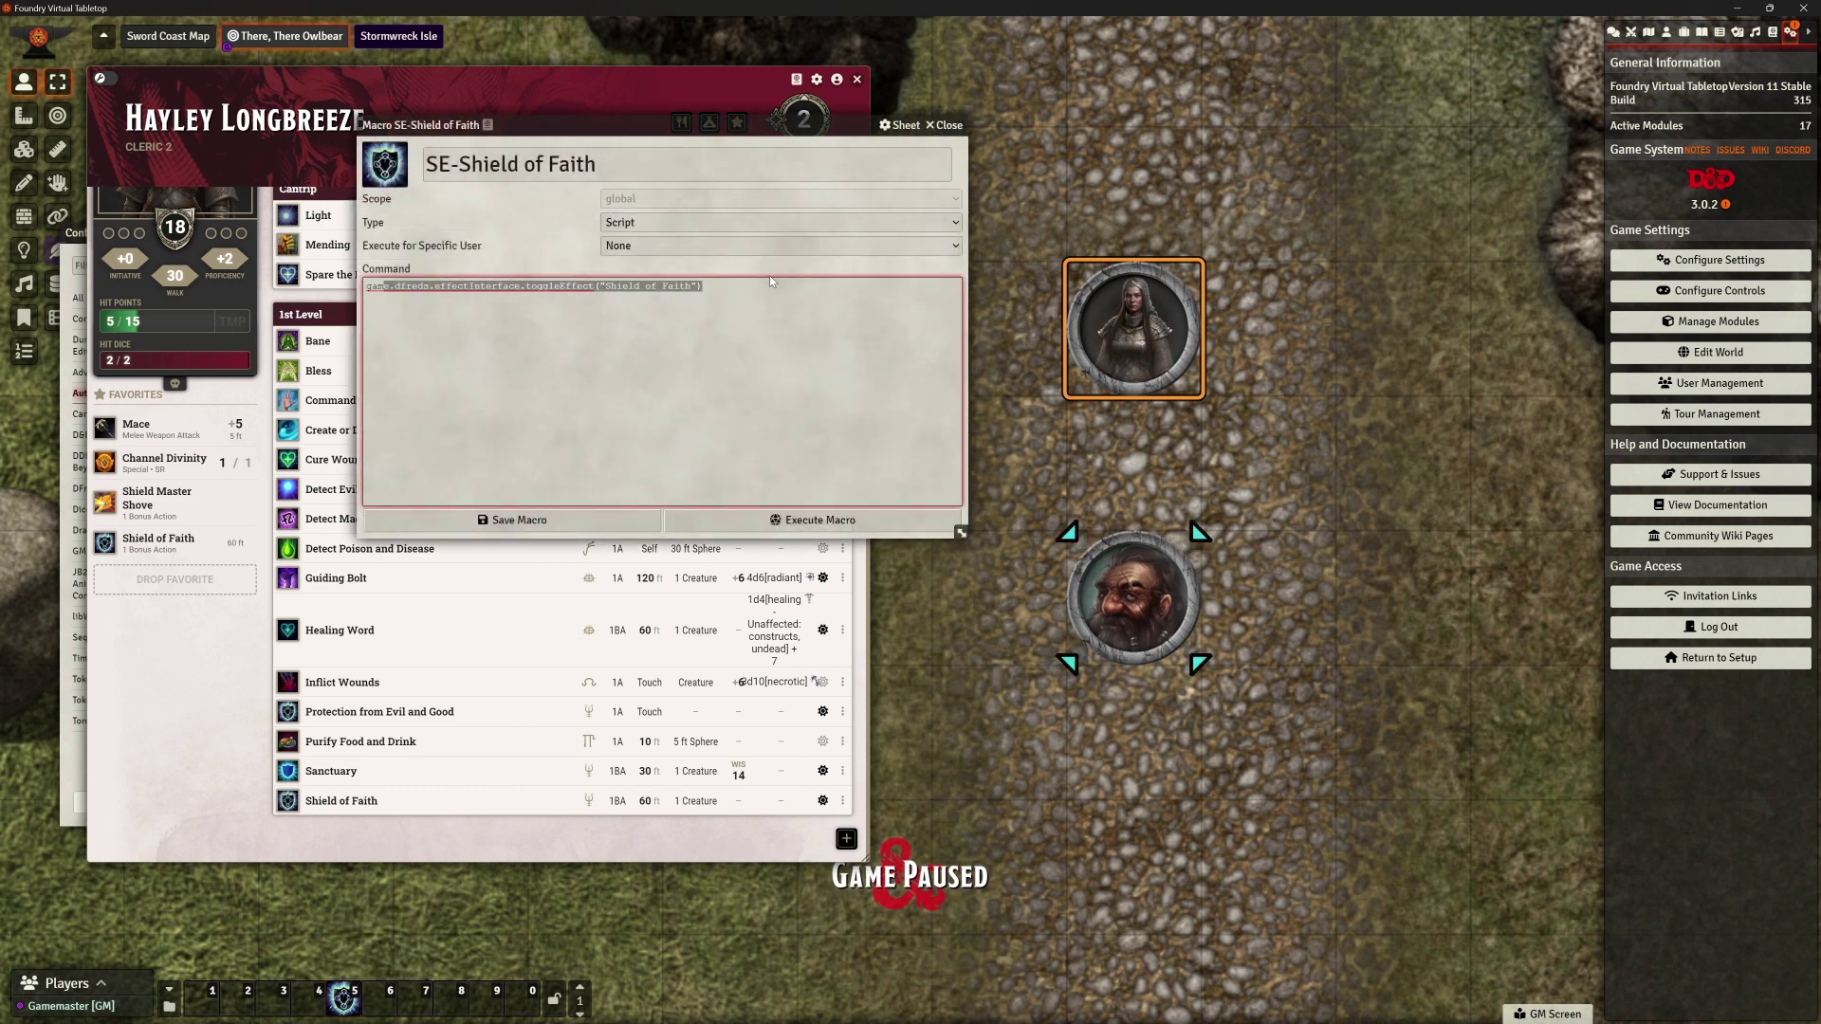
click(733, 303)
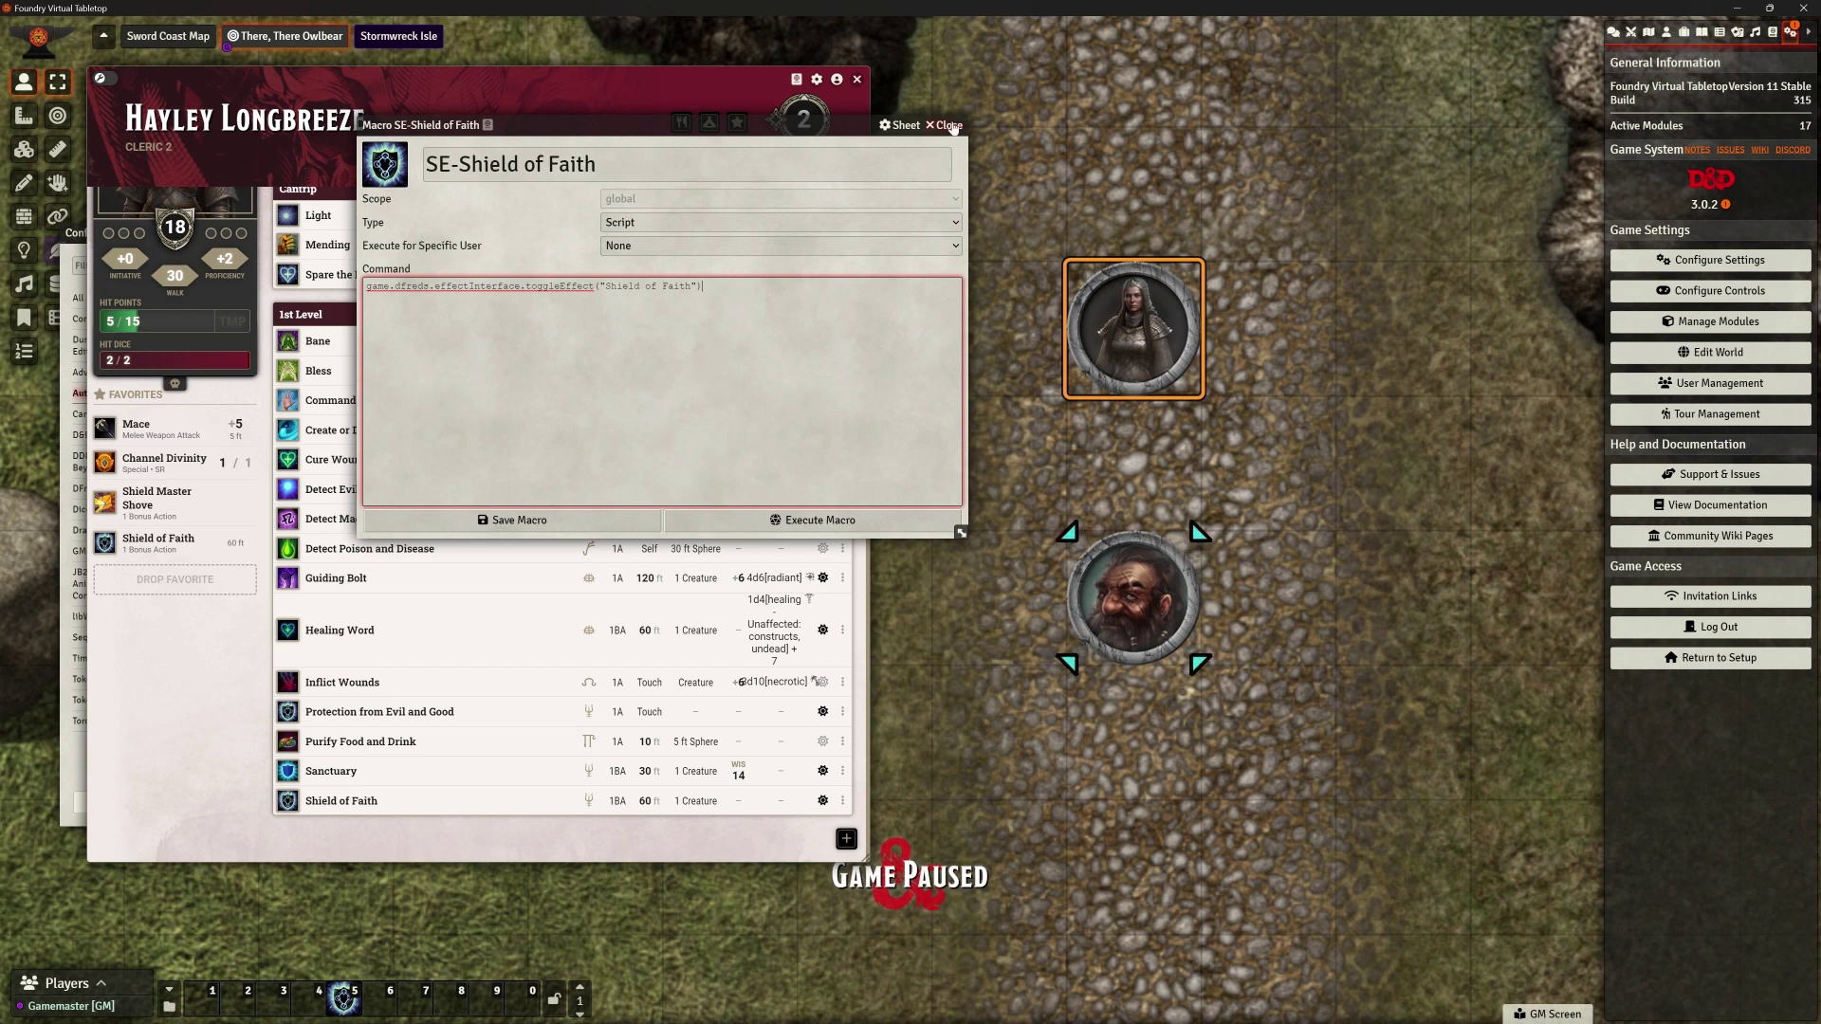
click(948, 125)
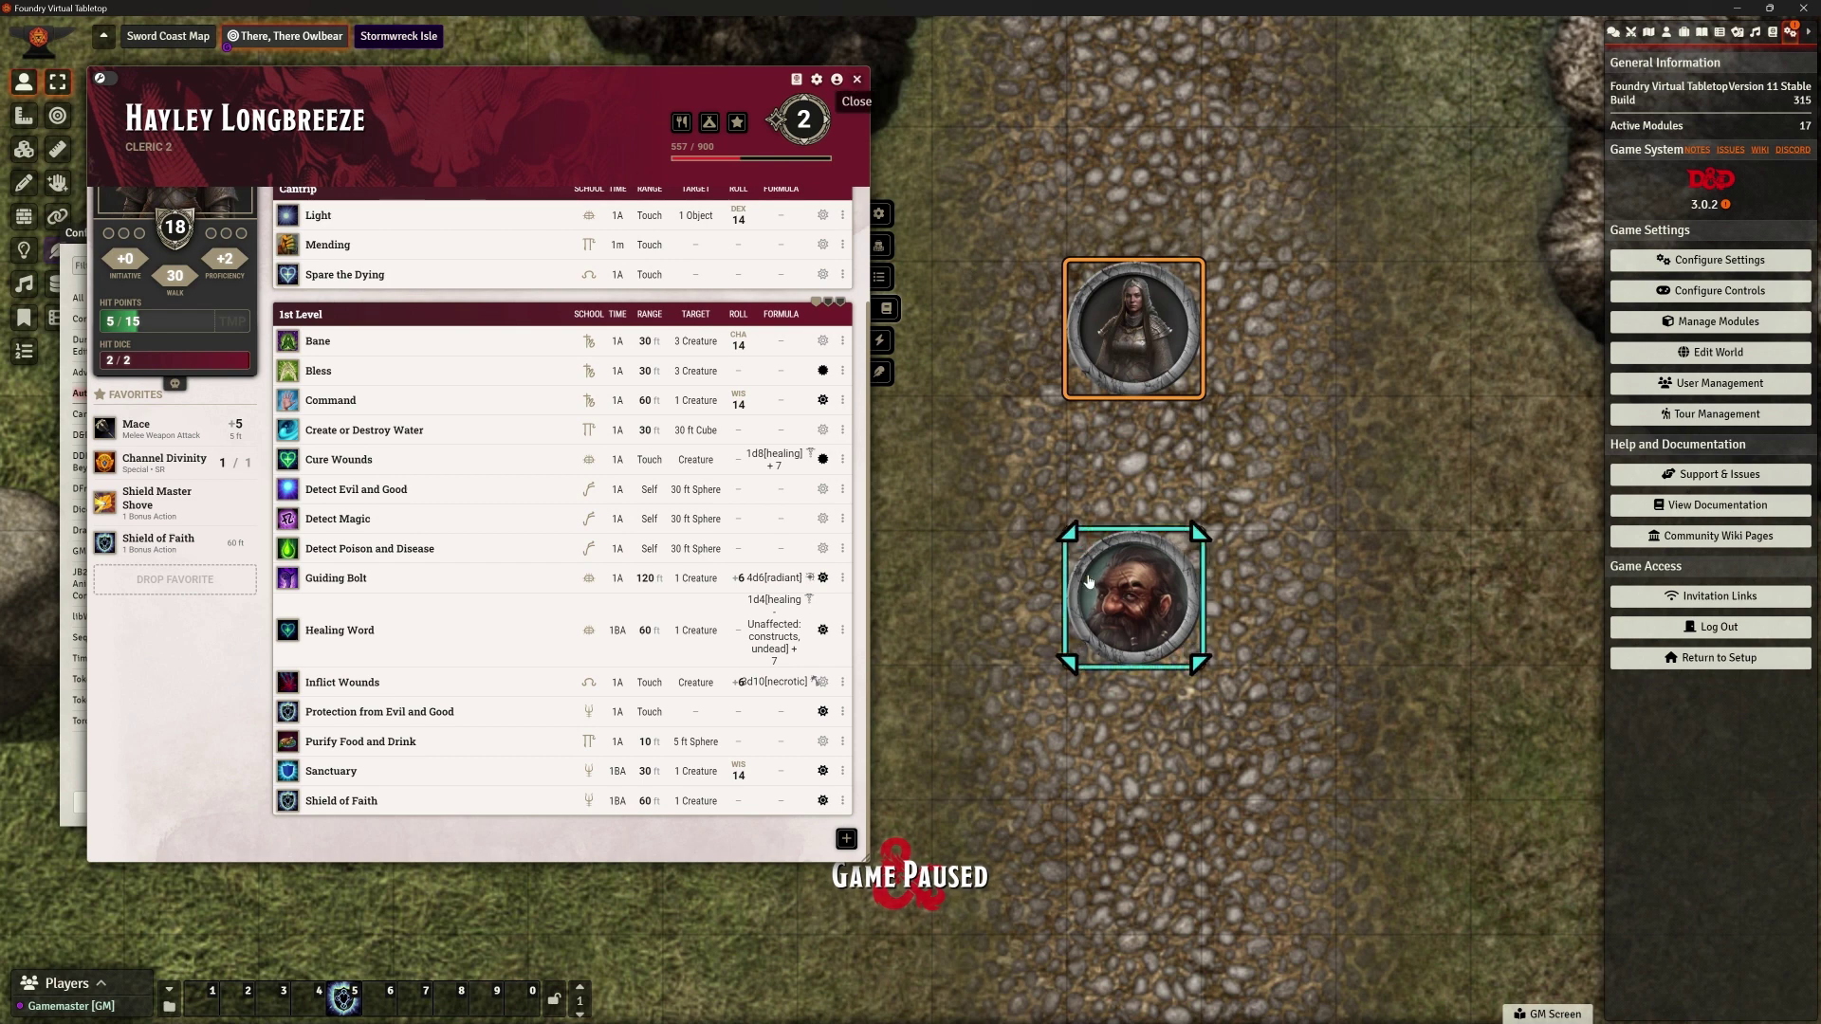
Move the cleric token directly above the targeted dwarf and make a normal Mace attack roll from the chat card
drag(1131, 323, 1133, 461)
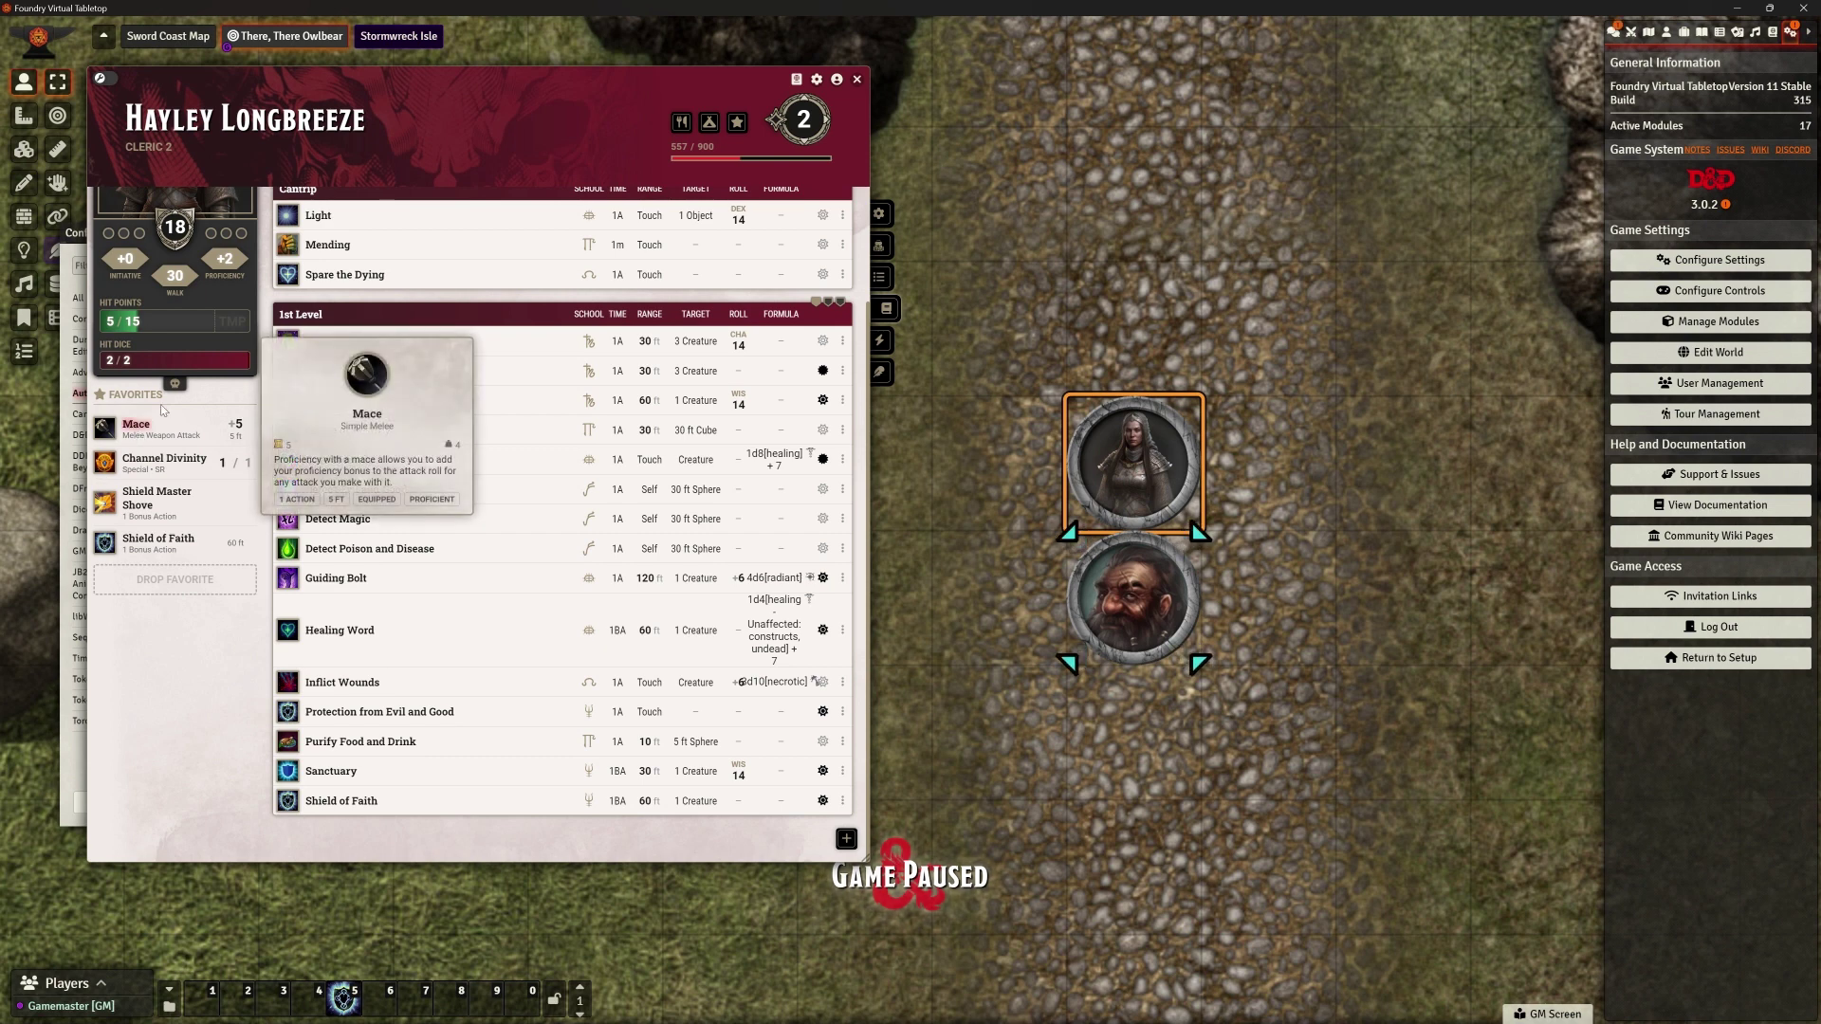
click(1613, 31)
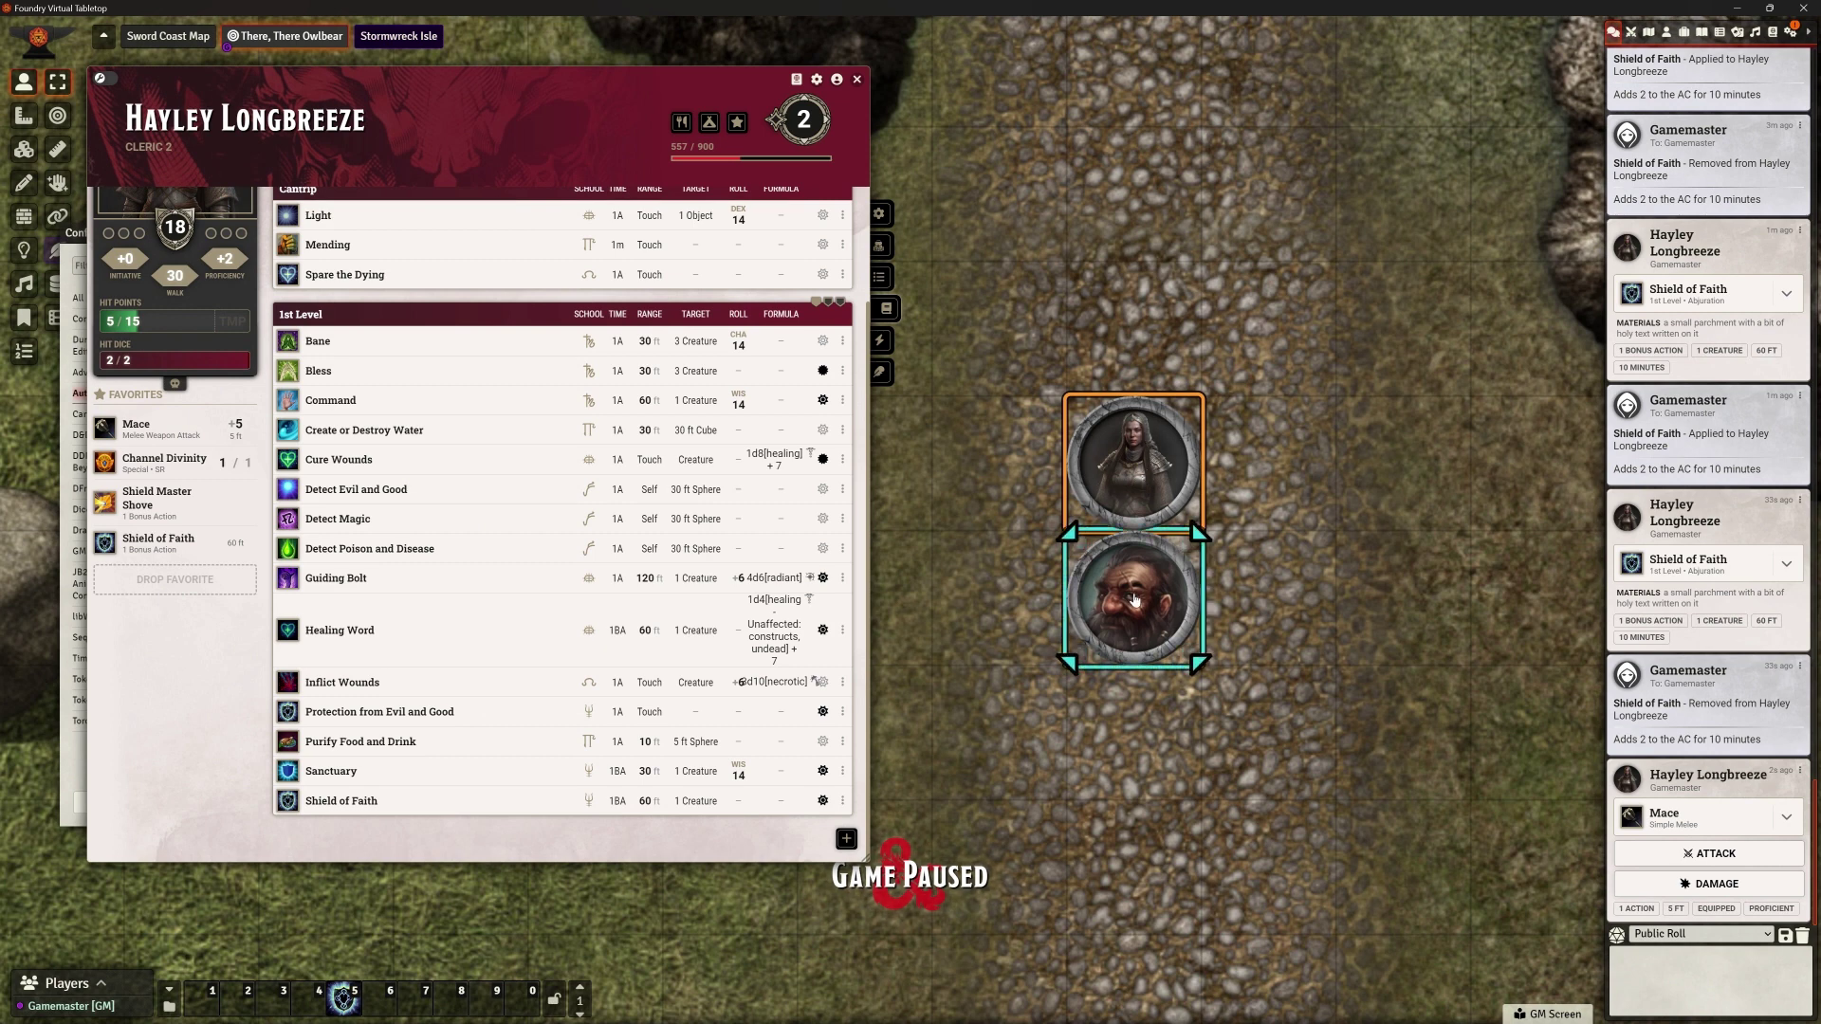
click(1716, 853)
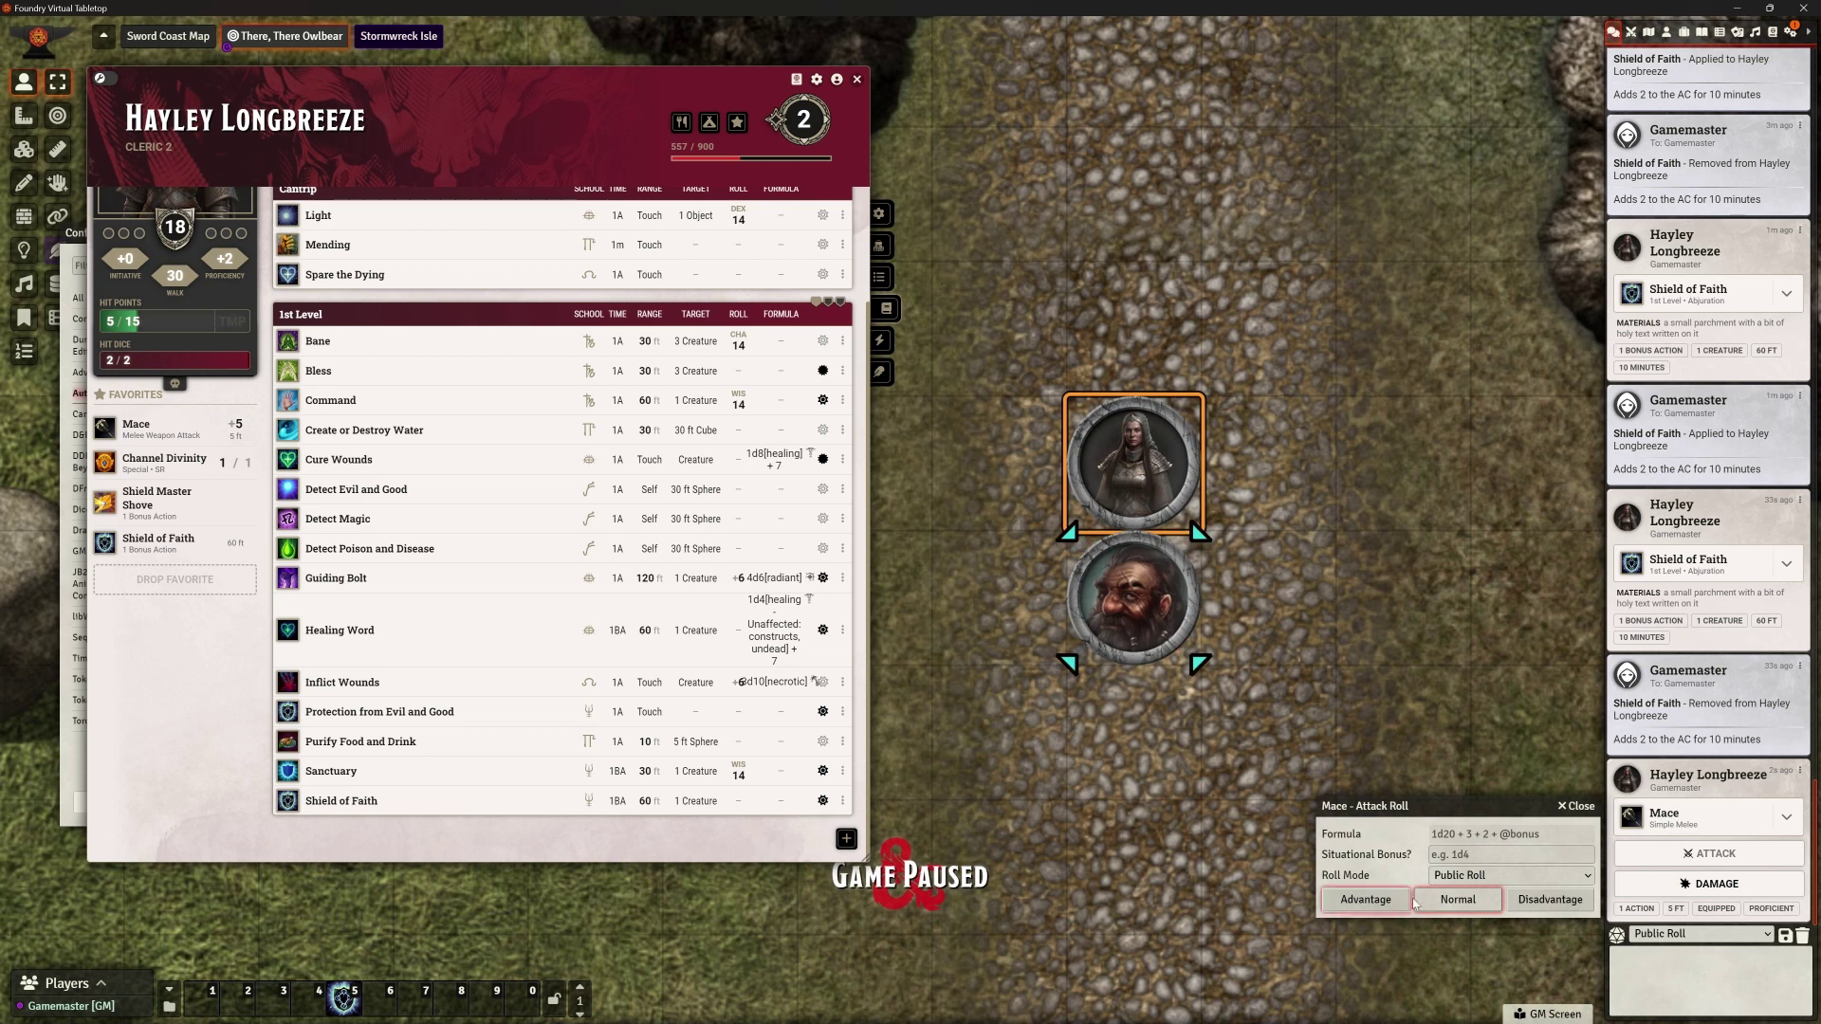
click(1369, 899)
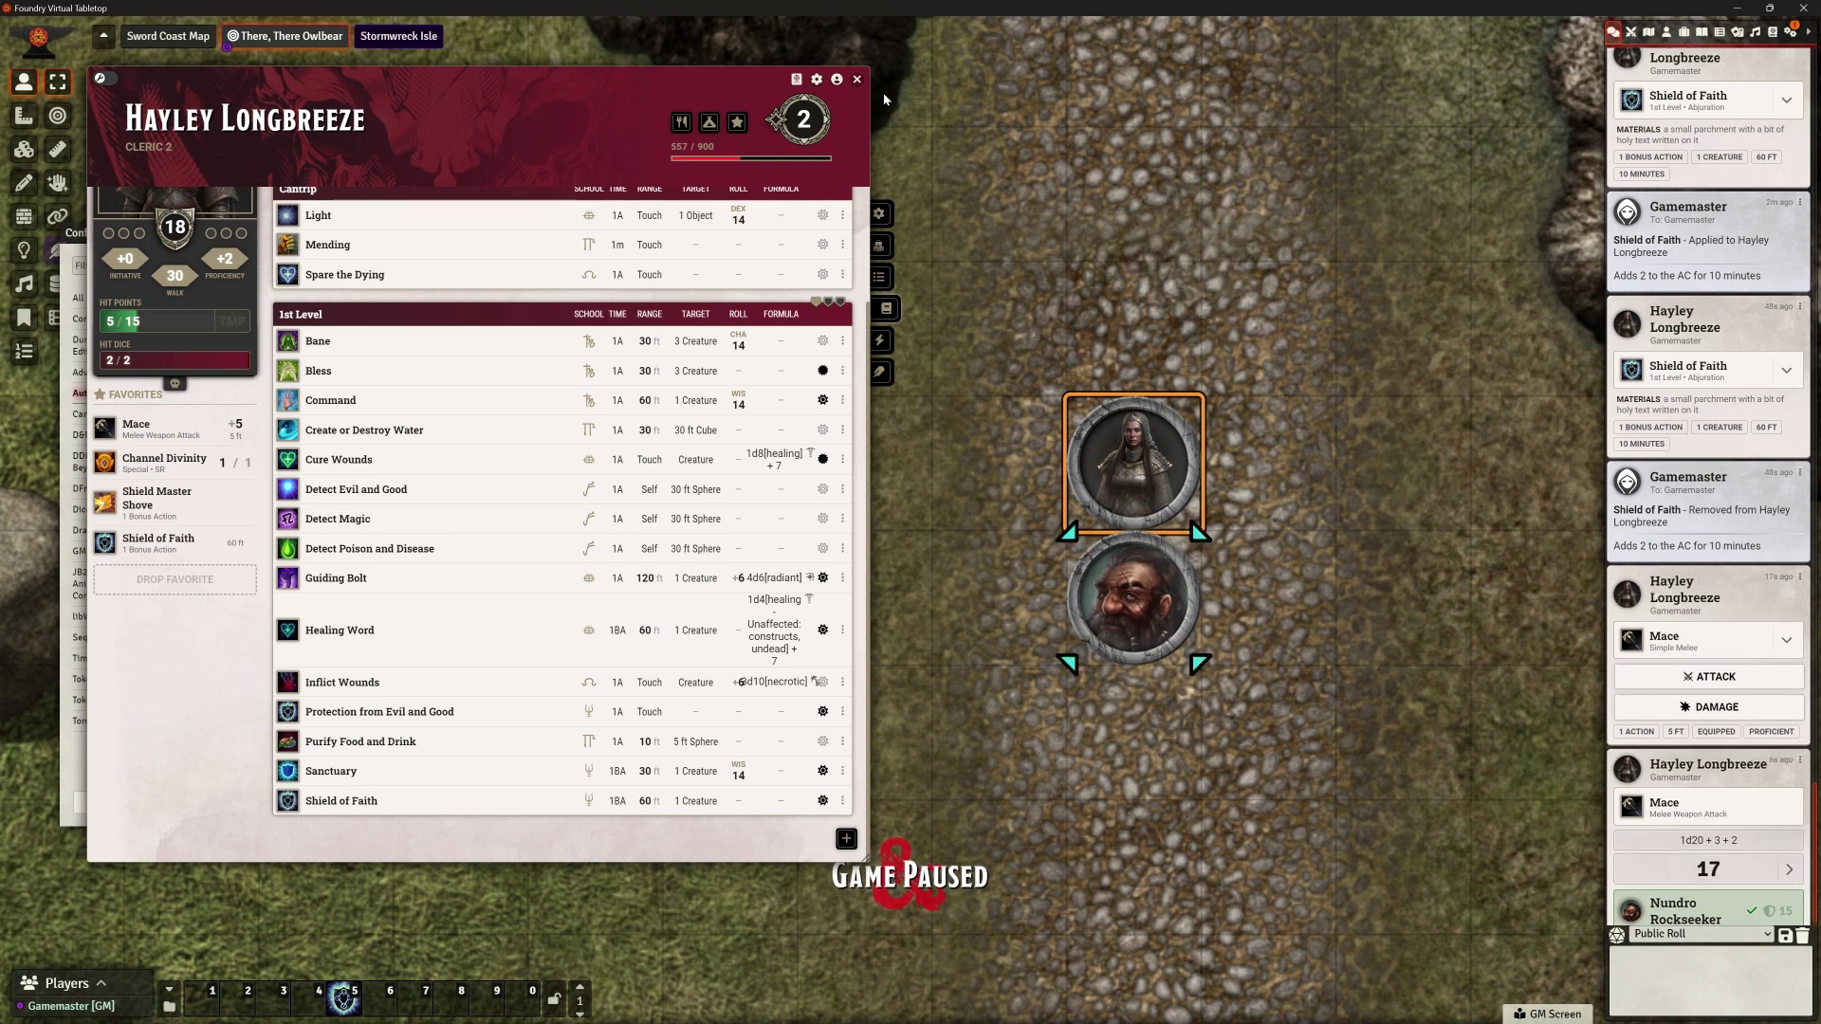
Place the first and fifth actors of the Players folder on the scene, to the right of the cleric and dwarf
click(1664, 34)
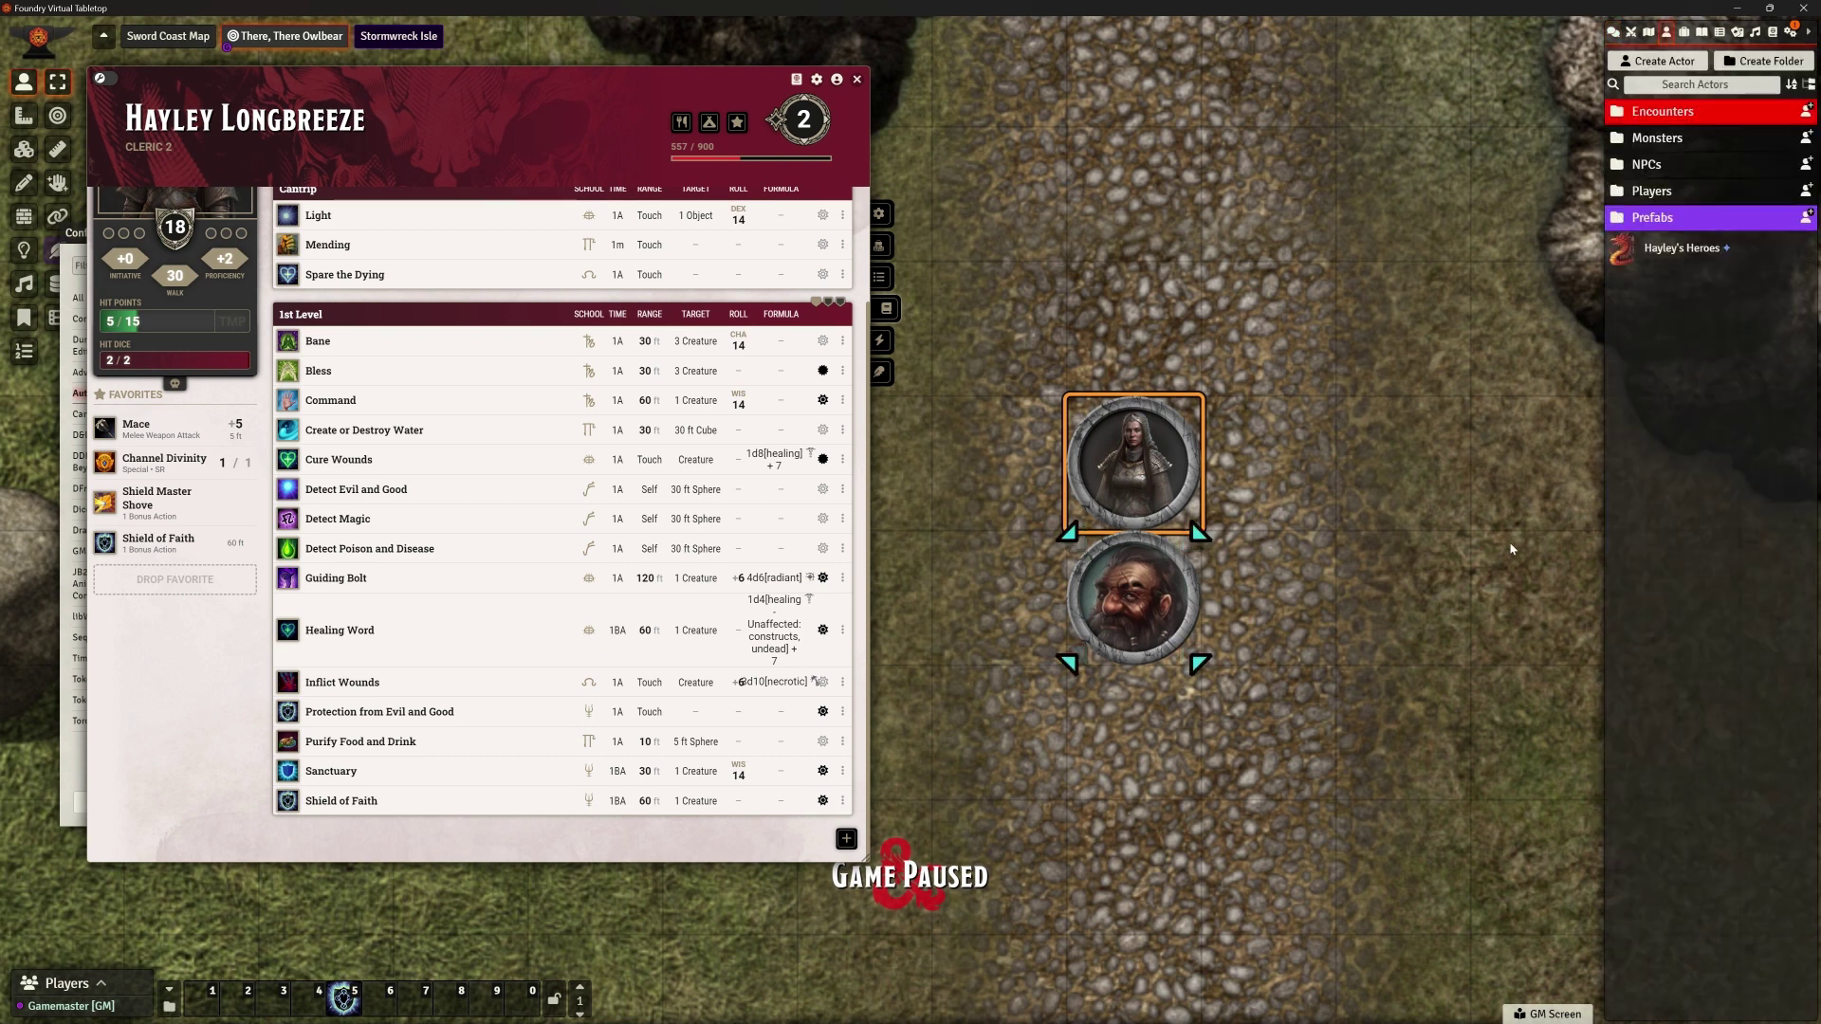
click(1645, 192)
drag(1667, 226, 1403, 205)
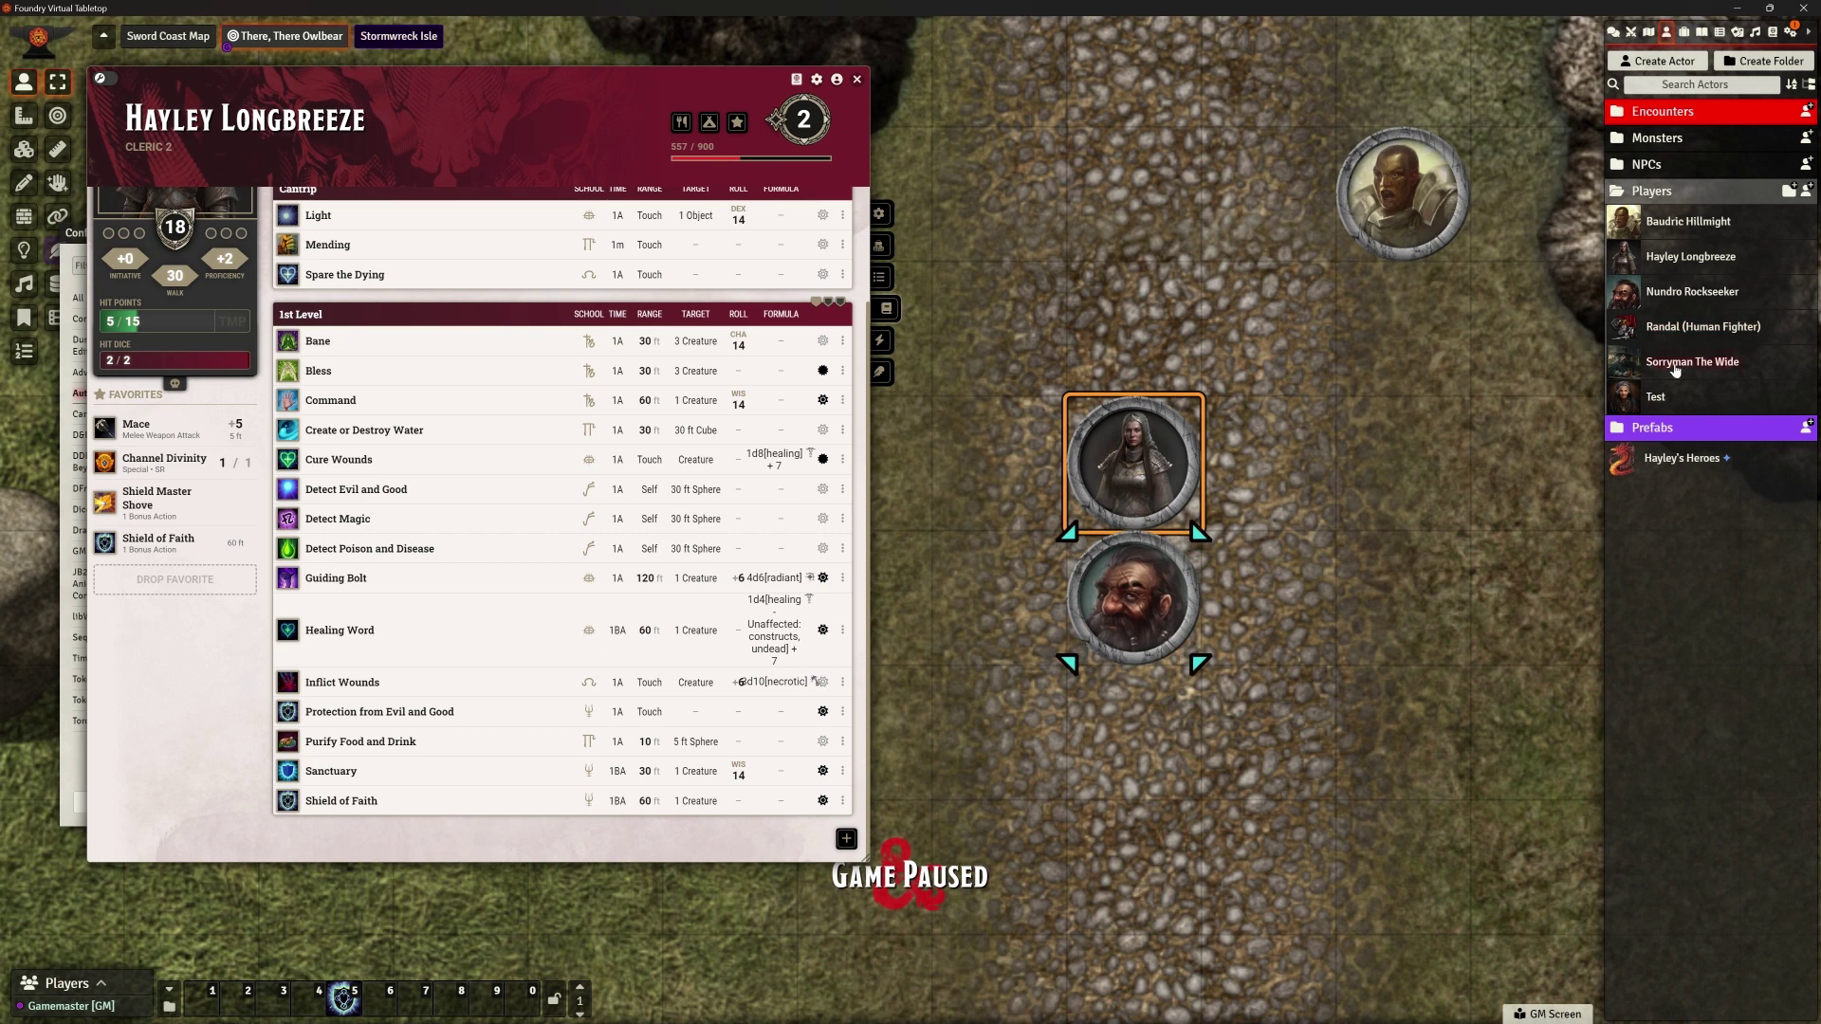
drag(1683, 361, 1419, 476)
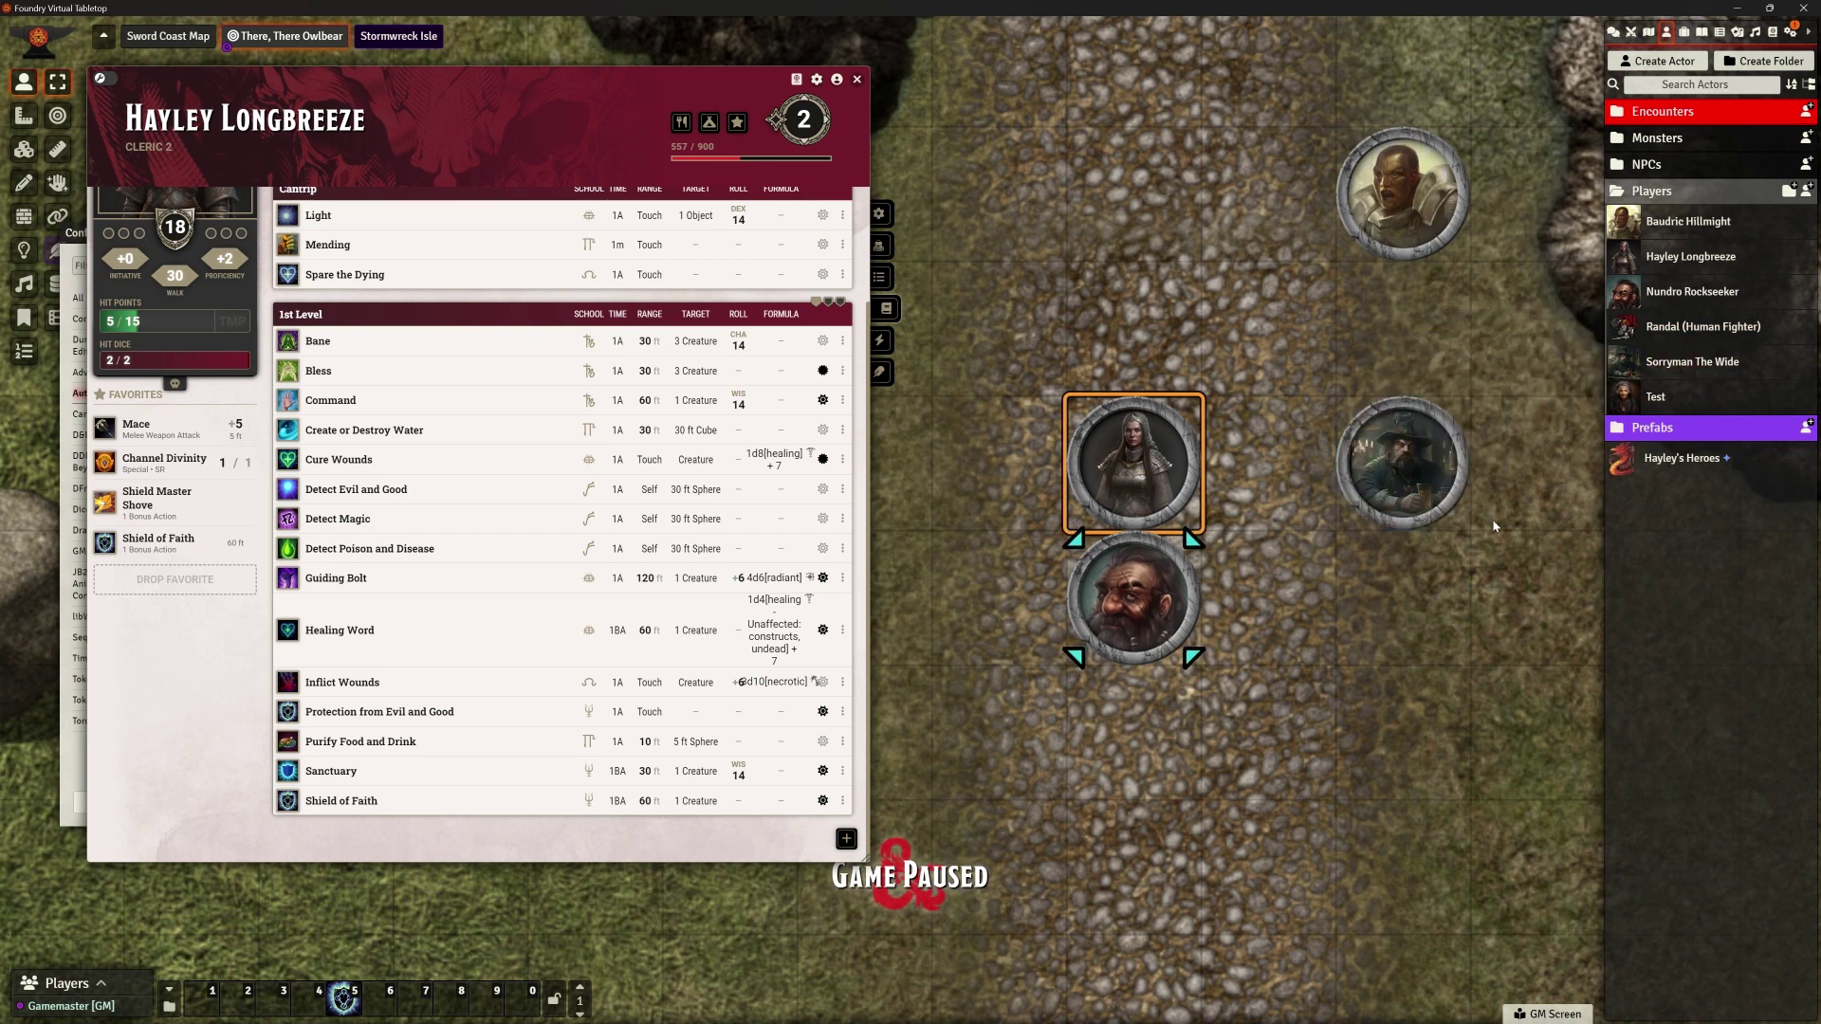
Reopen the cleric's character sheet and target both newly placed tokens in addition to the dwarf
click(857, 81)
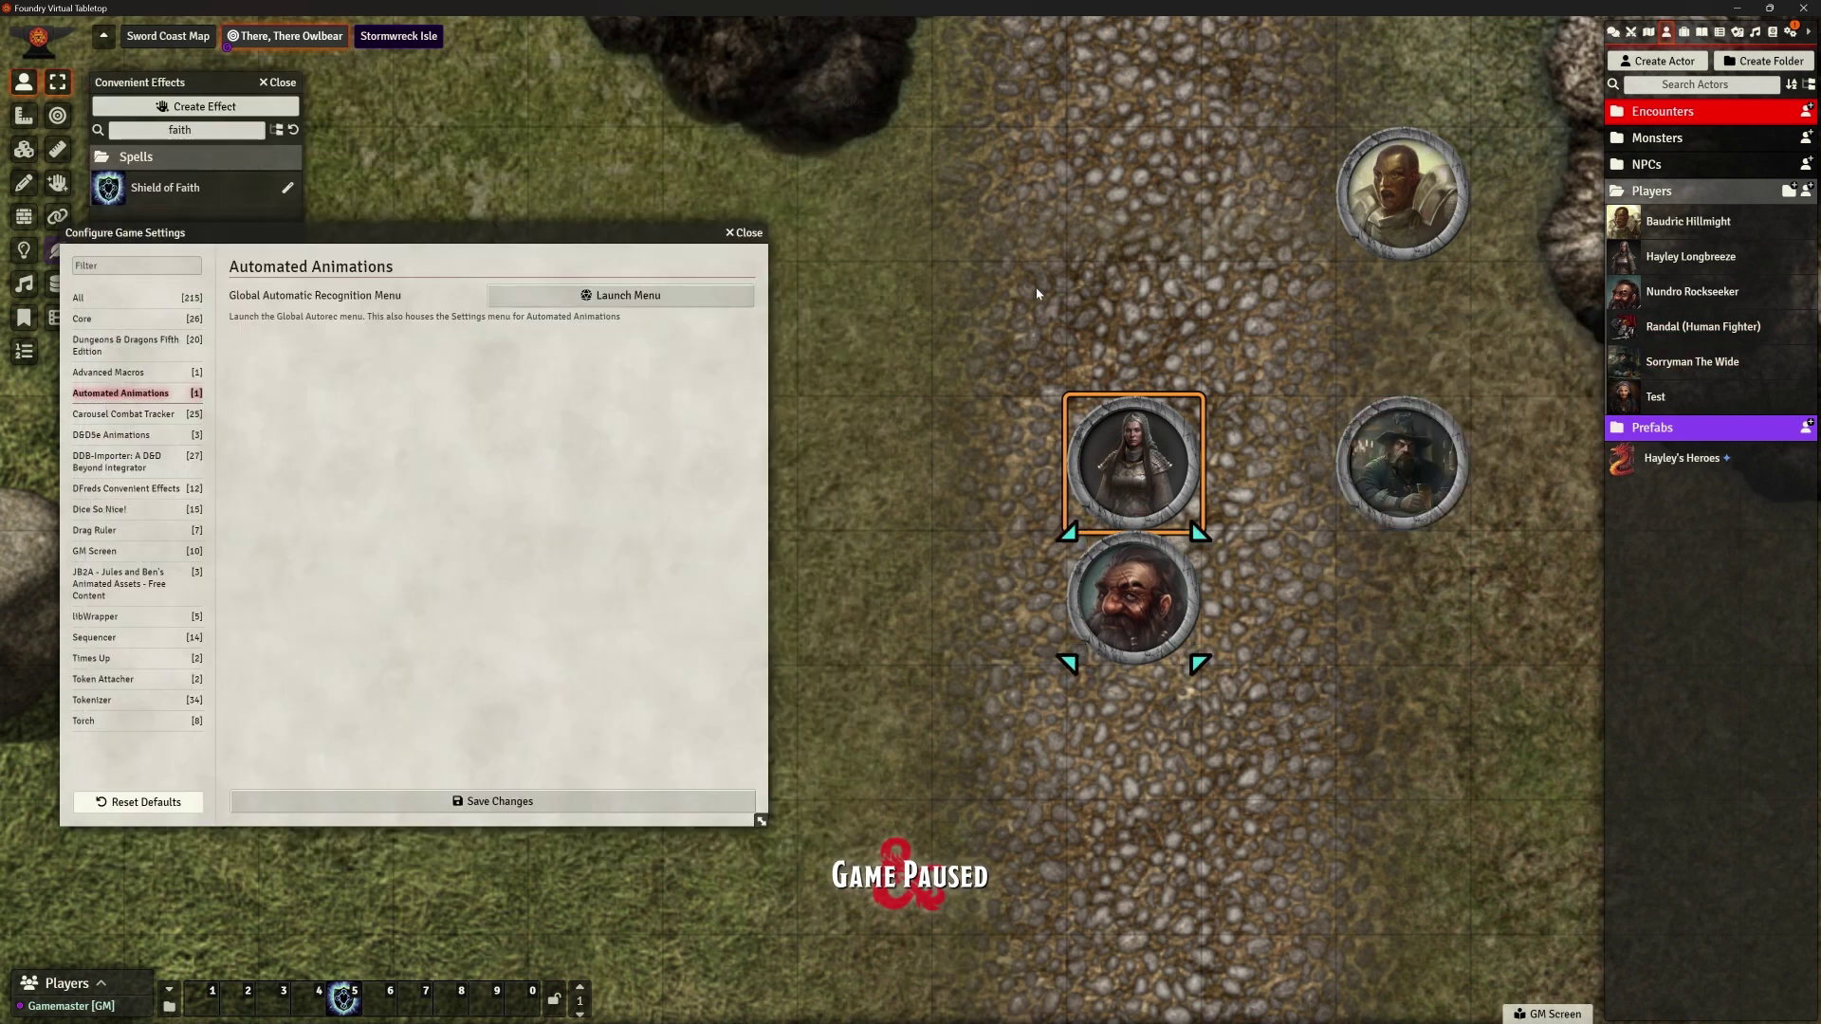
double_click(1147, 409)
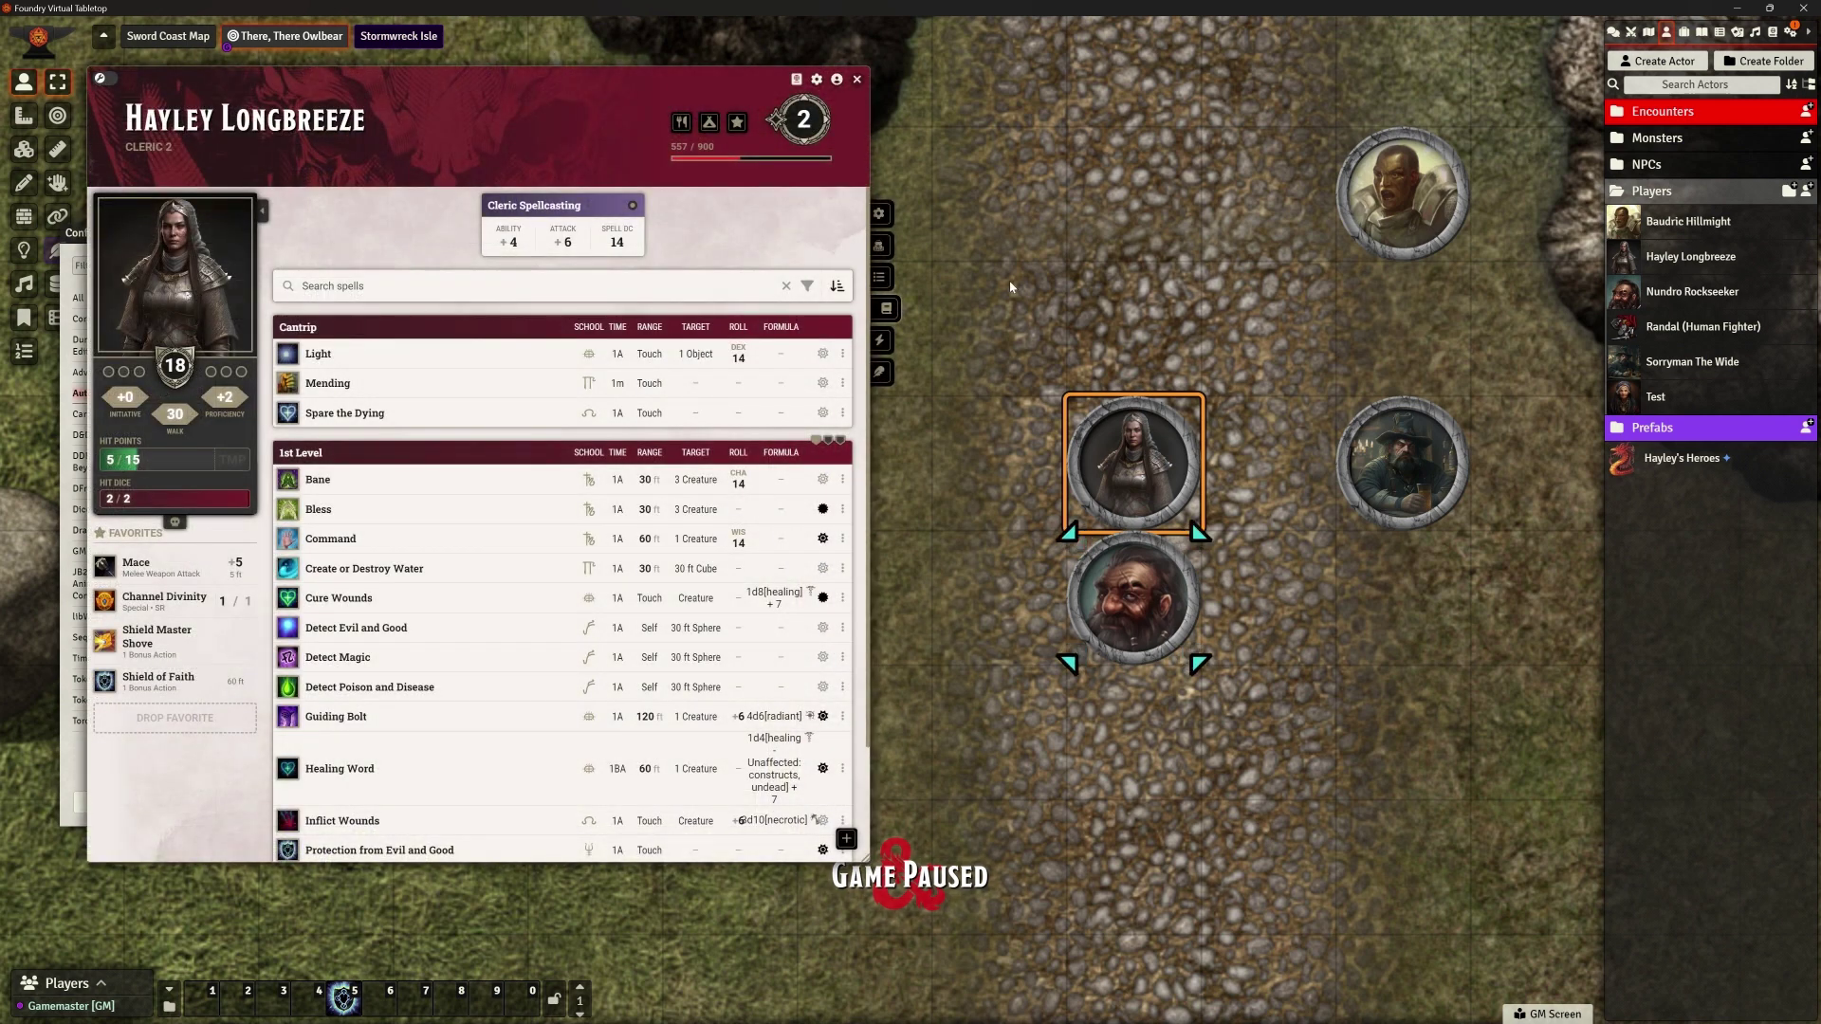
key(t)
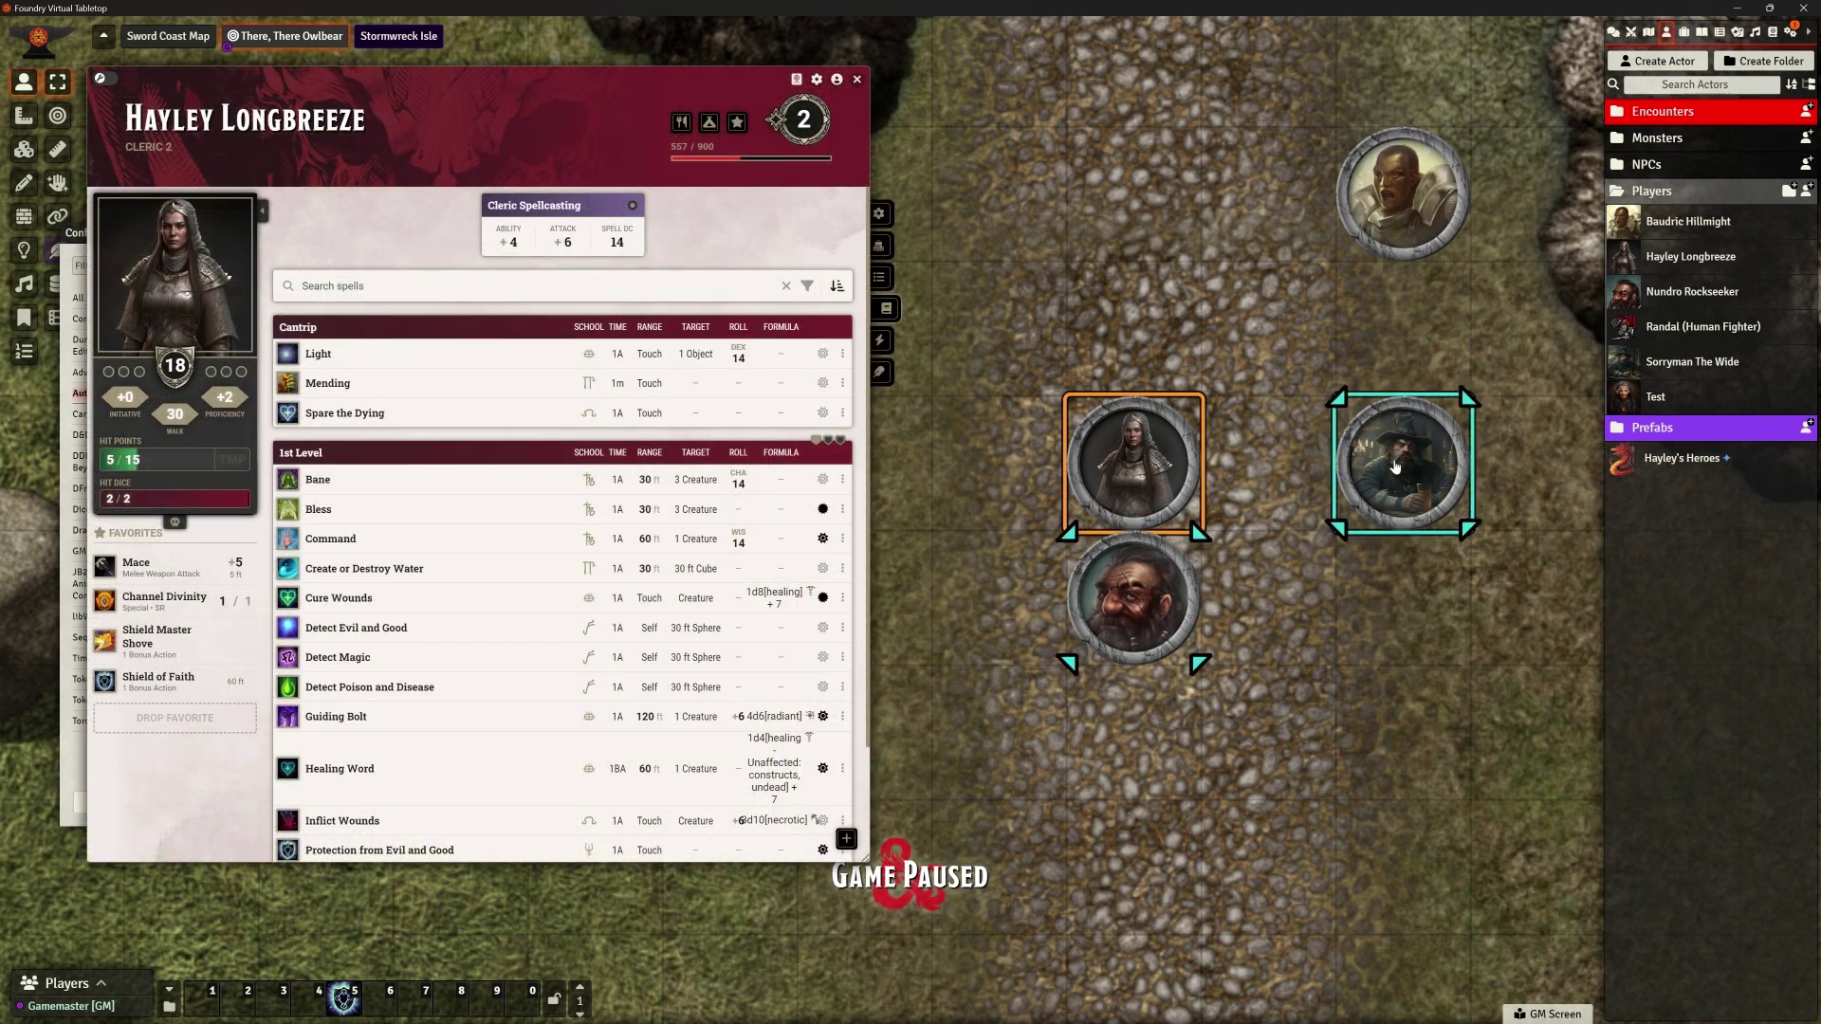
key(t)
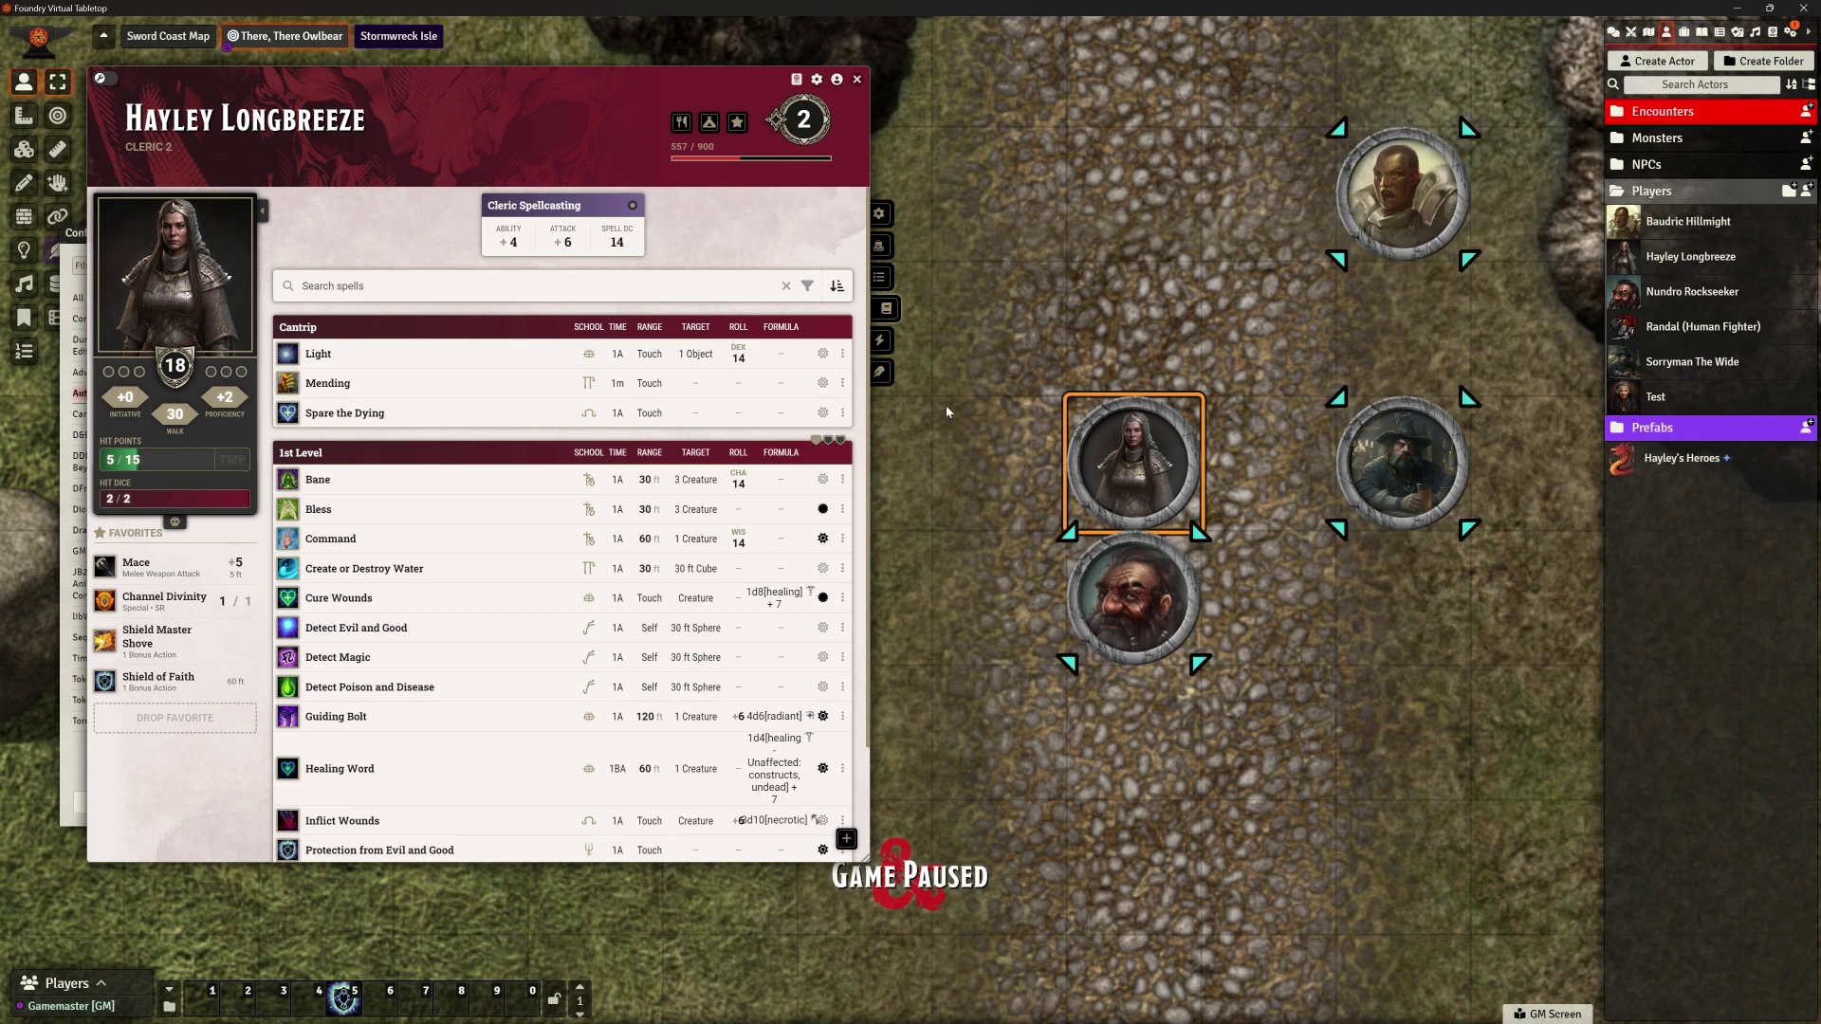
Select the cleric and both newly placed tokens together and cast Bless from the cleric's spell list
click(1107, 614)
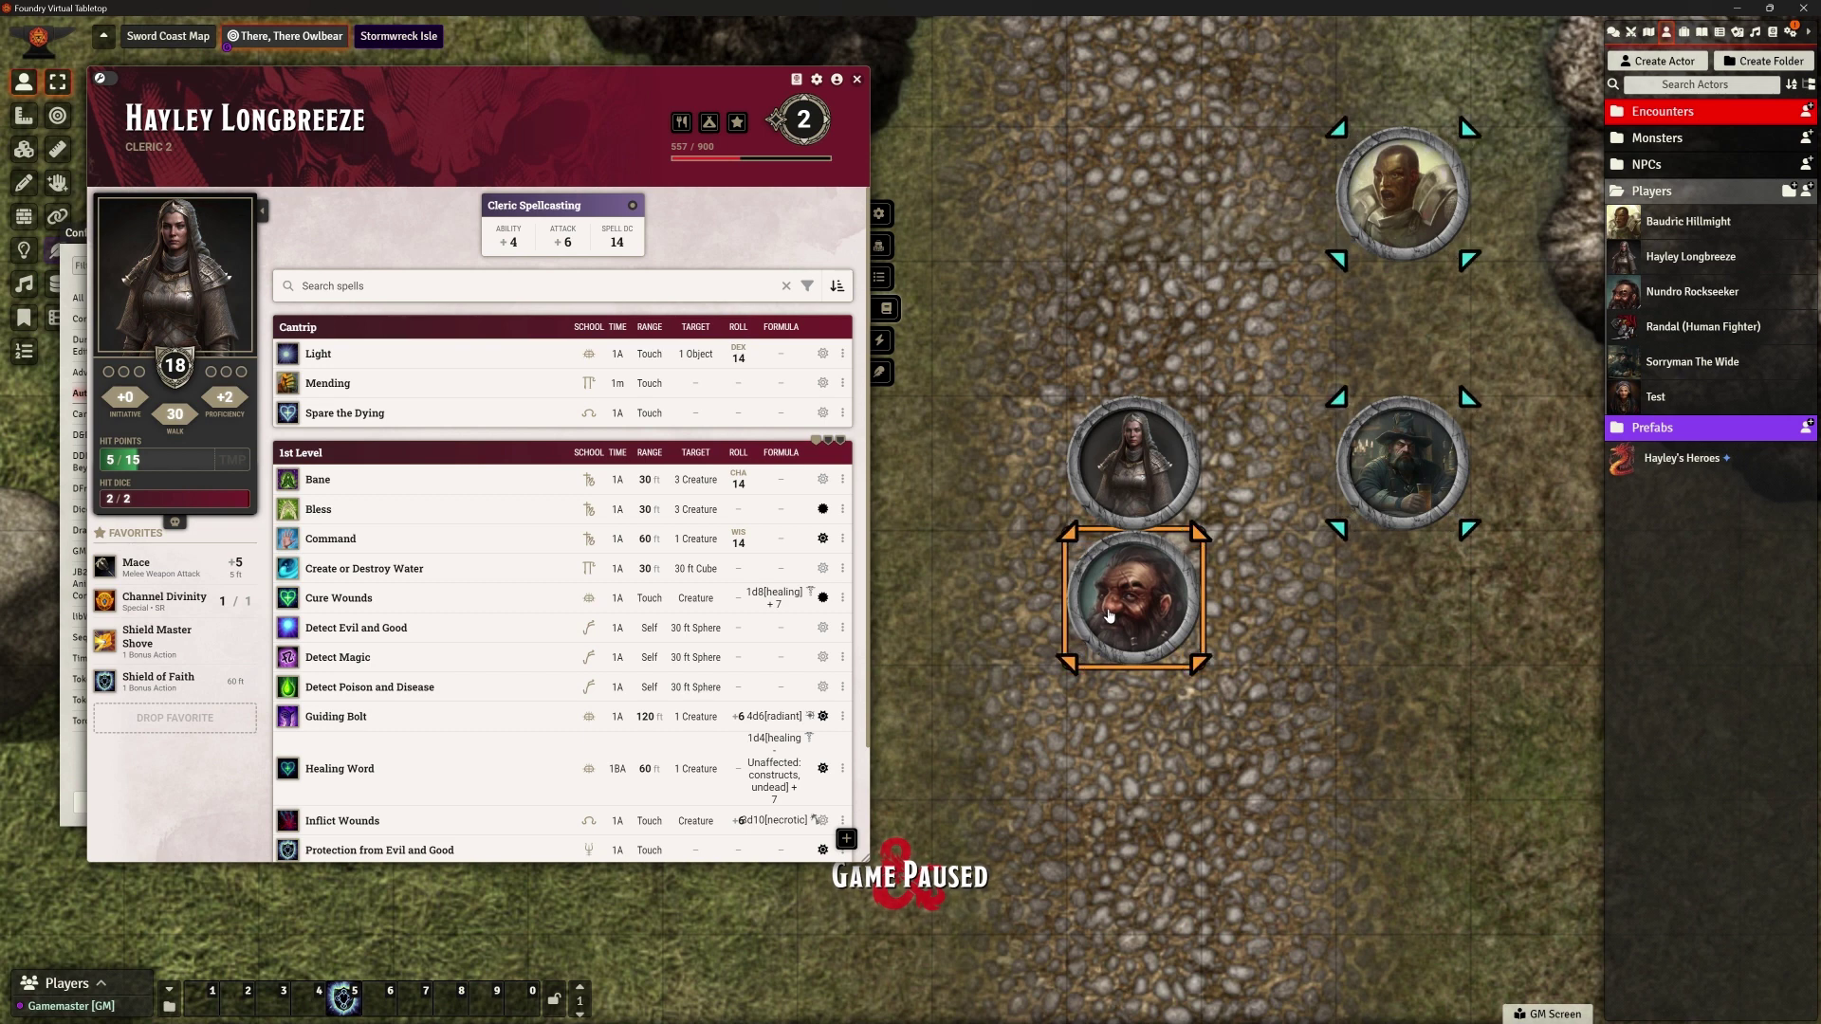
click(1386, 480)
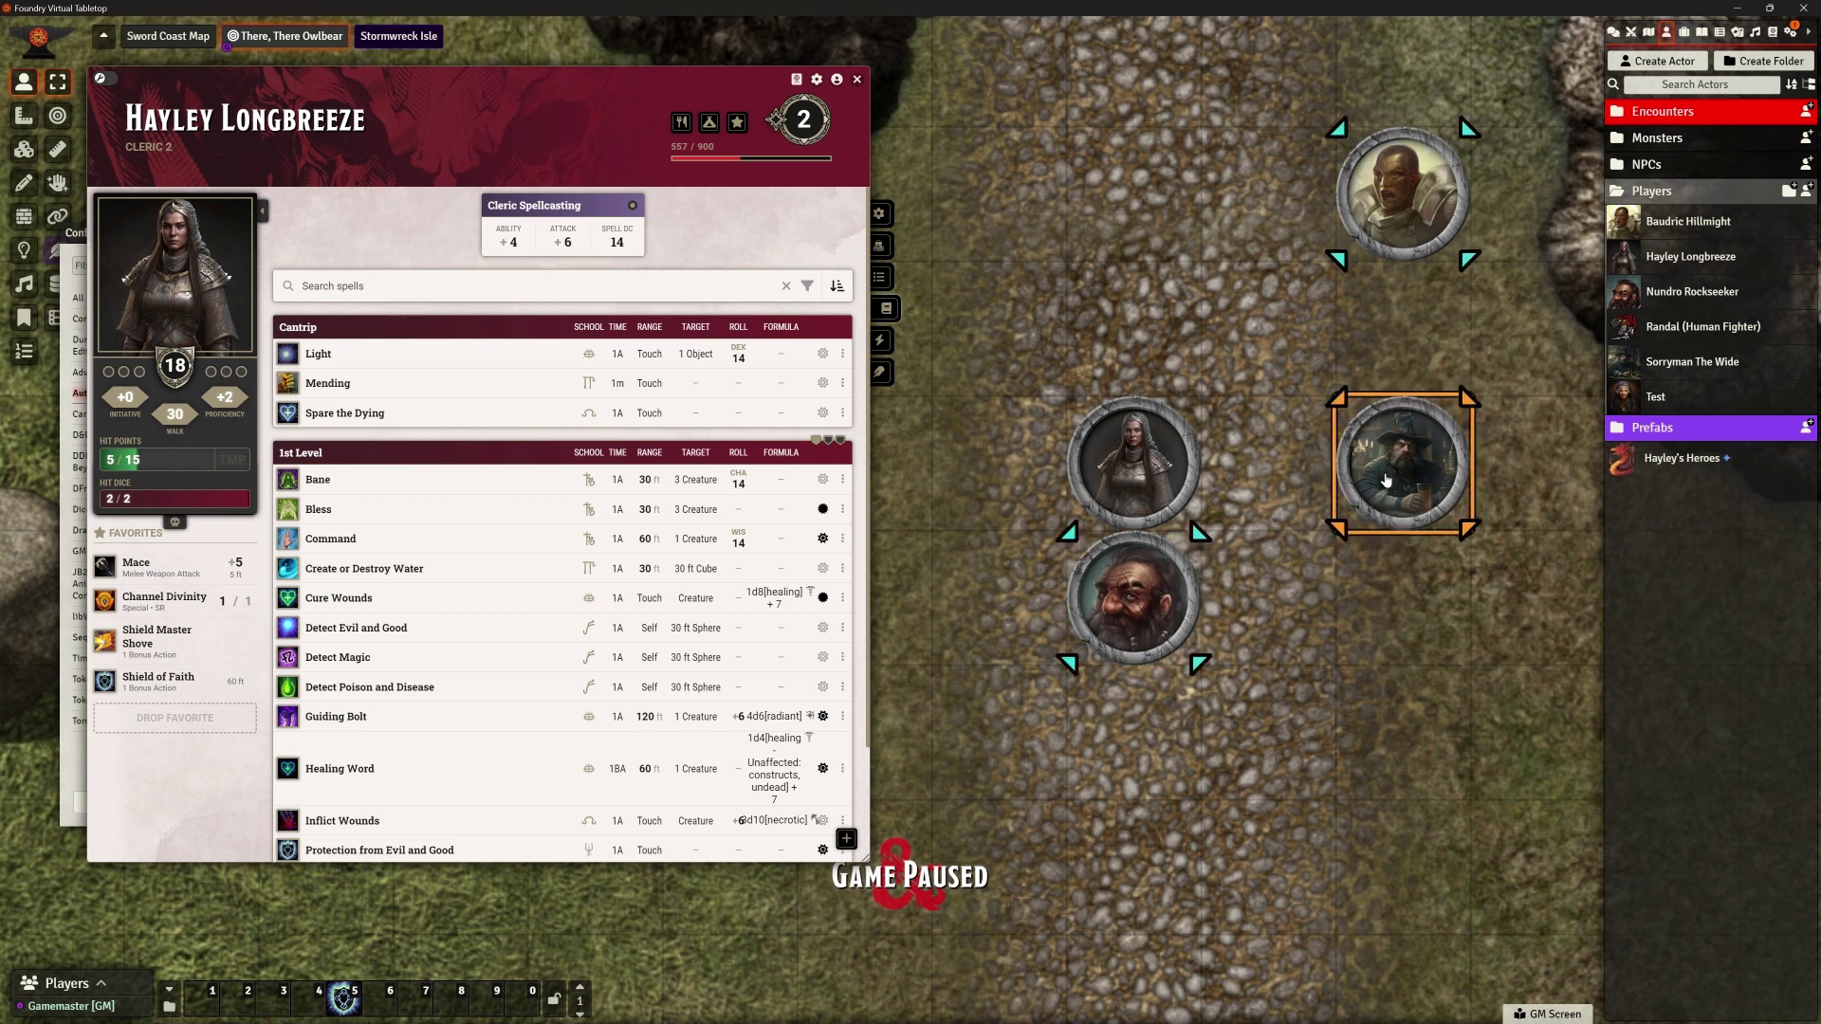
shift+click(1394, 242)
shift+click(1159, 477)
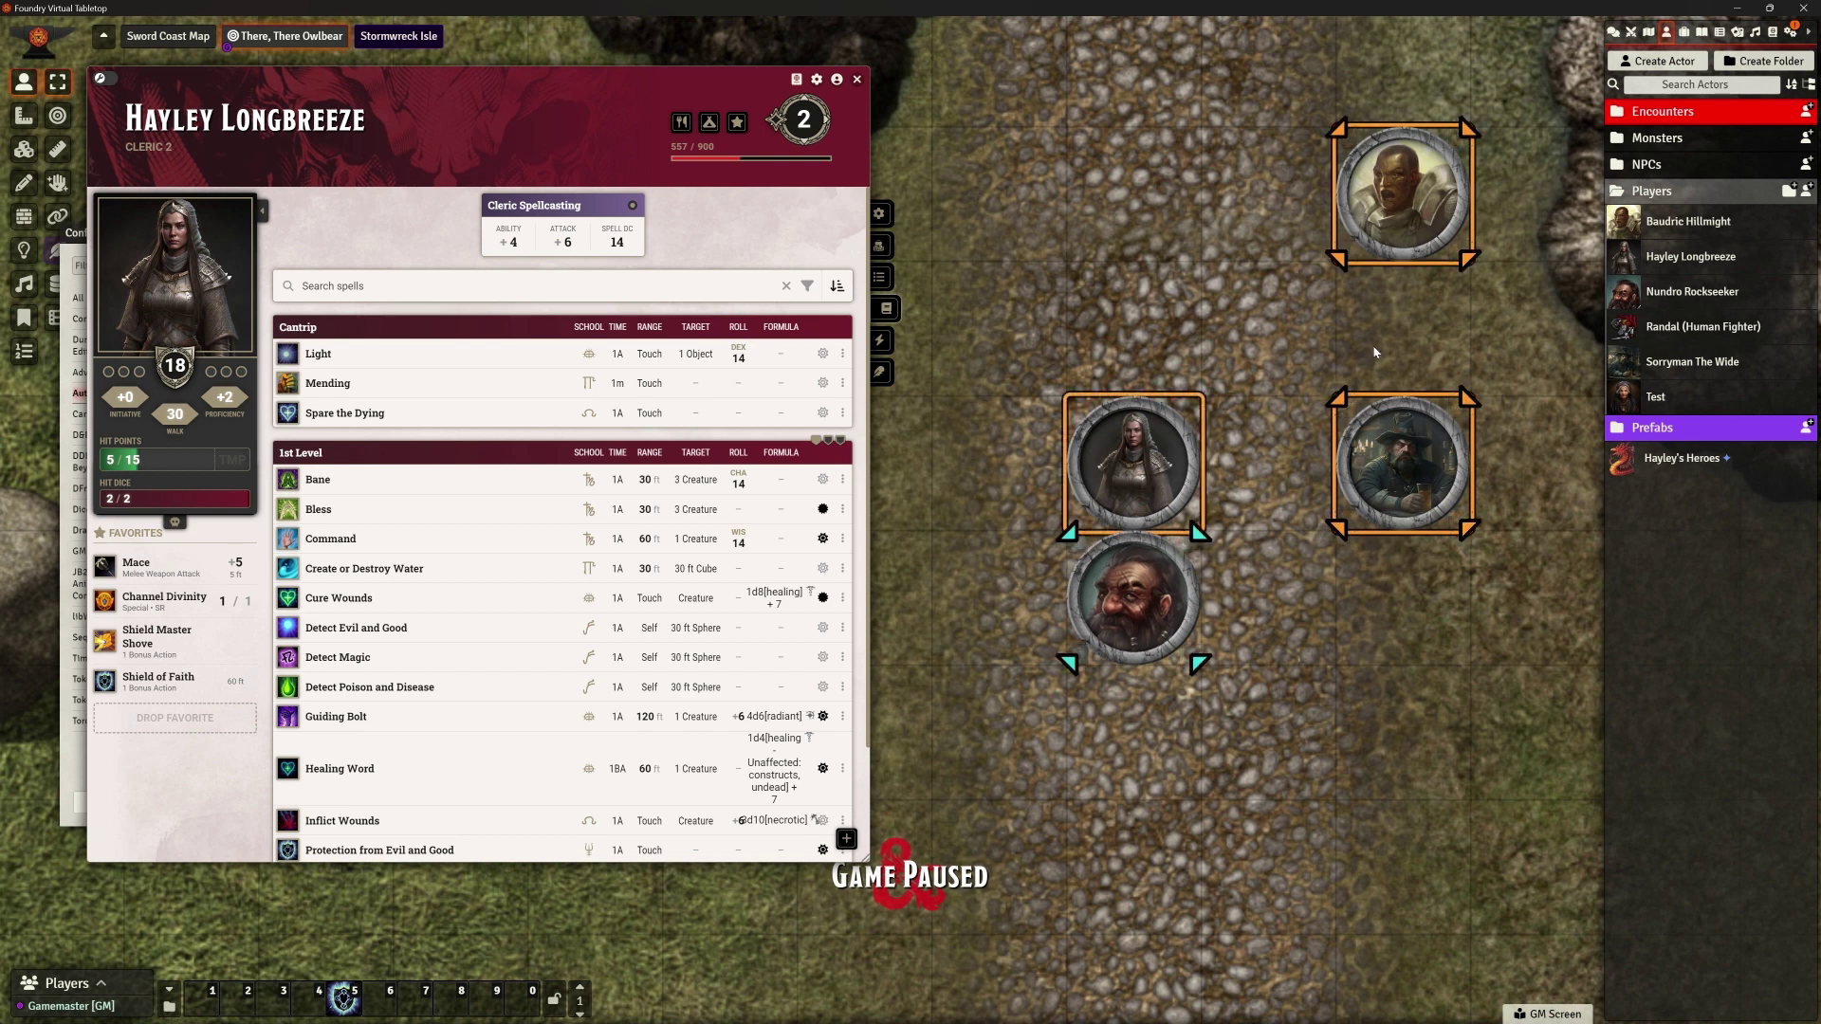
click(309, 510)
click(909, 573)
Cast Shield of Faith at 1st level on the three selected tokens without consuming a spell slot
scroll(364, 850, down, 2)
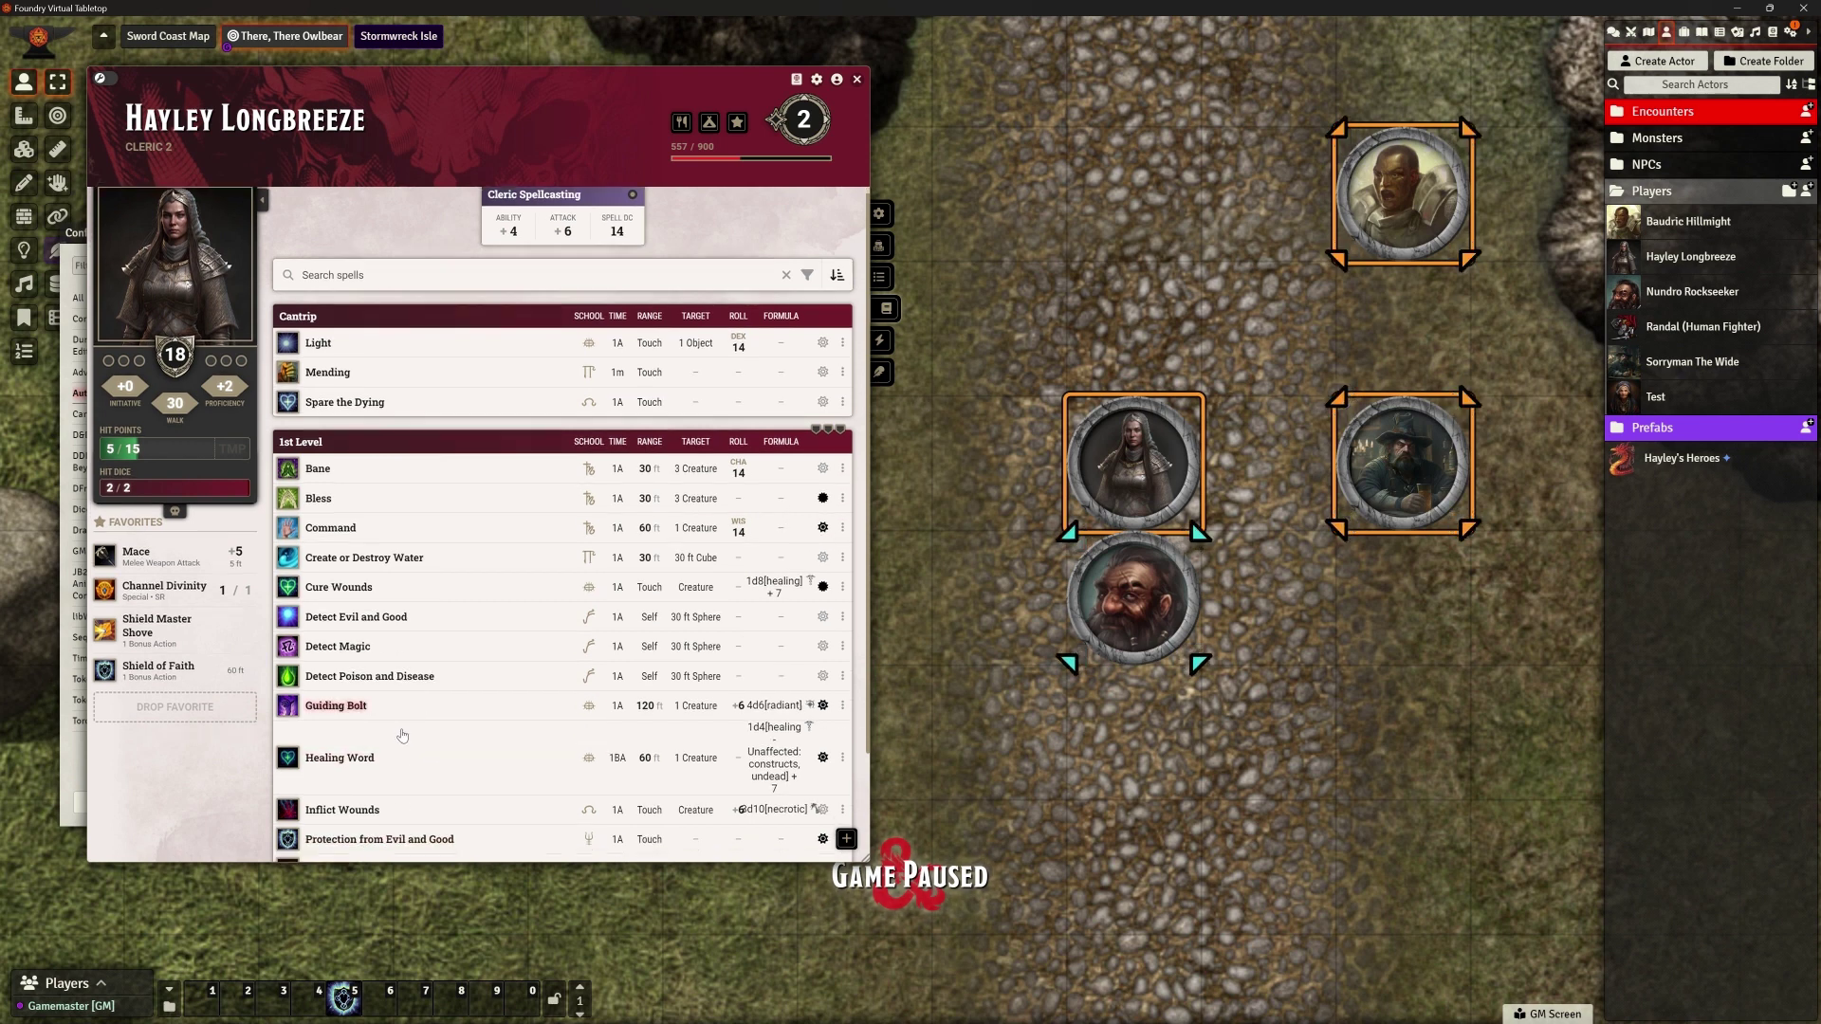
click(342, 801)
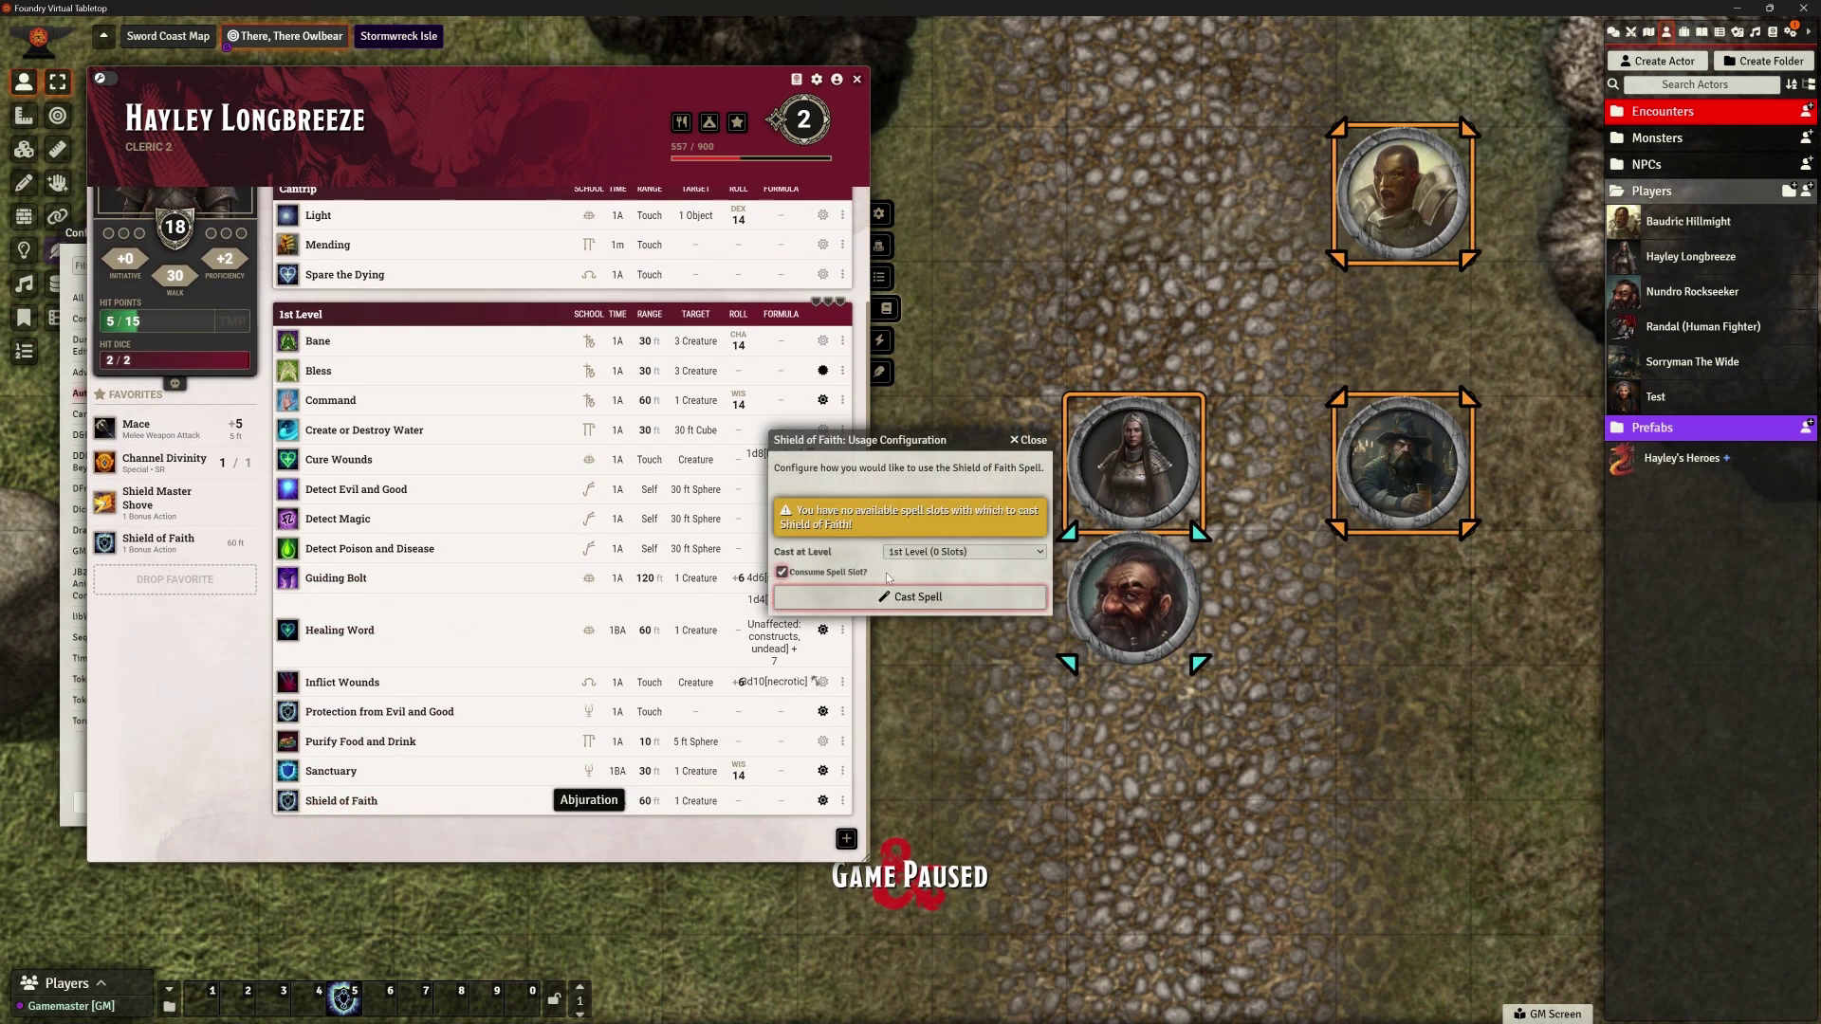
click(804, 571)
click(910, 596)
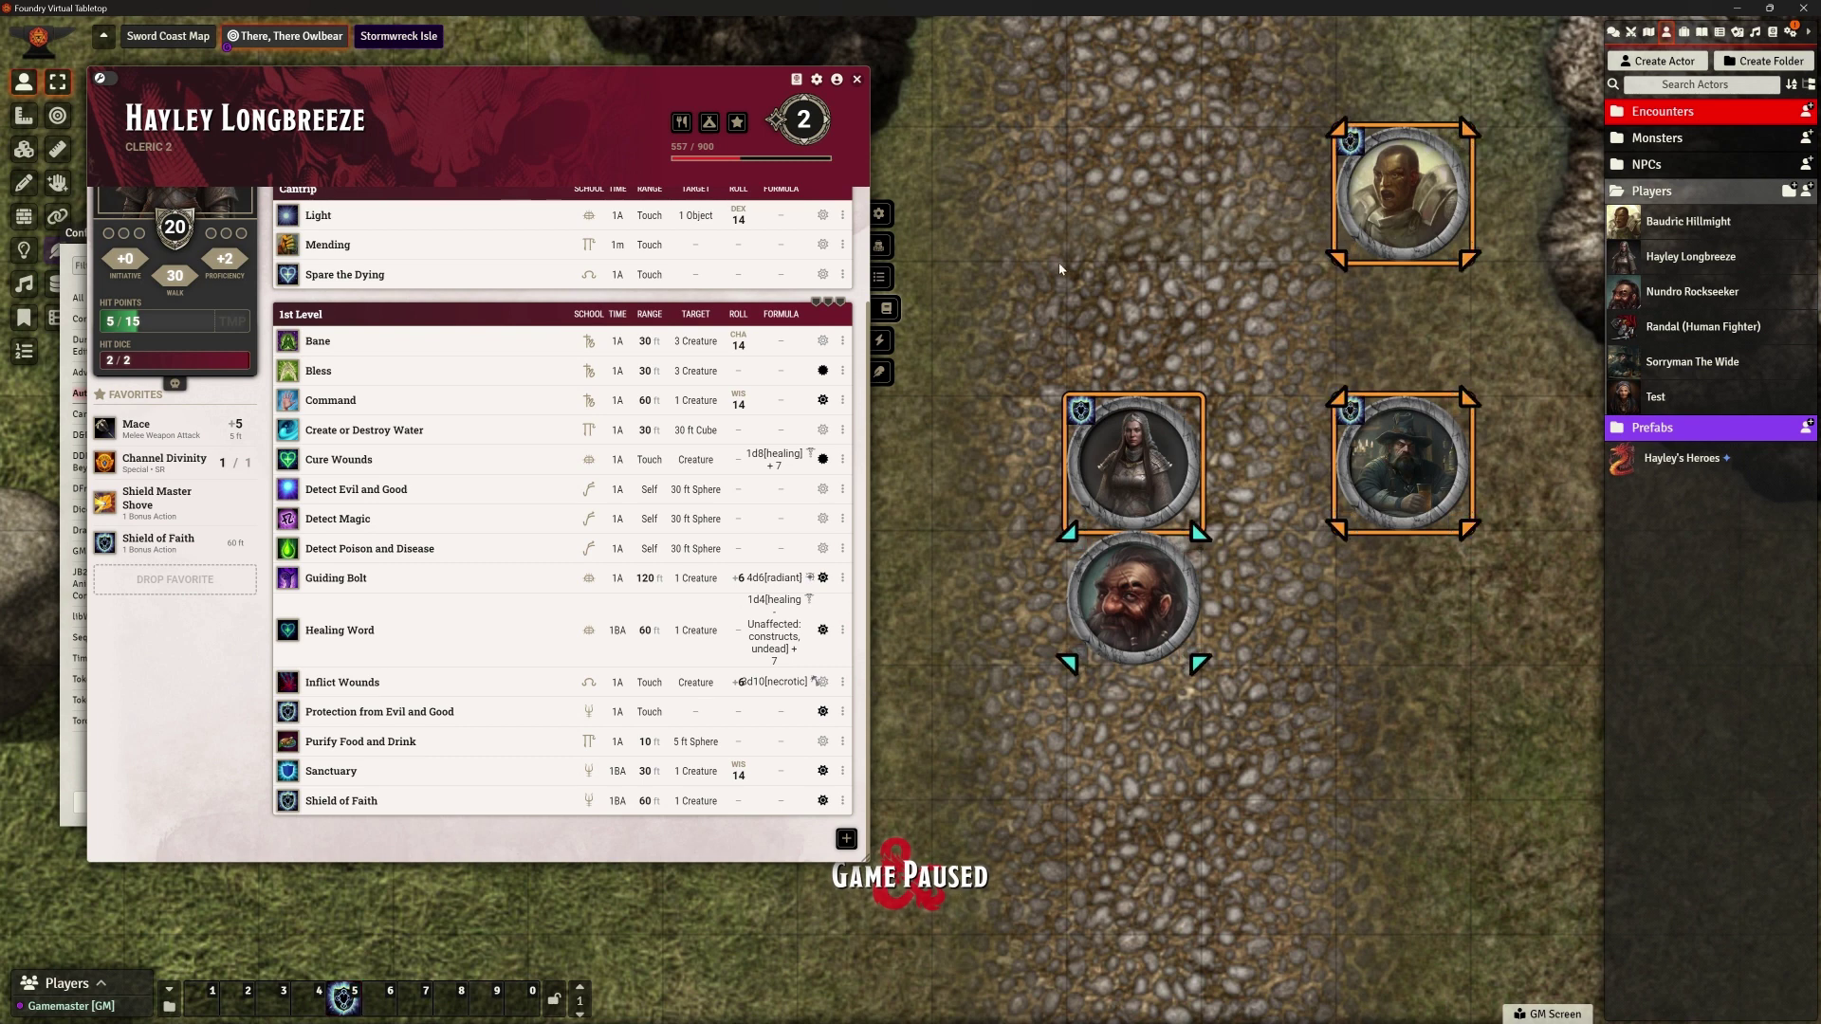
Remove the Shield of Faith effect from the three selected tokens with its hotbar macro and clear all targets
click(349, 996)
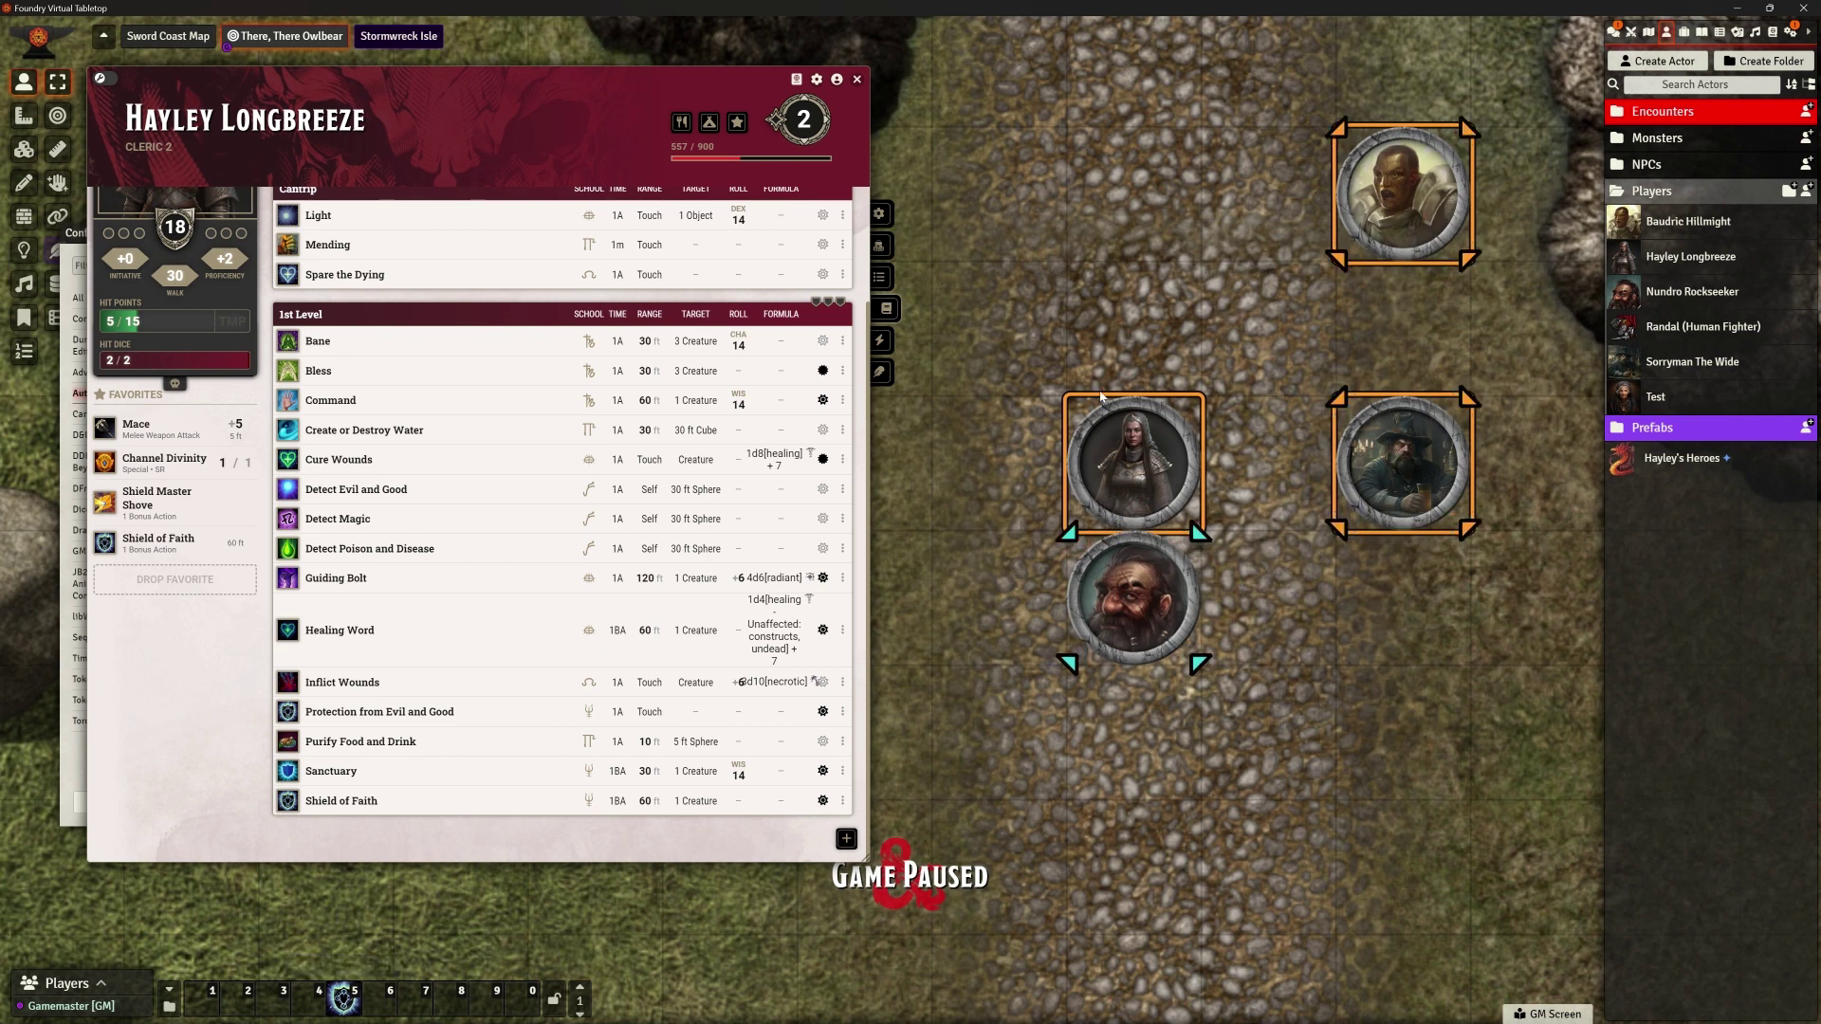
key(t)
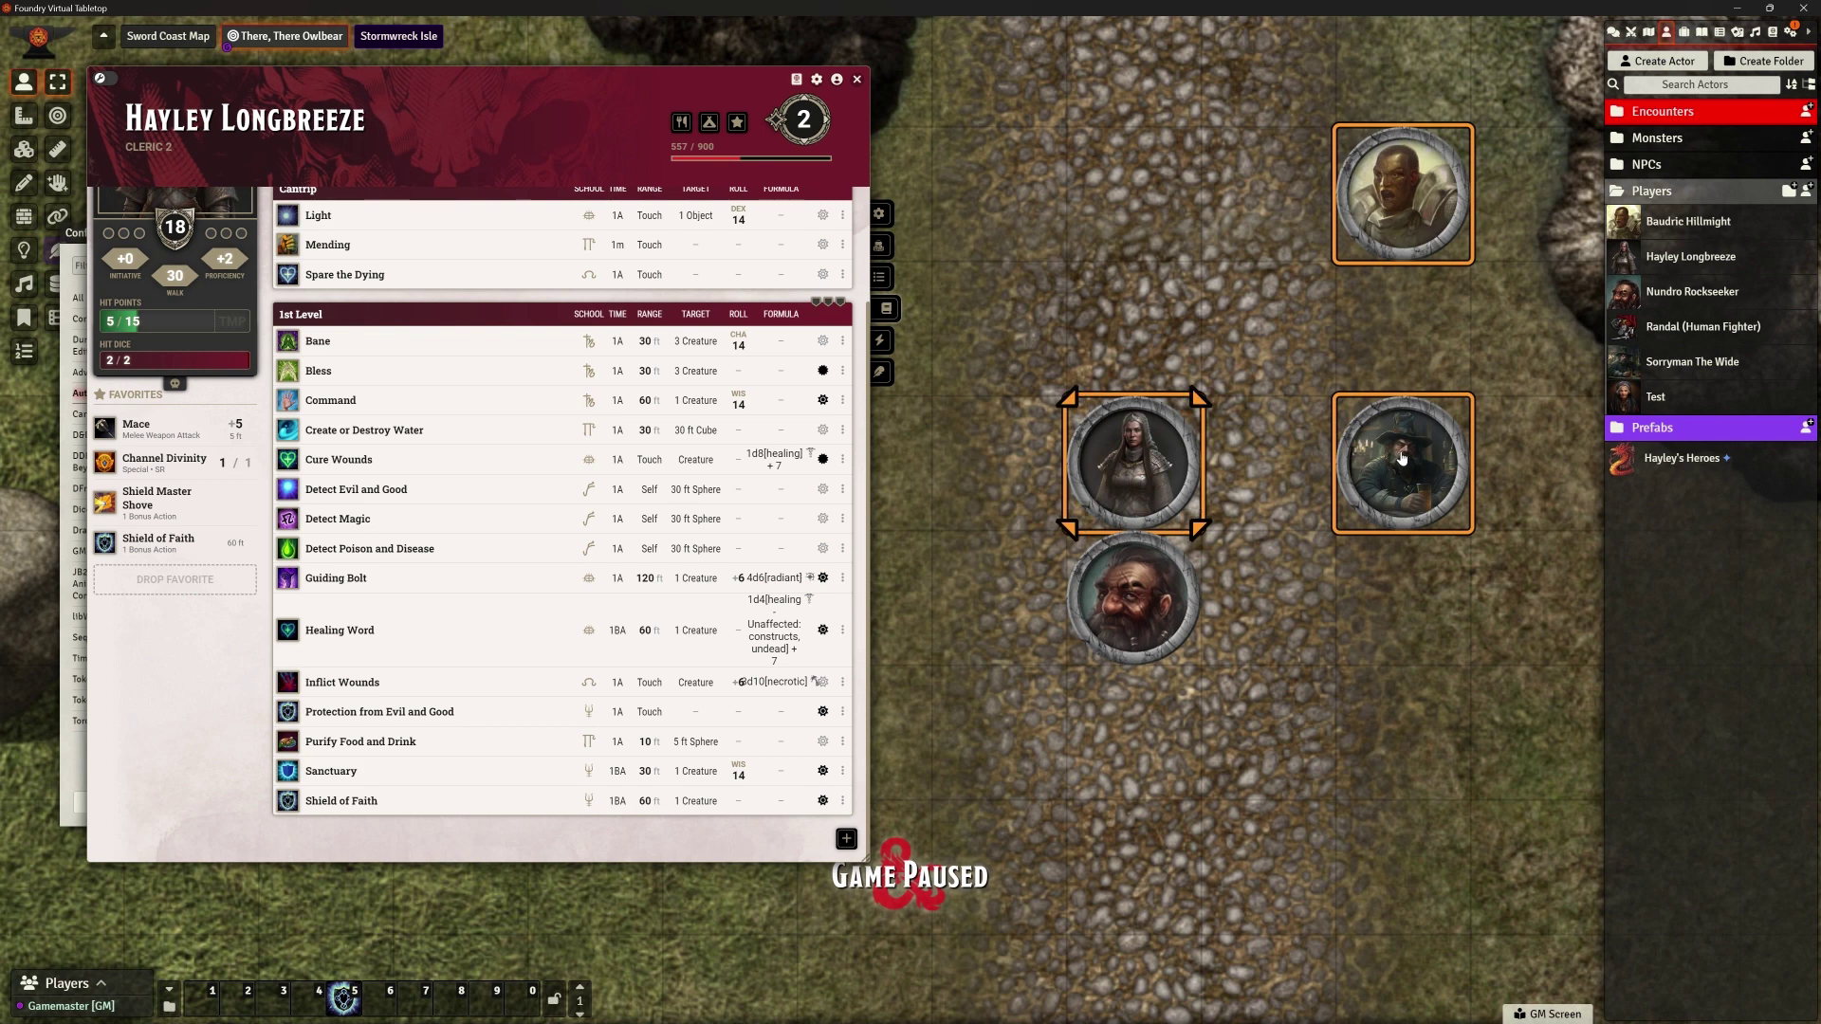
click(1145, 315)
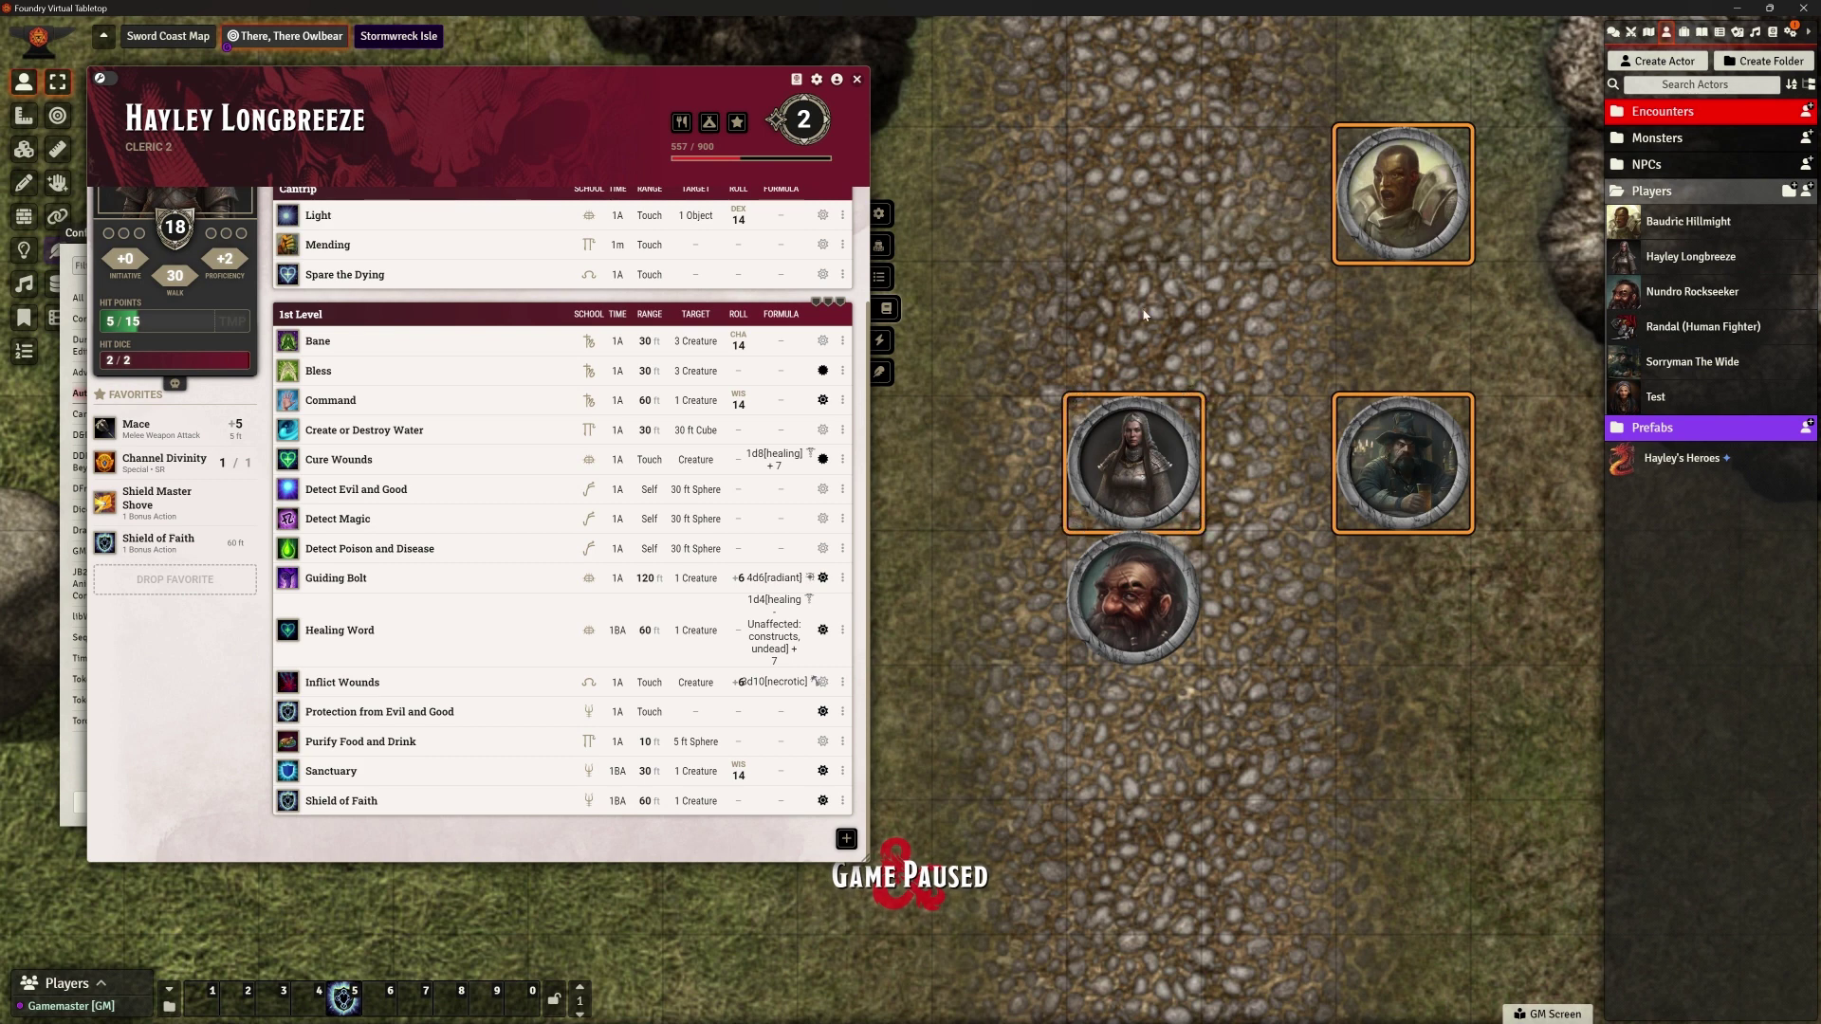
Cast Shield of Faith at 1st level without a spell slot while three tokens are selected and none is targeted
click(346, 801)
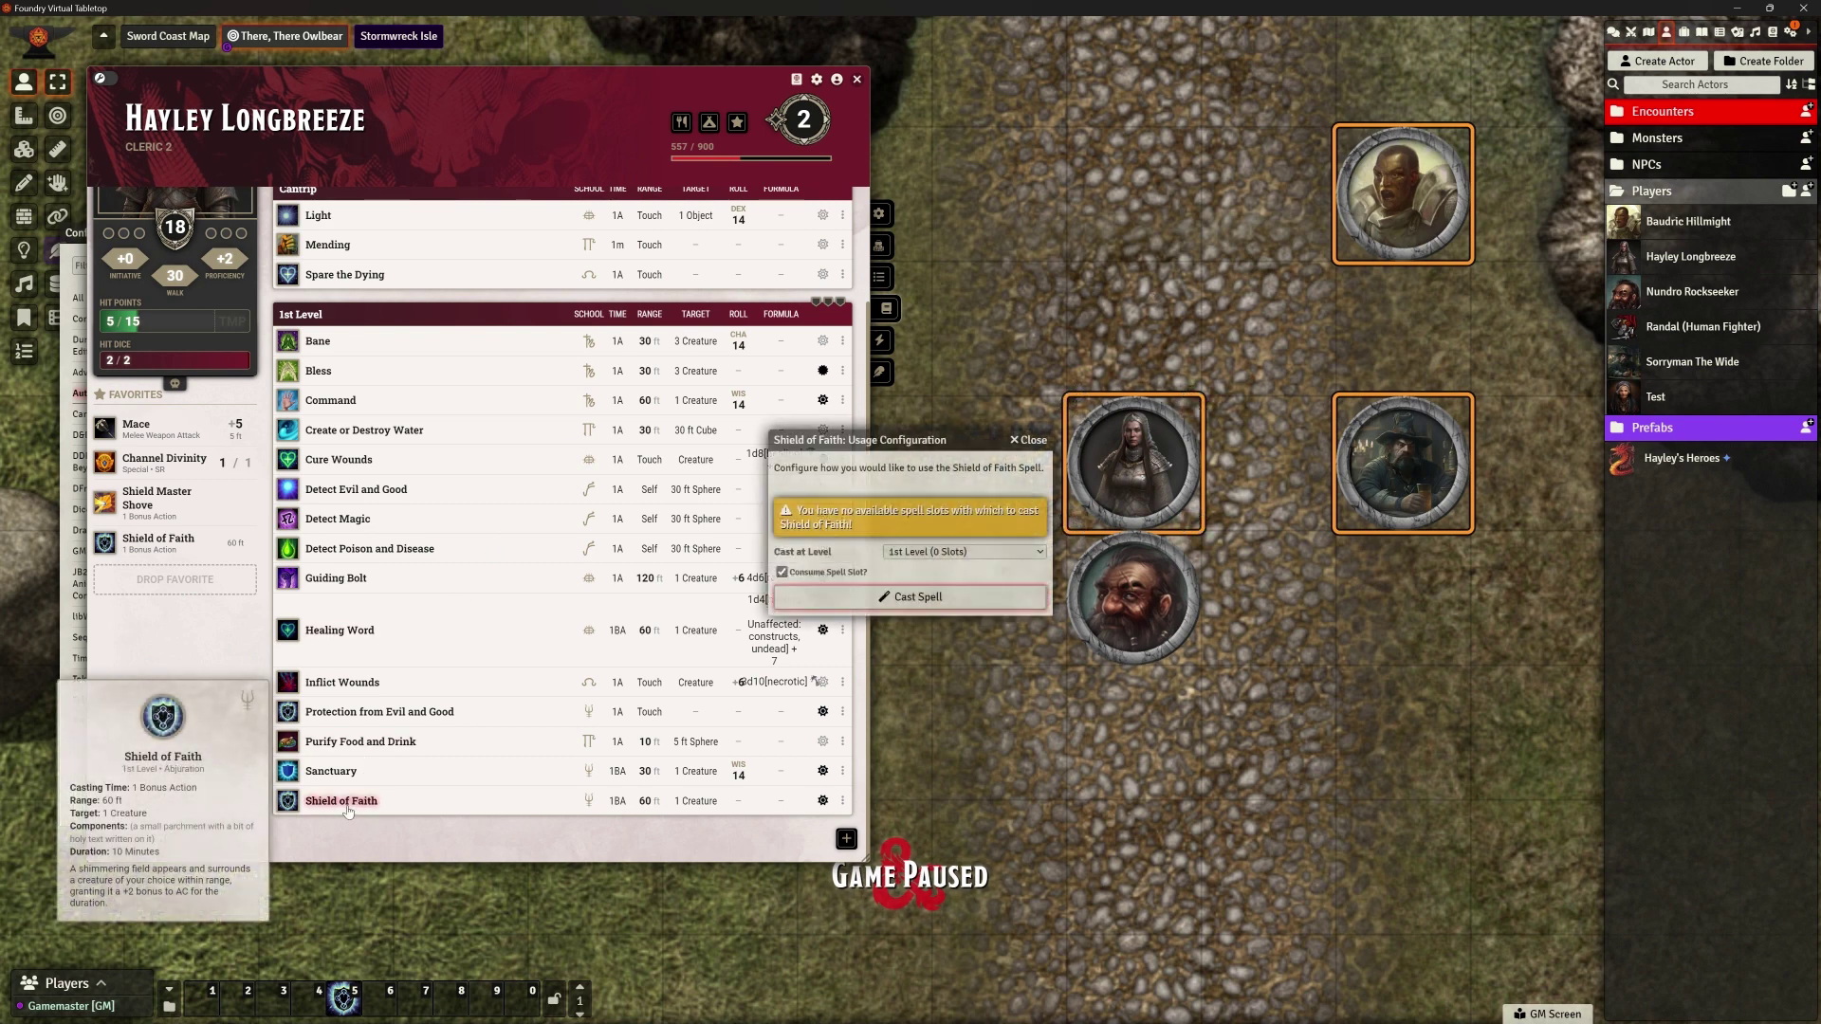
click(781, 572)
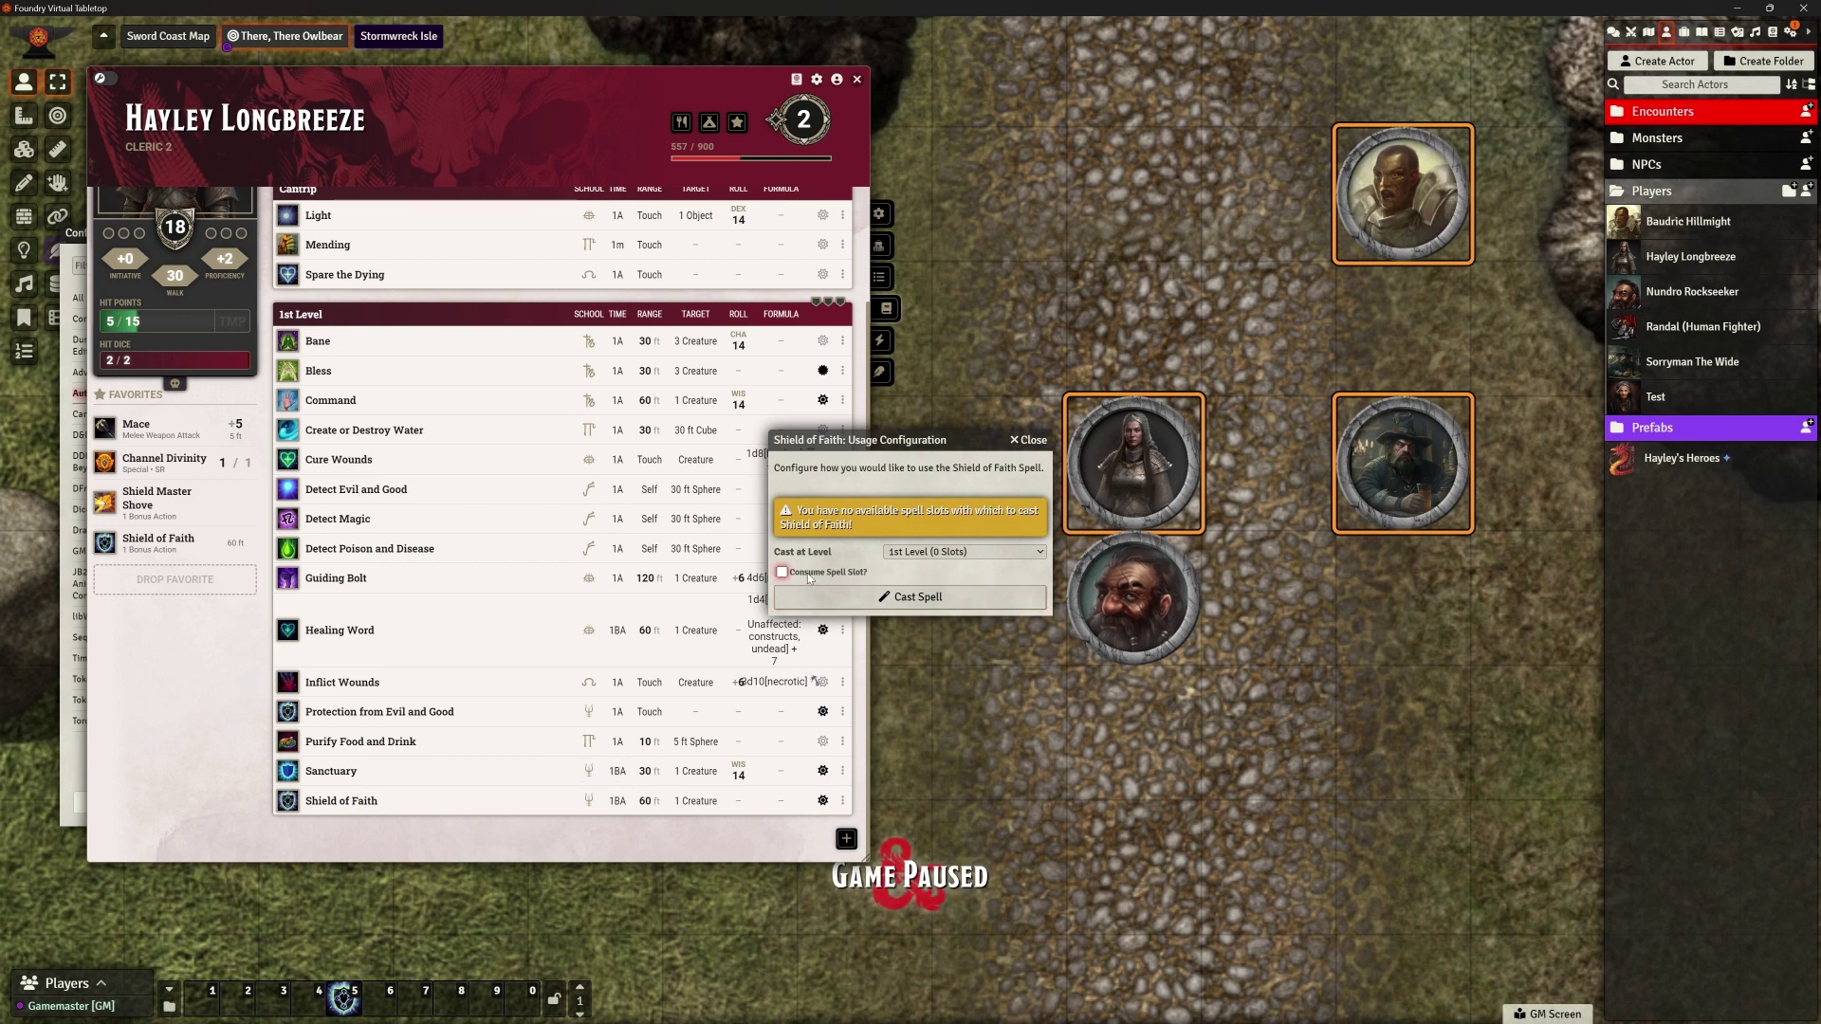
click(906, 597)
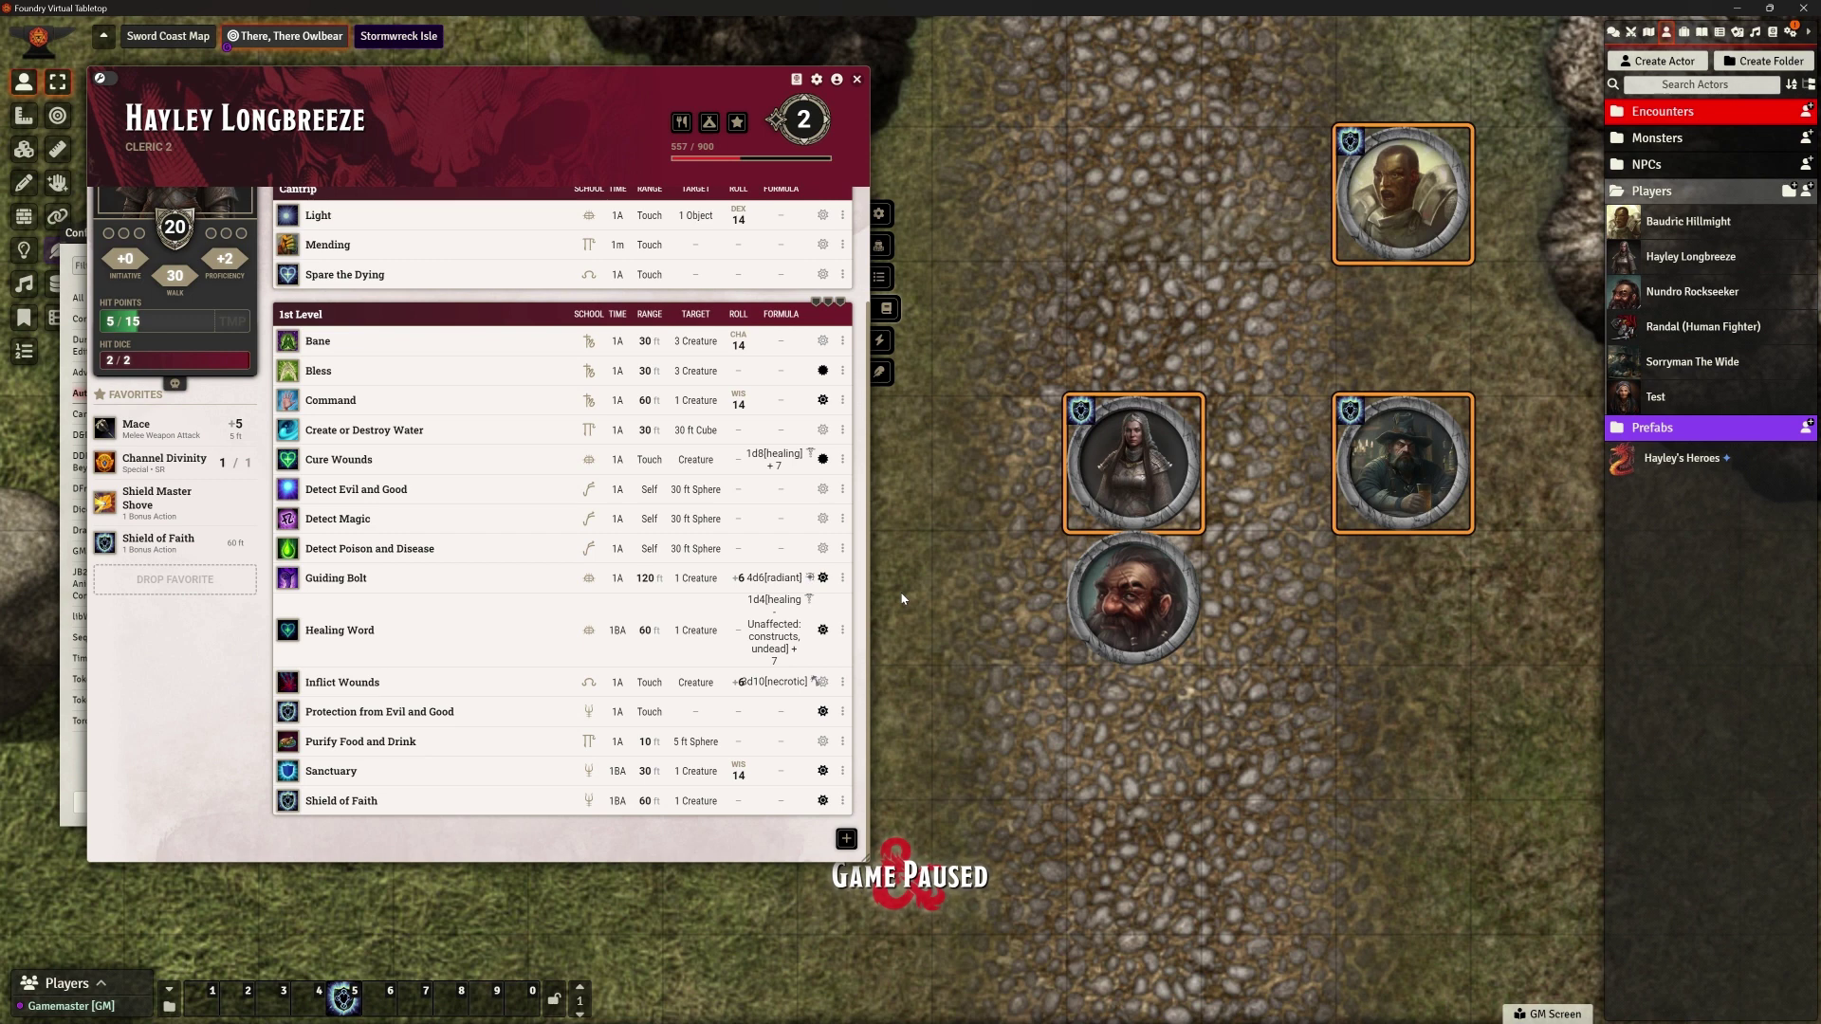
Toggle Shield of Faith off the selected tokens with its macro and target all three of them, including the cleric
click(343, 998)
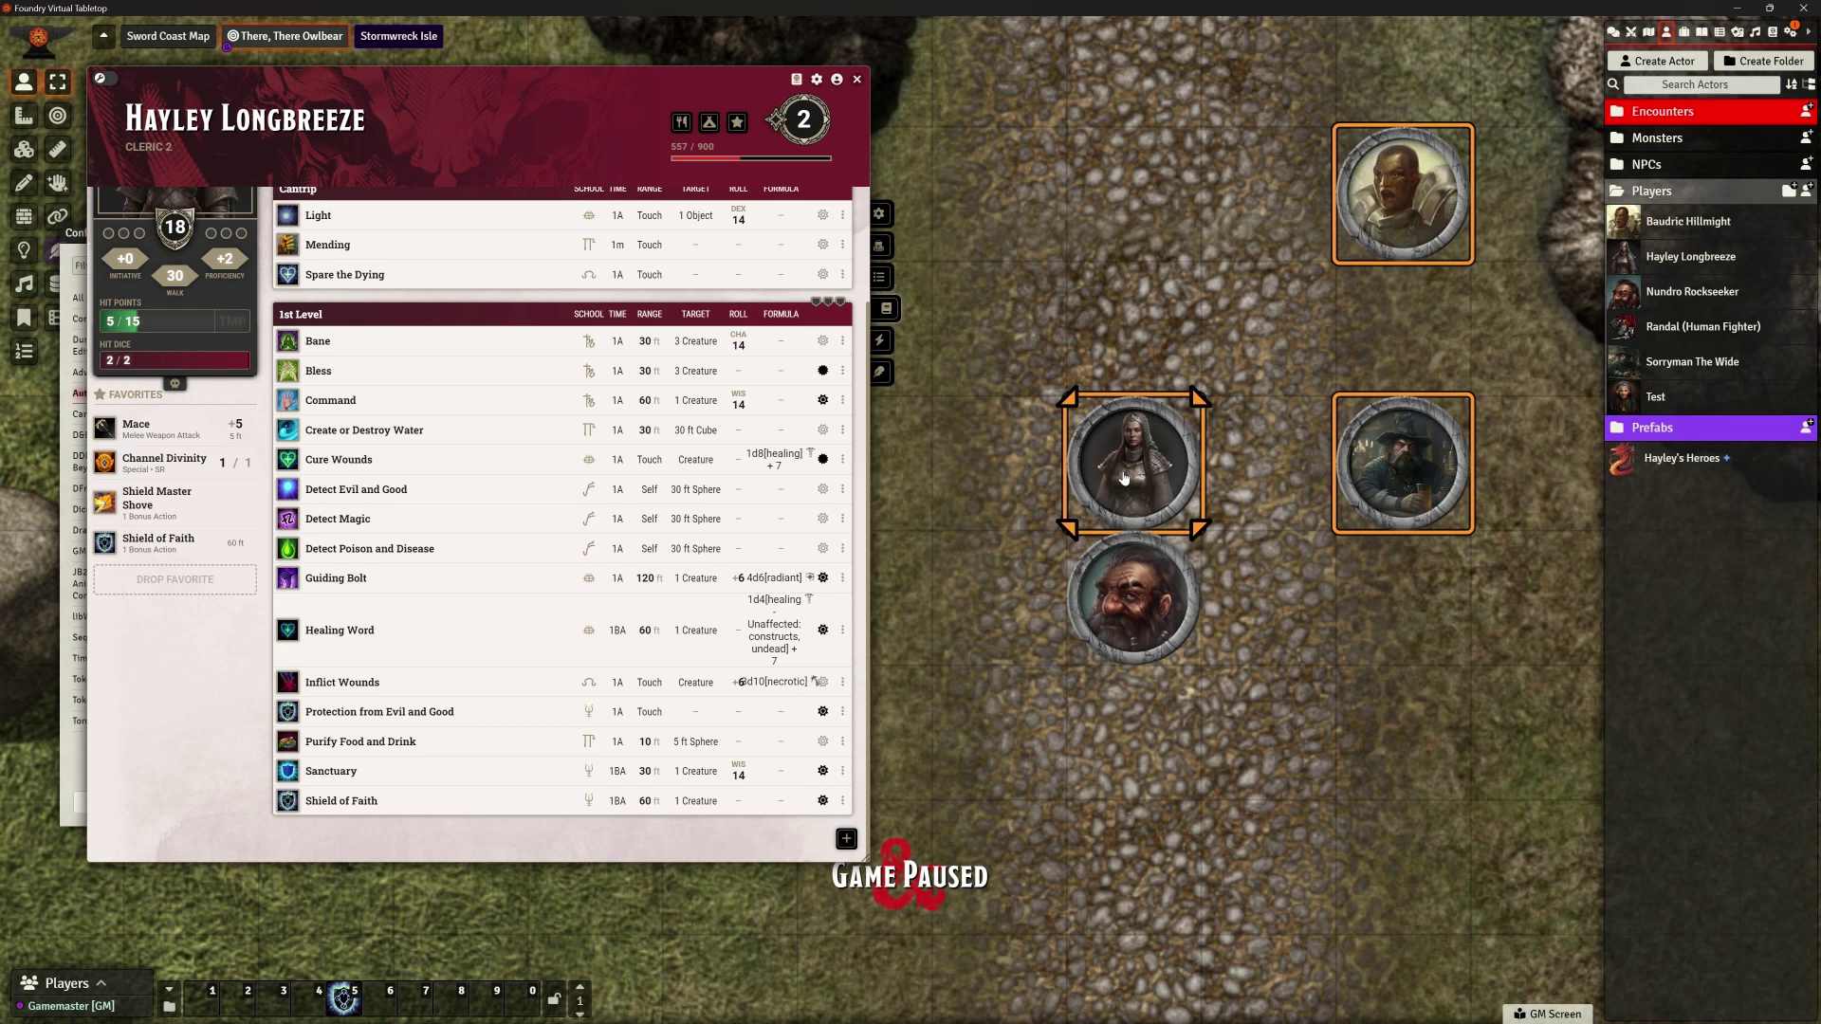
key(t)
key(t)
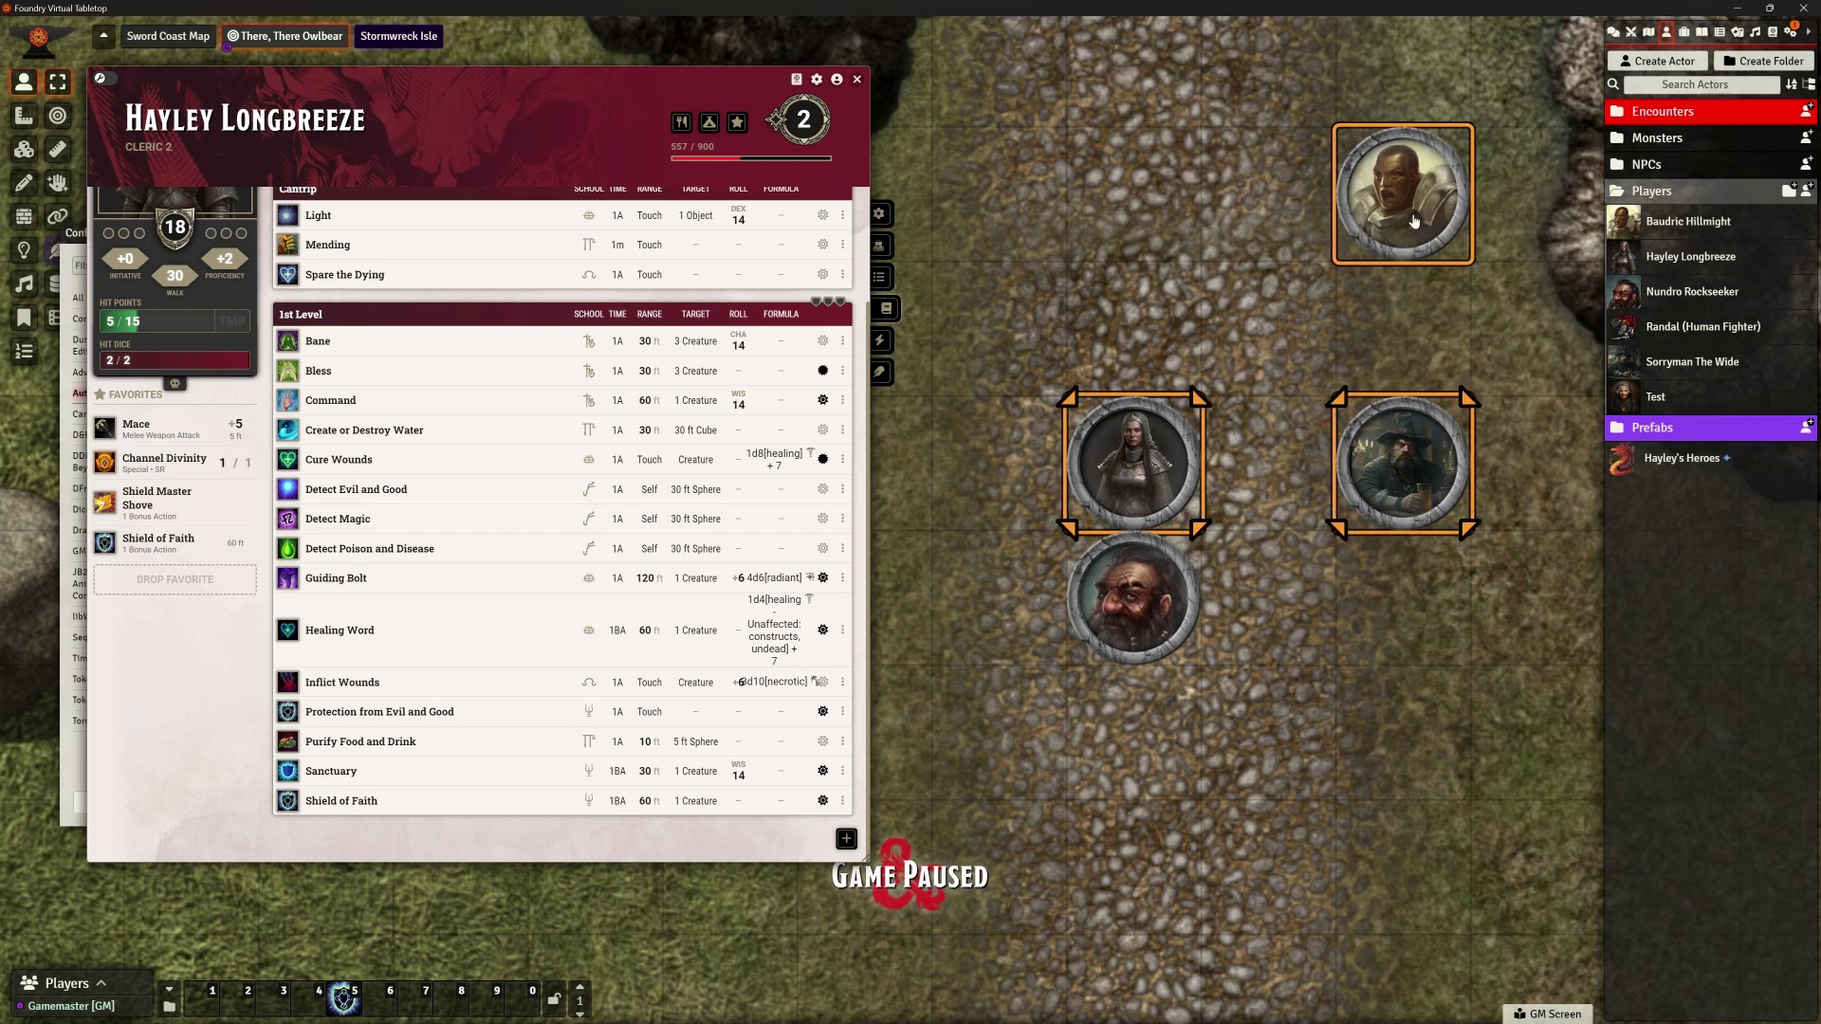
key(t)
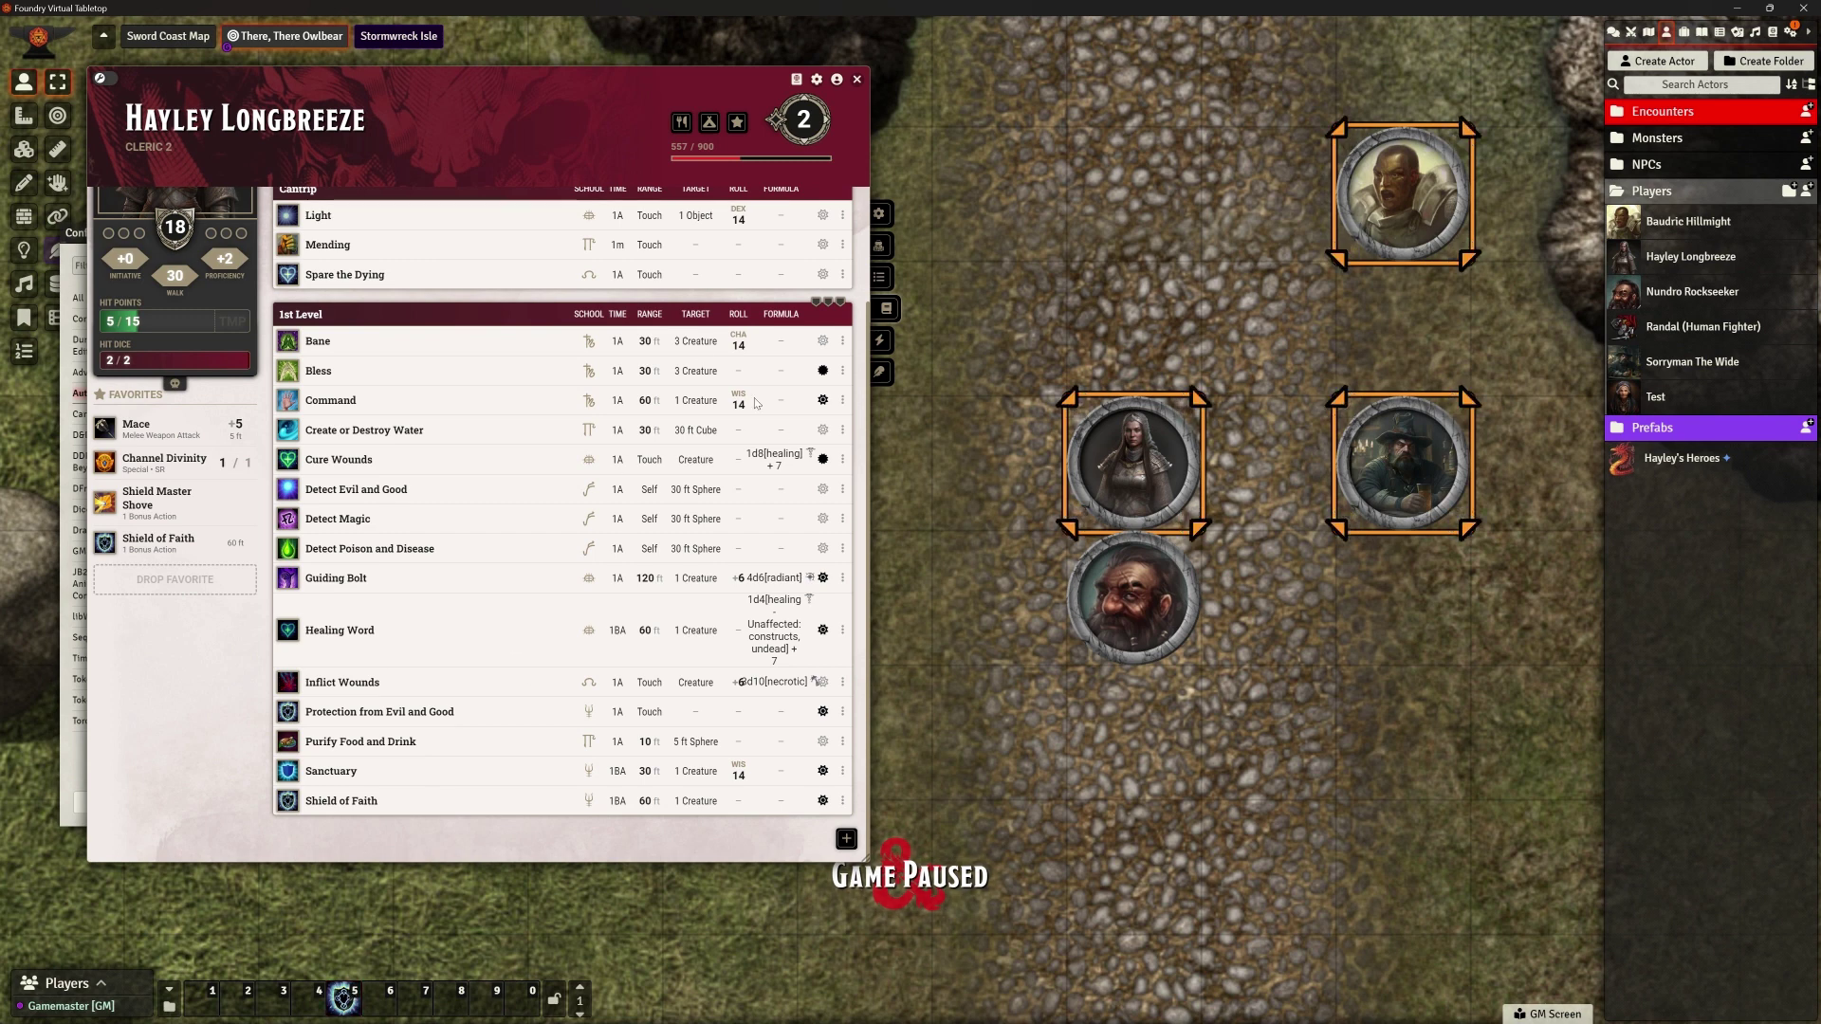
Cast Shield of Faith at 1st level on the three selected and targeted tokens, repeating the cast without consuming a spell slot
click(288, 800)
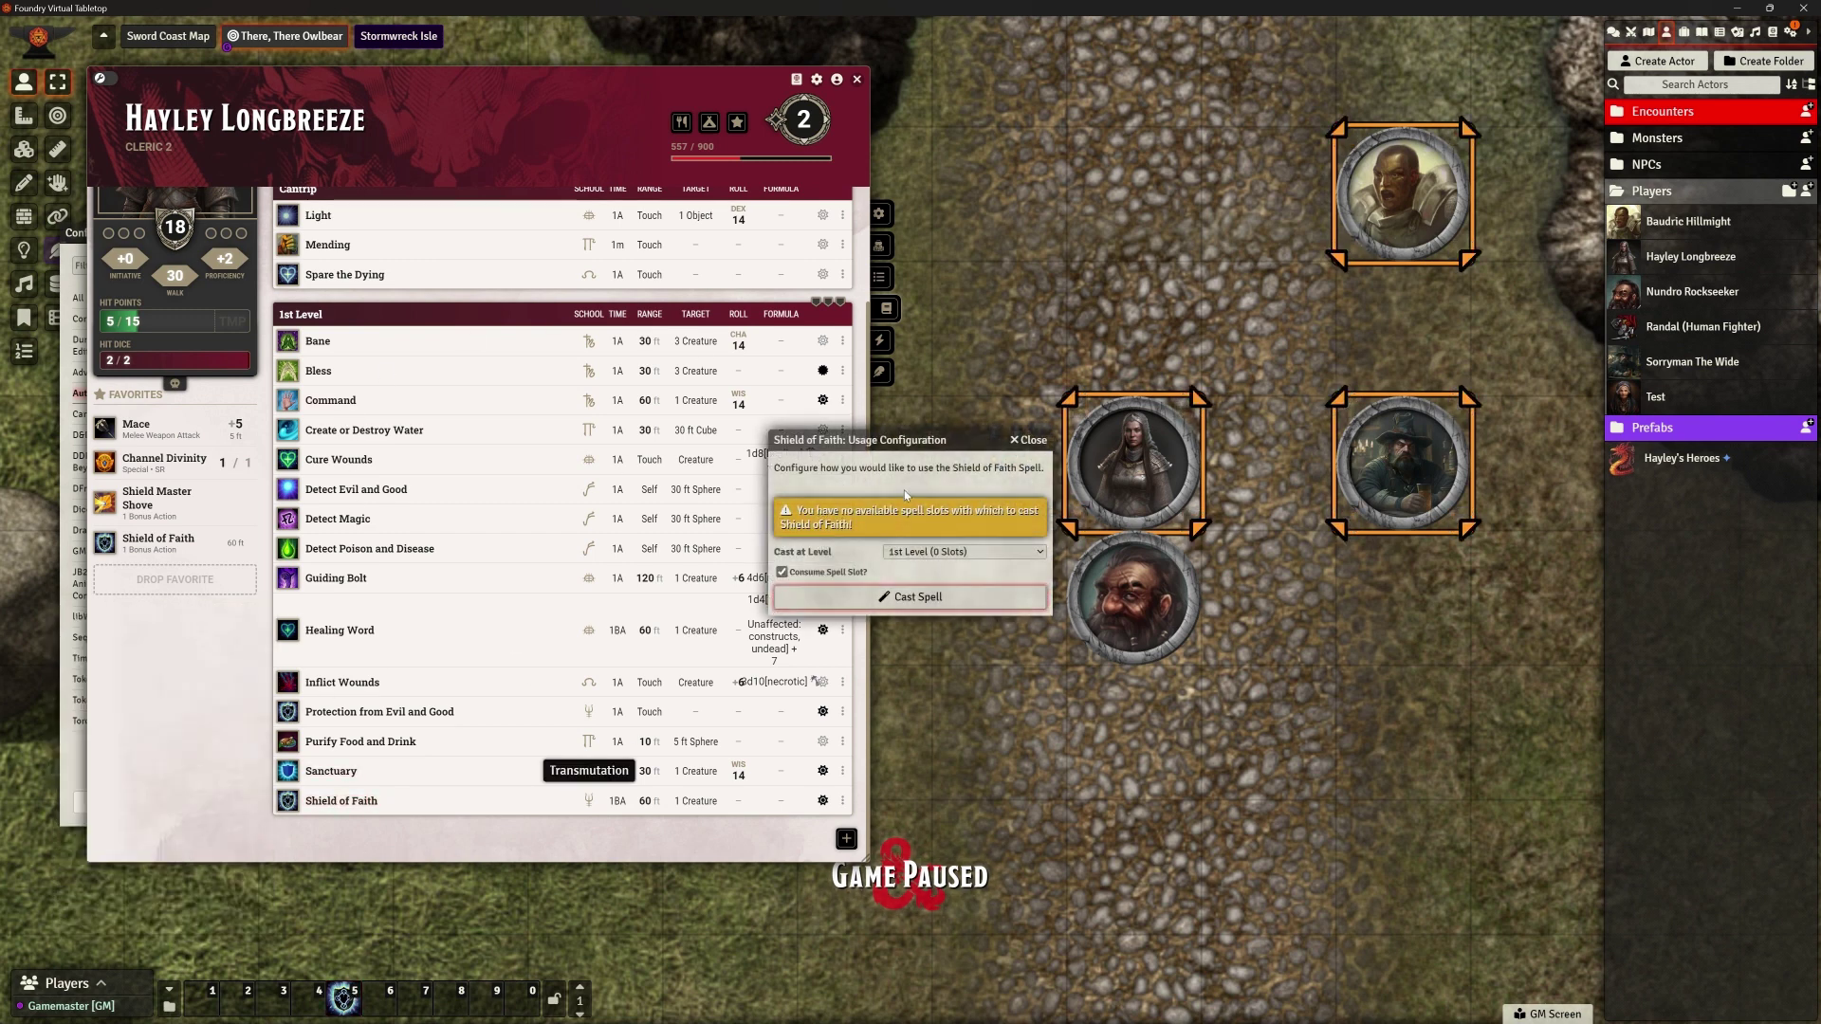
drag(872, 440, 584, 291)
click(575, 453)
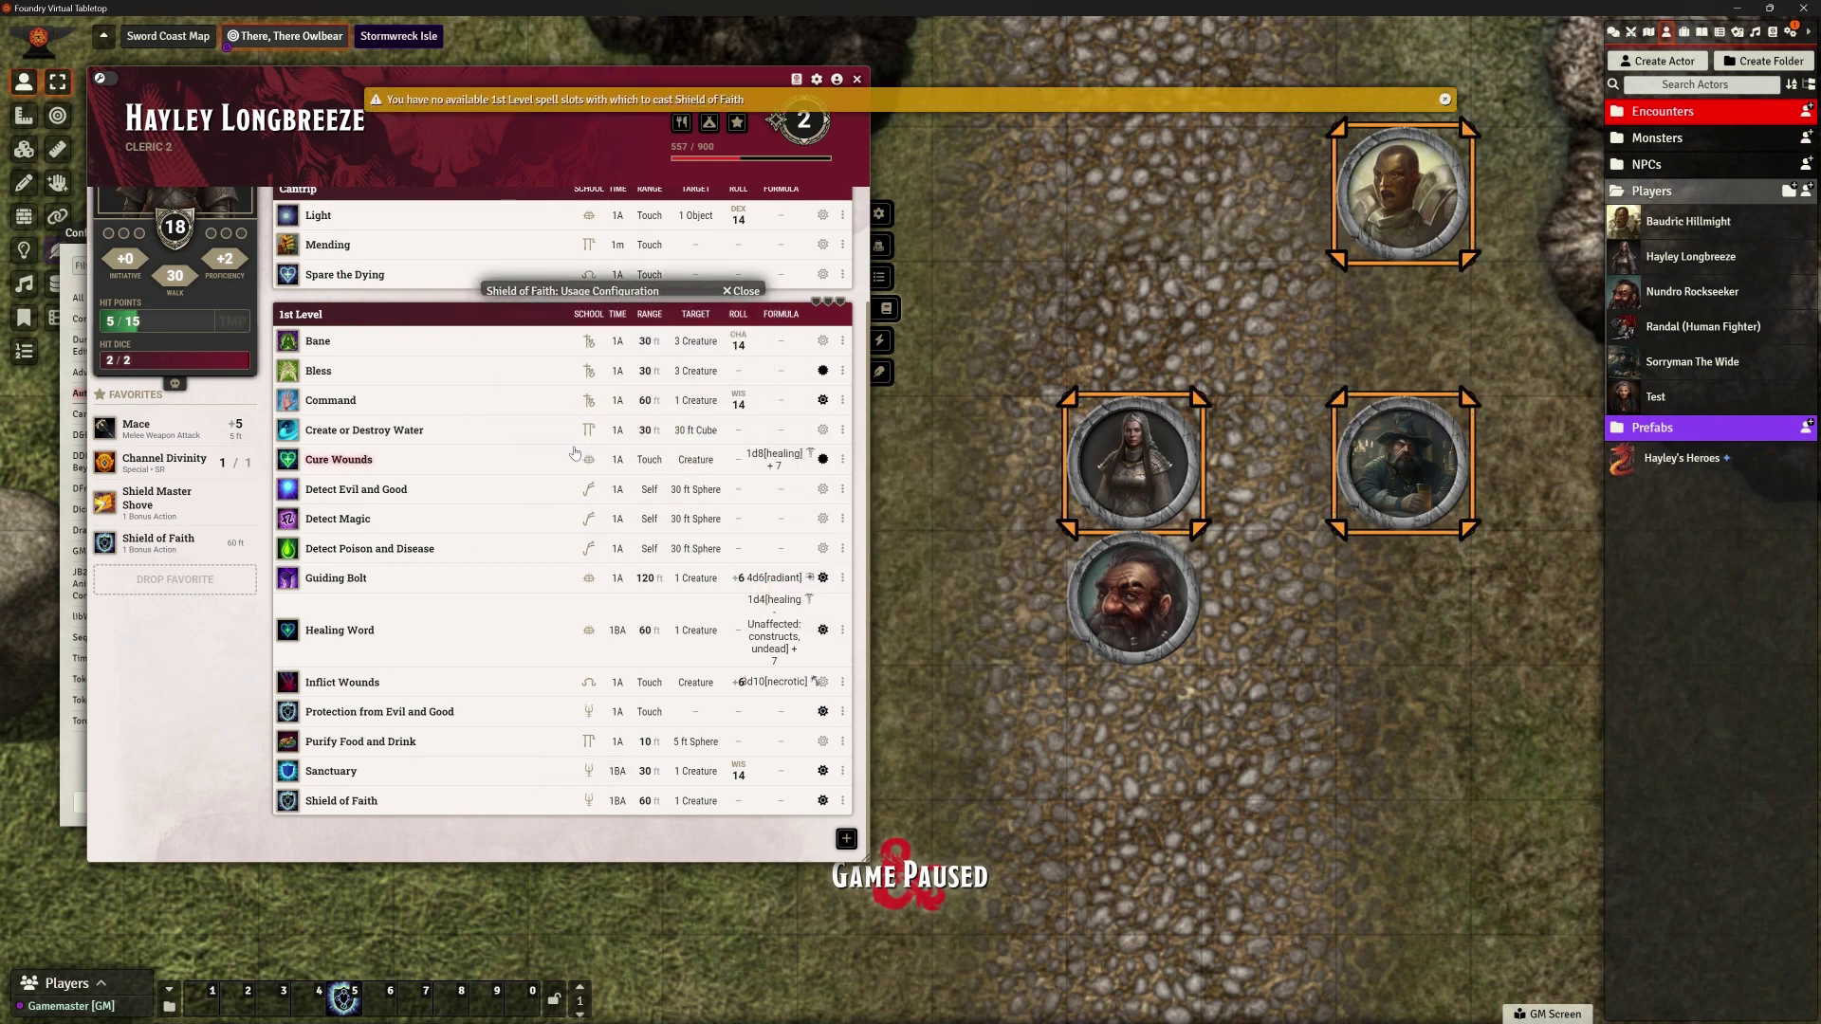
mouse_move(575, 453)
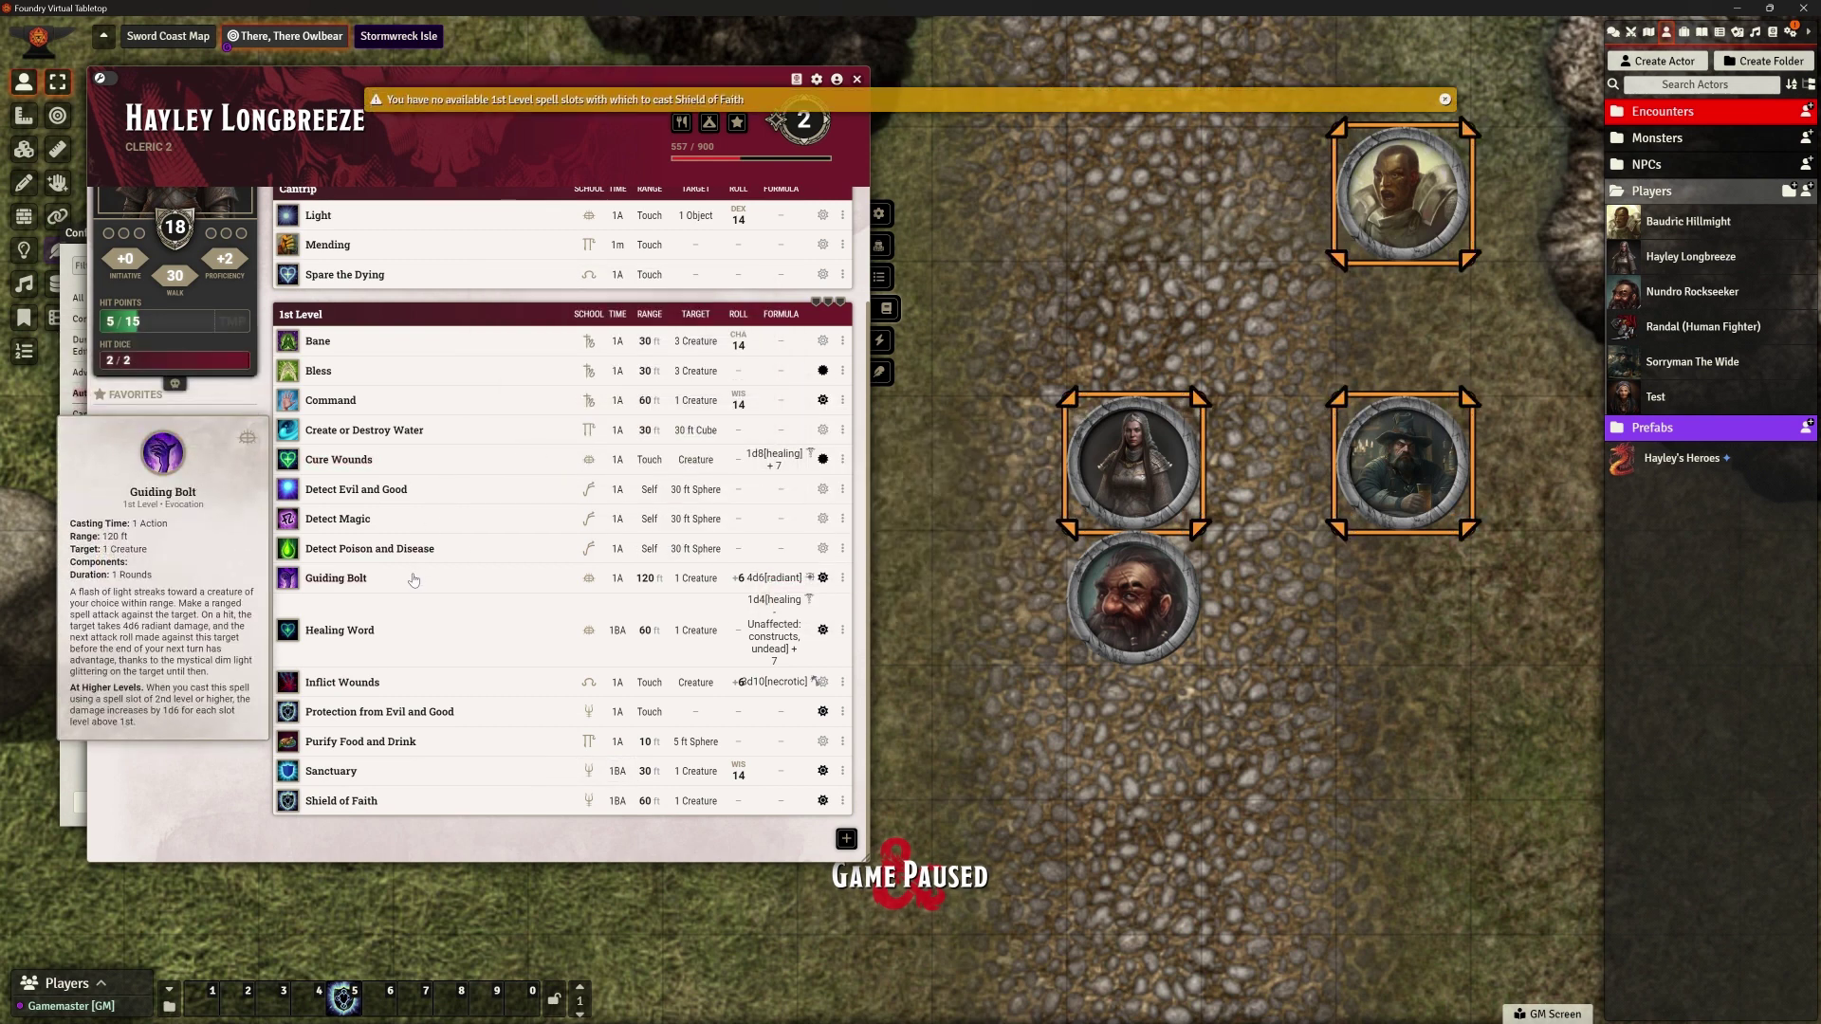
click(288, 800)
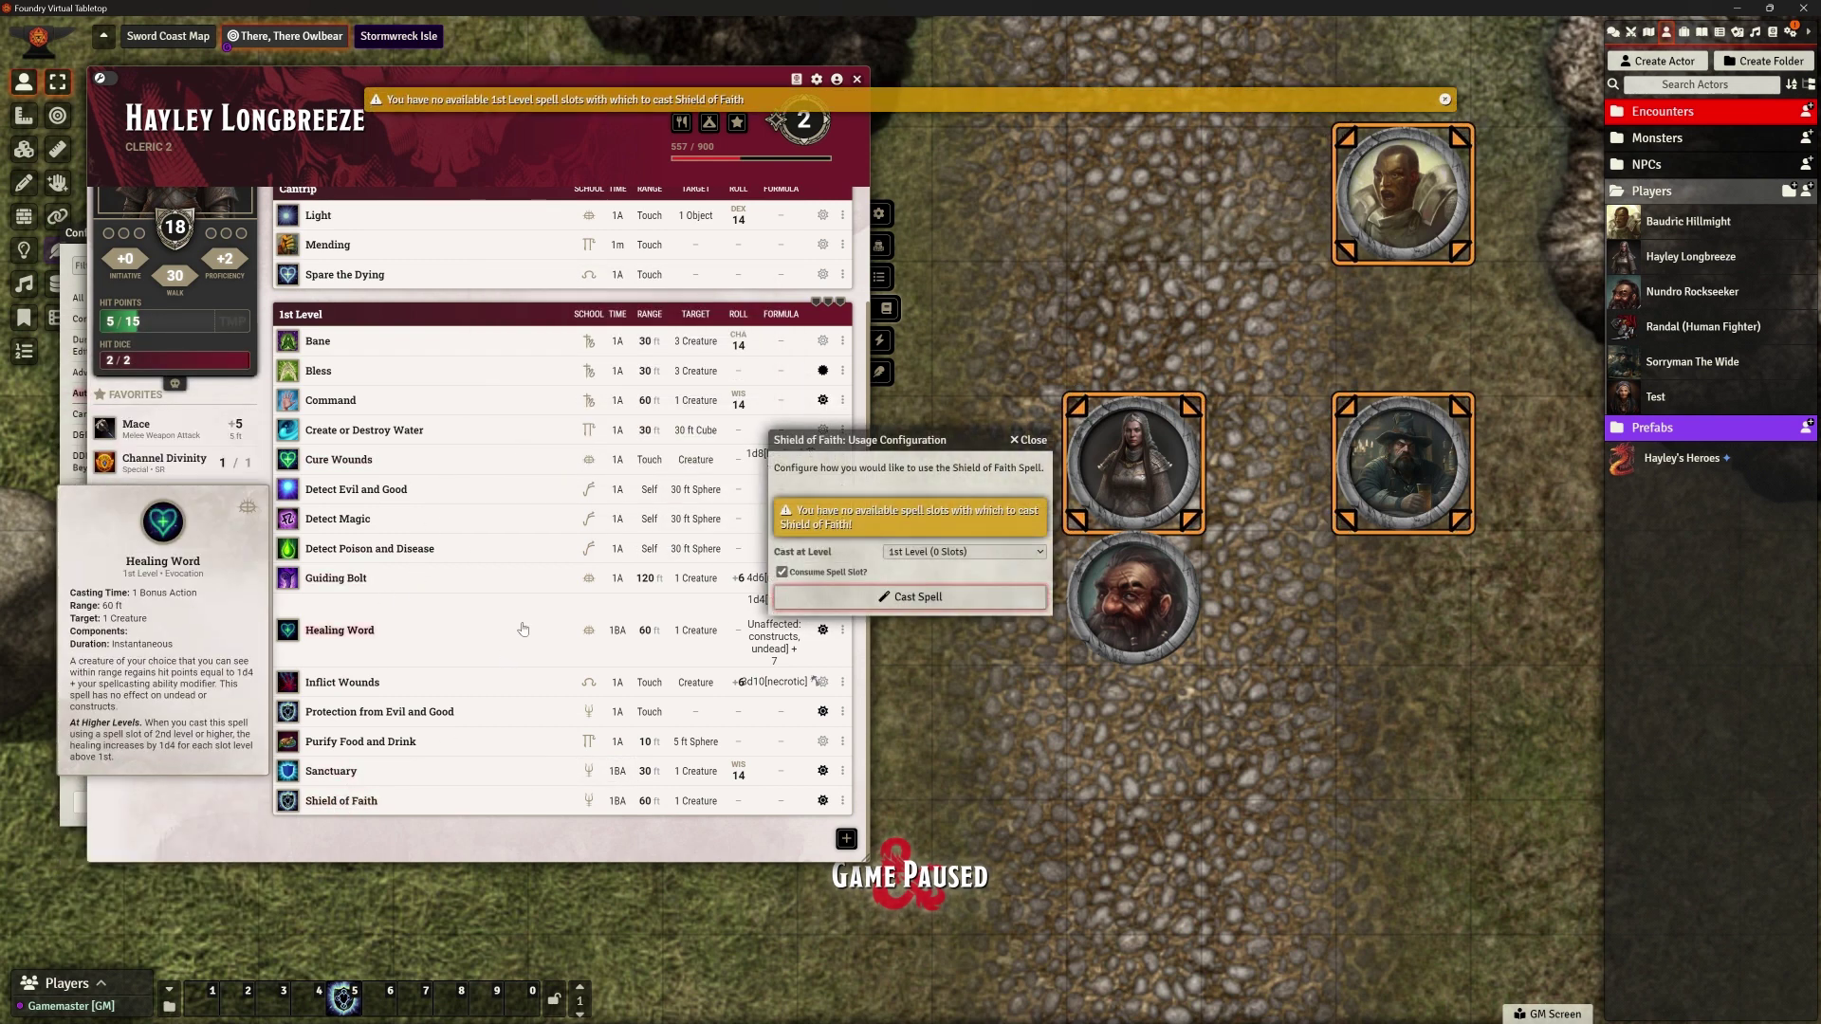
click(779, 596)
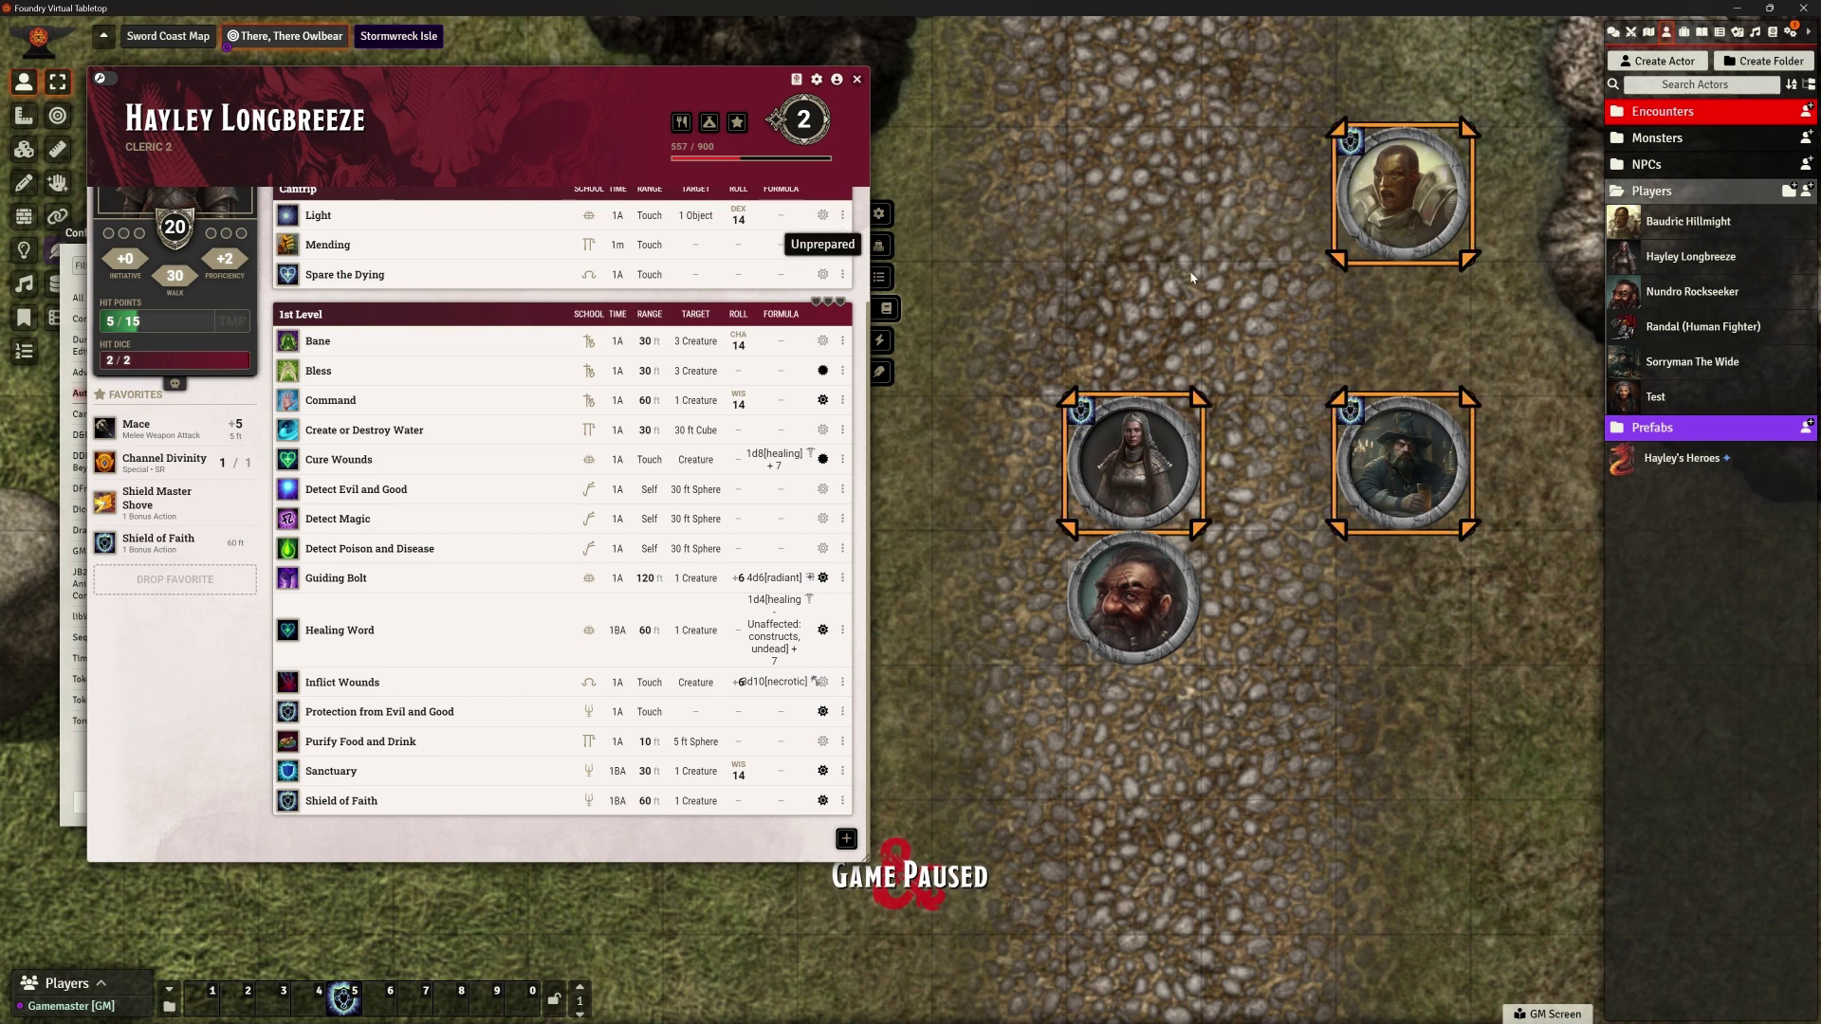
Toggle the Shield of Faith effect off again and clear both the selection and the targeting of all tokens
key(5)
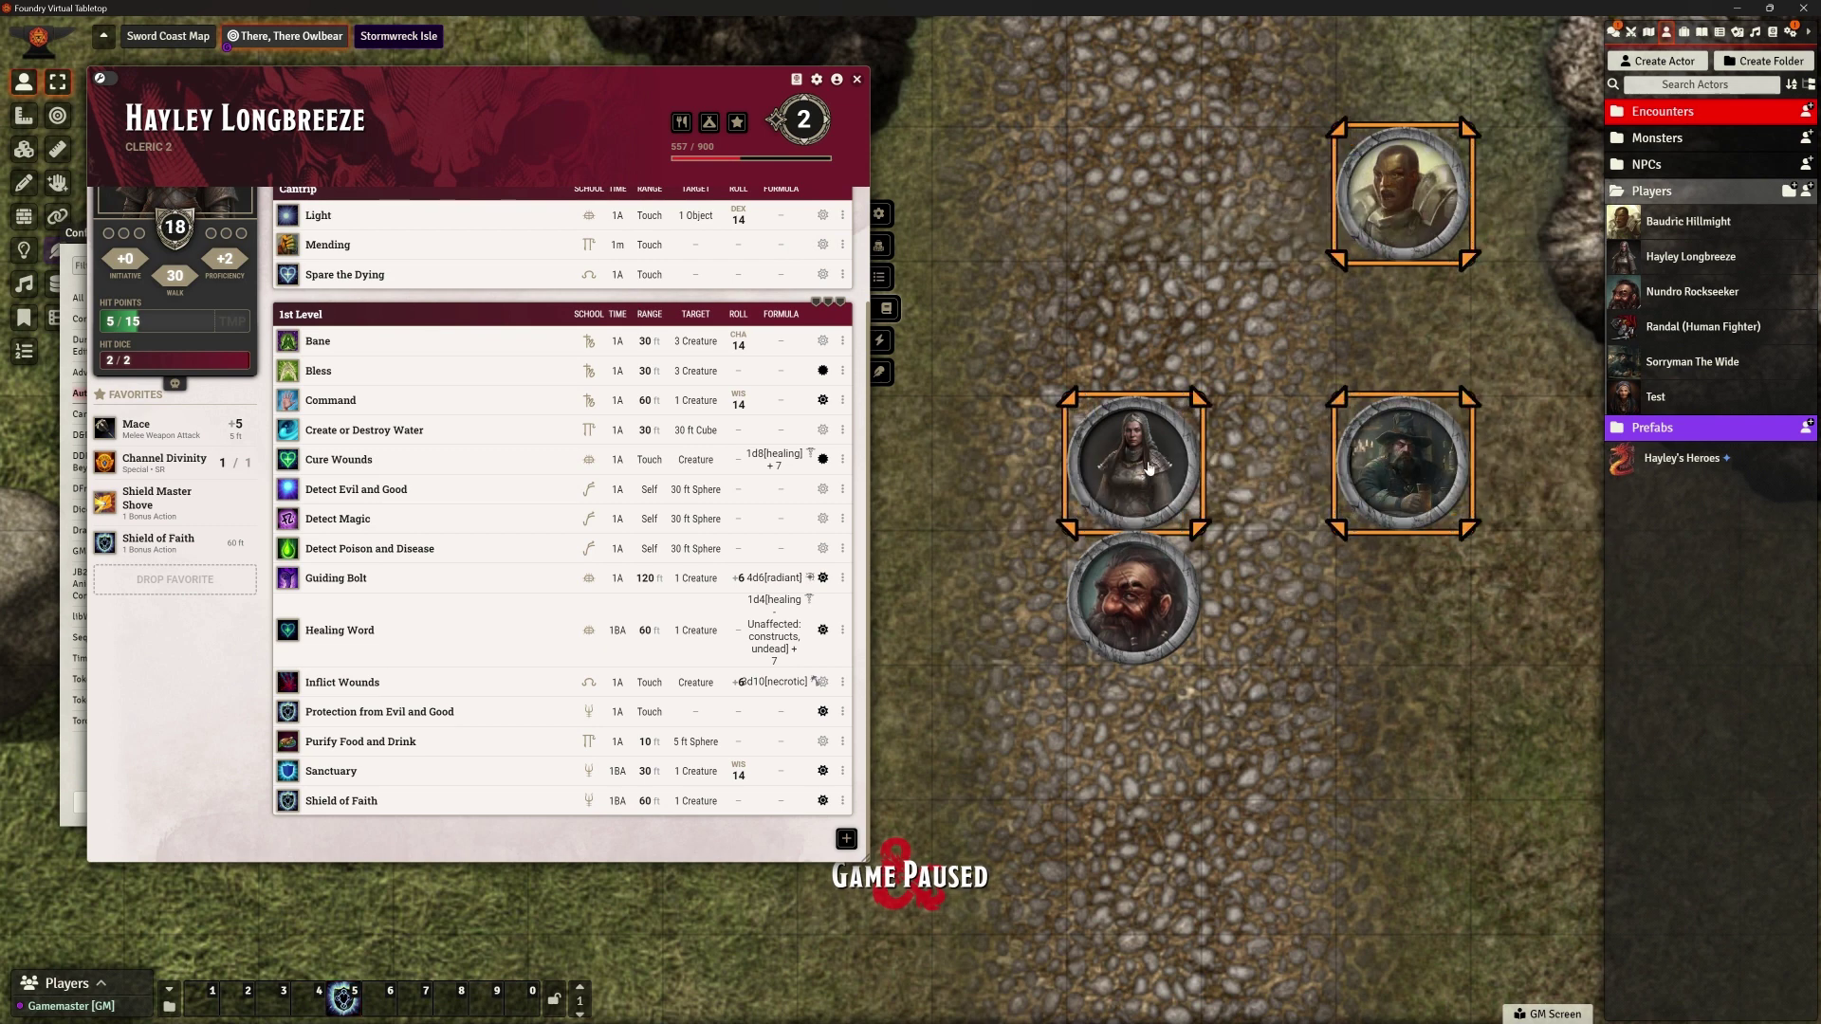
key(Escape)
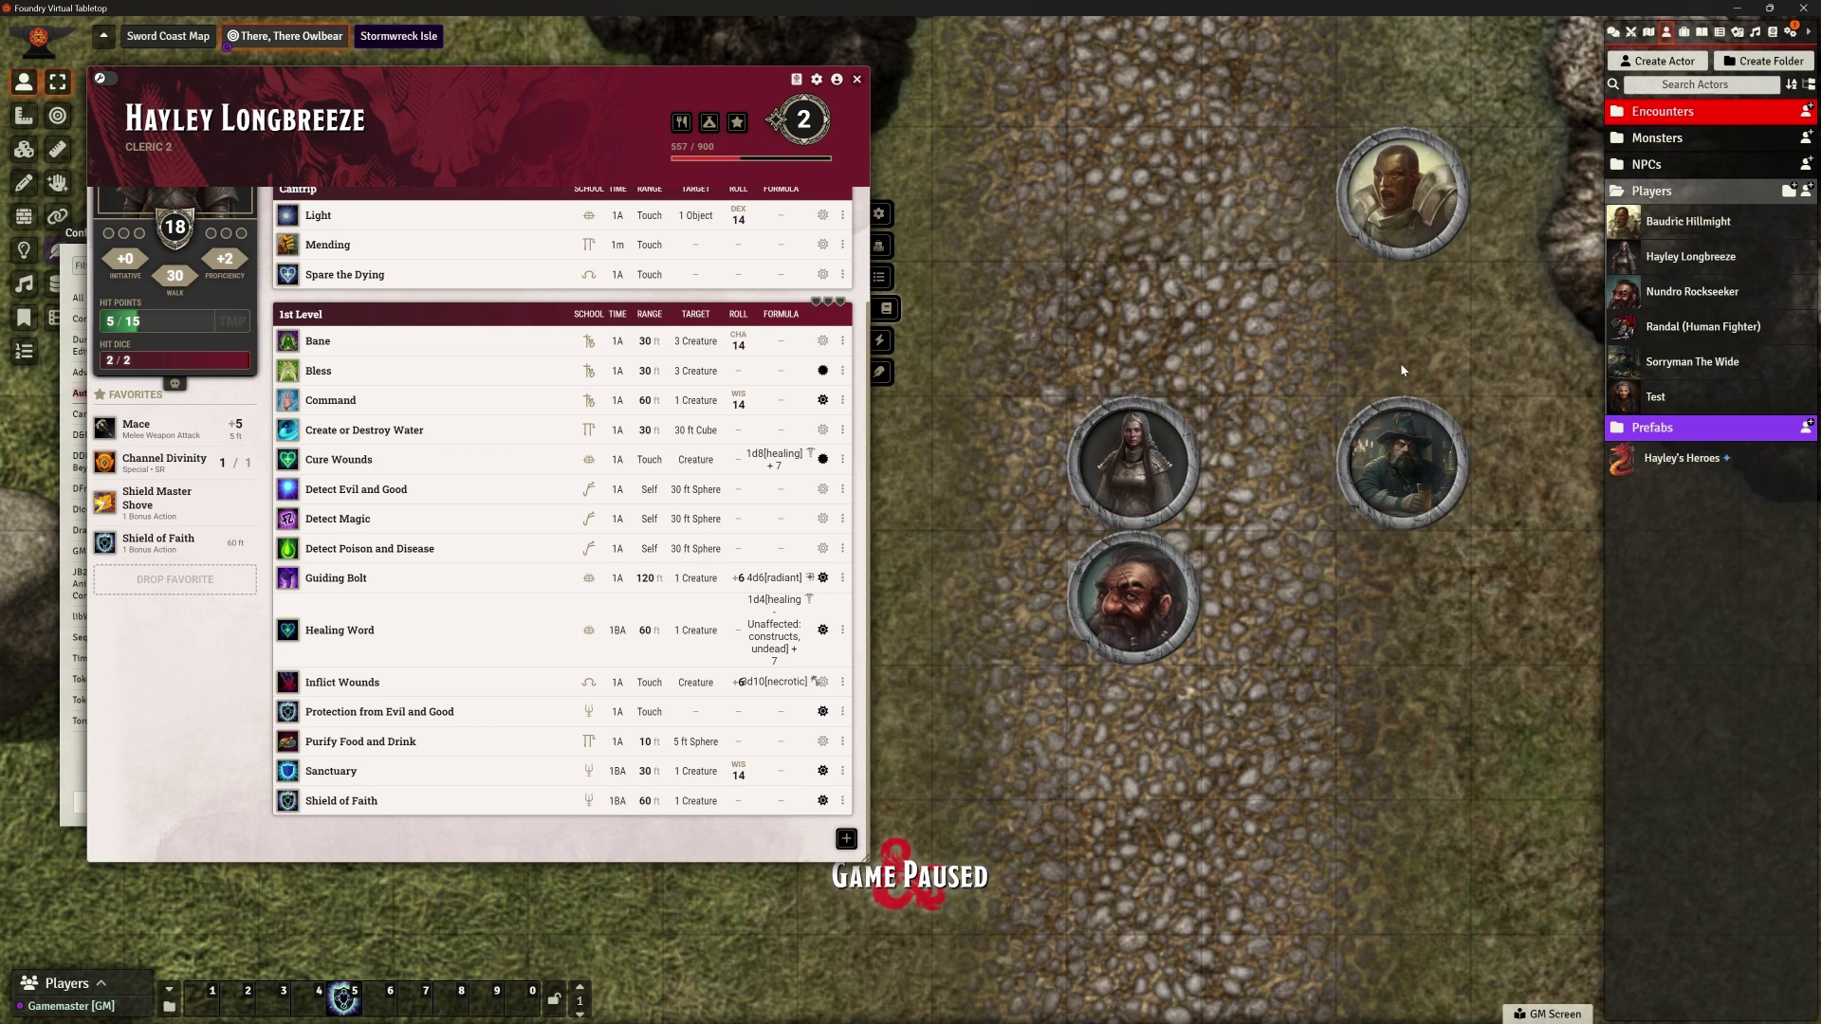
Select the cleric, the dwarf and the bald armoured token together and cast Shield of Faith without consuming a spell slot
click(1129, 453)
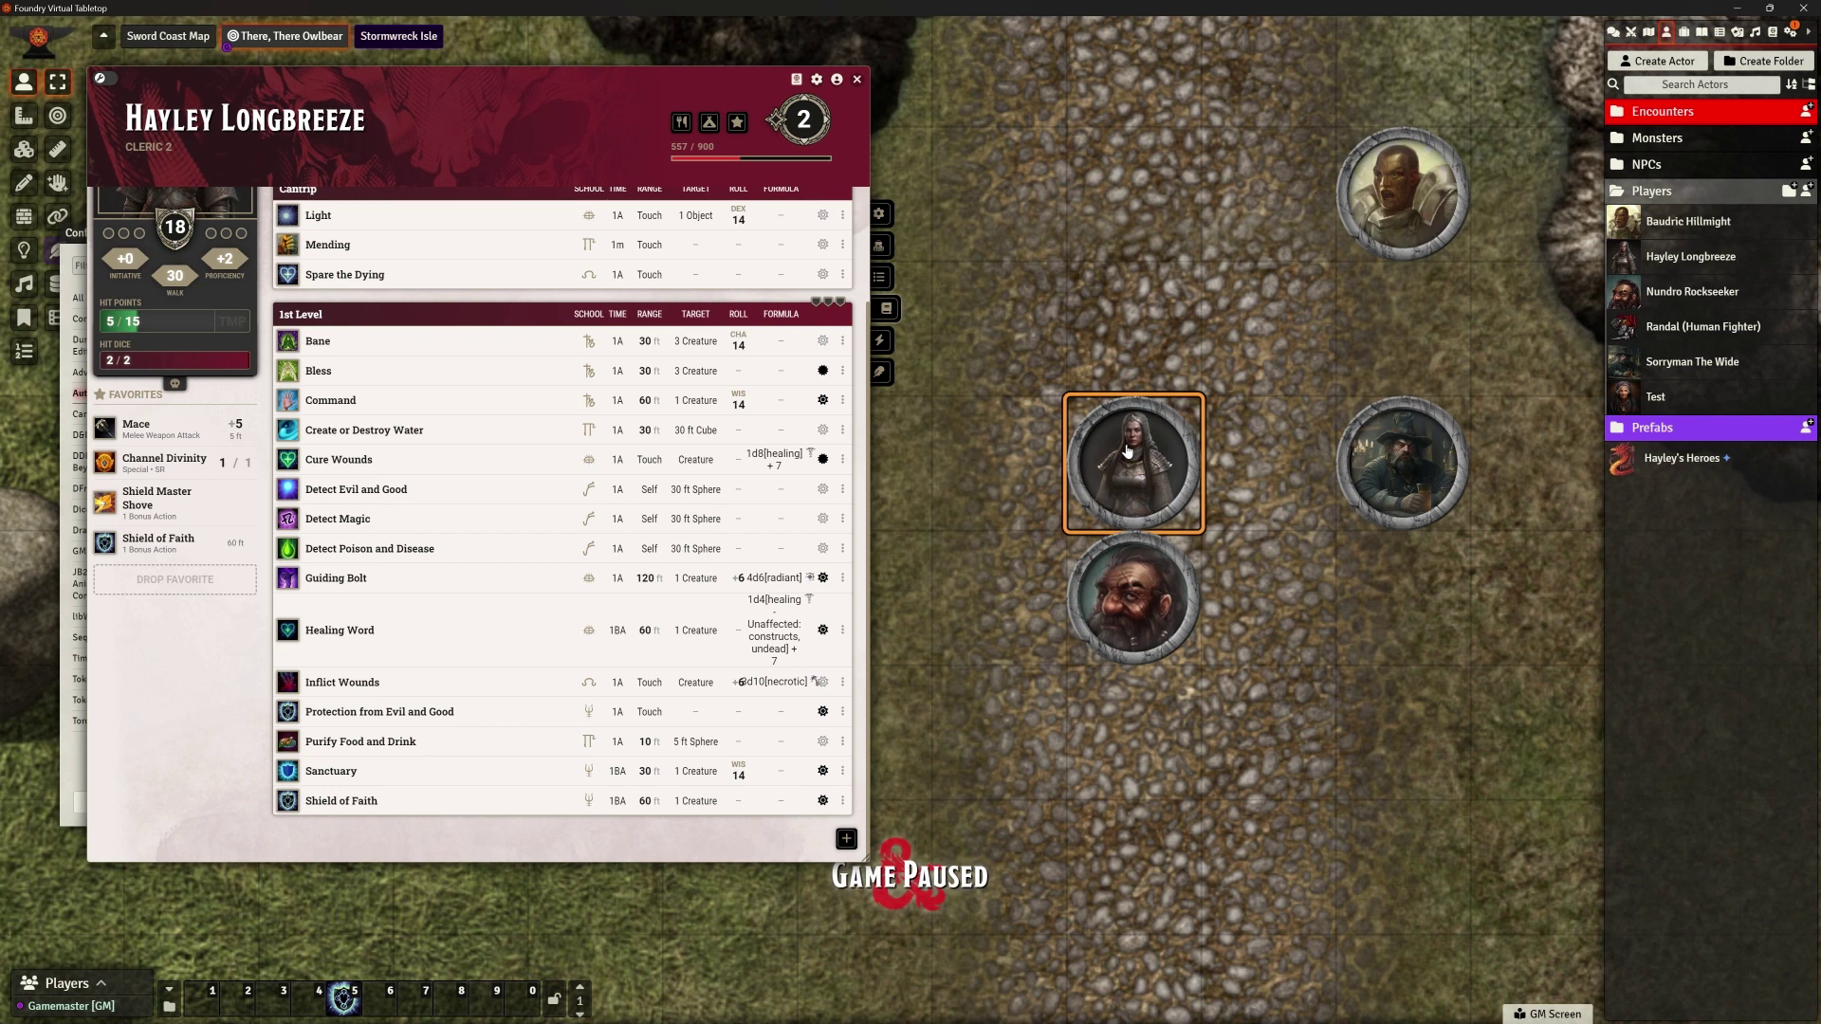
shift+click(1169, 590)
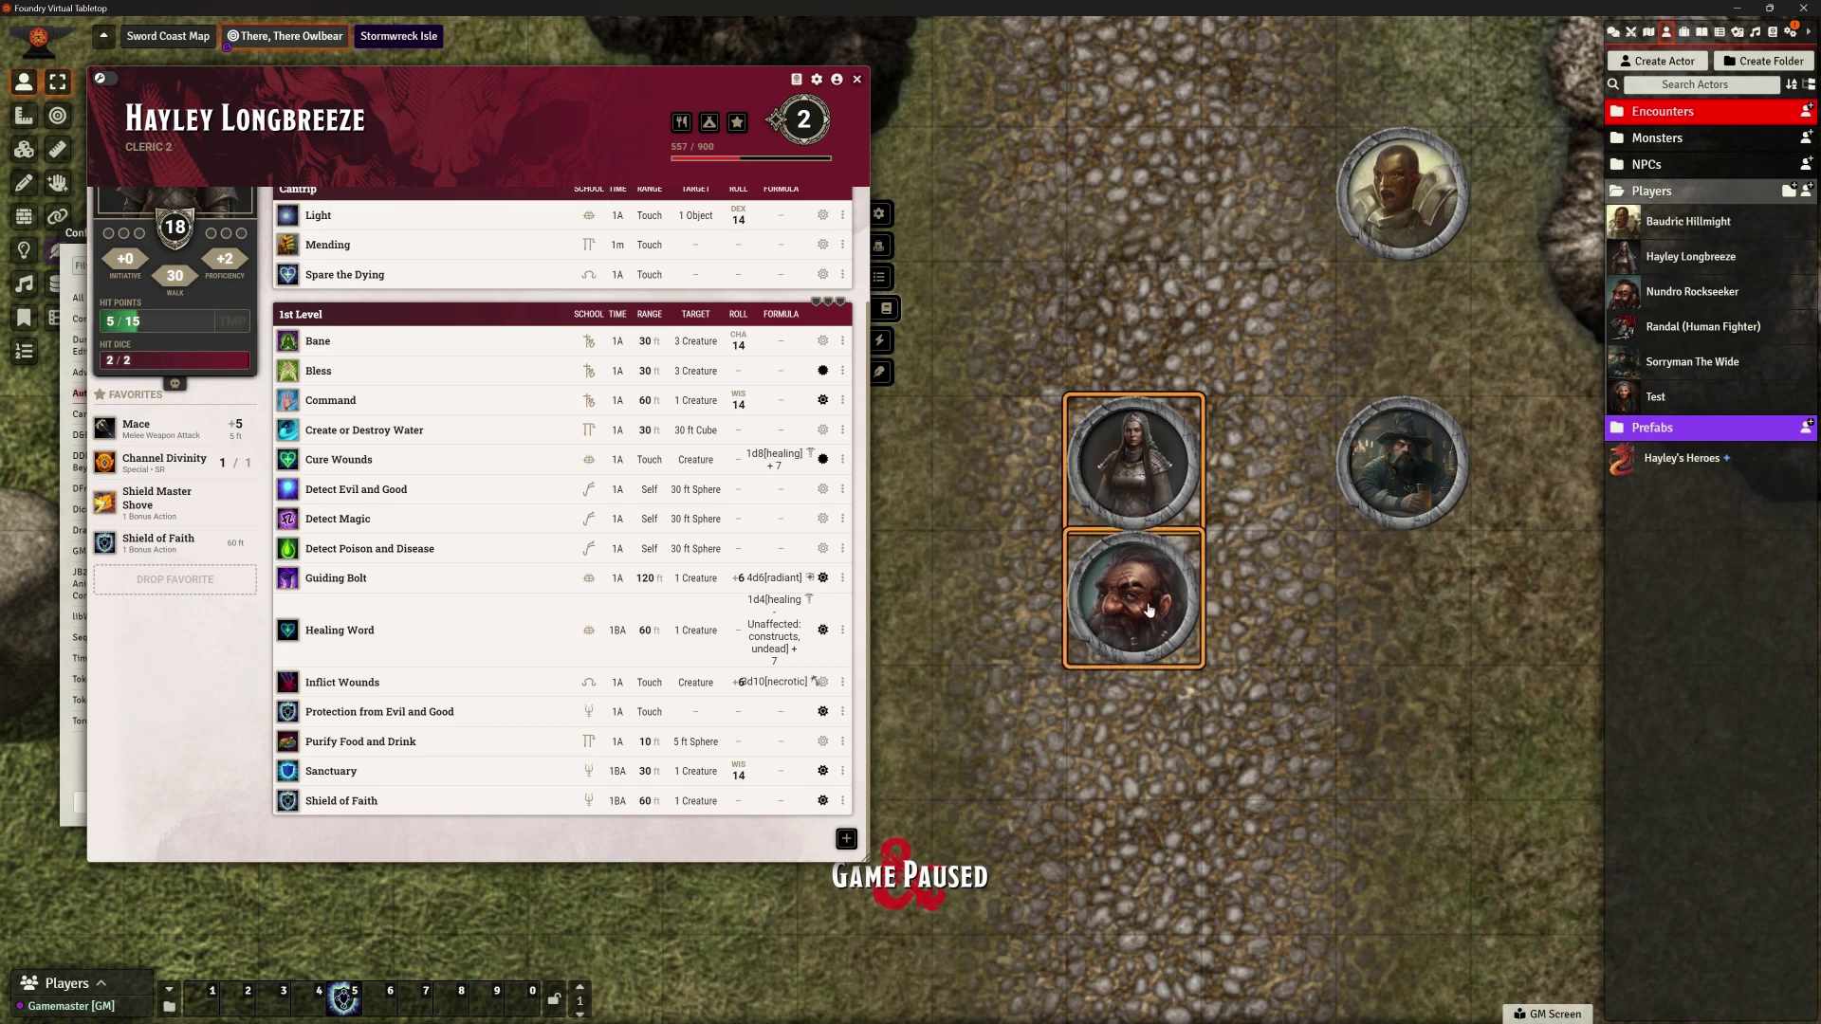
shift+click(1404, 210)
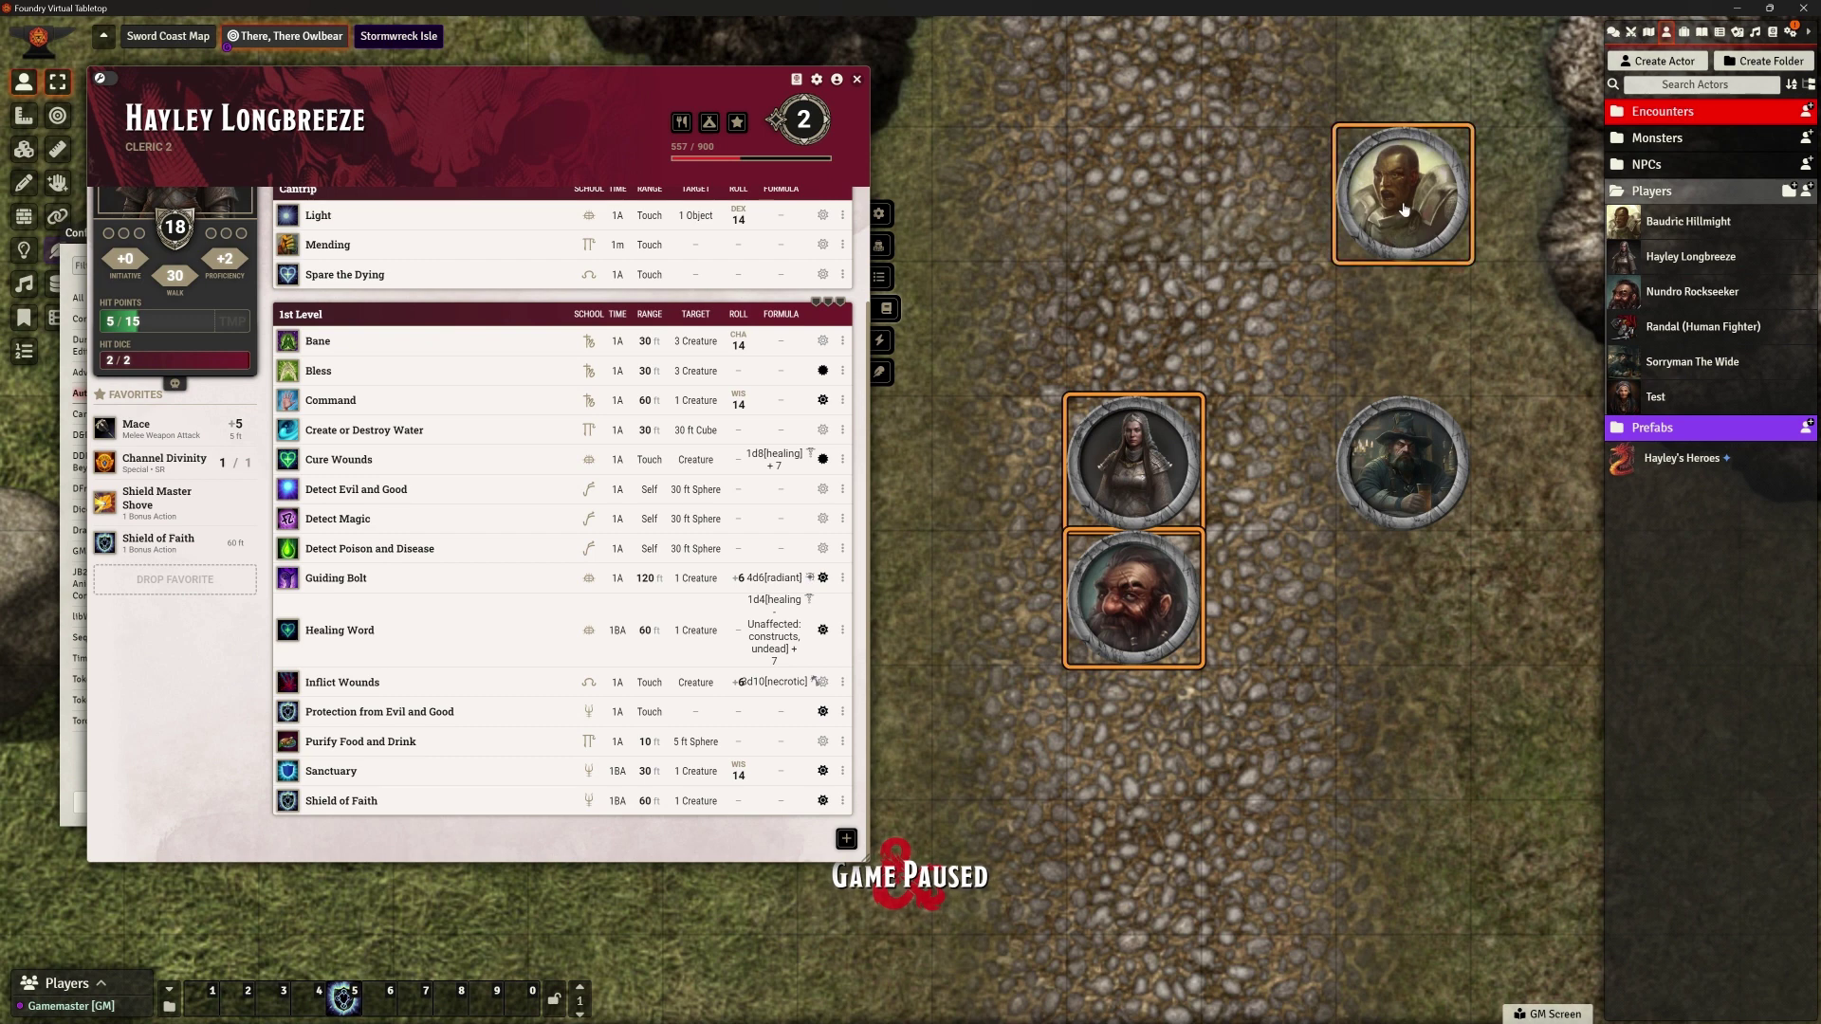
click(287, 801)
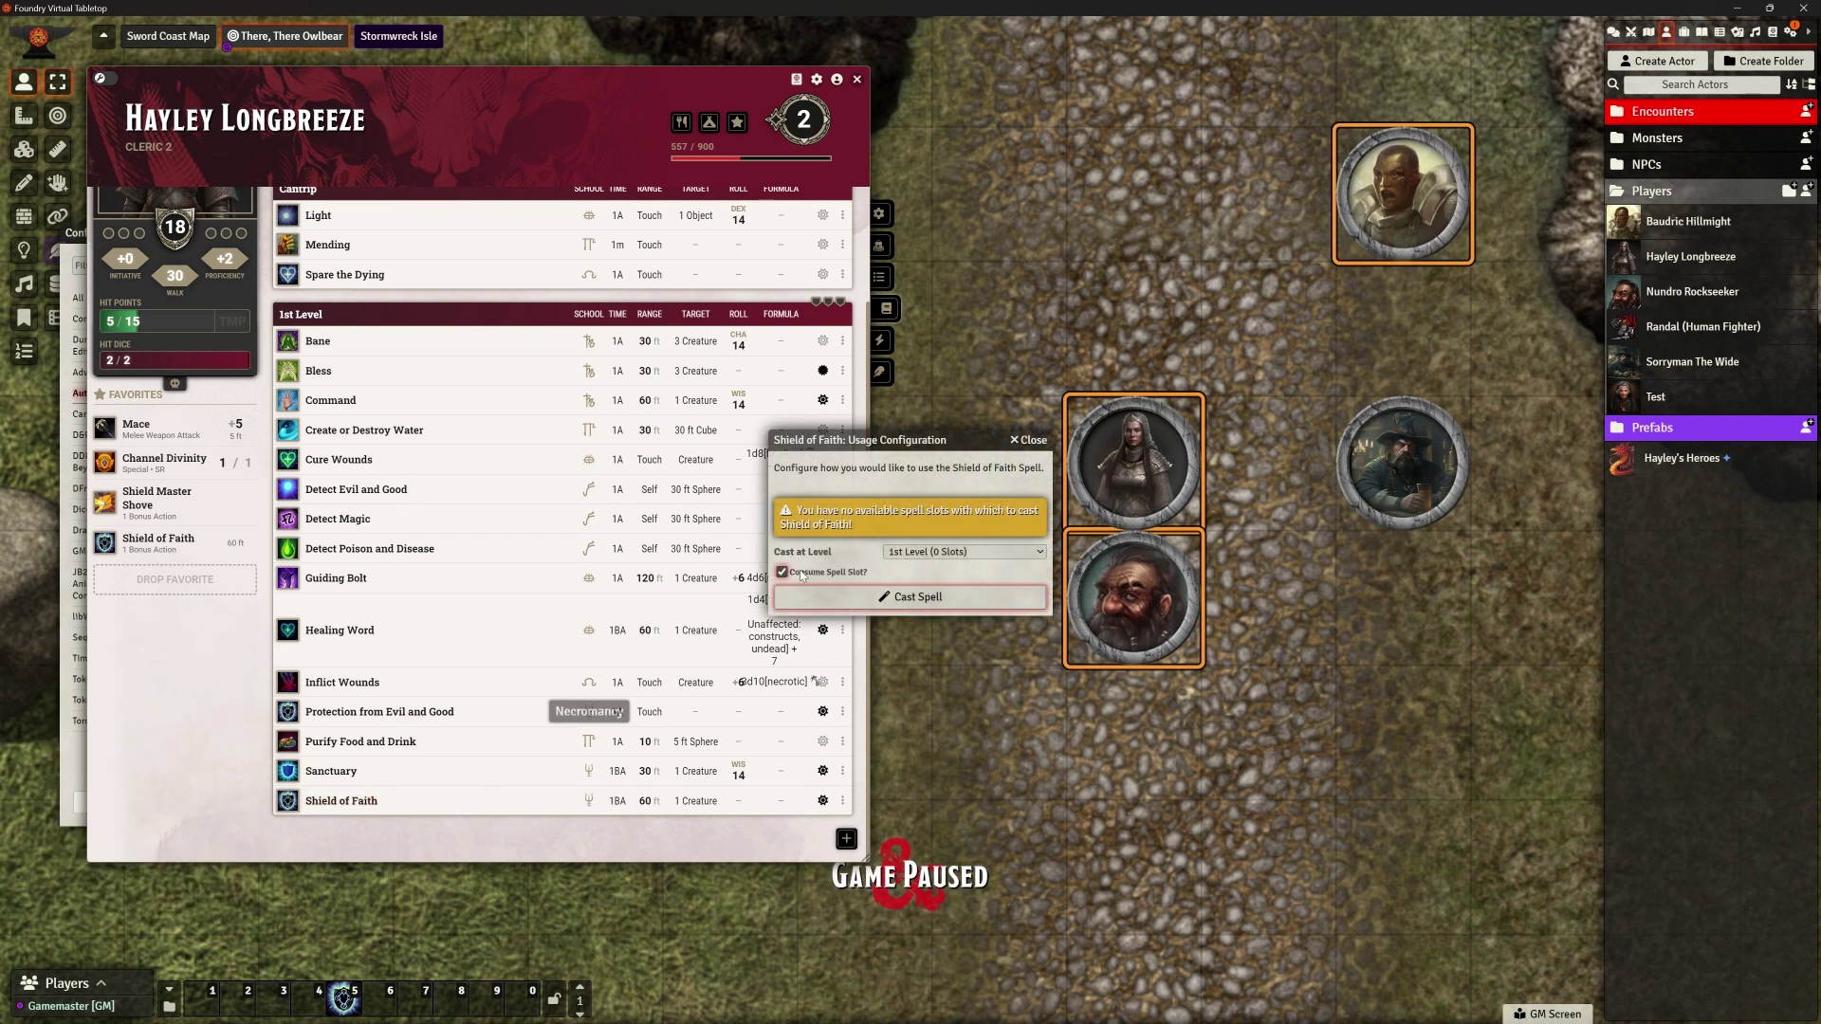
click(910, 597)
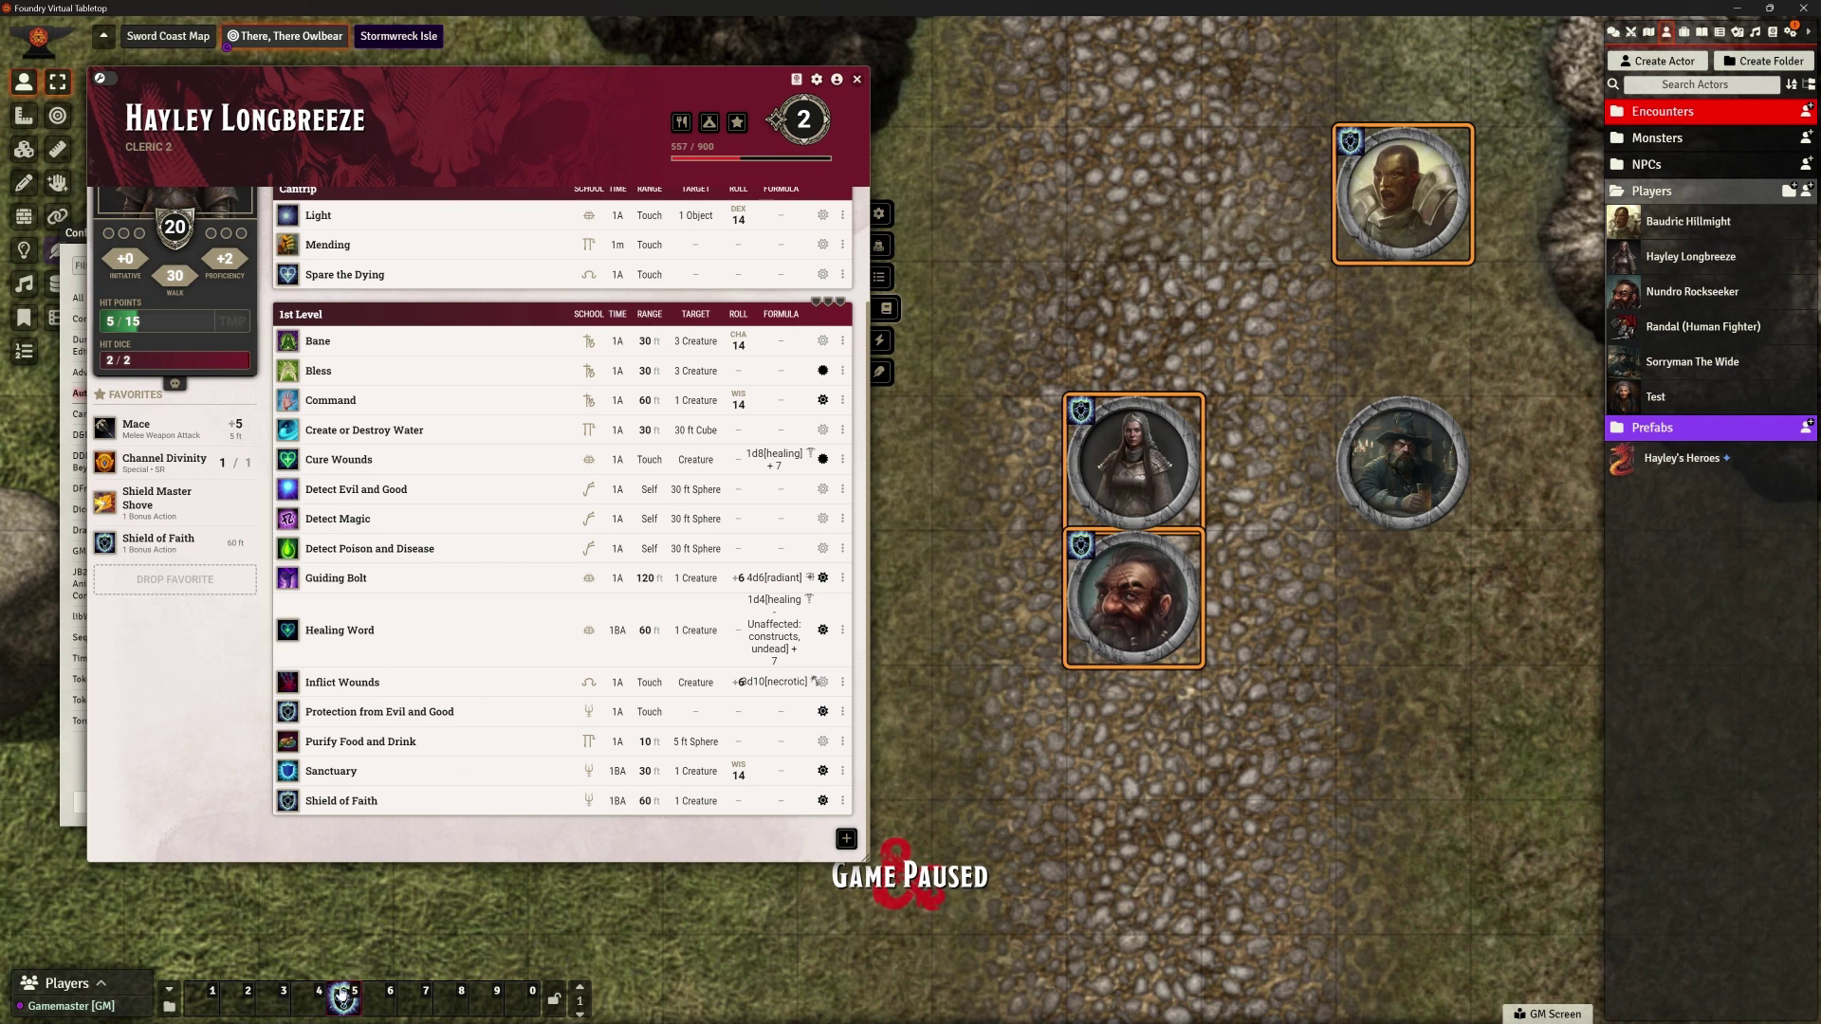
Open the SE-Shield of Faith macro for editing, review its toggleEffect command and close it without changes
right_click(343, 996)
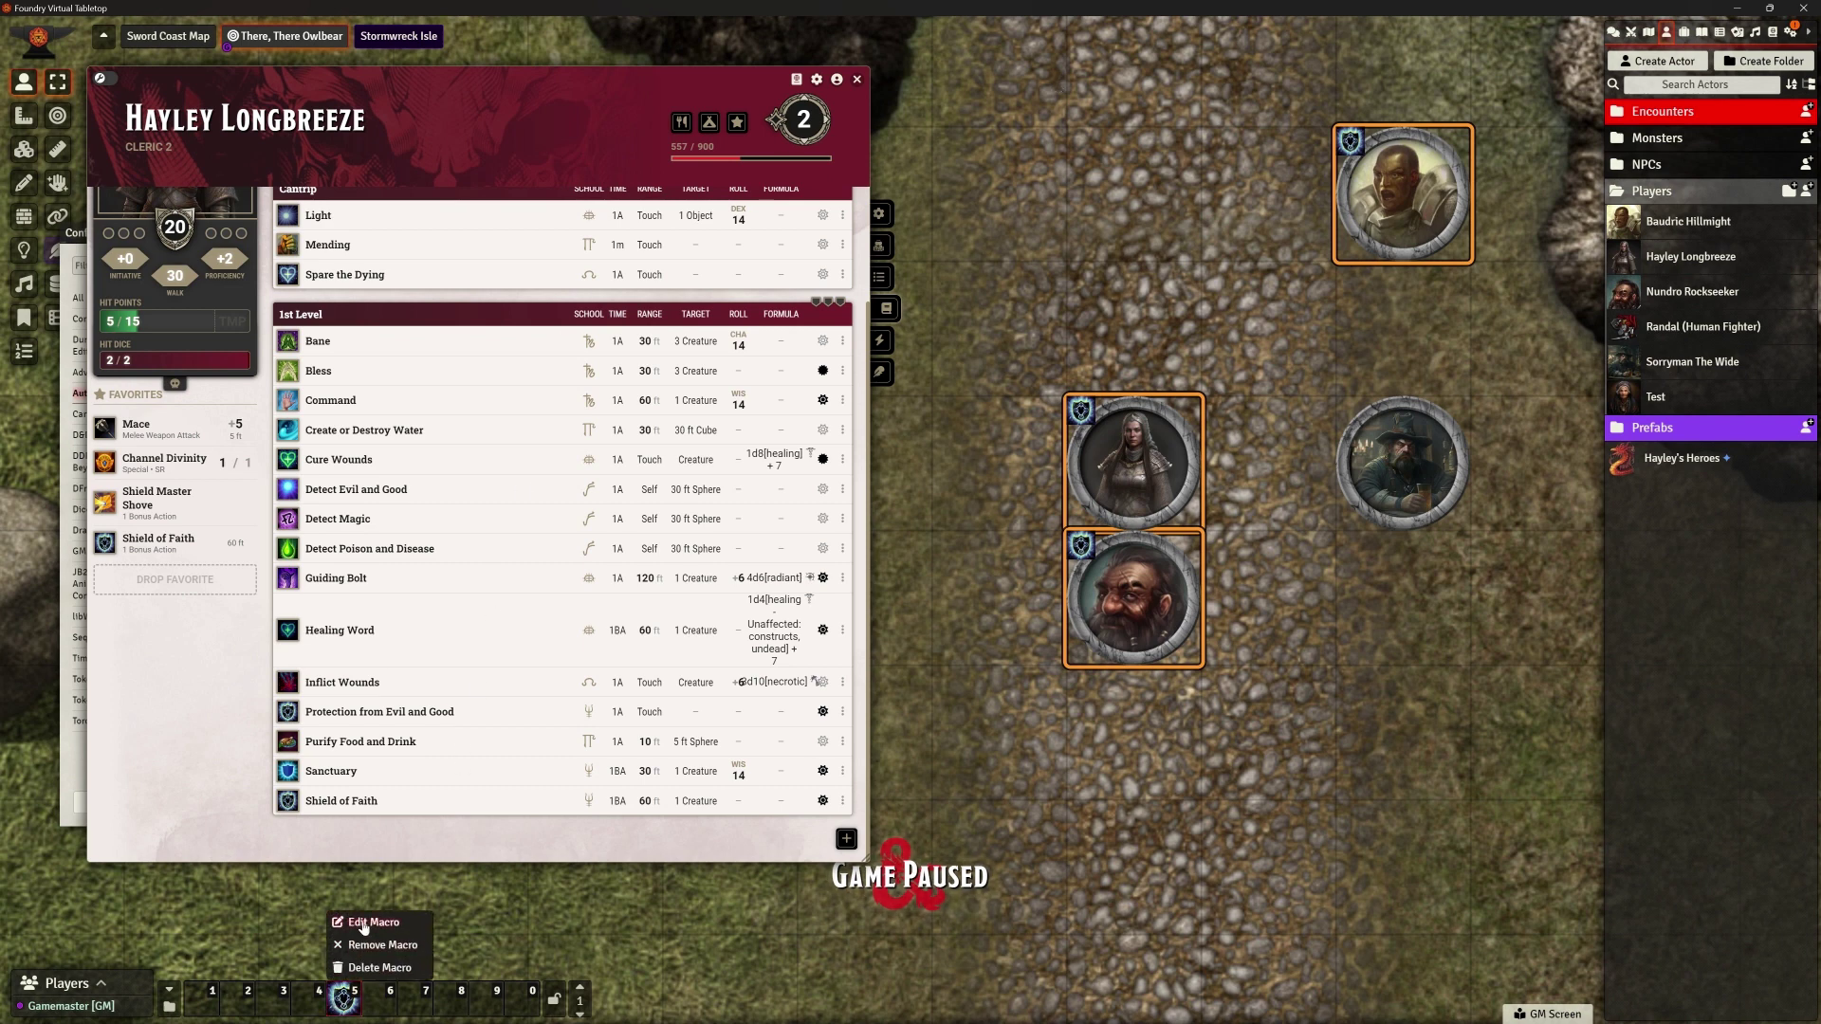
click(364, 924)
drag(732, 115, 900, 115)
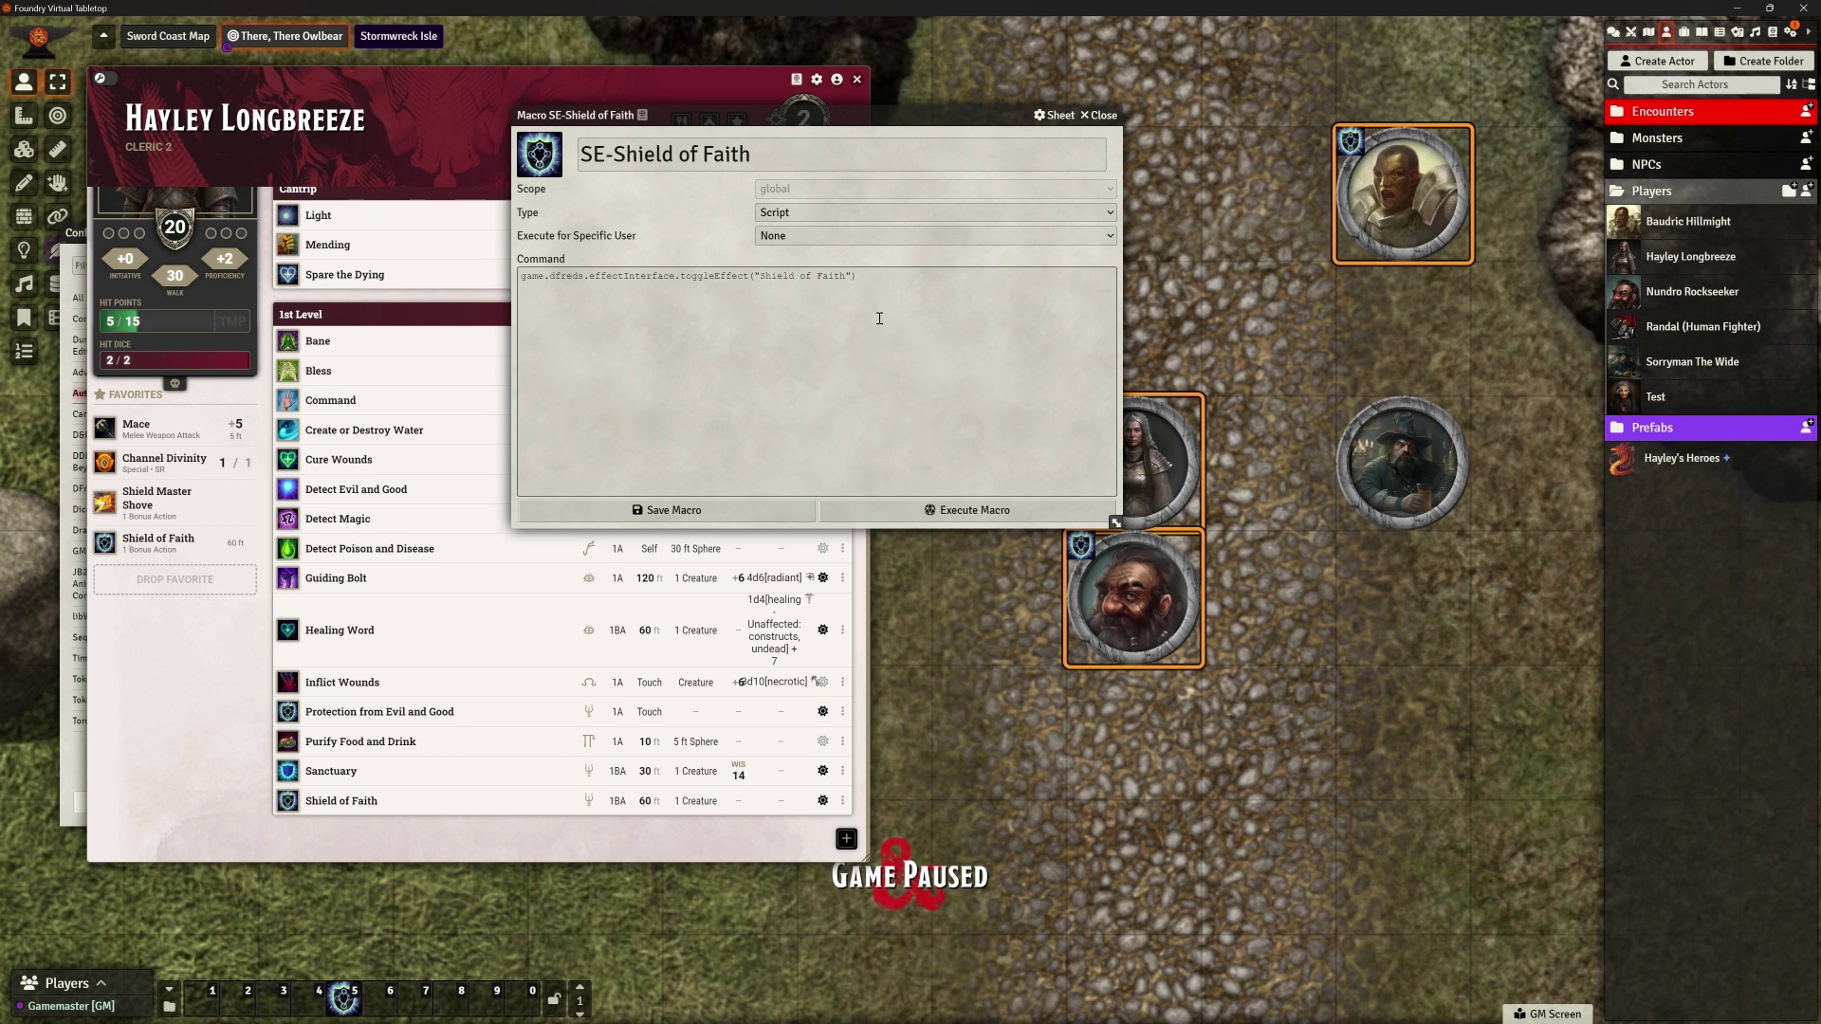
click(1101, 116)
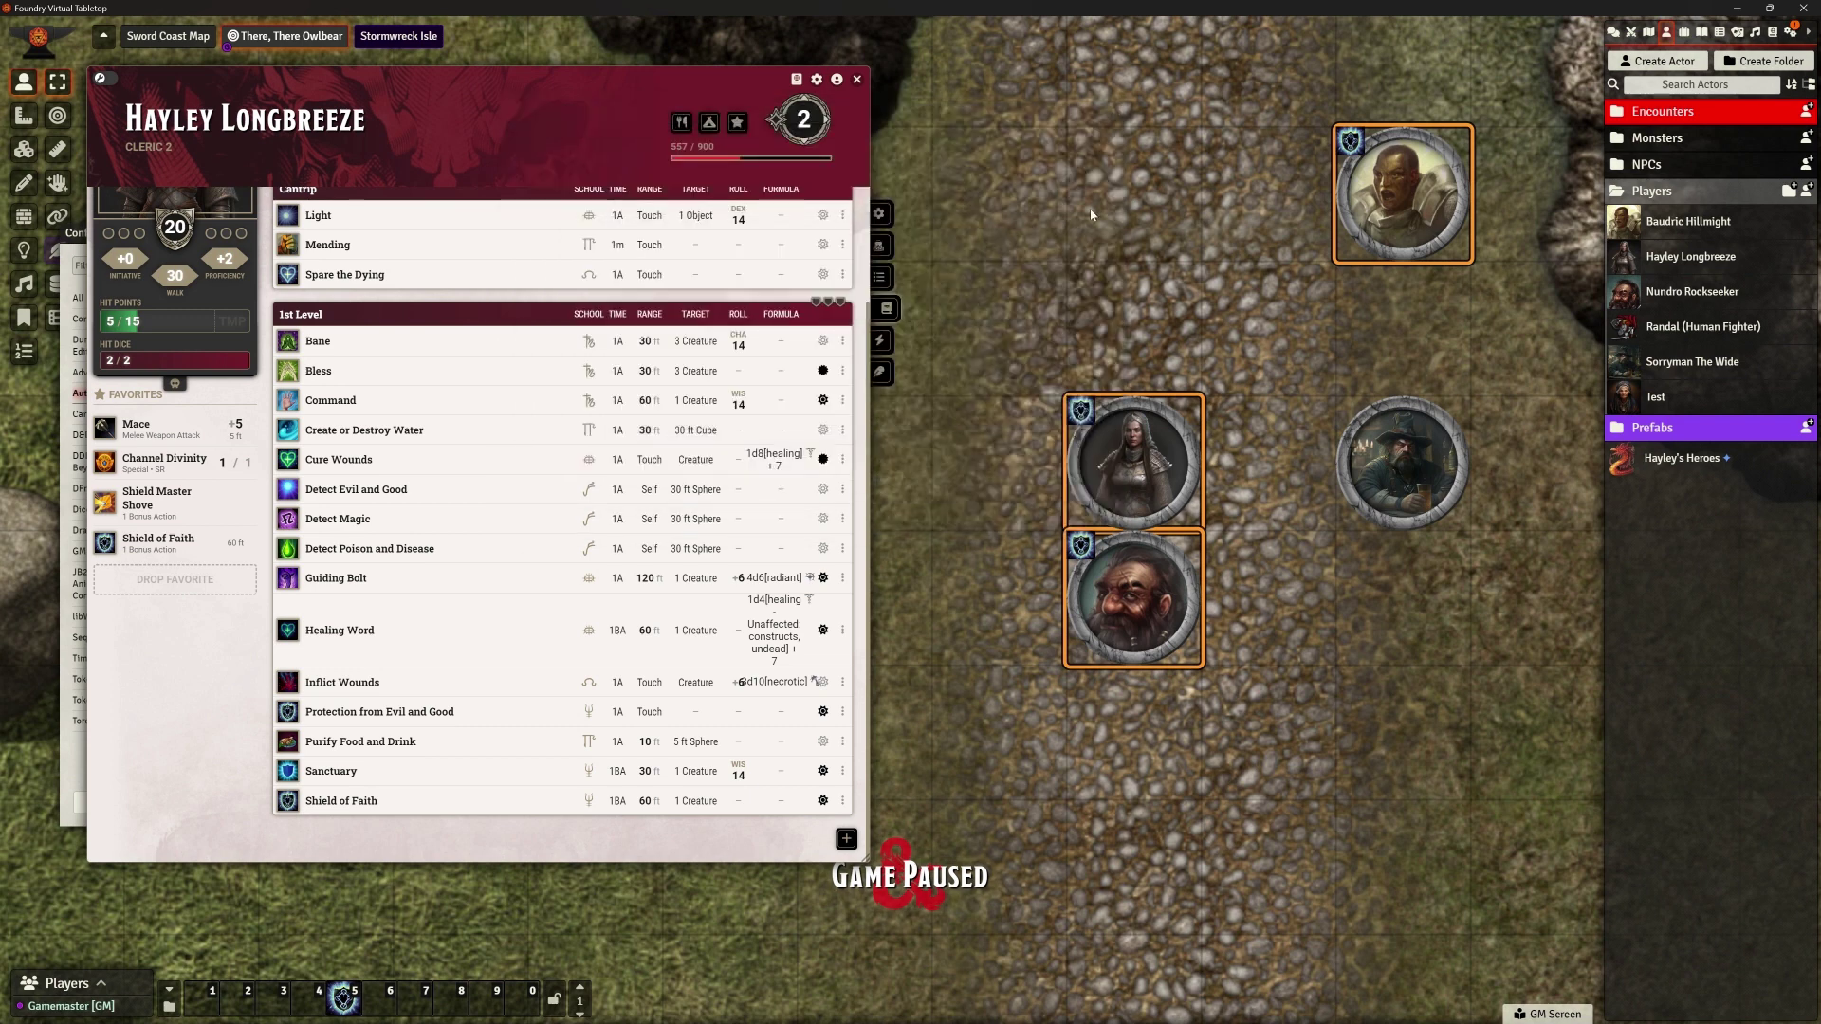
Close the character sheet and review Shield of Faith's macro and animation settings in the Automatic Recognition Menu, toggling its macro section off and on
click(856, 78)
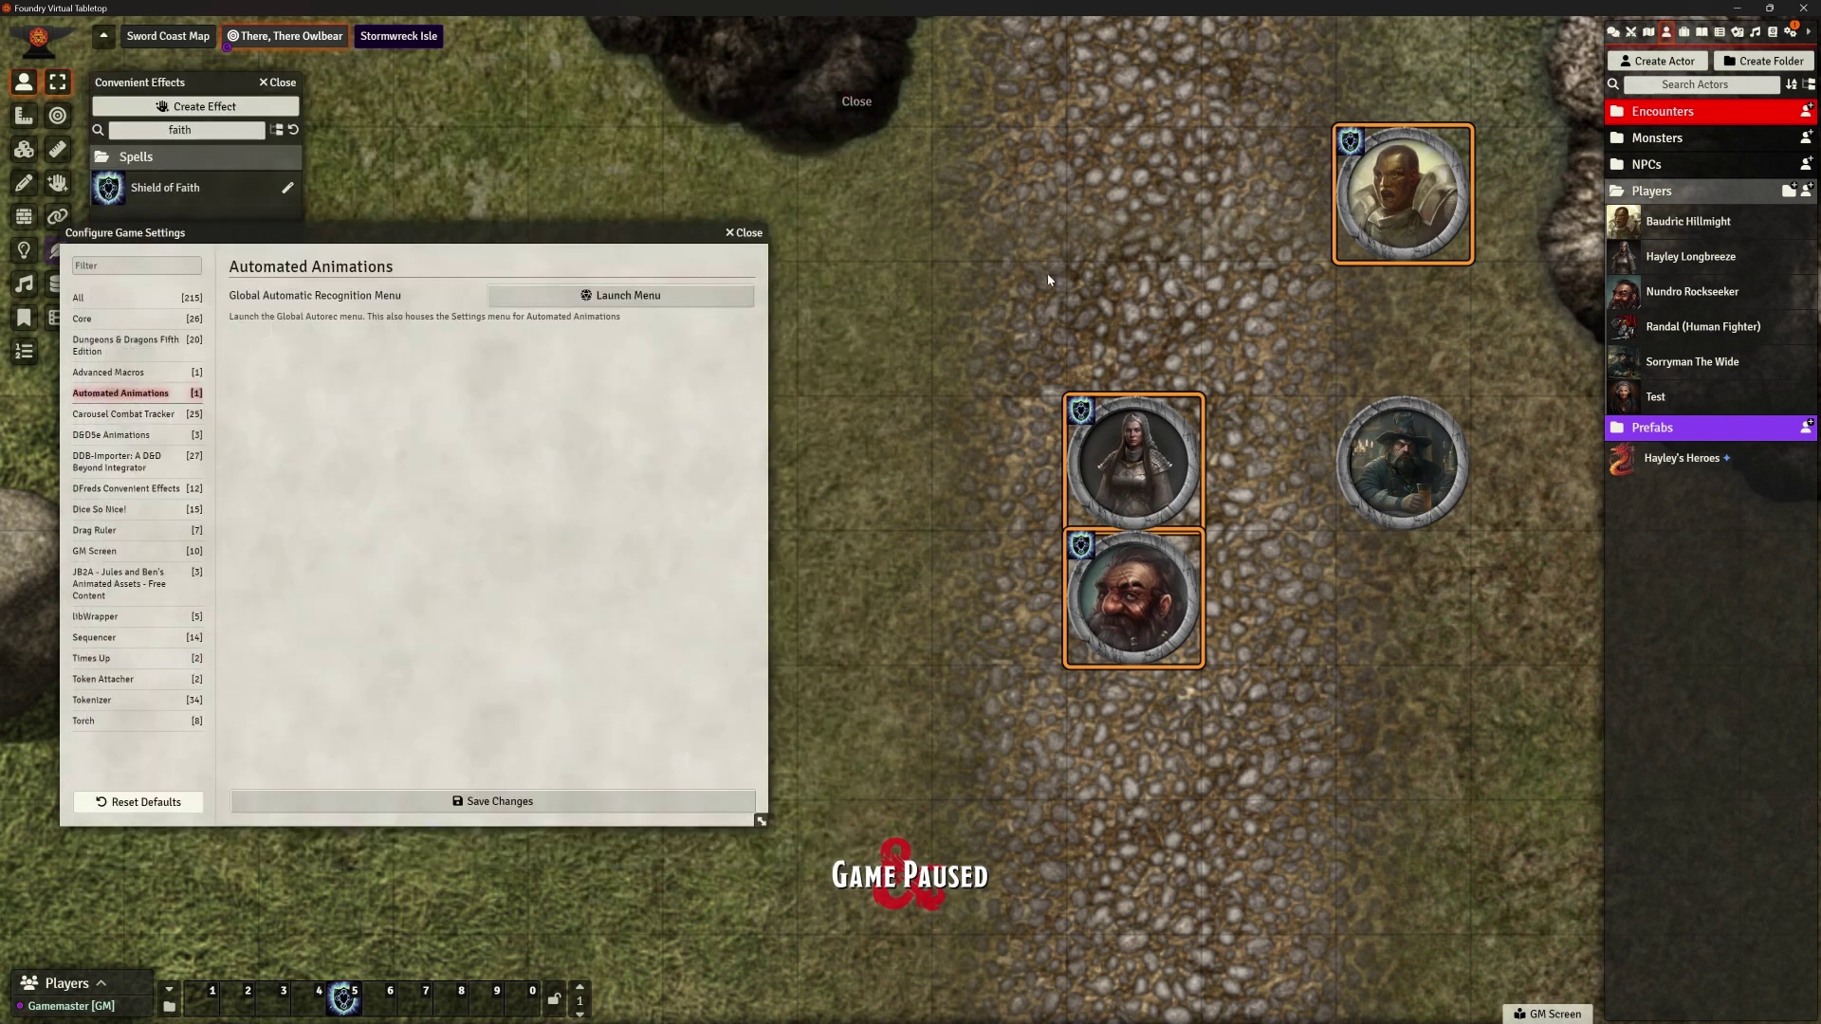
drag(678, 231, 822, 156)
click(799, 221)
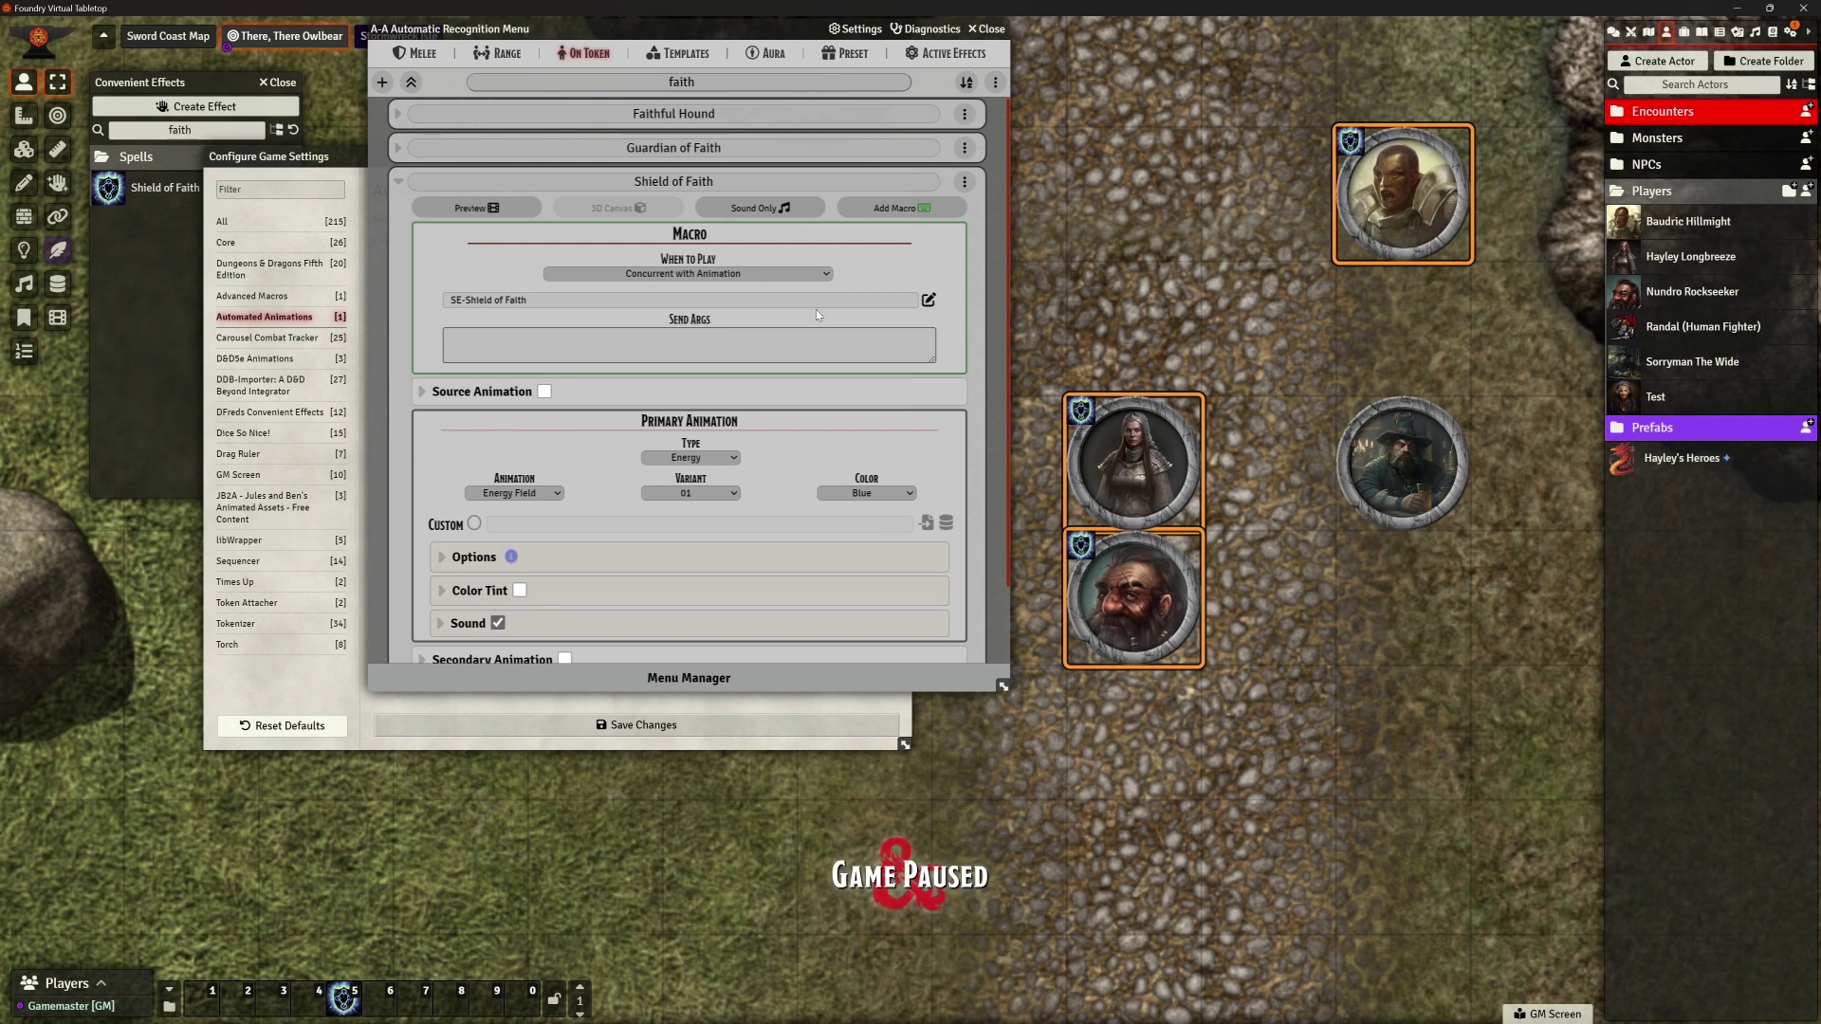
scroll(793, 301, down, 2)
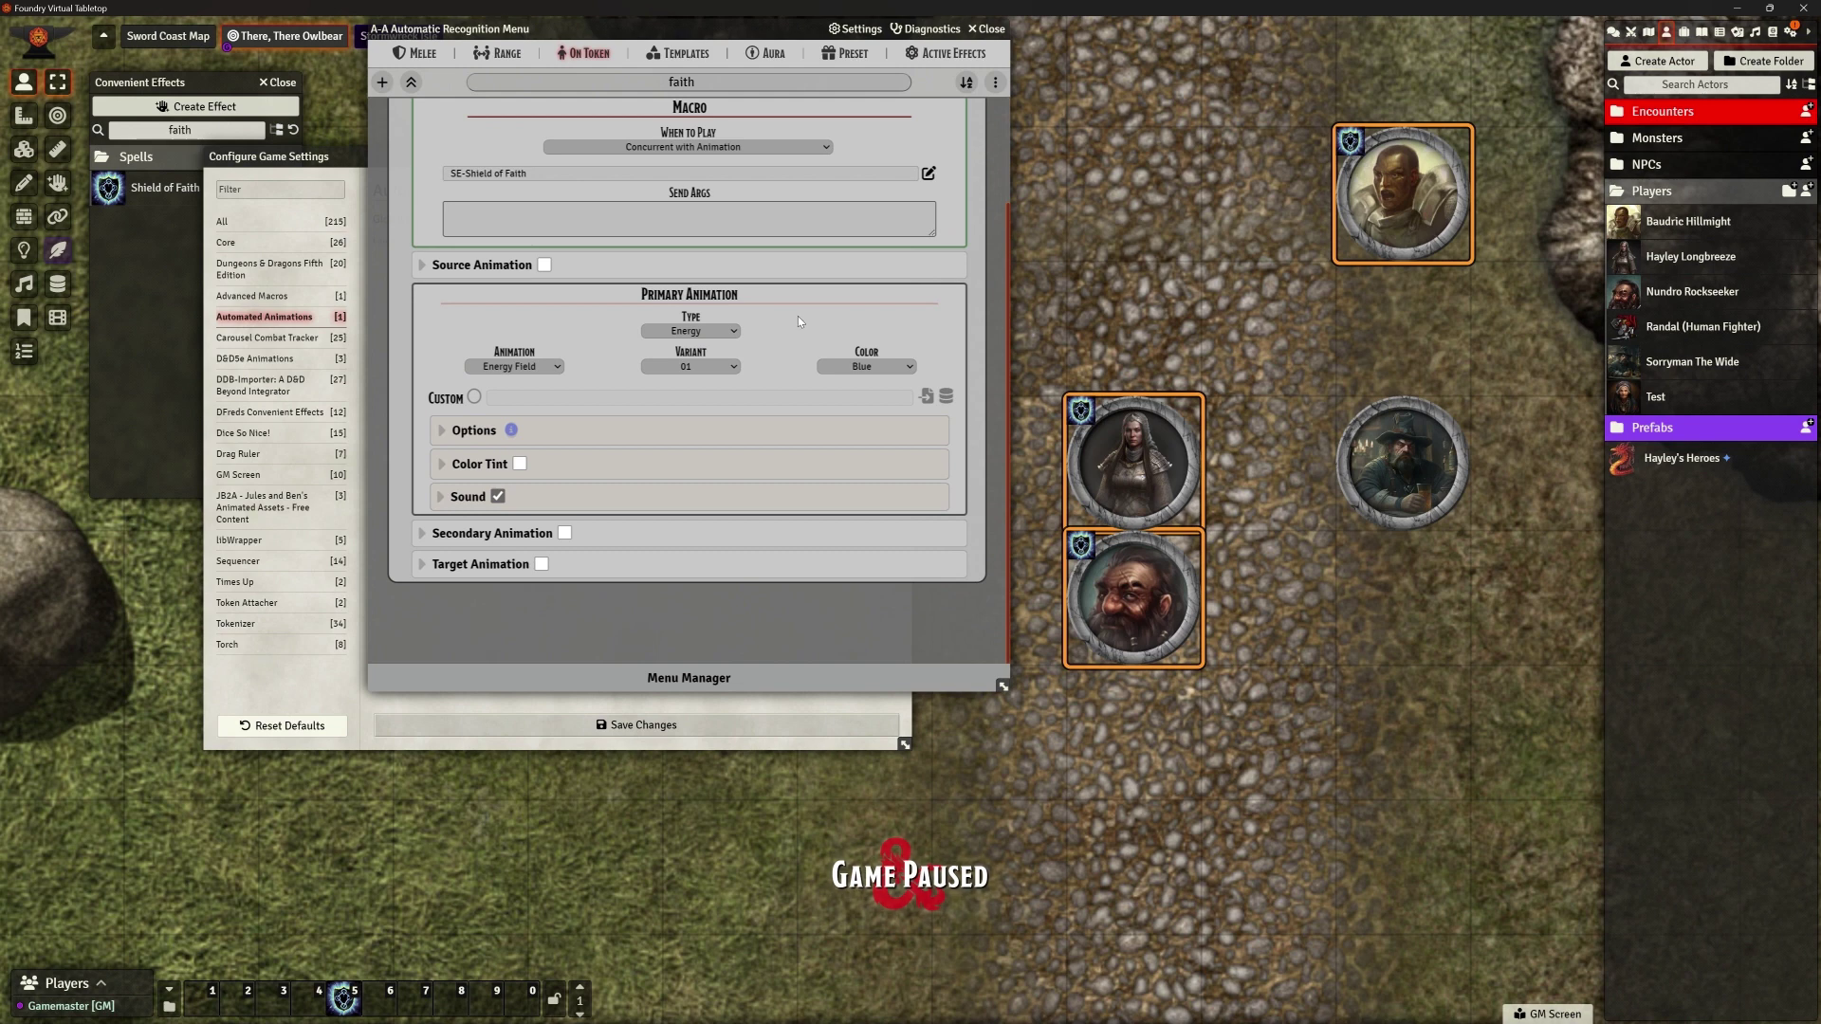
scroll(798, 316, up, 2)
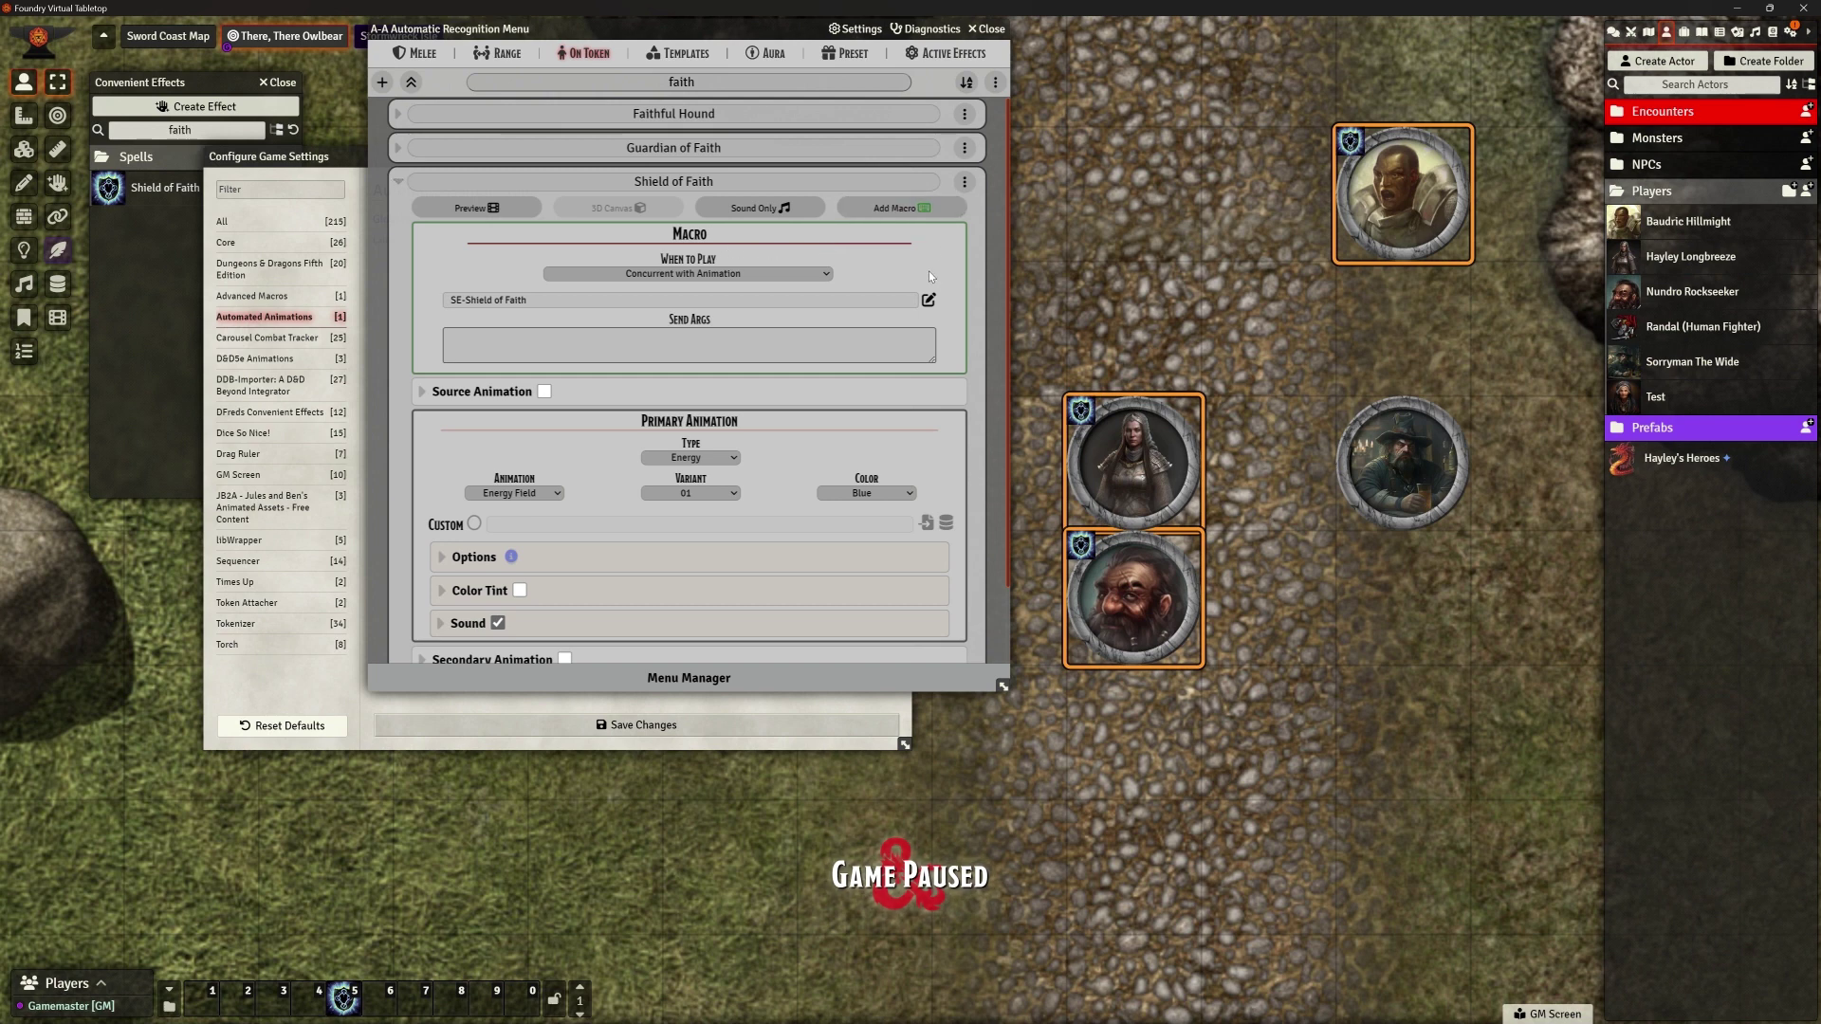
scroll(929, 276, down, 1)
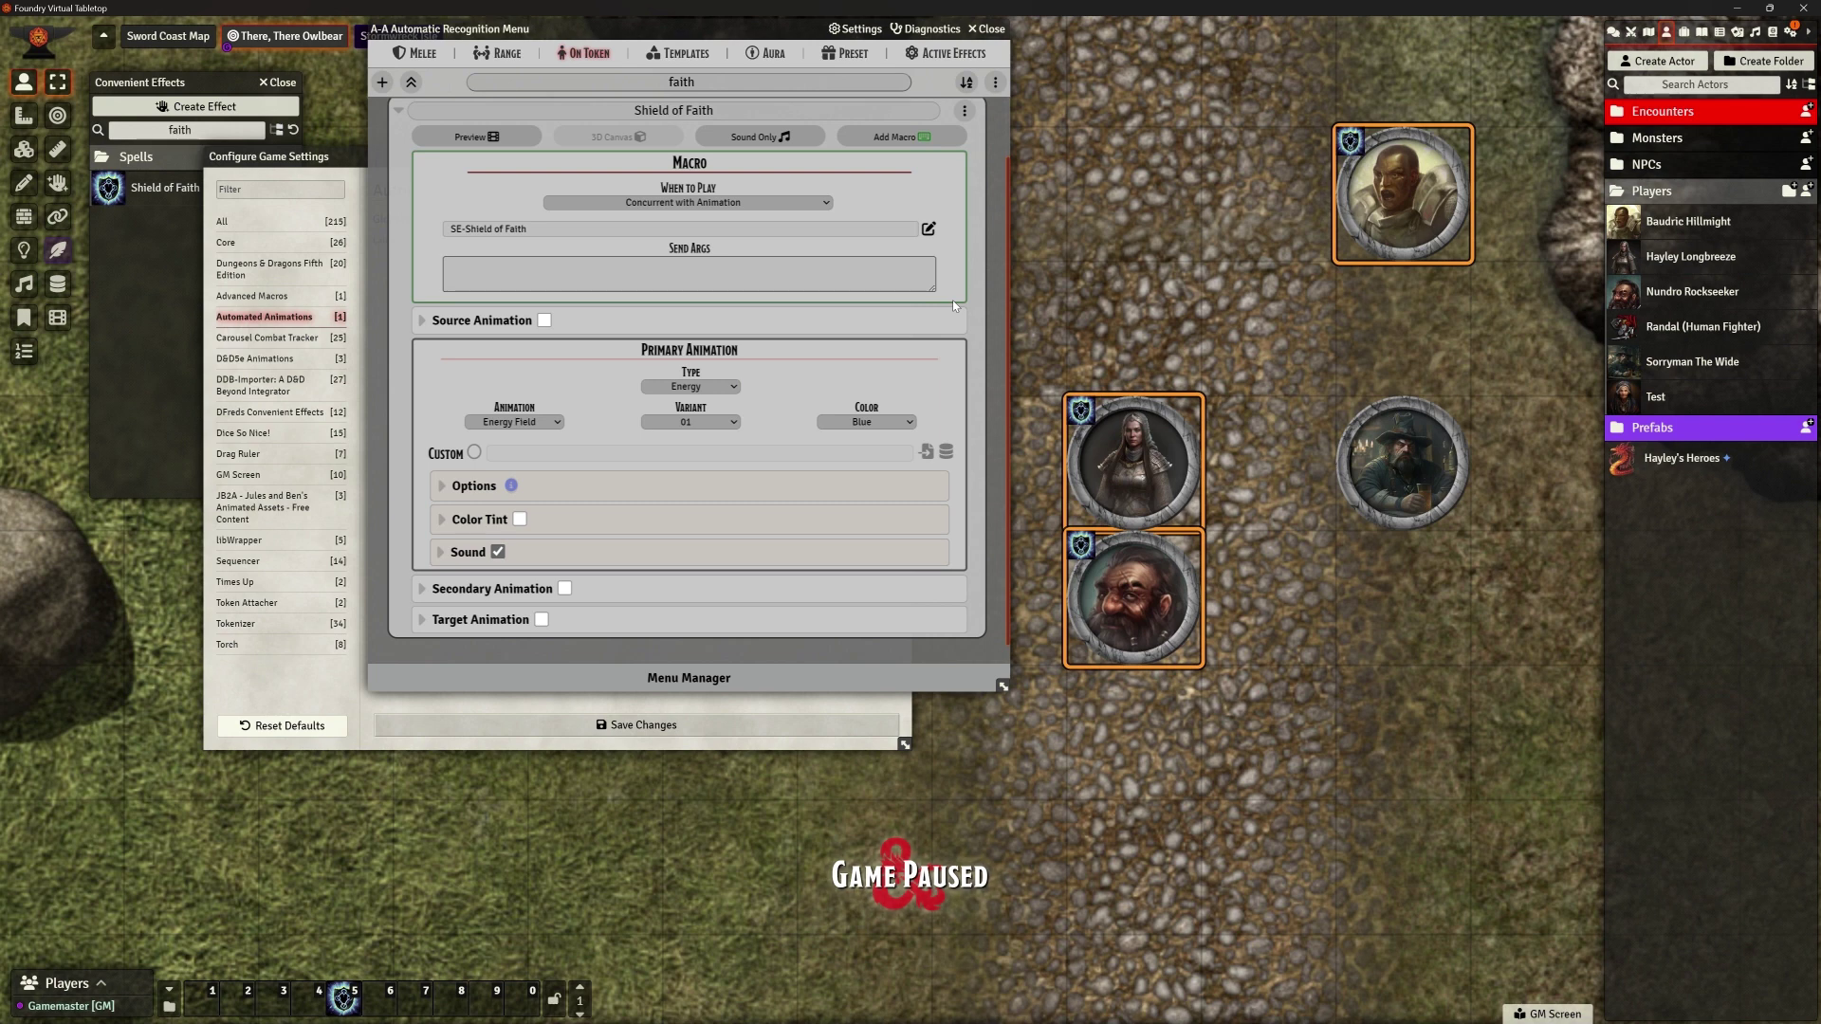
scroll(952, 300, up, 2)
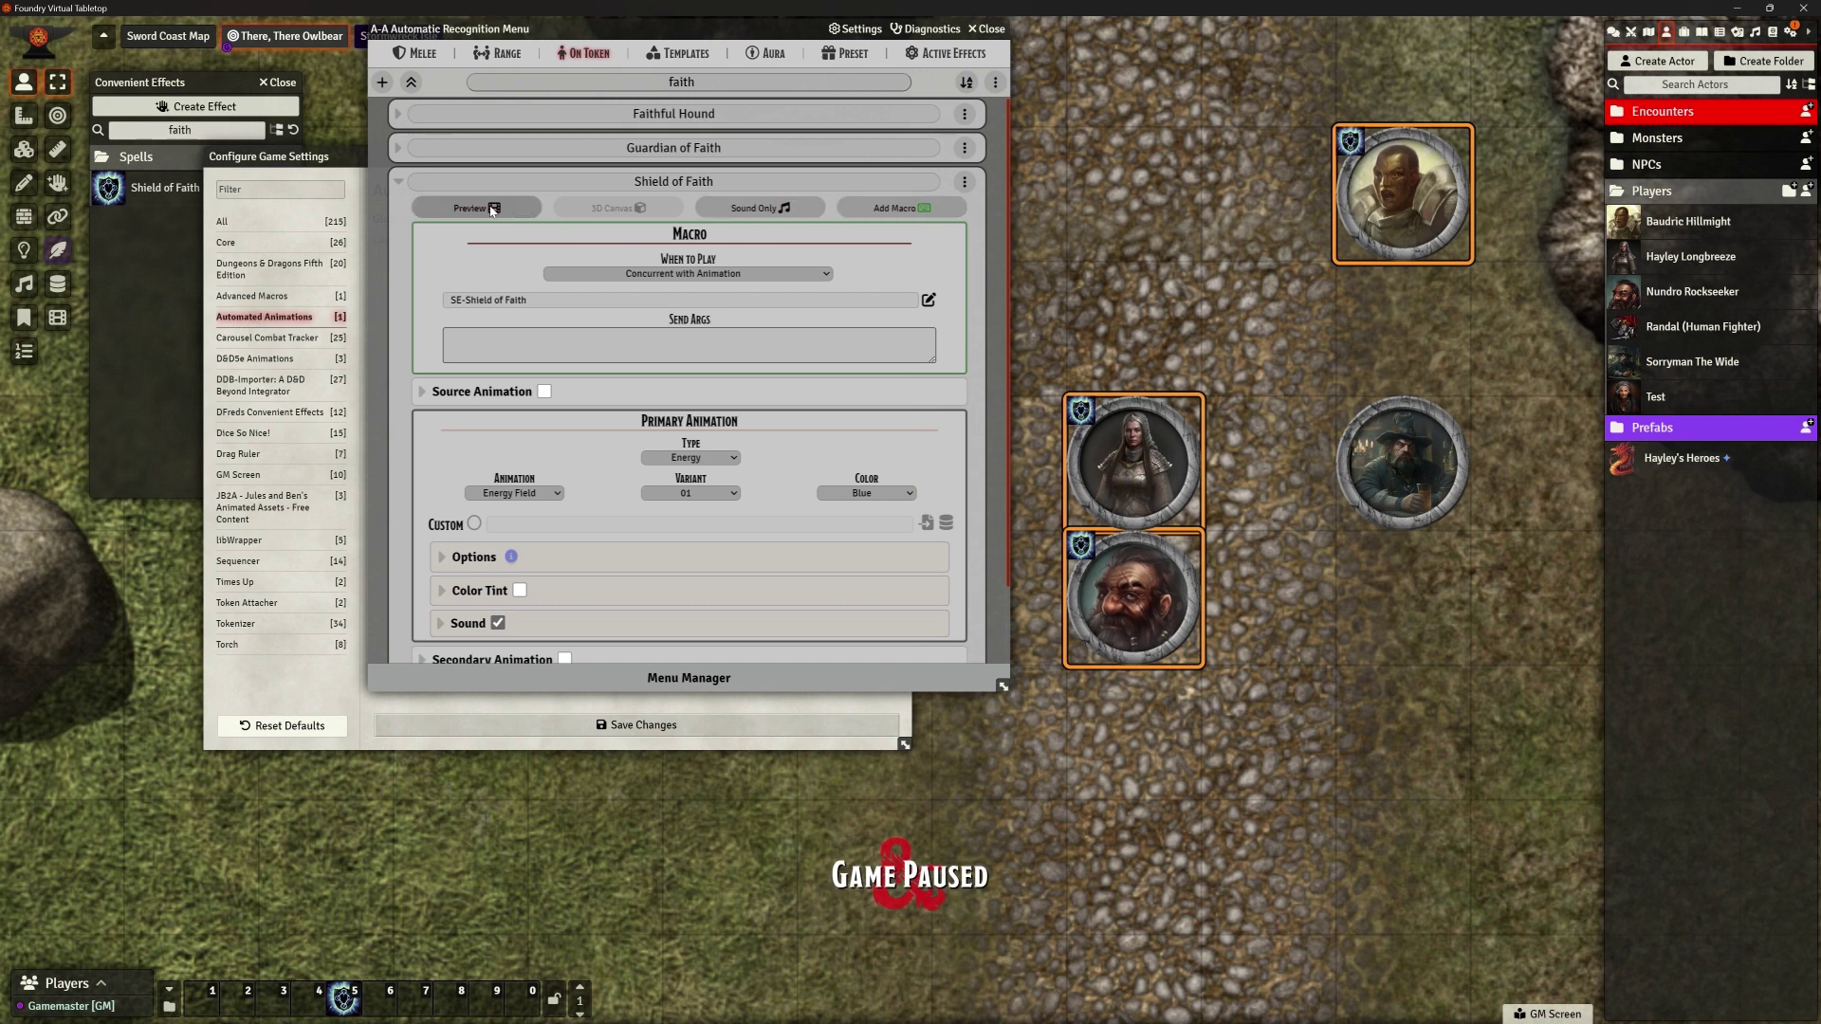
click(879, 213)
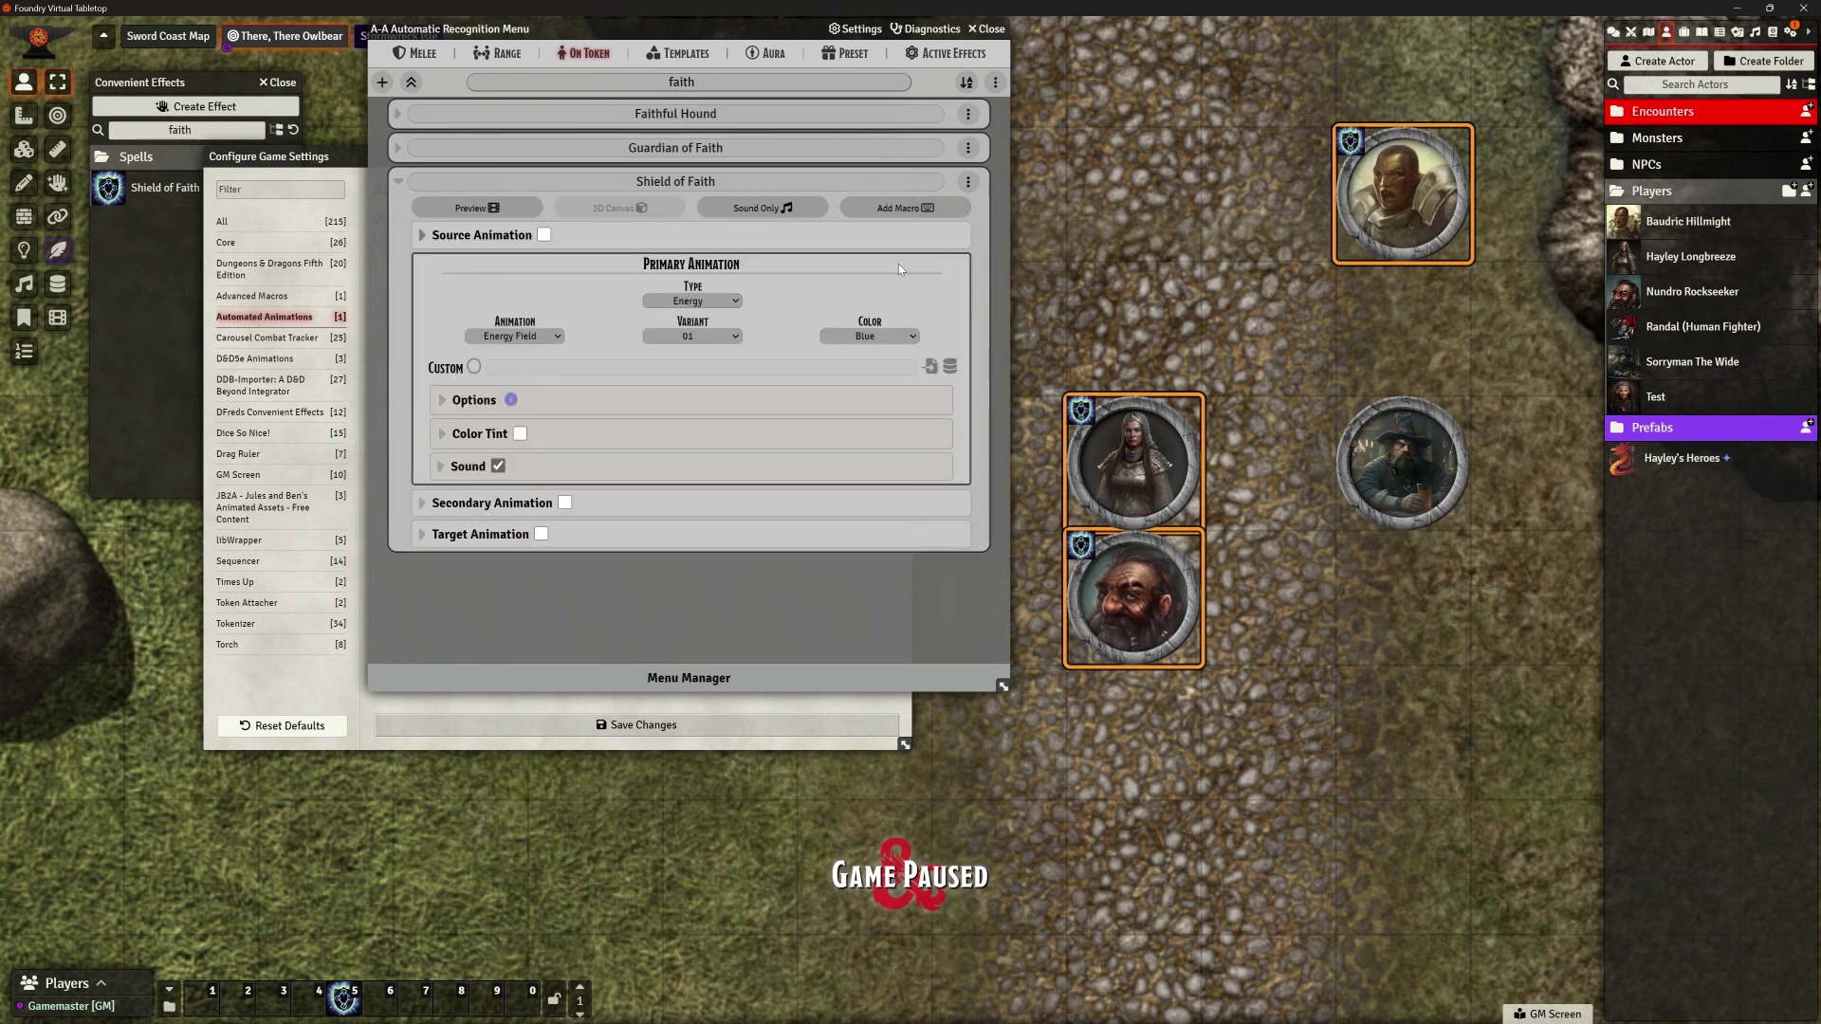
click(900, 208)
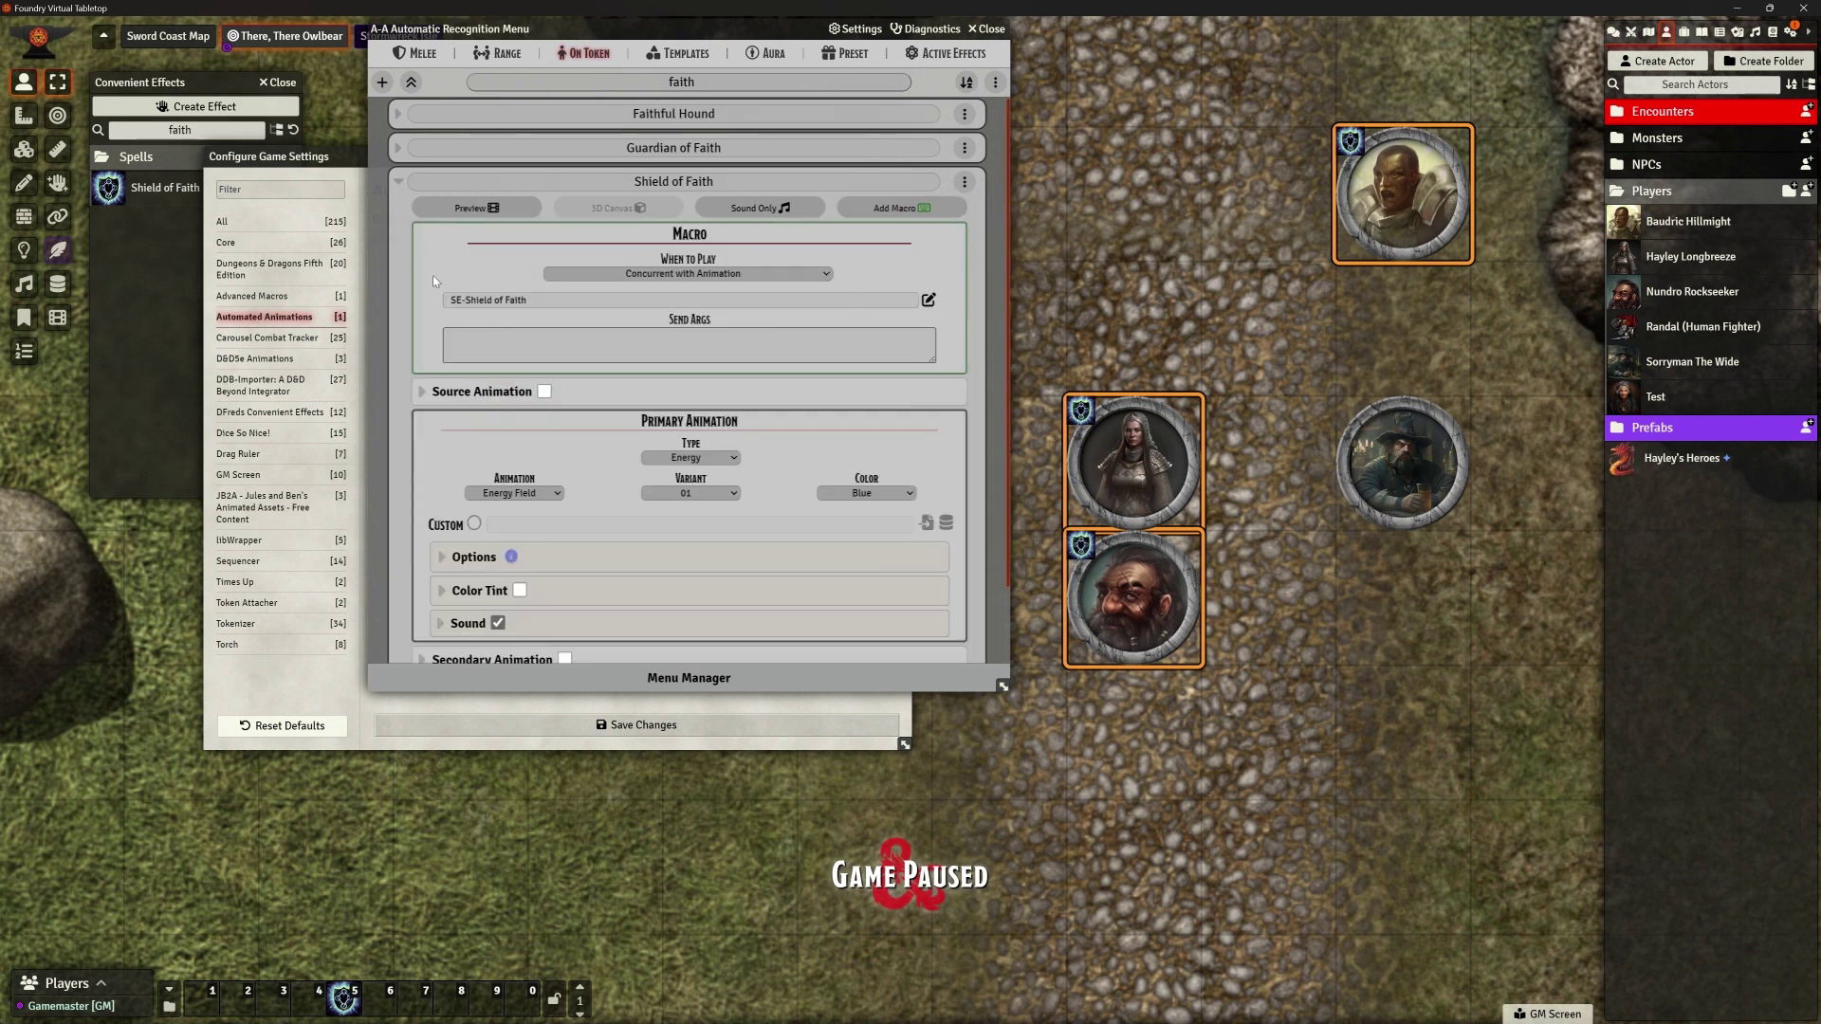
Expand the Primary Animation options of Shield of Faith and examine its Play On setting beside the tokens
scroll(527, 417, down, 2)
click(473, 548)
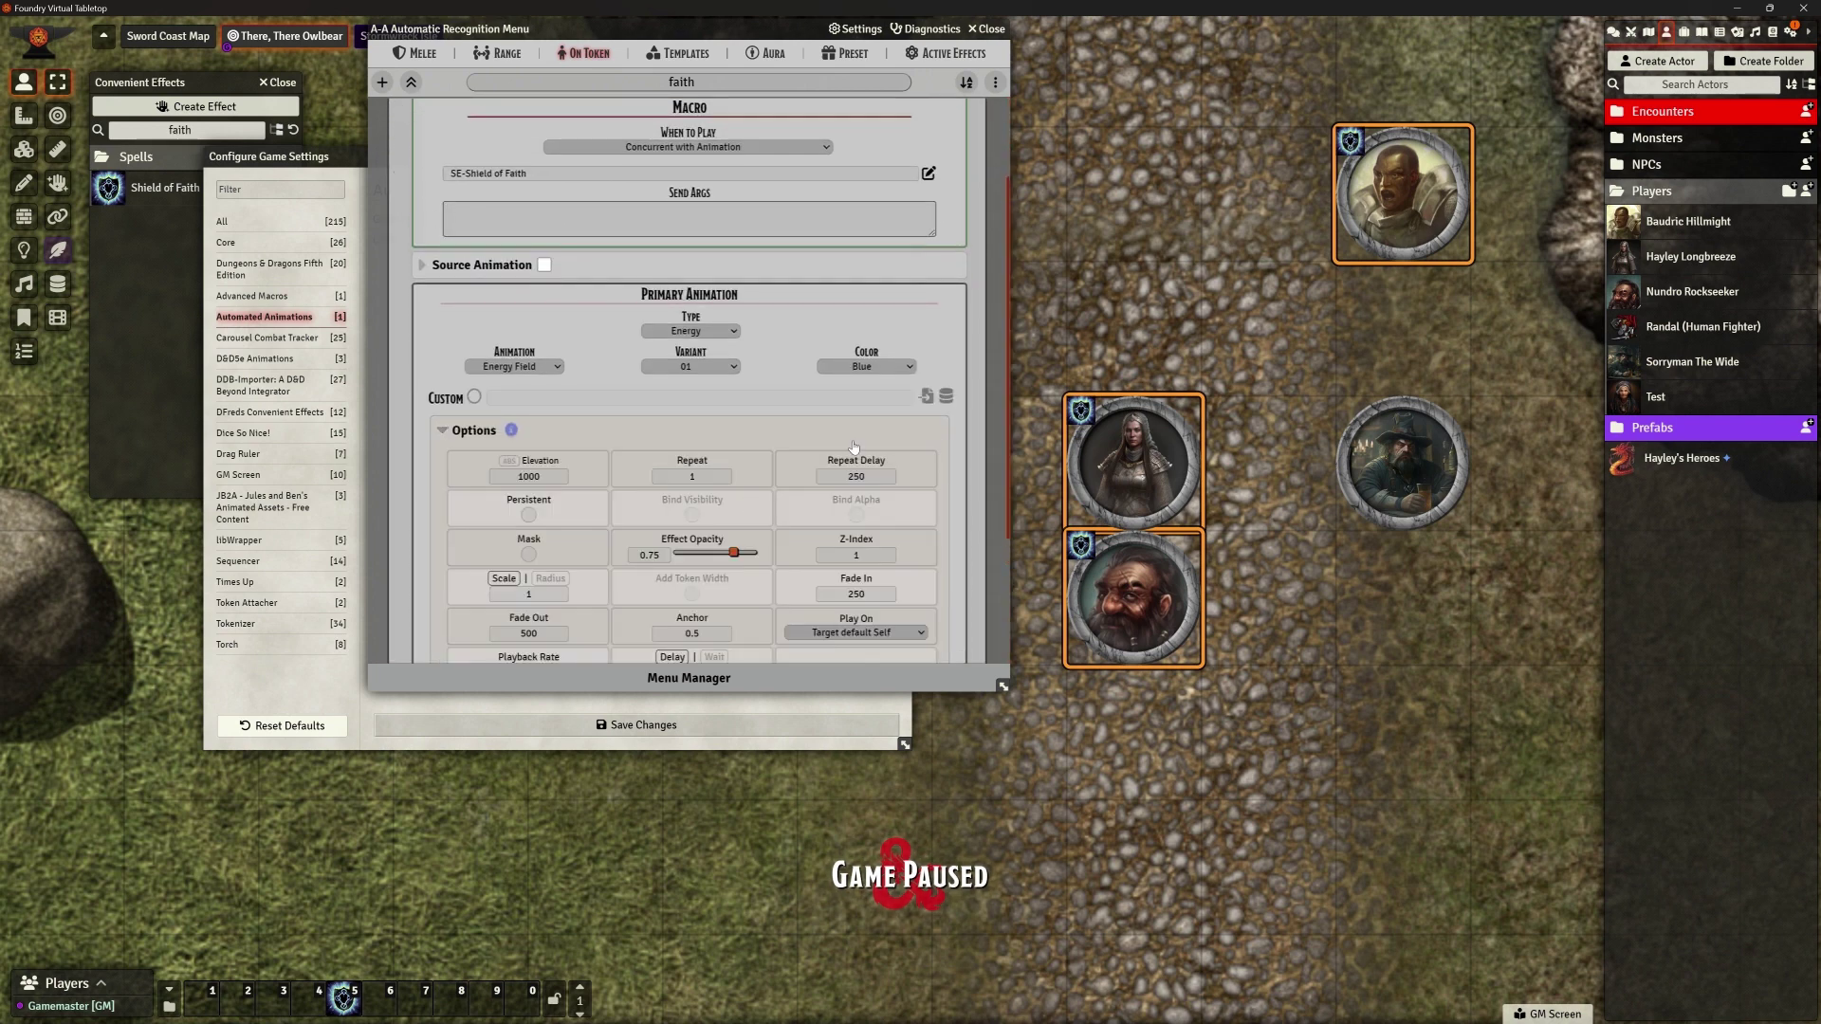
scroll(783, 395, down, 3)
scroll(783, 398, down, 1)
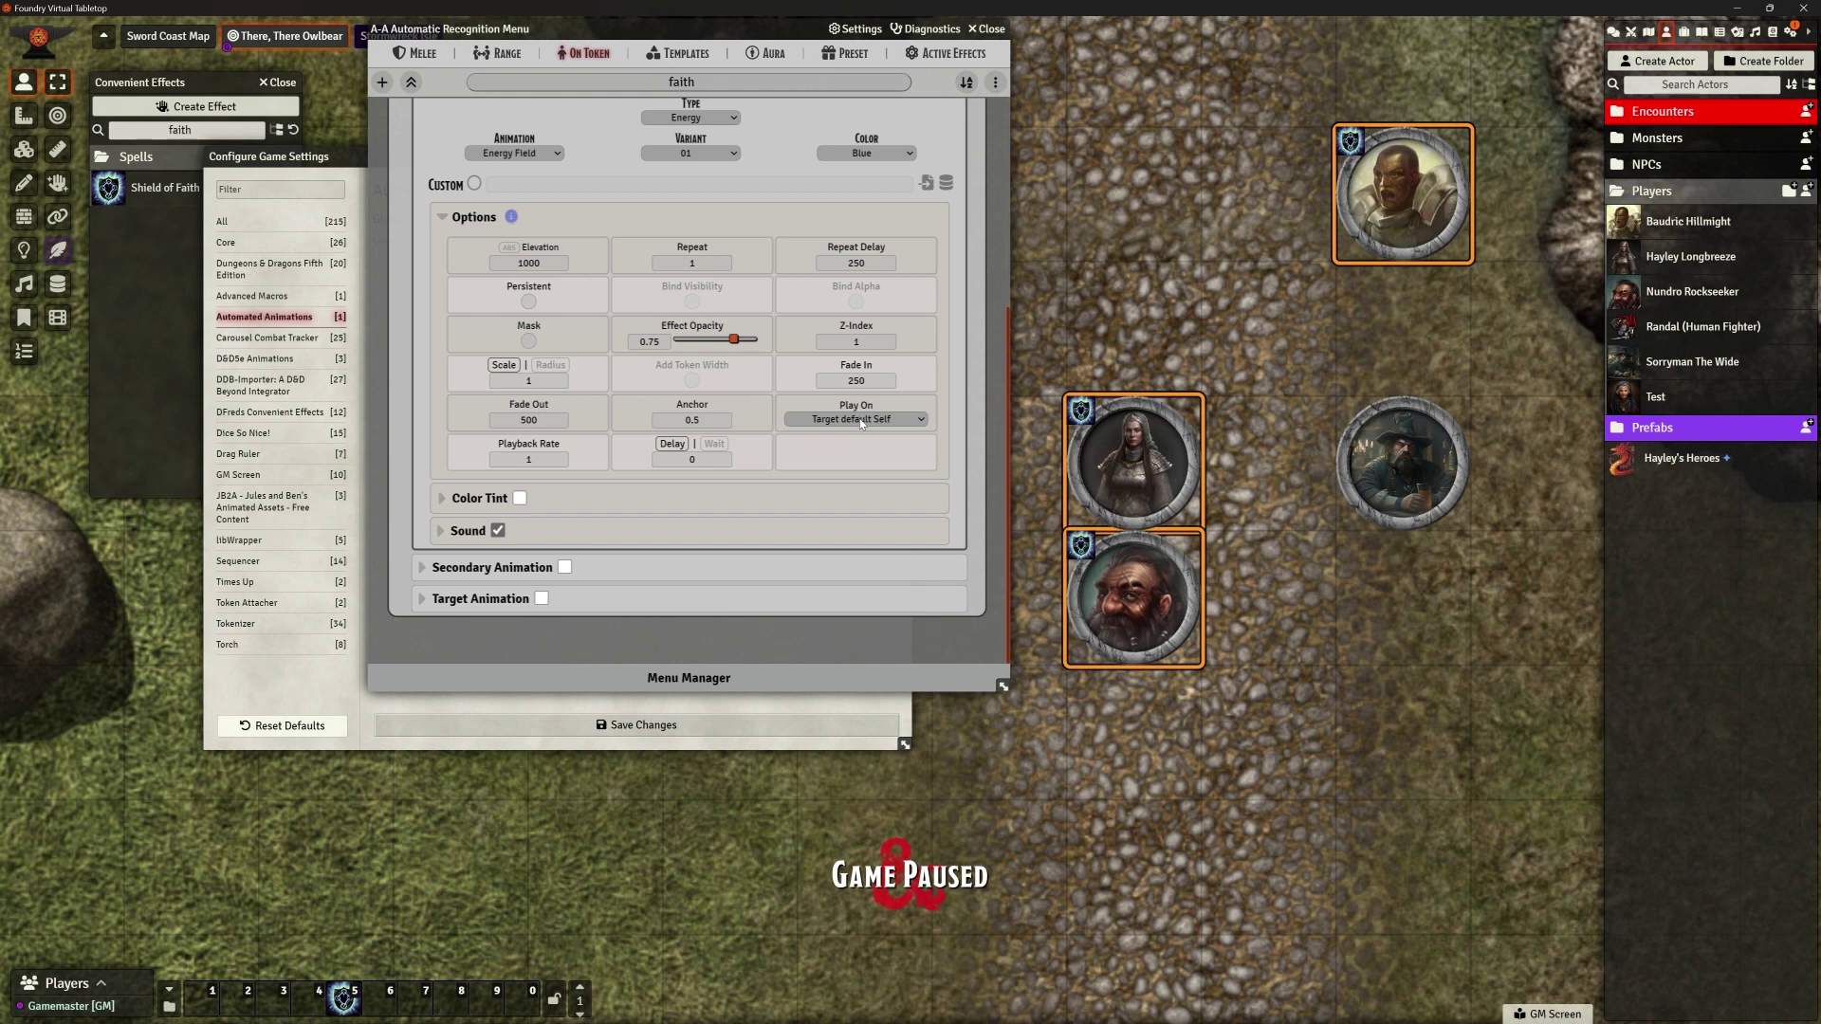
drag(803, 42, 779, 140)
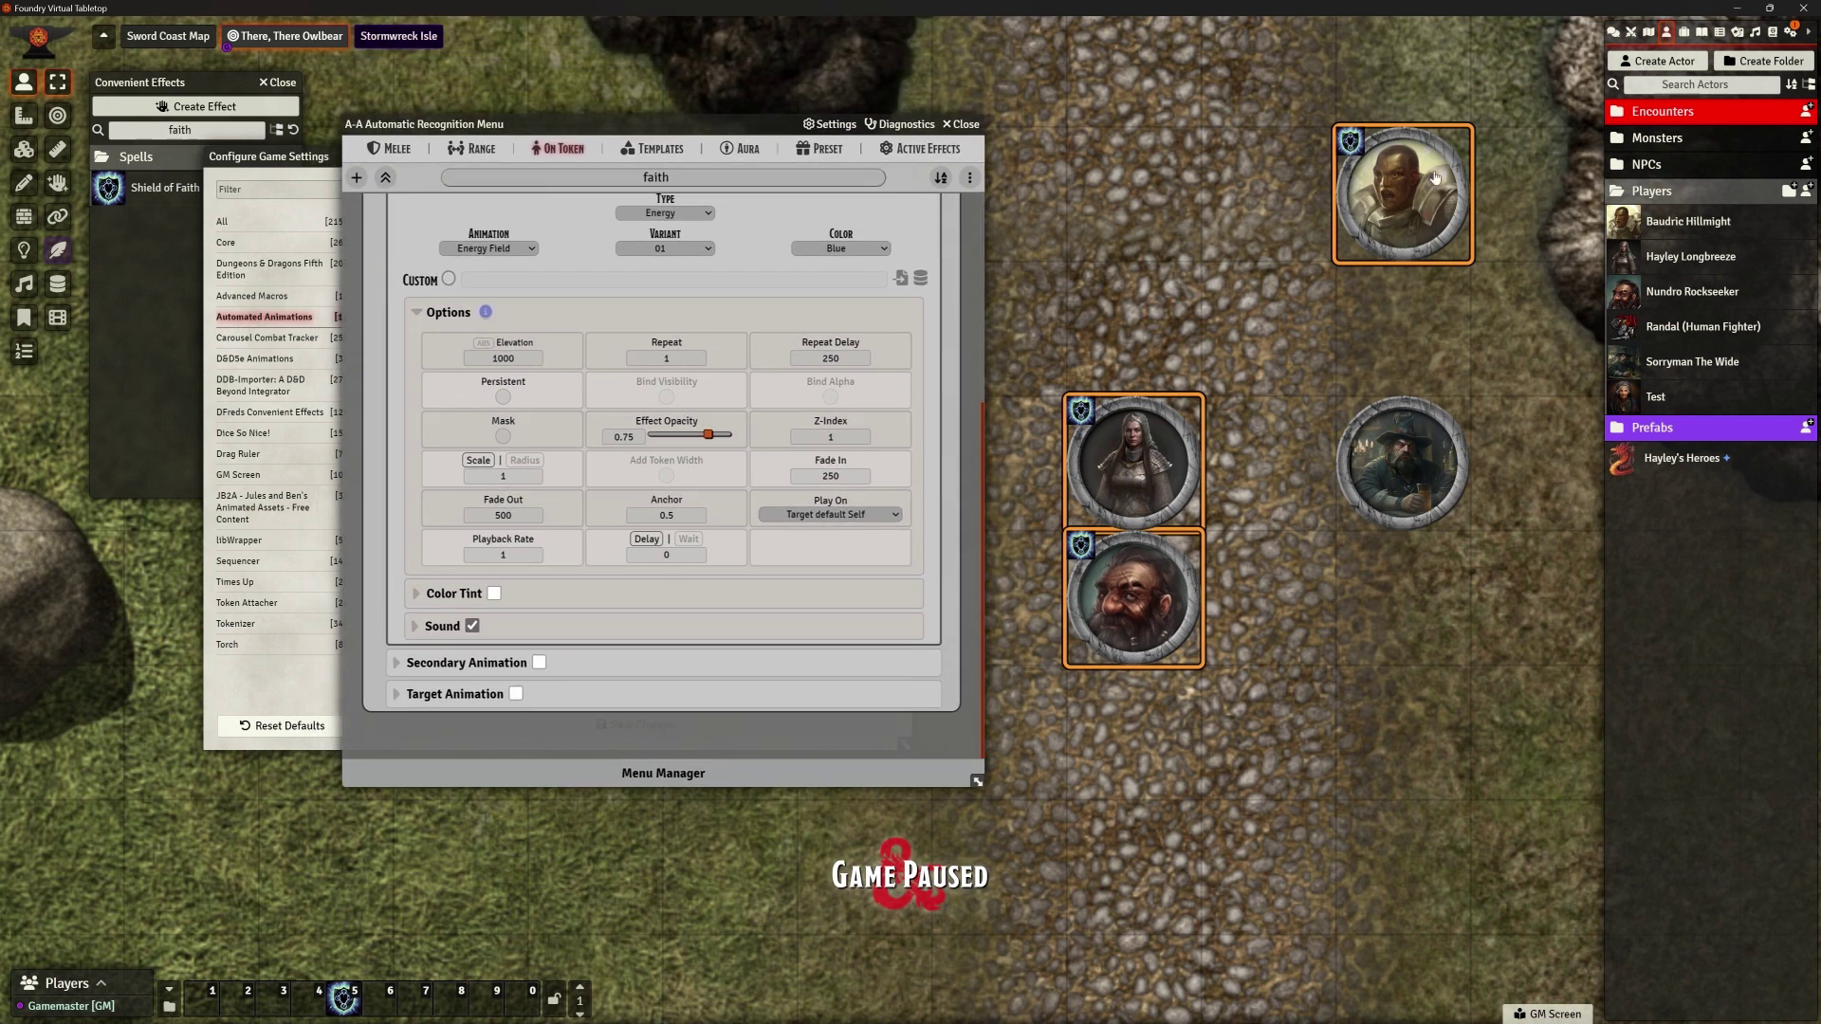
Review the Play On choices of Shield of Faith's primary animation without changing them, and close the Automatic Recognition Menu and game settings
click(823, 516)
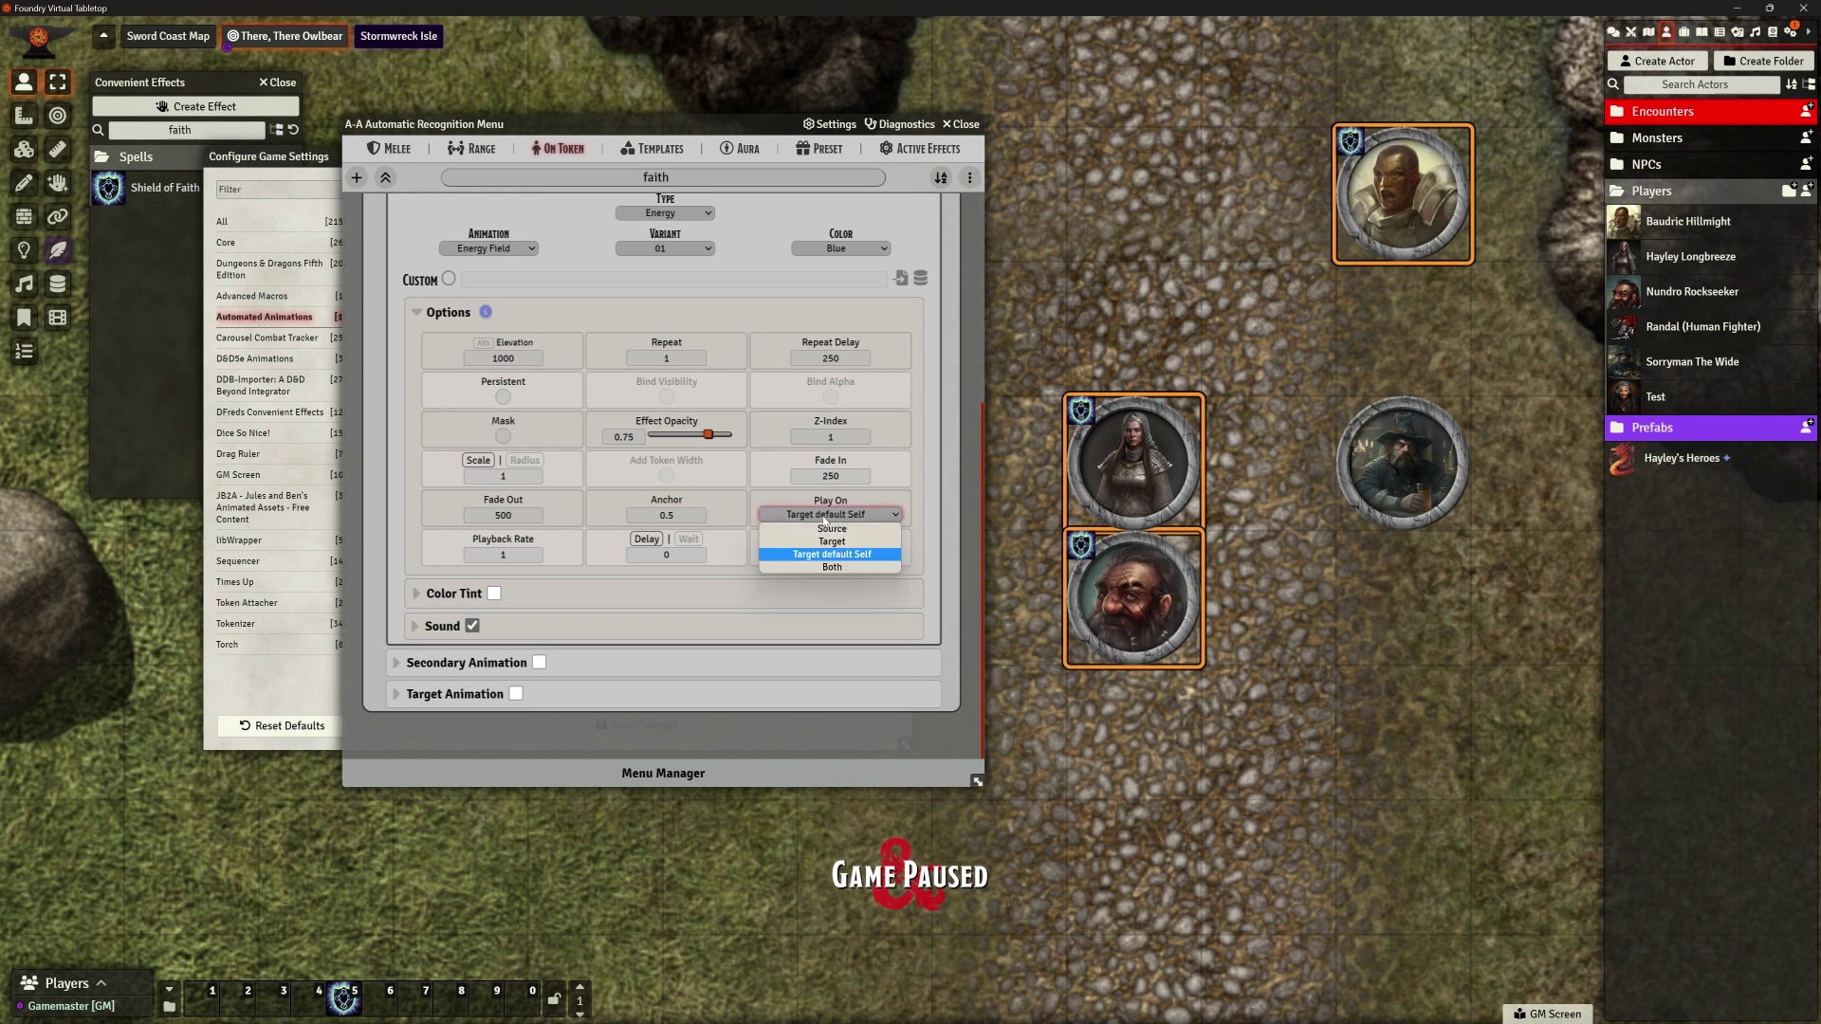
click(825, 519)
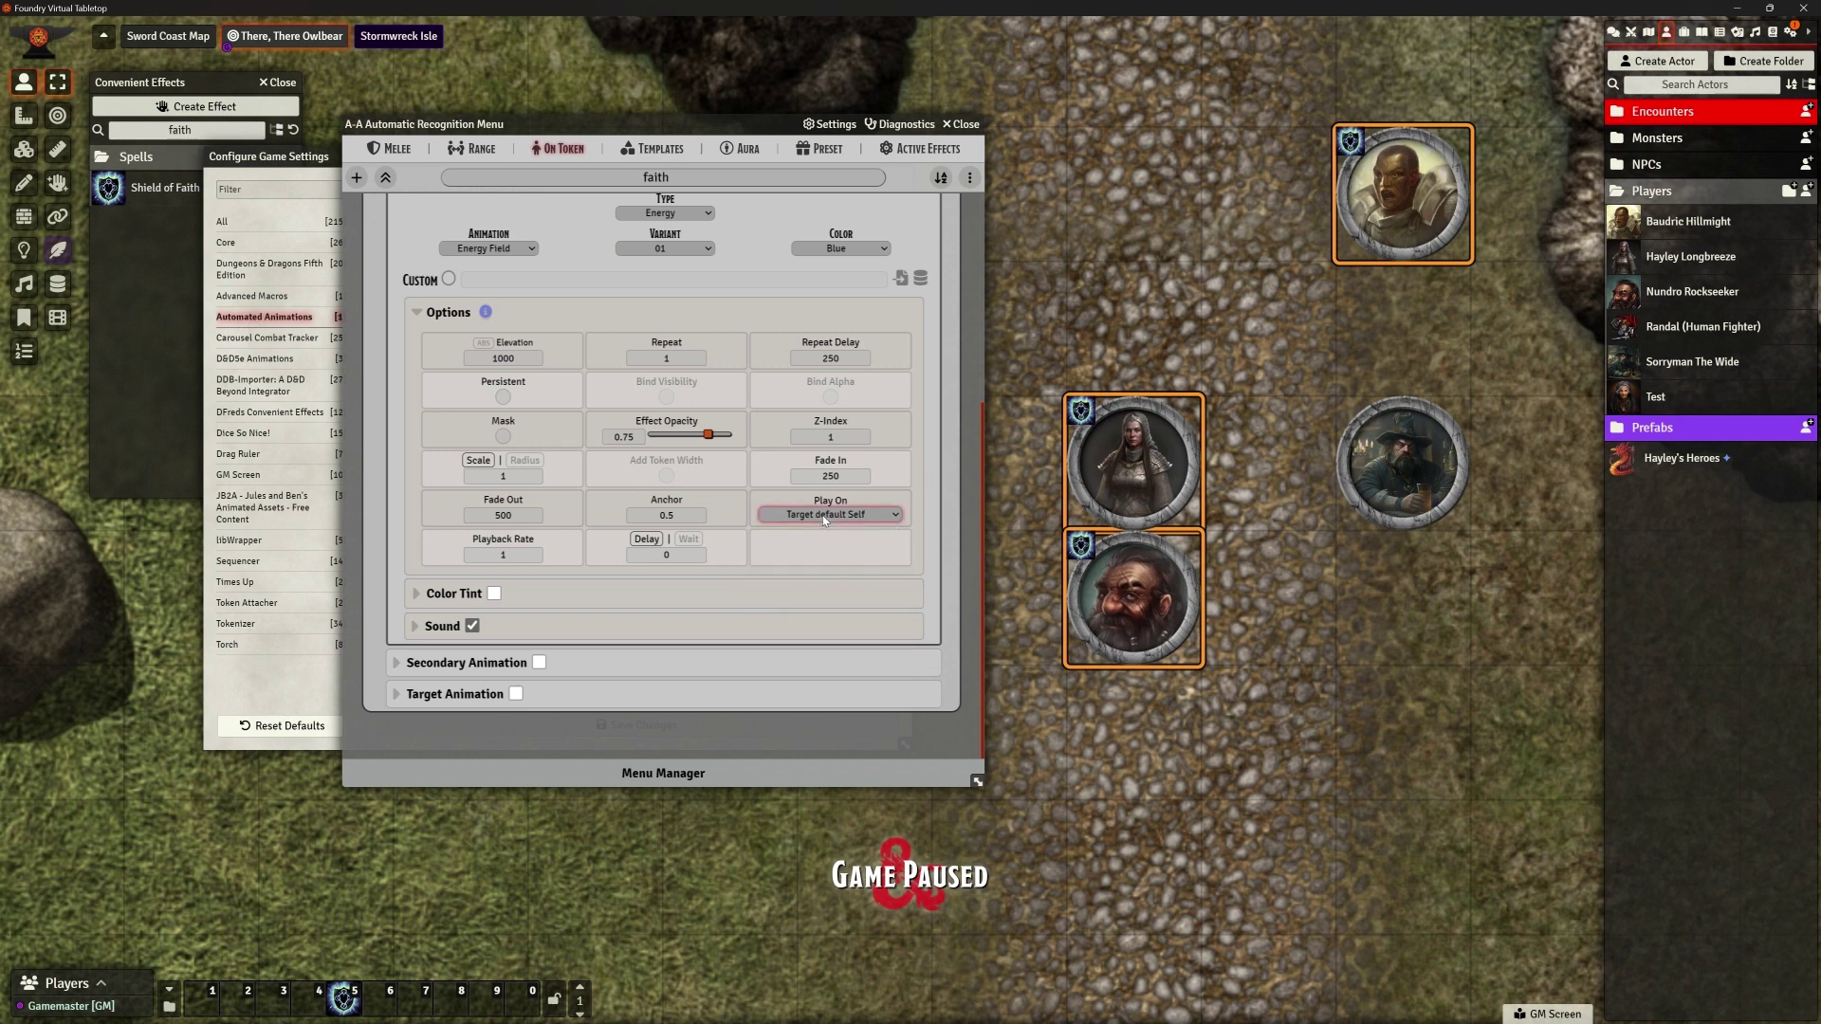
scroll(675, 356, up, 1)
scroll(675, 357, down, 1)
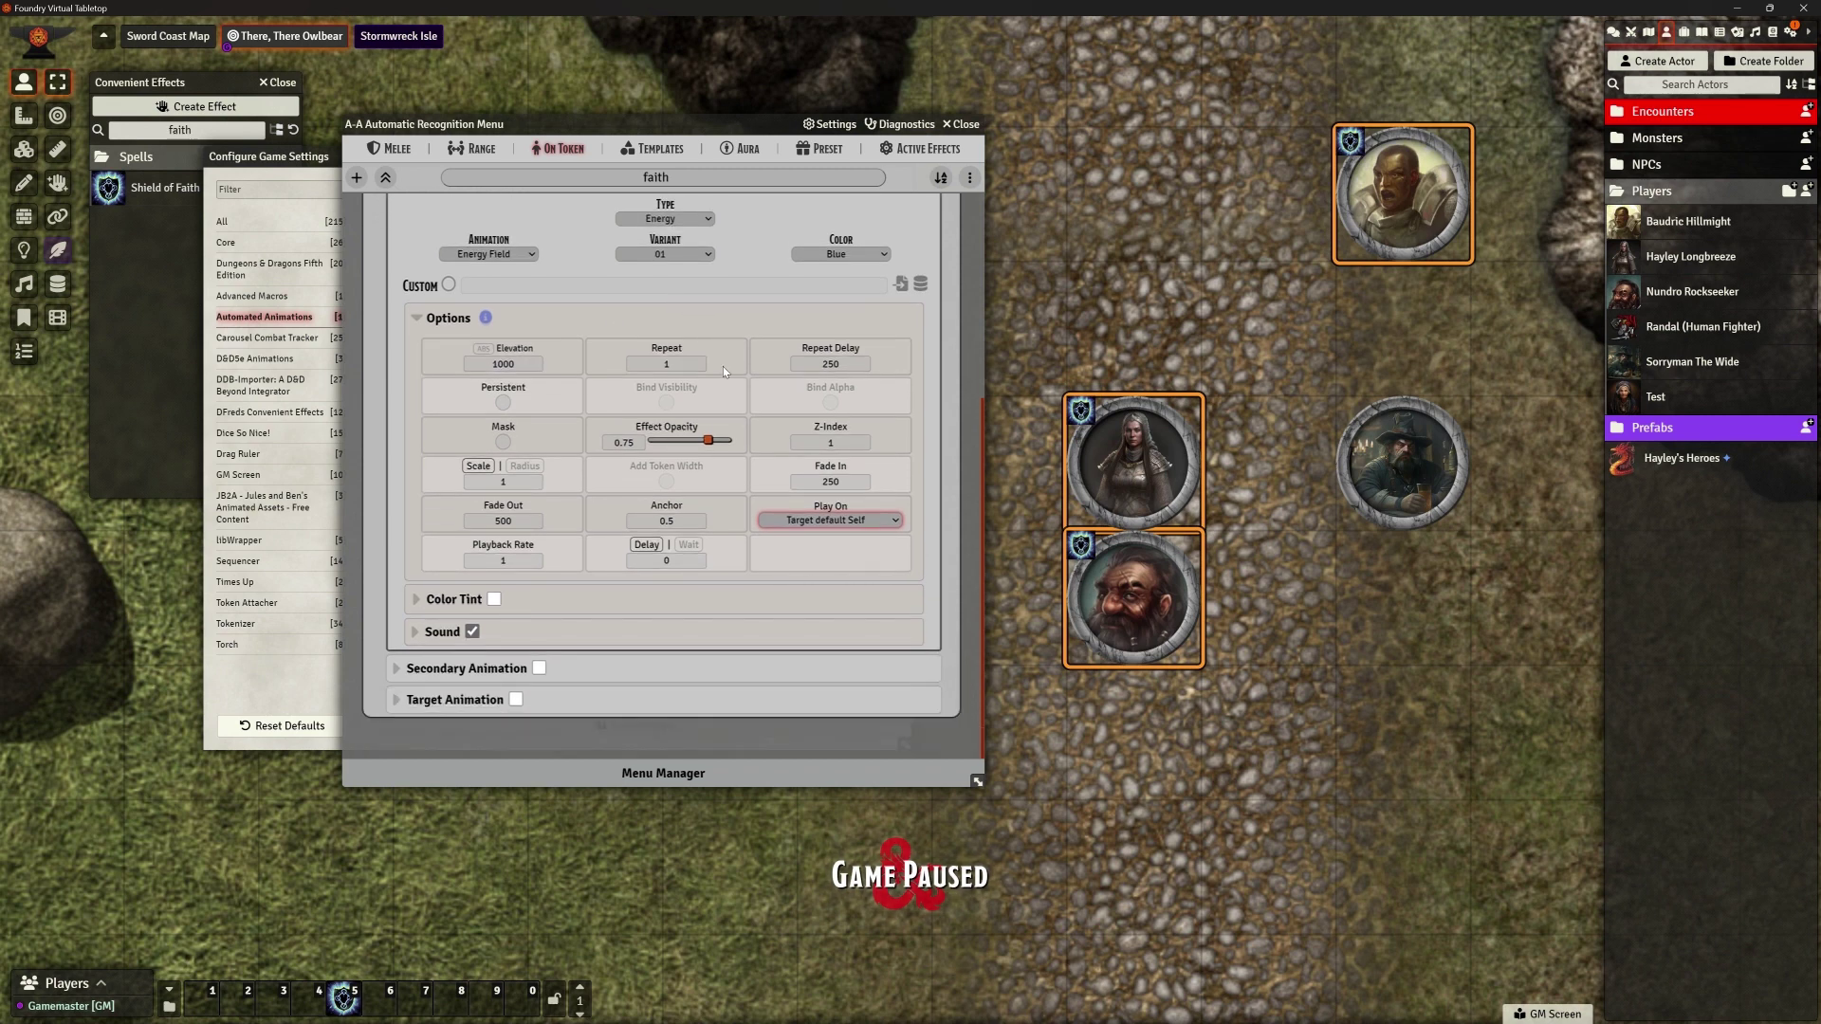
click(827, 518)
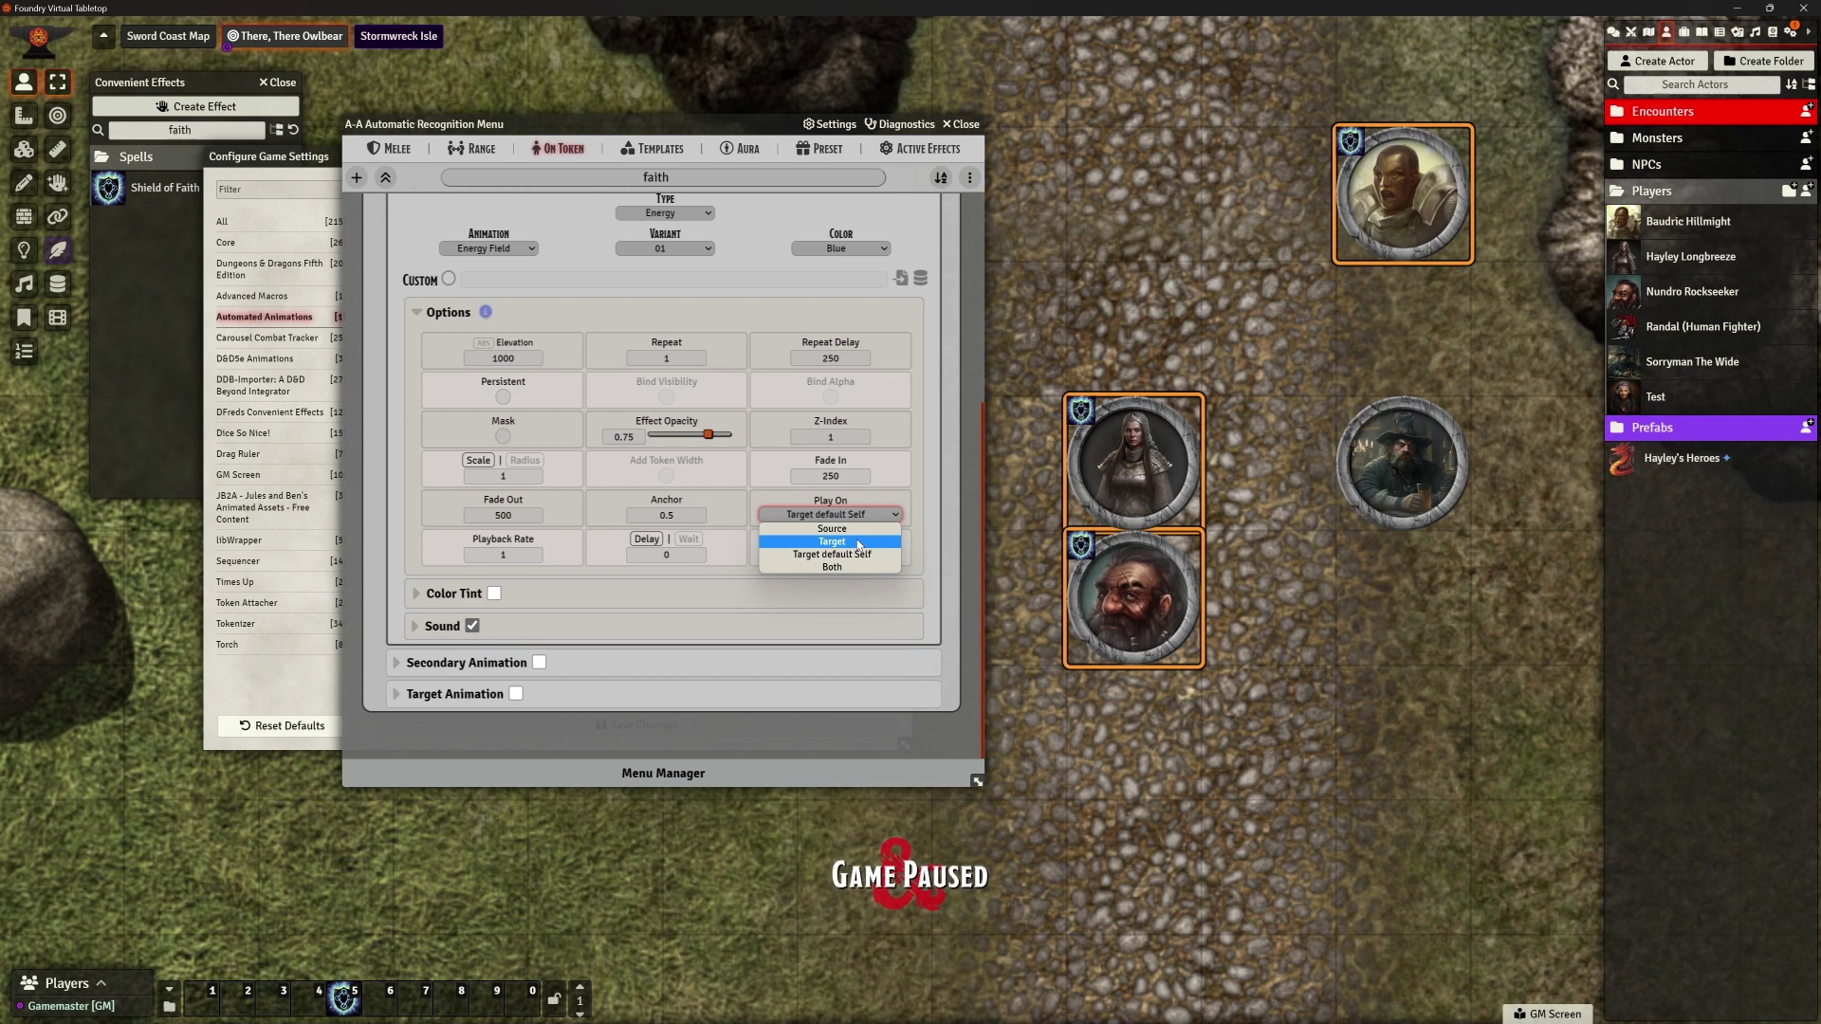
click(924, 537)
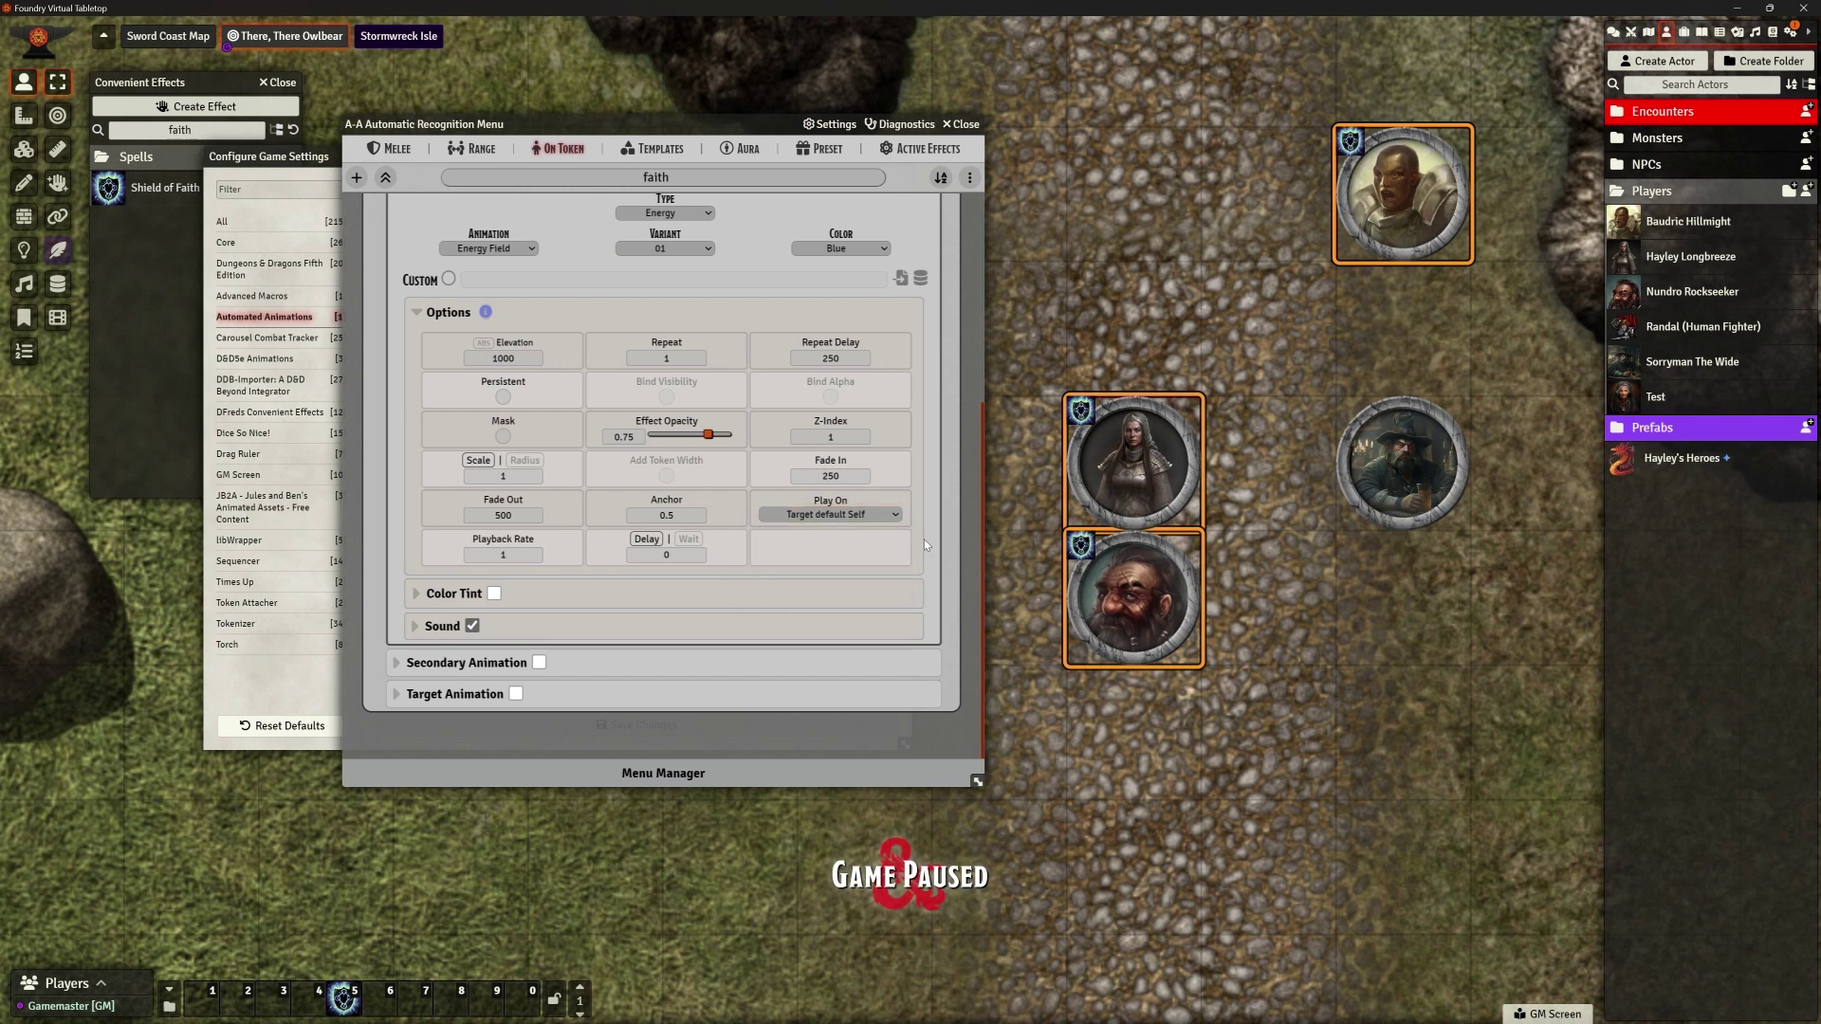
click(960, 124)
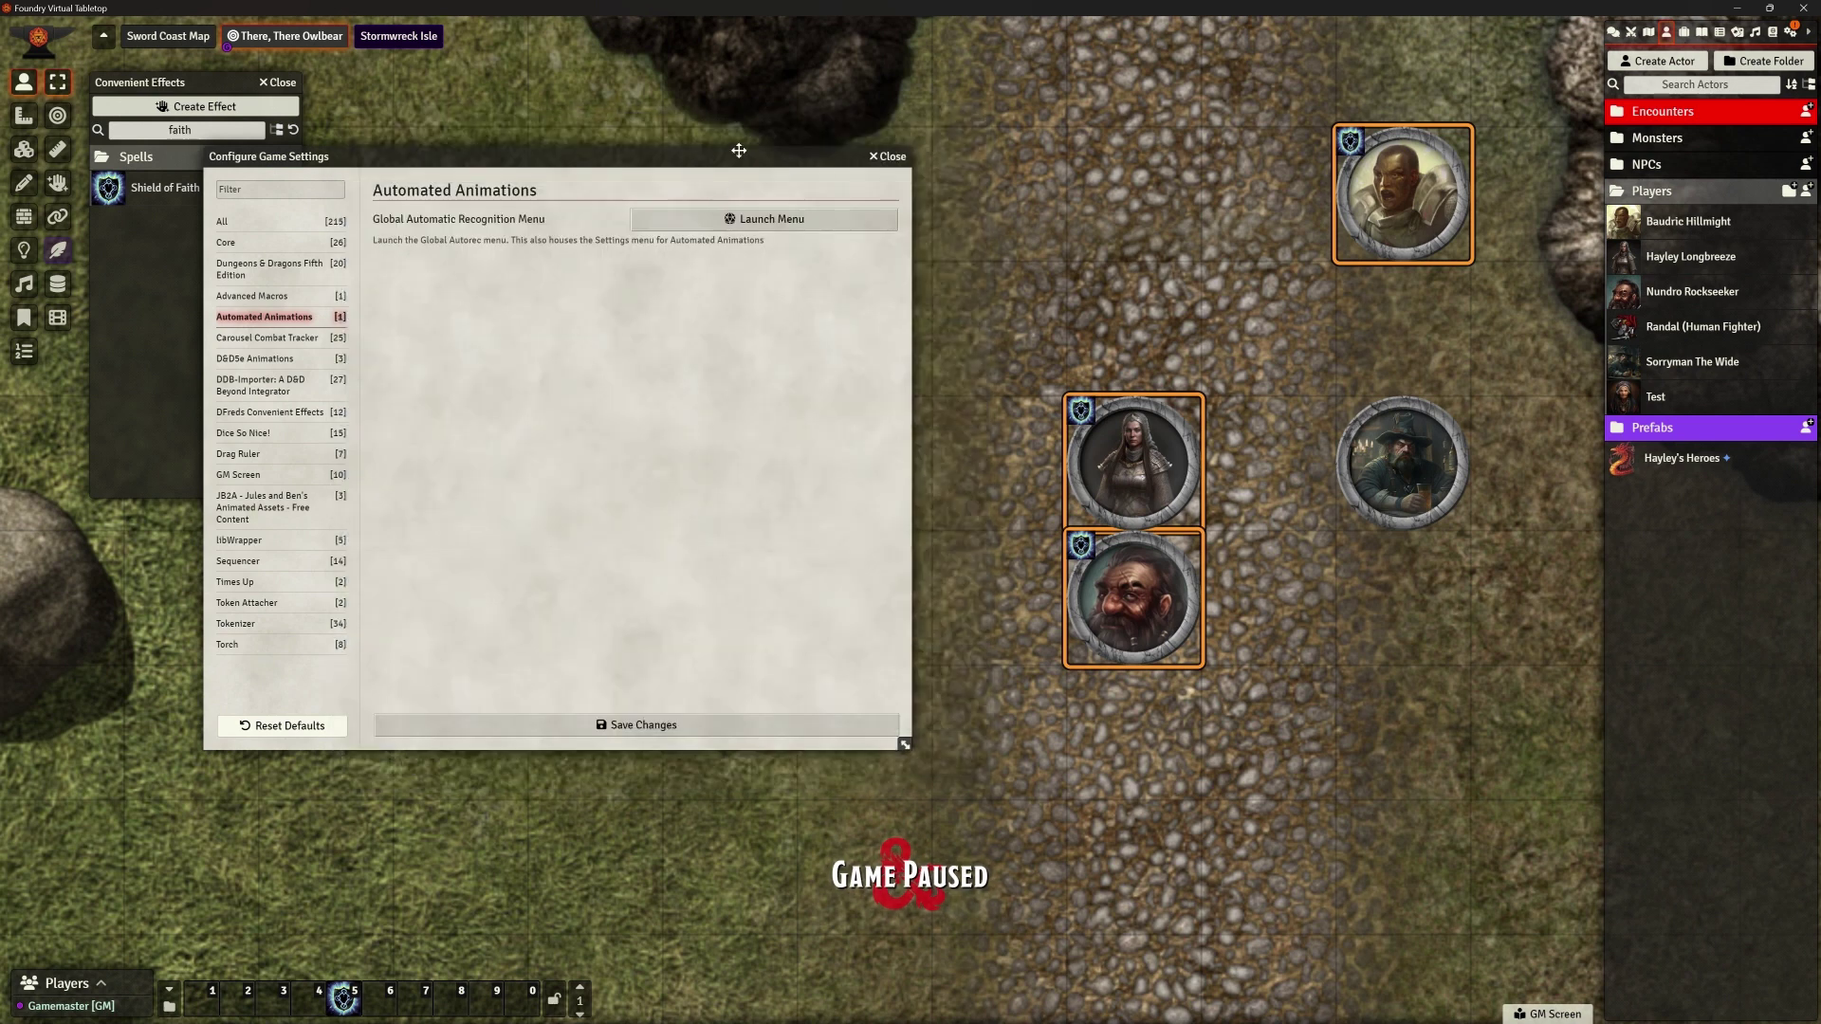
drag(634, 157, 756, 146)
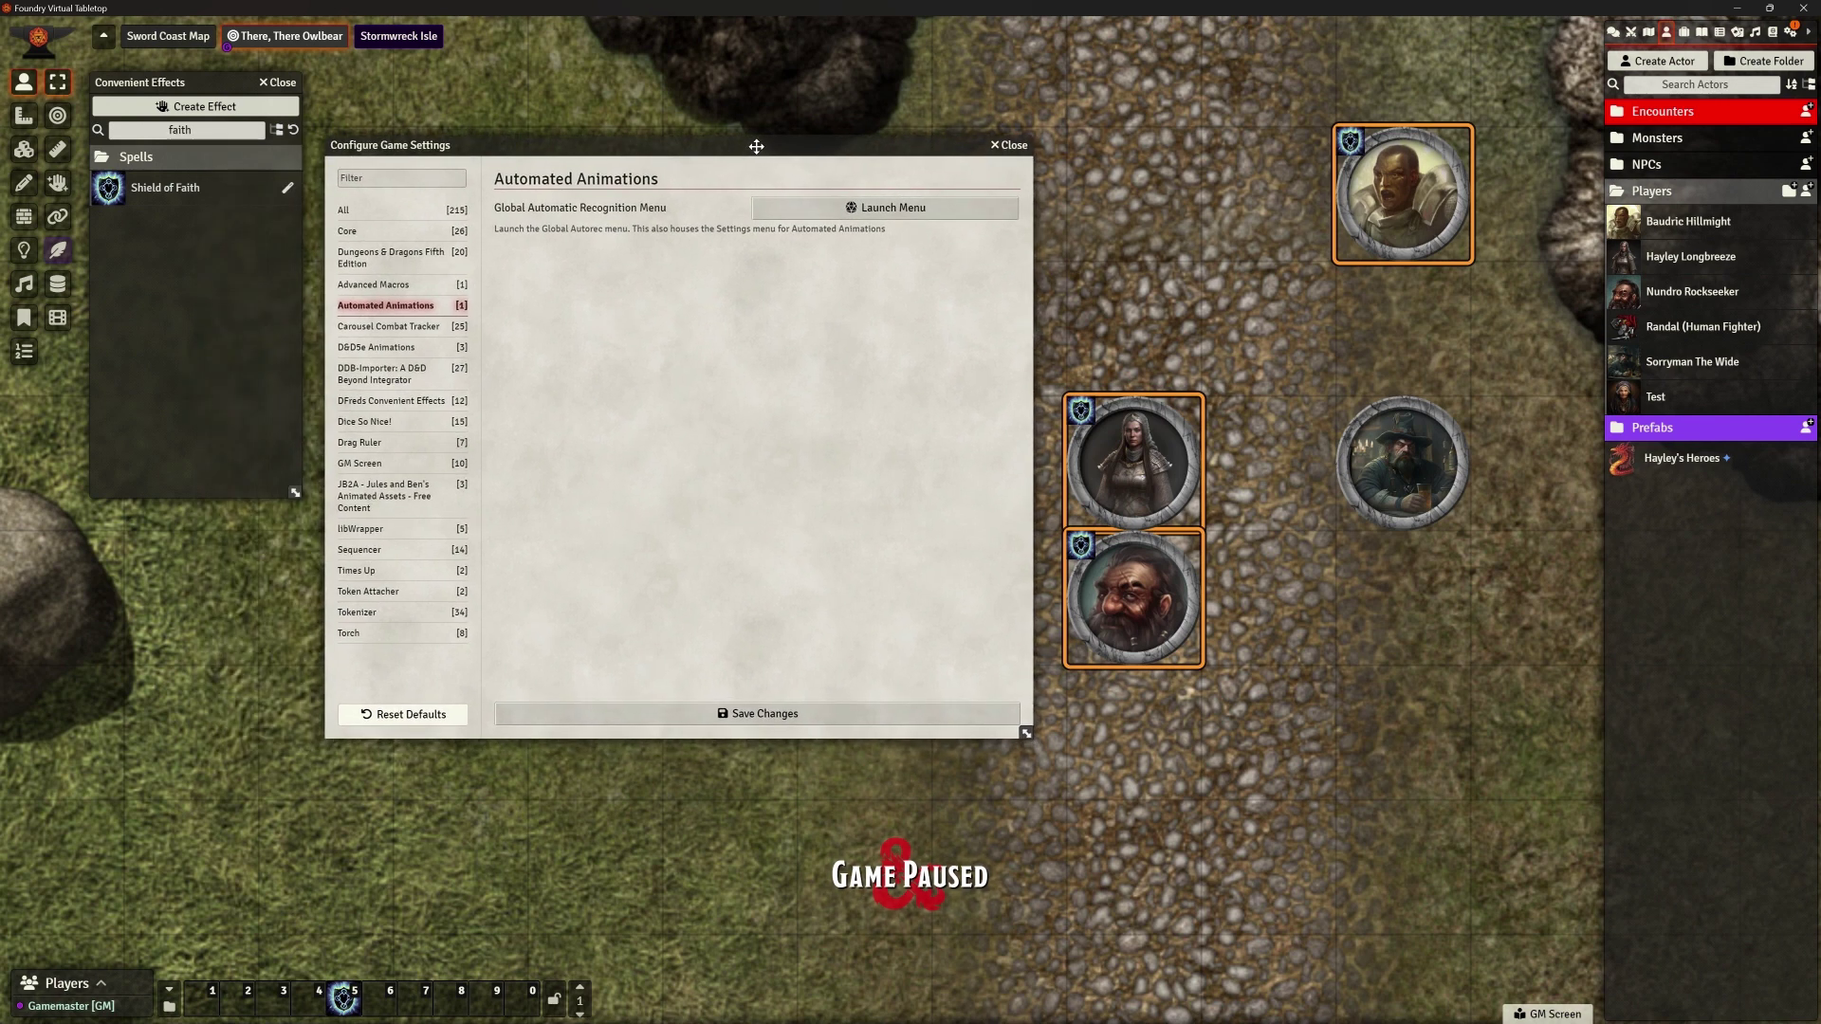
click(1011, 146)
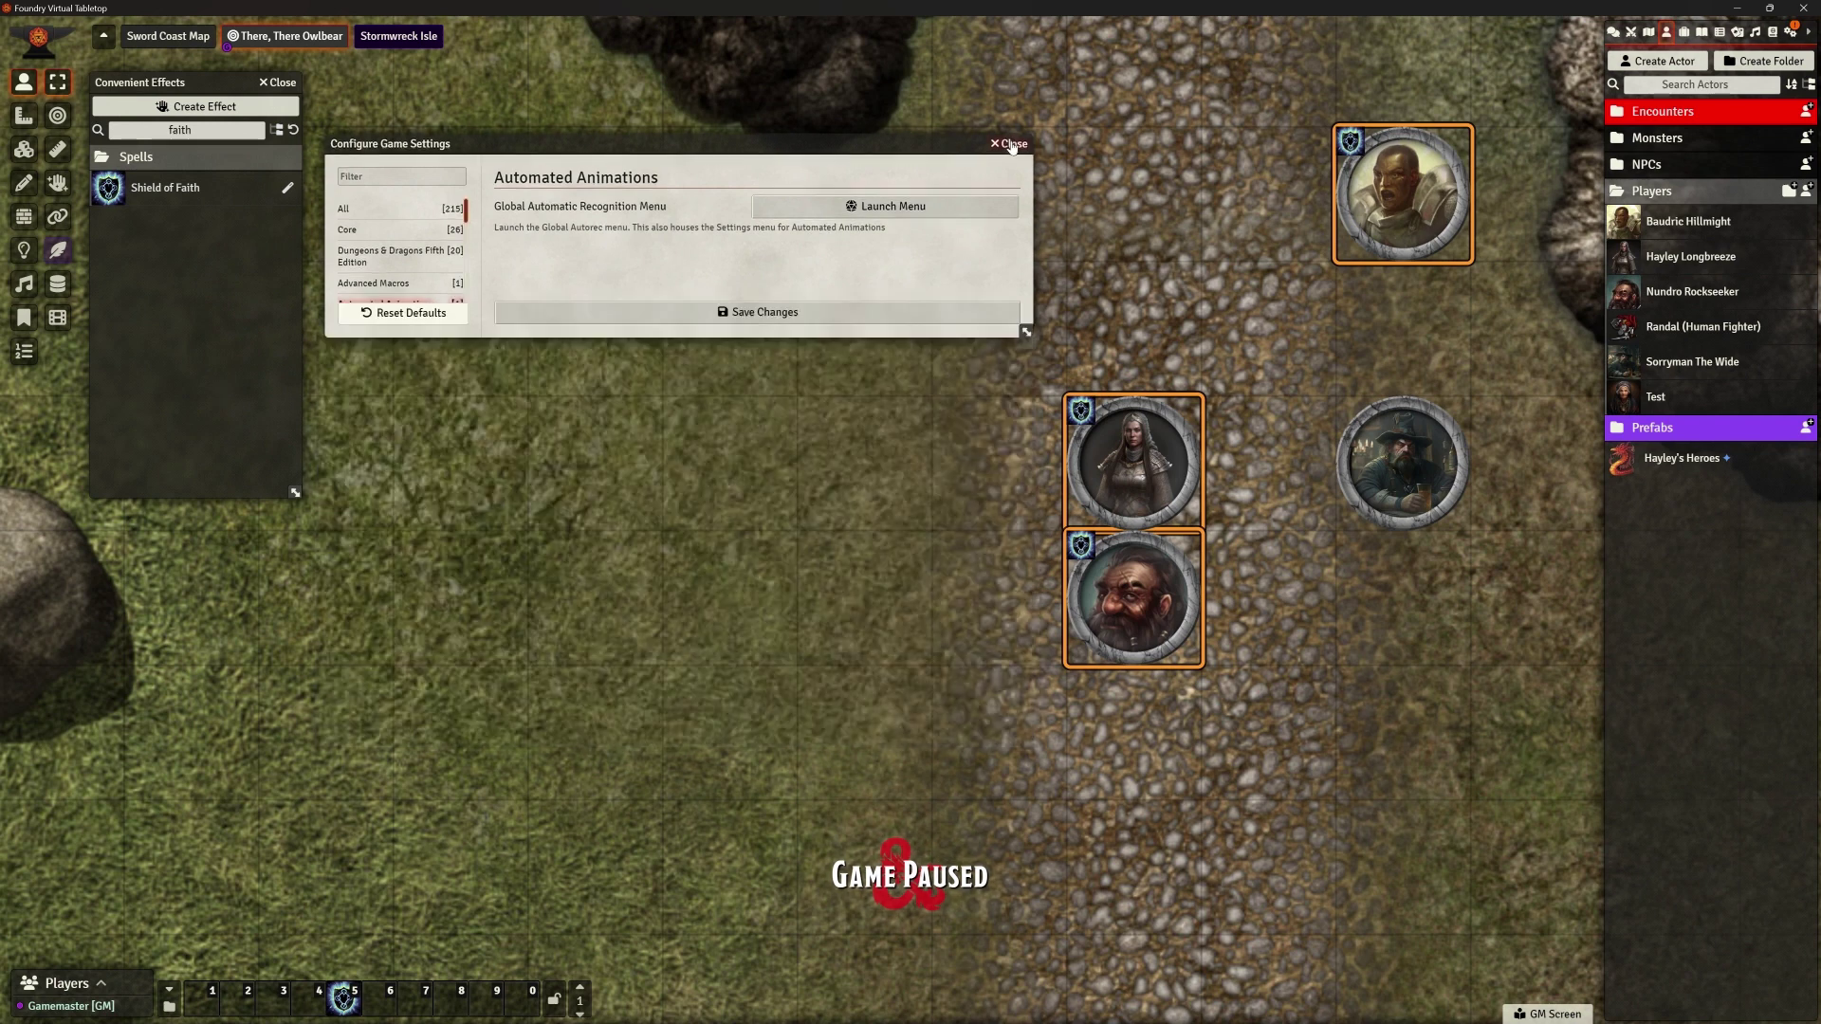
click(158, 192)
click(159, 192)
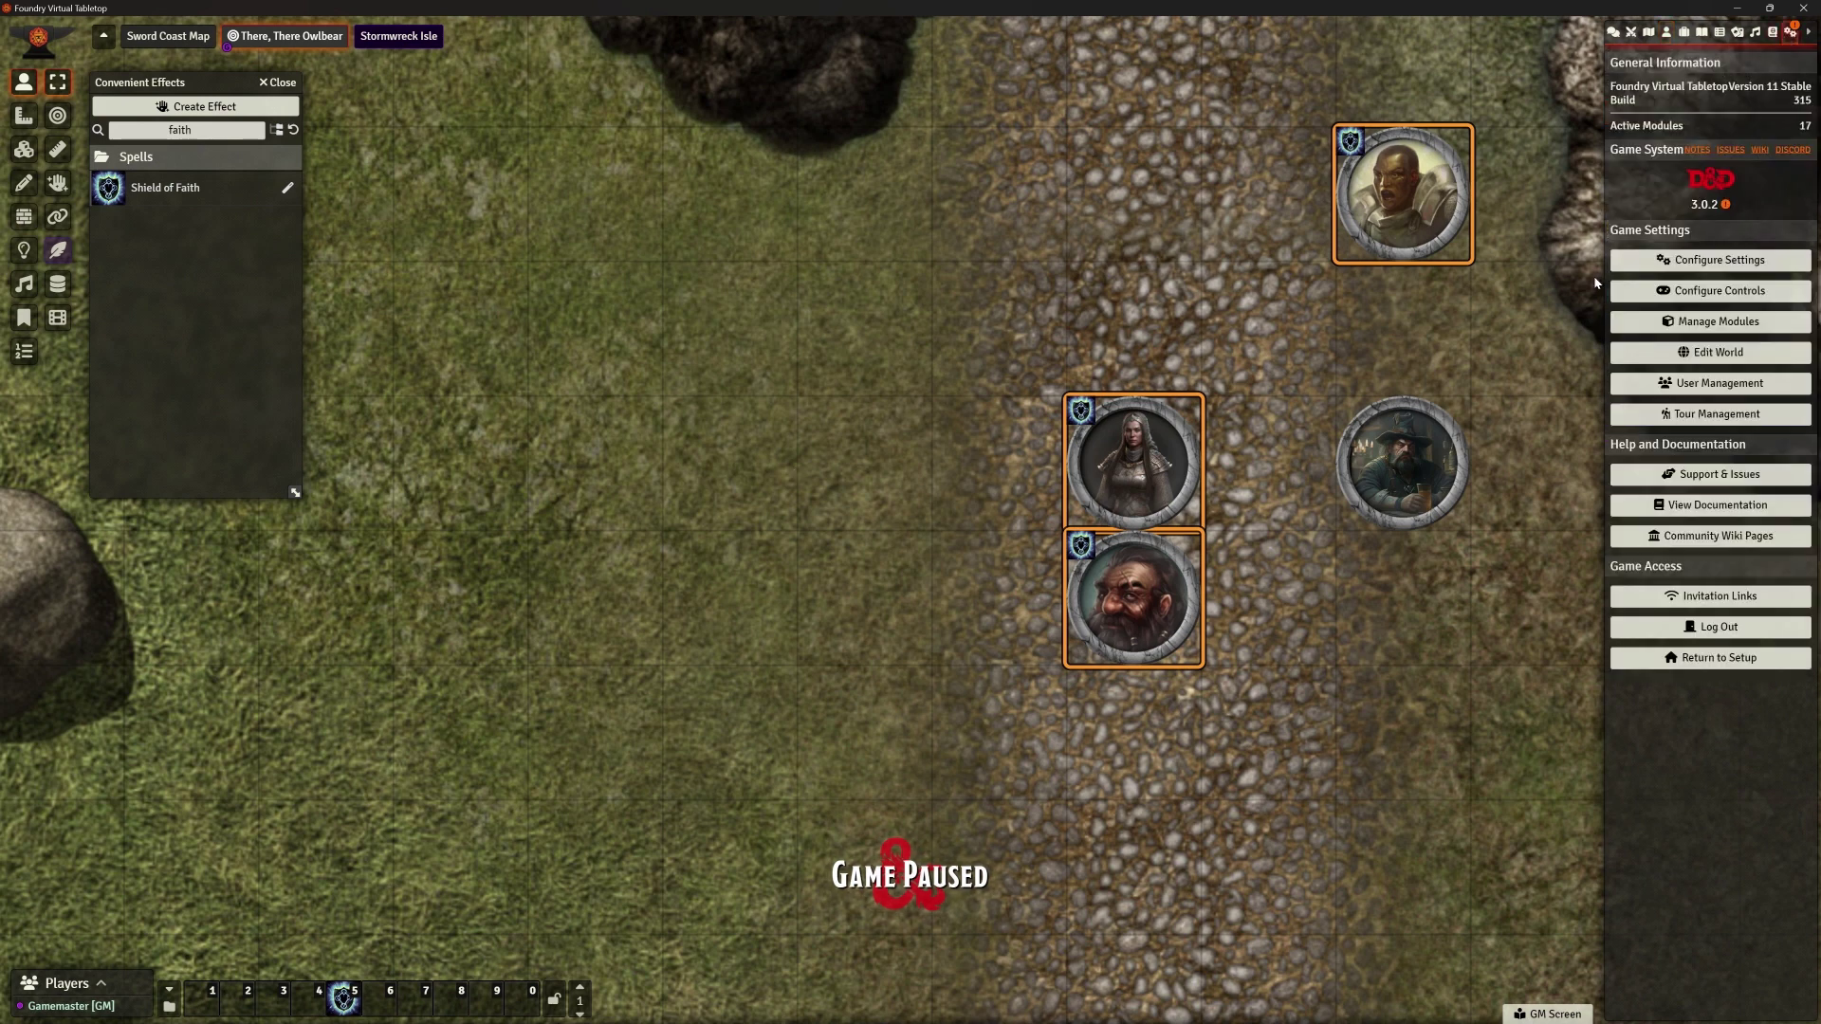
Reopen the game settings and replace Shield of Faith in the Spell Macros compendium with the hotbar's SE-Shield of Faith macro
click(1713, 260)
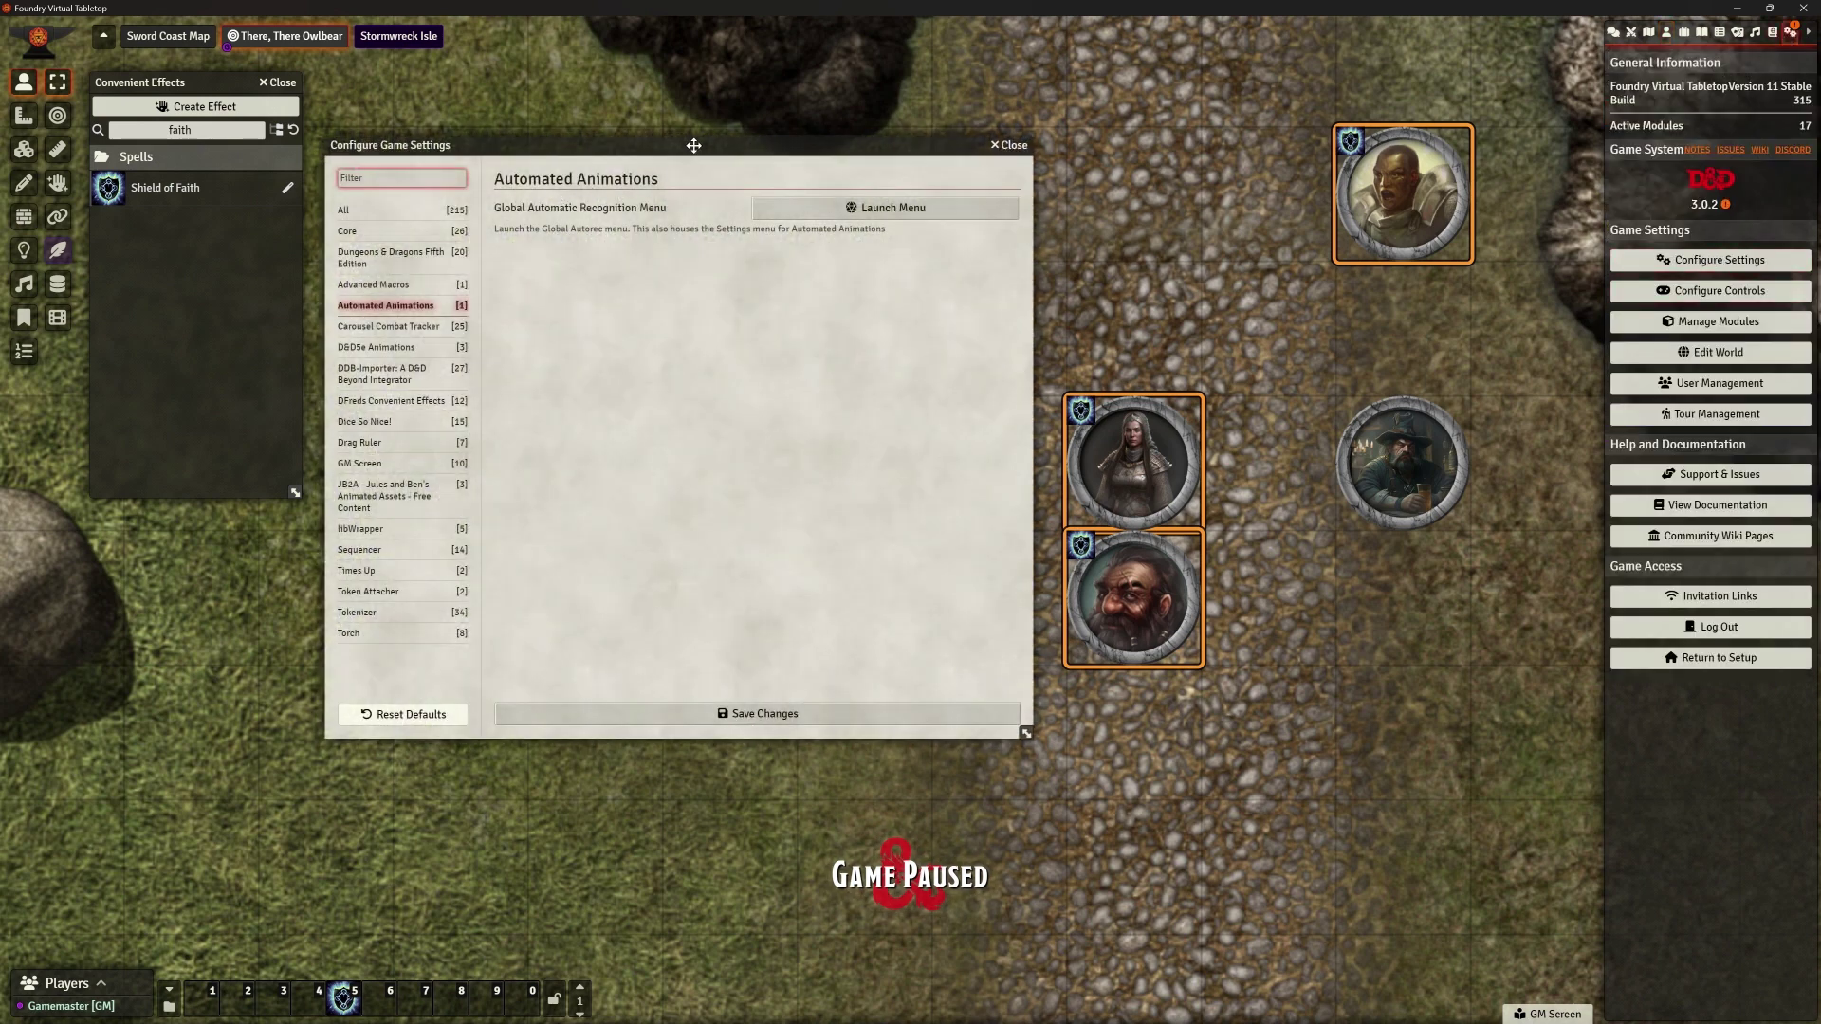
drag(692, 146, 614, 130)
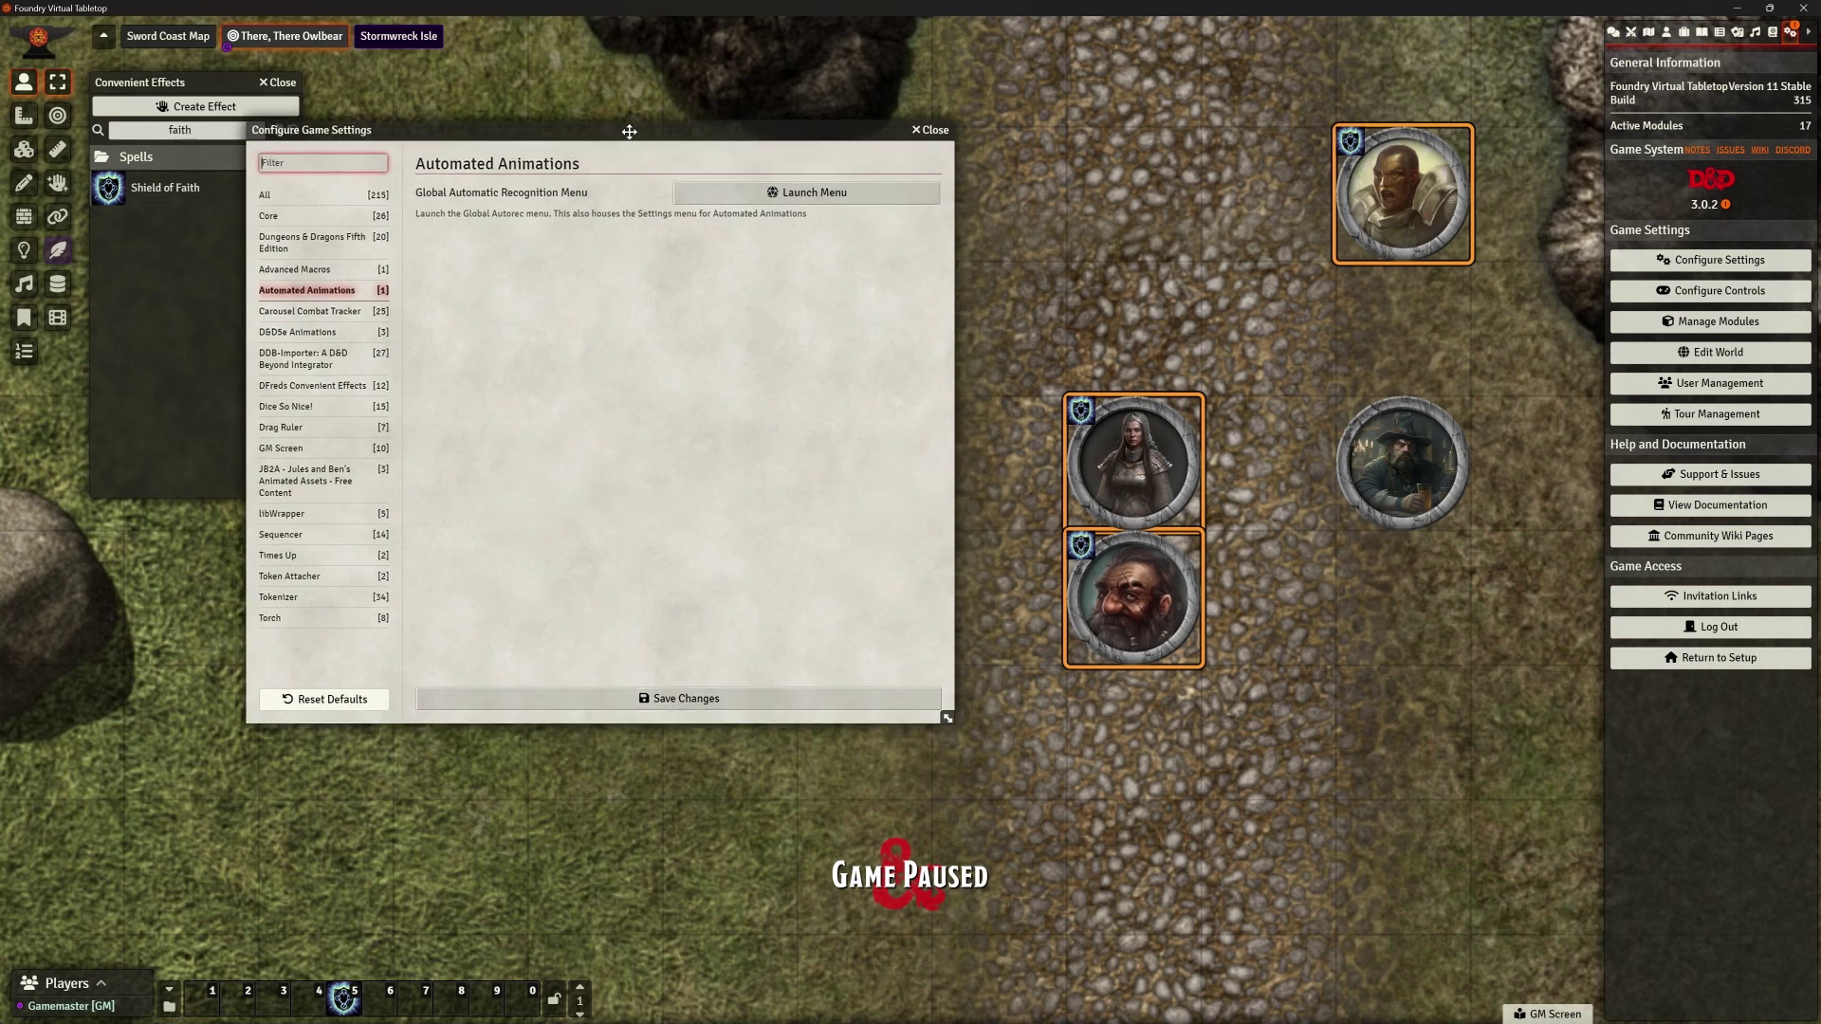
click(1773, 33)
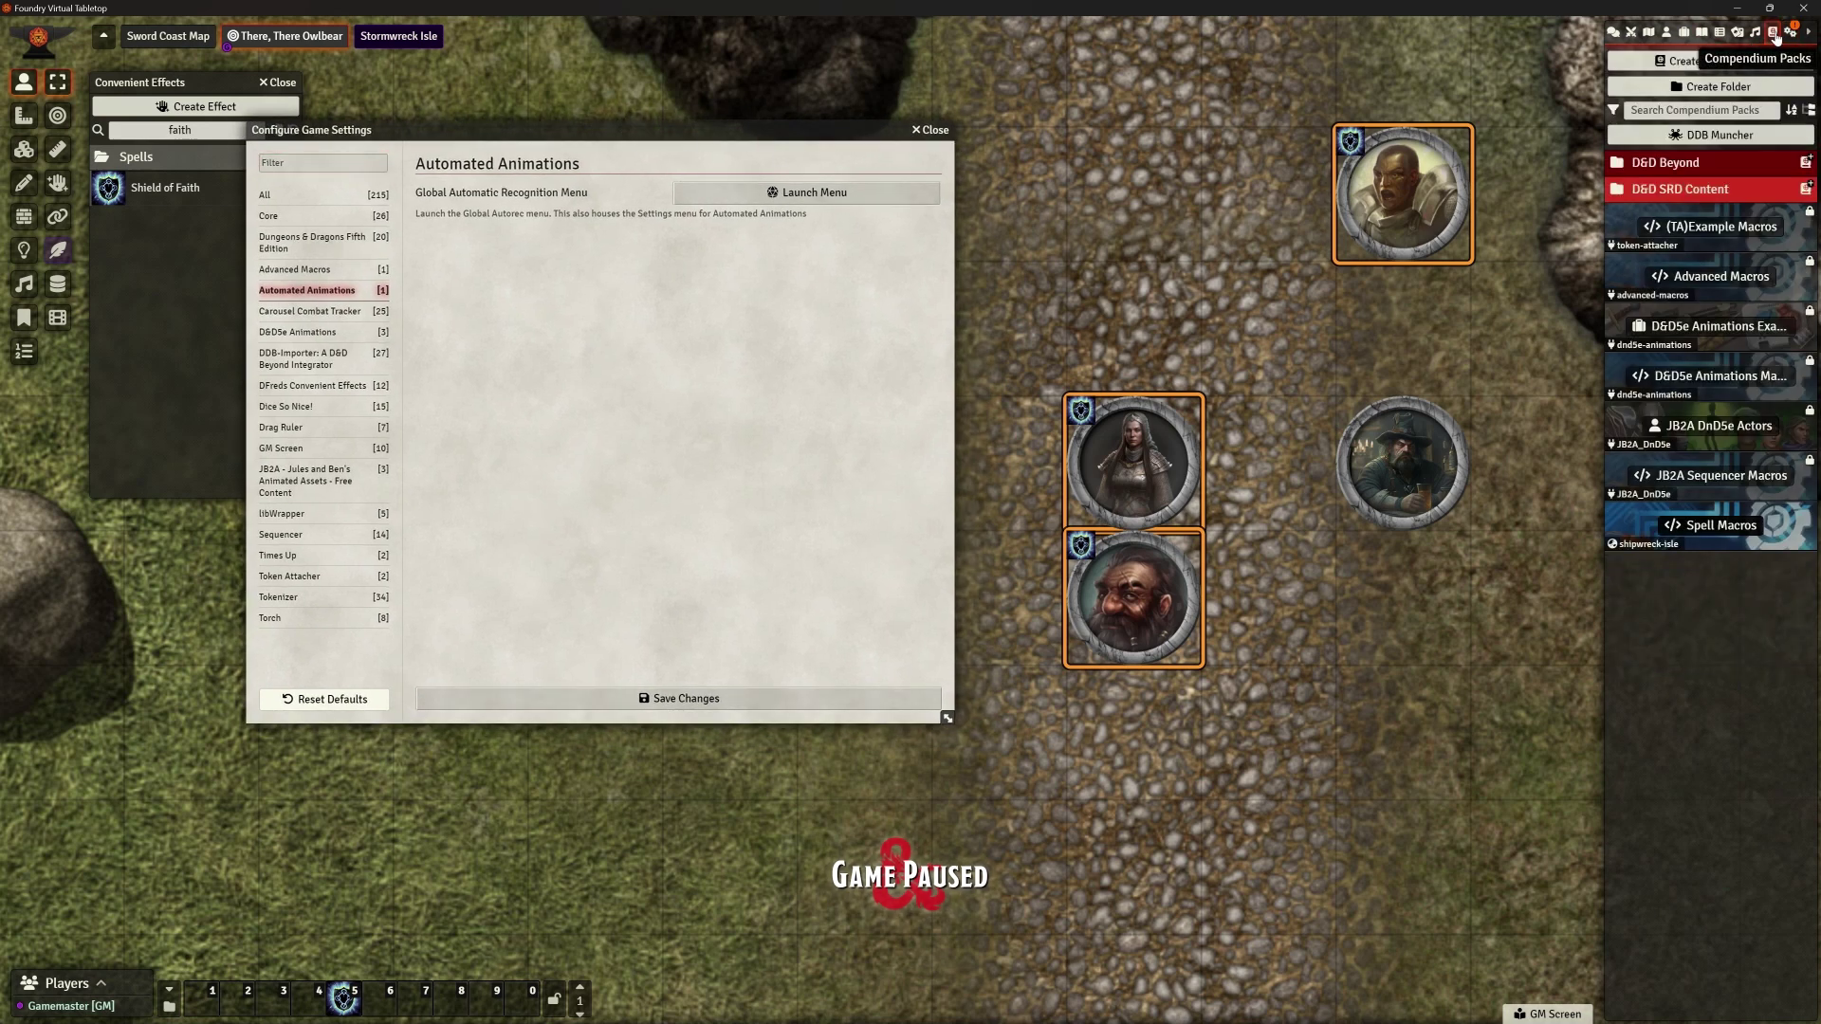
click(1711, 527)
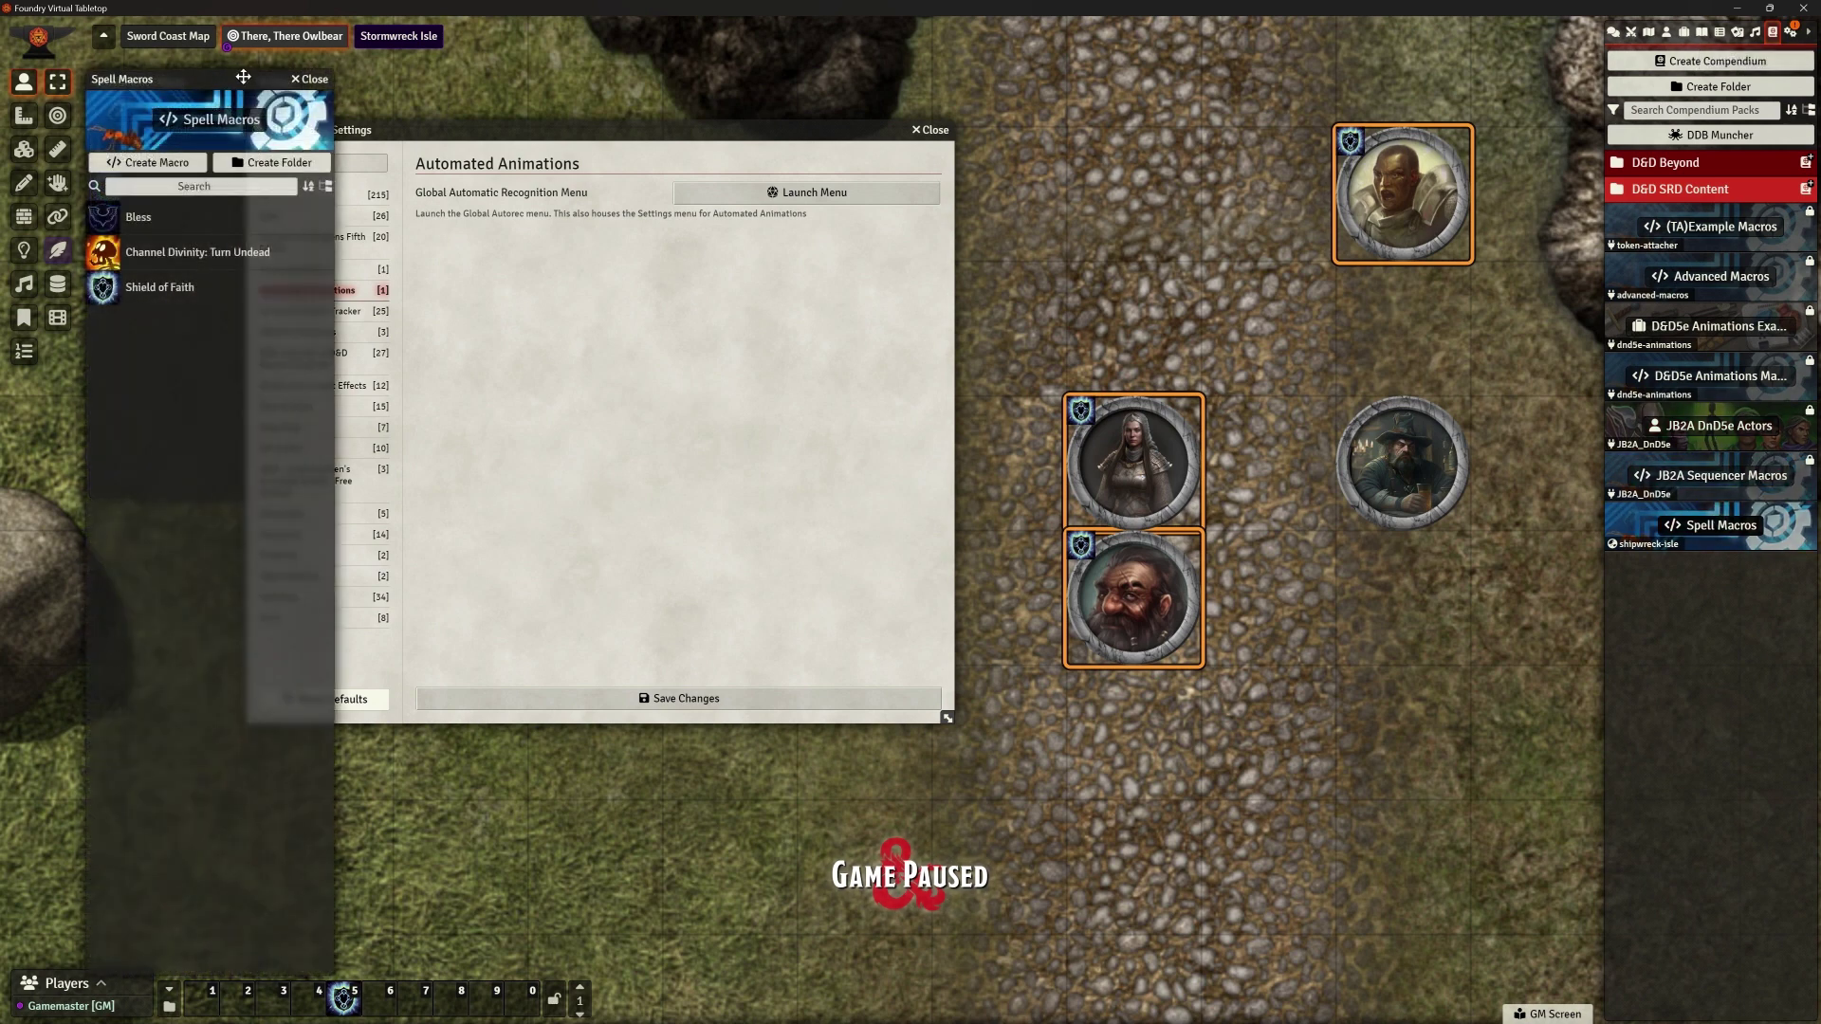
drag(239, 79, 415, 59)
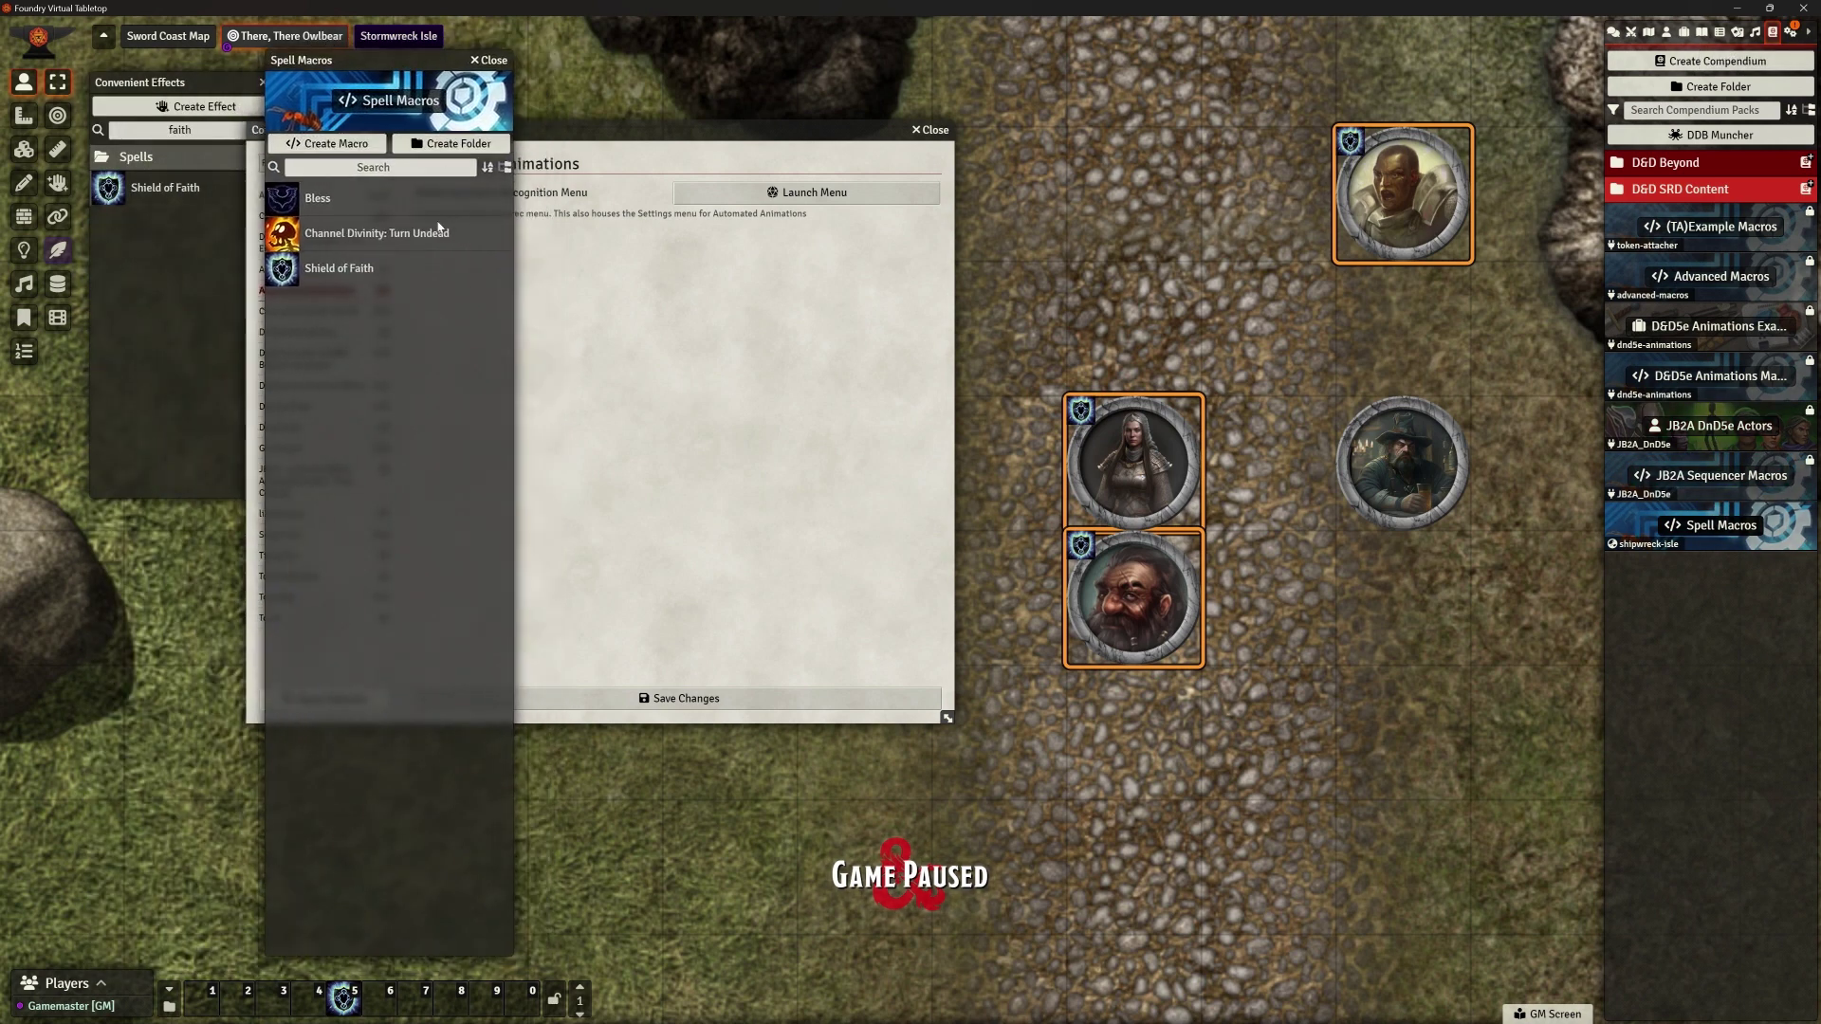
right_click(347, 275)
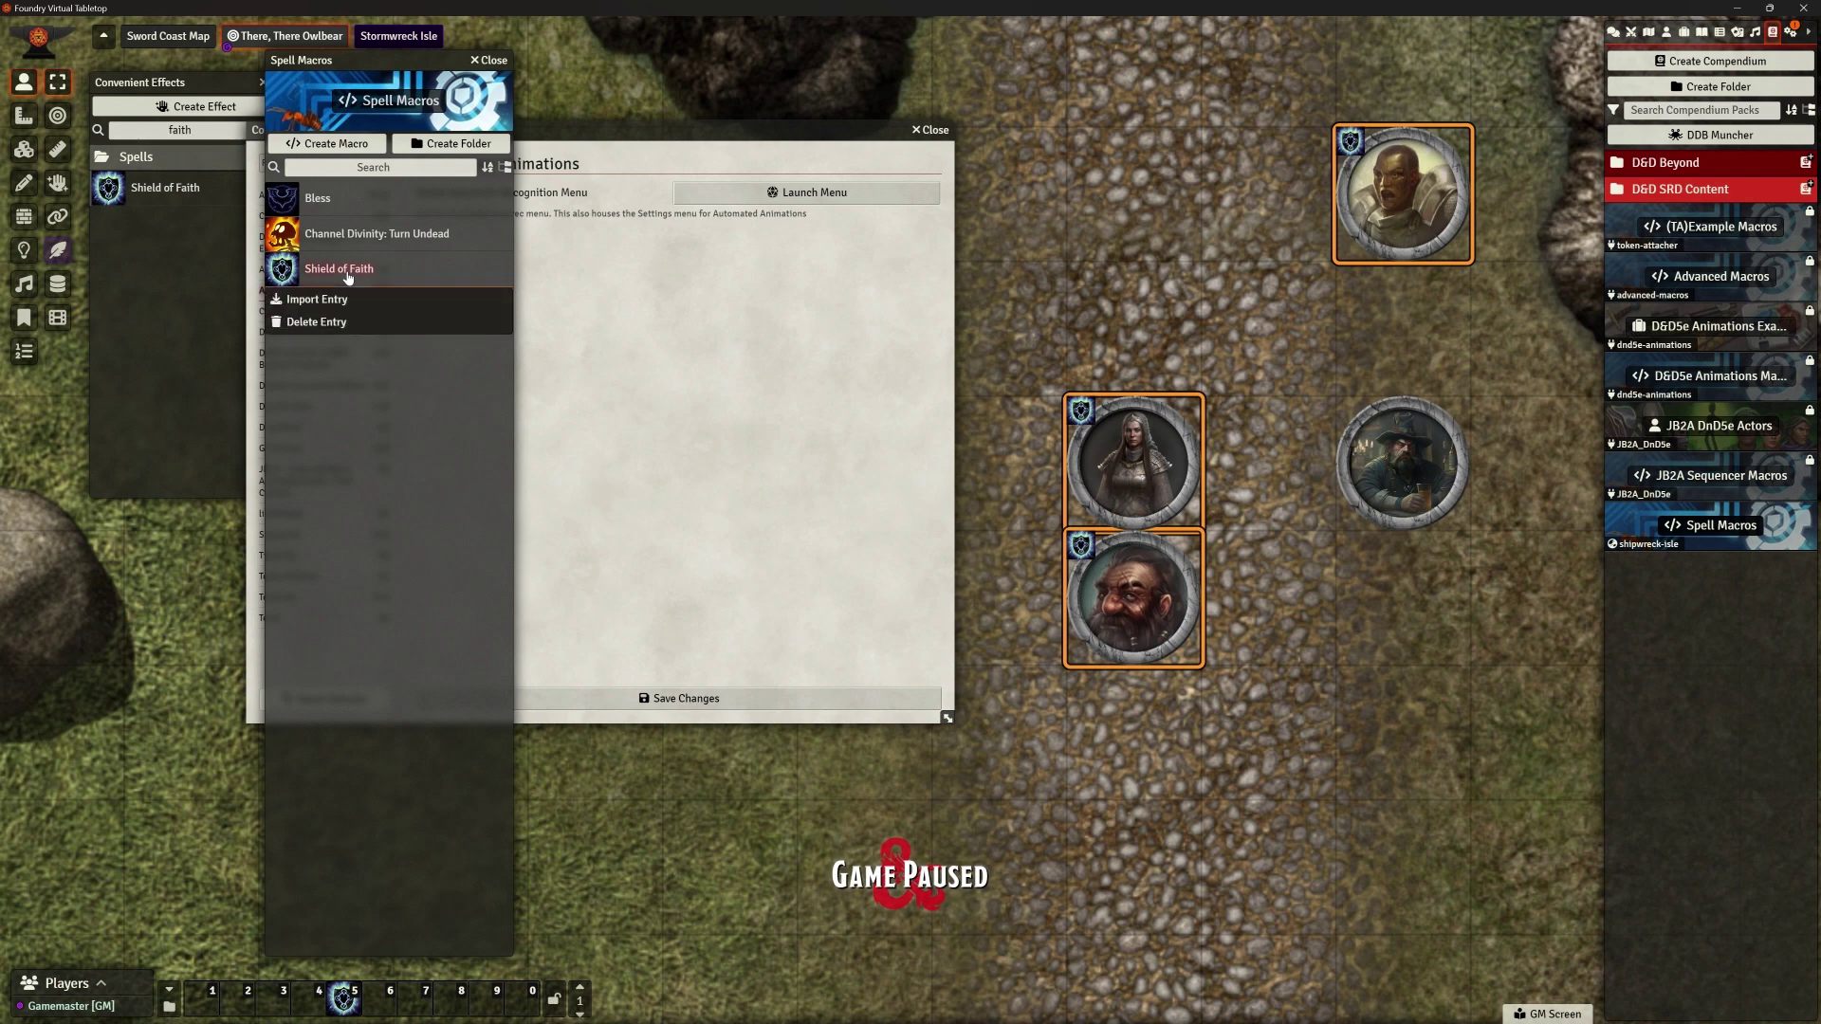
click(327, 324)
click(848, 561)
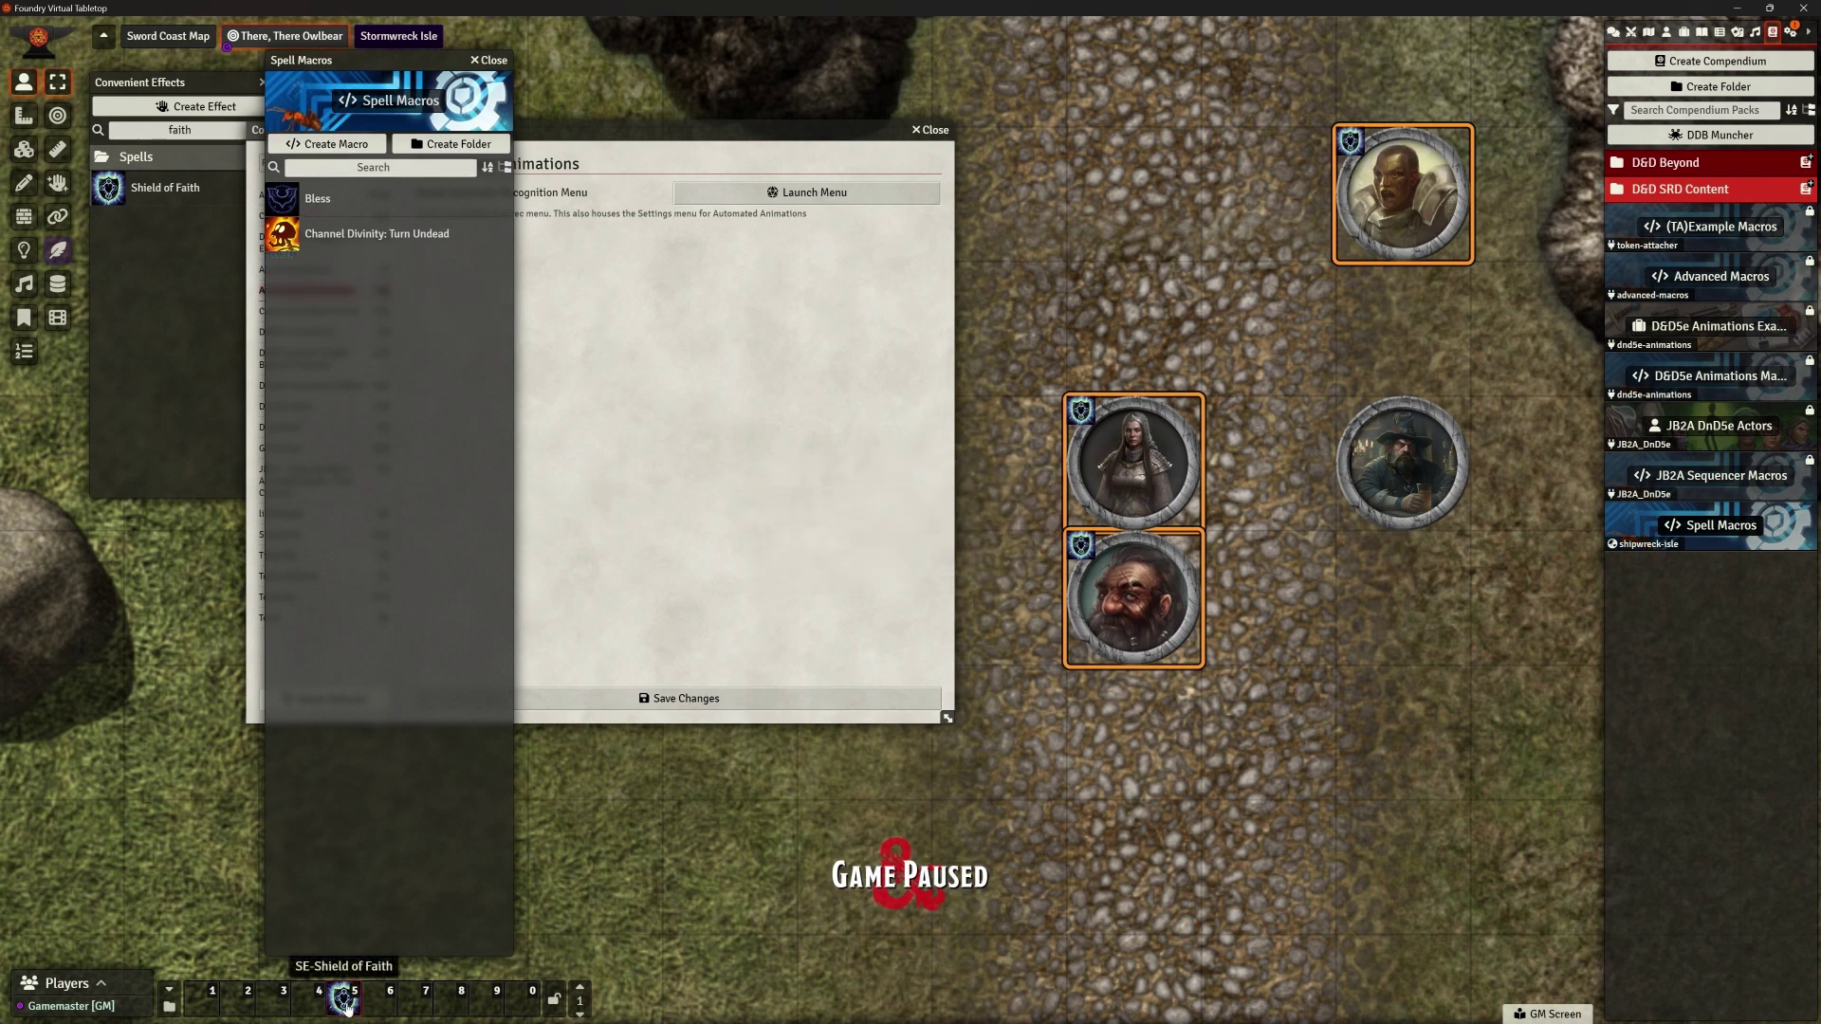
drag(347, 1003, 329, 341)
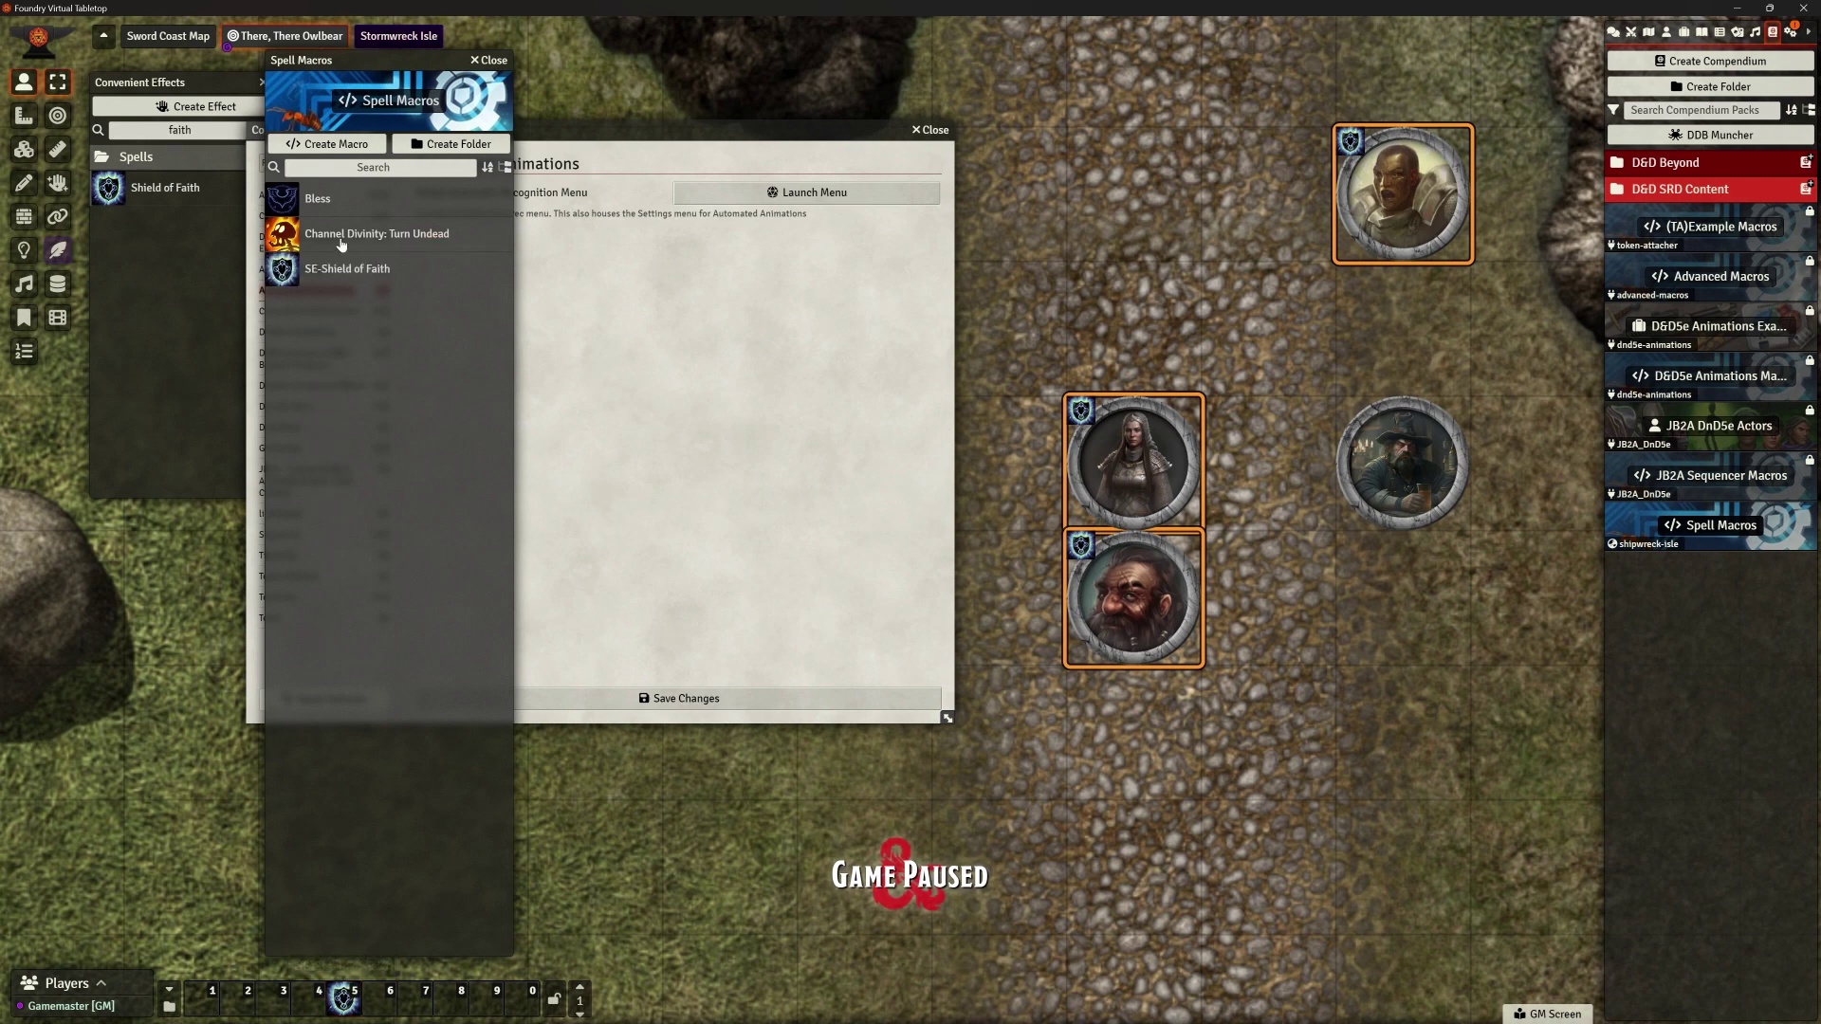
Import SE-Shield of Faith from the Spell Macros compendium into the world and save the imported macro
right_click(332, 273)
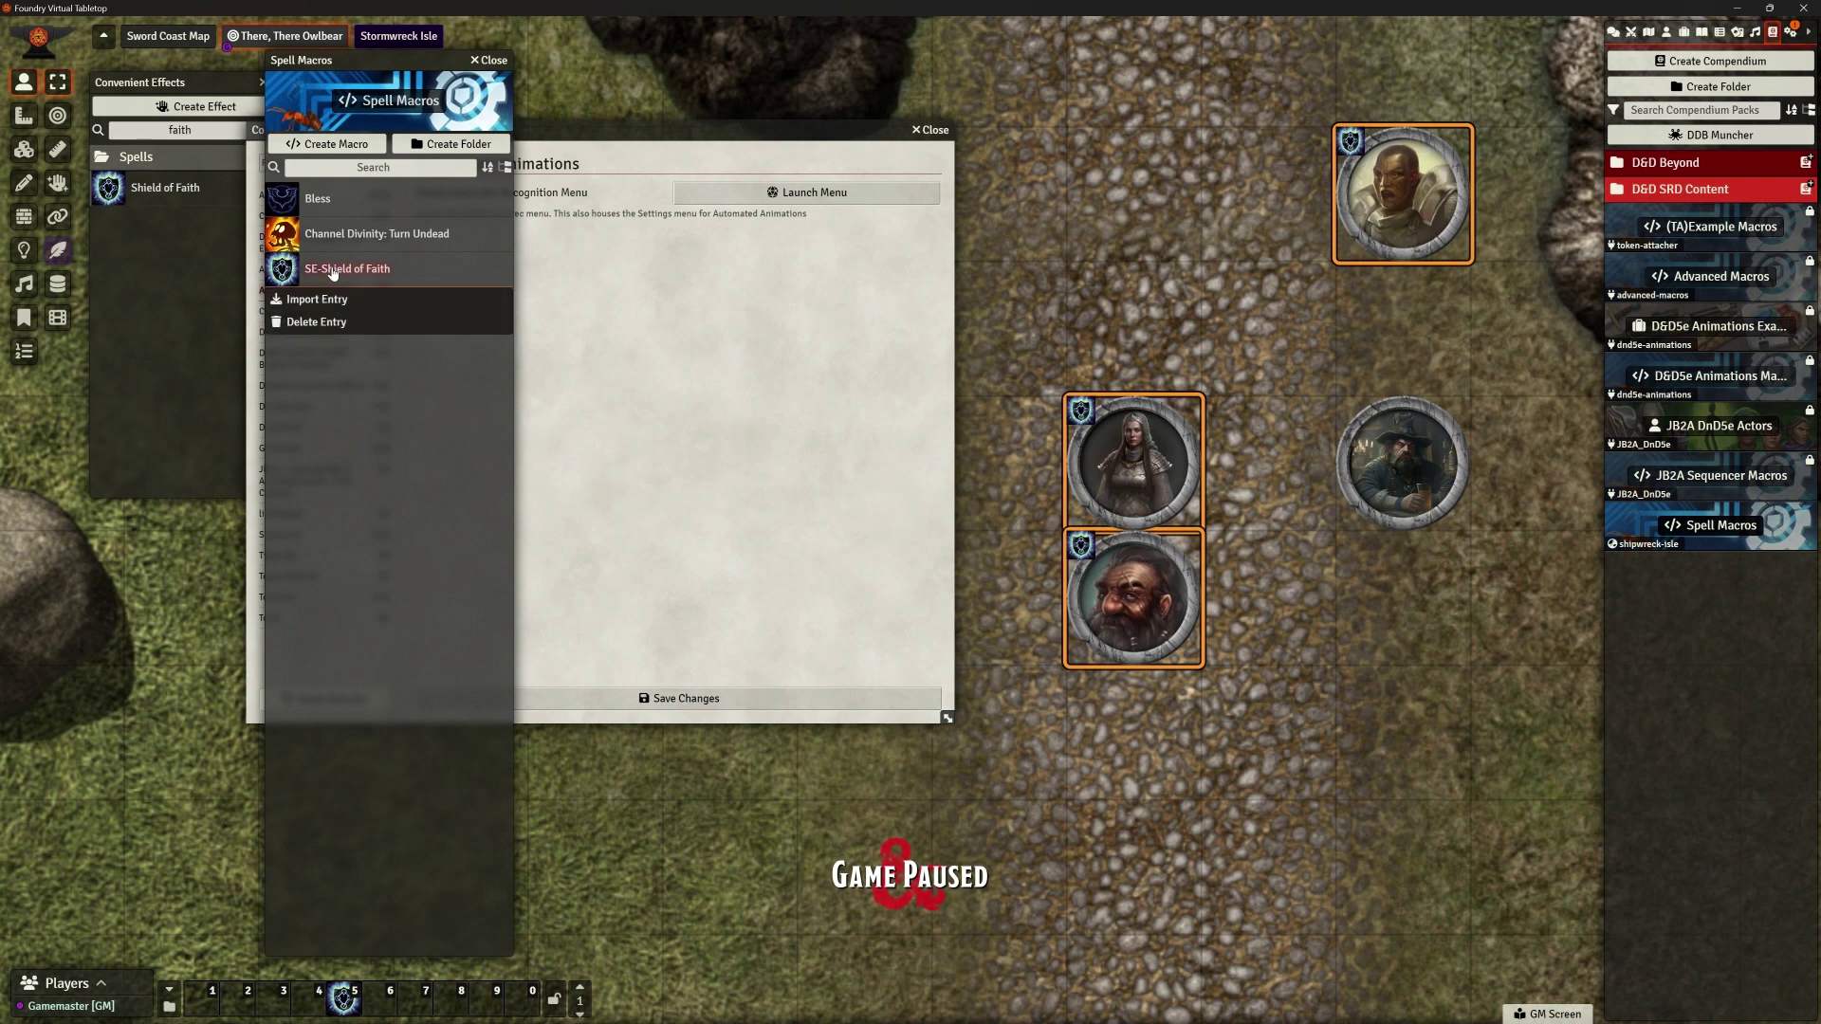
click(327, 298)
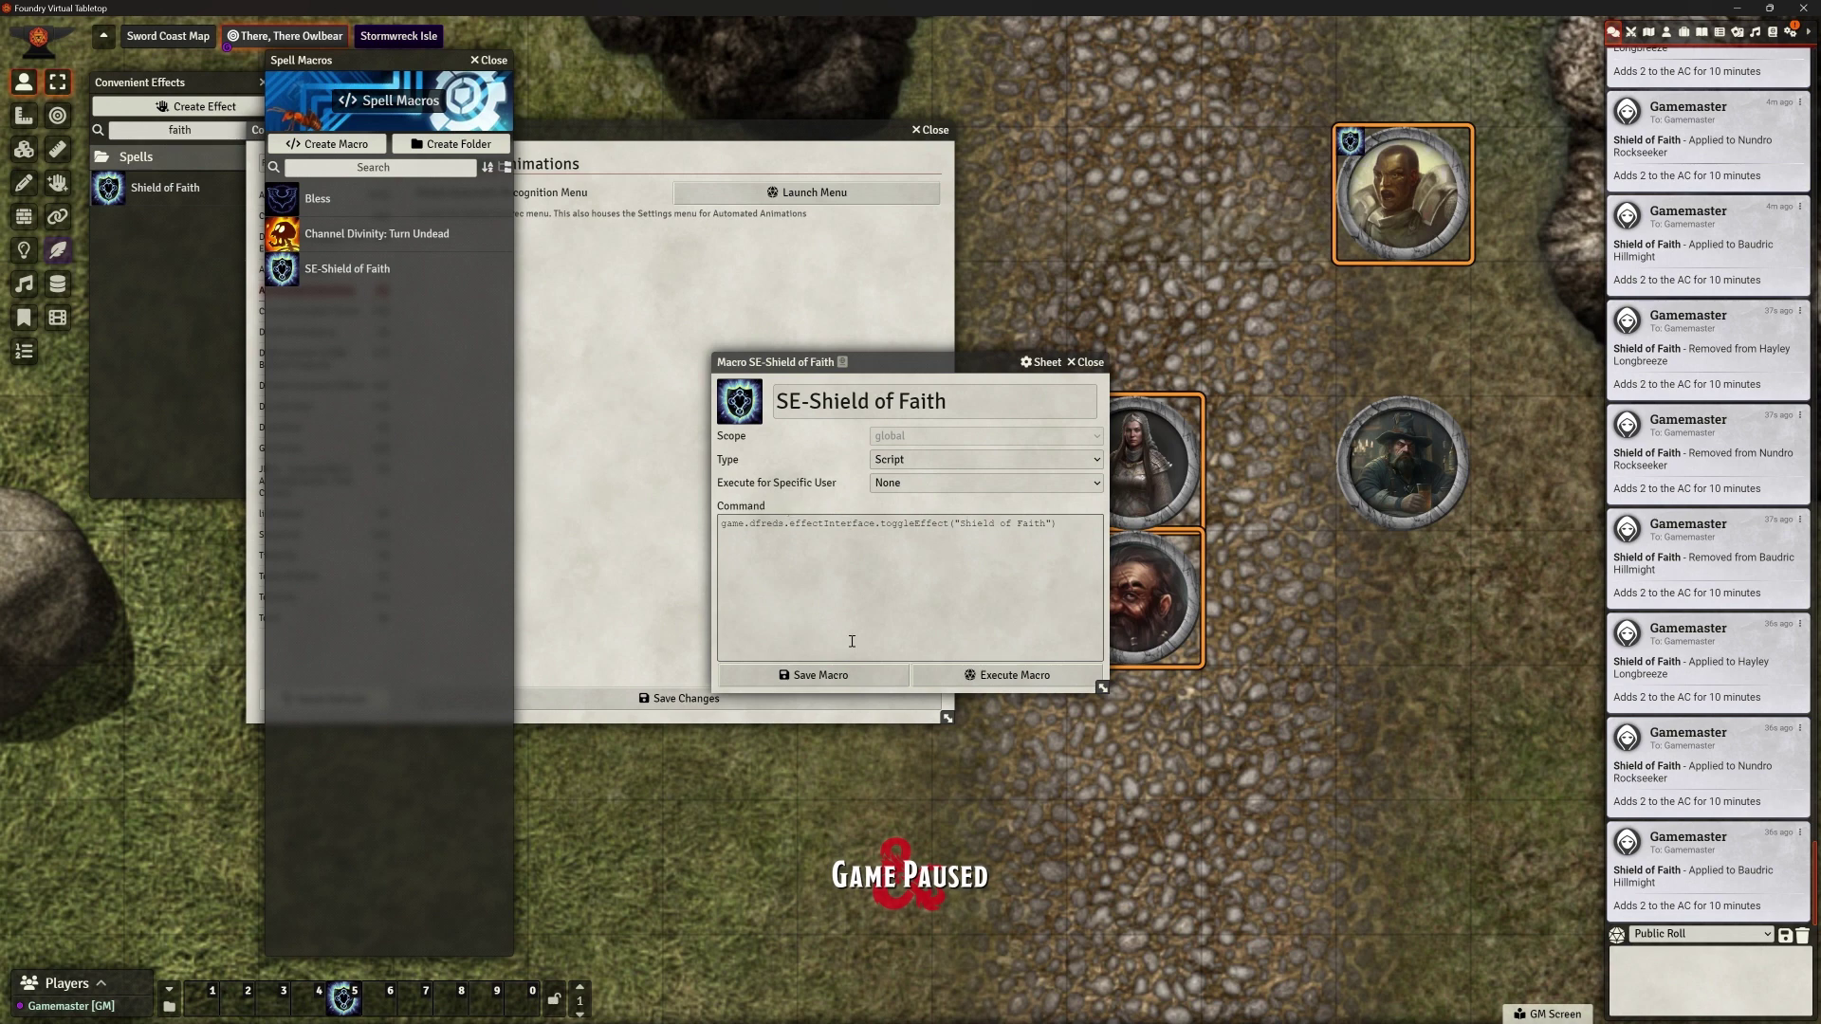
click(827, 675)
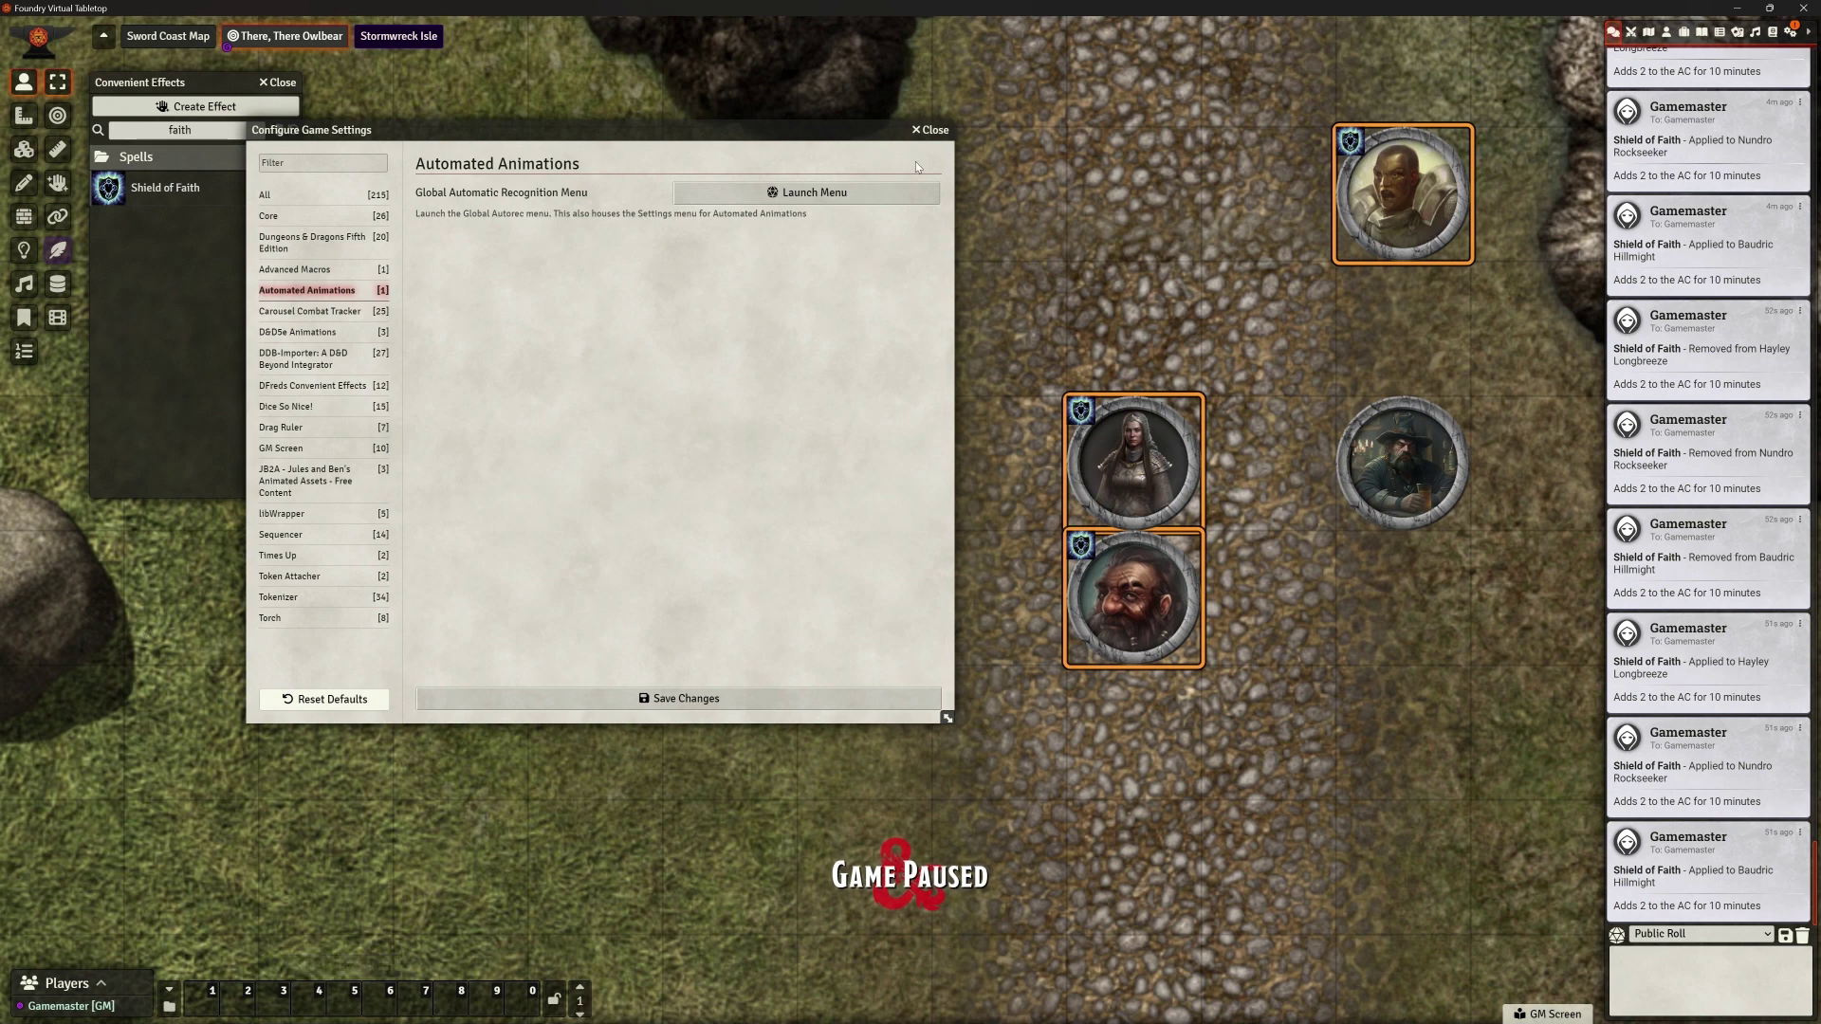
Reselect SE-Shield of Faith as the macro for Shield of Faith in the Automatic Recognition Menu and close the settings
click(821, 195)
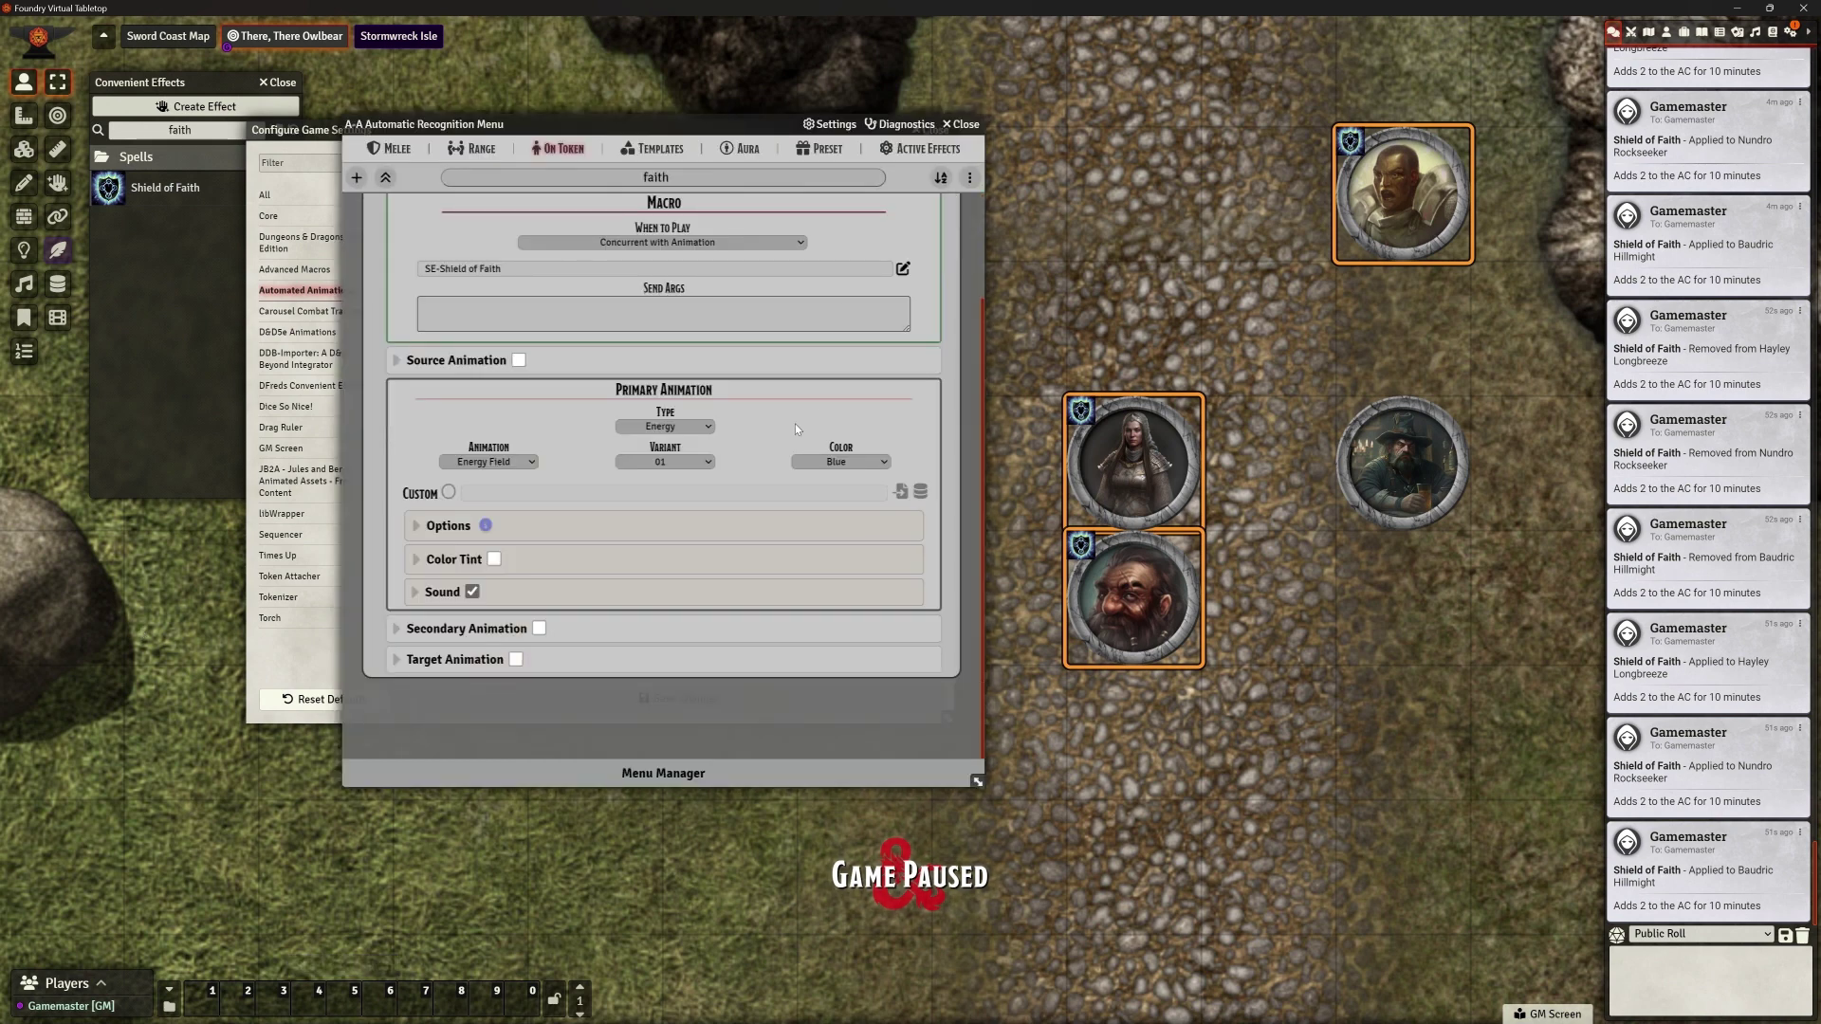
scroll(774, 521, up, 1)
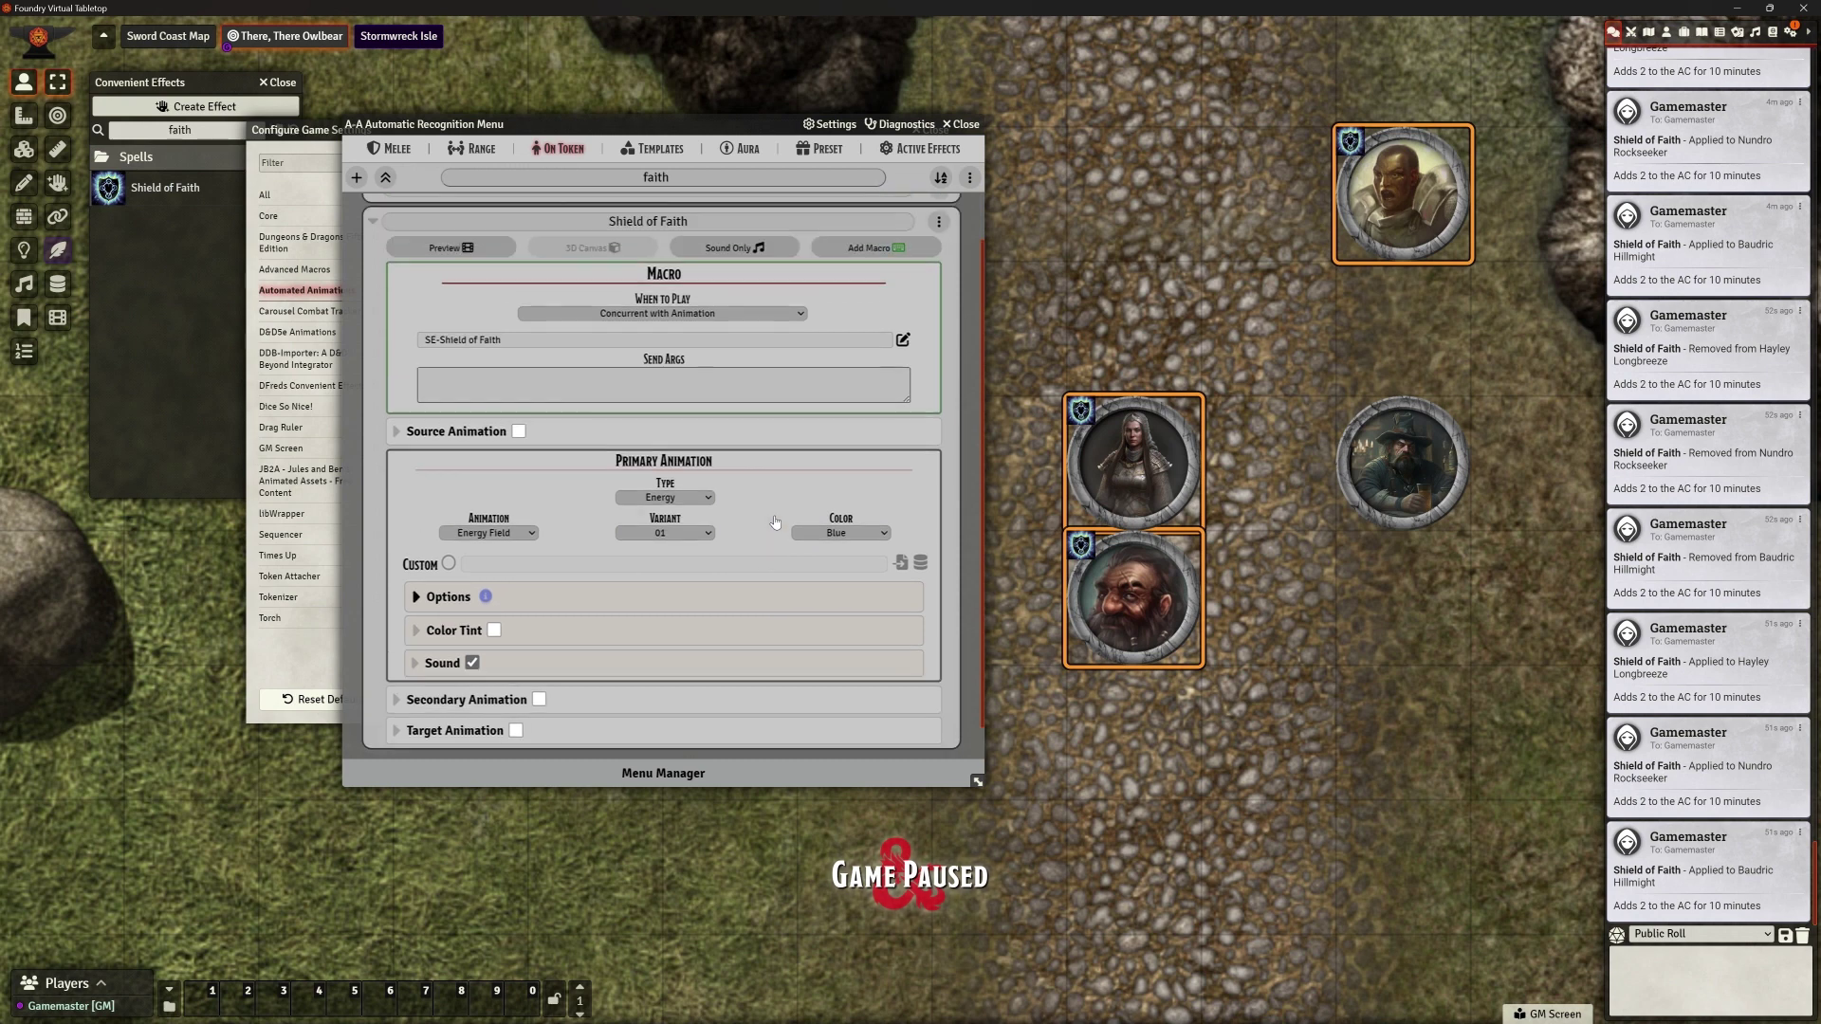
scroll(773, 517, up, 1)
click(871, 303)
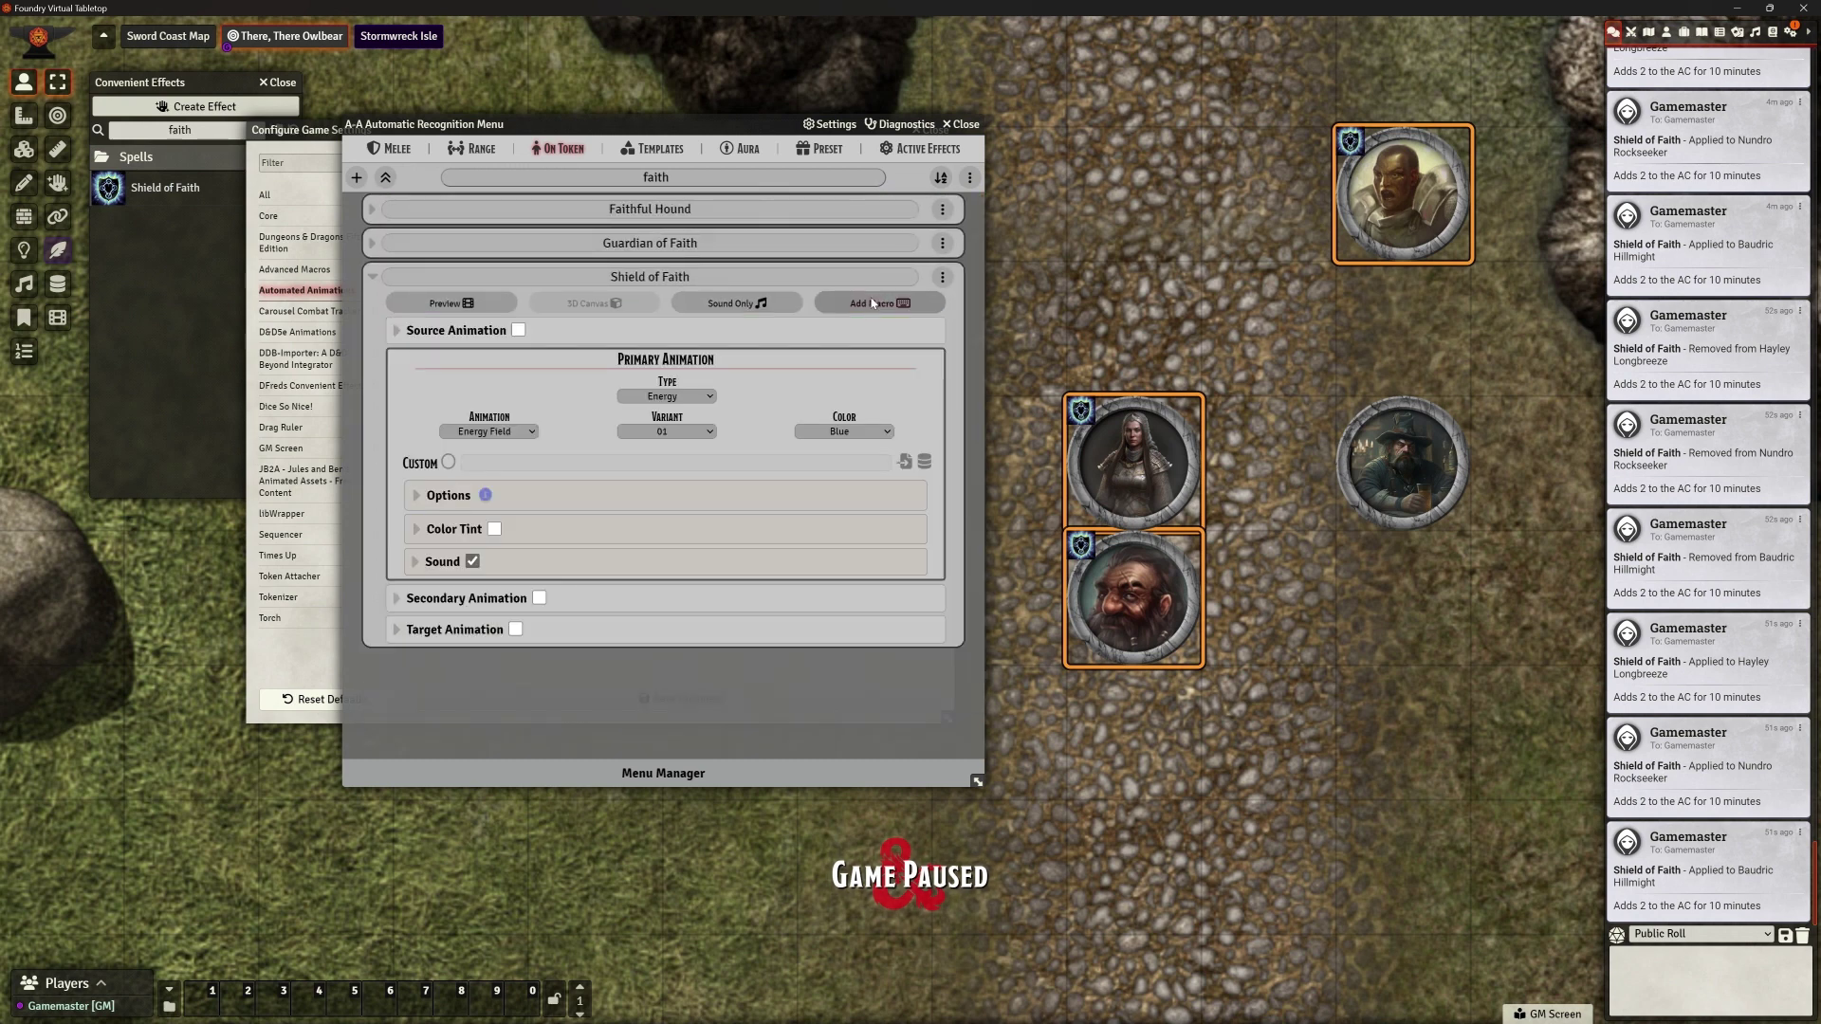
click(872, 304)
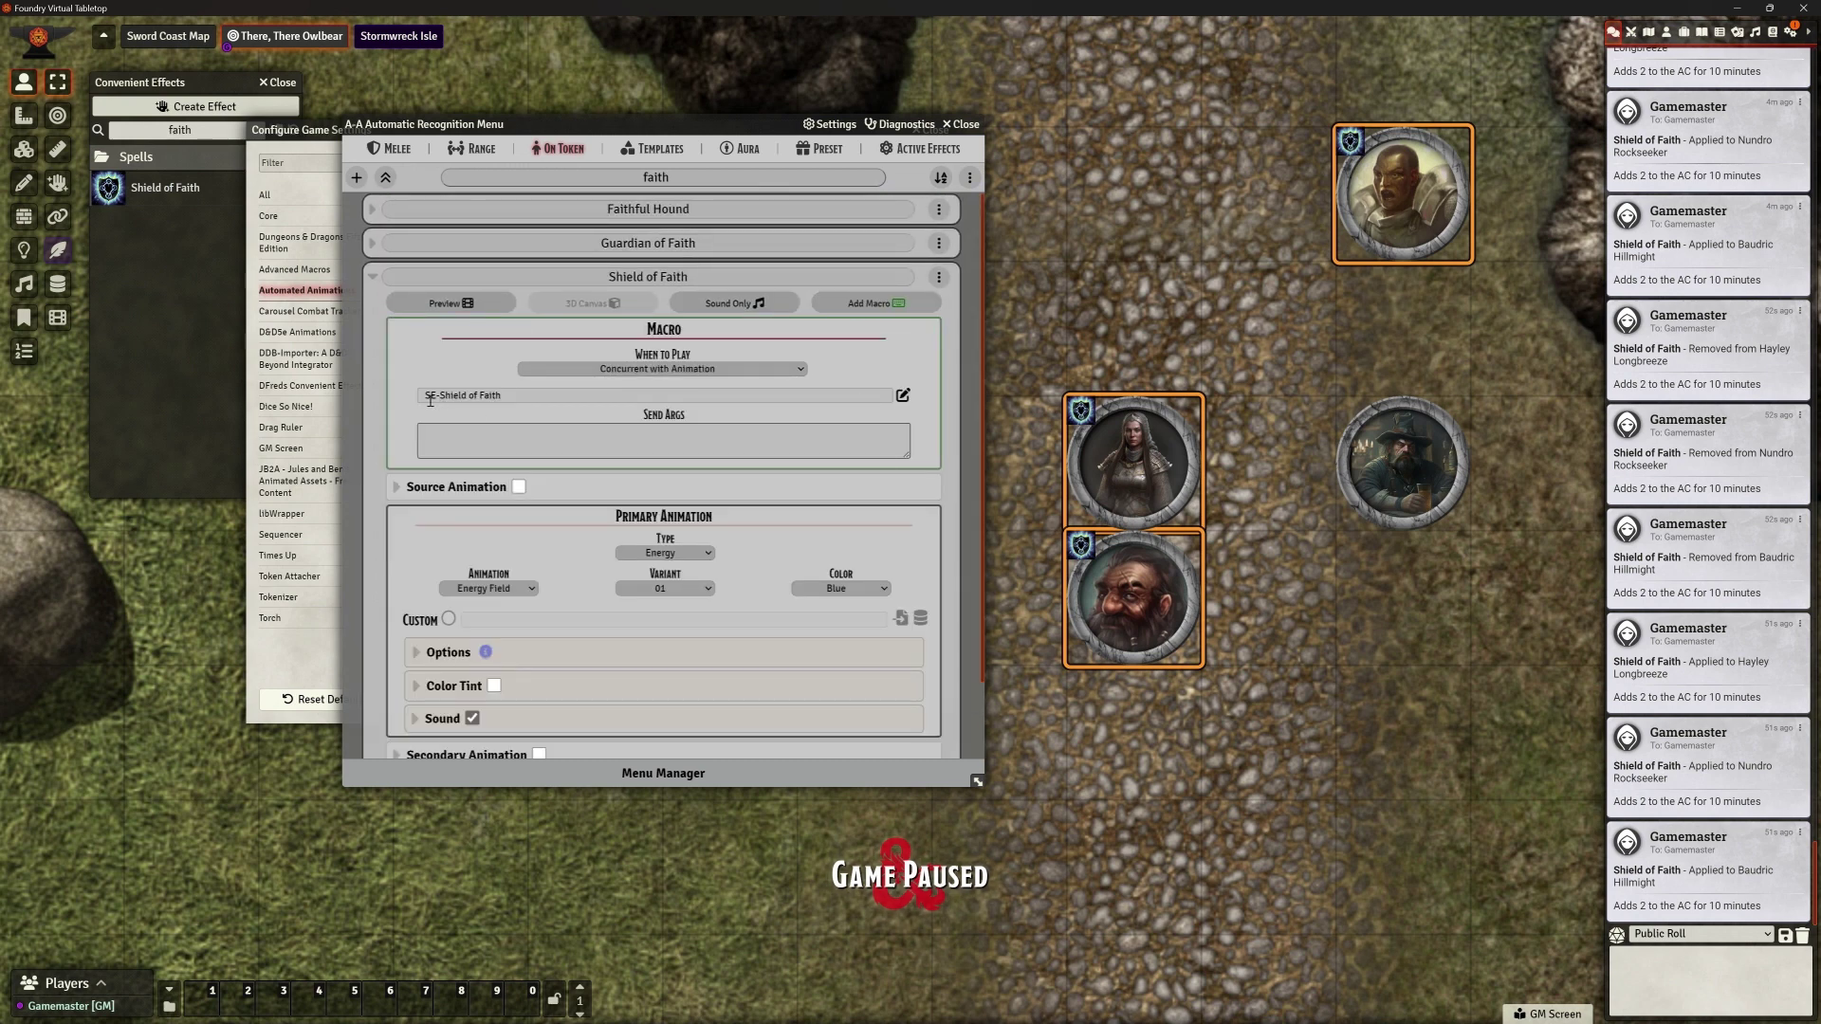
click(640, 396)
click(877, 395)
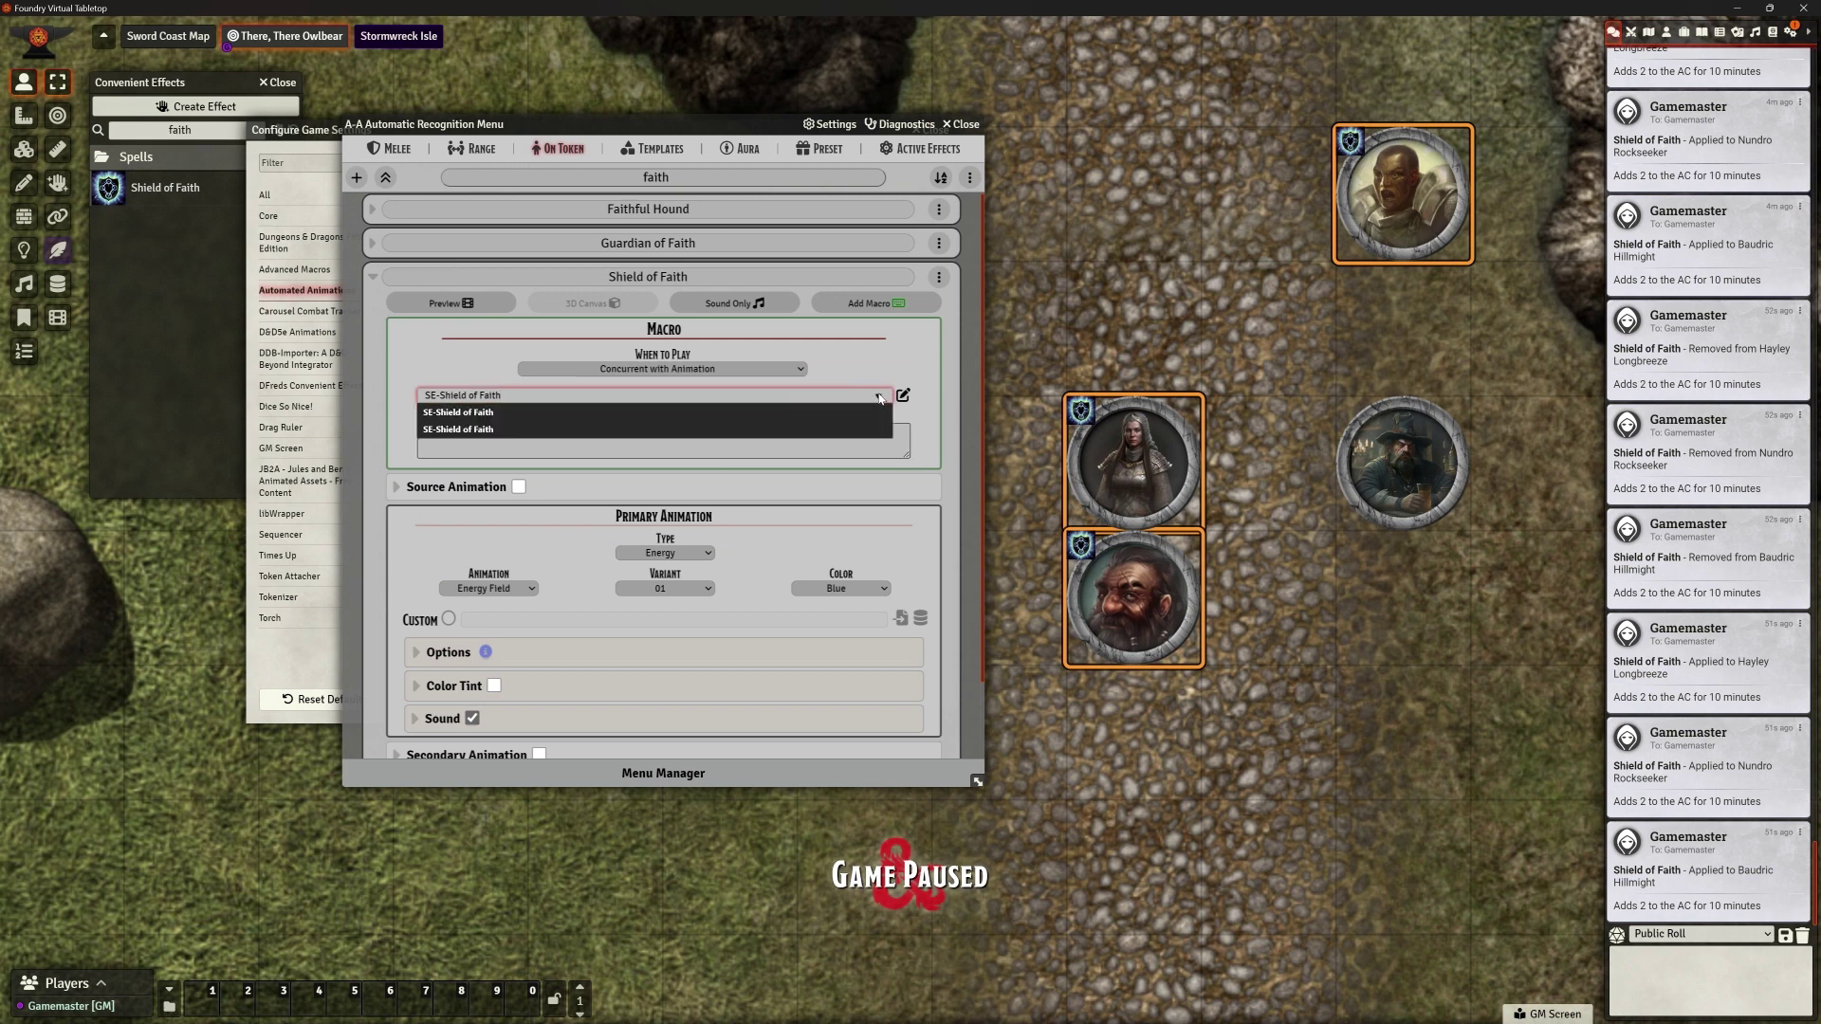
click(488, 414)
click(933, 383)
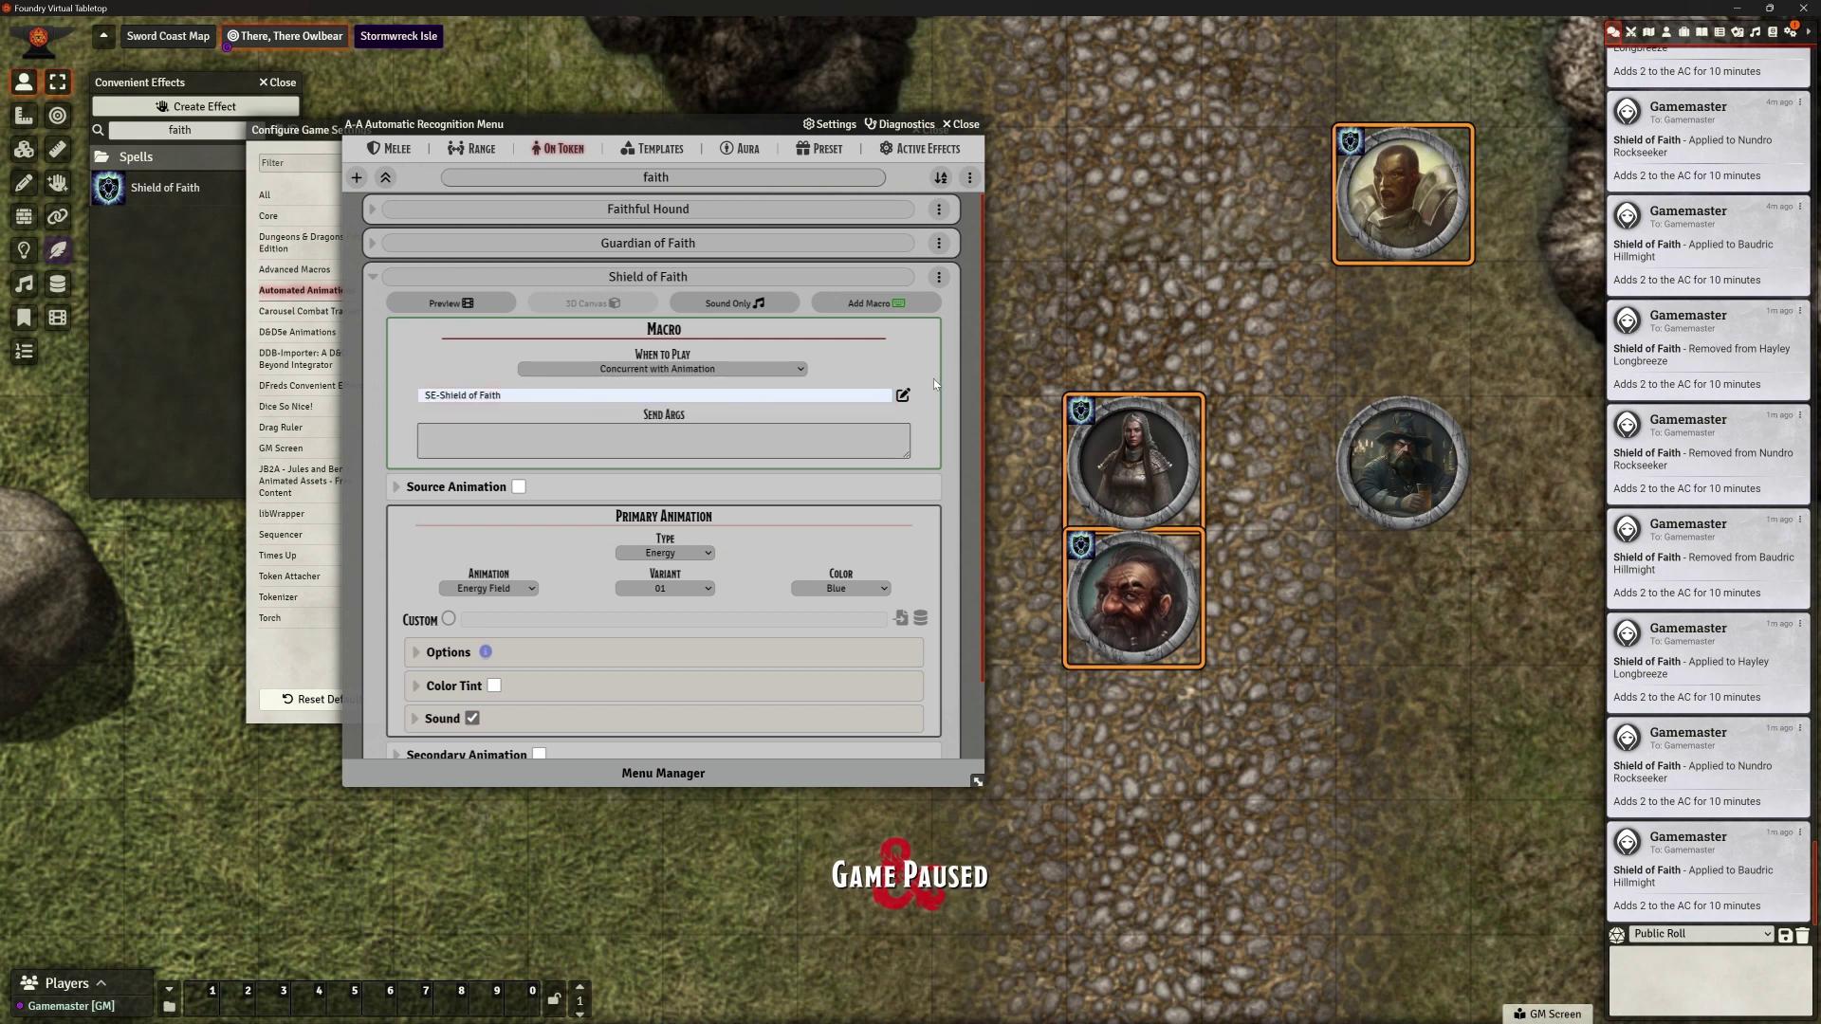
click(963, 124)
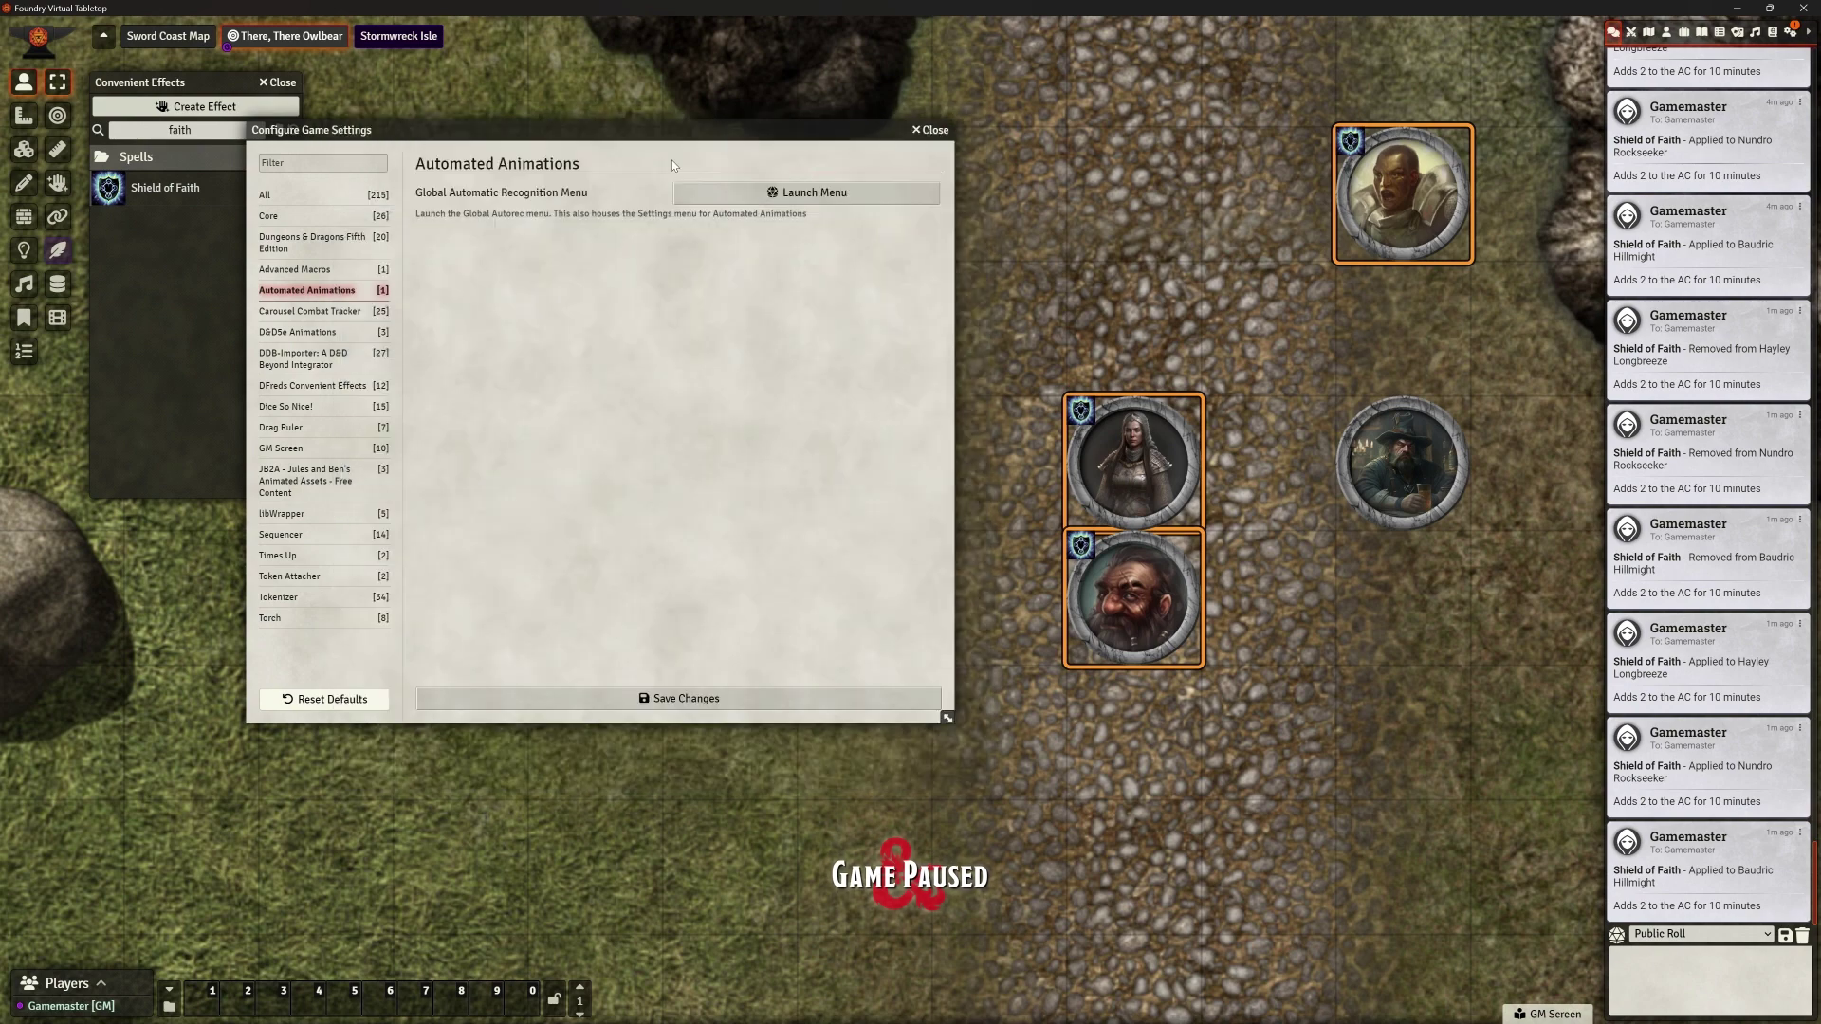
click(928, 130)
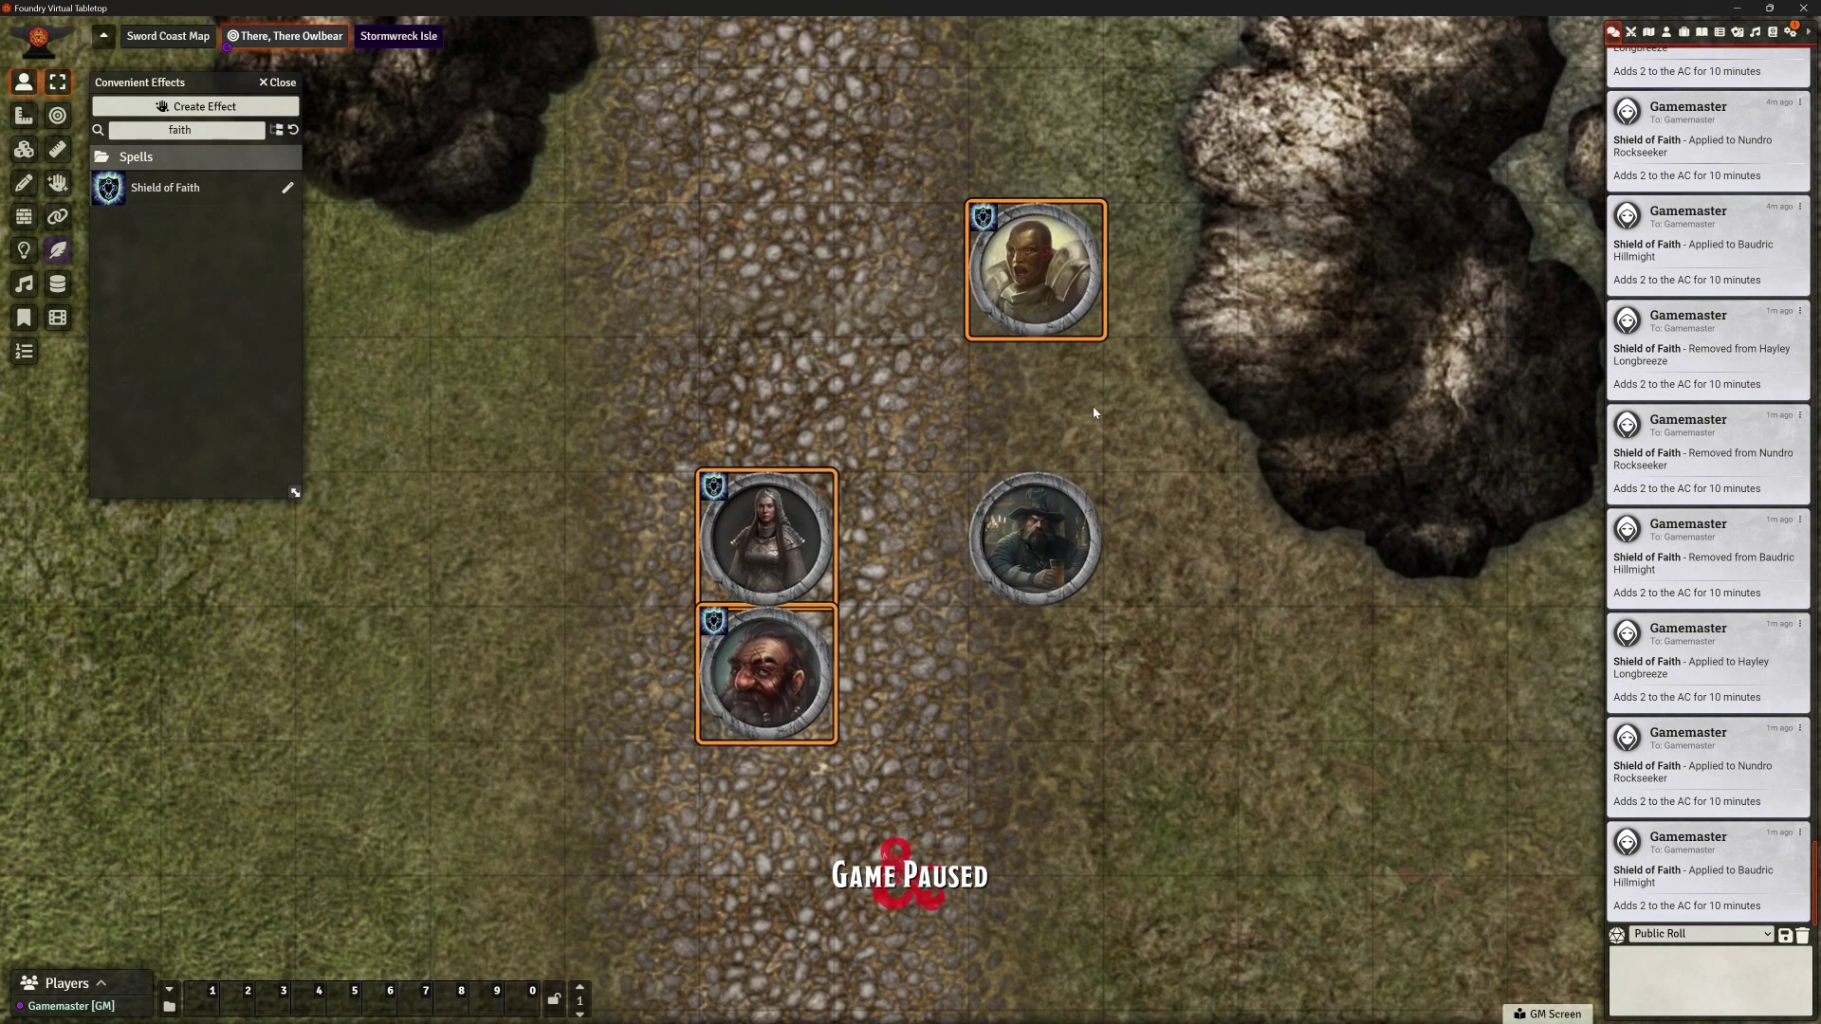
Deselect the token group, move the cleric one square west to the path's edge, and close the Convenient Effects window
scroll(1092, 406, down, 5)
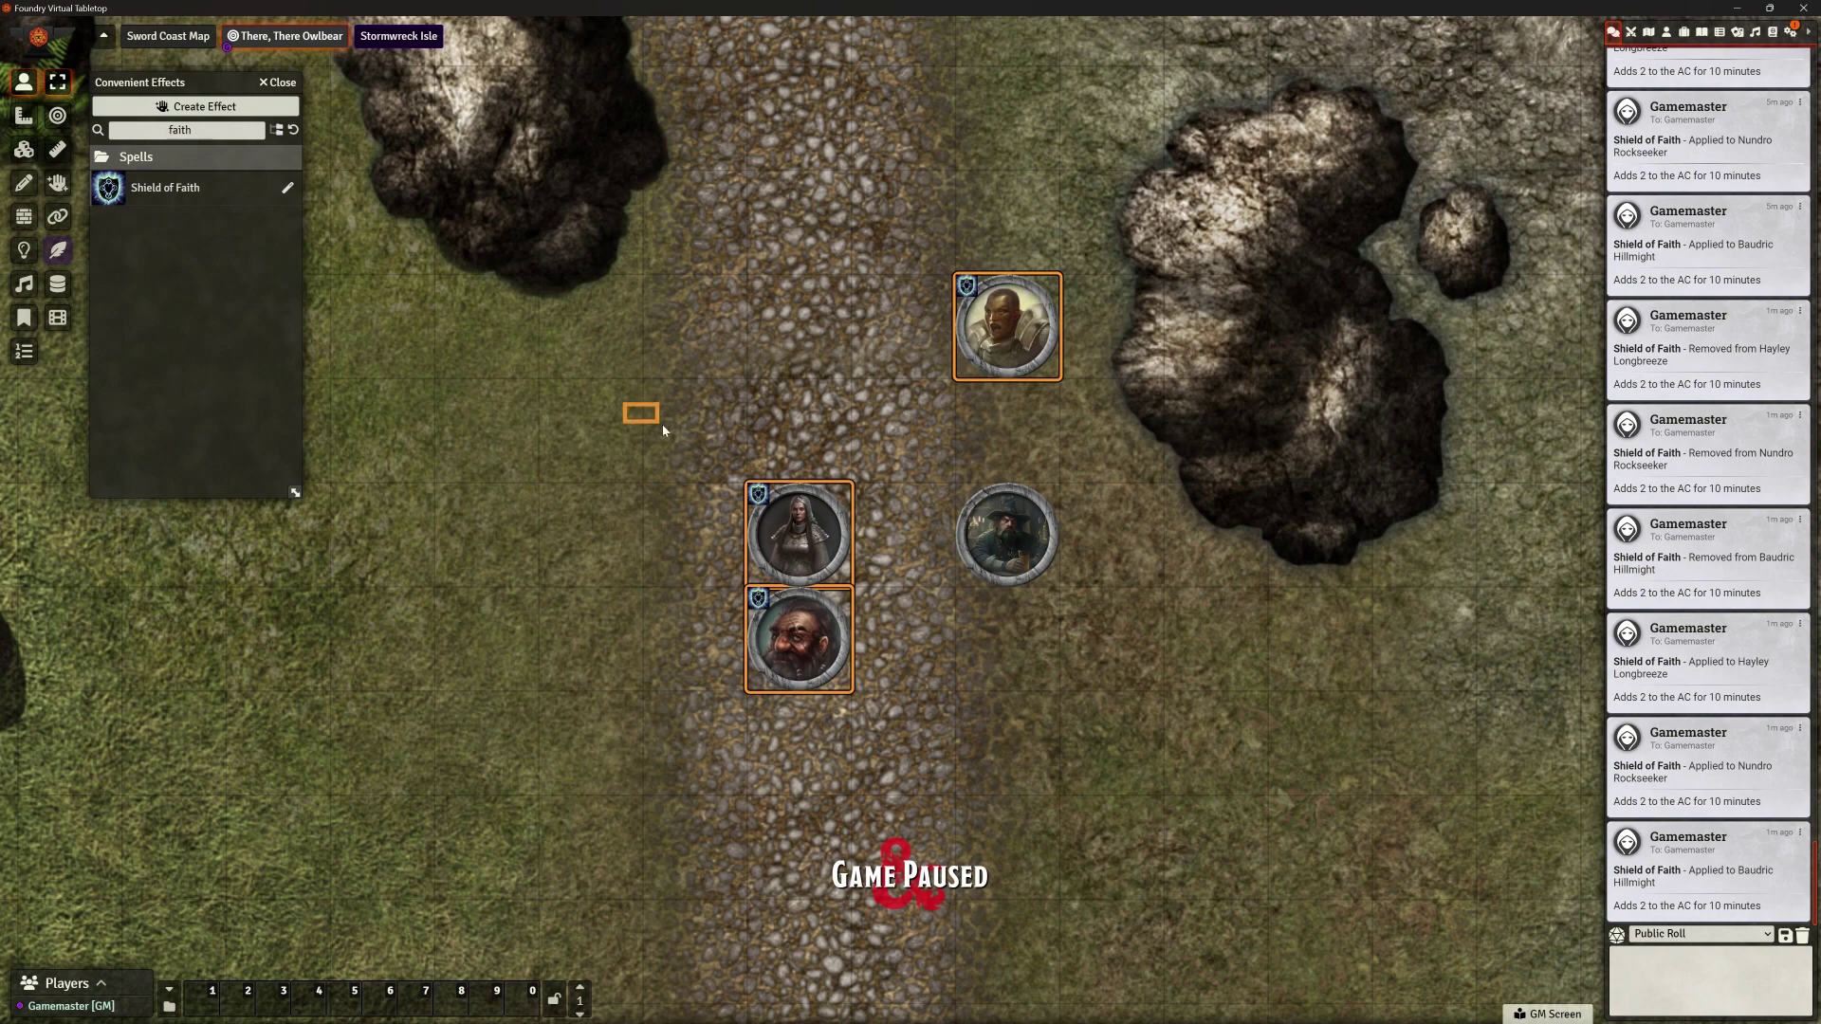
drag(662, 425, 661, 423)
drag(799, 531, 694, 215)
click(280, 82)
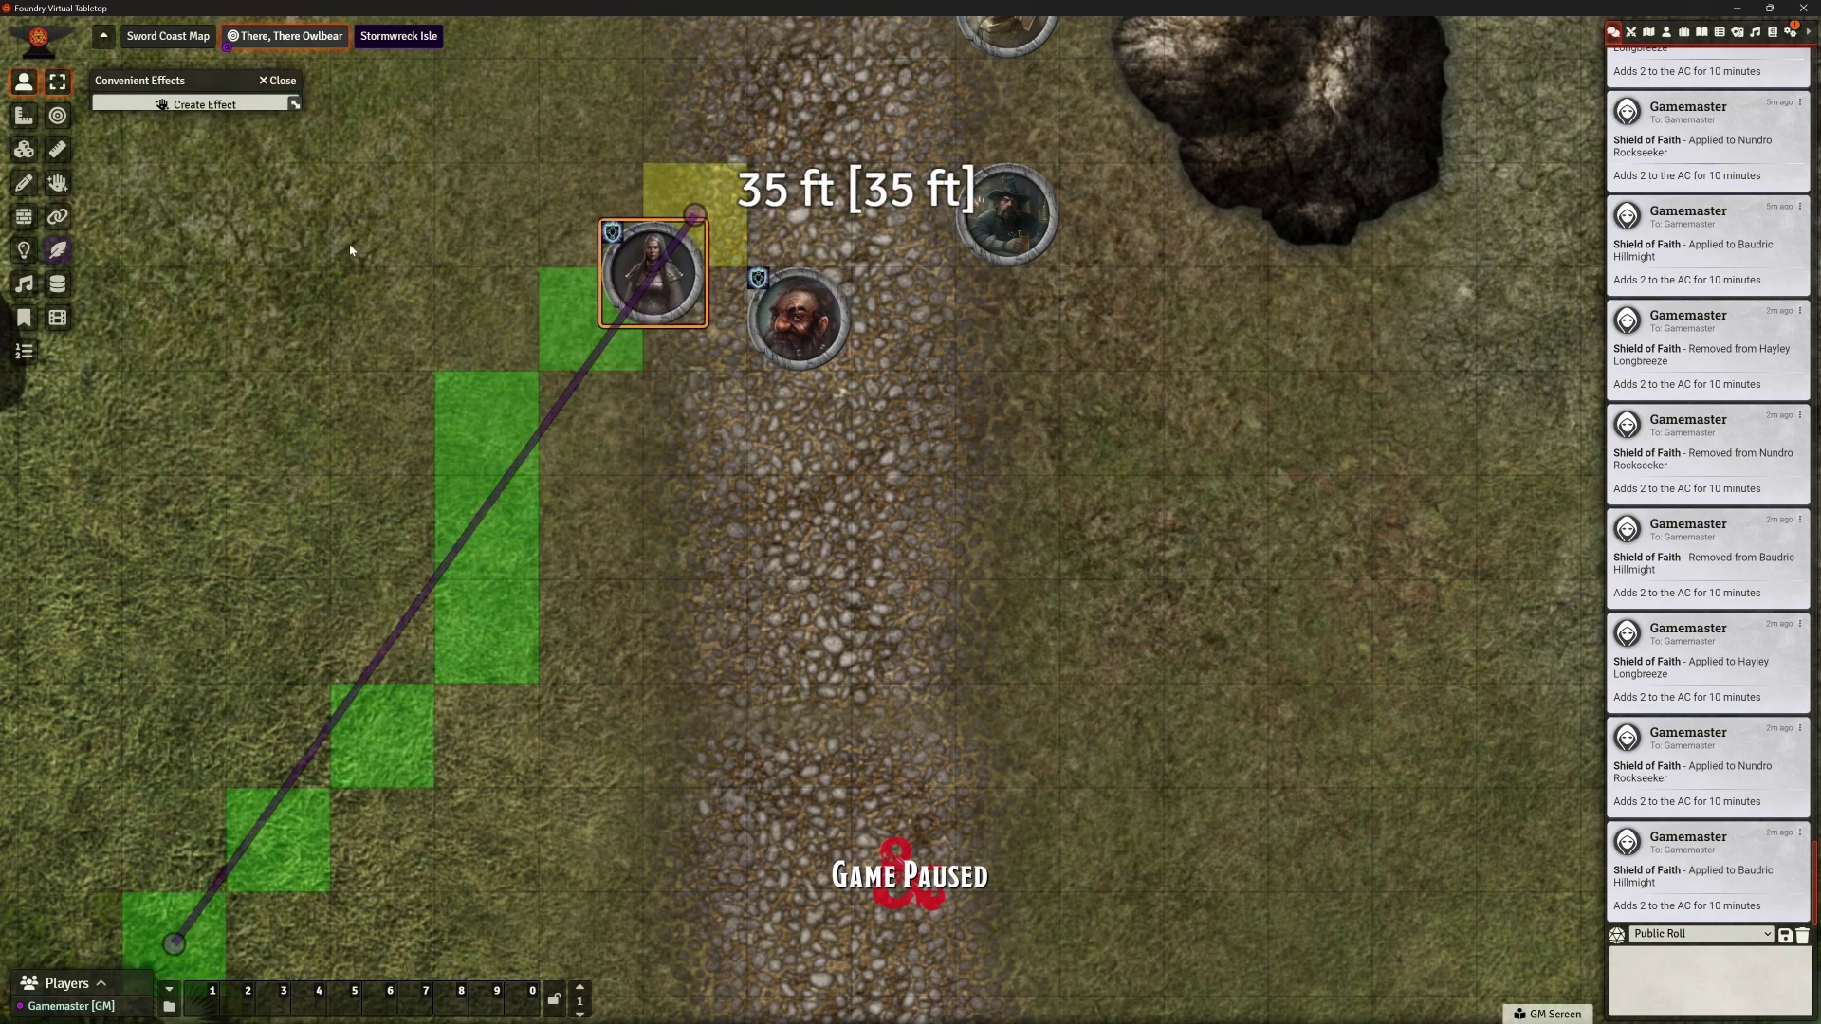
drag(580, 398, 559, 654)
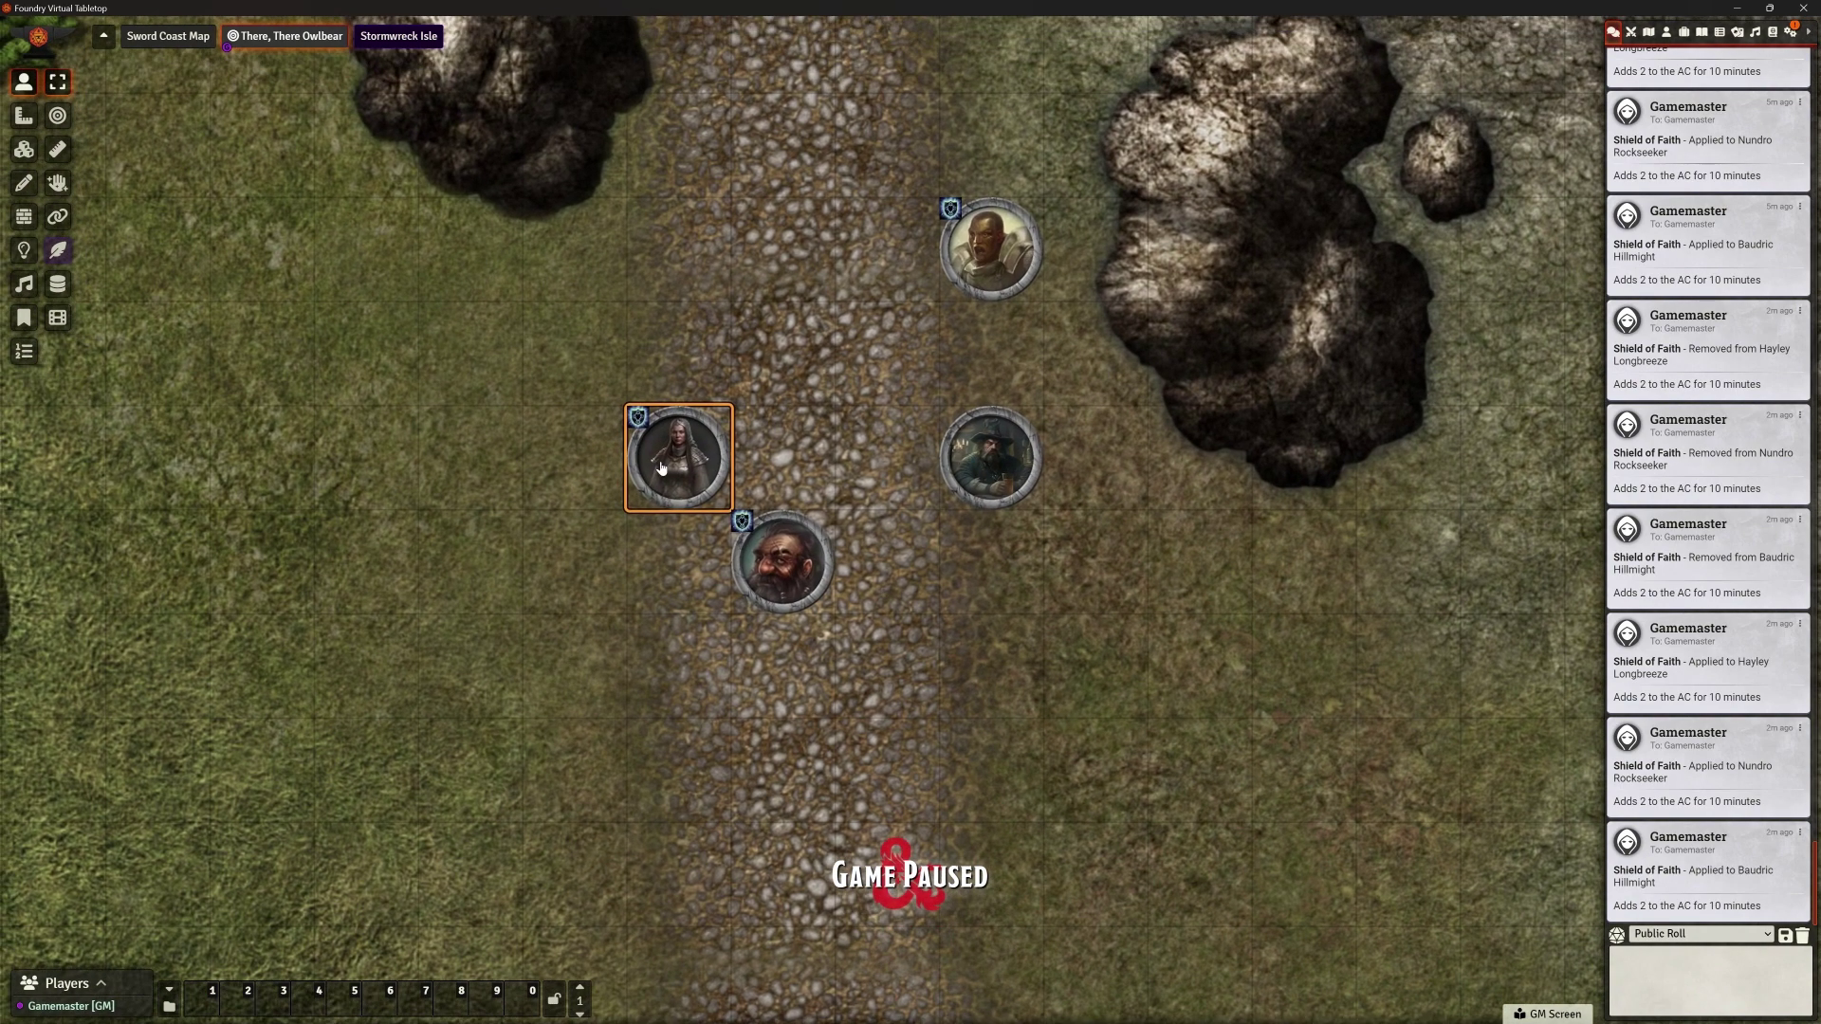
Add the cleric's character sheet to hotbar slot 1 and her Mace to slot 2, and close her sheet
double_click(661, 468)
drag(552, 69, 1181, 64)
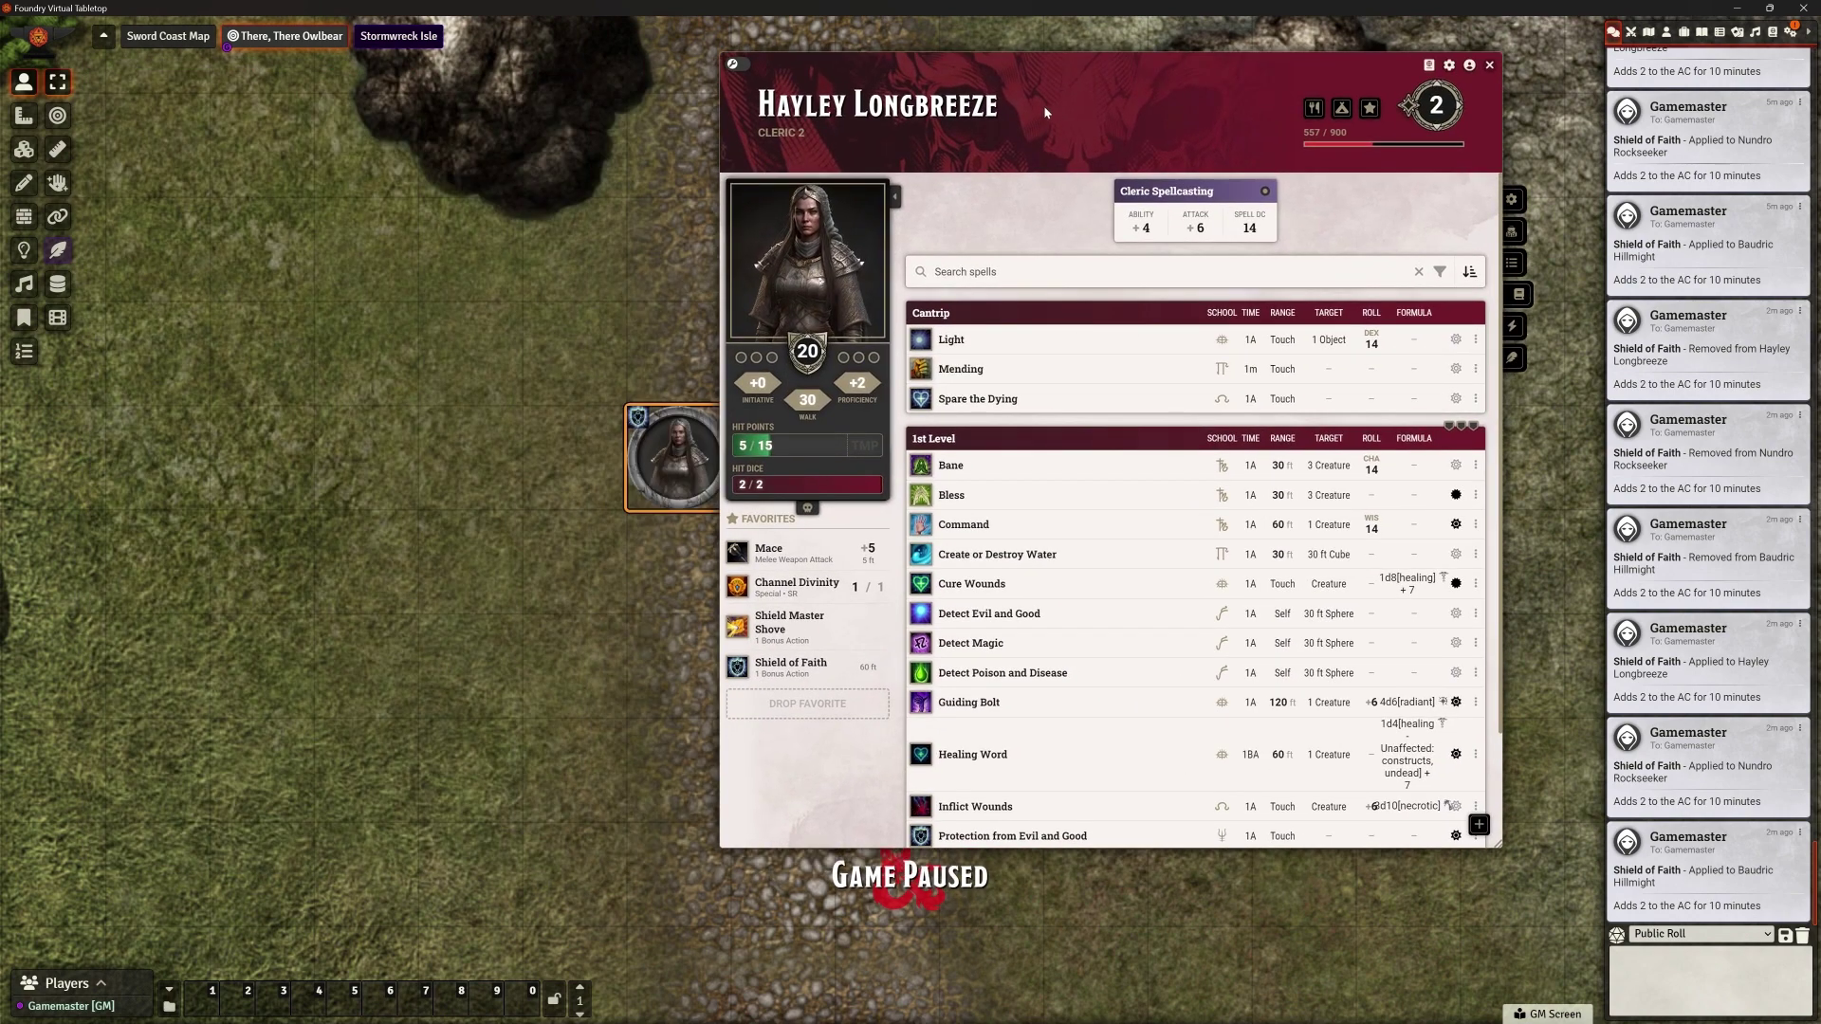
click(1666, 33)
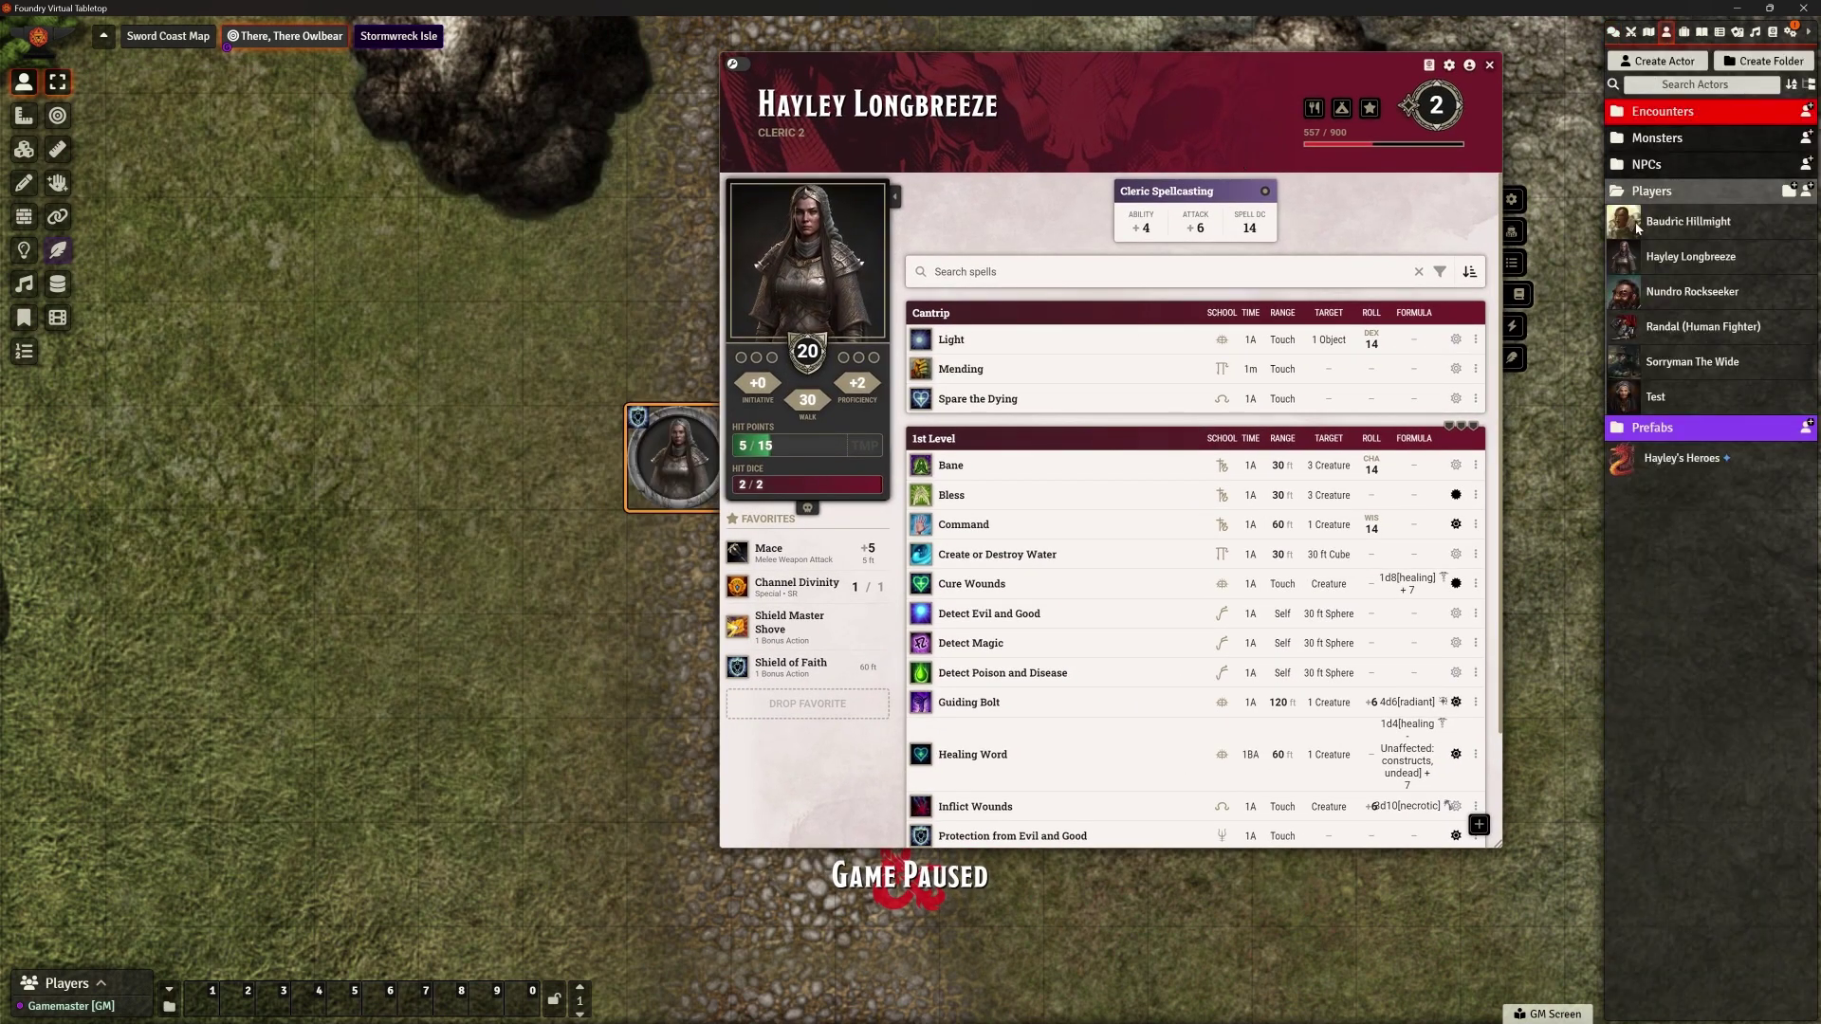
drag(1659, 258, 203, 1008)
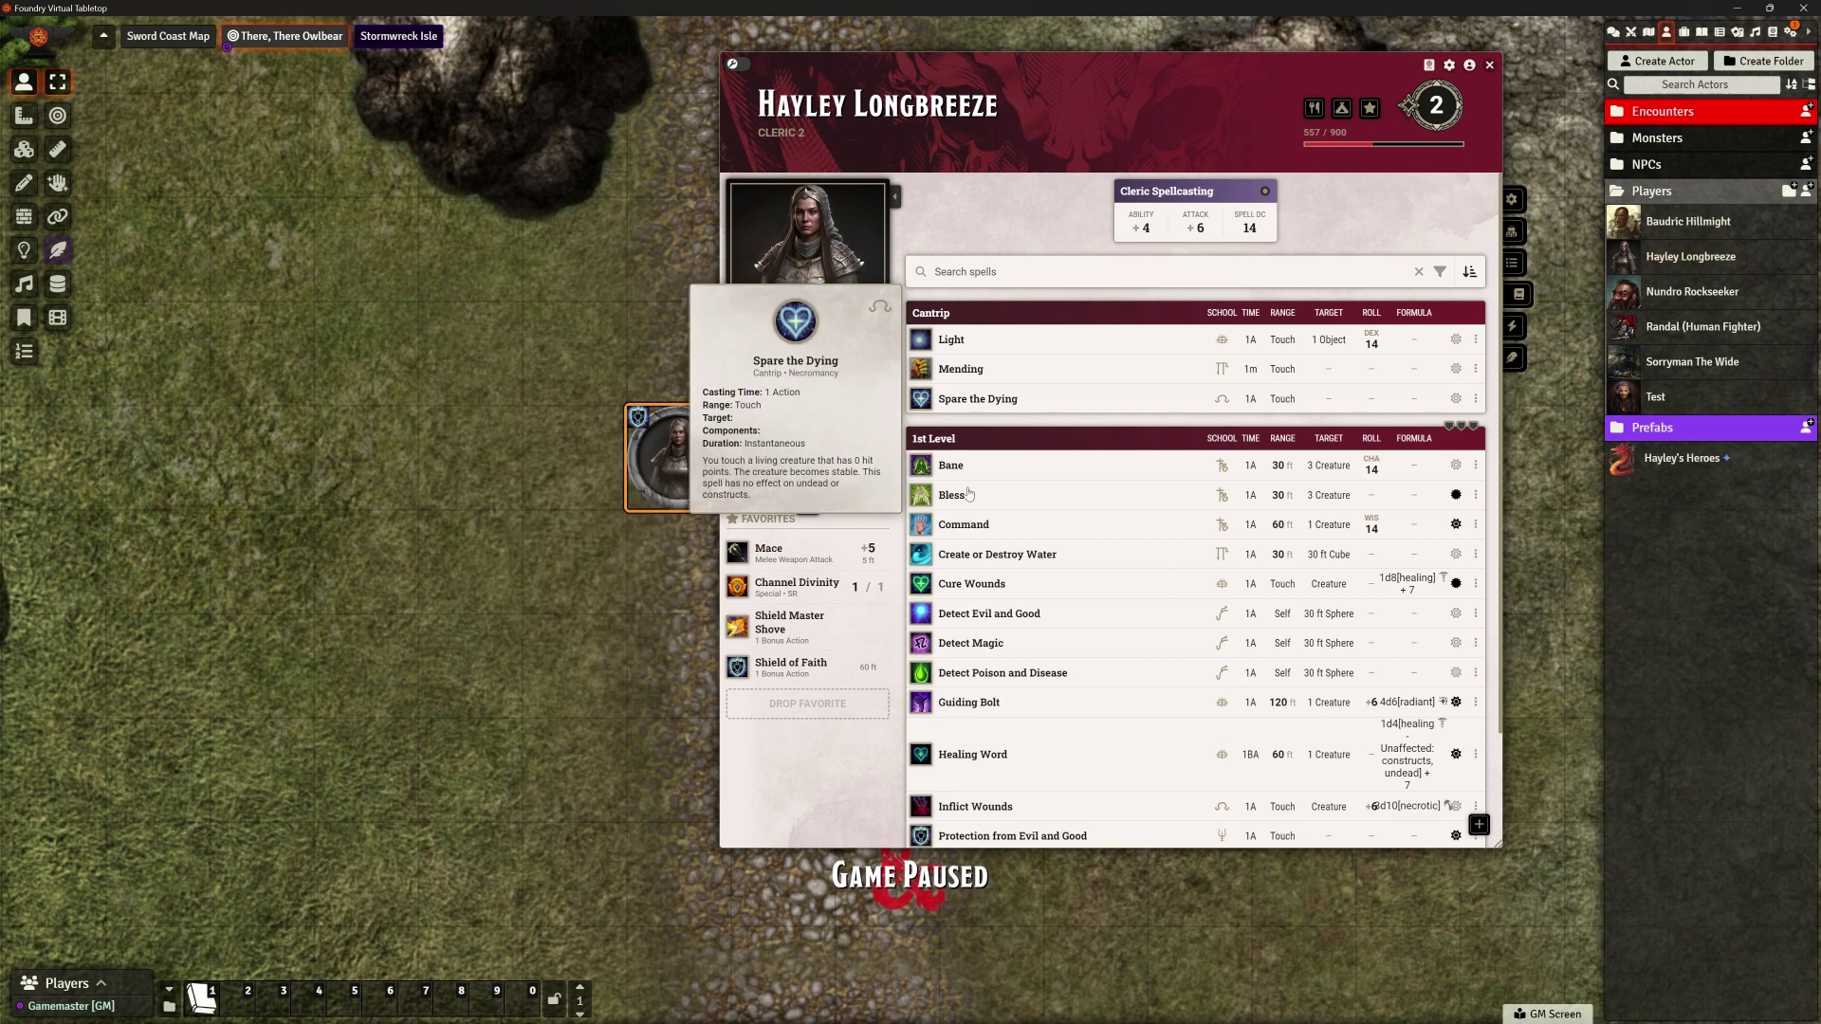
drag(770, 550, 247, 994)
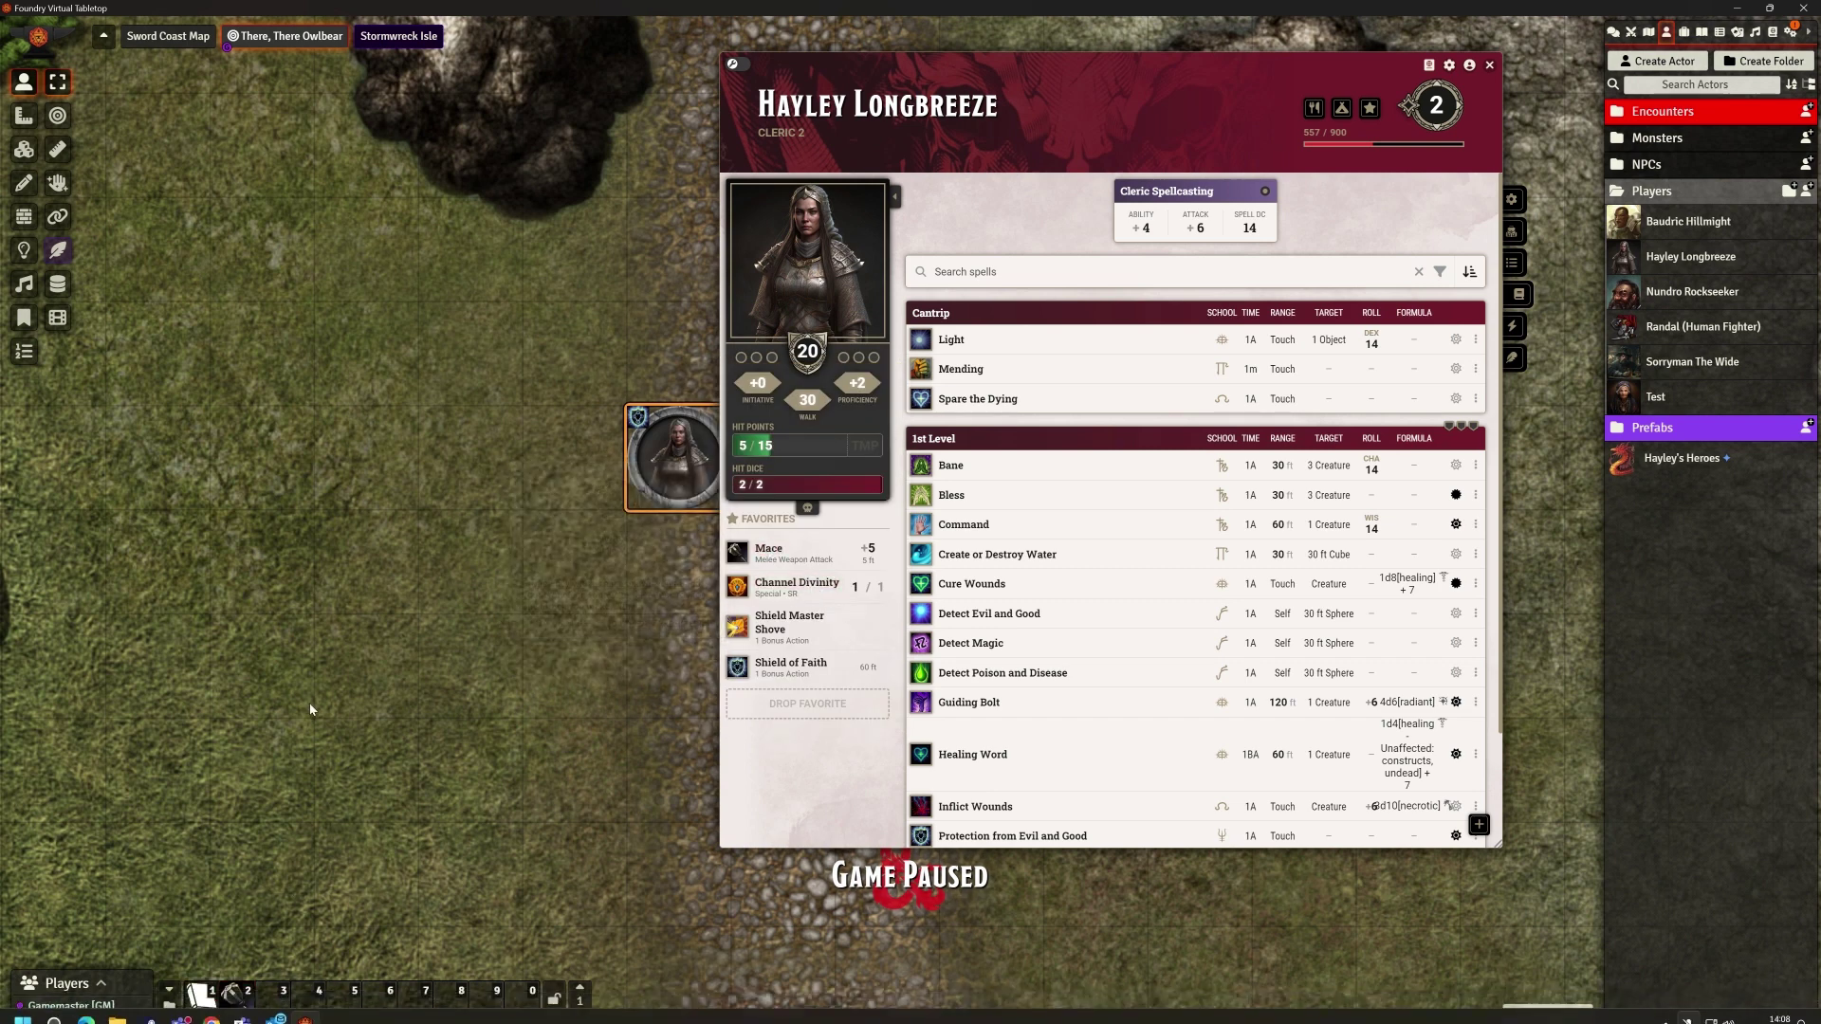
click(1488, 66)
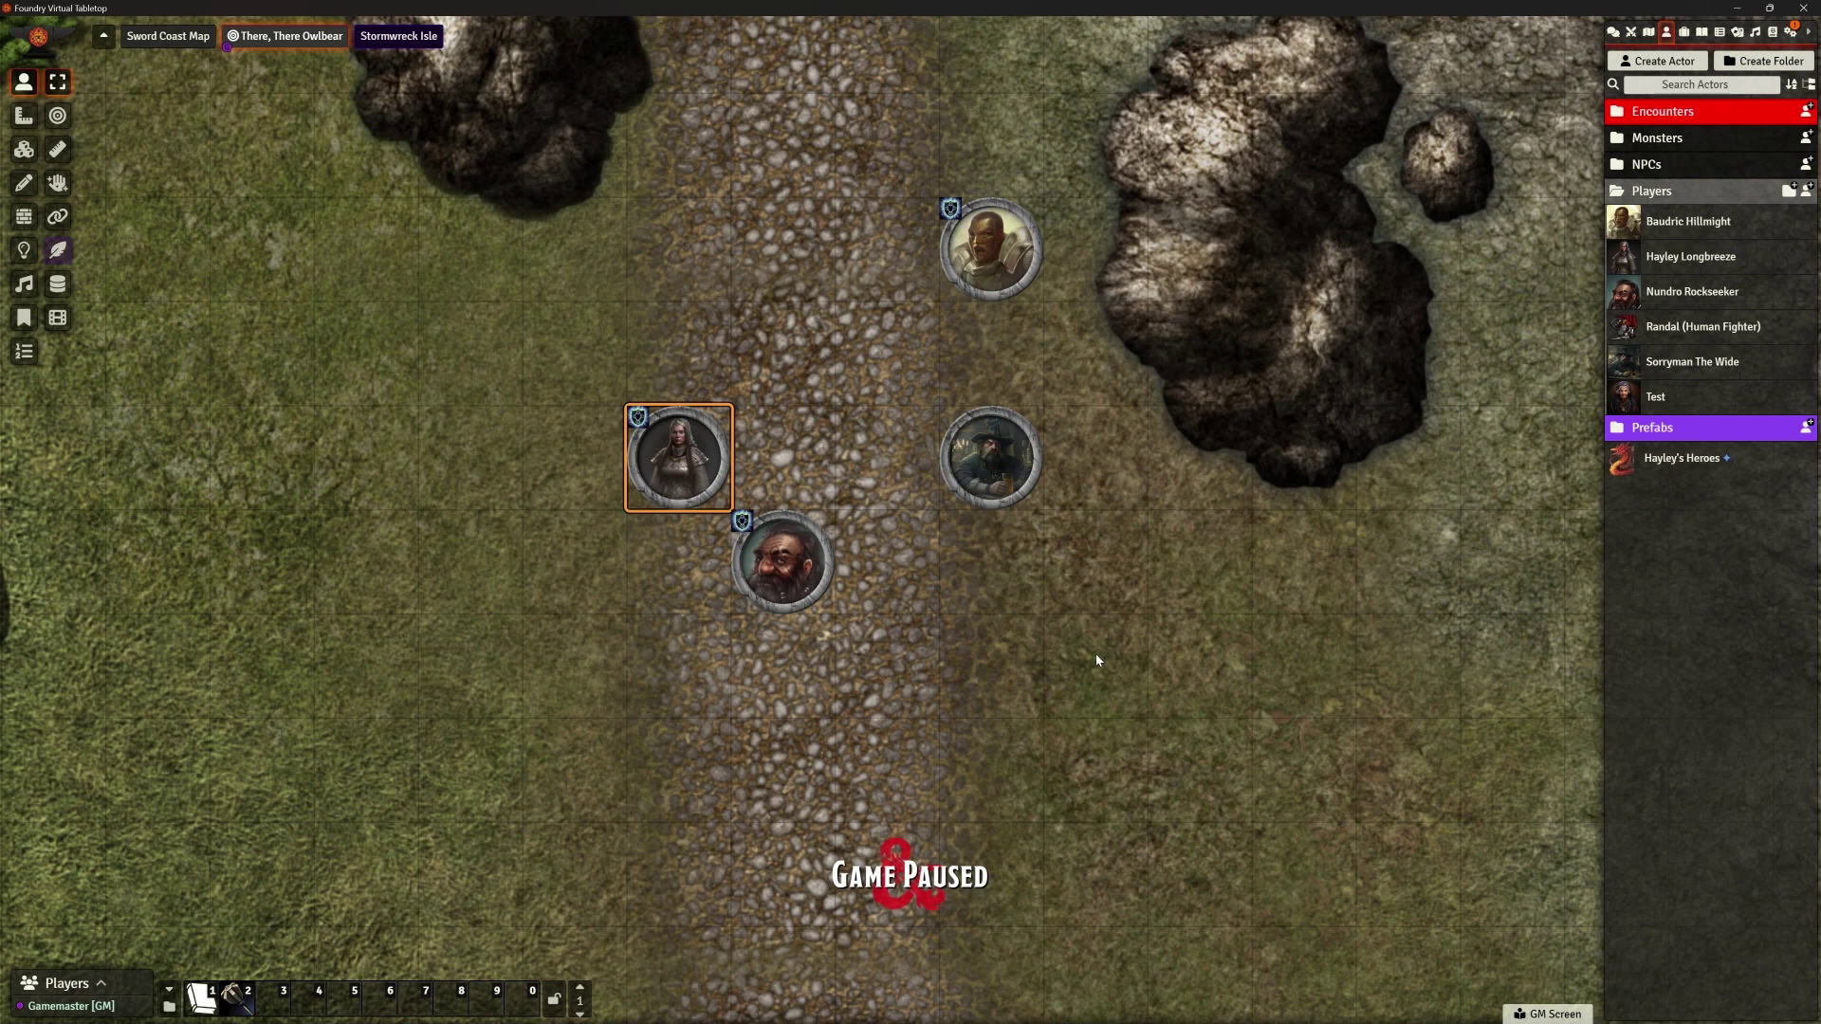
key(alt)
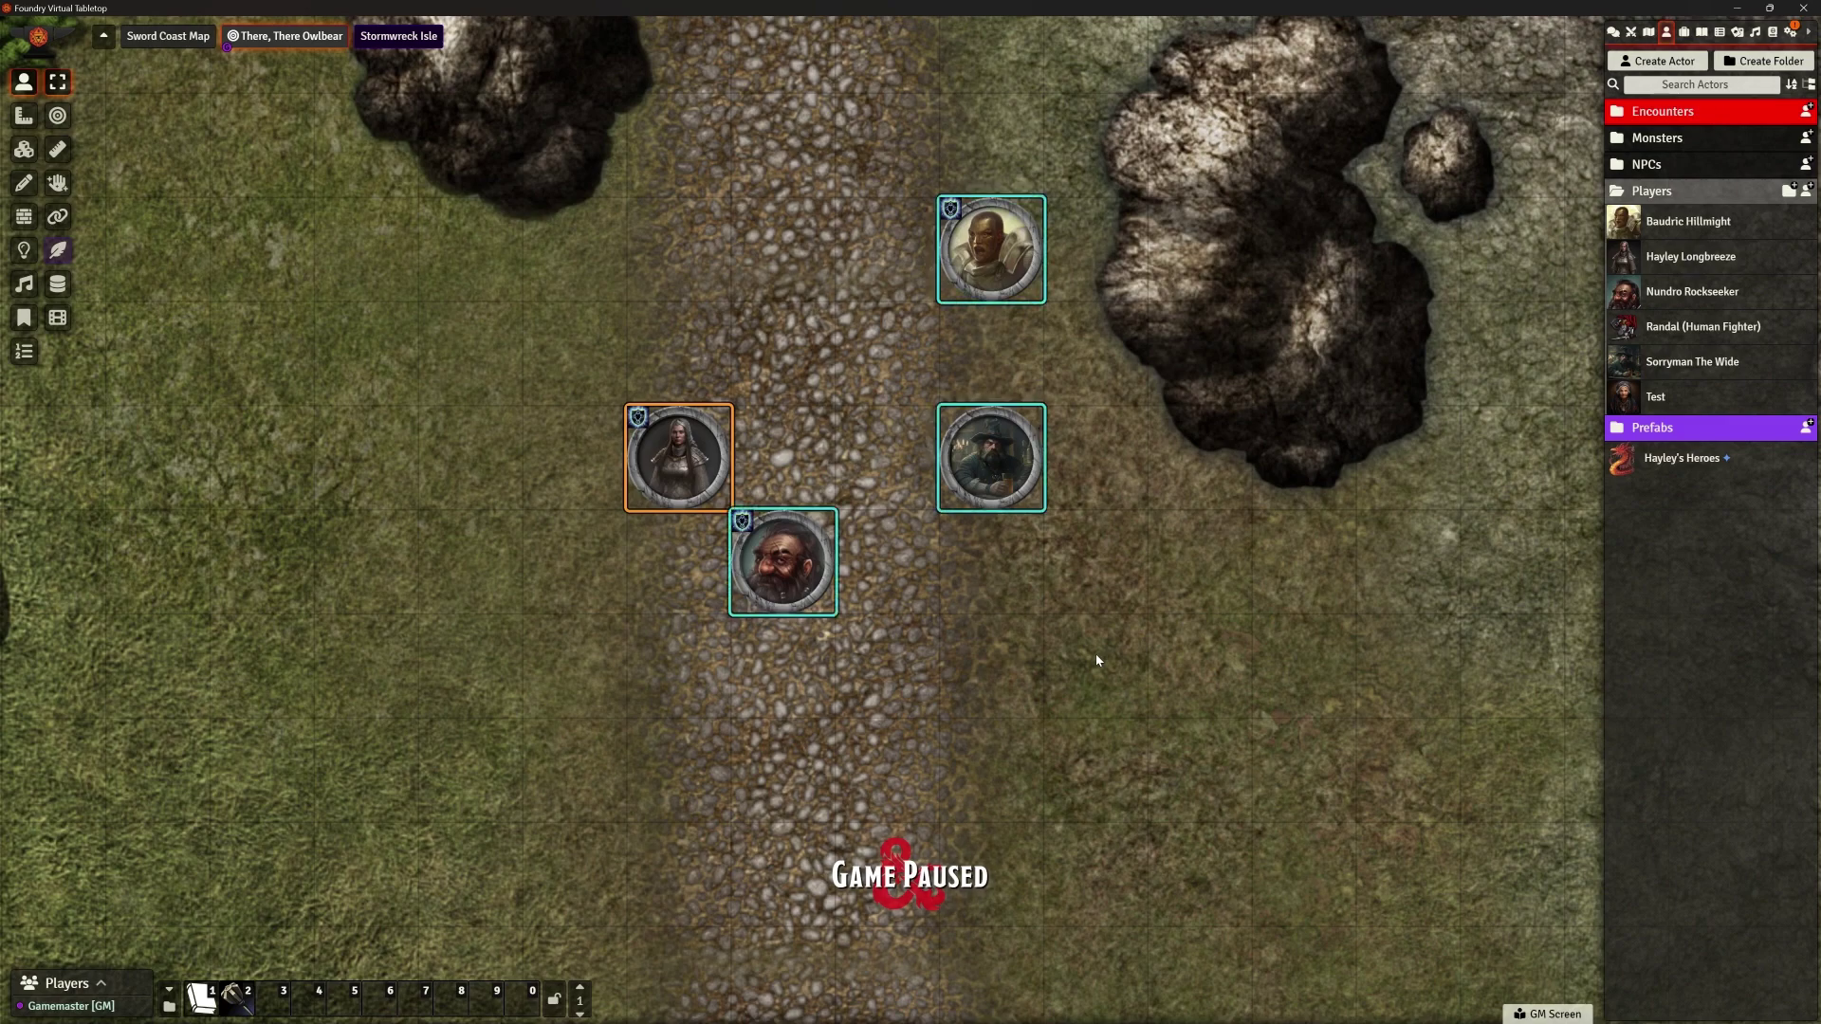